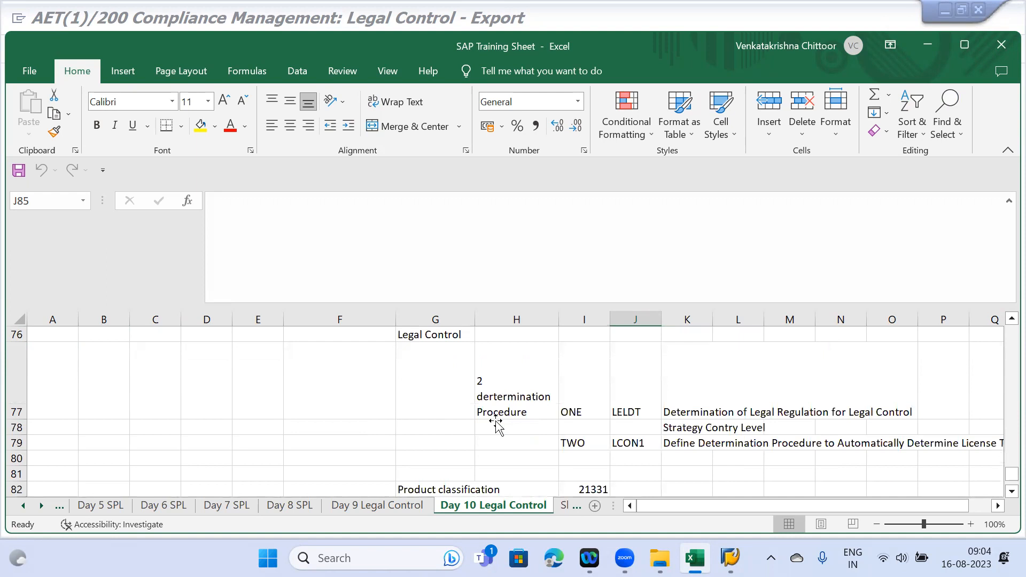
# - Review the existing notes on the Day 9 and Day 10 Legal Control sheets
pyautogui.scroll(-2, 496, 425)
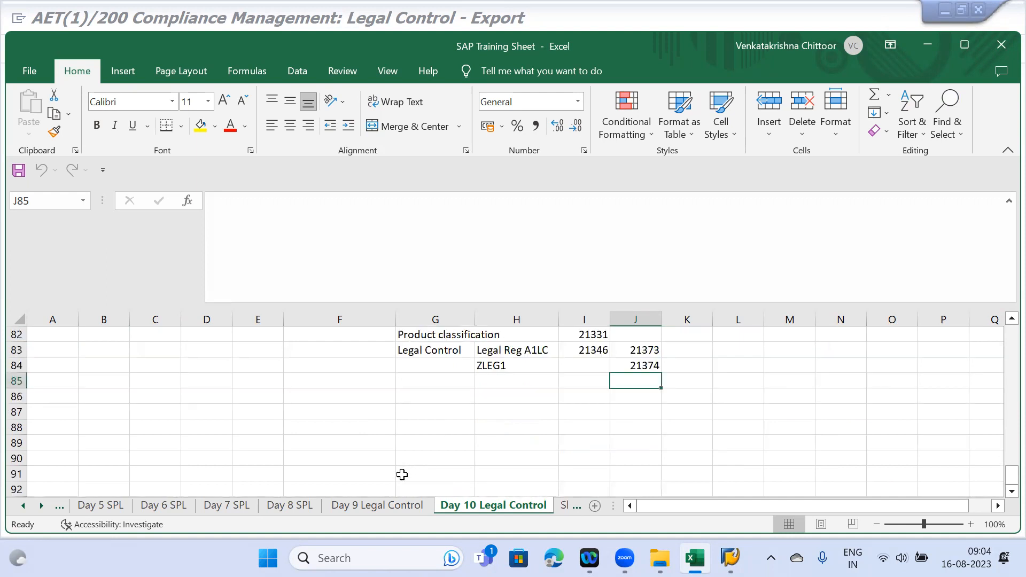
pyautogui.click(377, 505)
pyautogui.scroll(14, 526, 430)
pyautogui.scroll(20, 527, 433)
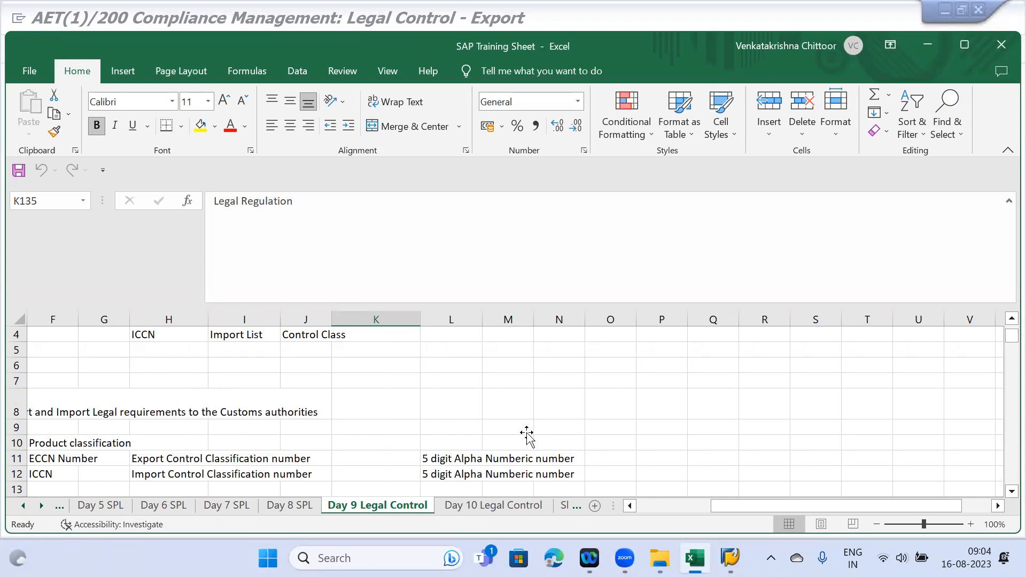
pyautogui.click(492, 504)
pyautogui.scroll(6, 460, 462)
pyautogui.scroll(20, 459, 461)
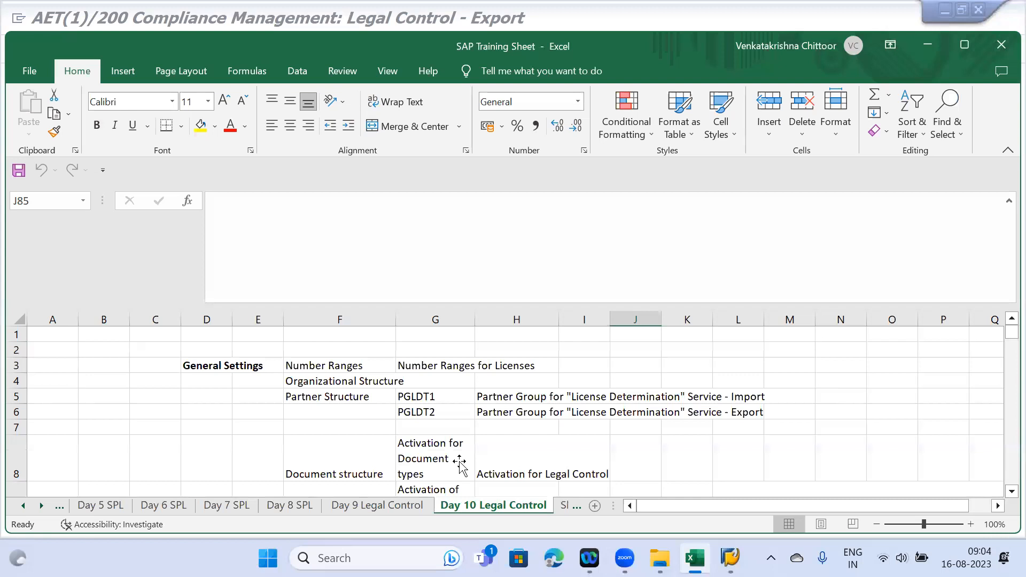
pyautogui.scroll(-2, 481, 439)
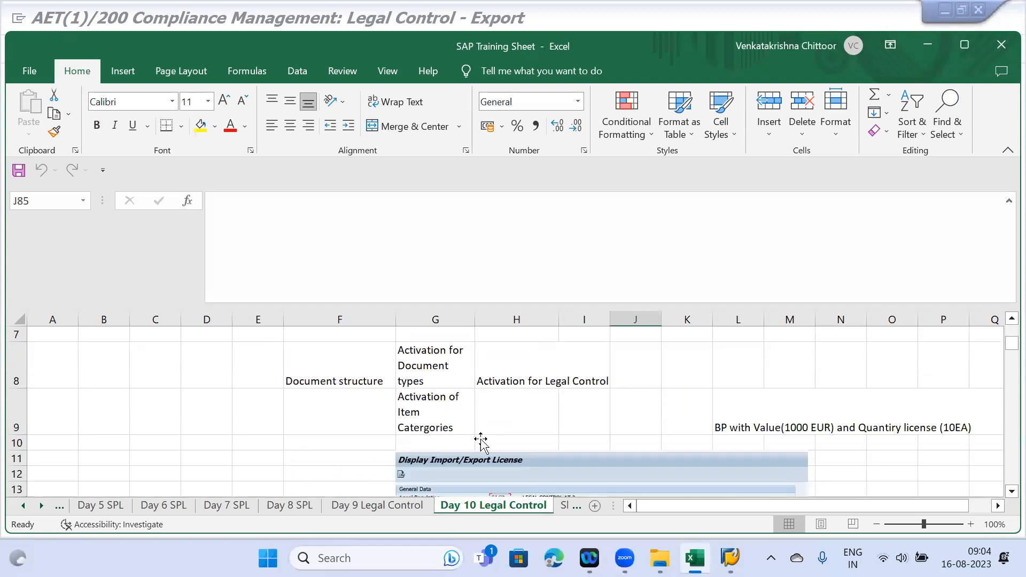
pyautogui.scroll(-6, 481, 439)
pyautogui.scroll(-9, 481, 441)
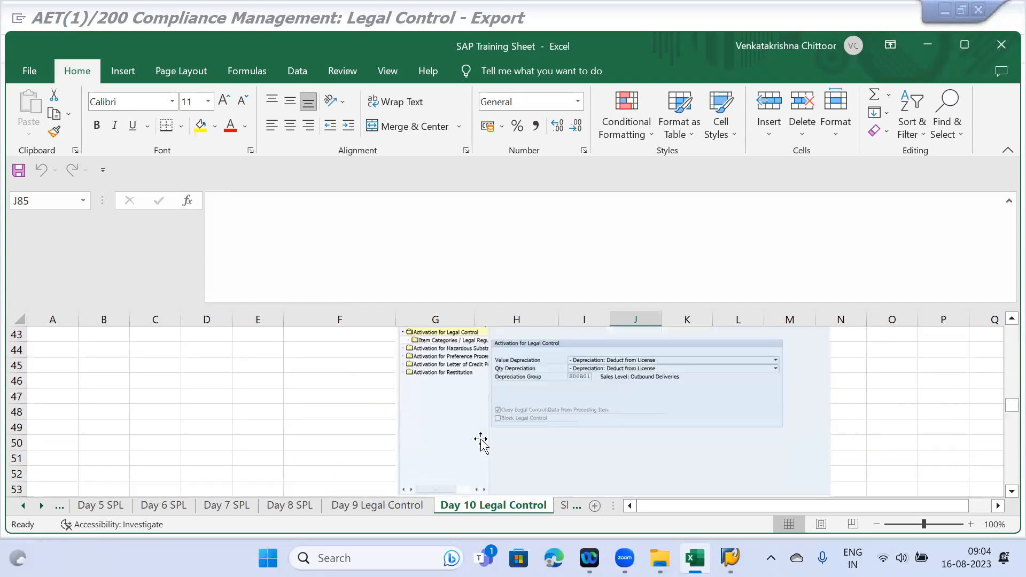
pyautogui.scroll(-3, 480, 440)
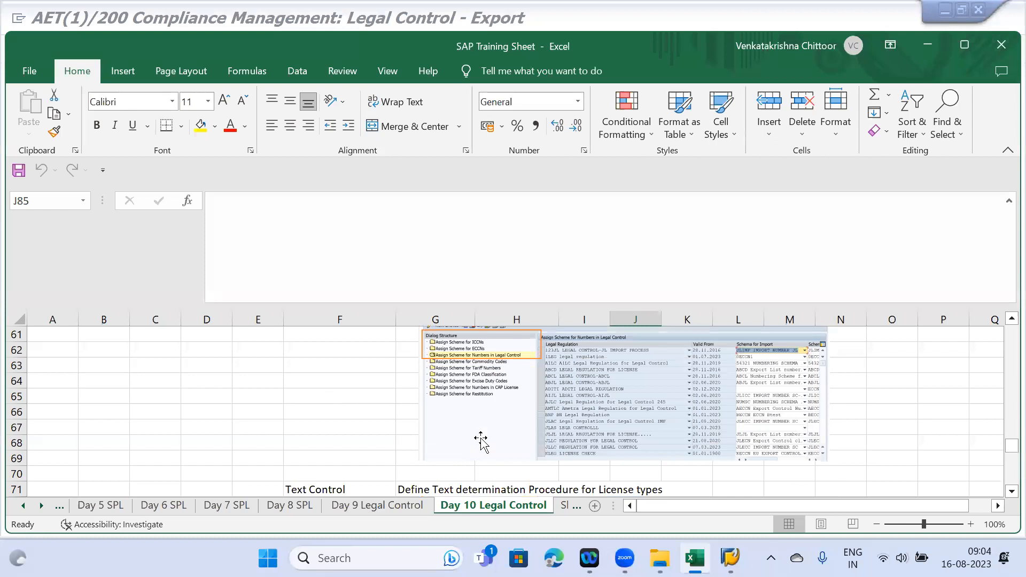
pyautogui.scroll(-3, 480, 439)
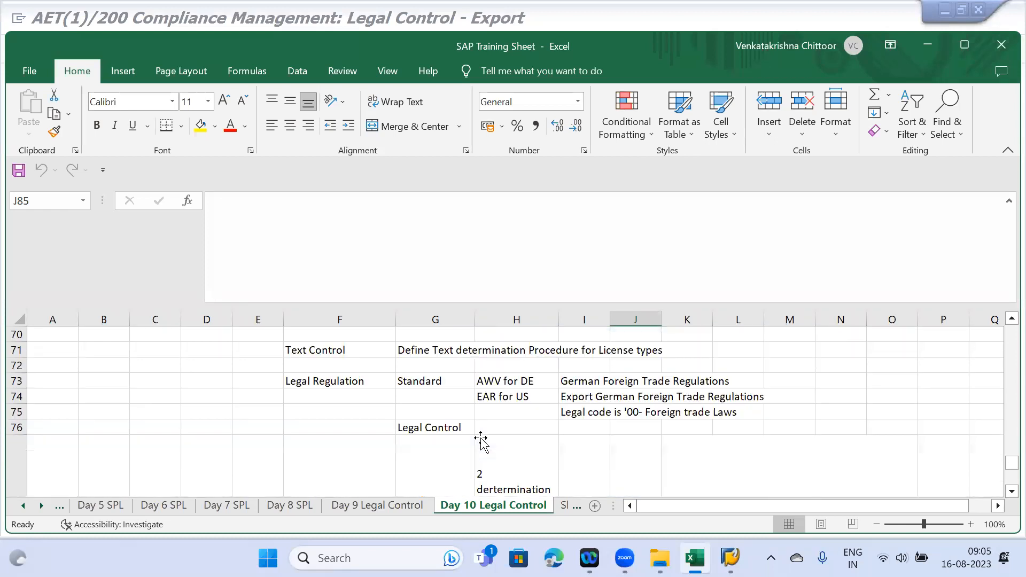
pyautogui.scroll(-3, 481, 441)
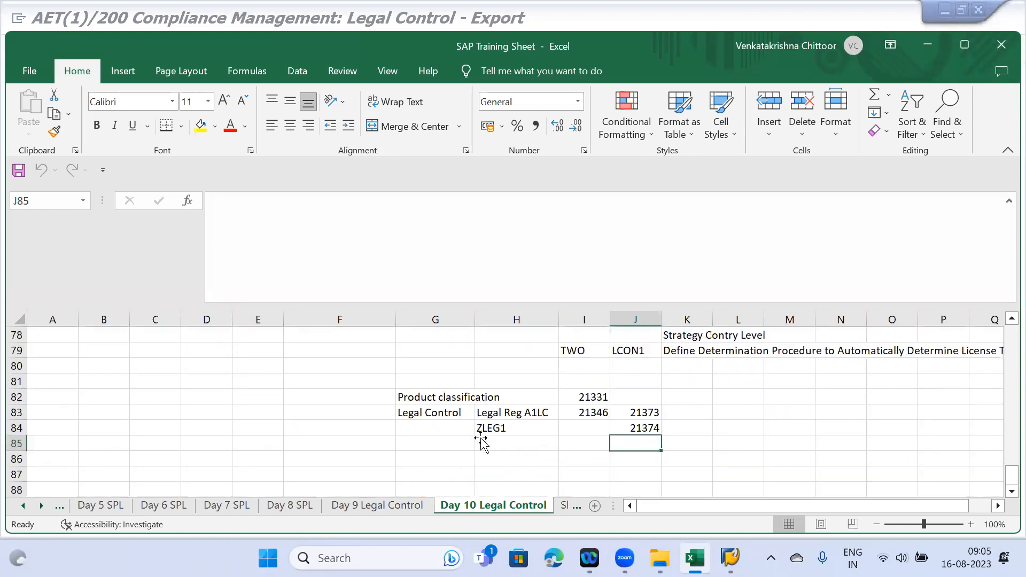
pyautogui.scroll(1, 481, 441)
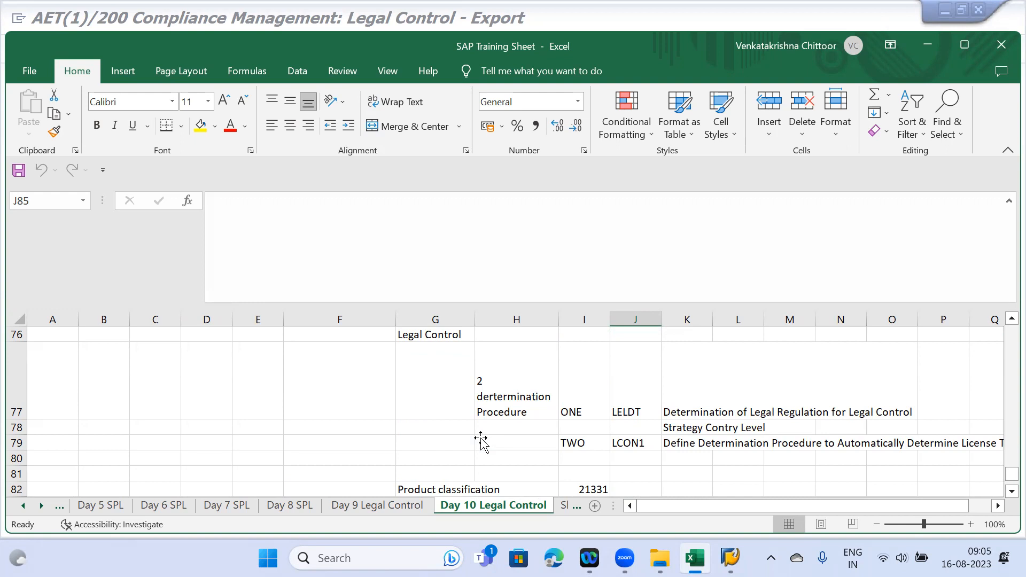
# - On Sheet1, enter 'Sales order gets blocked for Legal in below cases' in cell D2
pyautogui.click(562, 506)
pyautogui.click(215, 345)
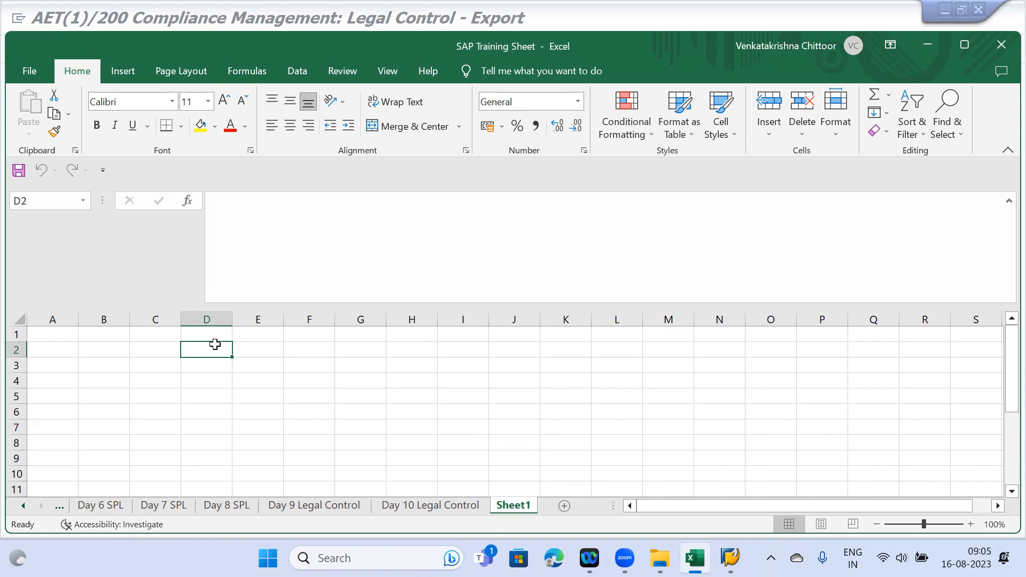
pyautogui.write('Sale')
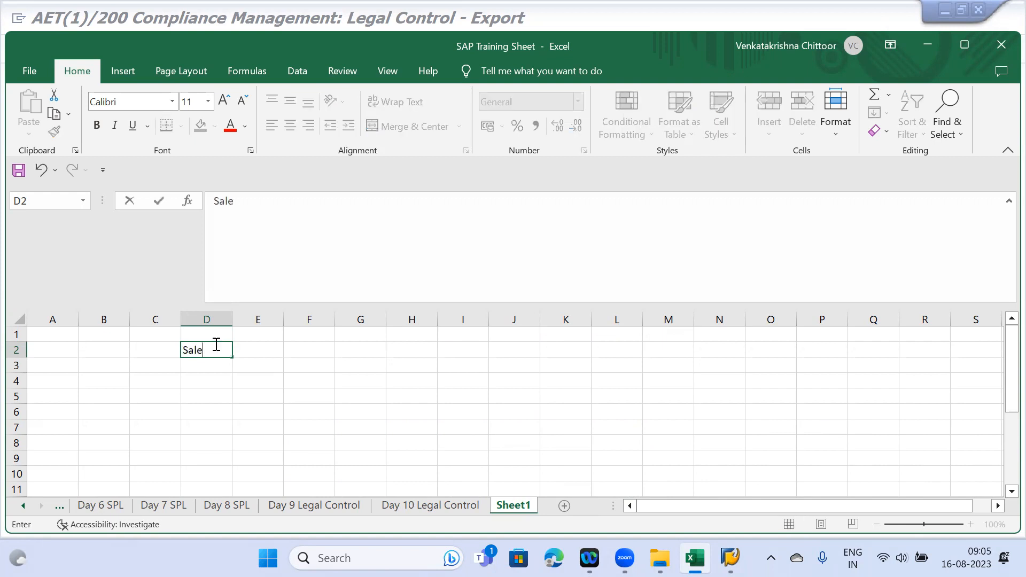
pyautogui.write('s order gets')
pyautogui.press('BackSpace')
pyautogui.write('gets blocke')
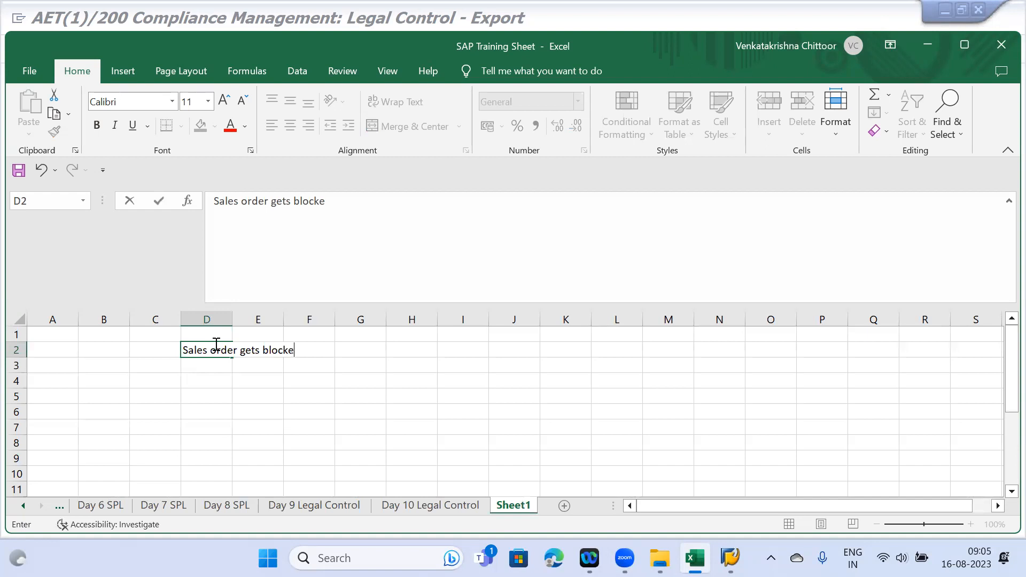
pyautogui.write('d for Legal i')
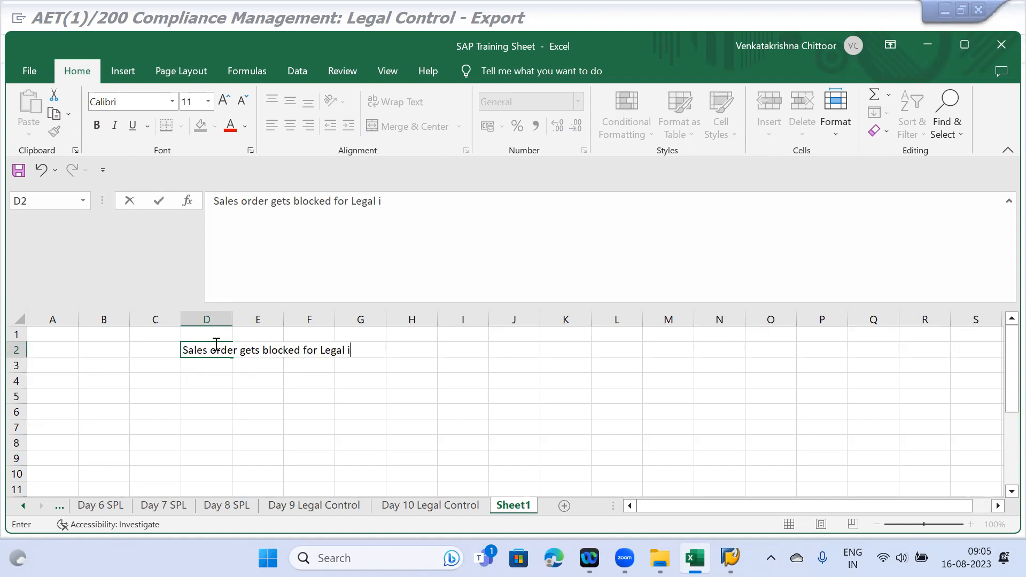
pyautogui.write('n below cases')
pyautogui.hotkey('ctrl', 'Return')
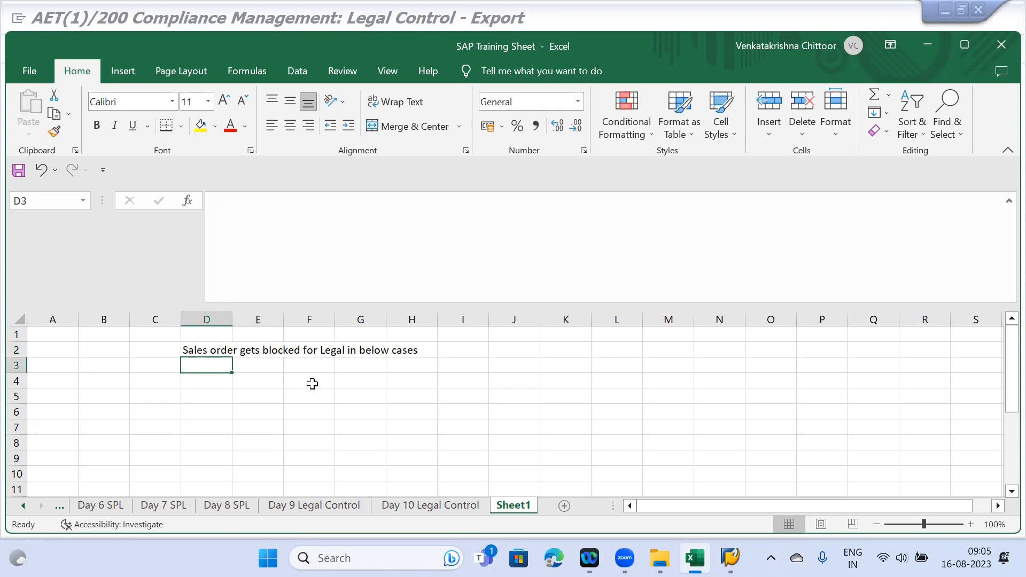
pyautogui.click(306, 379)
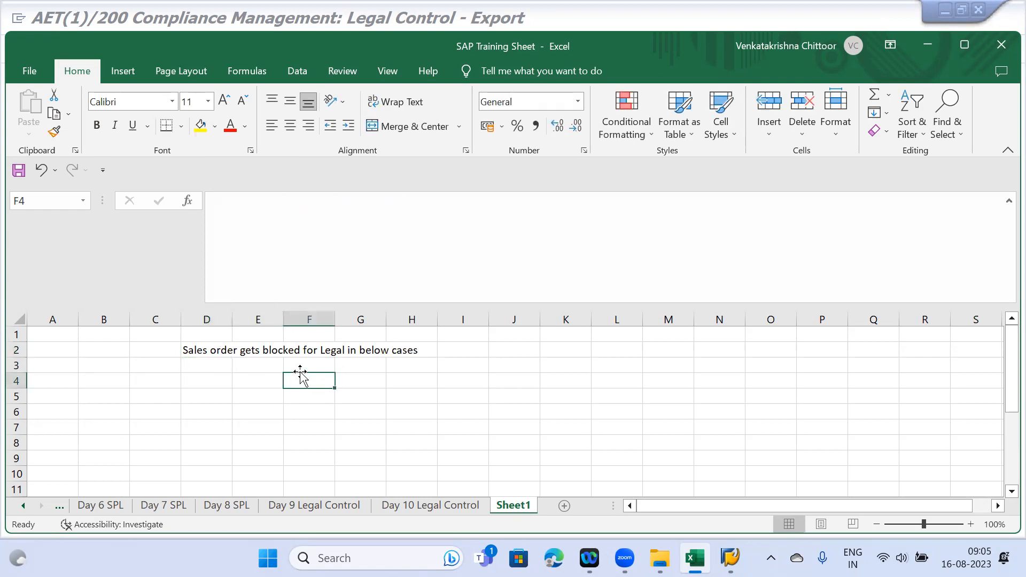
# - Enter 'Product is not classified for ECCN/ICCN number' in F4 and 'Product is classified but License is not maintained' in F5
pyautogui.write('Pro')
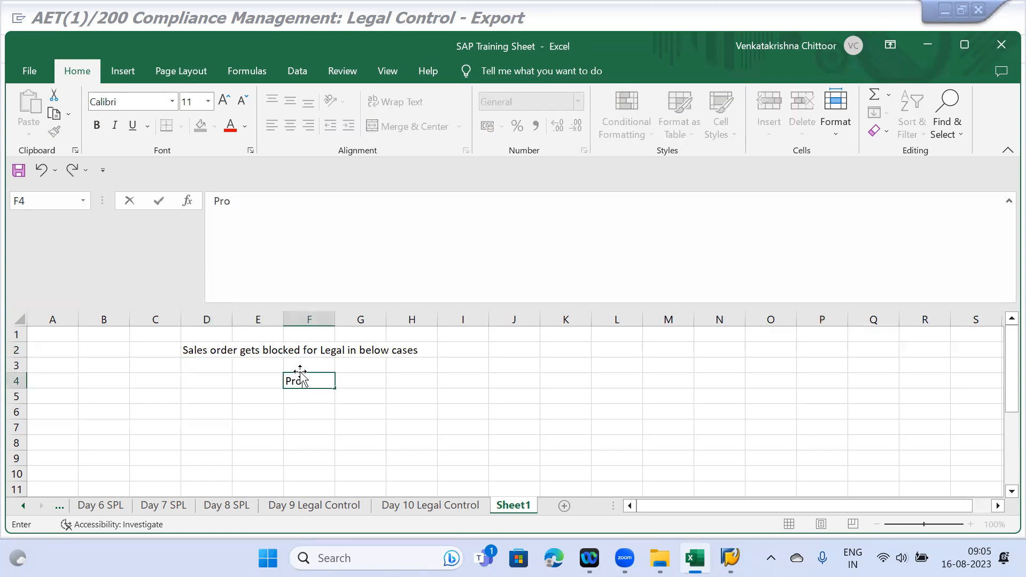
pyautogui.write('duct is not clasdifu')
pyautogui.press('BackSpace')
pyautogui.press('BackSpace')
pyautogui.press('BackSpace')
pyautogui.press('BackSpace')
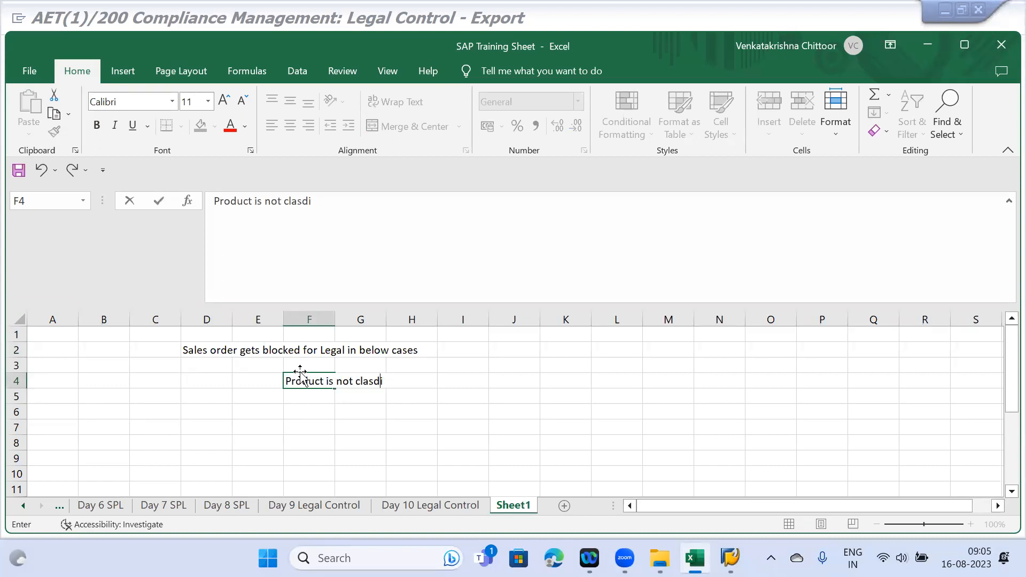
pyautogui.write('sified for EC')
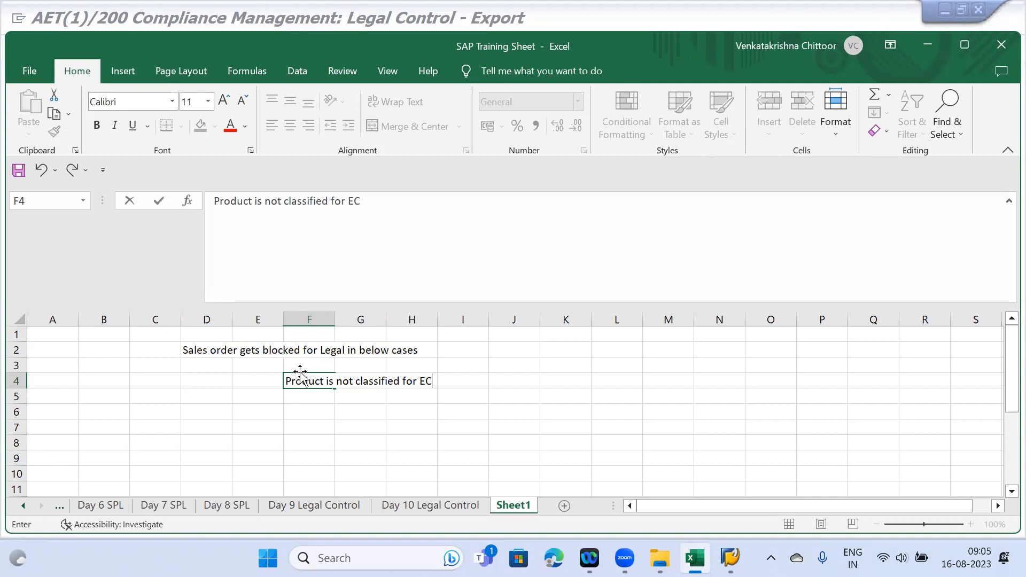
pyautogui.write('CN/ICCN number')
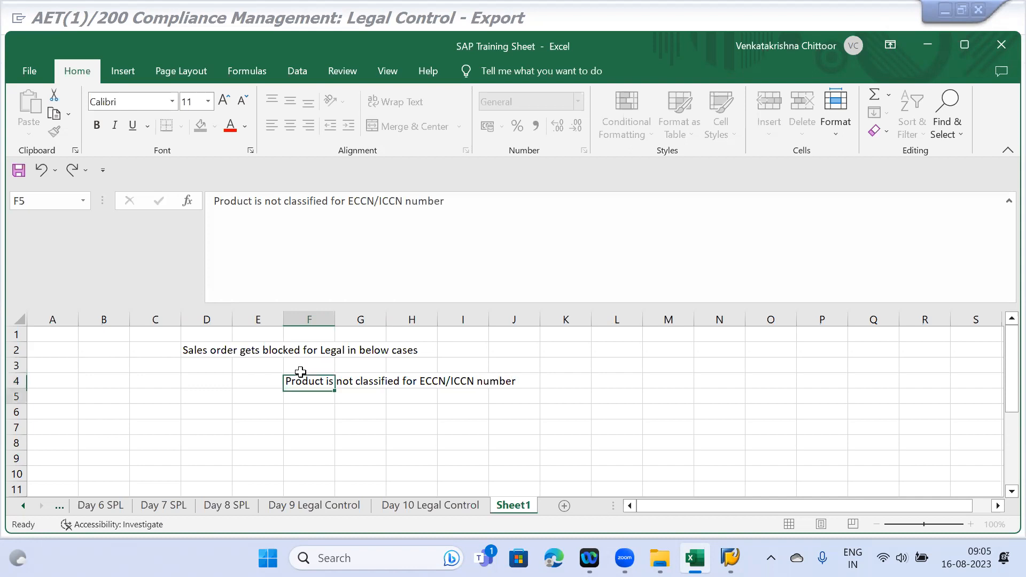
pyautogui.press('Return')
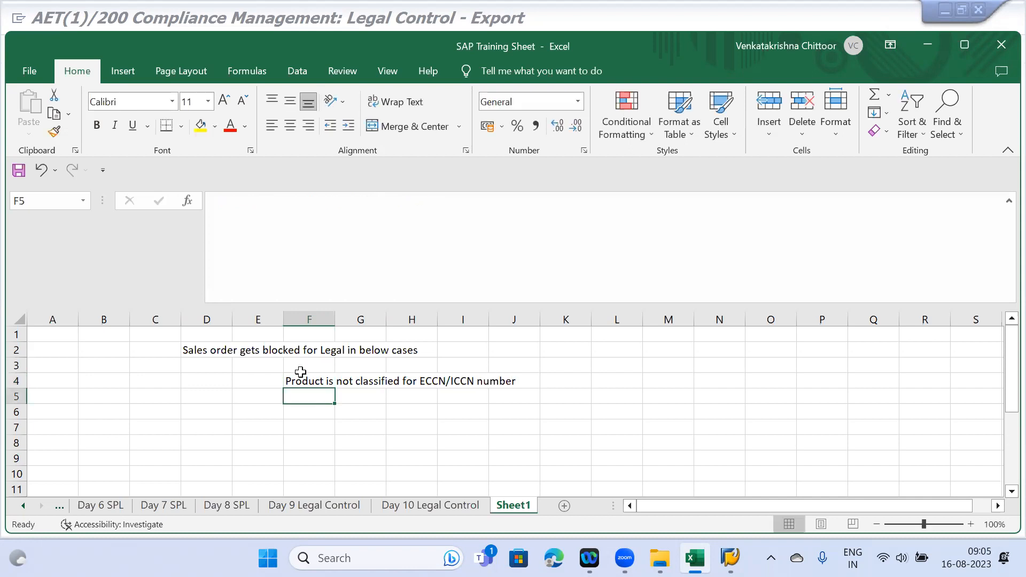
pyautogui.write('Product is')
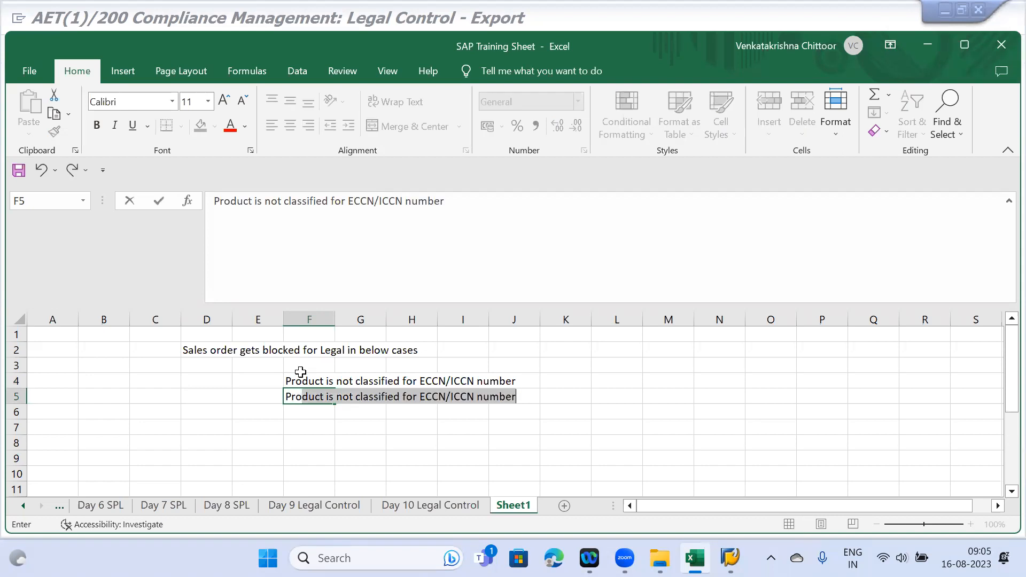
pyautogui.write(' cl')
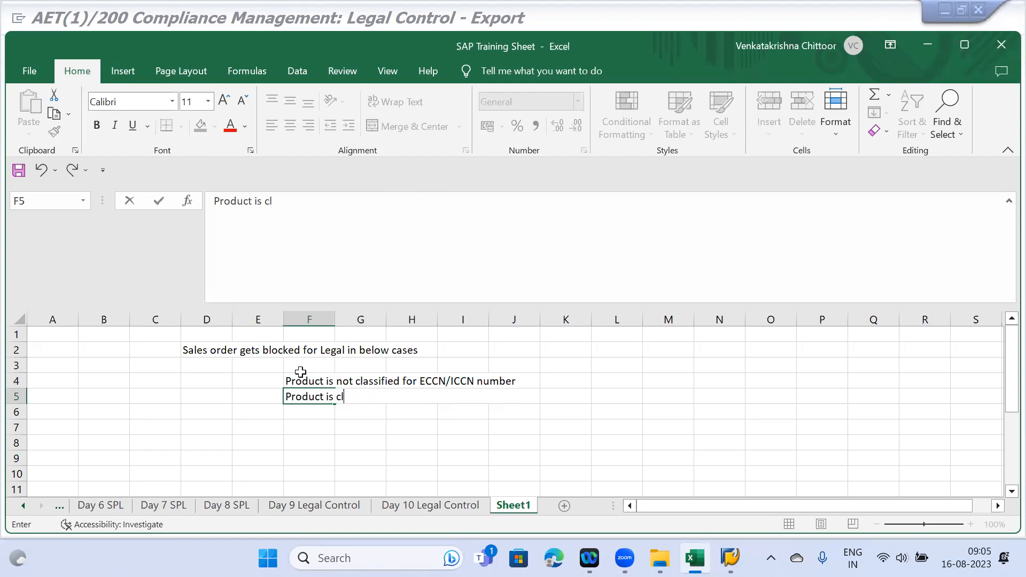
pyautogui.write('assified but')
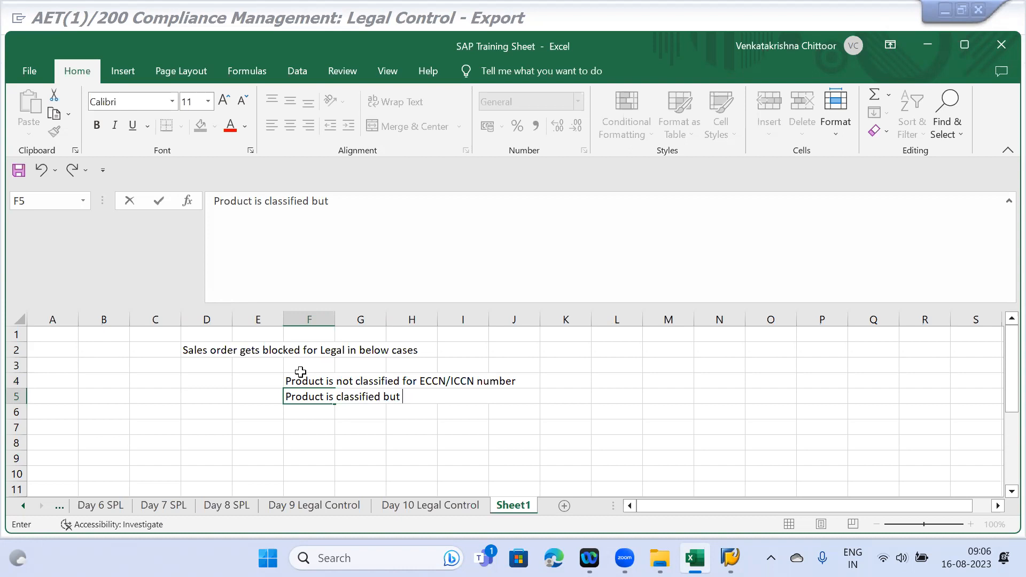
pyautogui.write('License is not maintaibed')
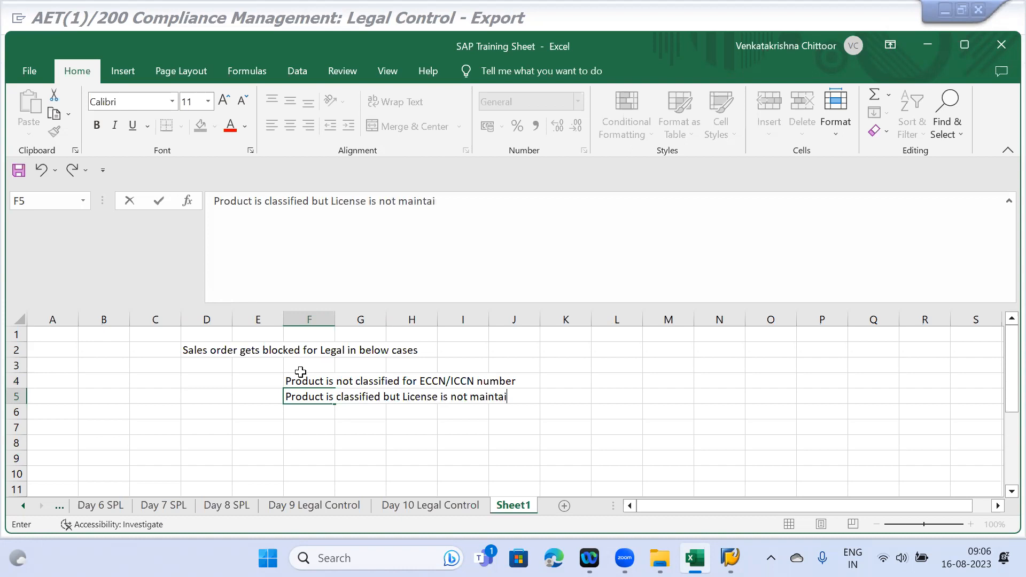
pyautogui.press('BackSpace')
pyautogui.press('BackSpace')
pyautogui.press('BackSpace')
pyautogui.write('ned')
pyautogui.press('Return')
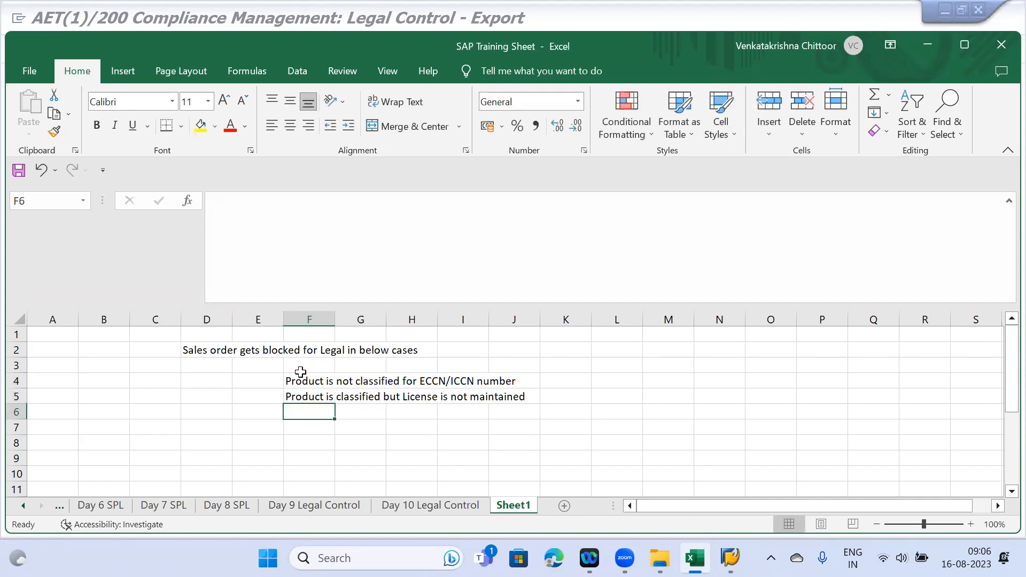
# - In F6, type 'Product is classified, License created for the required License type but LDR rules'
pyautogui.write('Product is ')
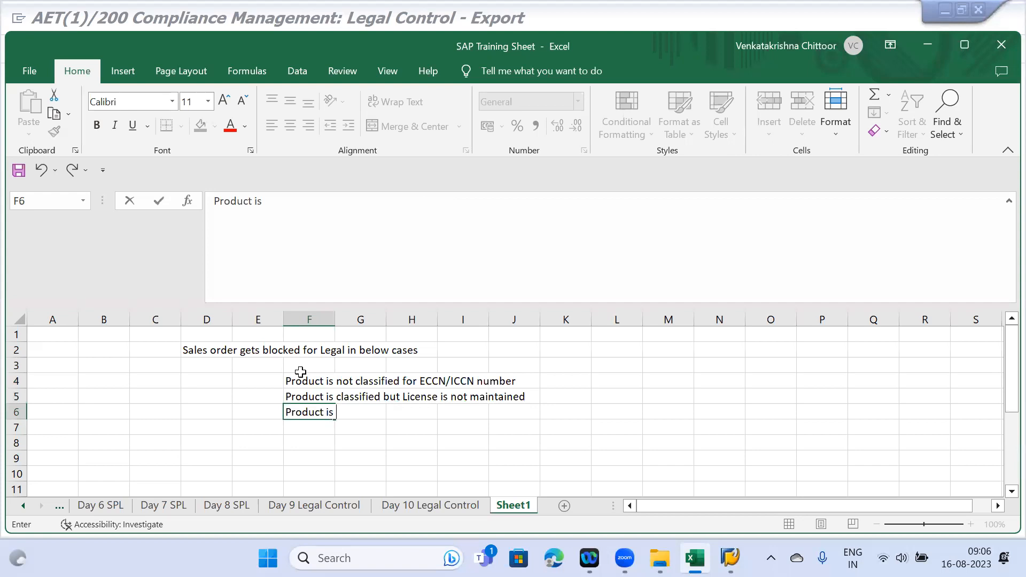
pyautogui.write('classified')
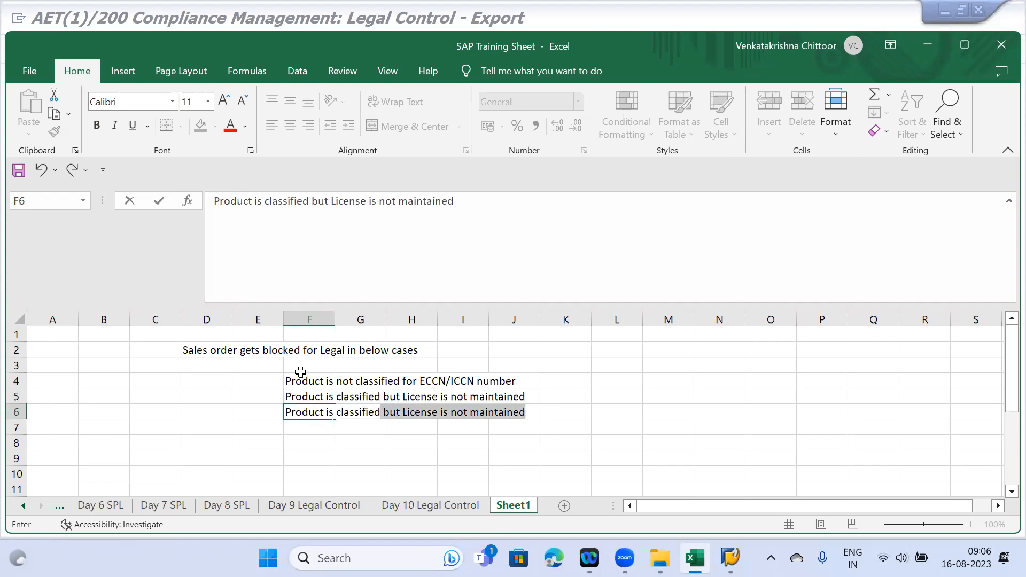
pyautogui.write(', License is ma')
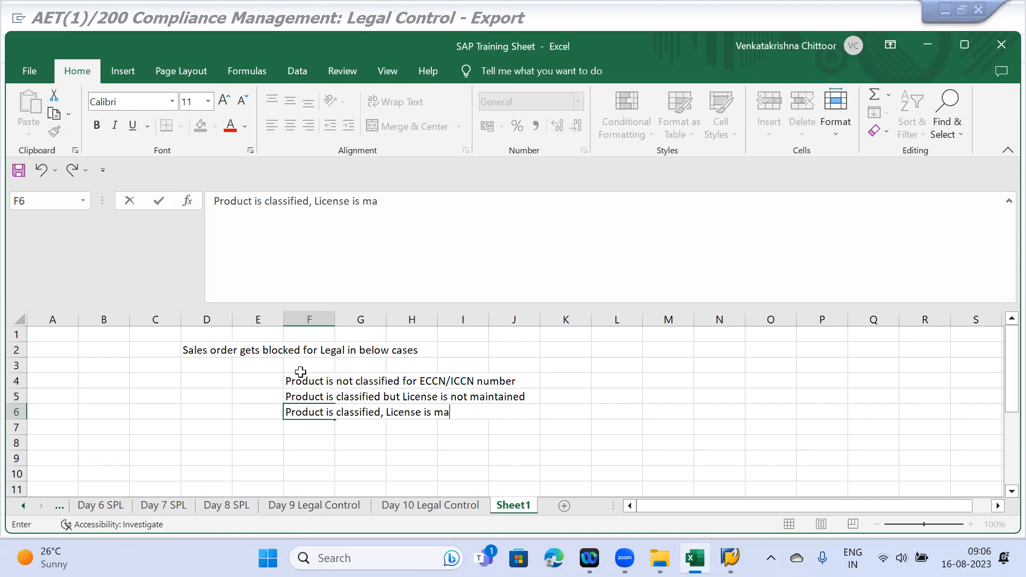
pyautogui.write('intained for')
pyautogui.press('BackSpace')
pyautogui.press('BackSpace')
pyautogui.press('BackSpace')
pyautogui.press('BackSpace')
pyautogui.press('BackSpace')
pyautogui.press('BackSpace')
pyautogui.press('BackSpace')
pyautogui.press('BackSpace')
pyautogui.press('BackSpace')
pyautogui.press('BackSpace')
pyautogui.press('BackSpace')
pyautogui.press('BackSpace')
pyautogui.press('BackSpace')
pyautogui.press('BackSpace')
pyautogui.press('BackSpace')
pyautogui.write('creat')
pyautogui.press('BackSpace')
pyautogui.press('BackSpace')
pyautogui.press('BackSpace')
pyautogui.write('eated for the')
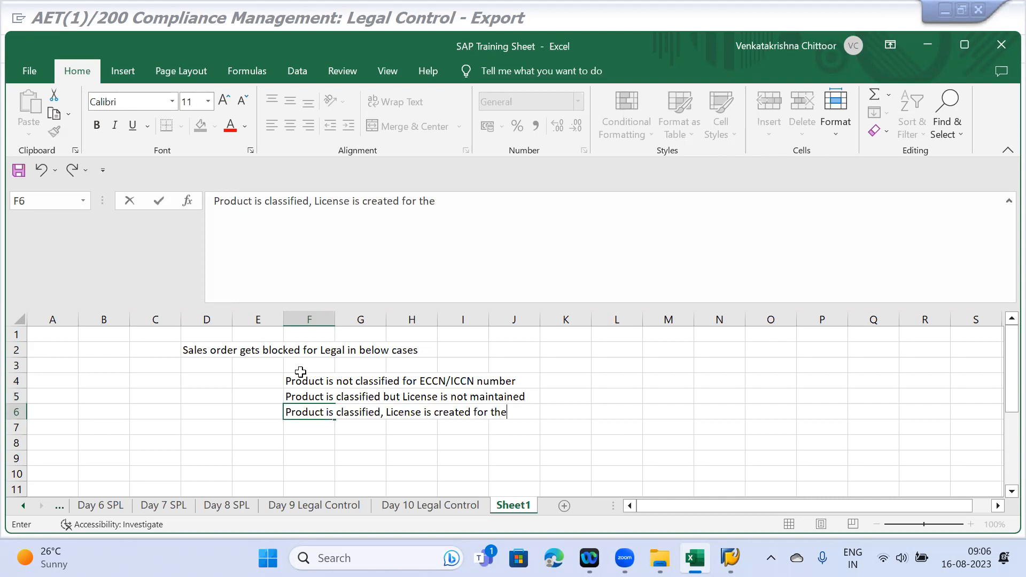
pyautogui.write(' required Lice')
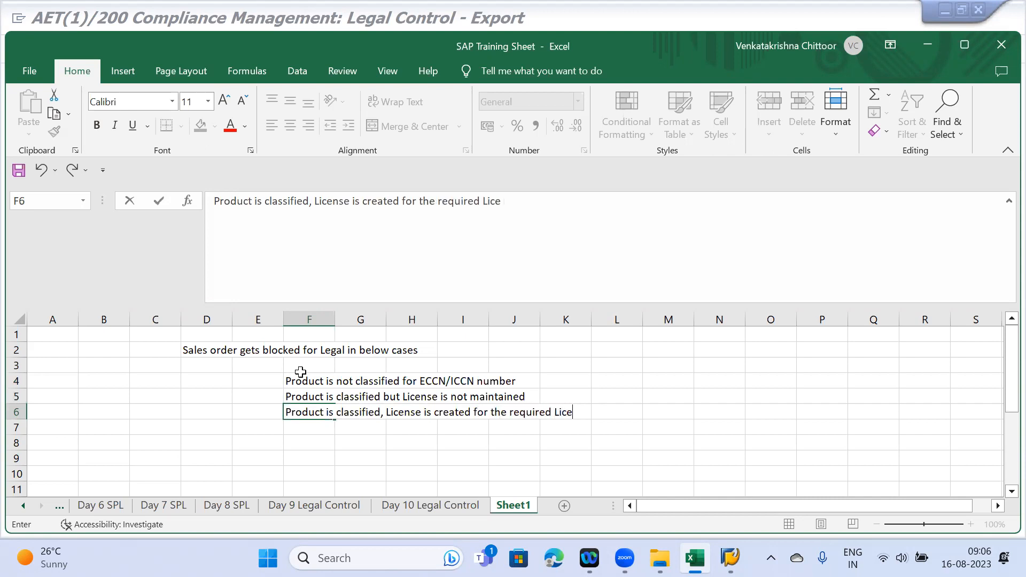
pyautogui.write('nse type')
pyautogui.press('BackSpace')
pyautogui.write('e by')
pyautogui.press('BackSpace')
pyautogui.write('ut LDR ')
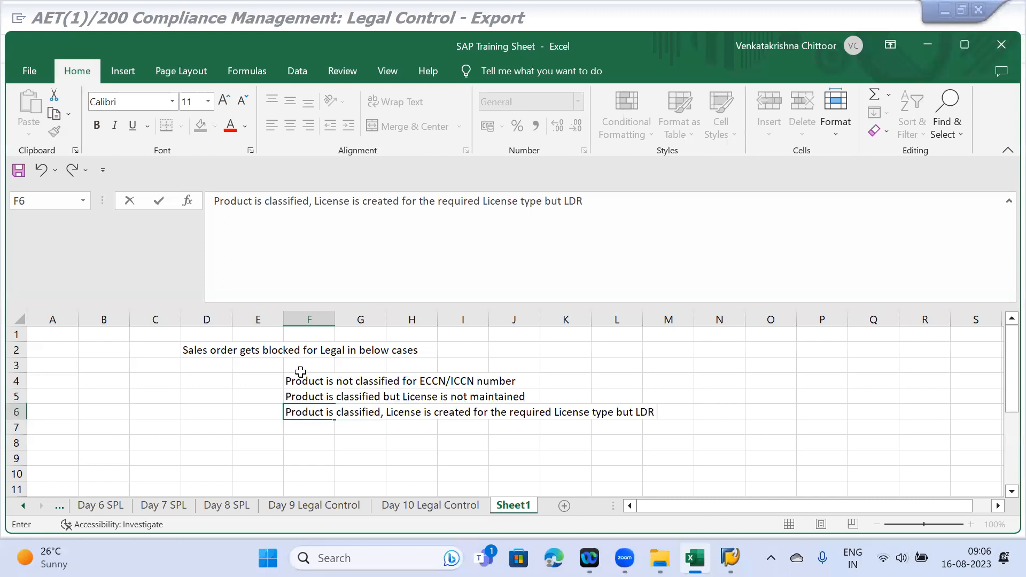
pyautogui.write('rules')
pyautogui.press('Return')
# - In F7, add the case: product classified, License and LDR Rules maintained, but expired with none created
pyautogui.write('Pr')
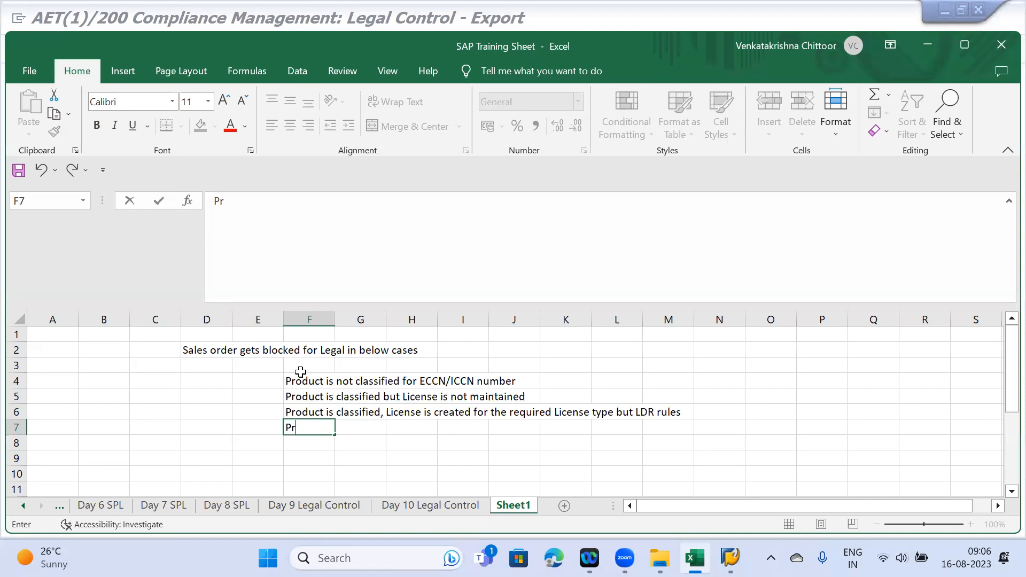
pyautogui.write('oduct is cla')
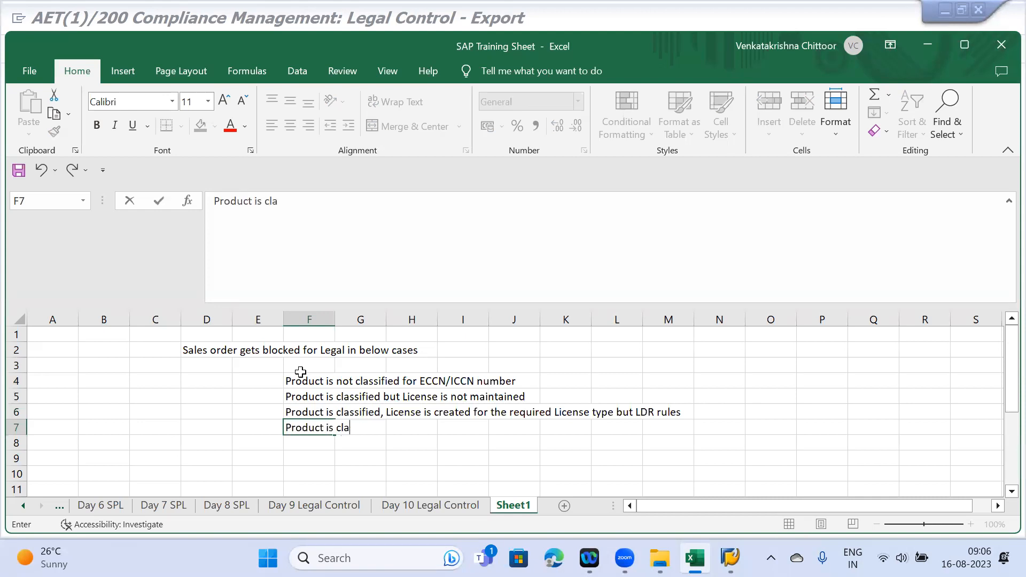
pyautogui.write('ssified, License is created for ')
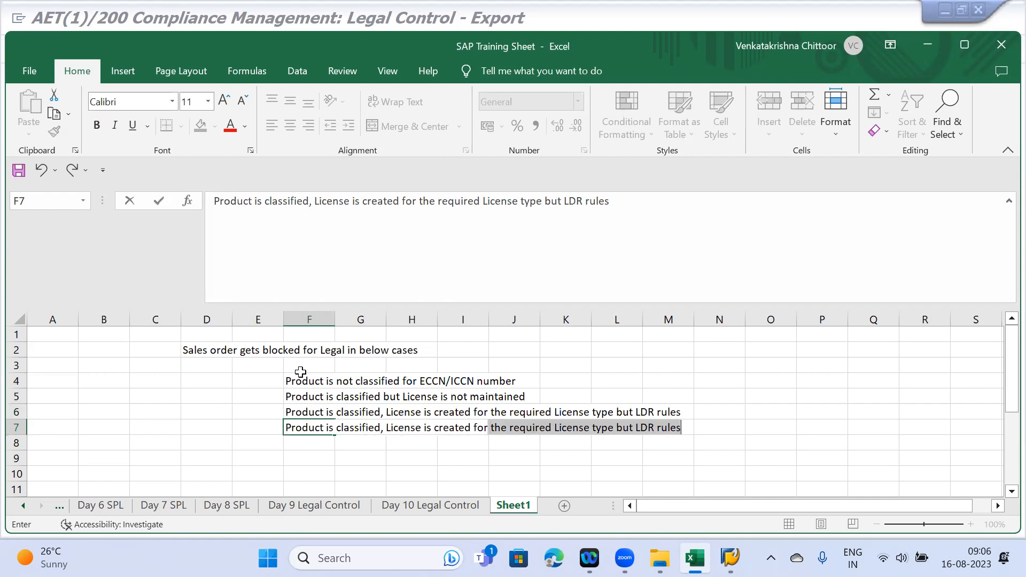
pyautogui.write('License type')
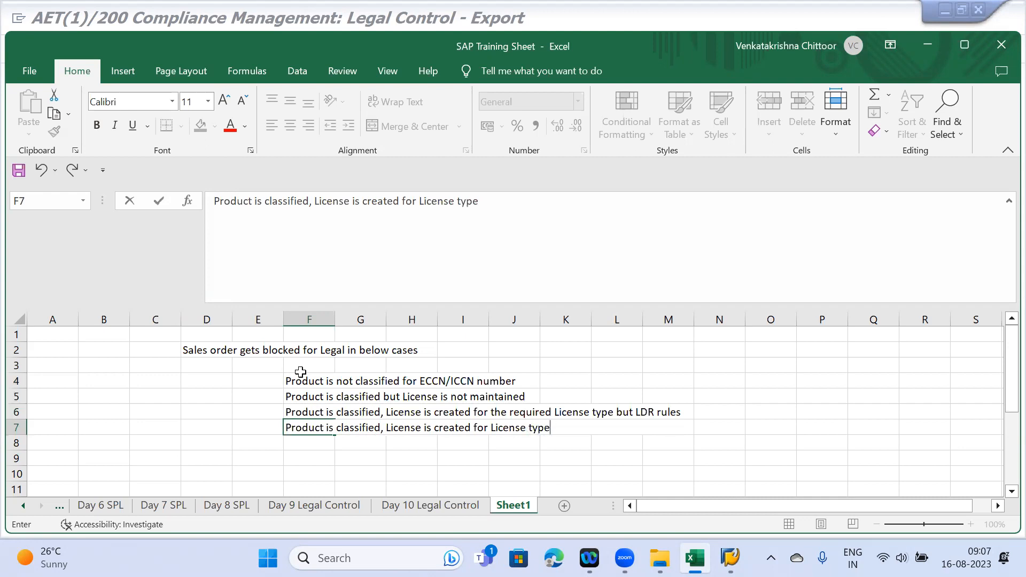
pyautogui.write(', LDR Rules also')
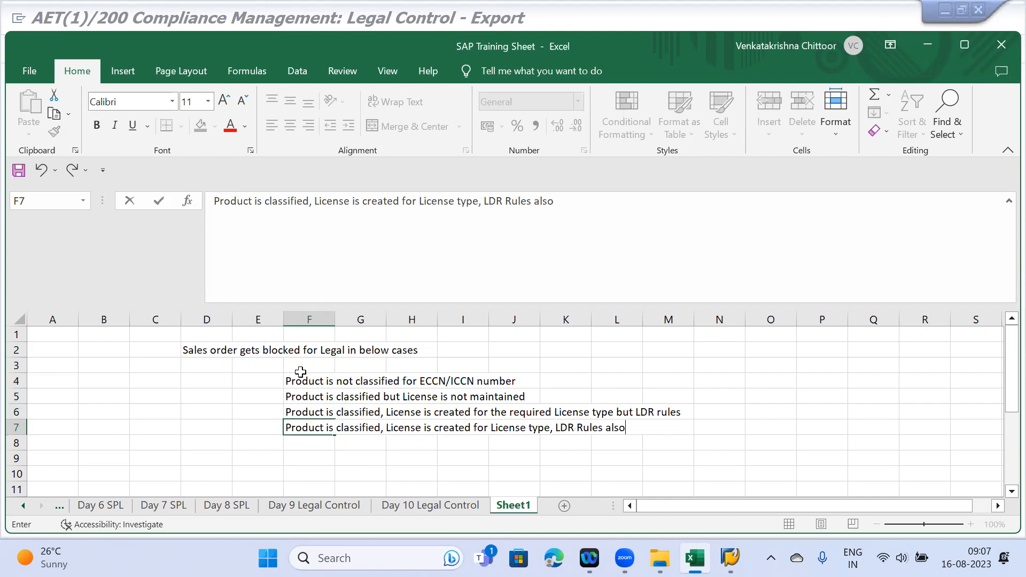
pyautogui.write(' maintained but Licens')
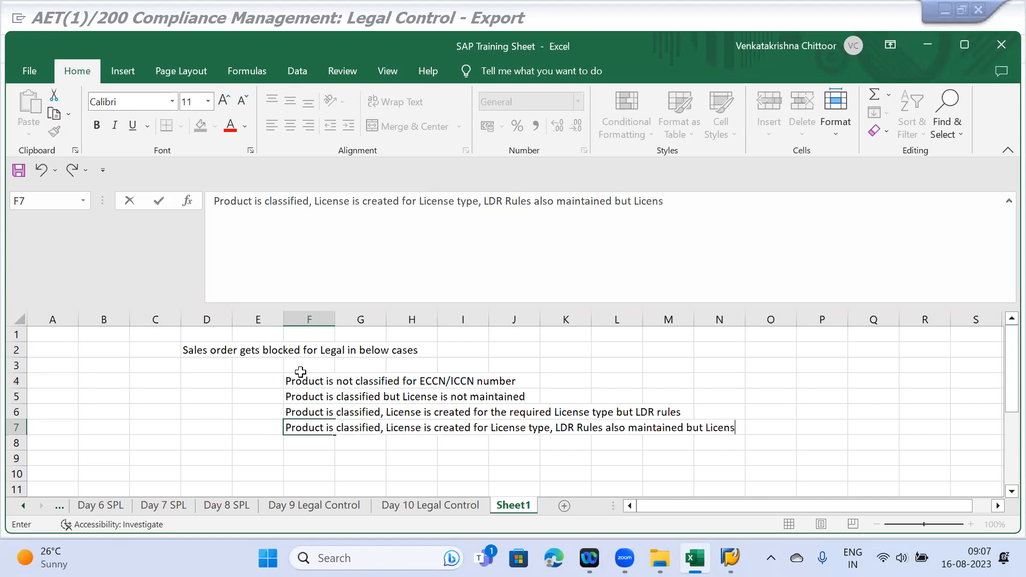
pyautogui.write('e is expired and there is no')
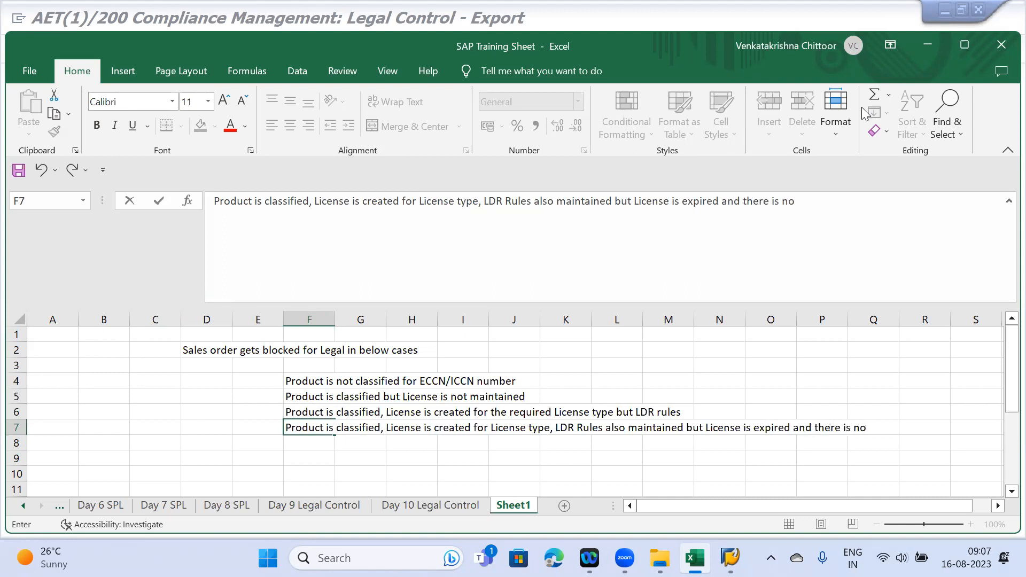
pyautogui.write(' a')
pyautogui.press('BackSpace')
pyautogui.write('Li cense create')
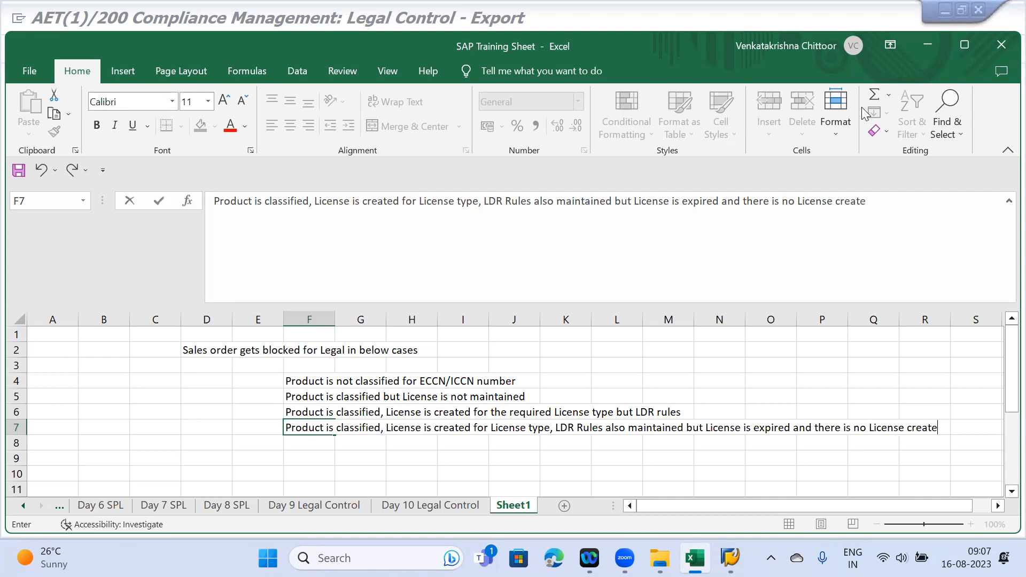
pyautogui.write('d')
pyautogui.press('Return')
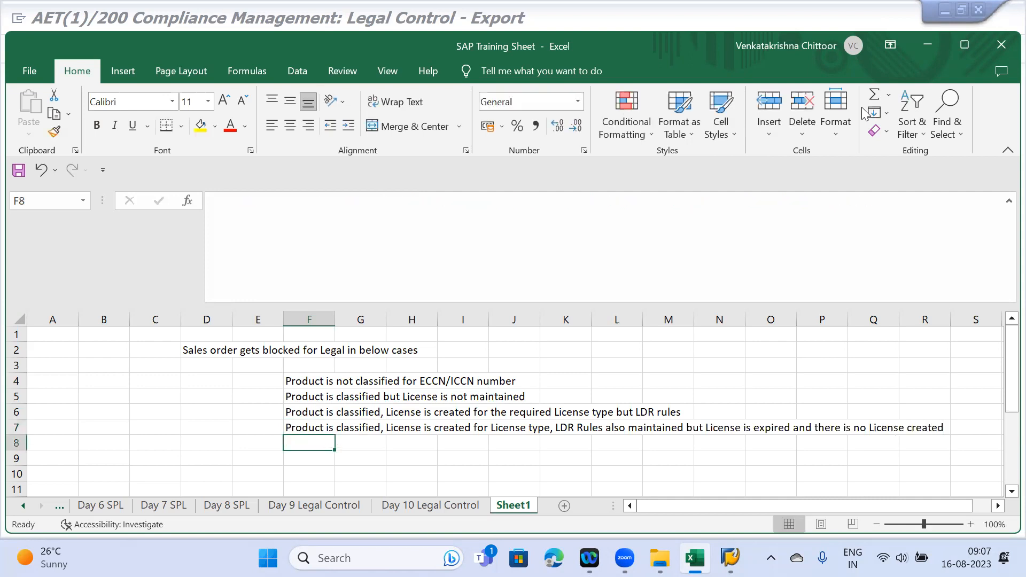
pyautogui.press('Return')
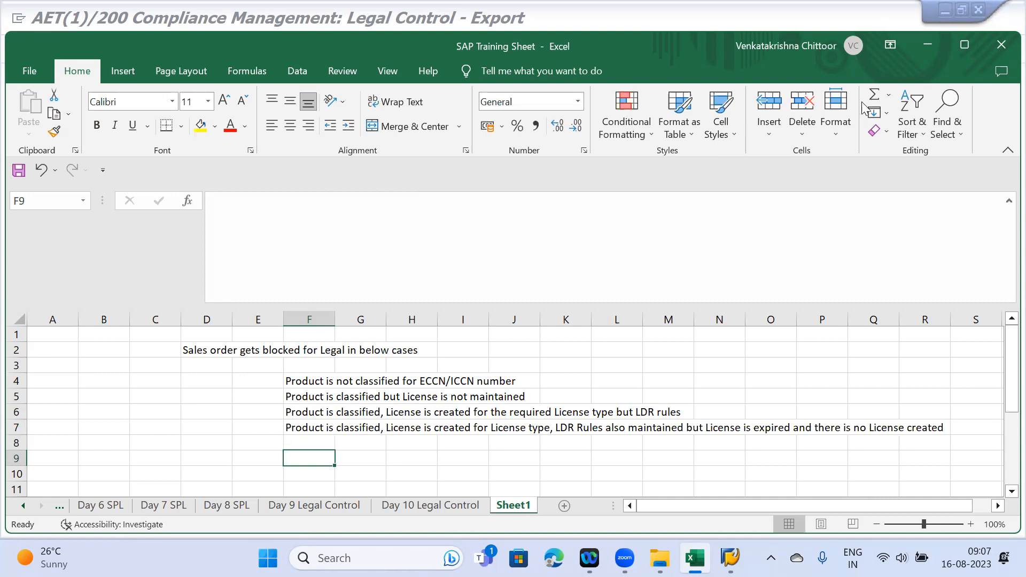
pyautogui.moveTo(293, 384); pyautogui.dragTo(857, 431)
pyautogui.press('Right')
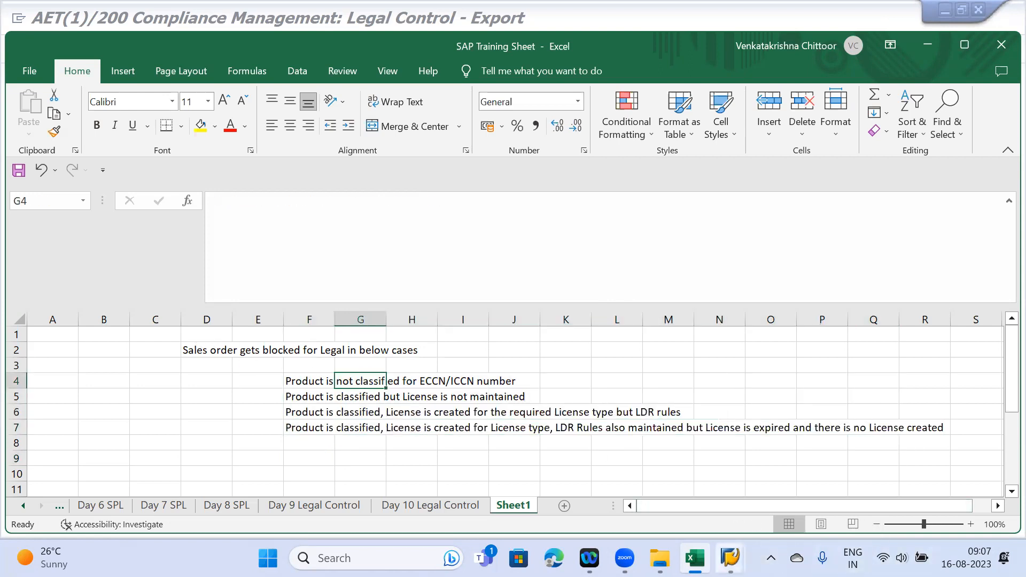
# - Connect to the ECC N system from SAP Logon and fill in the saved user name
pyautogui.click(730, 558)
pyautogui.click(662, 494)
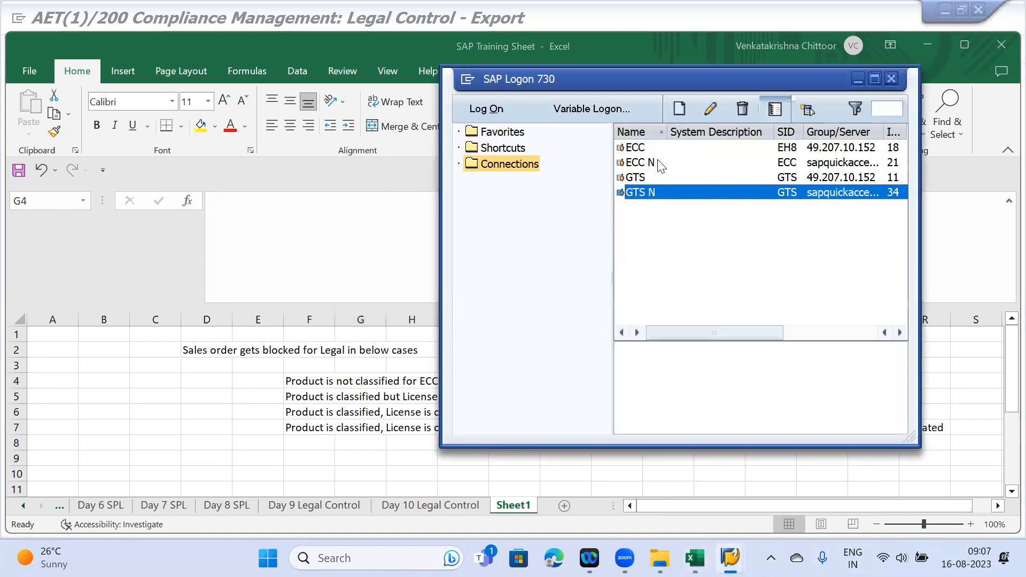
pyautogui.click(639, 166)
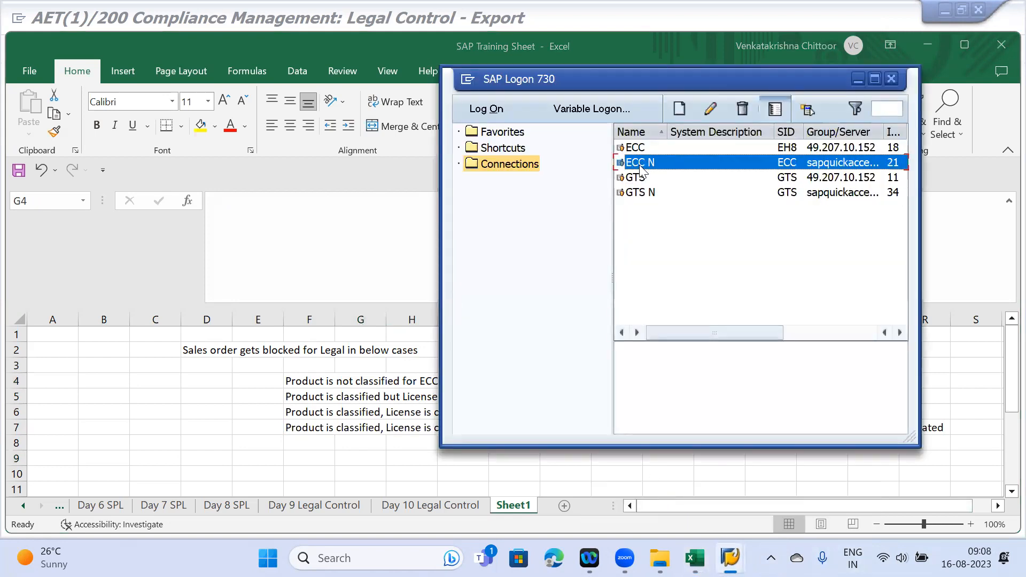
pyautogui.doubleClick(640, 168)
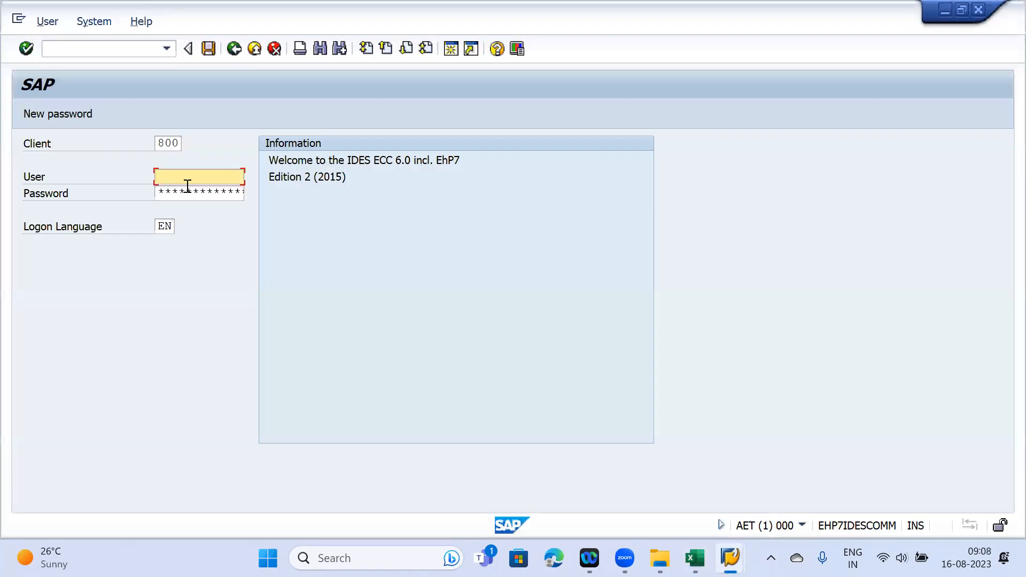
pyautogui.click(187, 185)
pyautogui.click(187, 190)
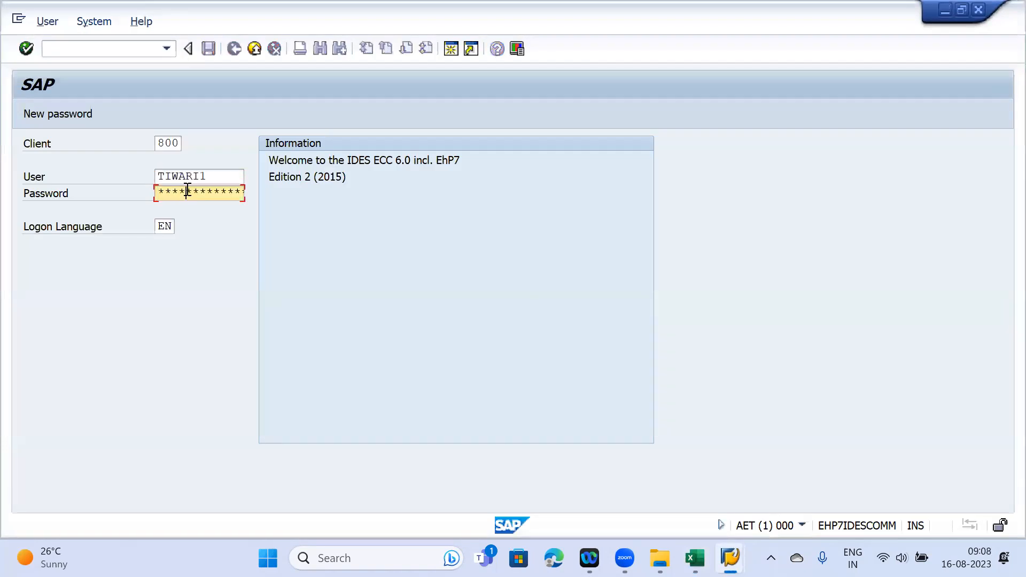
# - Log on and start a VA01 order of type A1OR with organization data JMAA / JM / JM
pyautogui.press('Return')
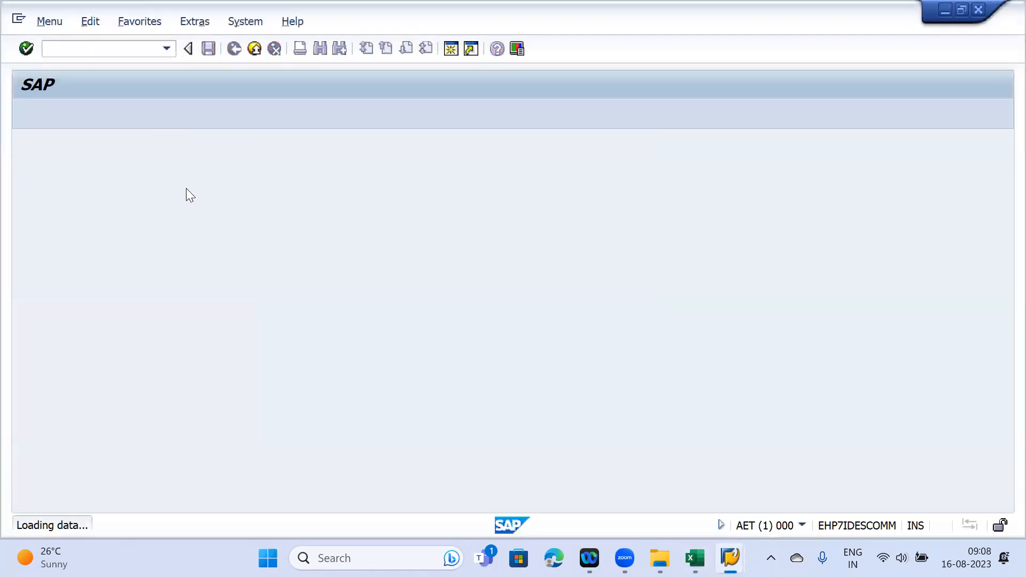
pyautogui.write('VA01')
pyautogui.press('Return')
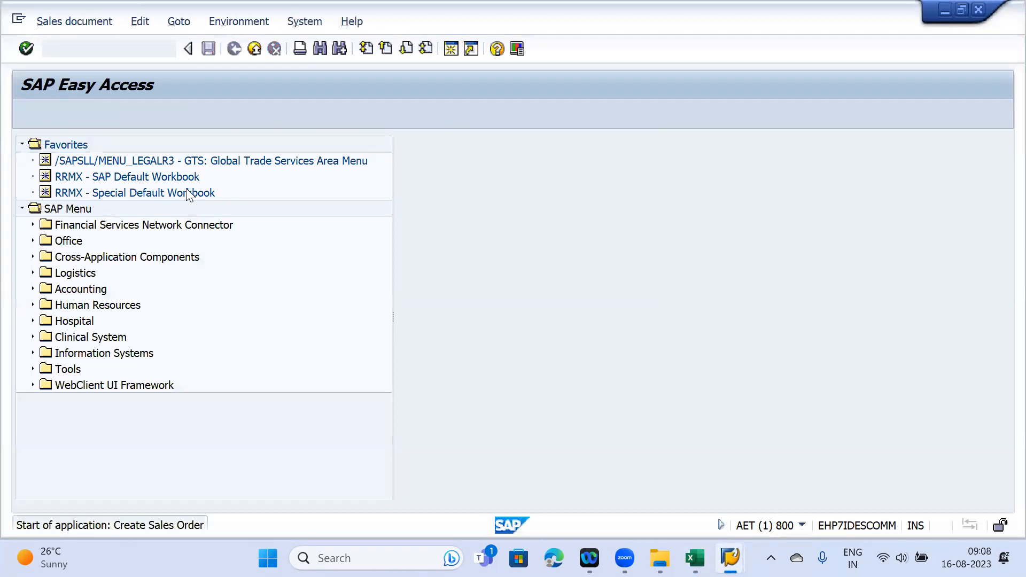
pyautogui.click(209, 176)
pyautogui.click(184, 190)
pyautogui.click(174, 227)
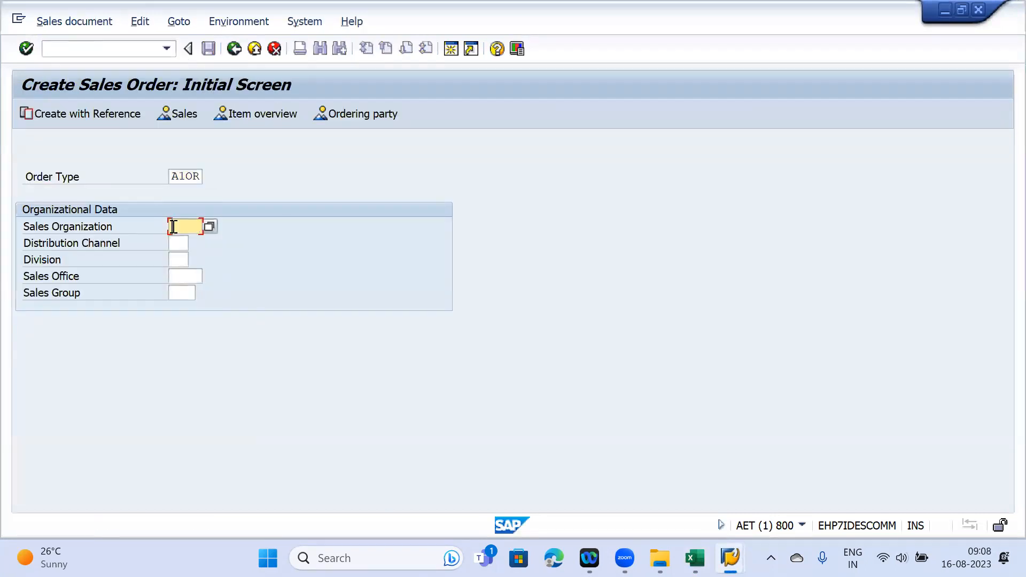
pyautogui.click(186, 239)
pyautogui.click(183, 243)
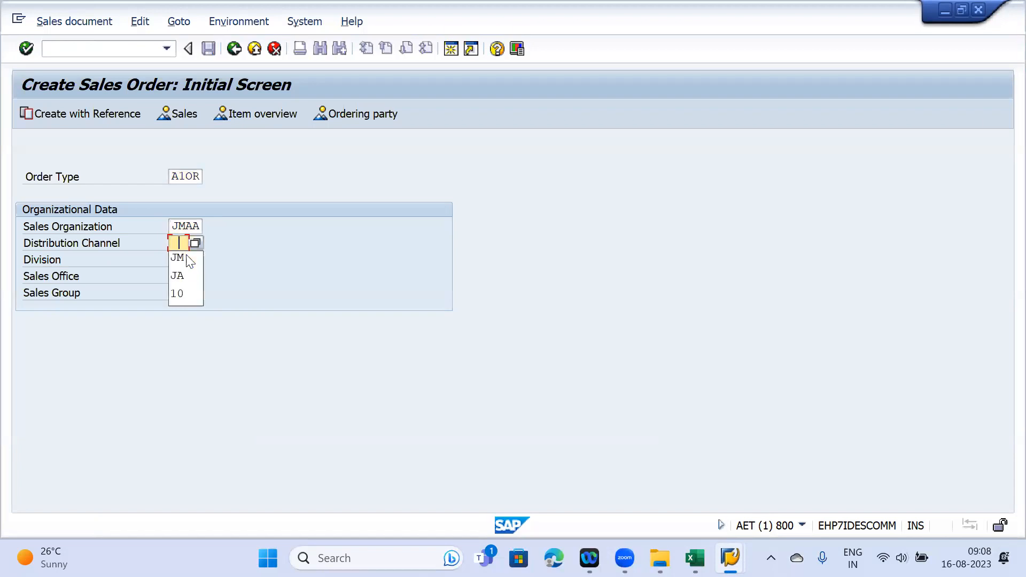
pyautogui.click(181, 257)
pyautogui.click(185, 262)
pyautogui.click(183, 275)
pyautogui.press('Return')
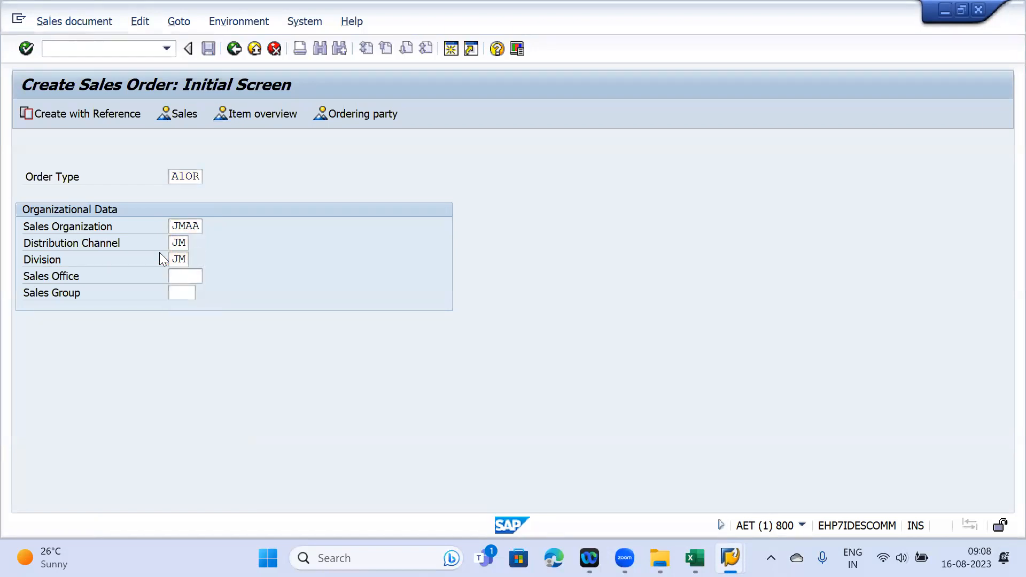
# - Enter the saved sold-to and ship-to parties, PO number 'Test' and material 50066008
pyautogui.click(184, 161)
pyautogui.click(173, 174)
pyautogui.click(169, 177)
pyautogui.click(170, 191)
pyautogui.click(167, 194)
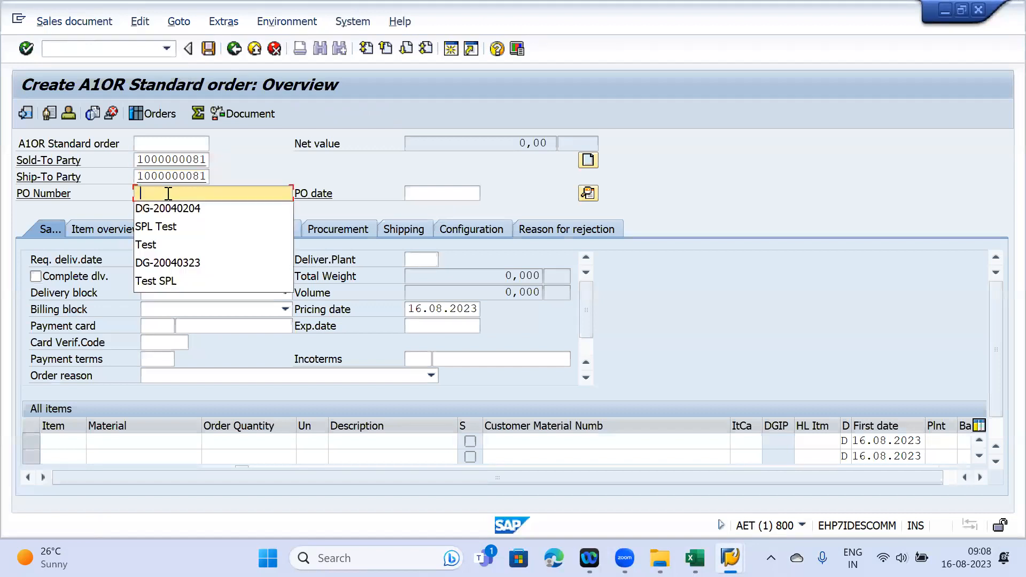
pyautogui.click(171, 207)
pyautogui.hotkey('ctrl', 'a')
pyautogui.write('Test')
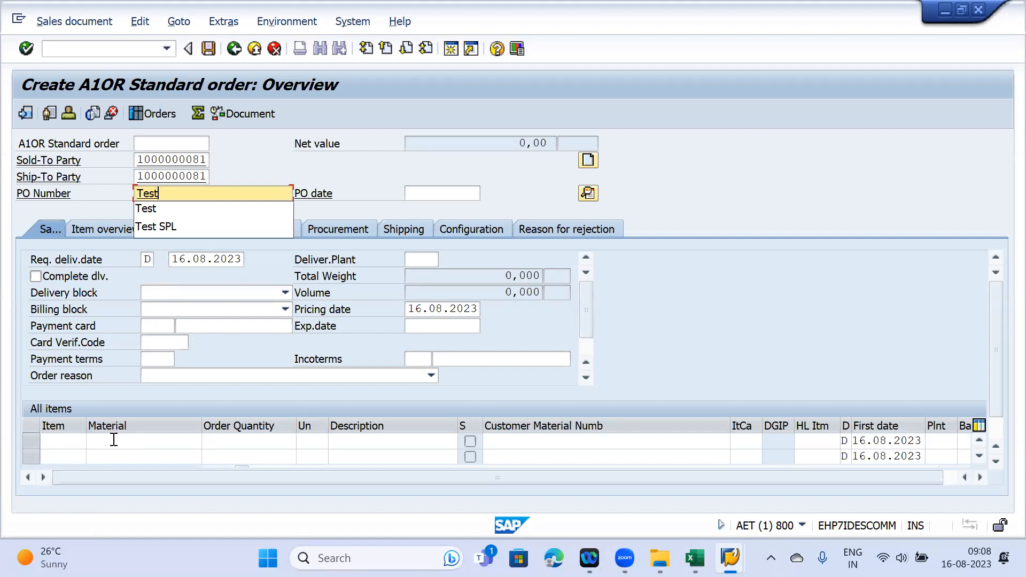
pyautogui.click(114, 440)
pyautogui.click(123, 454)
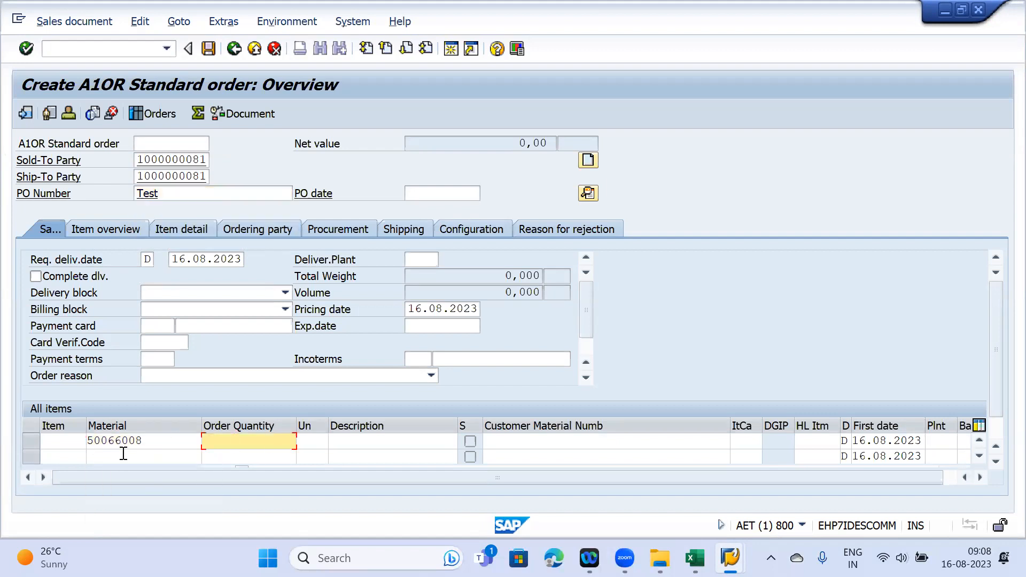
pyautogui.press('Return')
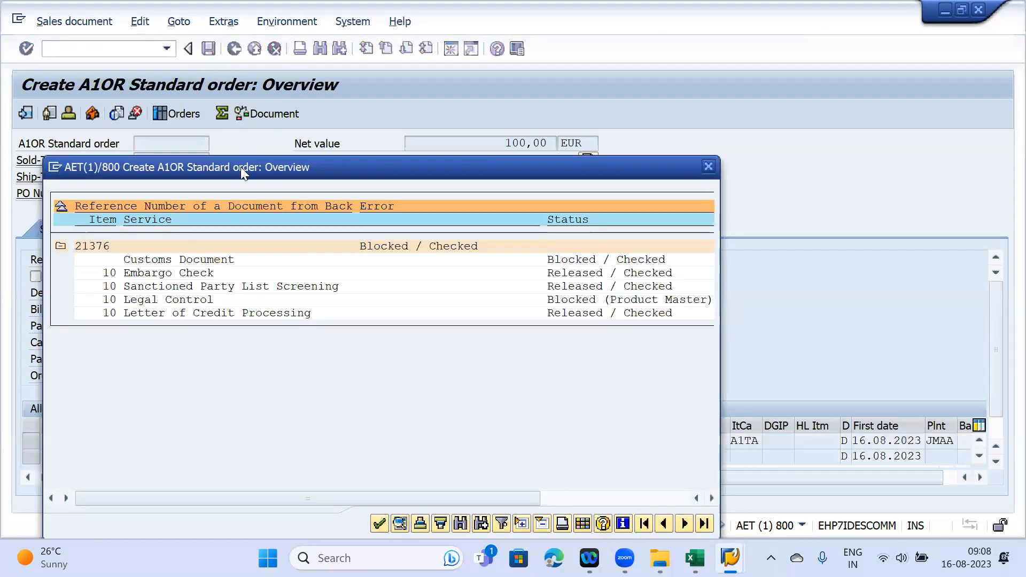
# - Snip a screenshot of the order screen showing the Legal Control block and return to Excel
pyautogui.moveTo(240, 167); pyautogui.dragTo(442, 196)
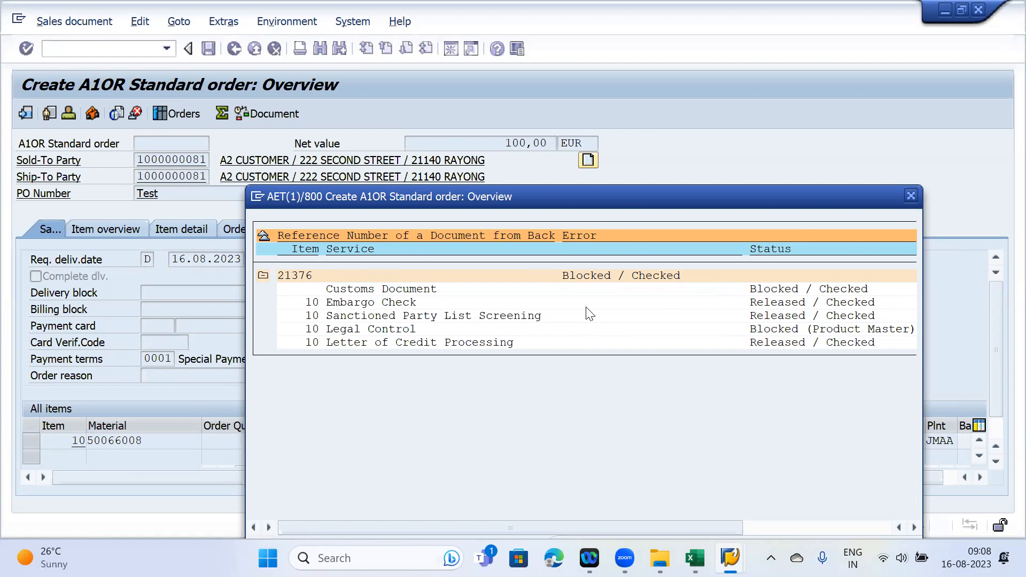
pyautogui.press('super+shift+s')
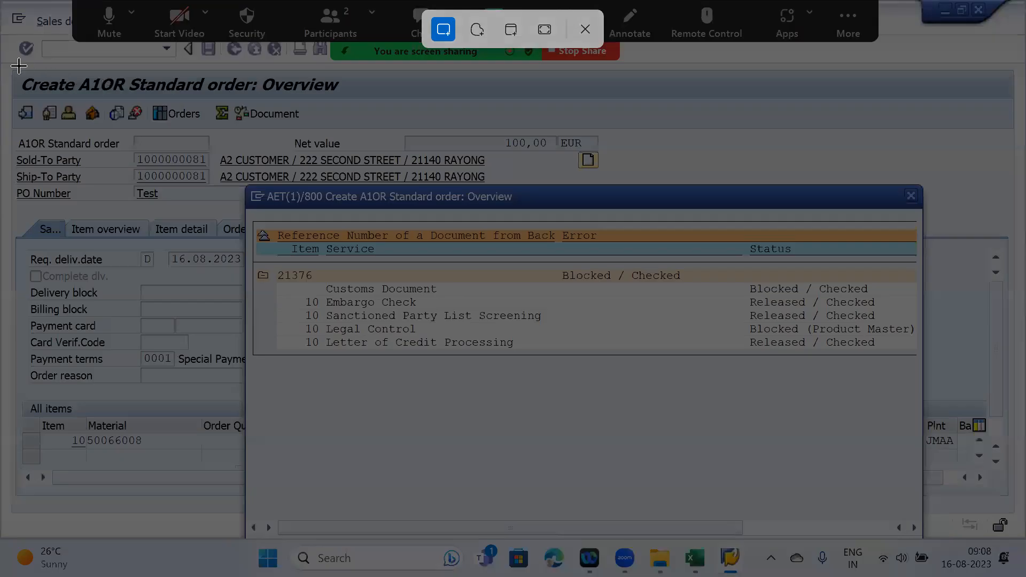
pyautogui.moveTo(7, 62); pyautogui.dragTo(1018, 550)
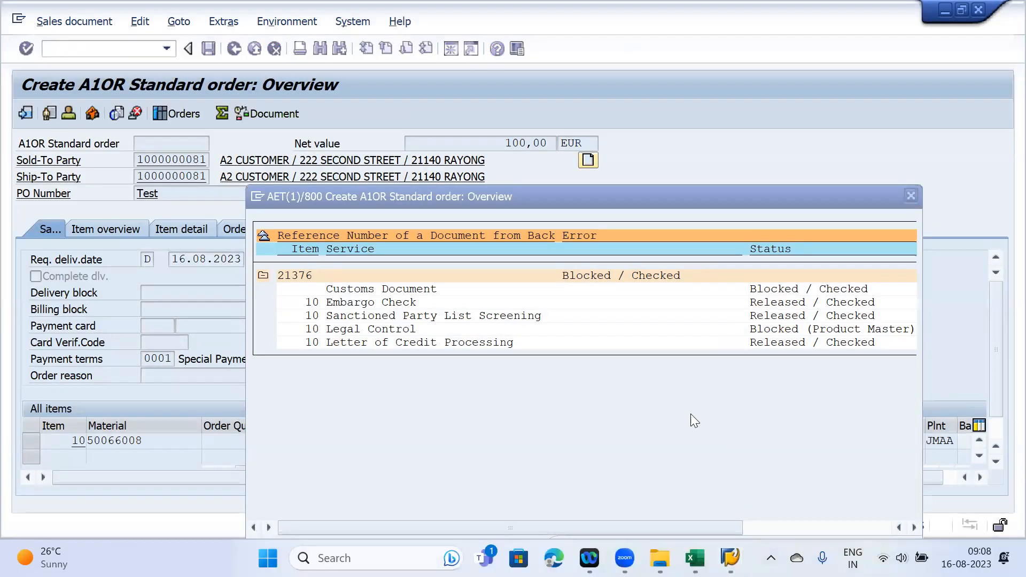
pyautogui.click(695, 544)
# - Paste the SAP order screenshot at cell G10 below the notes
pyautogui.click(374, 373)
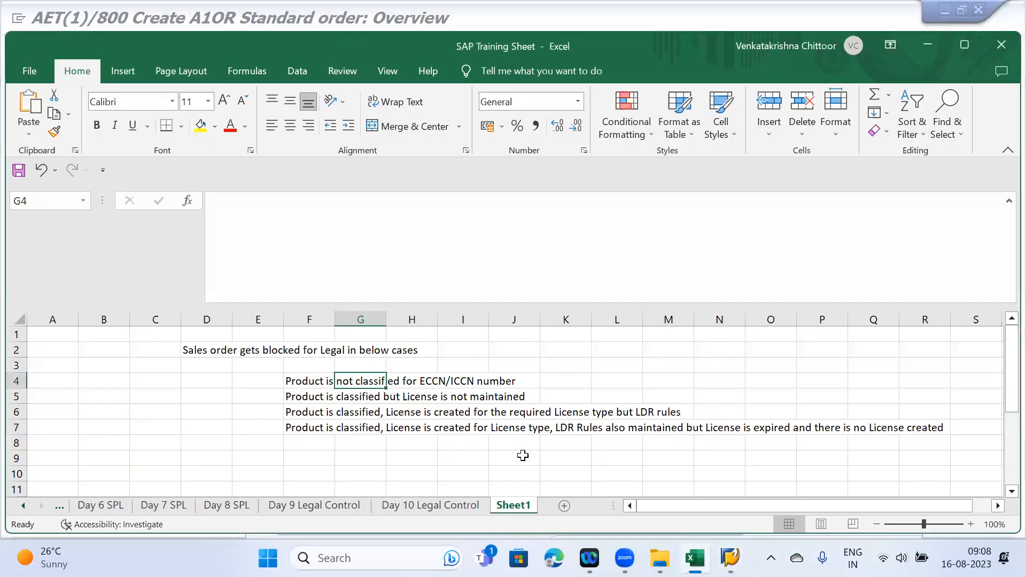
pyautogui.click(366, 556)
pyautogui.write('Paint')
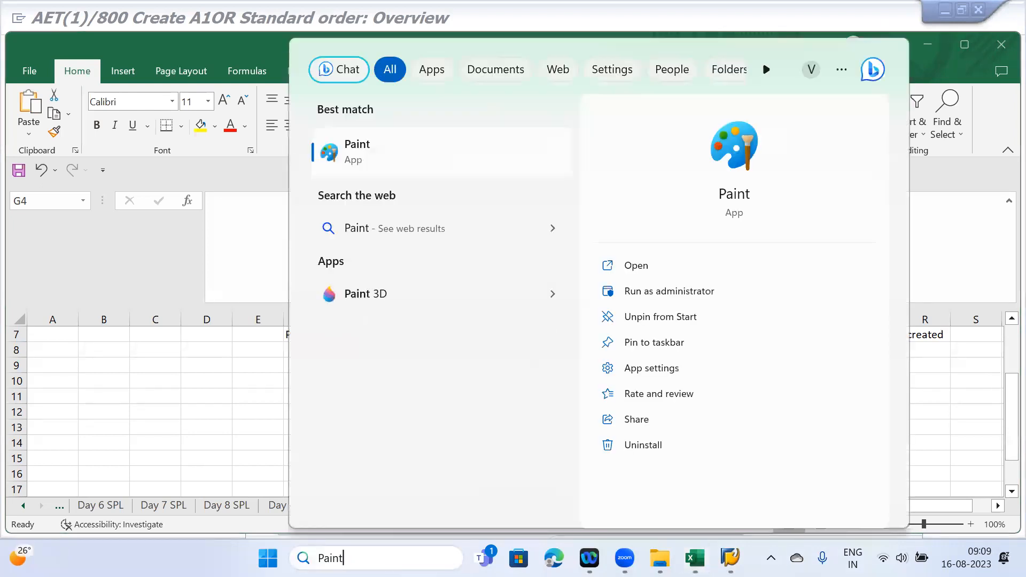
pyautogui.press('Escape')
pyautogui.click(357, 379)
pyautogui.hotkey('ctrl', 'v')
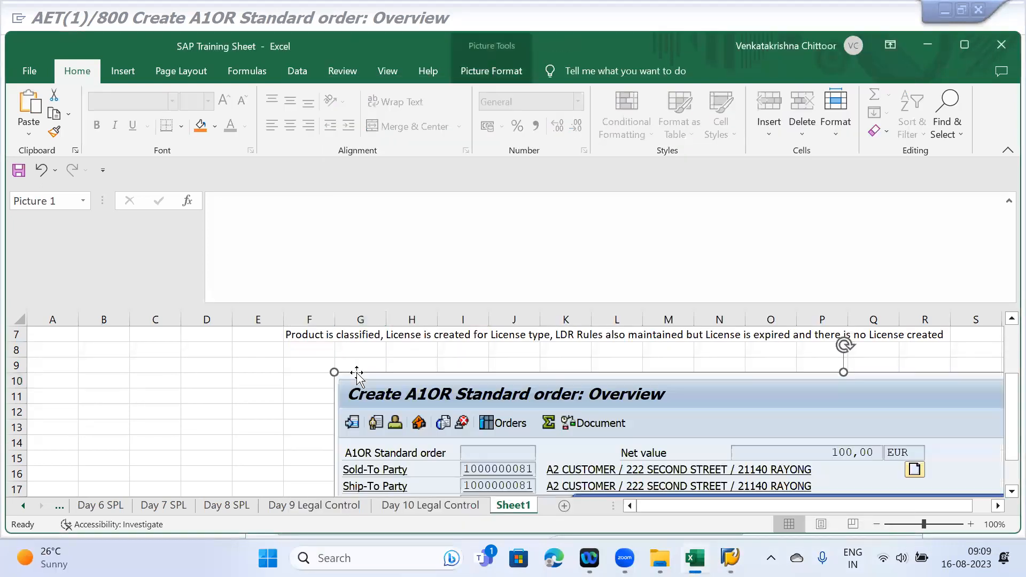
# - Set the pasted screenshot's height scale to 50% in its size and properties settings
pyautogui.scroll(-3, 468, 430)
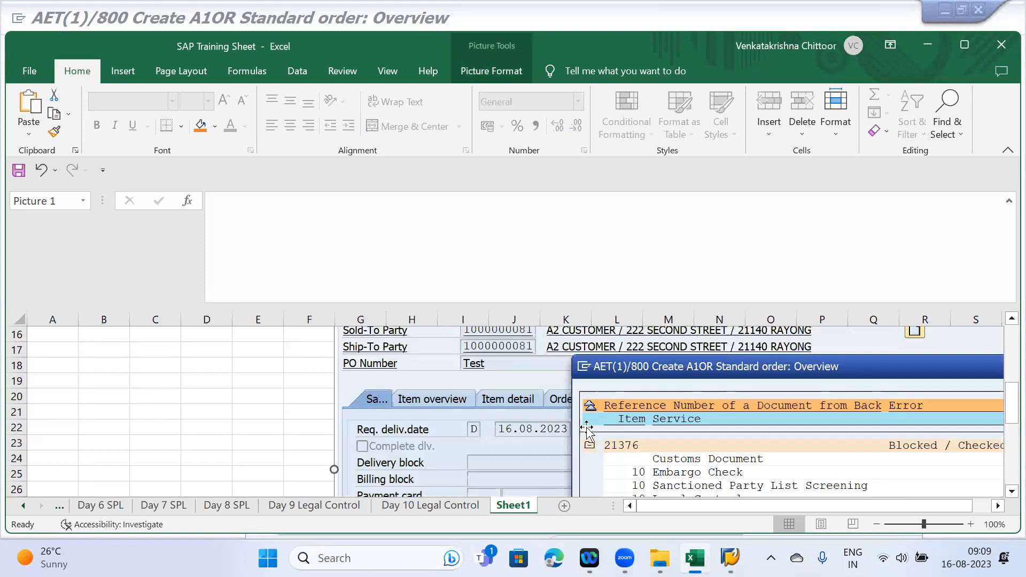
pyautogui.scroll(-2, 587, 429)
pyautogui.rightClick(507, 401)
pyautogui.click(540, 374)
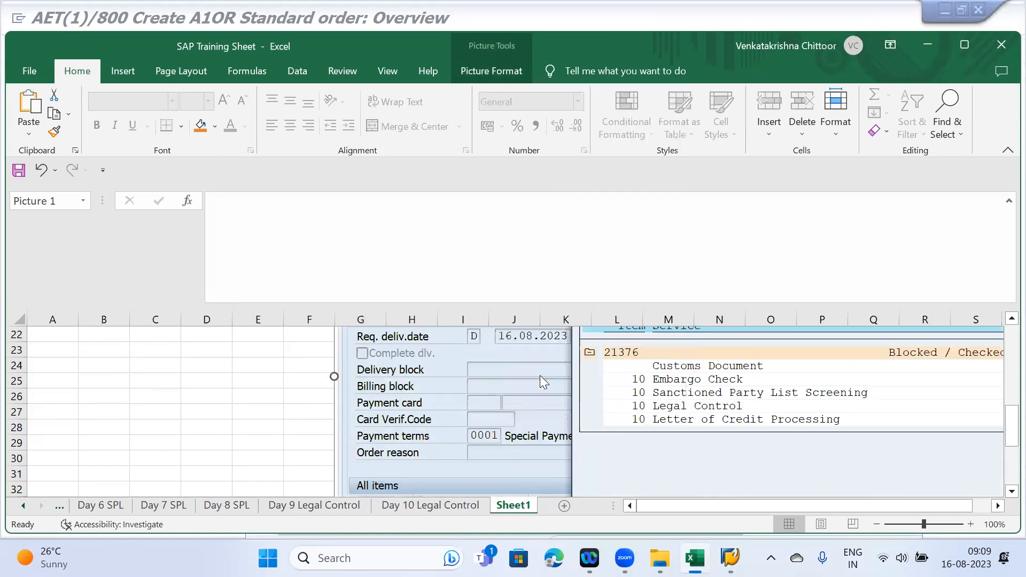
pyautogui.click(953, 479)
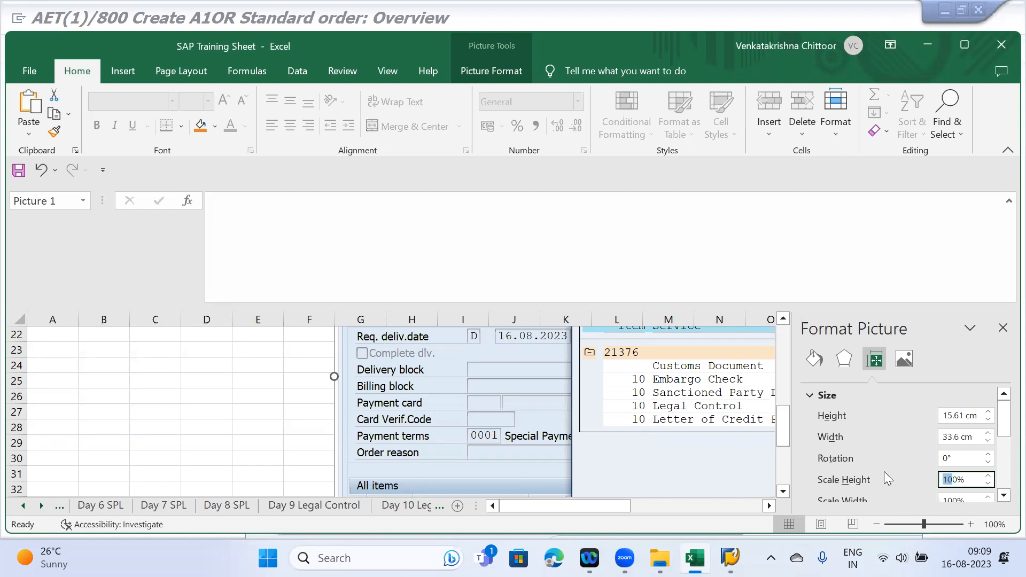
pyautogui.write('5')
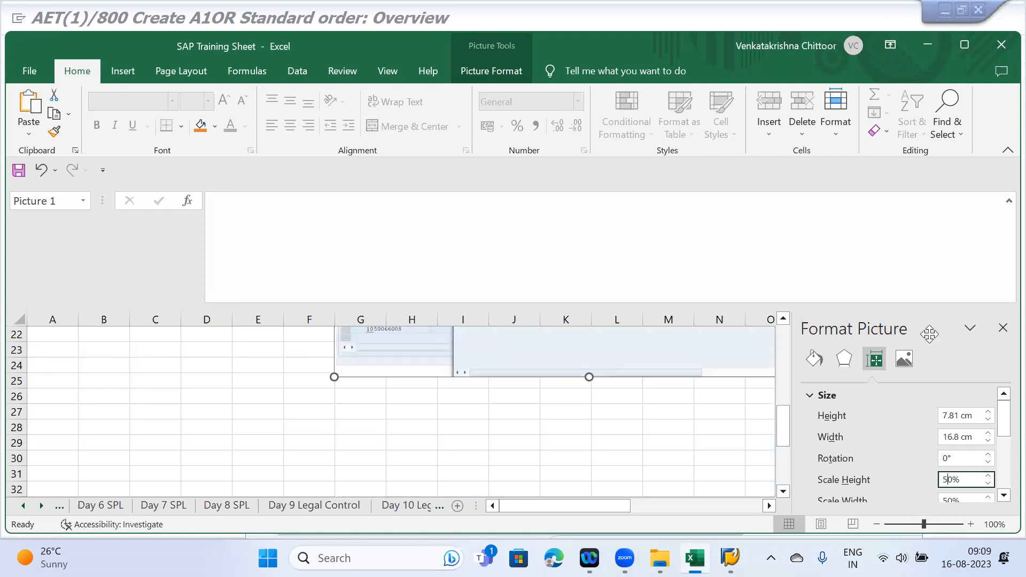
pyautogui.click(1002, 327)
pyautogui.click(624, 425)
pyautogui.scroll(4, 620, 414)
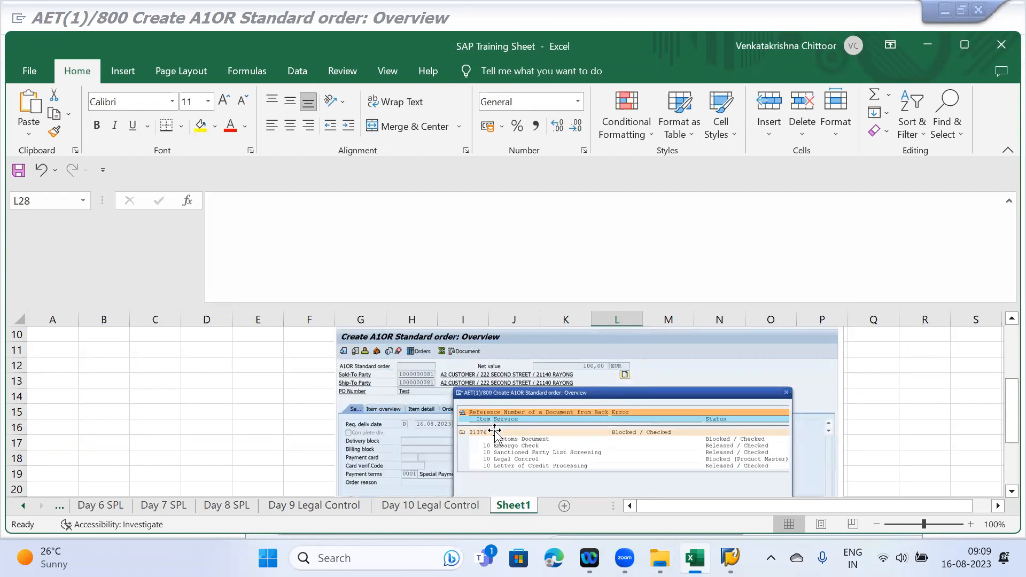
# - Label the screenshot 'Sales order 21376' in G9 and switch to SAP's Compliance Management window
pyautogui.scroll(-2, 495, 427)
pyautogui.scroll(2, 506, 404)
pyautogui.scroll(2, 481, 422)
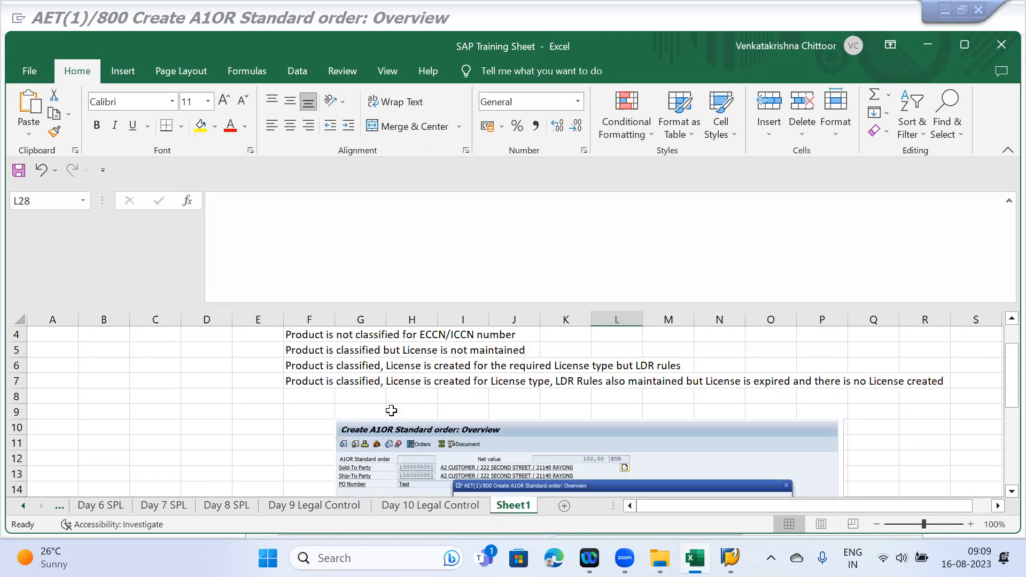
pyautogui.click(340, 430)
pyautogui.click(357, 407)
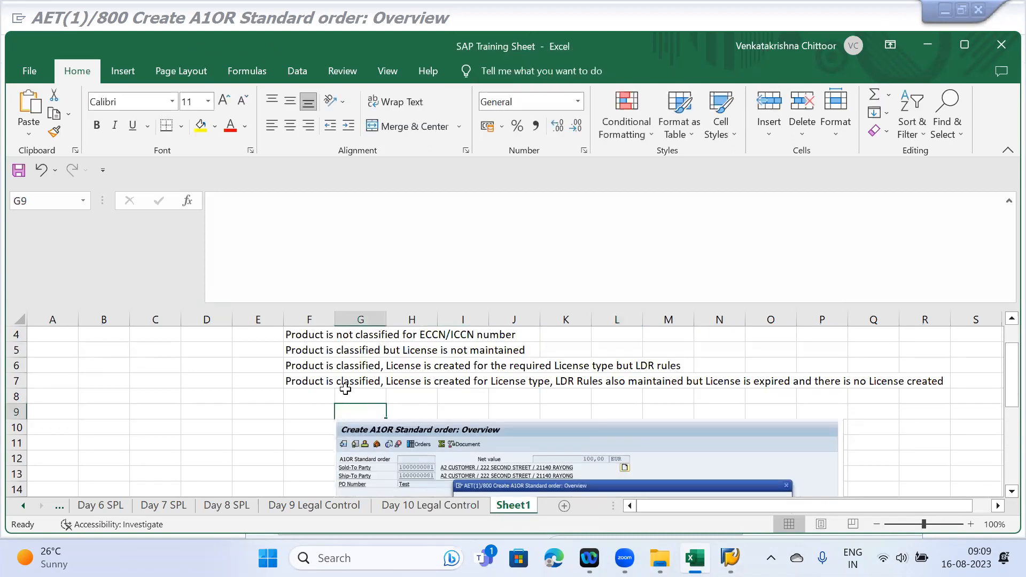
pyautogui.write('ales order 21376')
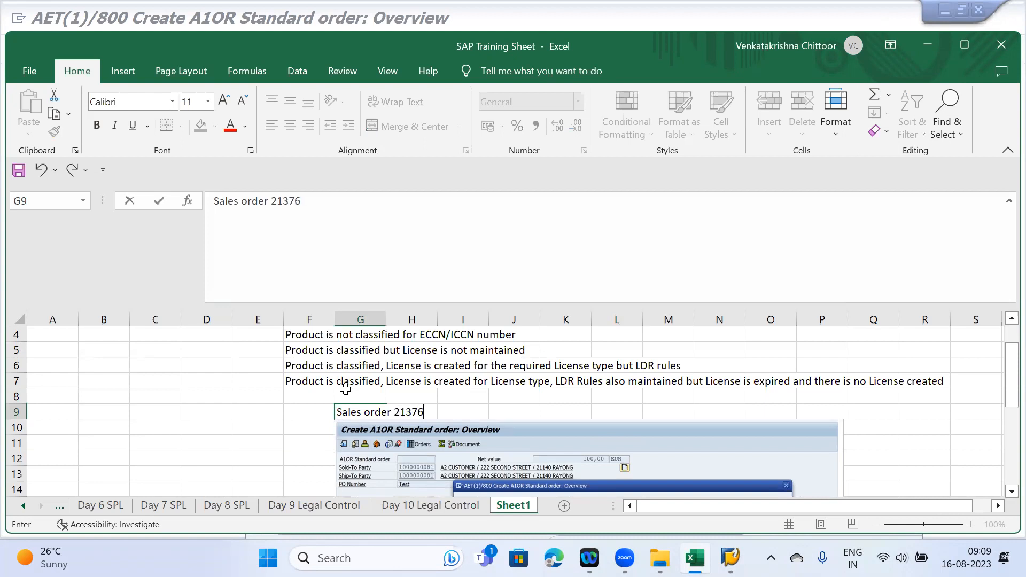
pyautogui.scroll(-7, 342, 389)
pyautogui.scroll(2, 367, 355)
pyautogui.click(359, 443)
pyautogui.click(730, 558)
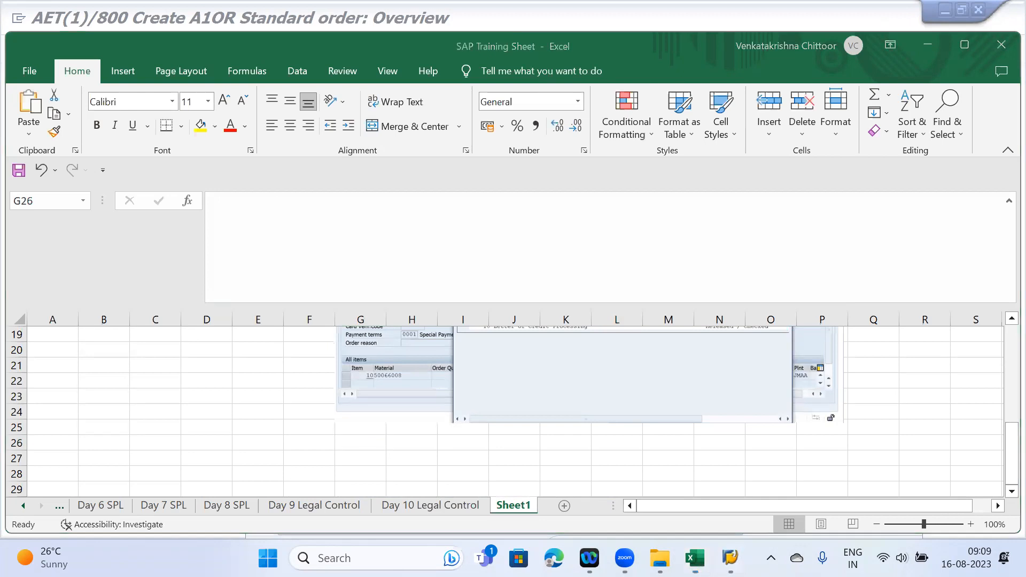
pyautogui.click(609, 450)
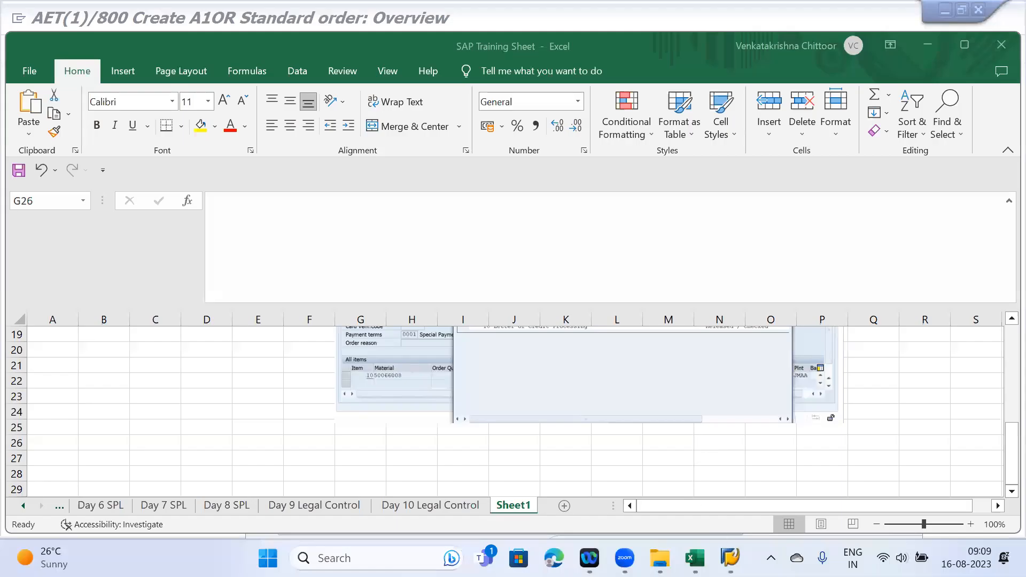
# - Connect to GTS N, dismissing the connection errors and retrying until the client 200 logon screen appears
pyautogui.moveTo(730, 557)
pyautogui.click(643, 470)
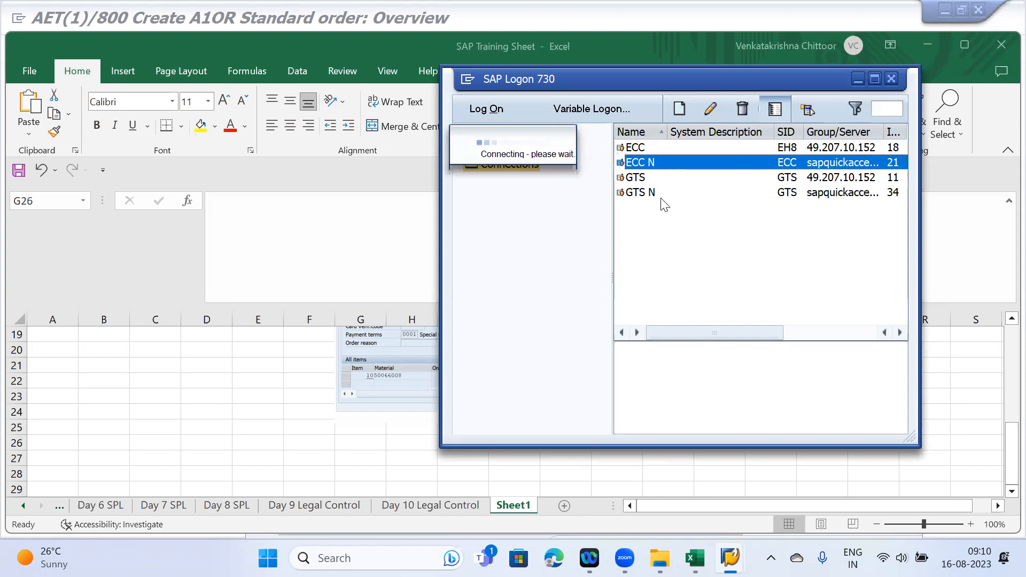
pyautogui.click(643, 193)
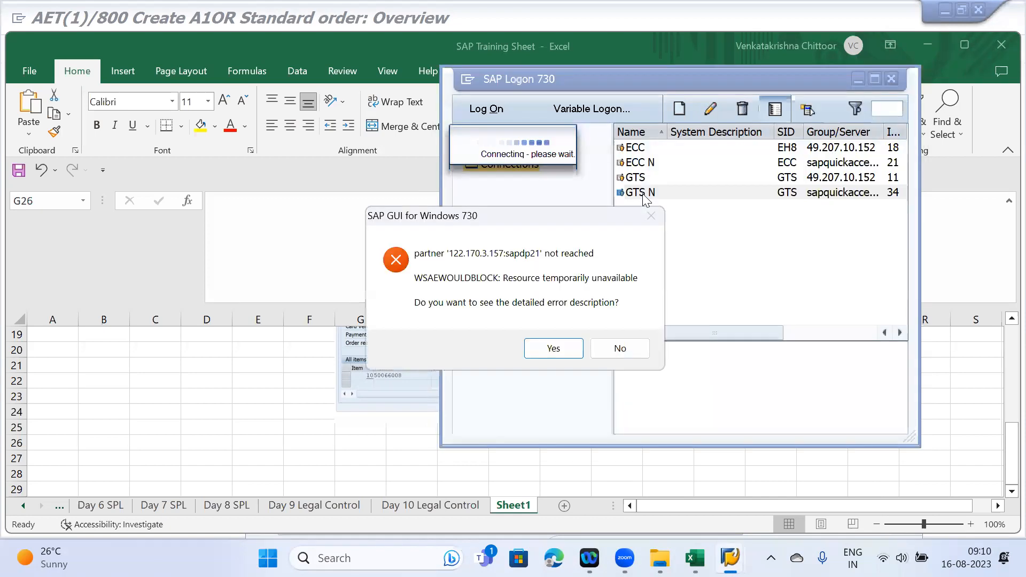
pyautogui.click(651, 216)
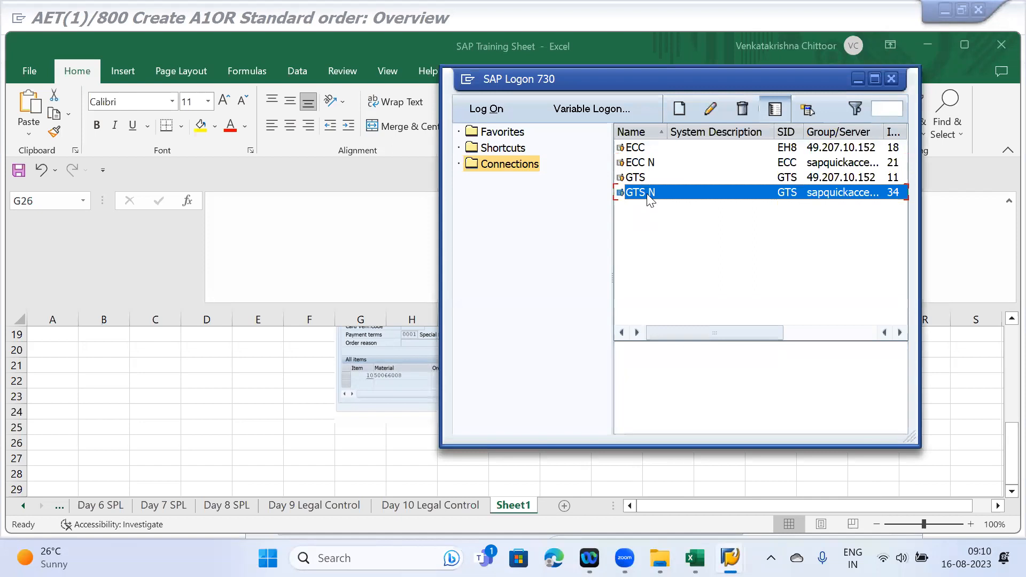
pyautogui.doubleClick(647, 193)
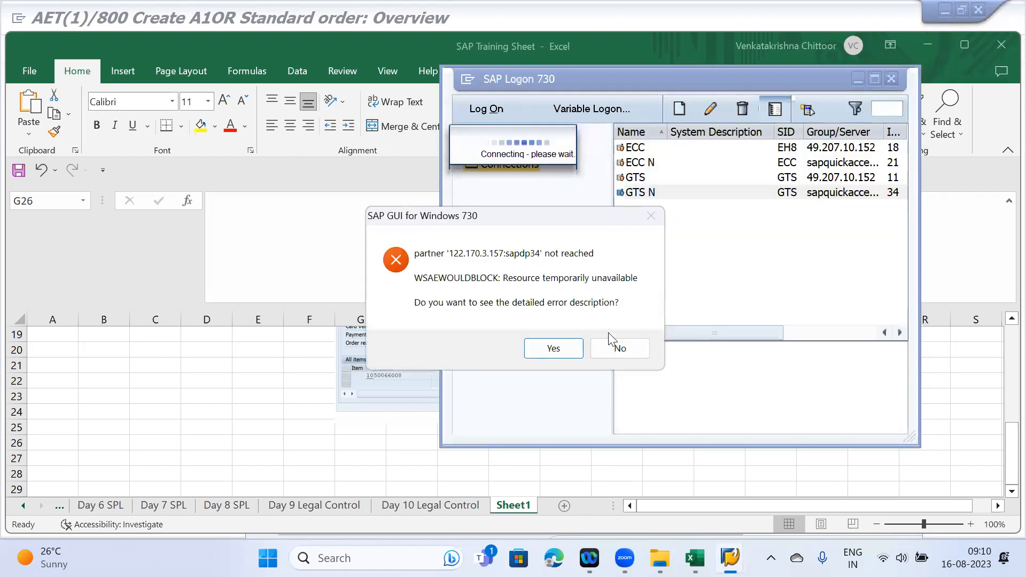
pyautogui.click(620, 348)
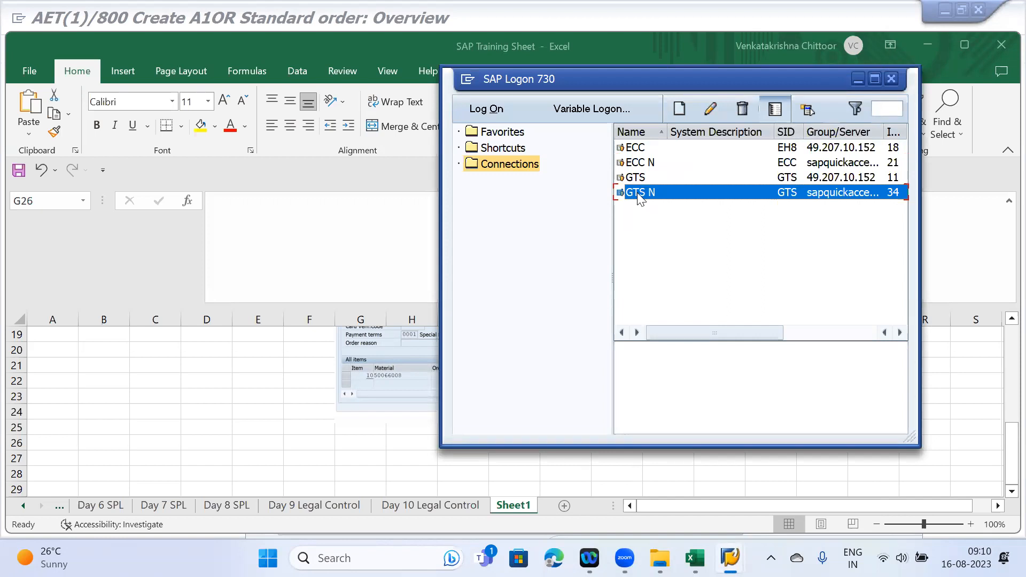
pyautogui.doubleClick(637, 192)
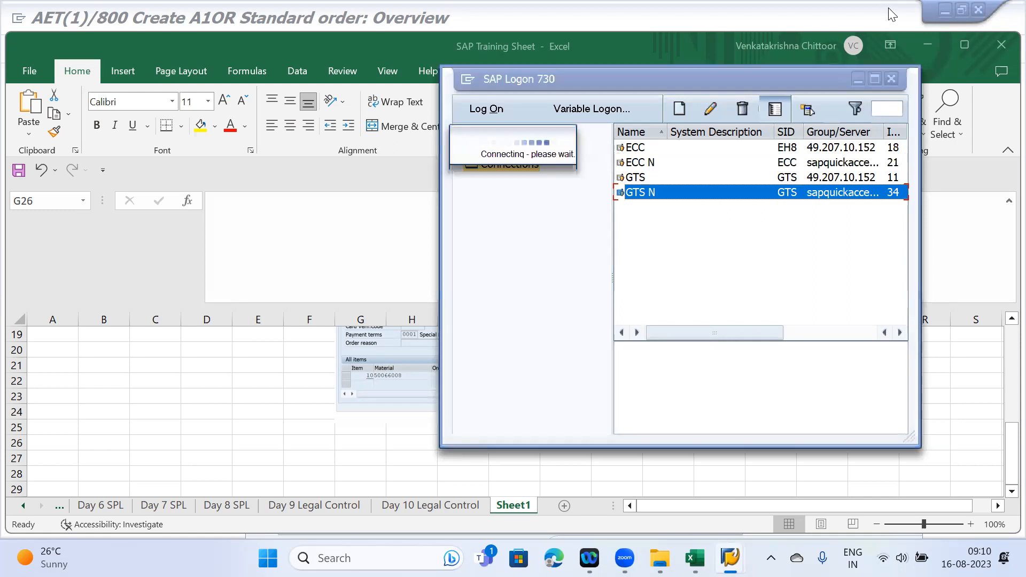
pyautogui.click(826, 52)
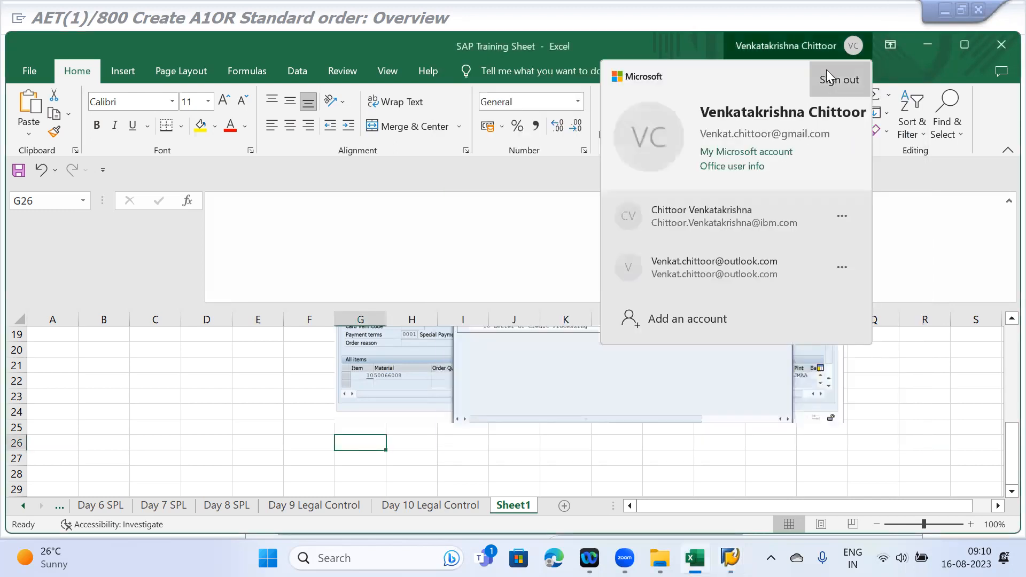
pyautogui.click(896, 10)
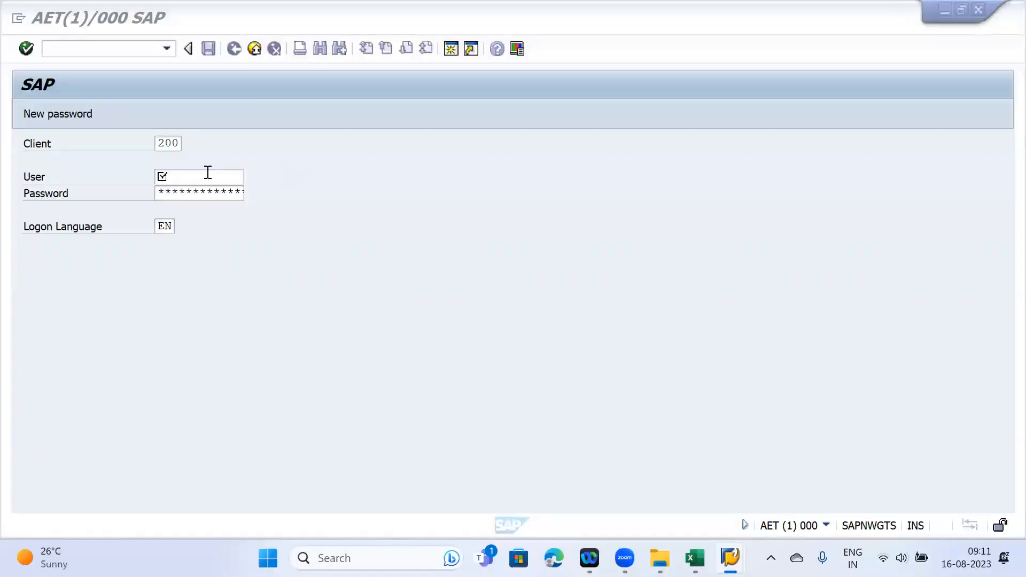
pyautogui.click(208, 172)
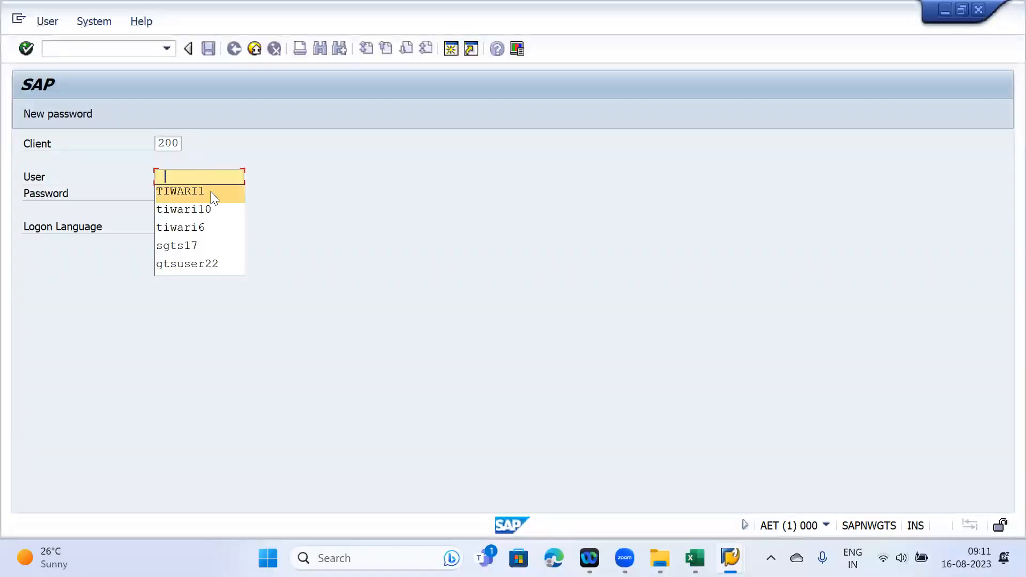
# - Log on to GTS client 200 with the saved user and password, ending the other session
pyautogui.click(211, 189)
pyautogui.click(212, 193)
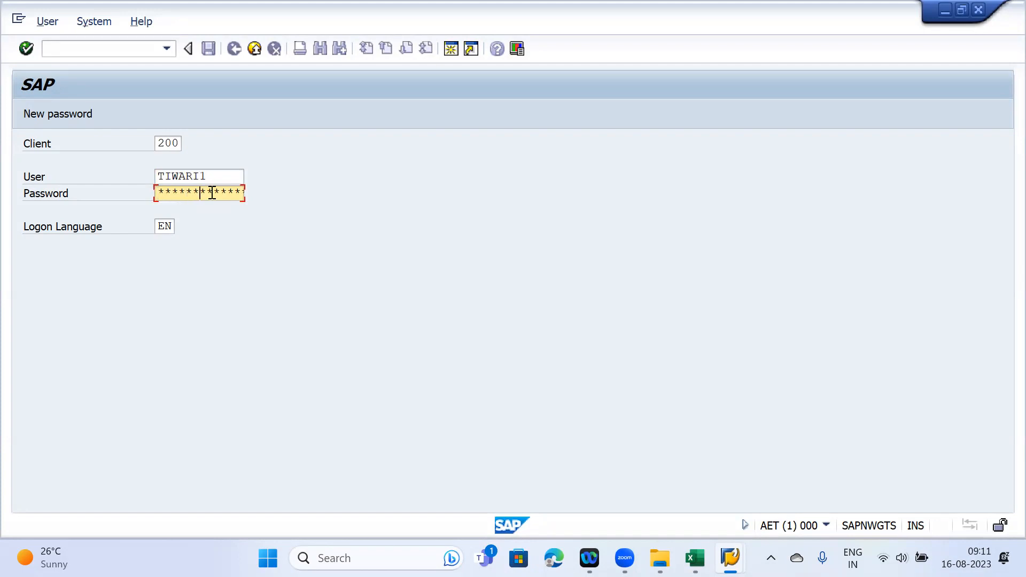
pyautogui.press('Return')
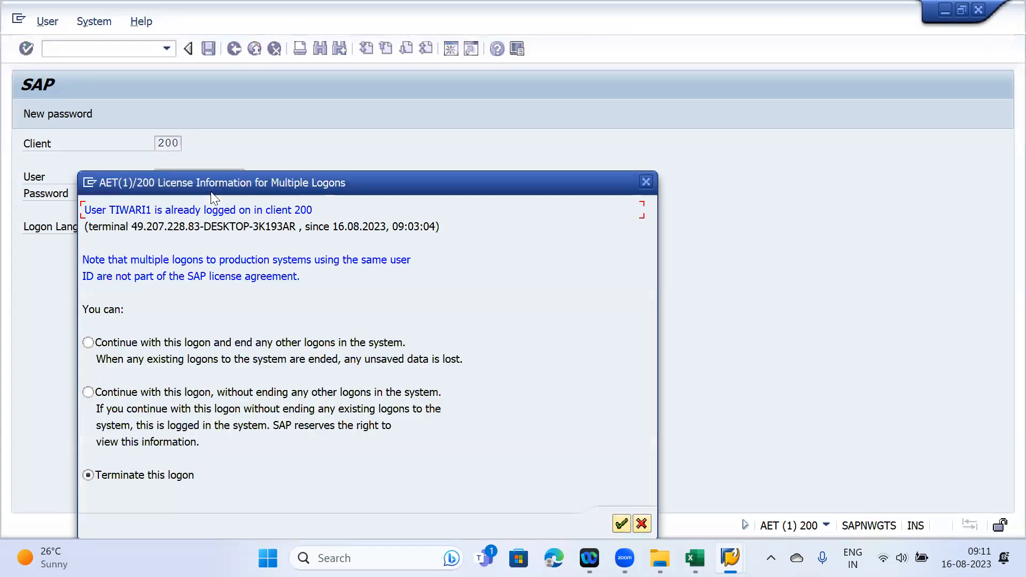
pyautogui.click(620, 522)
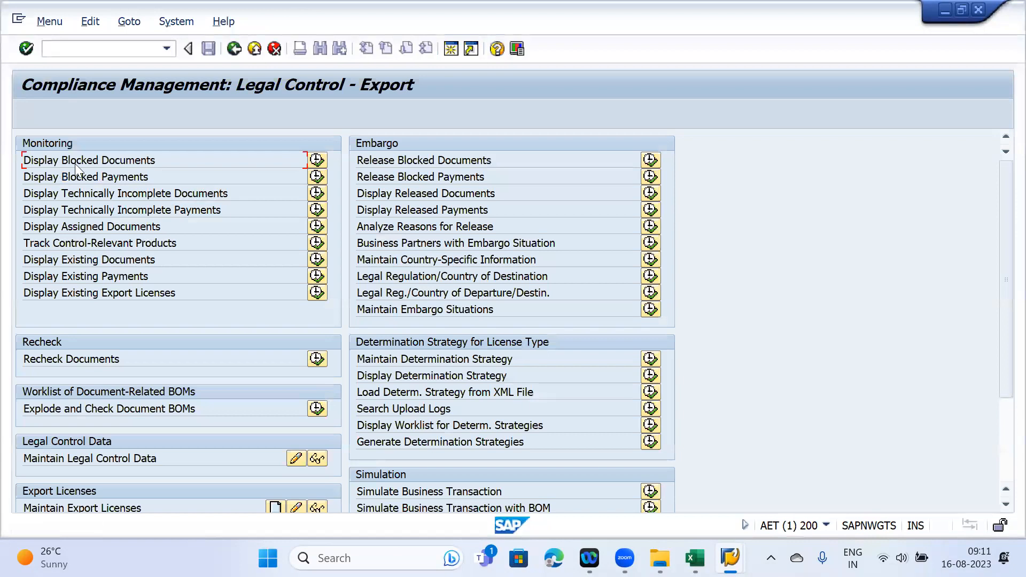
# - Open the blocked export documents report and close the sales order's blocked-status popup
pyautogui.click(316, 160)
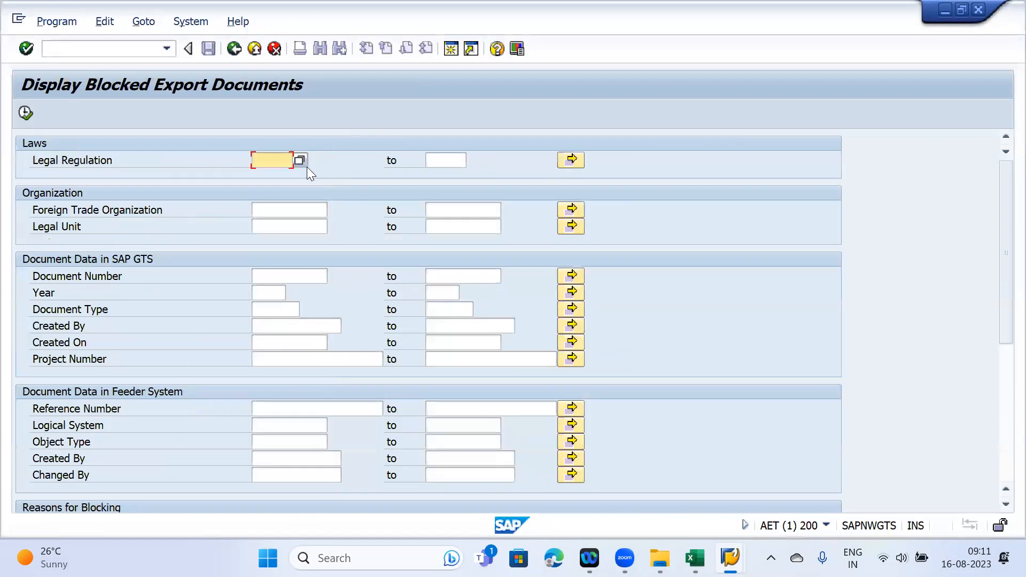
pyautogui.click(268, 408)
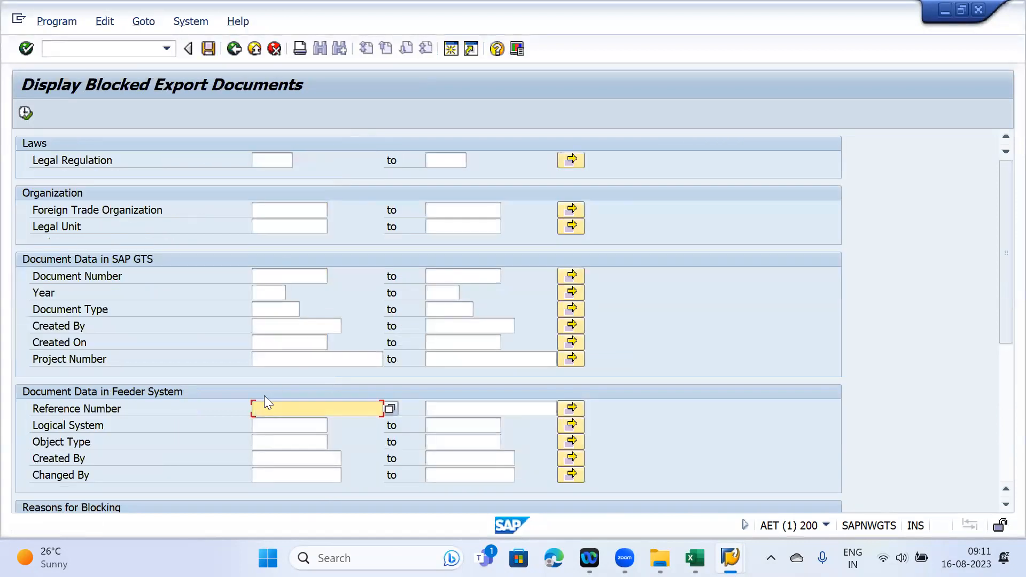
pyautogui.moveTo(729, 558)
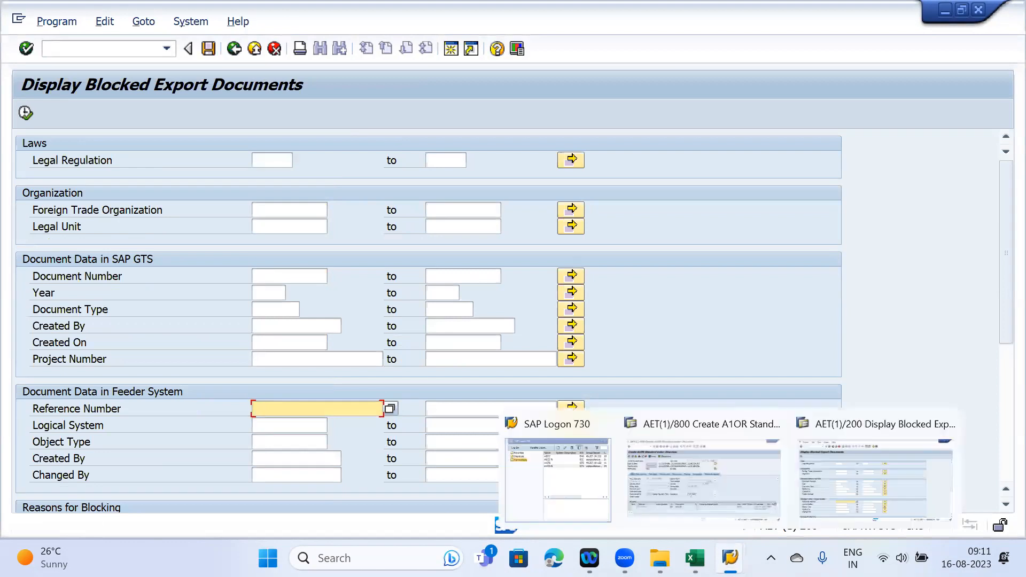
pyautogui.click(680, 461)
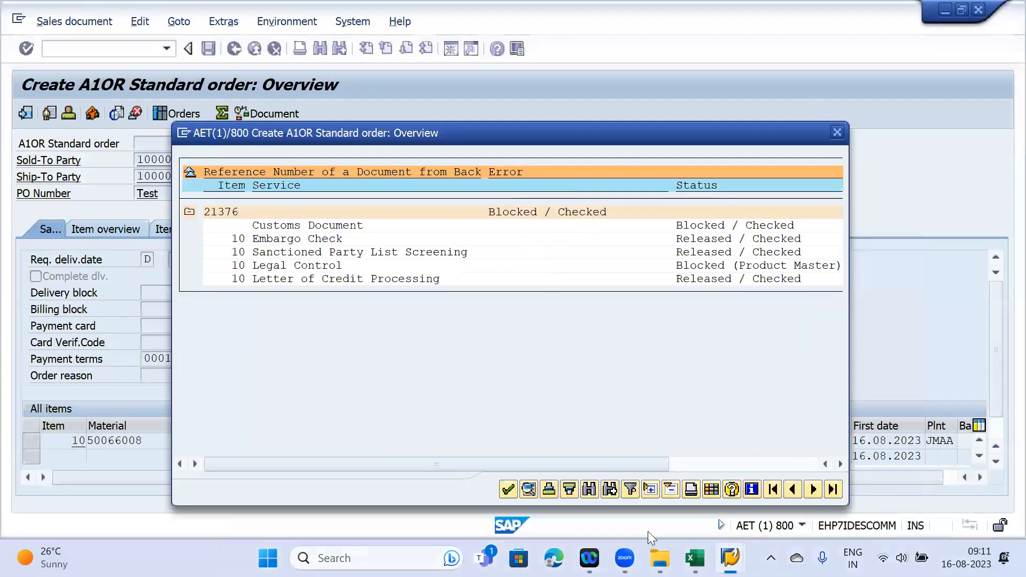
pyautogui.moveTo(625, 557)
pyautogui.click(509, 488)
pyautogui.moveTo(735, 555)
pyautogui.click(903, 470)
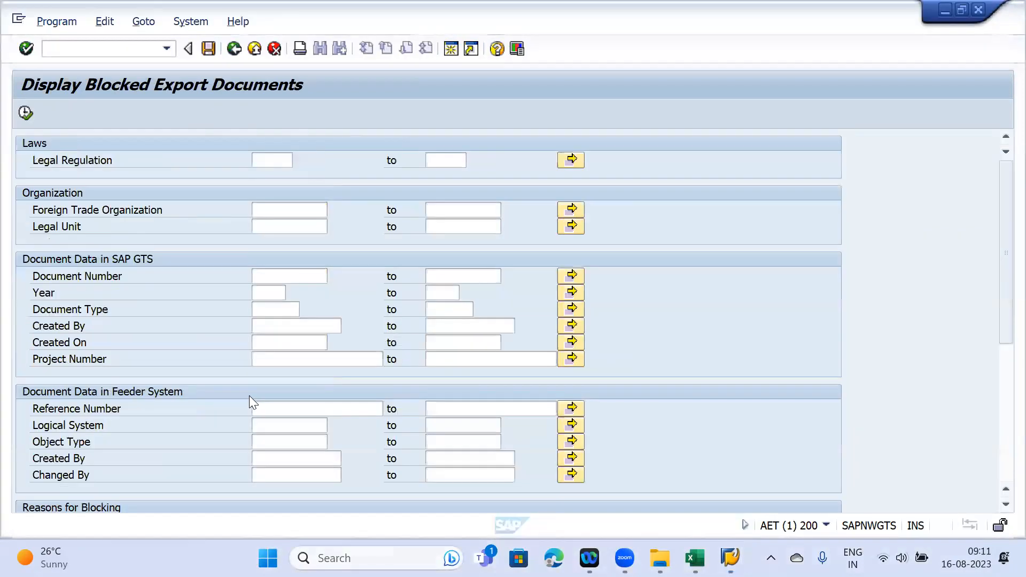
# - Run the report for reference number 21376 and select blocked customs document 100028
pyautogui.click(285, 413)
pyautogui.write('2')
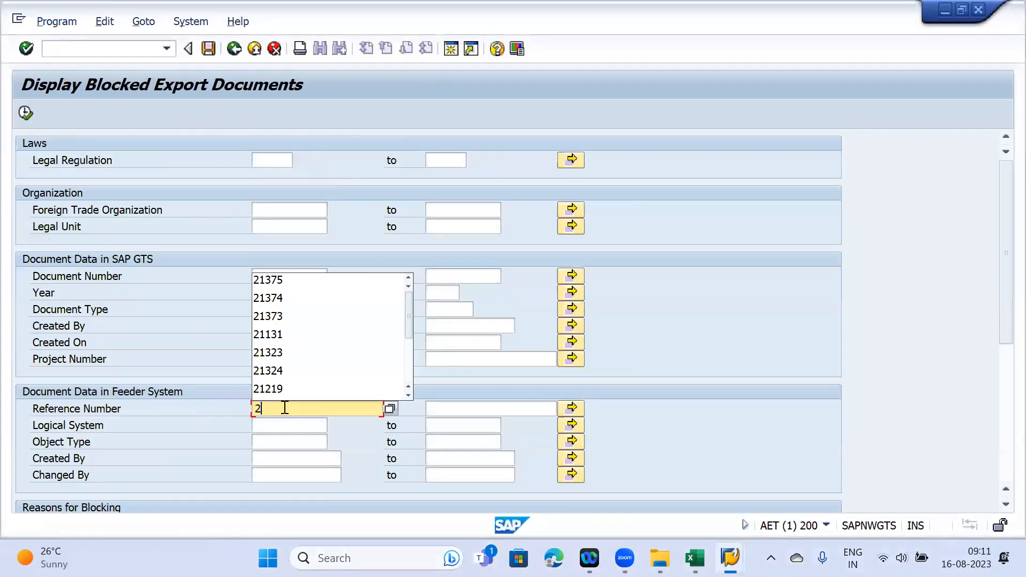
pyautogui.write('1376')
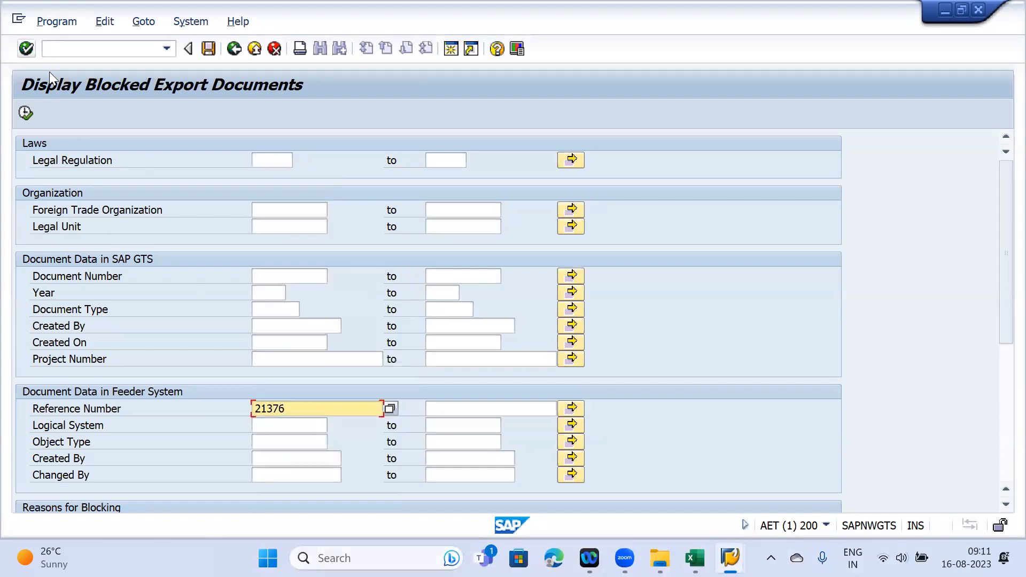
pyautogui.click(26, 113)
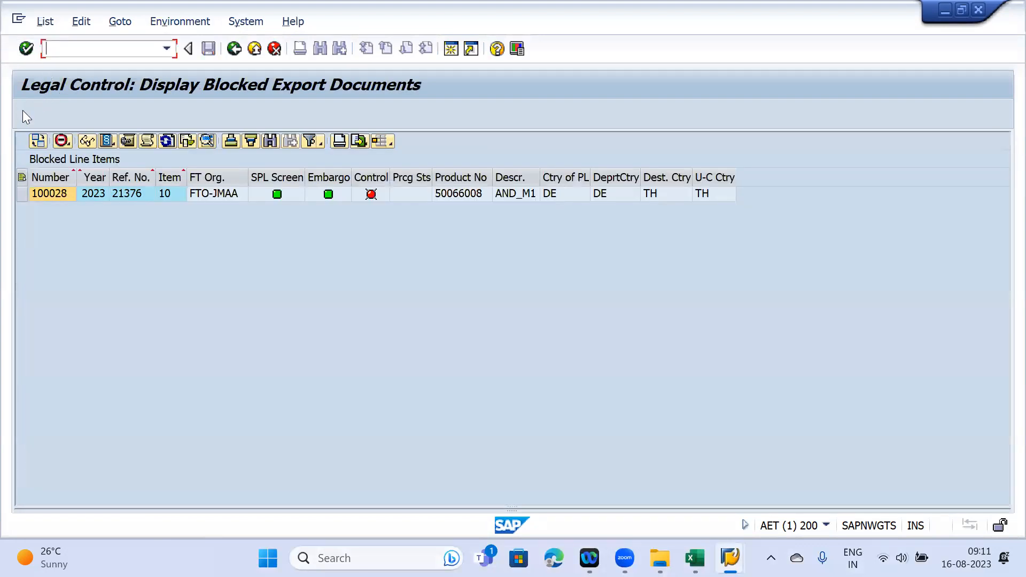
pyautogui.click(21, 193)
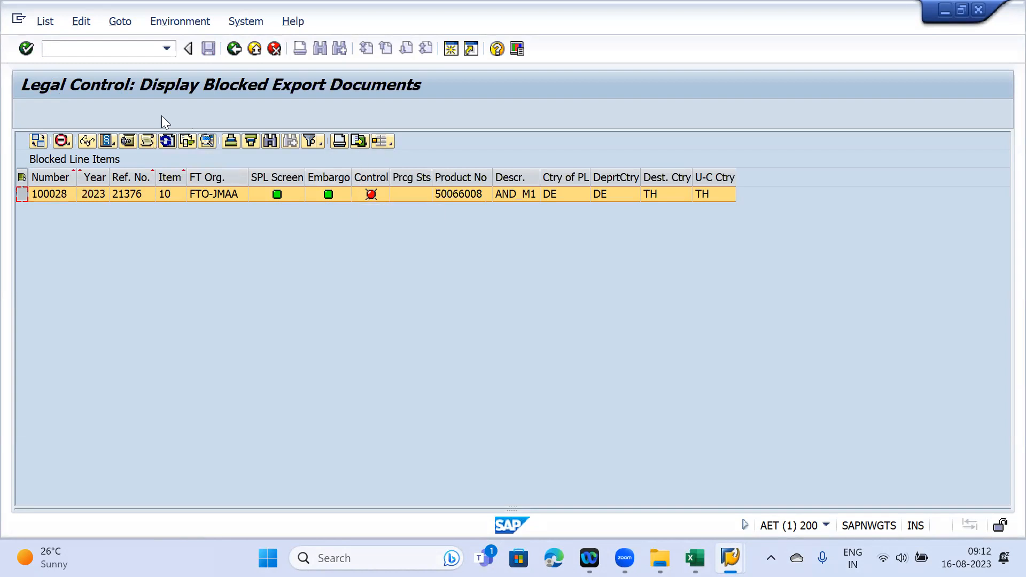
# - Open the check log and expand item 10 > legal control > A1LC > Country TH > licence type determination
pyautogui.click(147, 140)
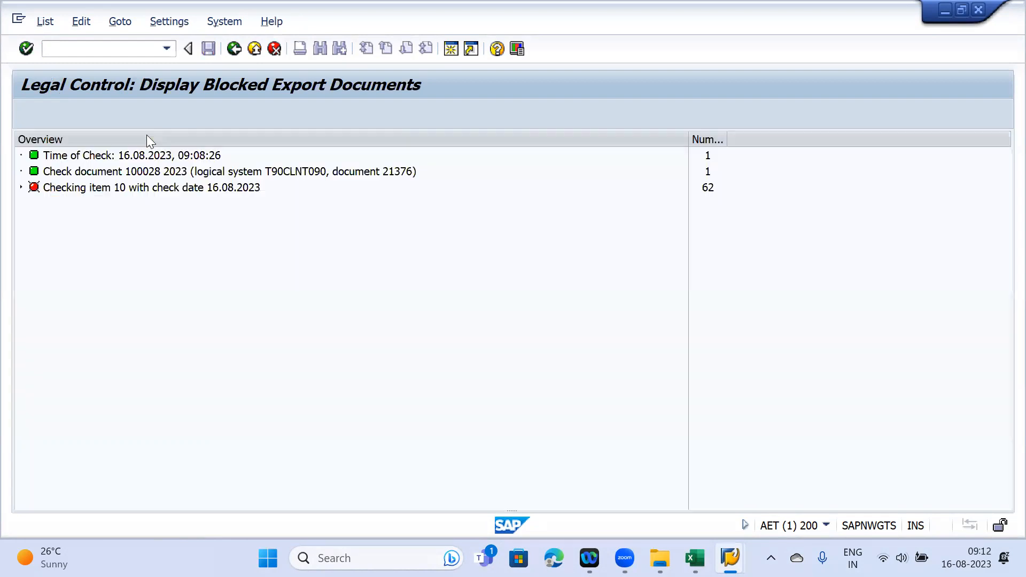
pyautogui.click(21, 187)
pyautogui.click(32, 235)
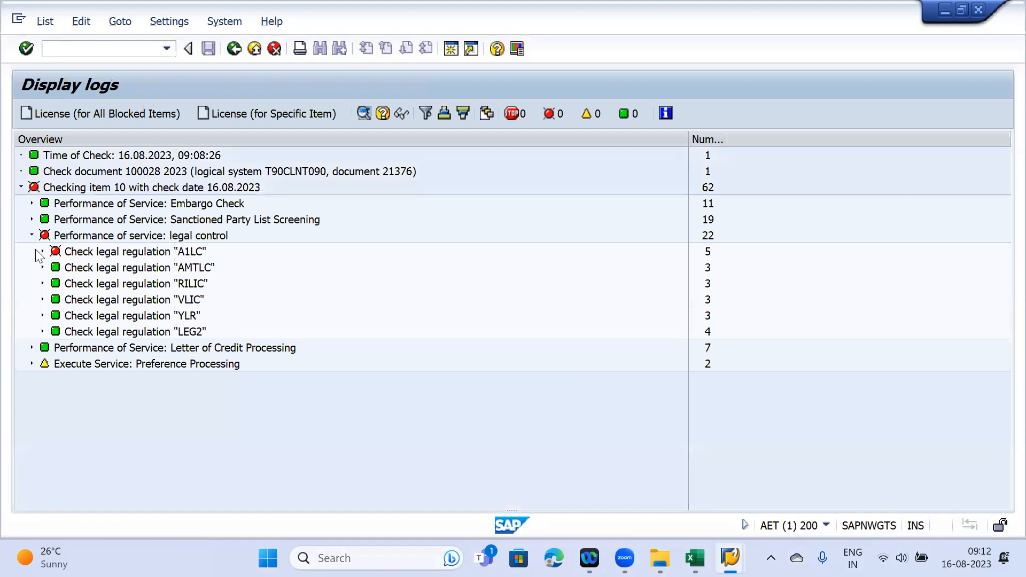
pyautogui.click(42, 251)
pyautogui.click(53, 267)
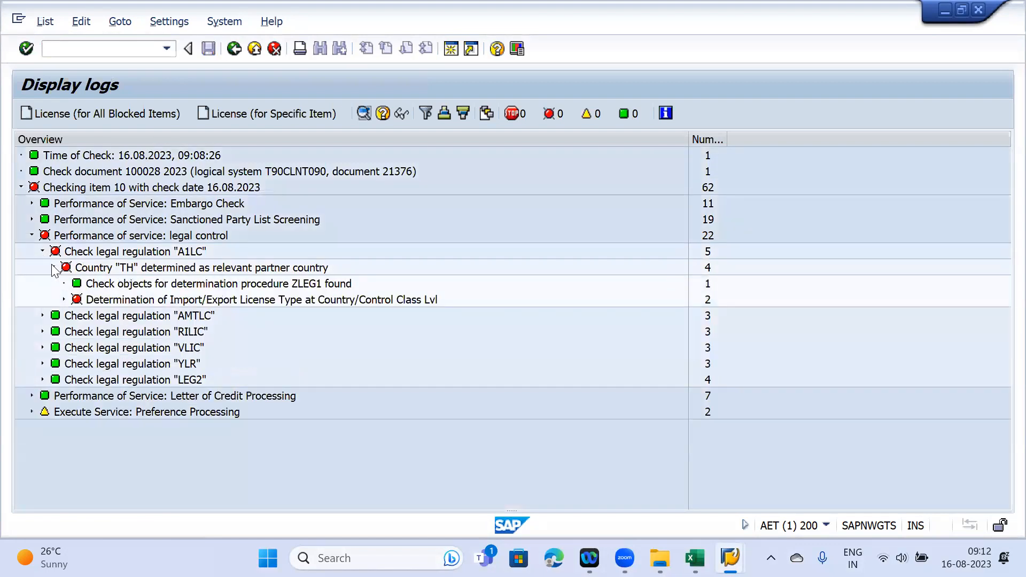
pyautogui.click(64, 299)
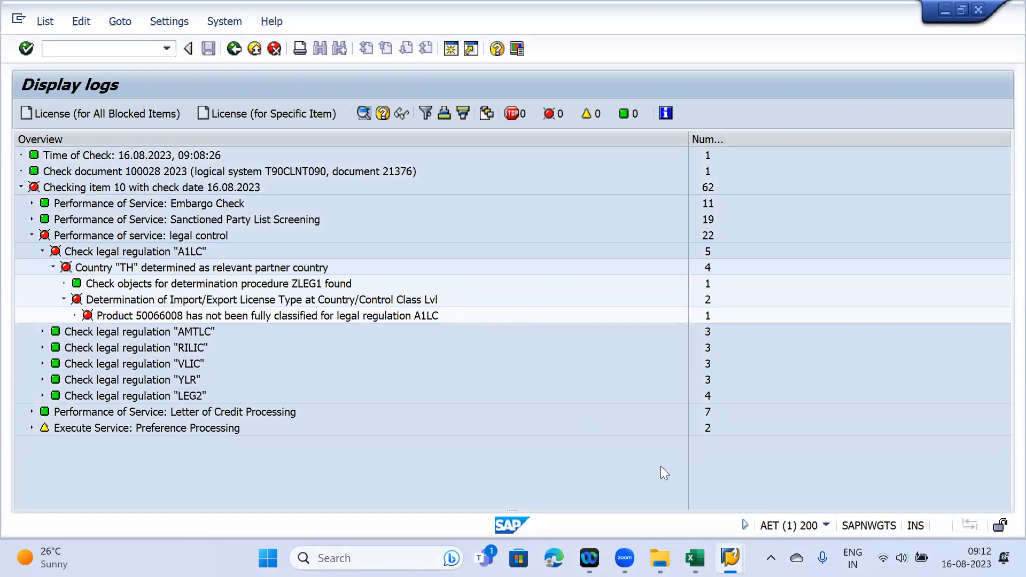
# - Start a screen capture, cancel it, and bring the check log window back to front
pyautogui.press('super+shift+s')
pyautogui.press('Escape')
pyautogui.moveTo(694, 558)
pyautogui.click(273, 87)
# - Capture the expanded check log tree with Win+Shift+S and paste it into Excel's Sheet1
pyautogui.press('super+shift+s')
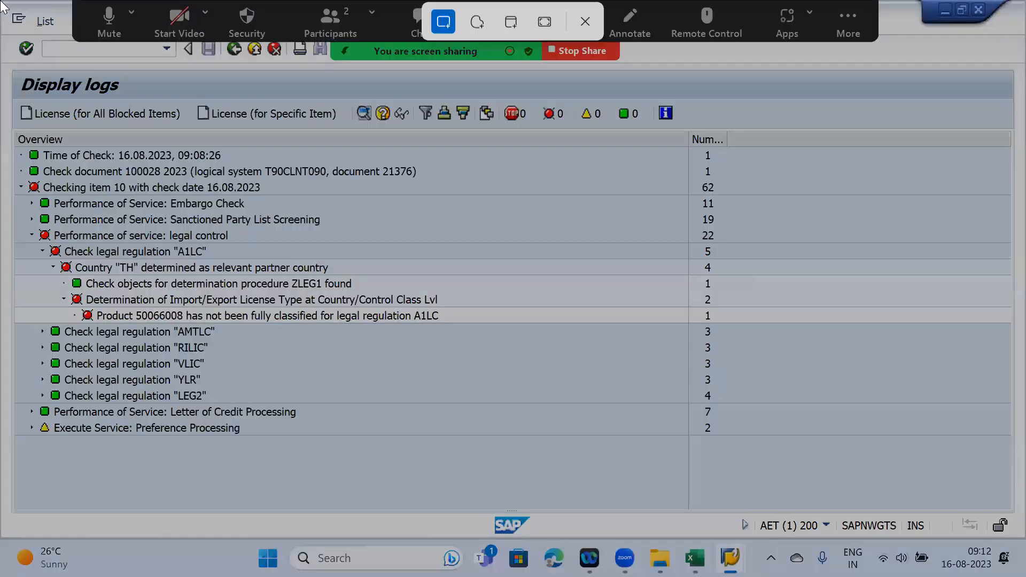
pyautogui.moveTo(3, 60); pyautogui.dragTo(729, 451)
pyautogui.moveTo(694, 558)
pyautogui.click(695, 481)
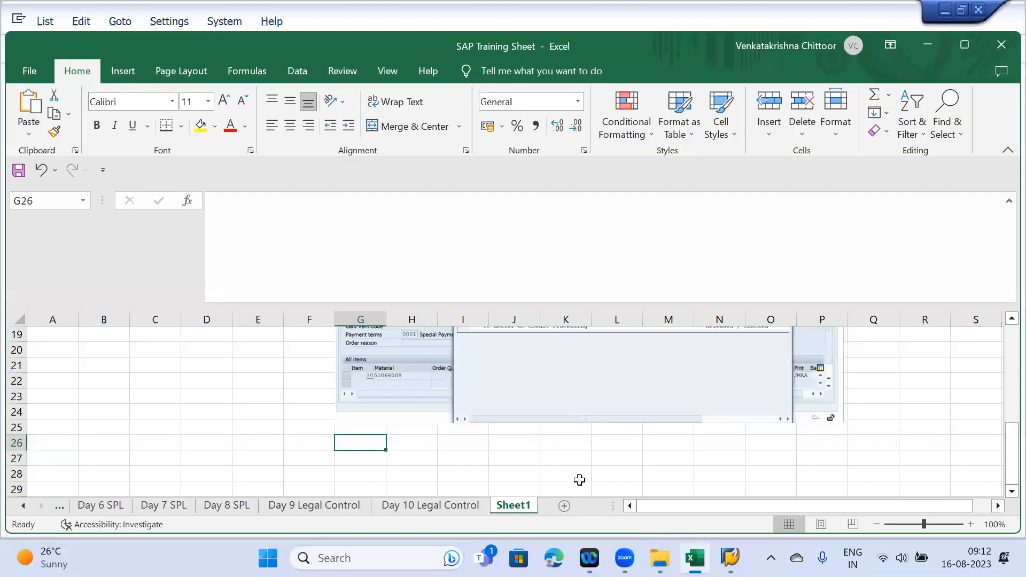
pyautogui.hotkey('ctrl', 'v')
pyautogui.scroll(-3, 572, 454)
# - Scale the pasted log picture to 50% height and close the Size and Properties pane
pyautogui.rightClick(572, 422)
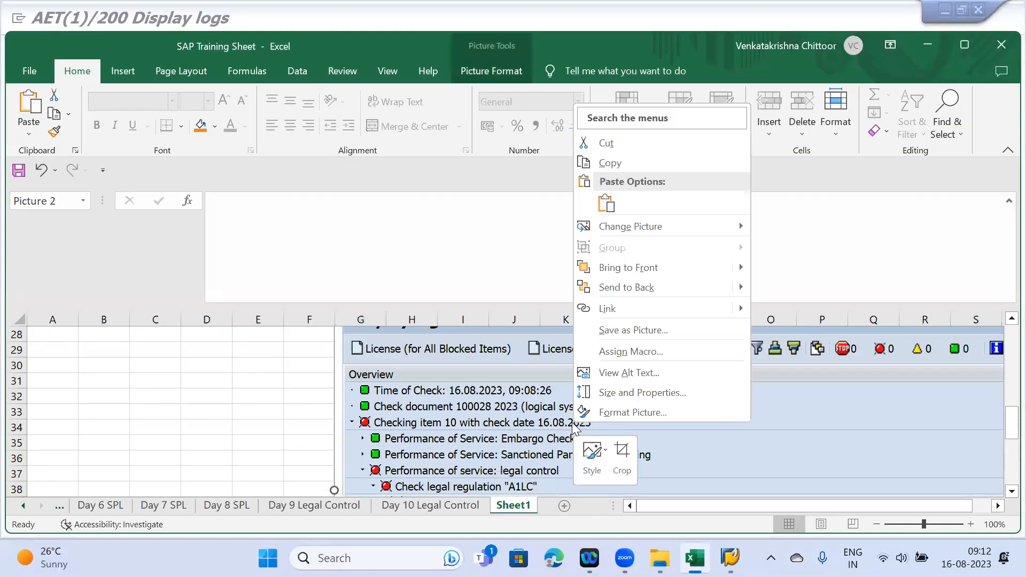
pyautogui.click(597, 393)
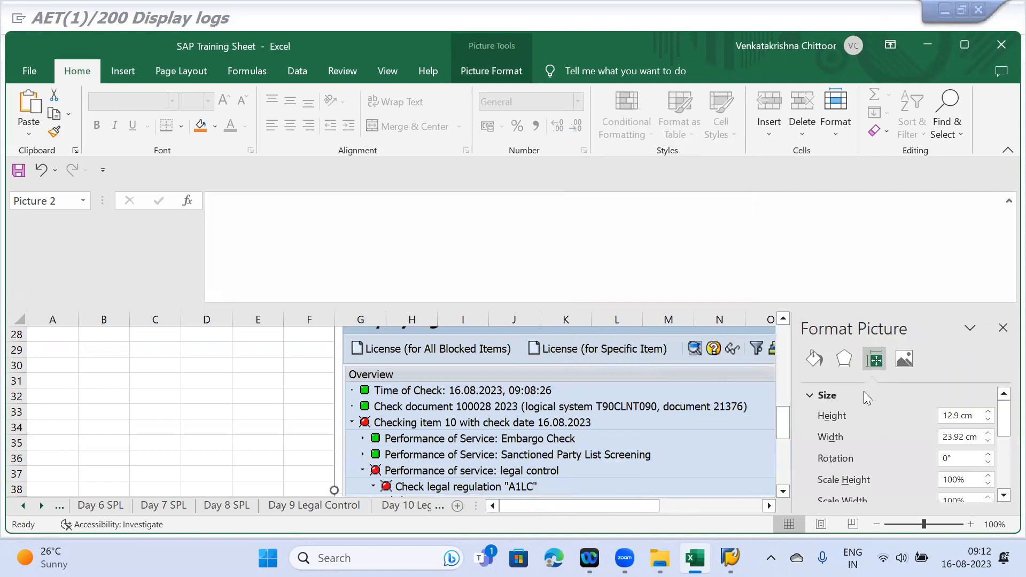
pyautogui.click(946, 480)
pyautogui.press('BackSpace')
pyautogui.press('Delete')
pyautogui.write('5')
pyautogui.press('Return')
pyautogui.scroll(-2, 948, 359)
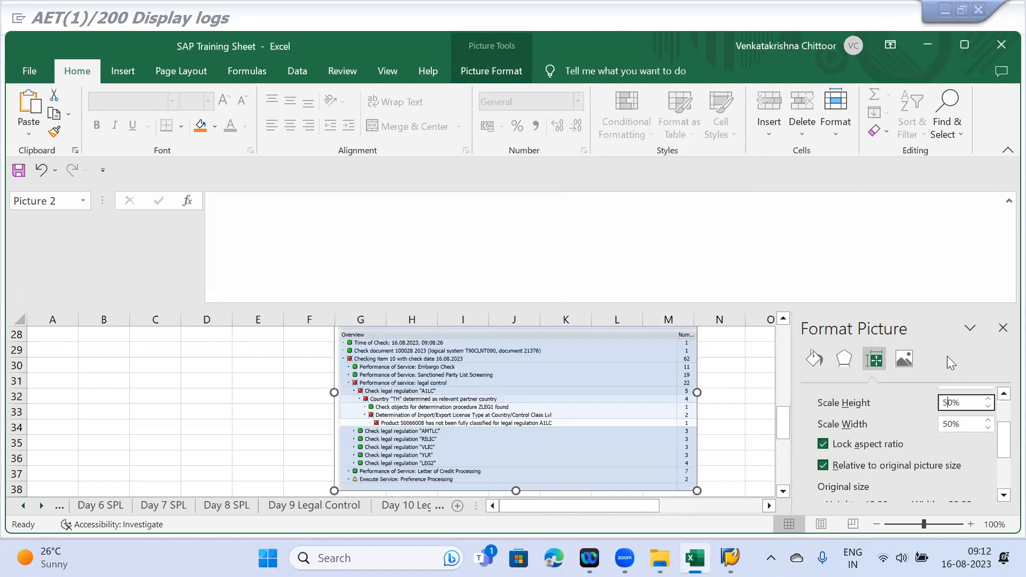
pyautogui.click(1002, 328)
pyautogui.scroll(-3, 491, 437)
pyautogui.click(377, 381)
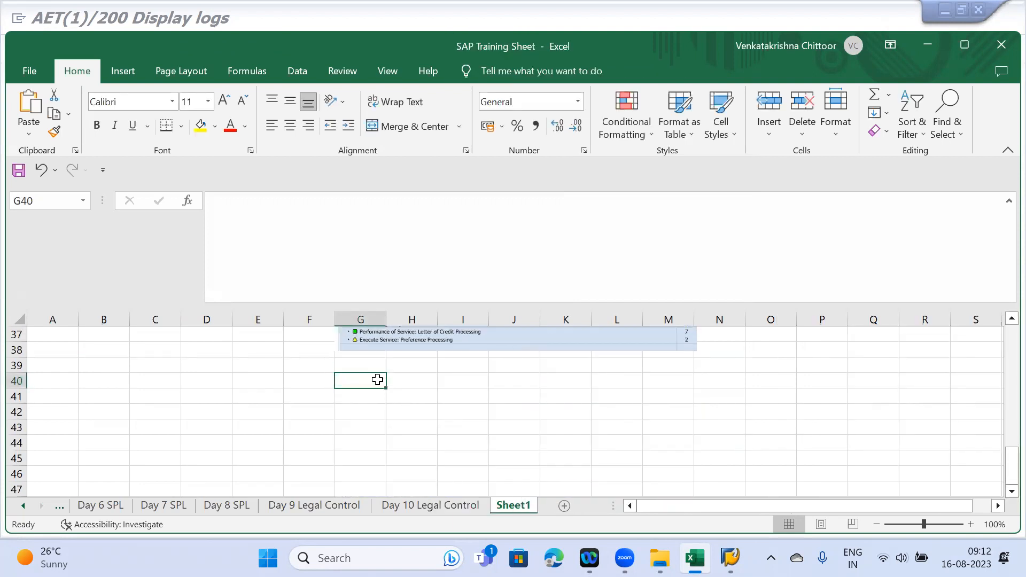
pyautogui.moveTo(730, 558)
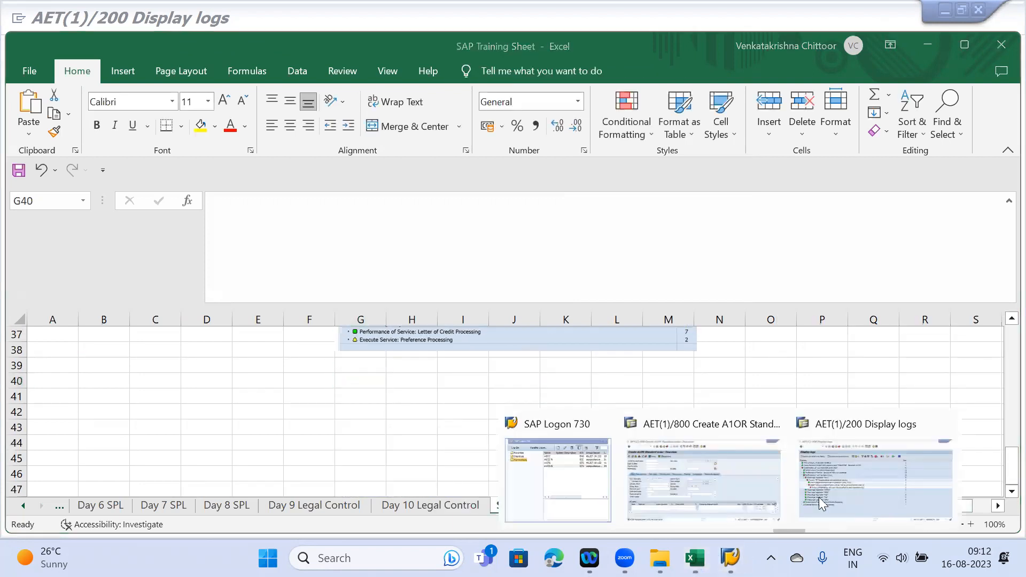
pyautogui.click(852, 481)
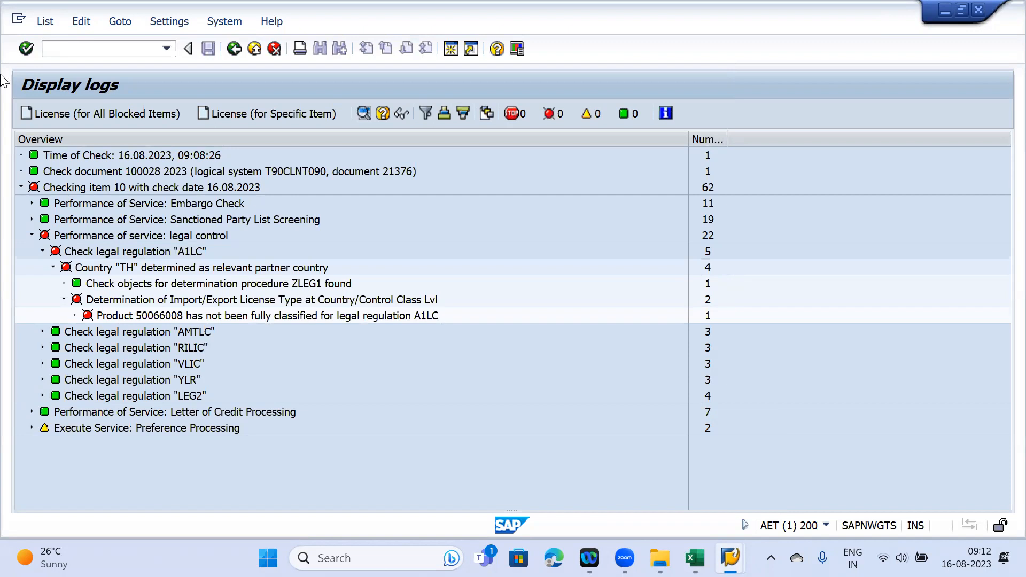
# - Open a second SAP session with /o and Generate
pyautogui.click(65, 50)
pyautogui.write('/o')
pyautogui.press('Return')
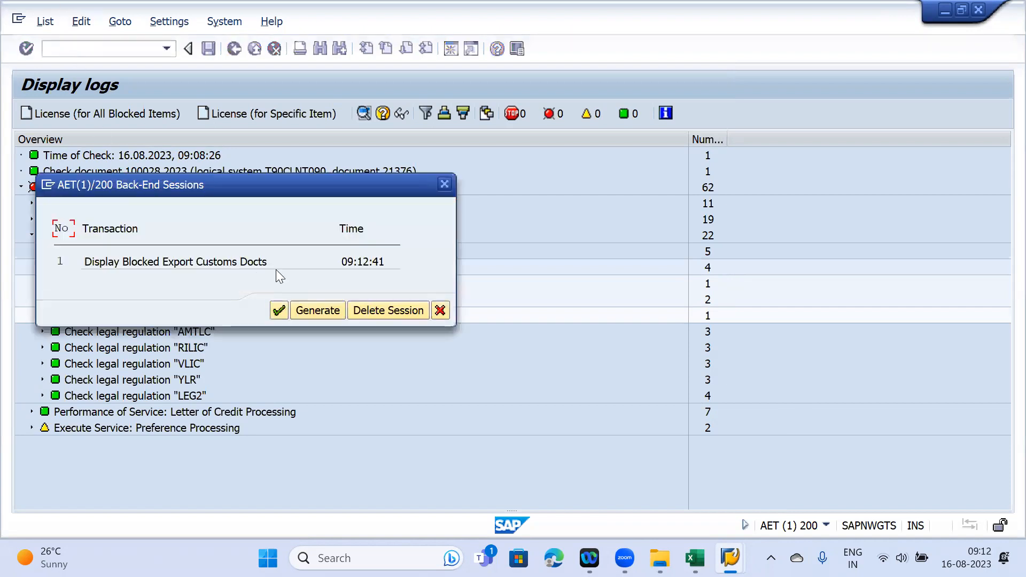
pyautogui.click(317, 310)
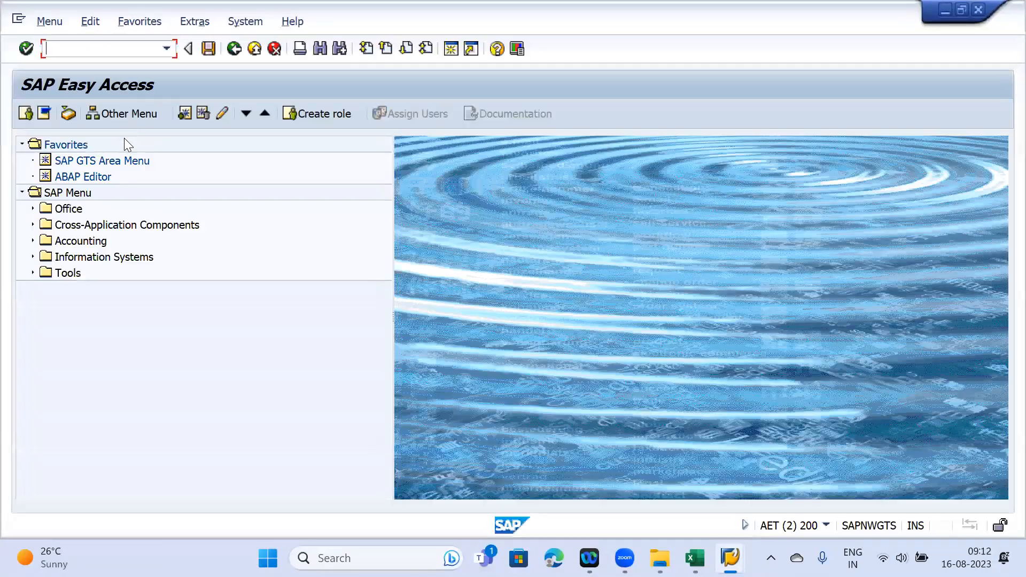
# - Open Legal Control - Export > Display Determination Strategy from the SAP GTS Area Menu and enter regulation A1LC
pyautogui.click(97, 160)
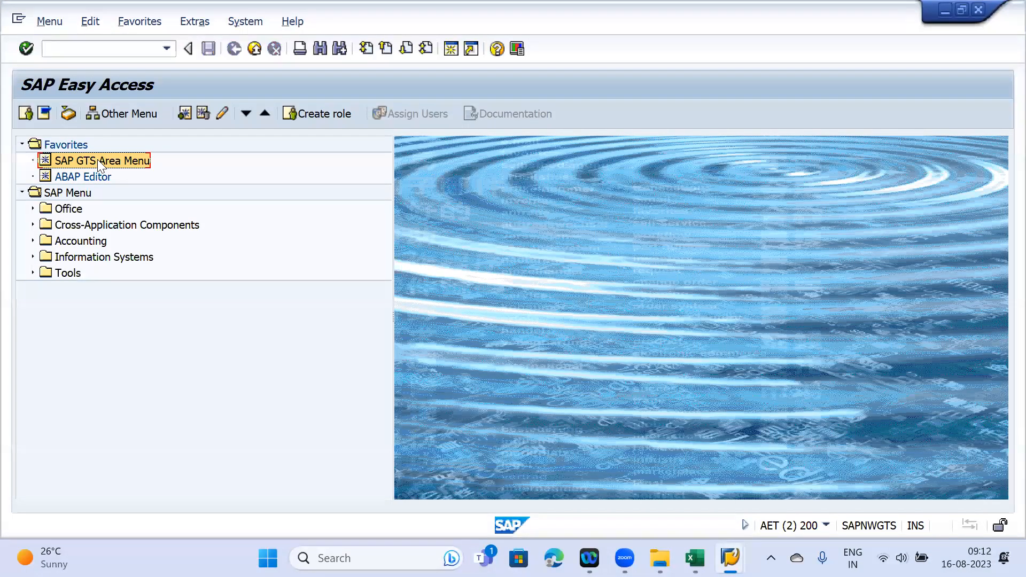
pyautogui.doubleClick(97, 160)
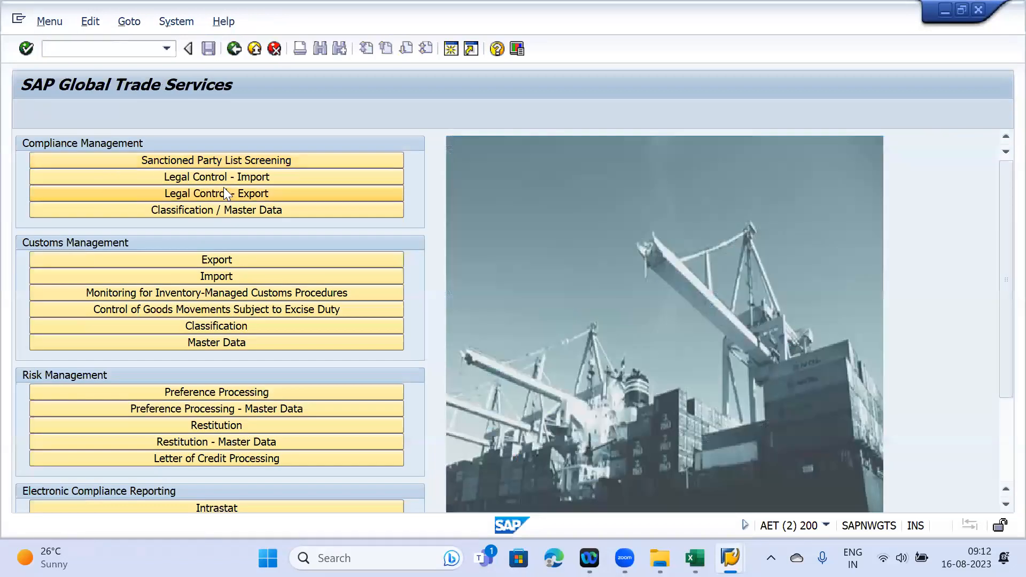
pyautogui.click(224, 194)
pyautogui.click(649, 375)
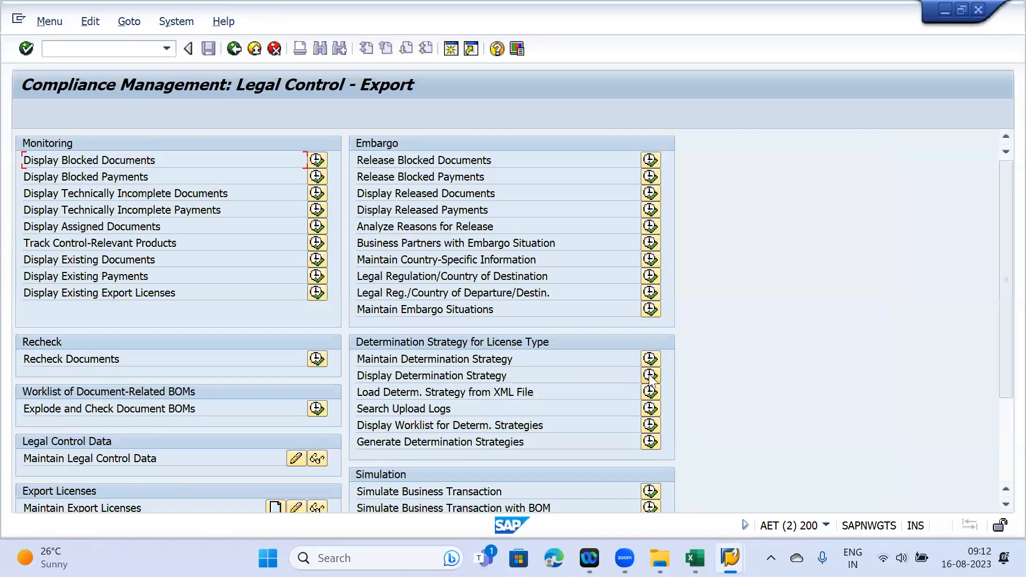
pyautogui.press('BackSpace')
pyautogui.click(277, 176)
pyautogui.moveTo(729, 558)
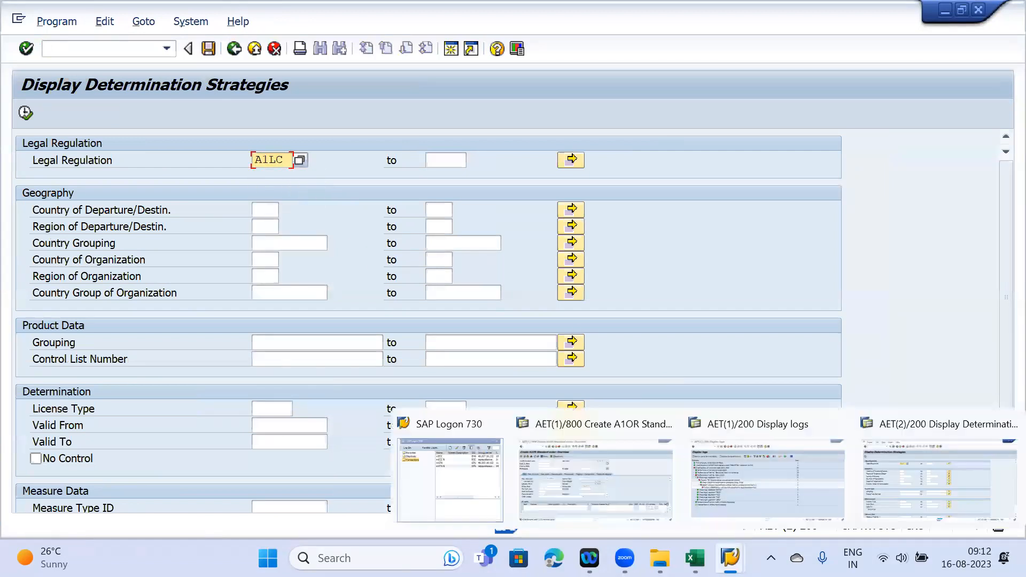
pyautogui.click(736, 476)
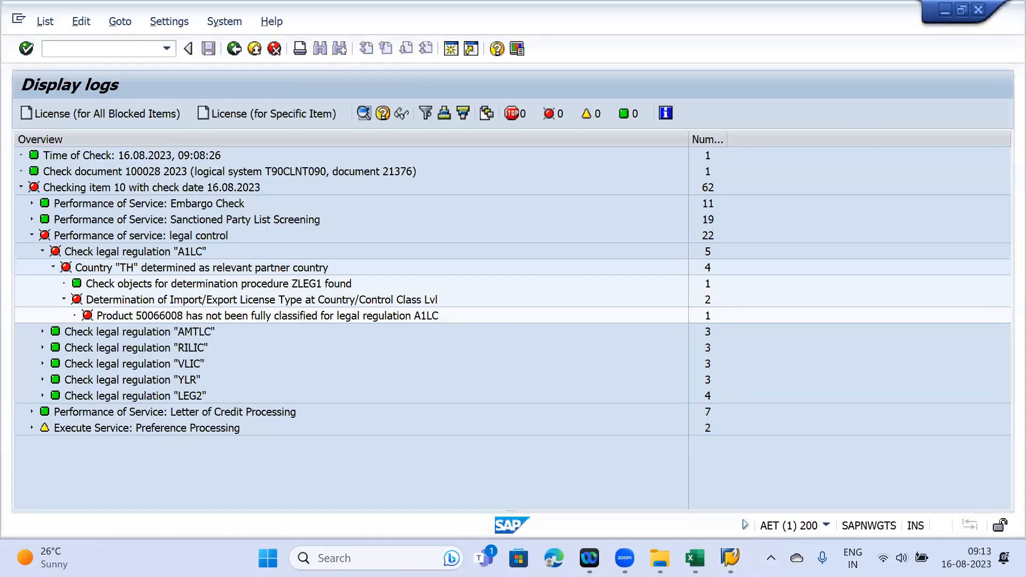
# - In the A1LC determination rules, mark the Thailand row with number 3A001 and licence type L1
pyautogui.moveTo(729, 558)
pyautogui.click(890, 489)
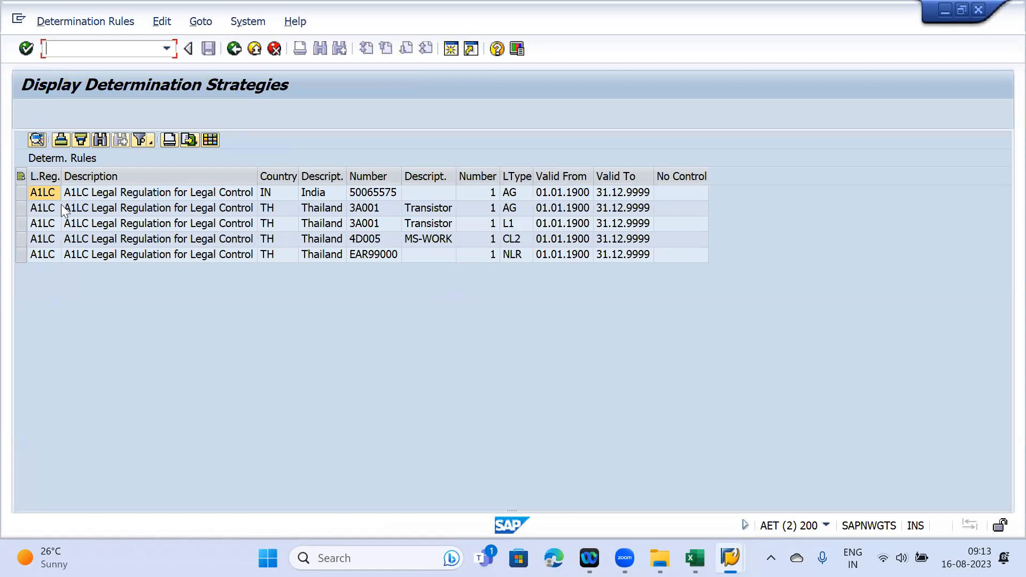
pyautogui.moveTo(730, 558)
pyautogui.click(769, 470)
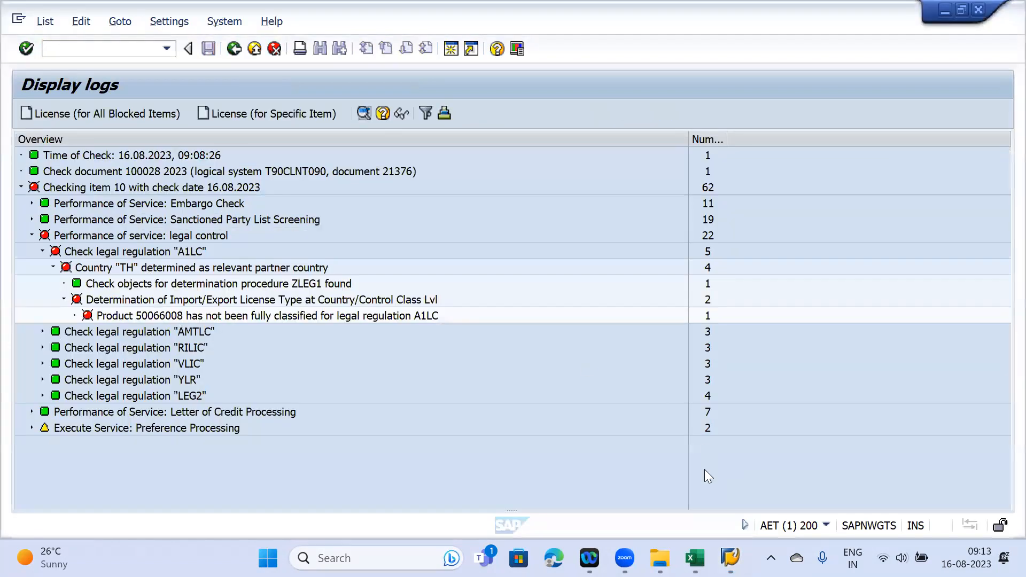
pyautogui.click(938, 481)
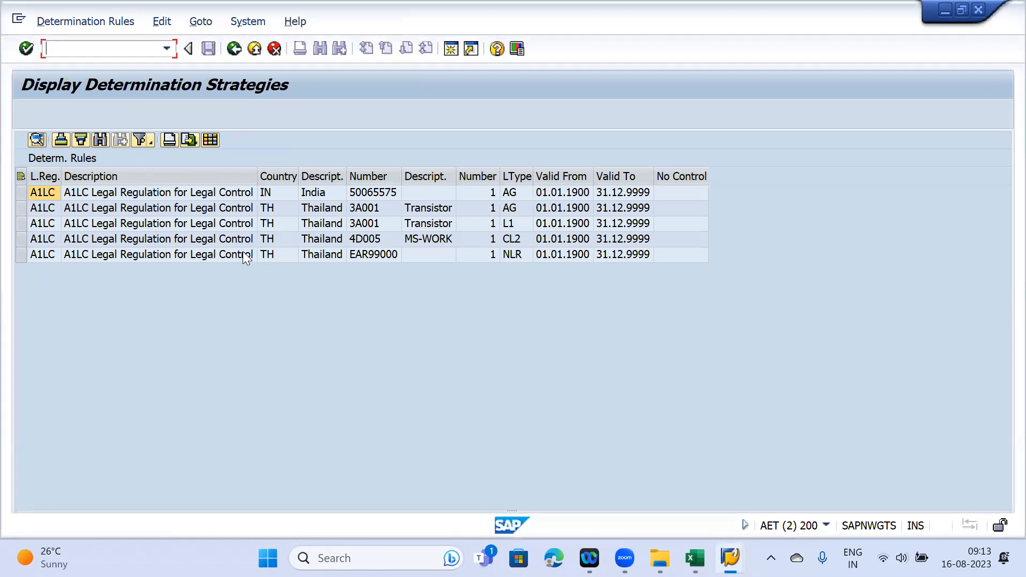
pyautogui.click(528, 223)
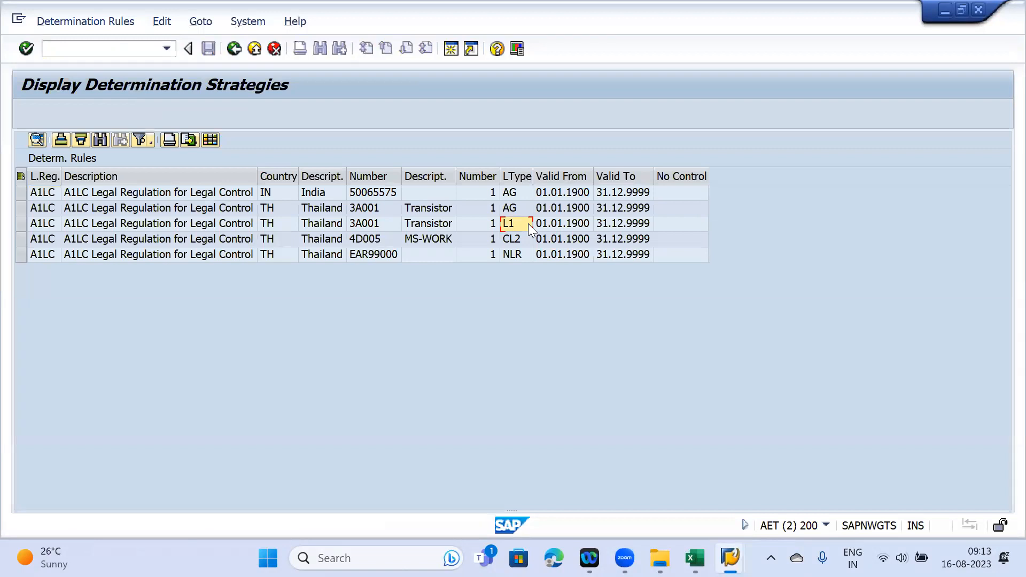
pyautogui.click(370, 225)
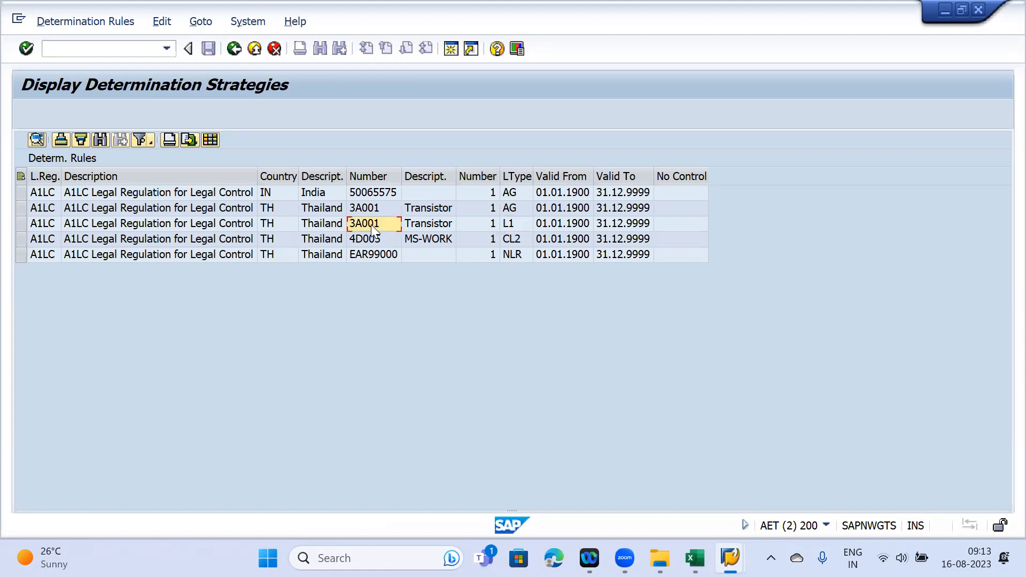
pyautogui.click(20, 224)
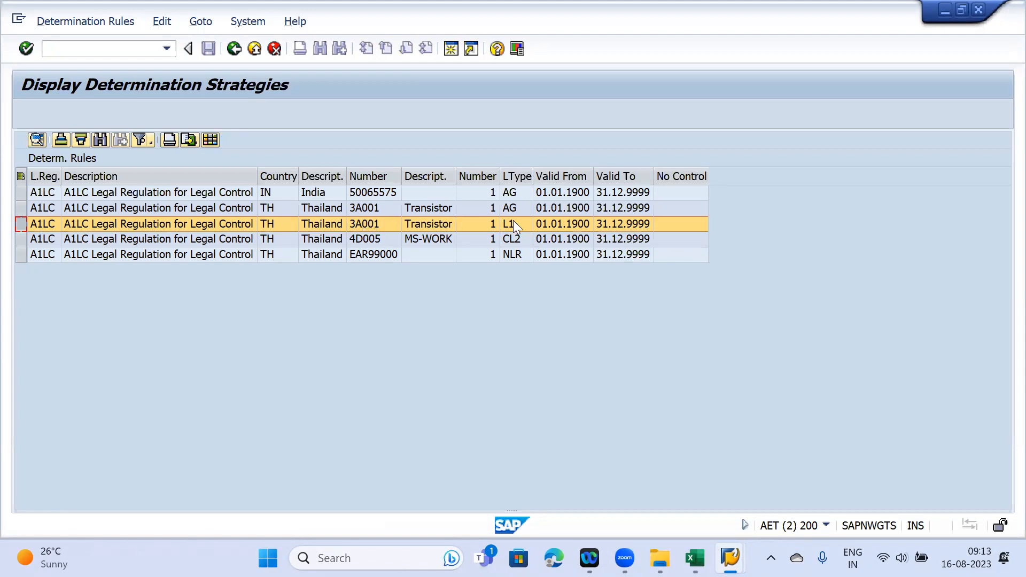
# - Compare the L1 rule against the check log, then go back to the blocked export documents list
pyautogui.moveTo(729, 558)
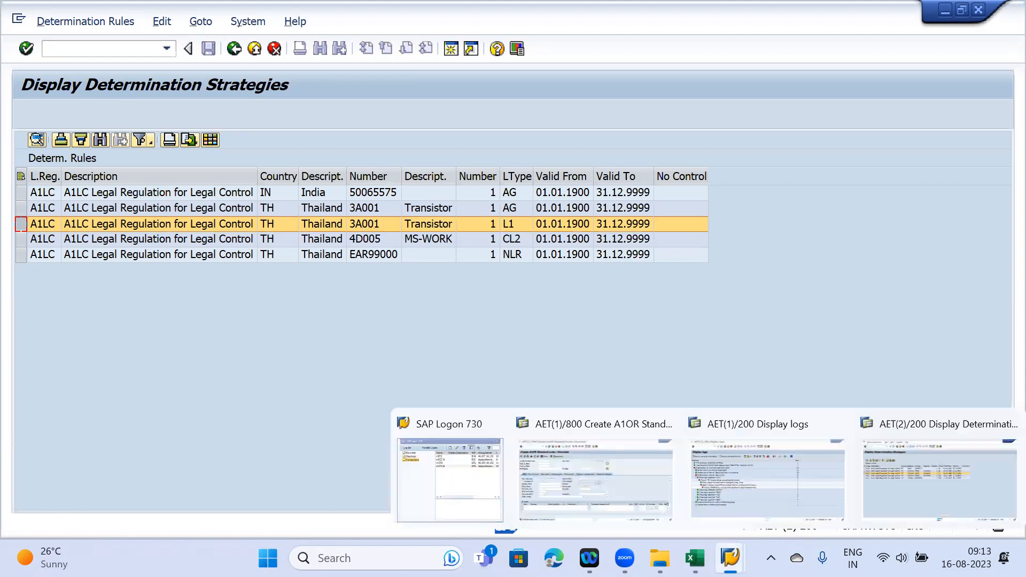
pyautogui.click(723, 484)
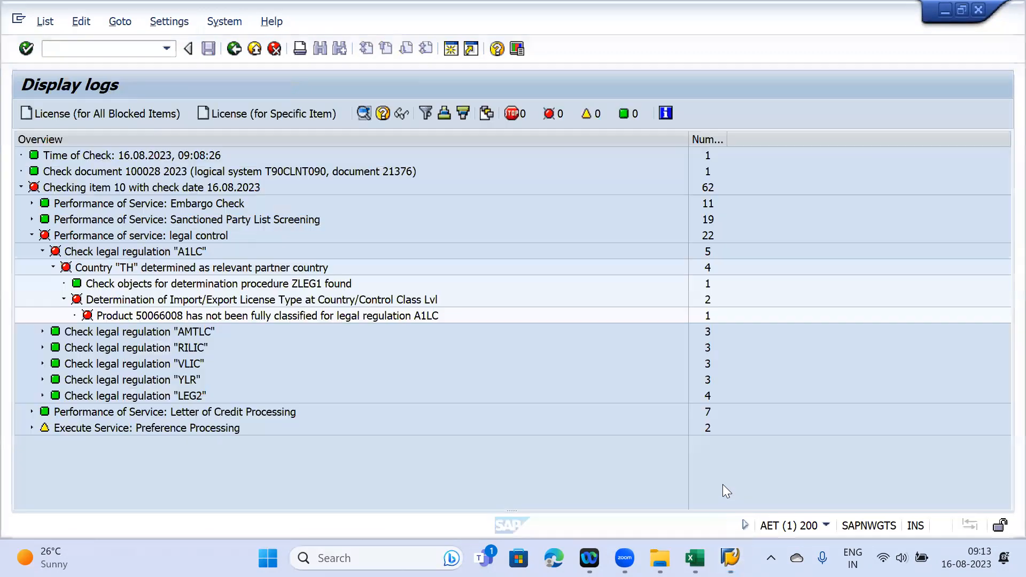
pyautogui.moveTo(734, 553)
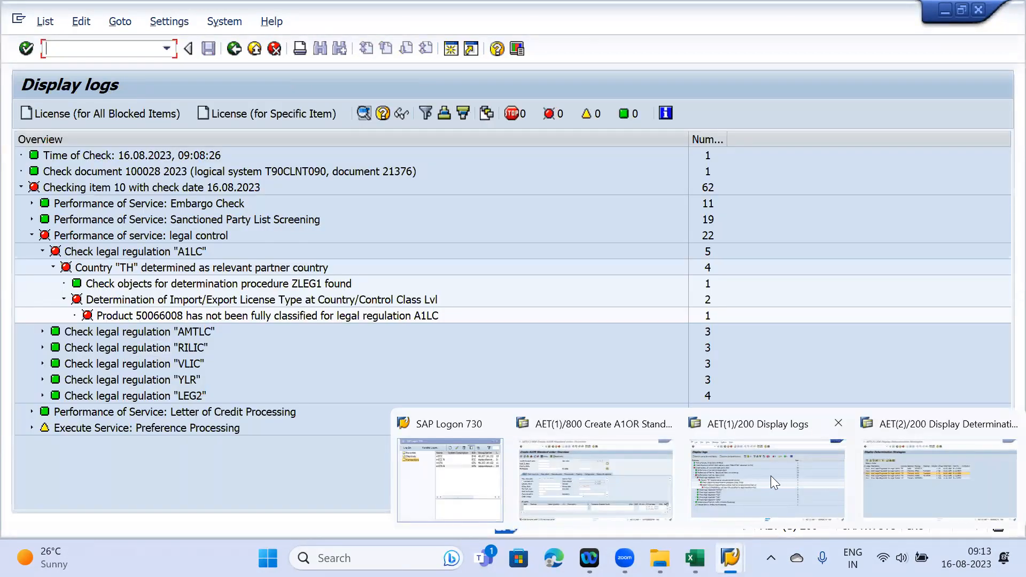
pyautogui.click(897, 464)
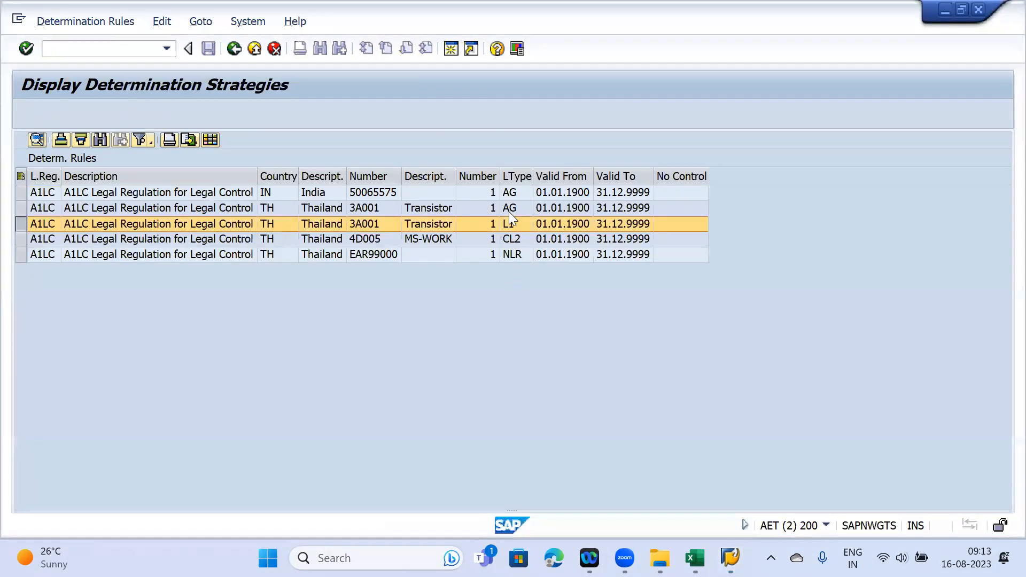
pyautogui.moveTo(731, 557)
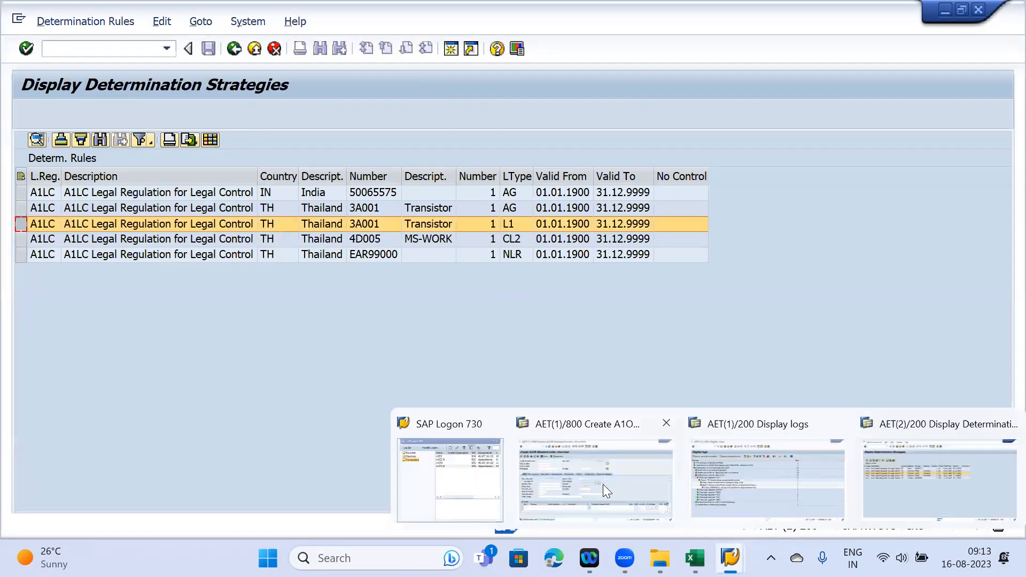
pyautogui.click(717, 477)
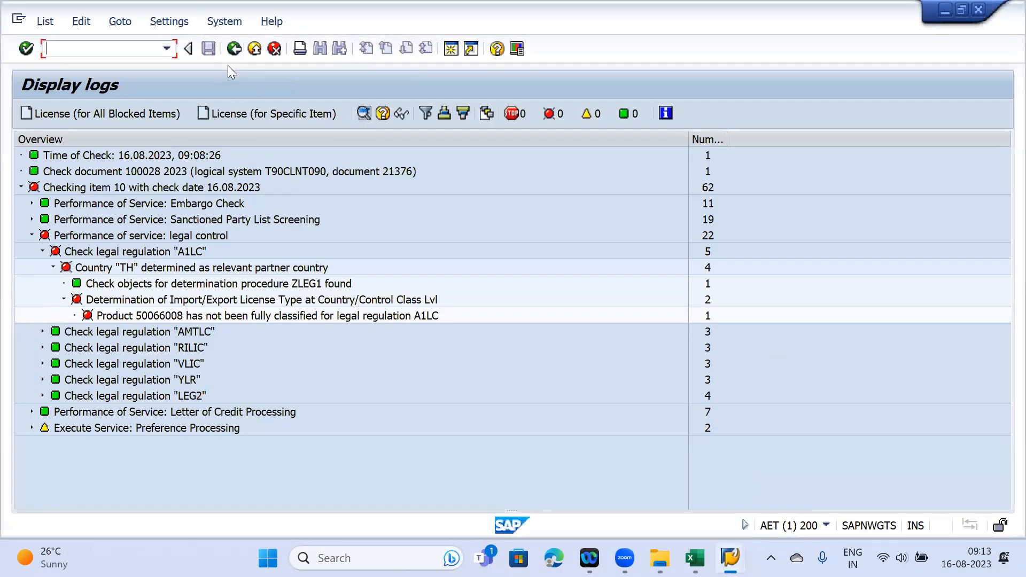
pyautogui.press('F3')
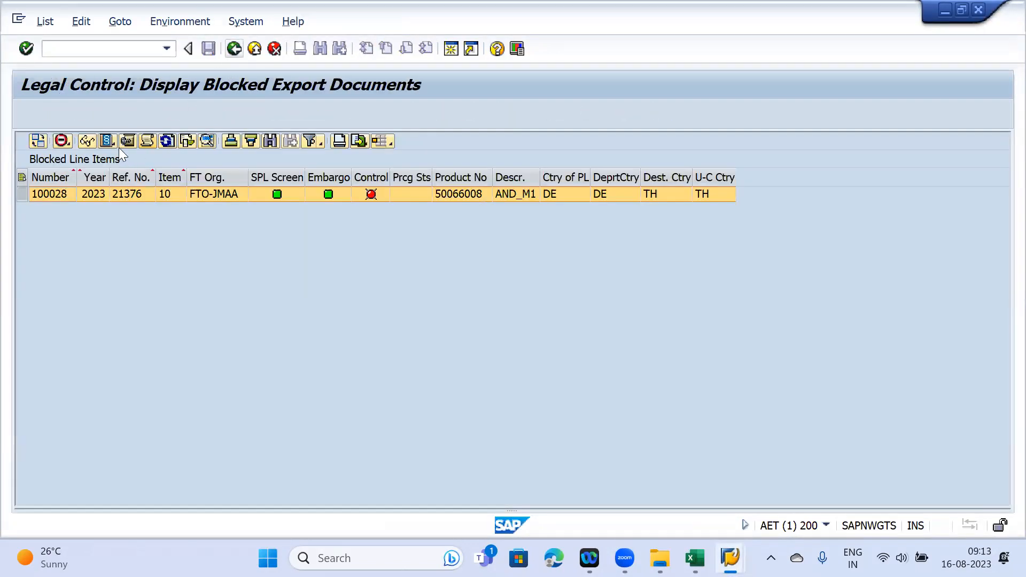
# - View the blocked customs document's item detail, then open another session via /o and Generate
pyautogui.click(87, 141)
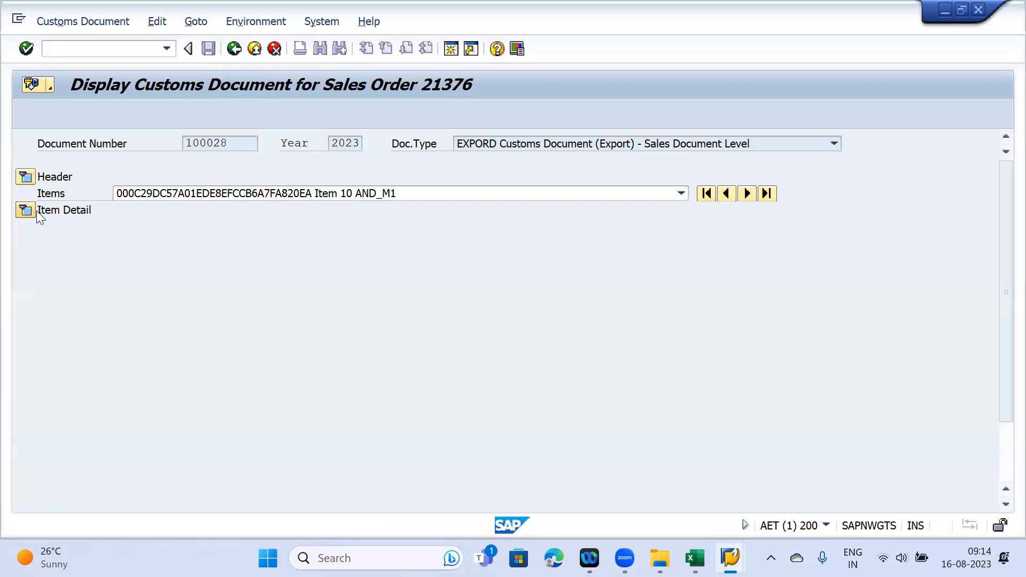
pyautogui.click(37, 211)
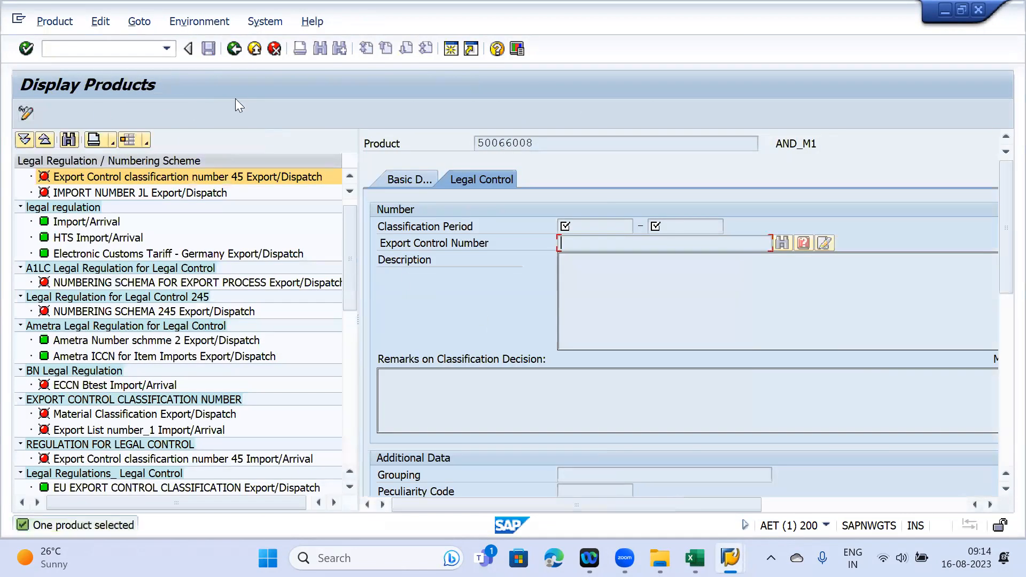
pyautogui.click(60, 47)
pyautogui.write('/o')
pyautogui.press('Return')
pyautogui.click(307, 337)
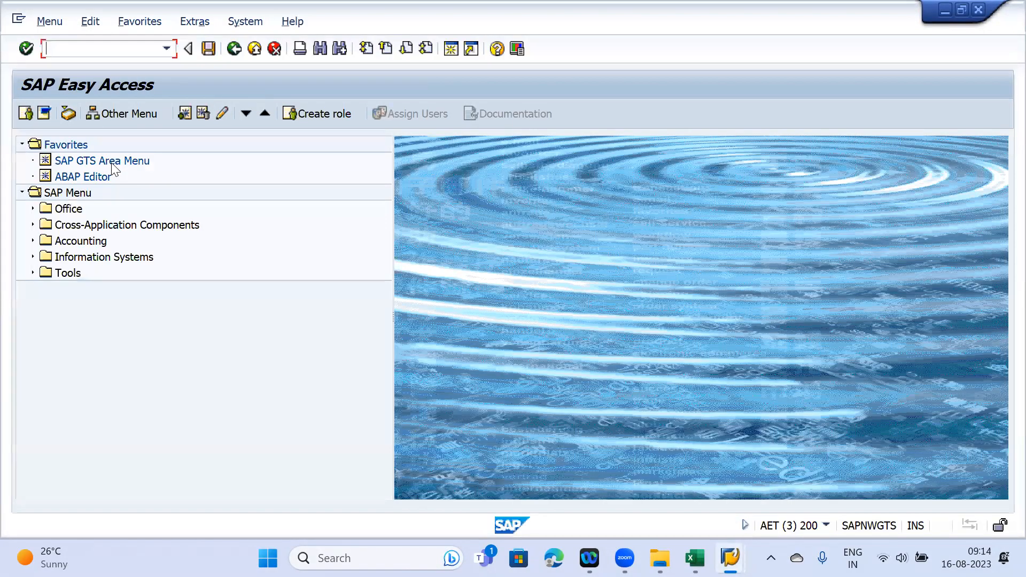
# - Open export product maintenance under SAP GTS Area Menu > Classification/Master Data
pyautogui.doubleClick(112, 163)
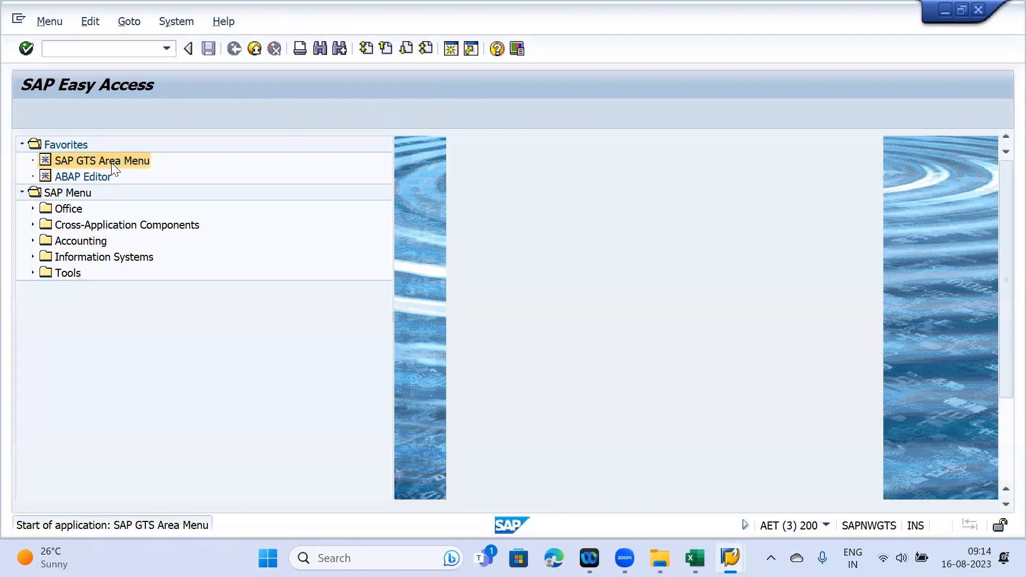
pyautogui.click(224, 196)
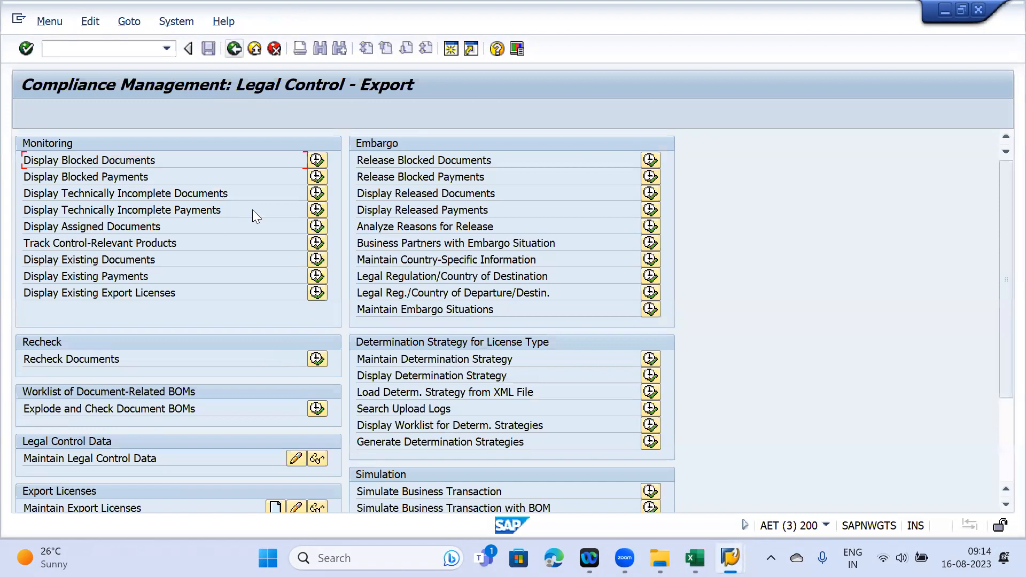
pyautogui.press('F3')
pyautogui.click(266, 210)
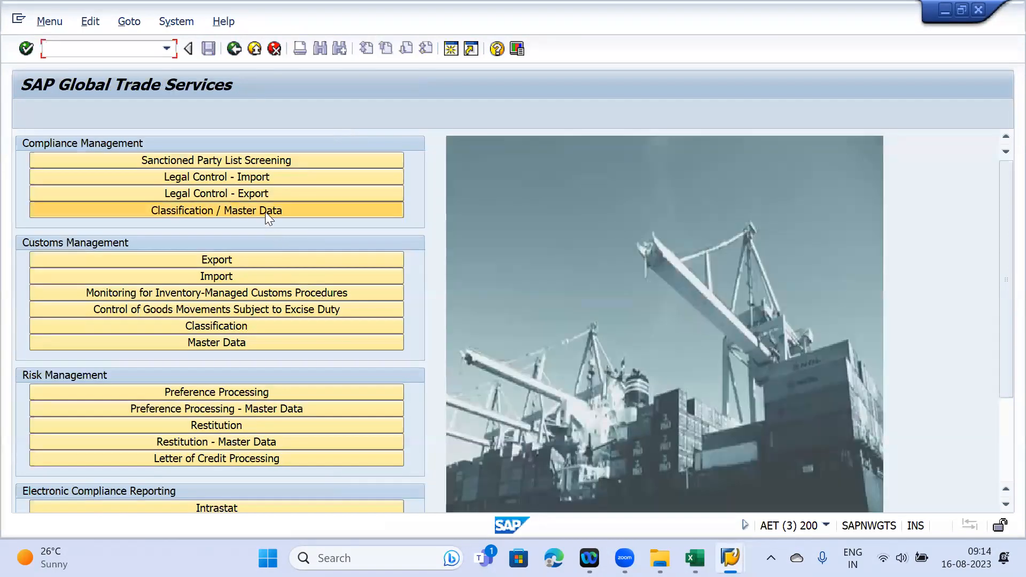
pyautogui.click(676, 342)
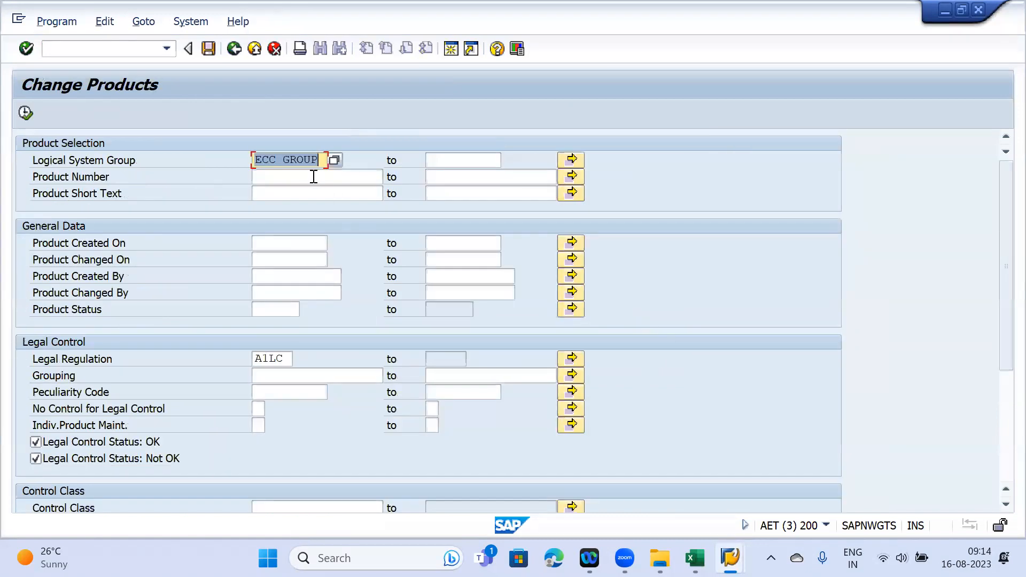
pyautogui.click(313, 176)
pyautogui.click(310, 188)
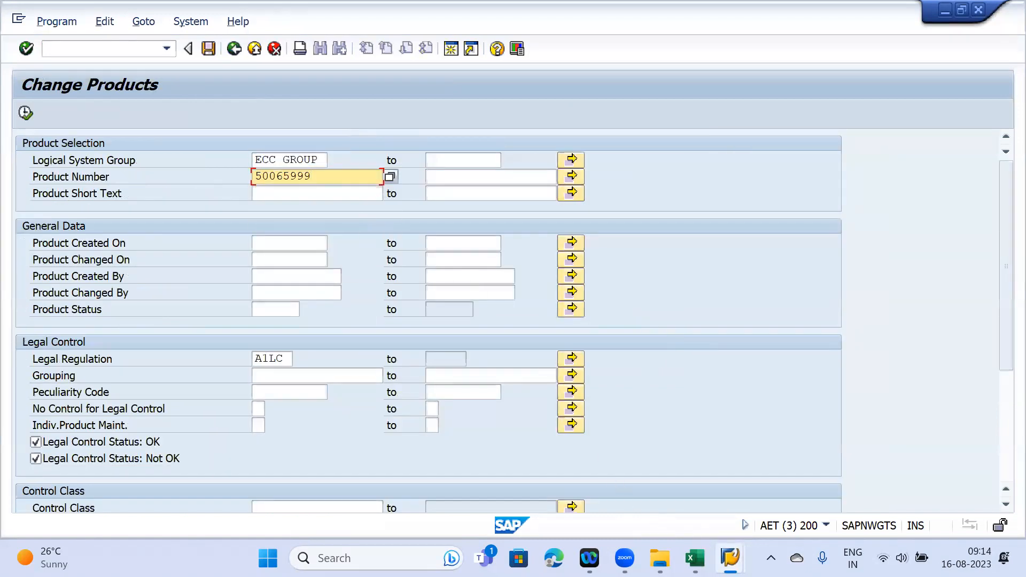
# - Copy product number 50066008 from the product display window into the product selection
pyautogui.moveTo(730, 557)
pyautogui.click(735, 496)
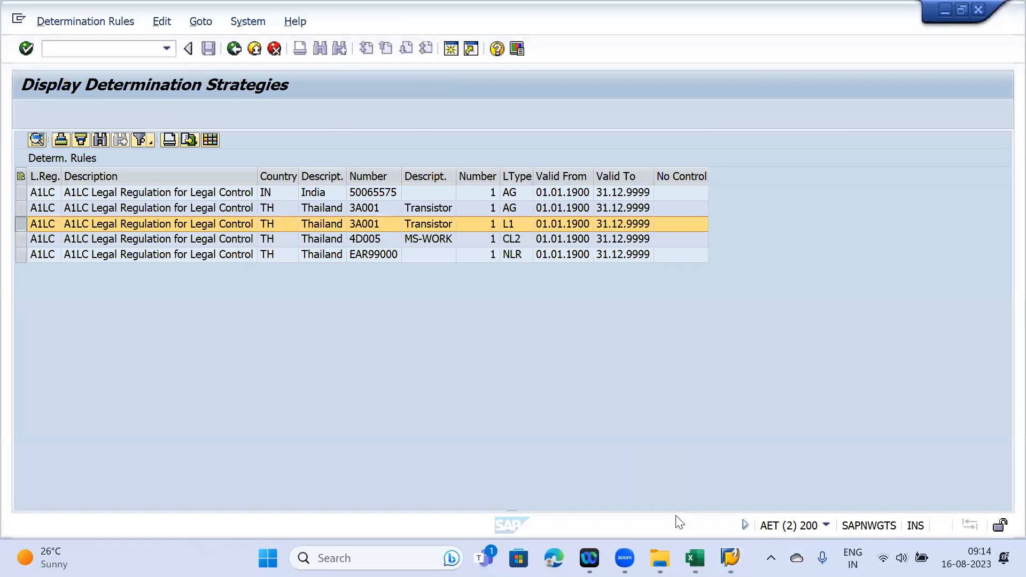
pyautogui.click(637, 495)
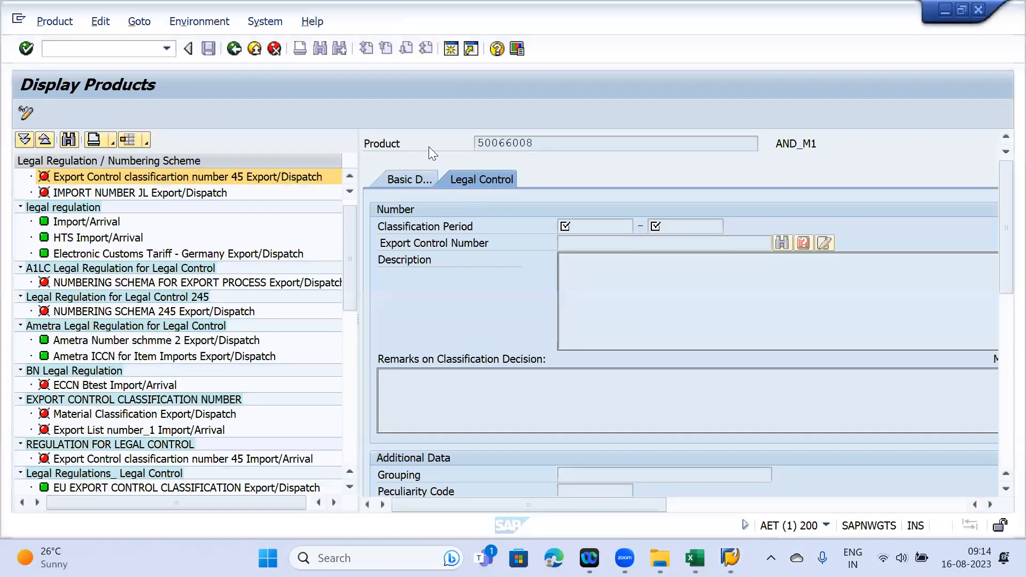
pyautogui.doubleClick(535, 141)
pyautogui.hotkey('ctrl', 'c')
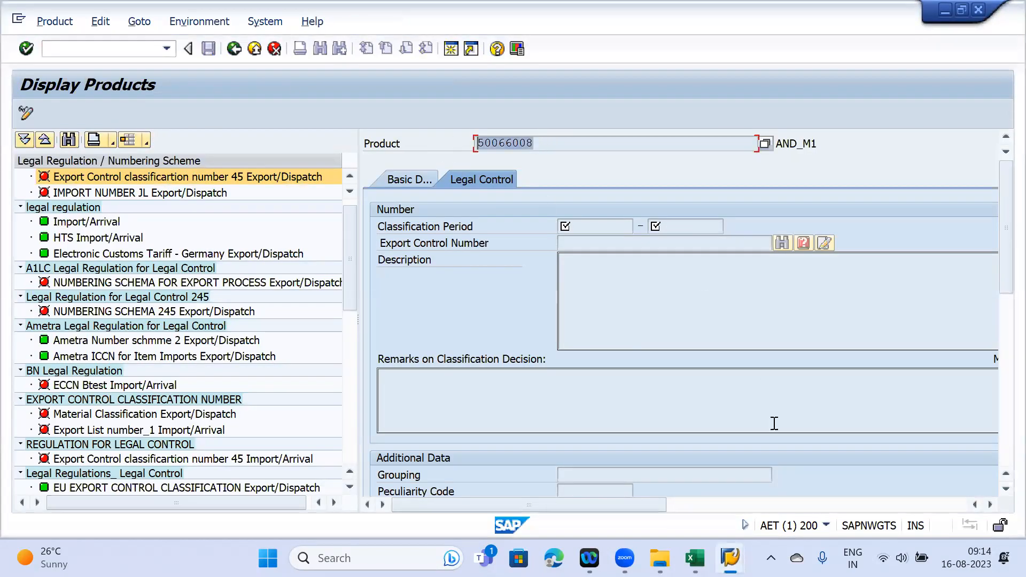
pyautogui.moveTo(730, 558)
pyautogui.click(908, 481)
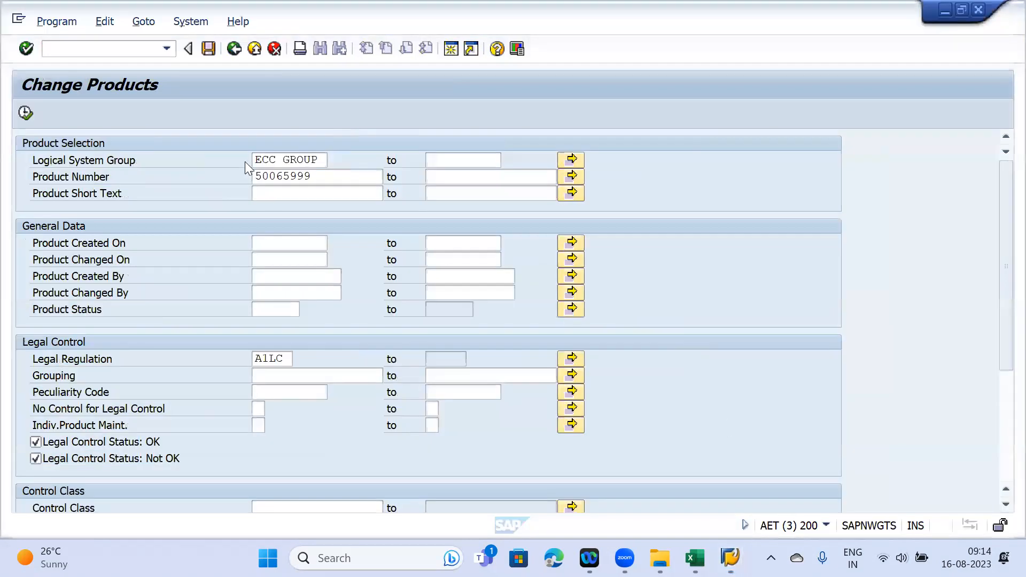
pyautogui.doubleClick(320, 176)
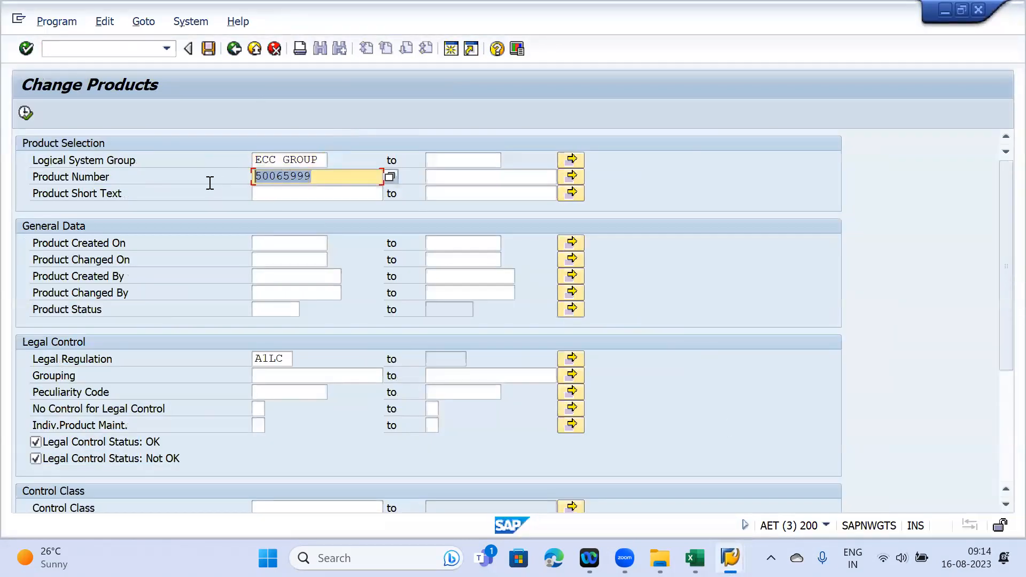
pyautogui.hotkey('ctrl', 'v')
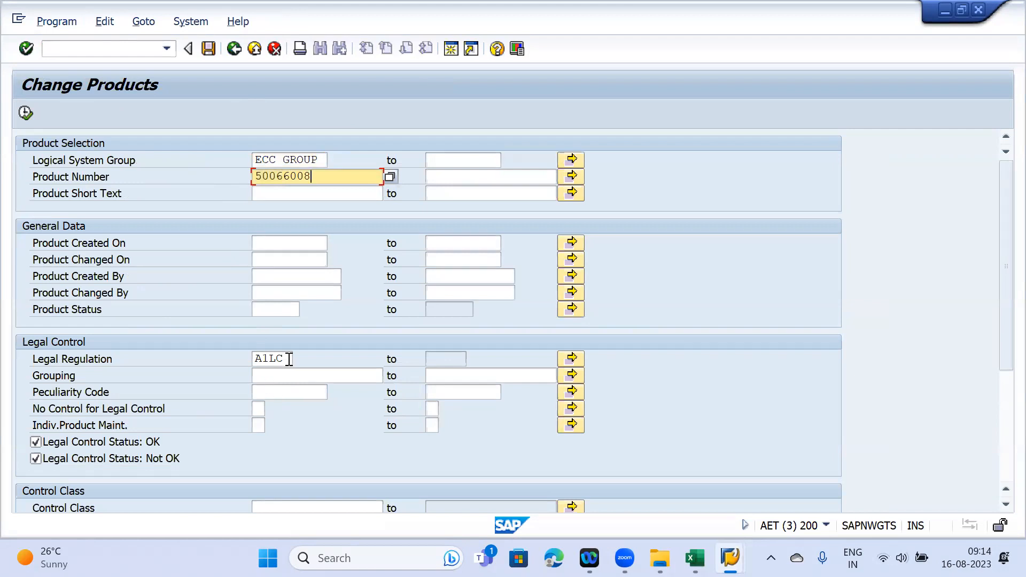
# - Set legal regulation A1LC, execute, and open product 50066008's A1LC legal control entry
pyautogui.click(267, 358)
pyautogui.doubleClick(268, 358)
pyautogui.click(26, 113)
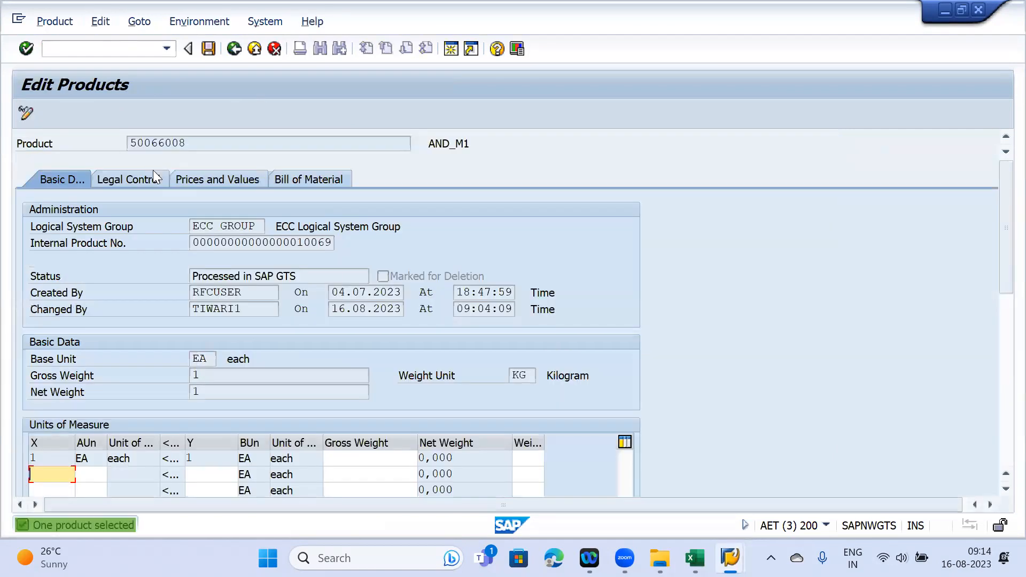
pyautogui.click(147, 176)
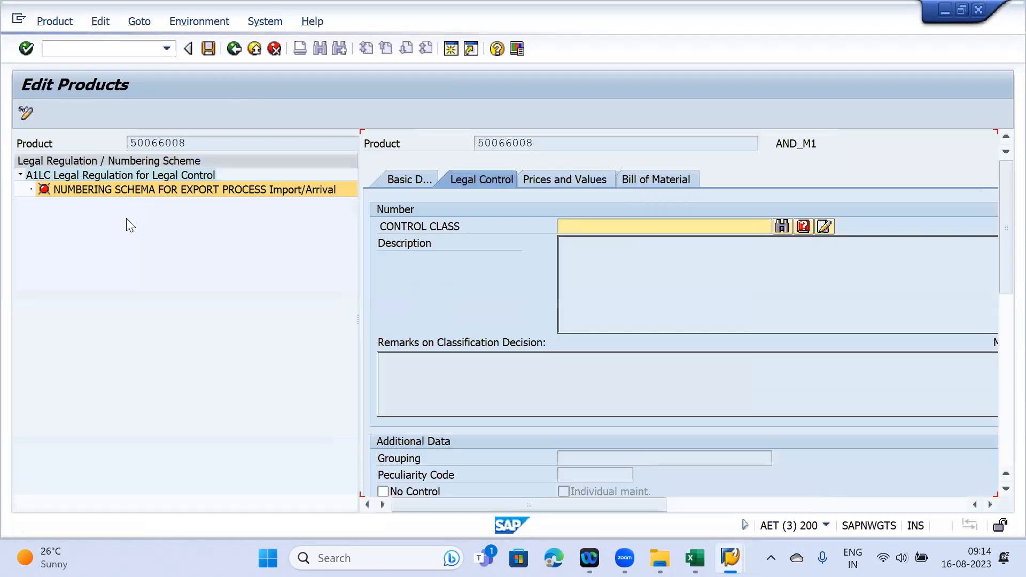
pyautogui.click(110, 185)
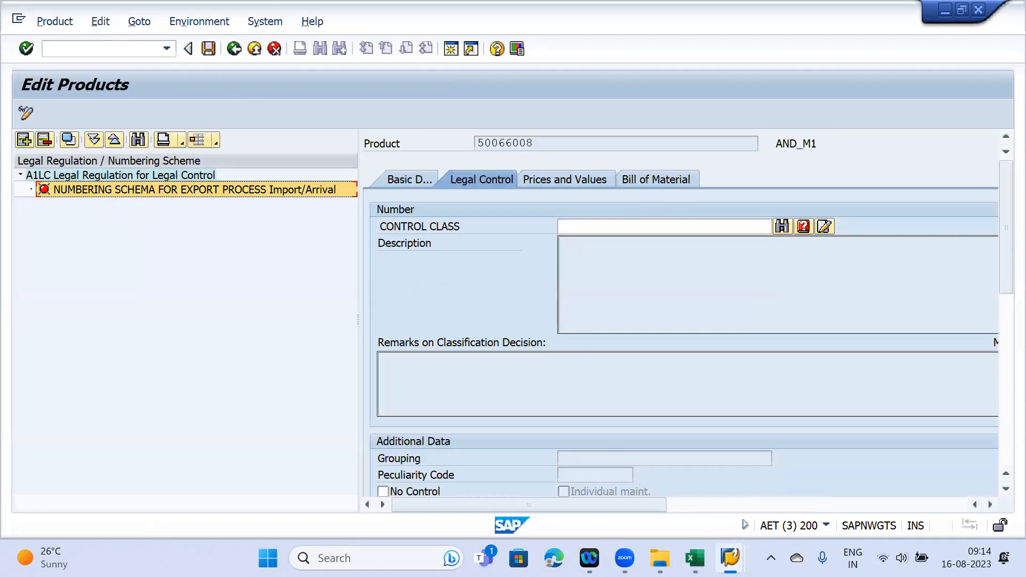
# - Enter control class 3A001 from the L1 rule; after rejection, open the control class search help
pyautogui.moveTo(730, 558)
pyautogui.click(788, 469)
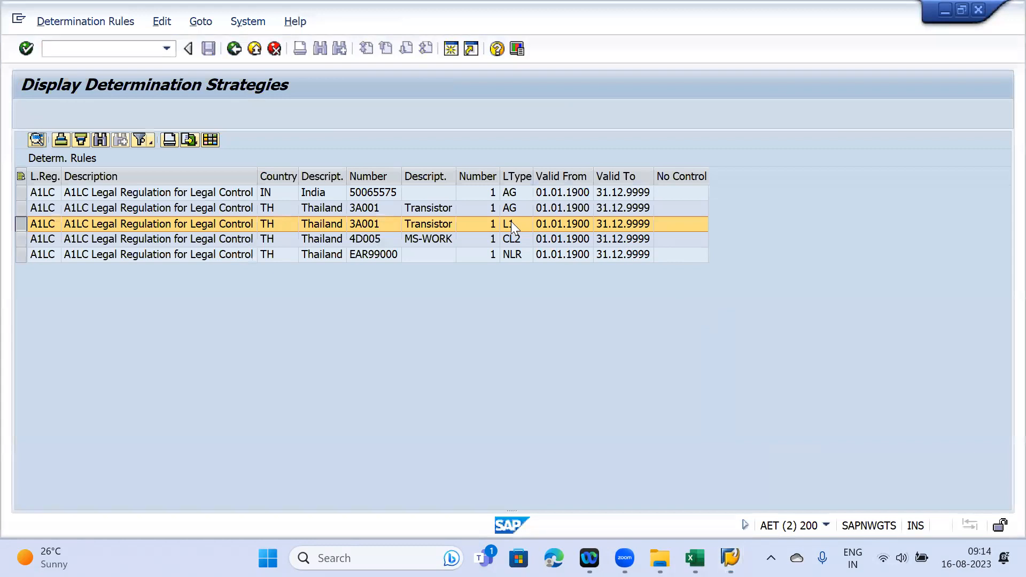
pyautogui.click(378, 220)
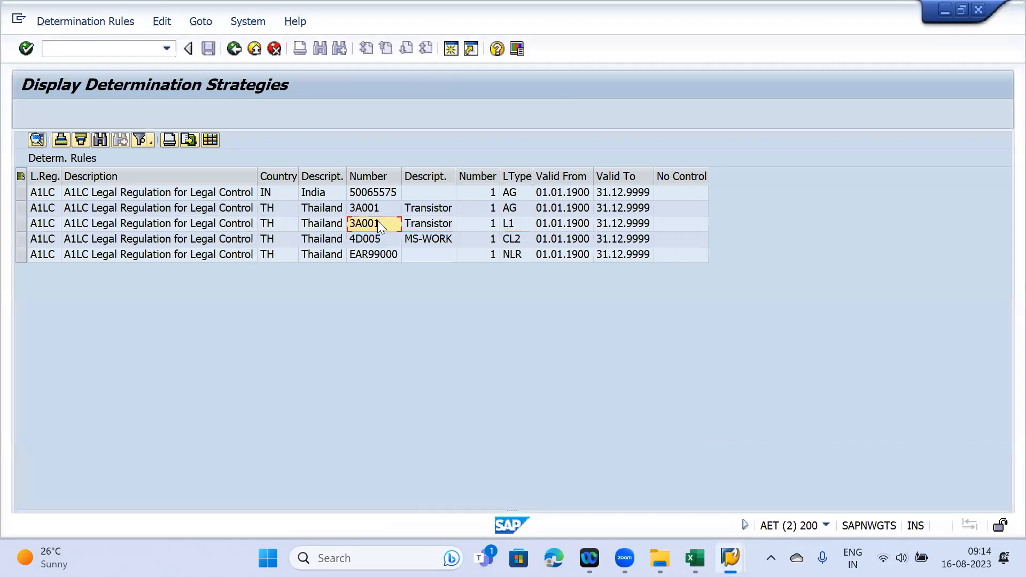
pyautogui.moveTo(730, 558)
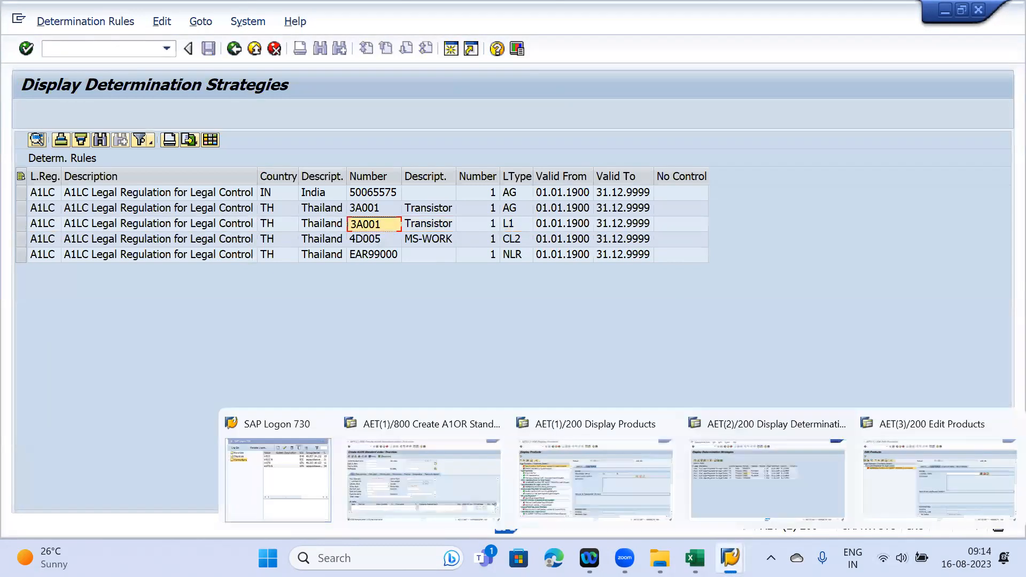
pyautogui.click(875, 464)
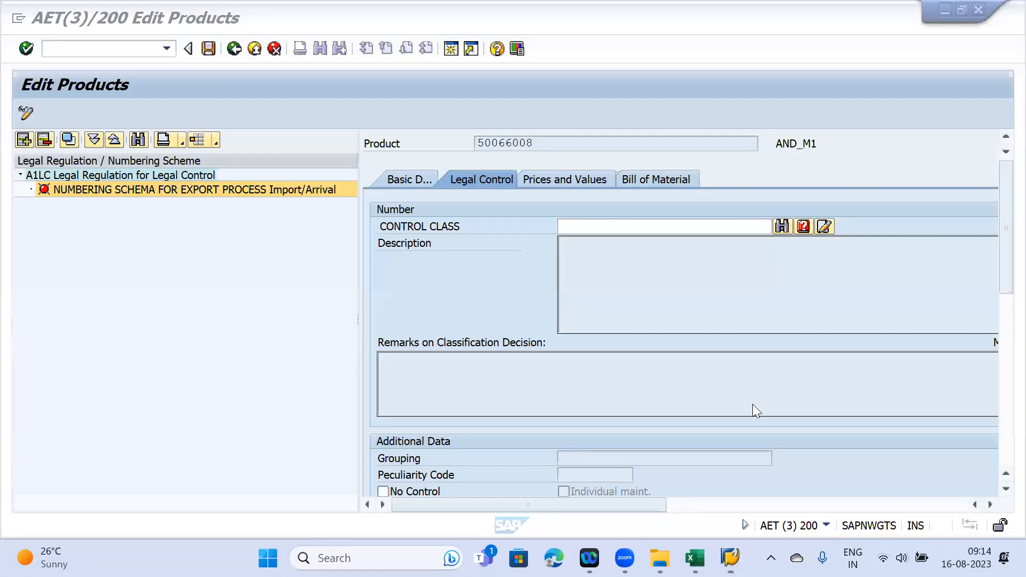
pyautogui.click(586, 225)
pyautogui.write('3A001')
pyautogui.press('Return')
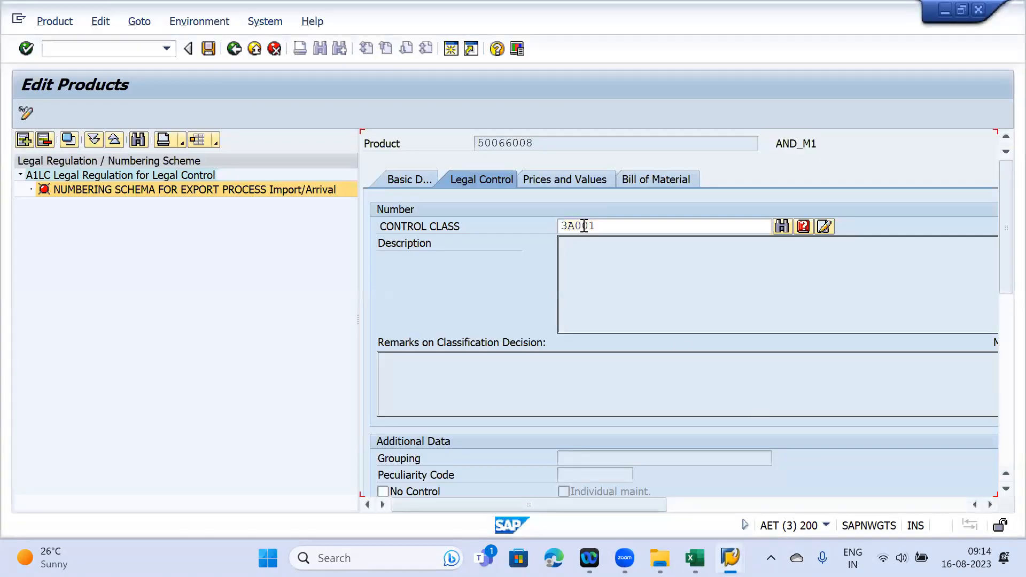
pyautogui.press('BackSpace')
pyautogui.click(784, 228)
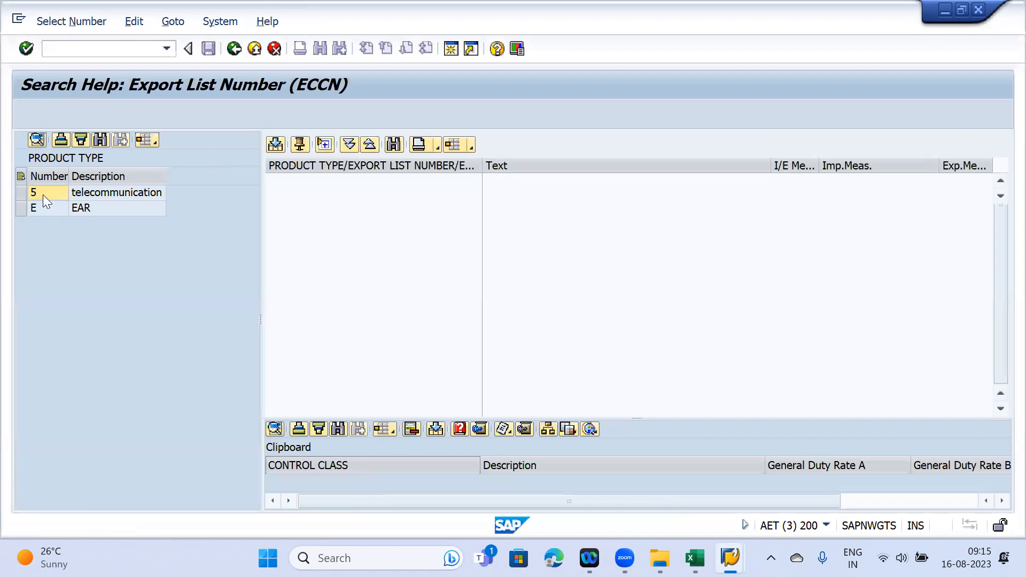
# - Pick product type 5, leave product editing, and open Maintain Export Control Classification Numbers
pyautogui.click(43, 194)
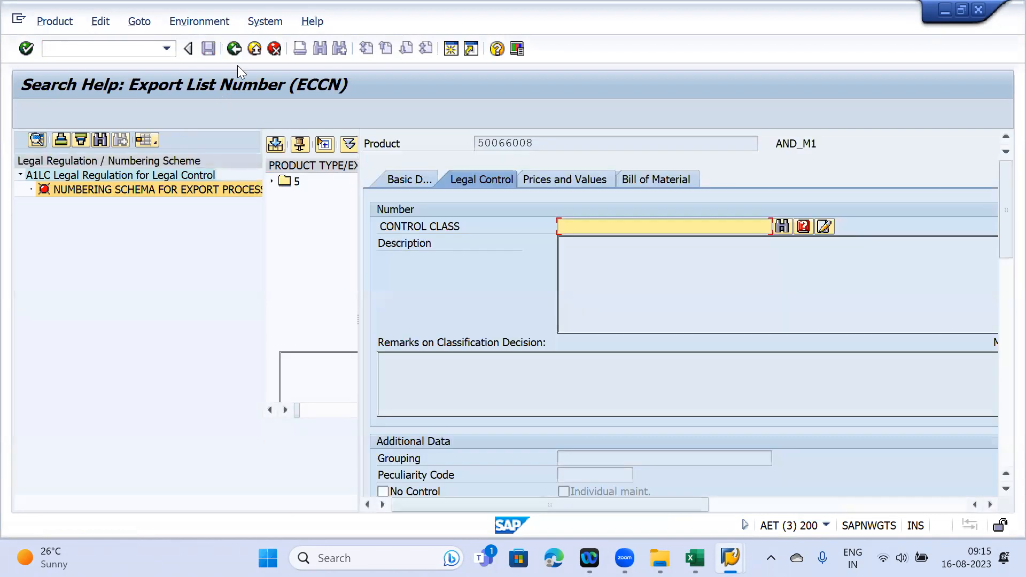
pyautogui.click(235, 53)
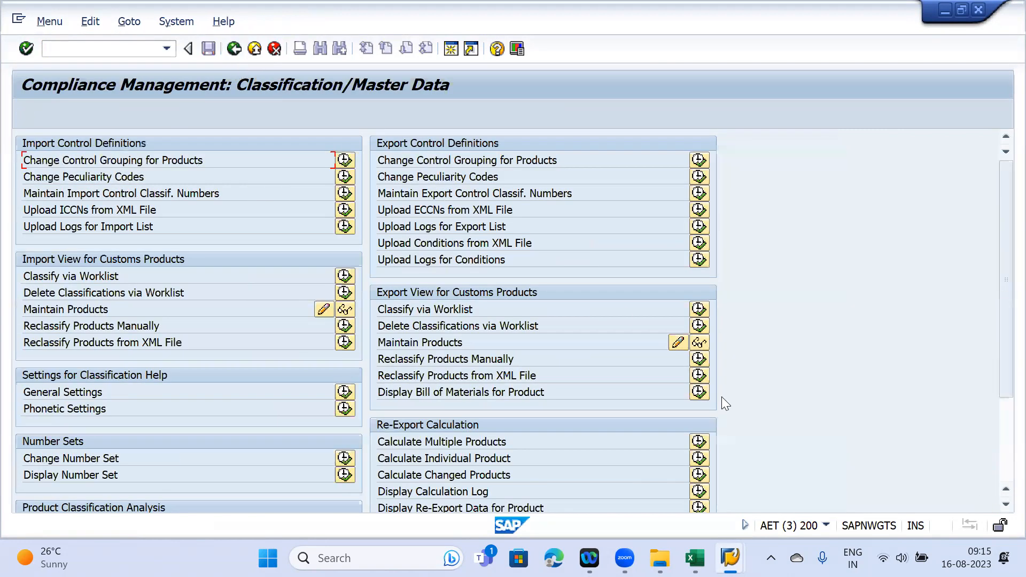
pyautogui.moveTo(730, 559)
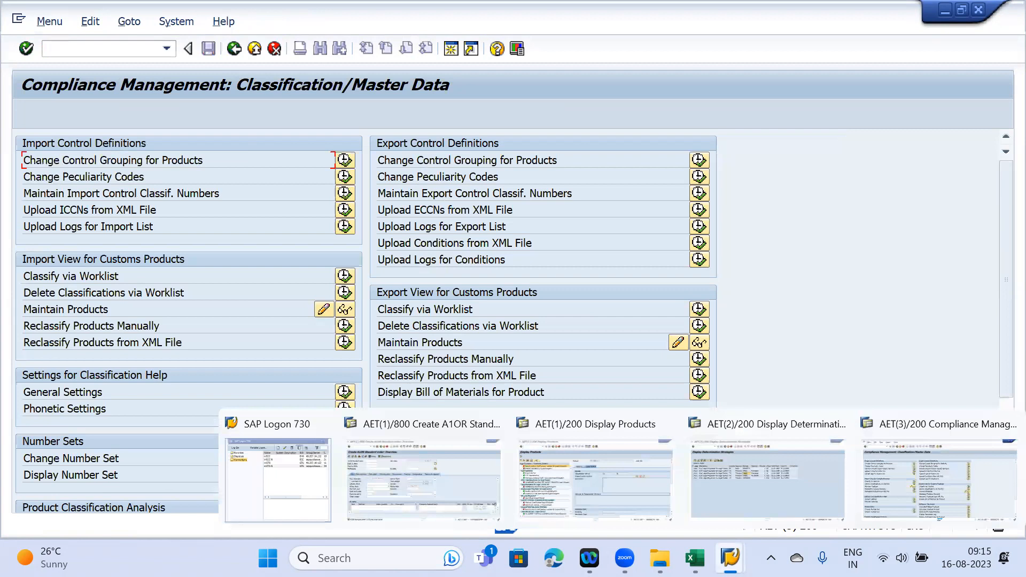
pyautogui.click(609, 482)
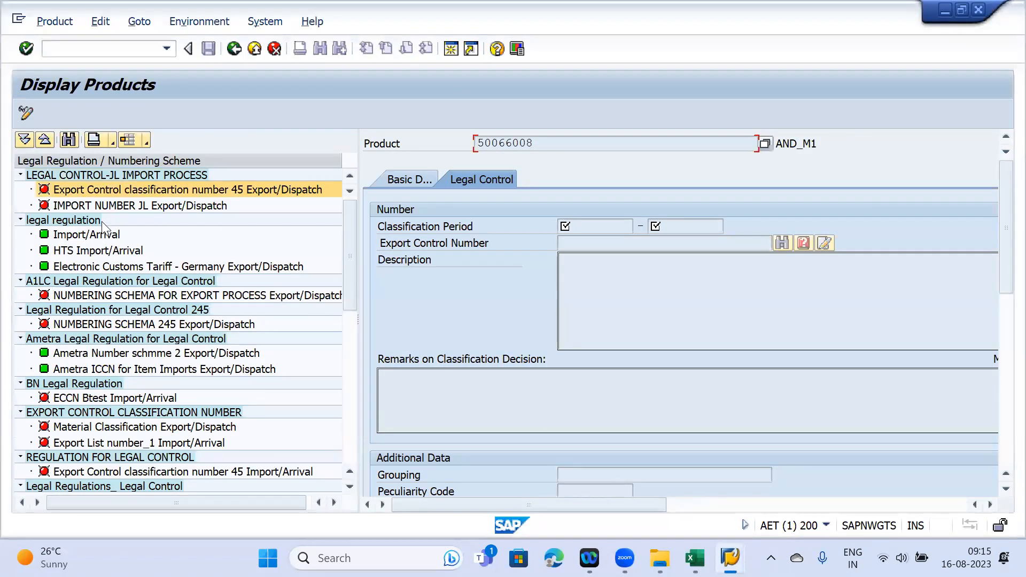
pyautogui.moveTo(730, 559)
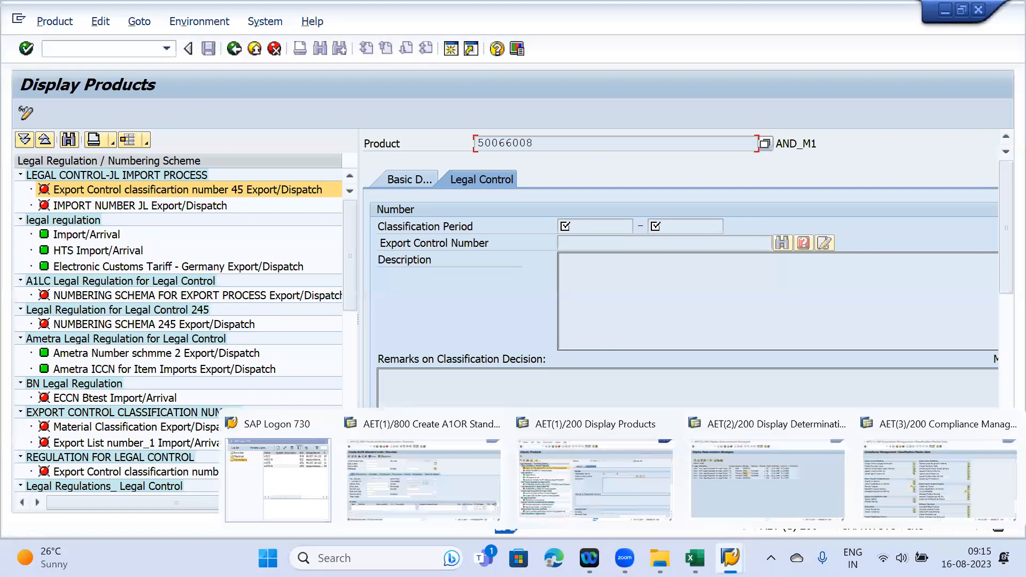
pyautogui.click(754, 501)
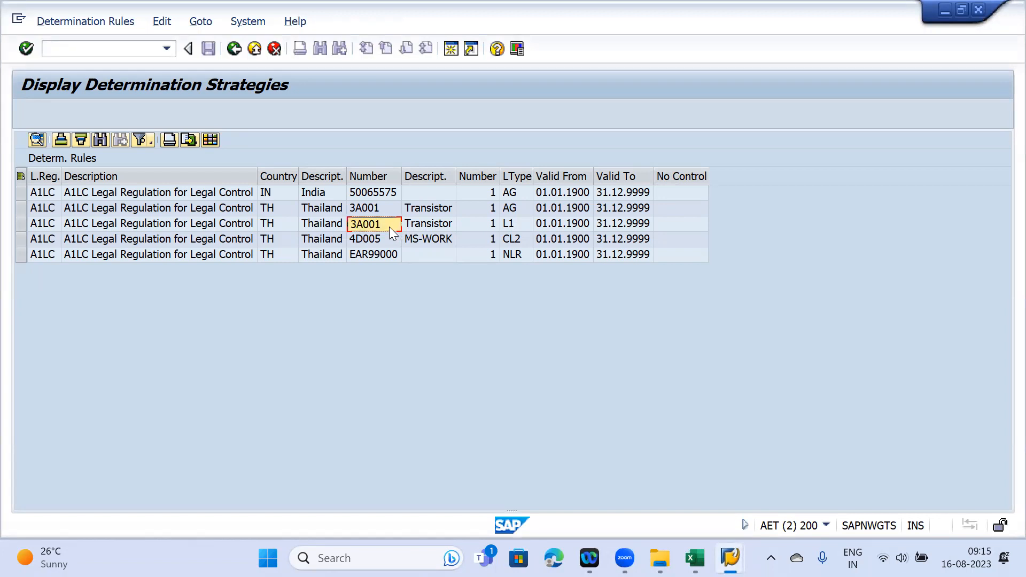
pyautogui.moveTo(730, 558)
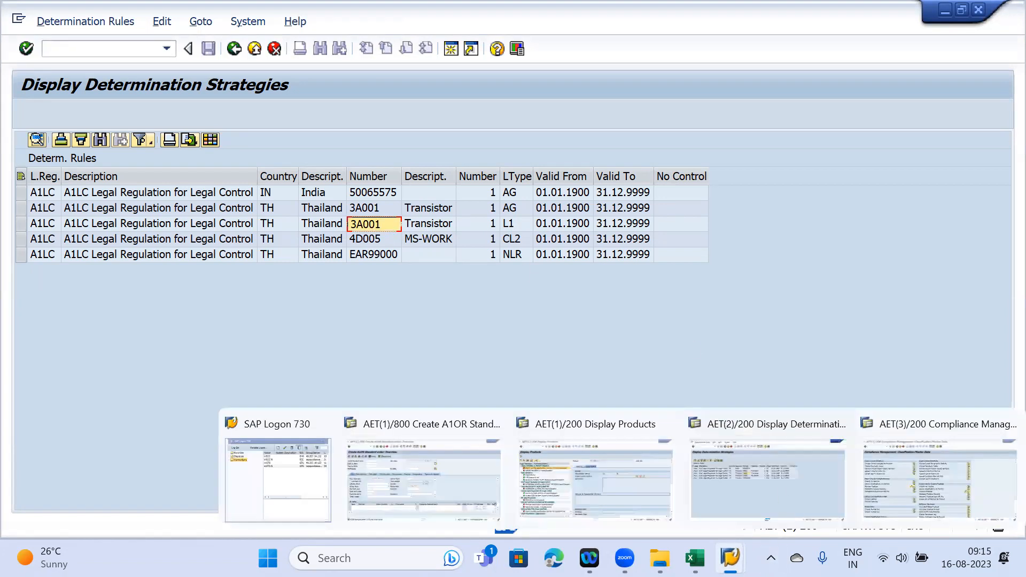
pyautogui.click(930, 470)
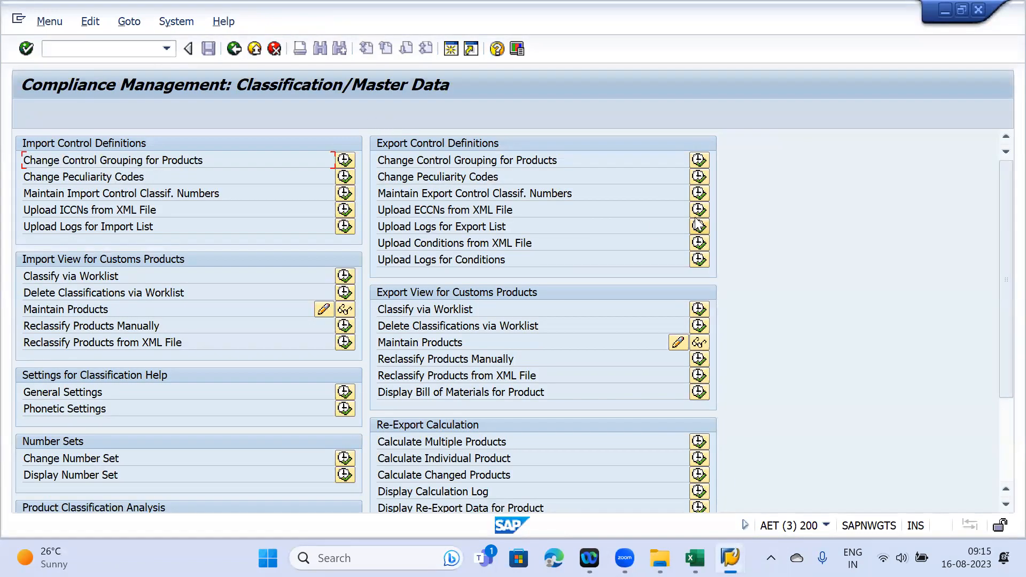
pyautogui.click(698, 194)
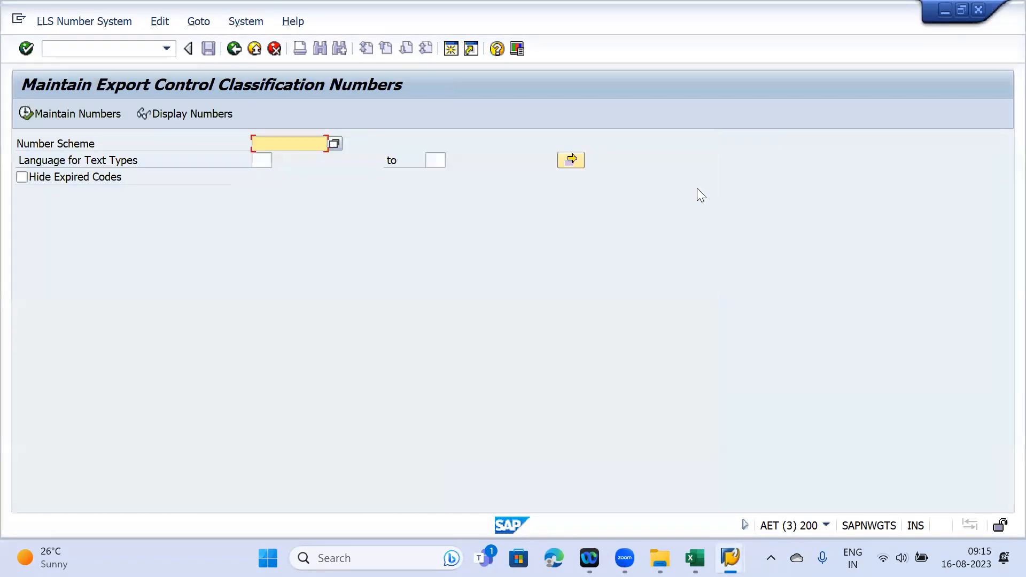
# - Fill in number scheme 54321, confirming it against the product's export numbering schema details
pyautogui.click(294, 163)
pyautogui.moveTo(730, 558)
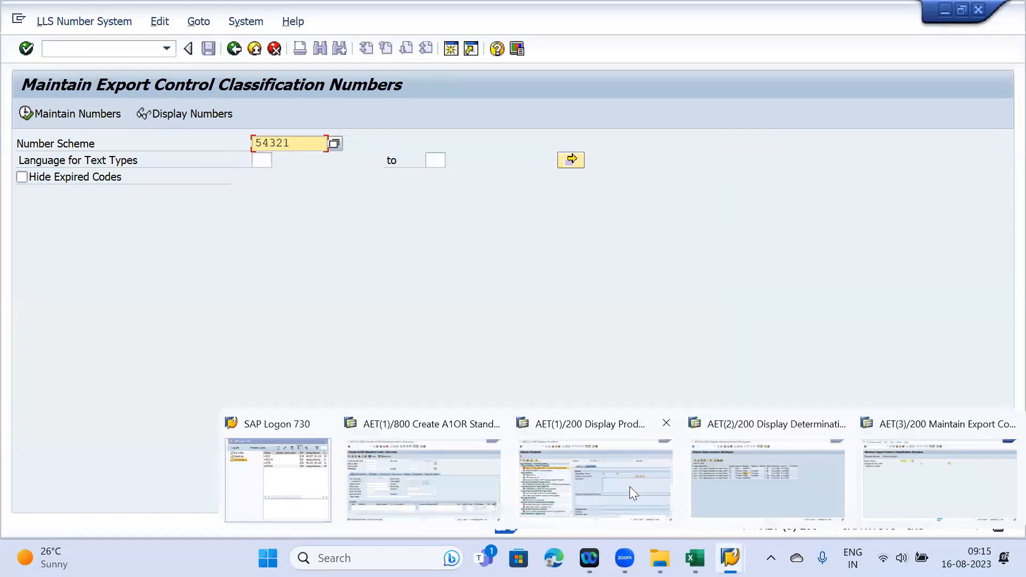
pyautogui.click(598, 478)
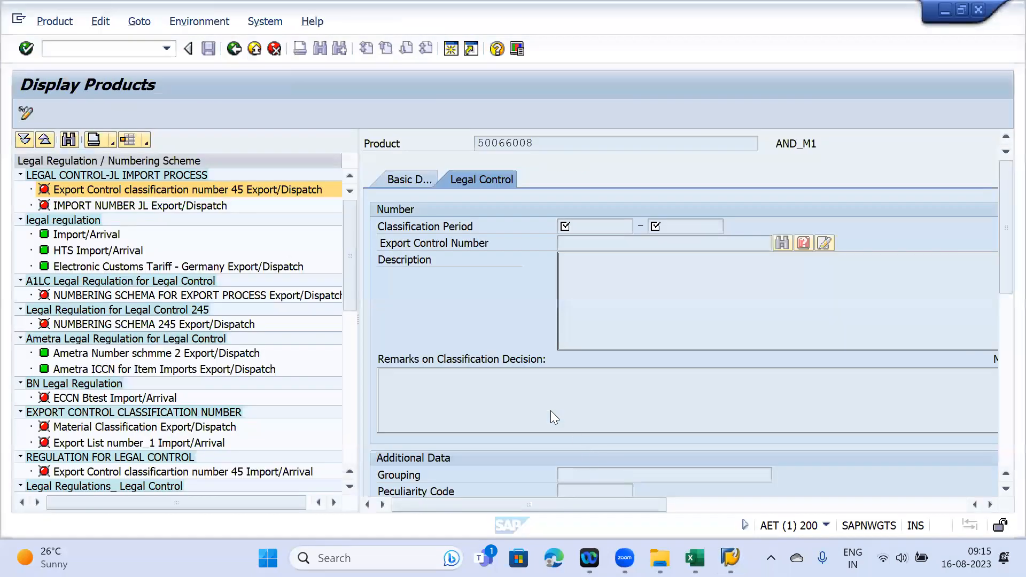
pyautogui.click(98, 297)
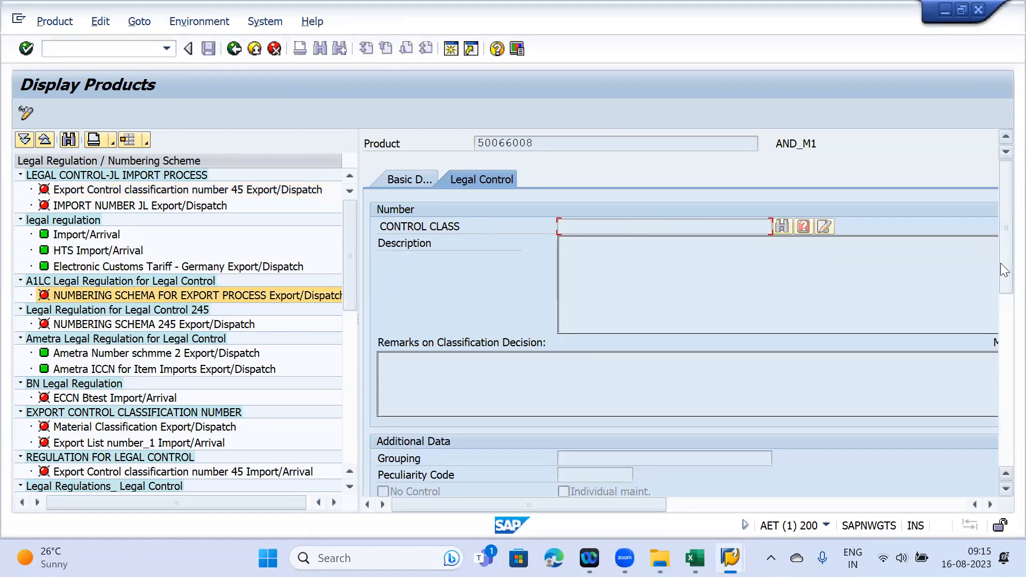
pyautogui.moveTo(1000, 262); pyautogui.dragTo(1003, 383)
pyautogui.doubleClick(577, 412)
pyautogui.moveTo(730, 558)
pyautogui.click(947, 466)
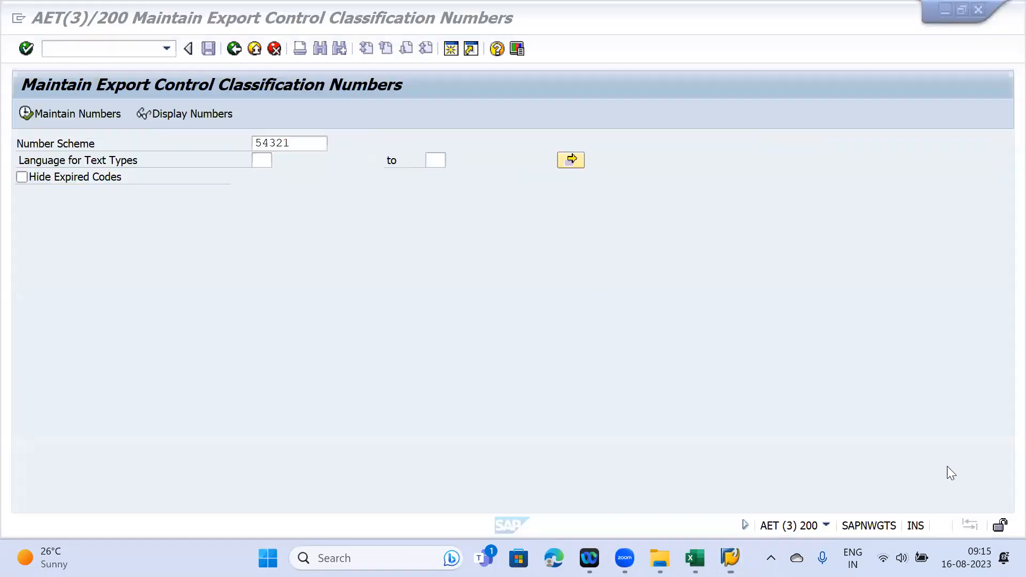
# - Open scheme 54321, expand 5 > 500 > 50065, and select control class 50065575
pyautogui.click(73, 113)
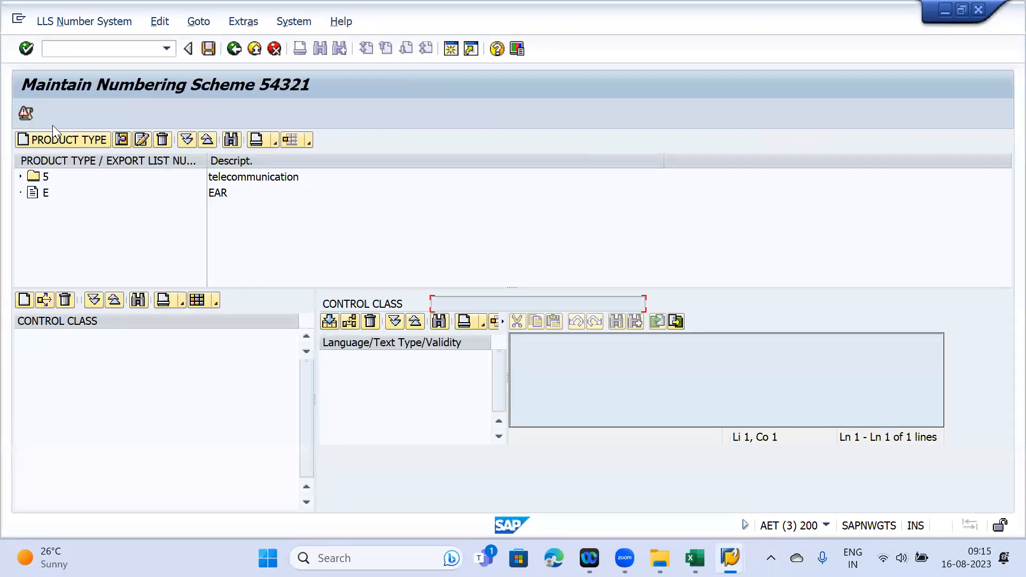
pyautogui.click(20, 177)
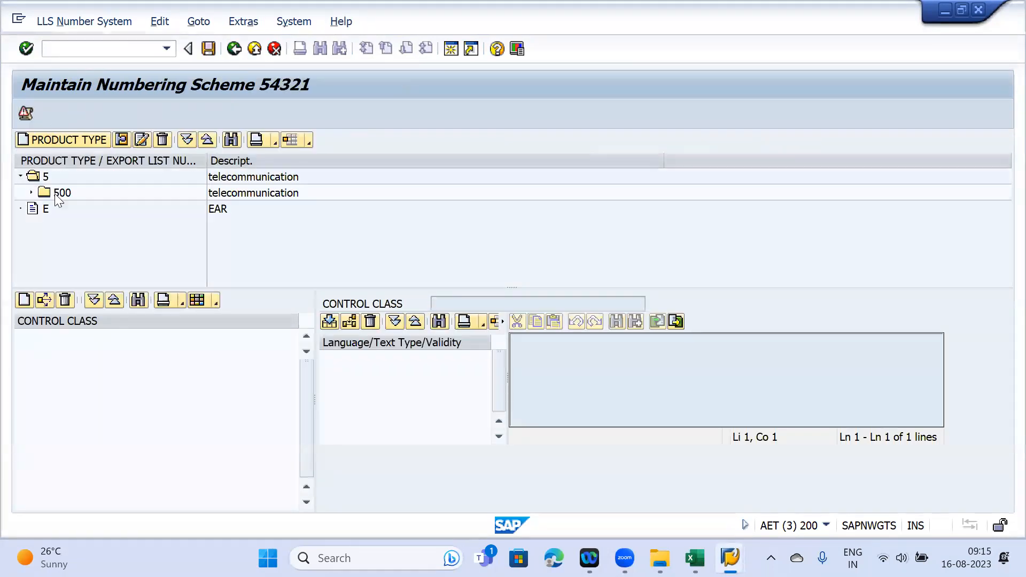
pyautogui.click(31, 192)
pyautogui.click(77, 209)
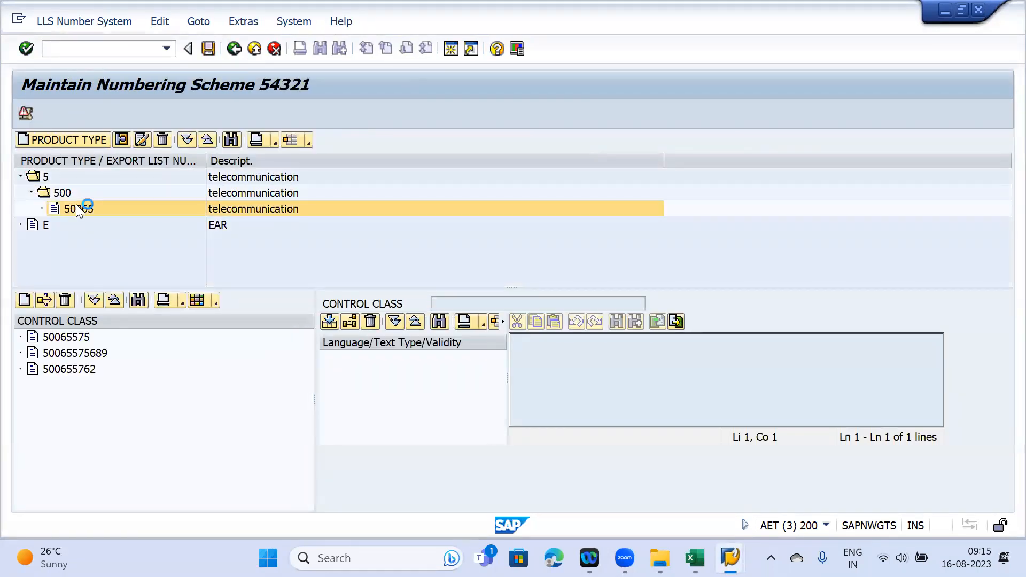
pyautogui.click(65, 341)
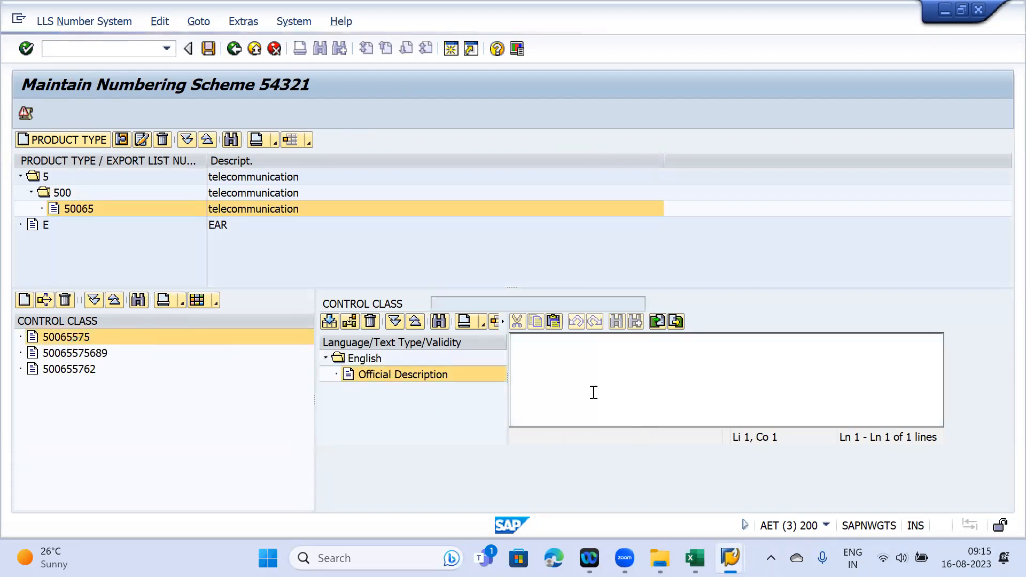
pyautogui.moveTo(507, 303); pyautogui.dragTo(395, 295)
pyautogui.click(395, 295)
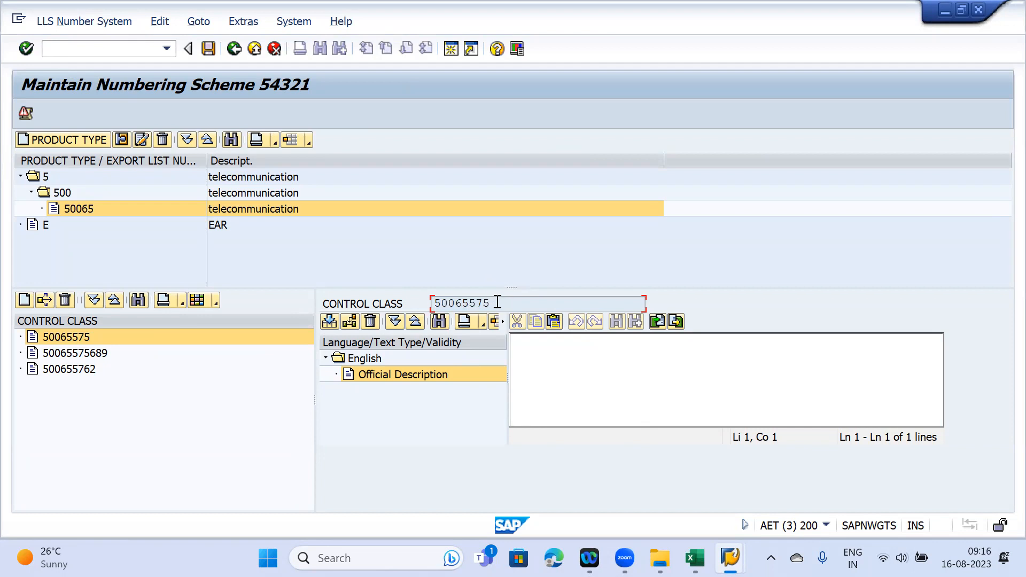
pyautogui.moveTo(495, 303); pyautogui.dragTo(414, 303)
pyautogui.moveTo(730, 558)
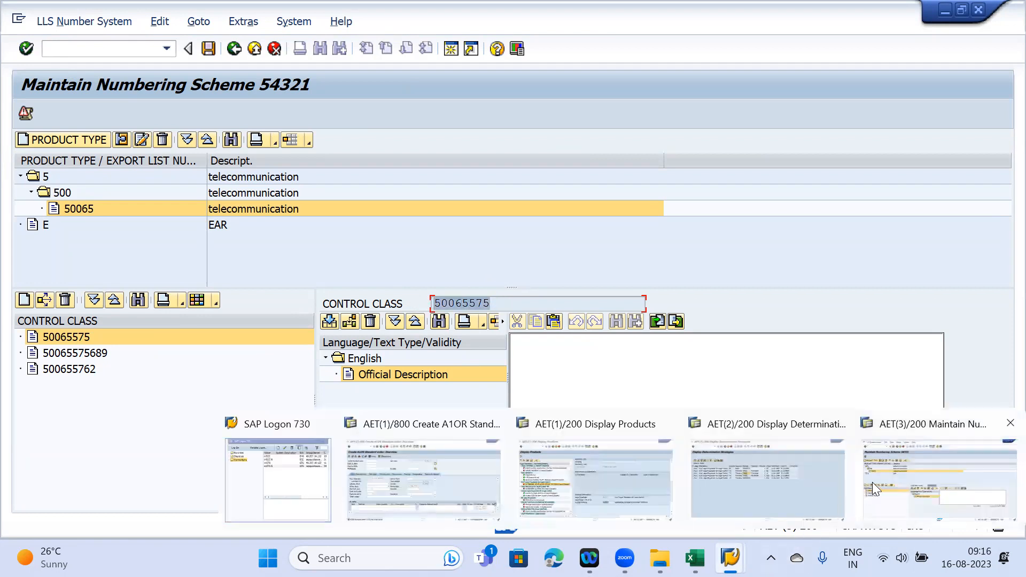
pyautogui.click(732, 472)
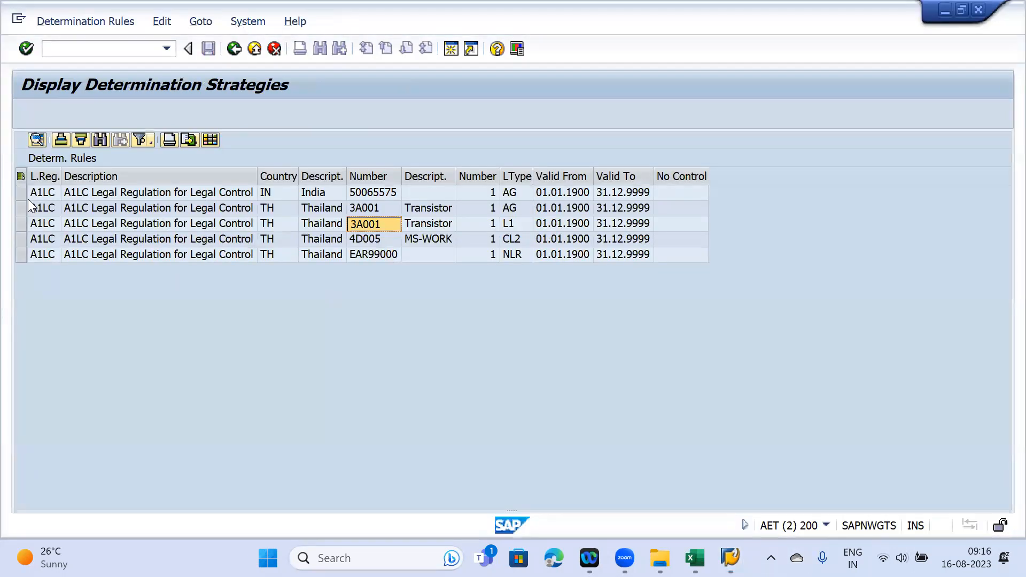
# - Check the 3A001 rule's licence type L1, then go back twice to the Legal Control - Export cockpit
pyautogui.click(21, 219)
pyautogui.click(362, 227)
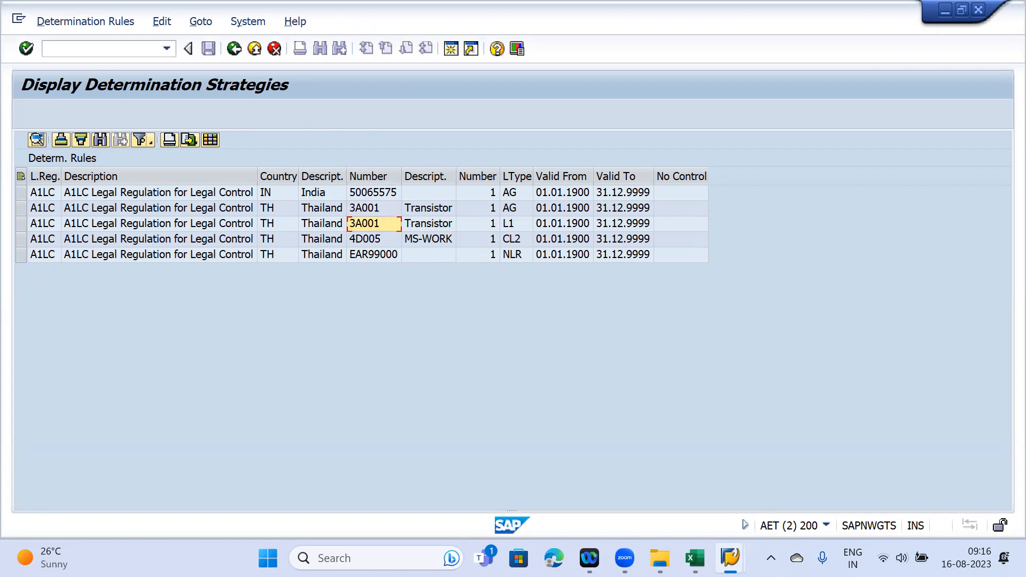
pyautogui.moveTo(729, 557)
pyautogui.click(914, 483)
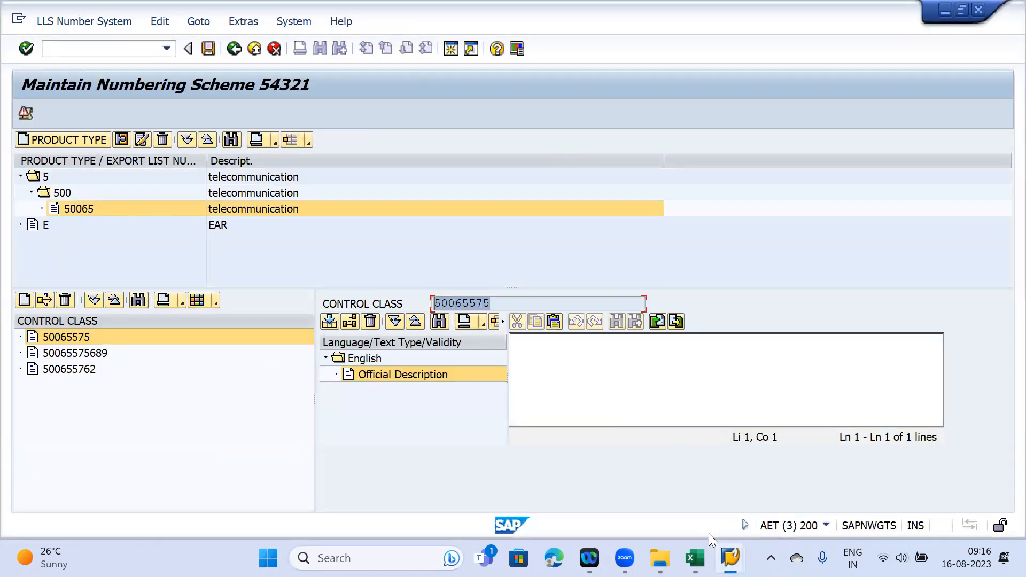
pyautogui.moveTo(728, 556)
pyautogui.click(755, 474)
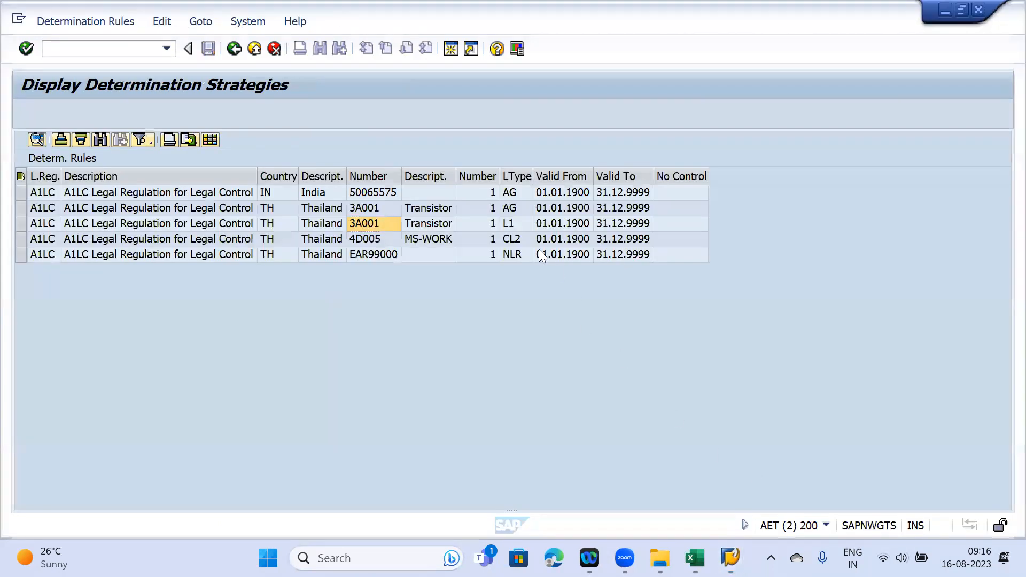
pyautogui.click(521, 222)
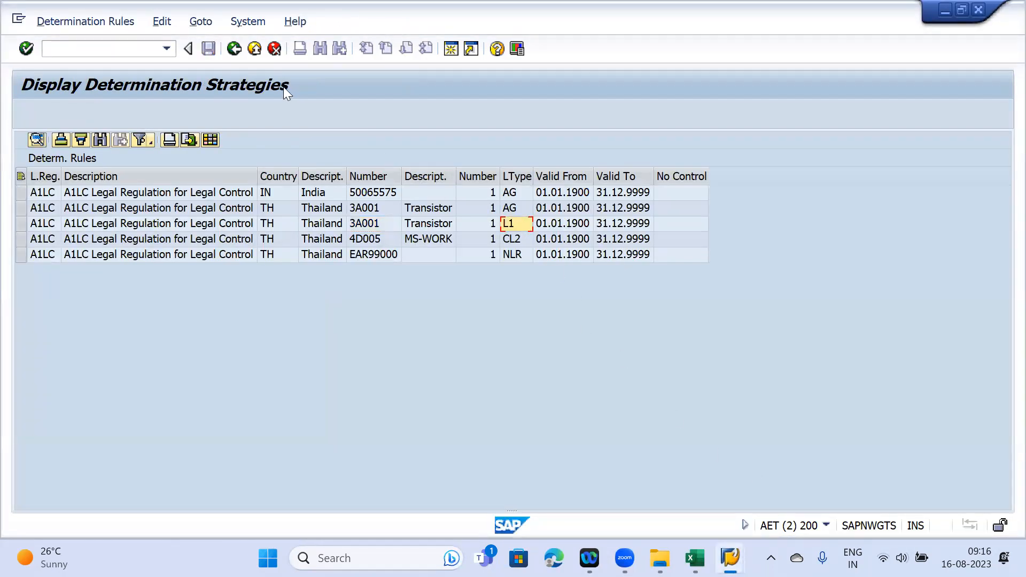
pyautogui.press('F3')
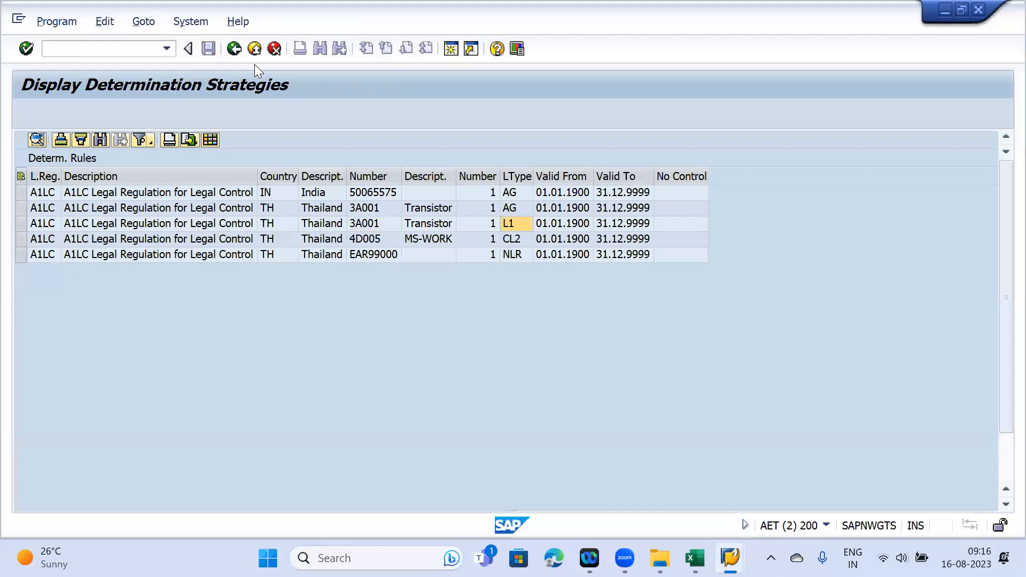
pyautogui.press('F3')
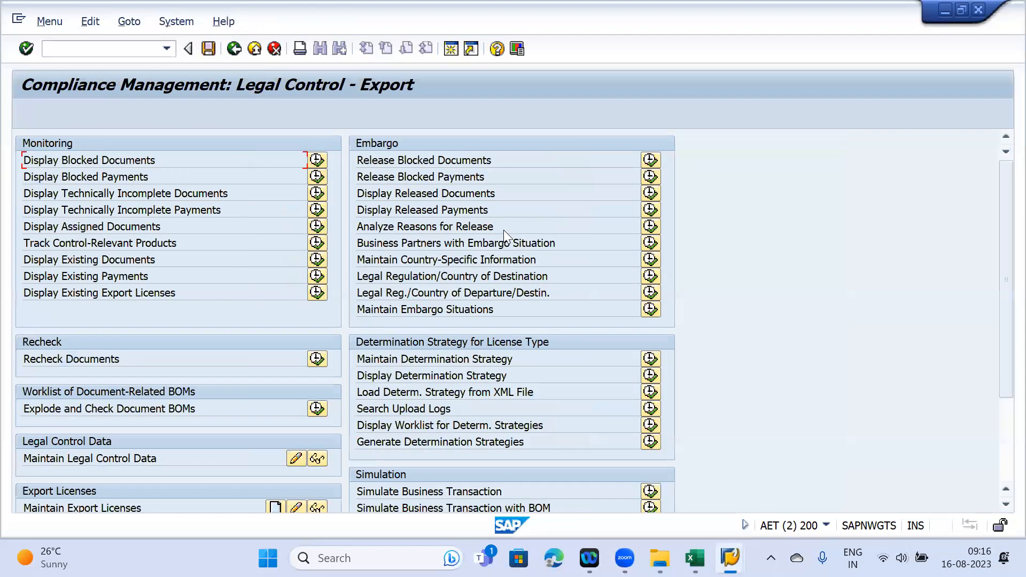
# - Open Maintain Determination Strategy for legal regulation A1LC with licence type L1
pyautogui.click(651, 359)
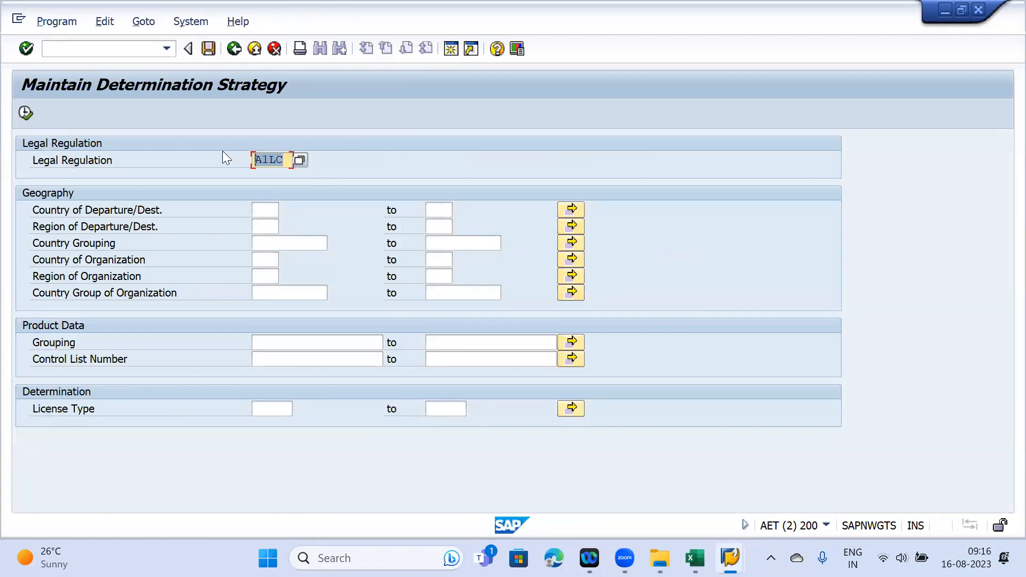
pyautogui.click(264, 408)
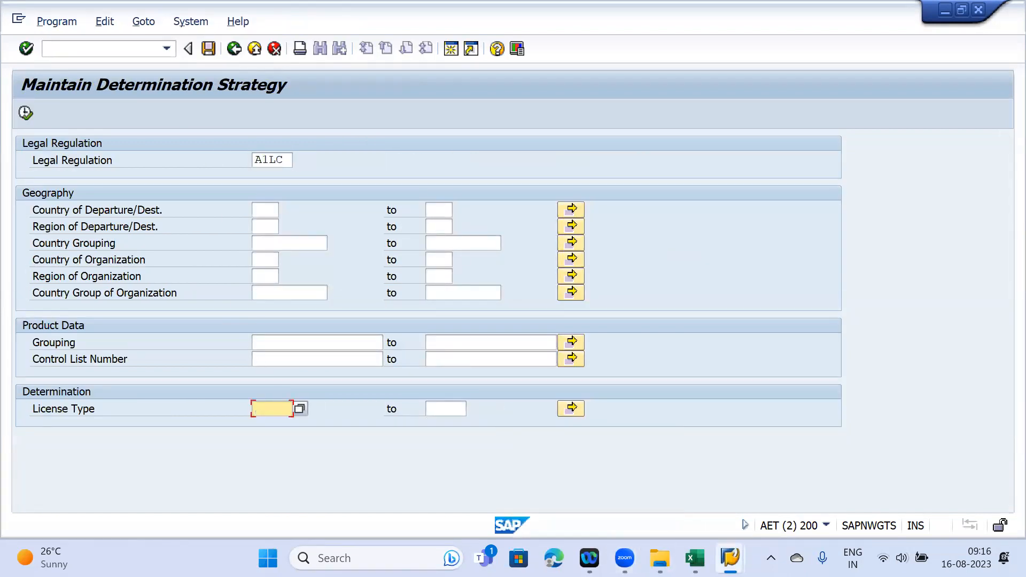
pyautogui.moveTo(730, 557)
pyautogui.click(880, 488)
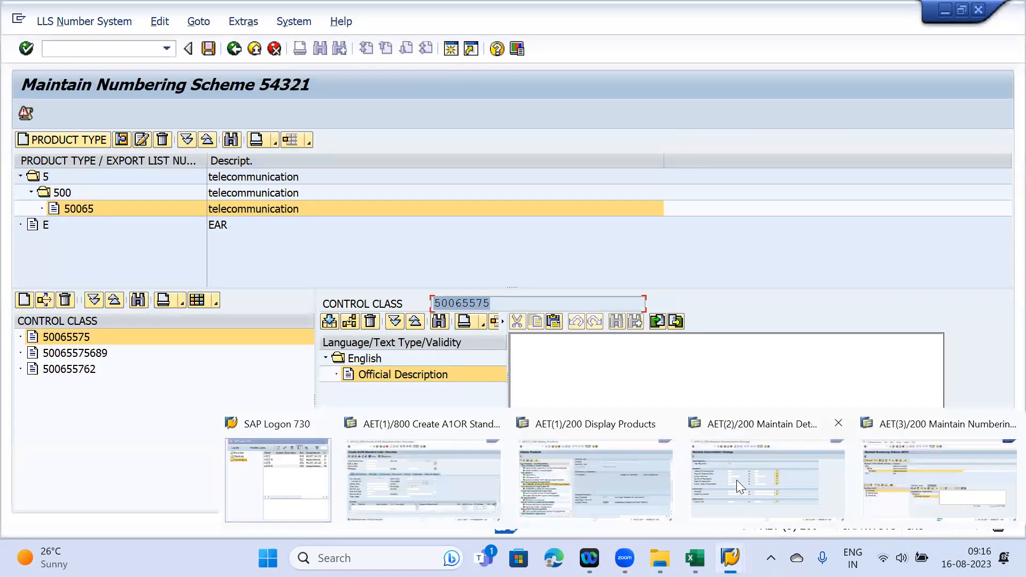
pyautogui.click(736, 481)
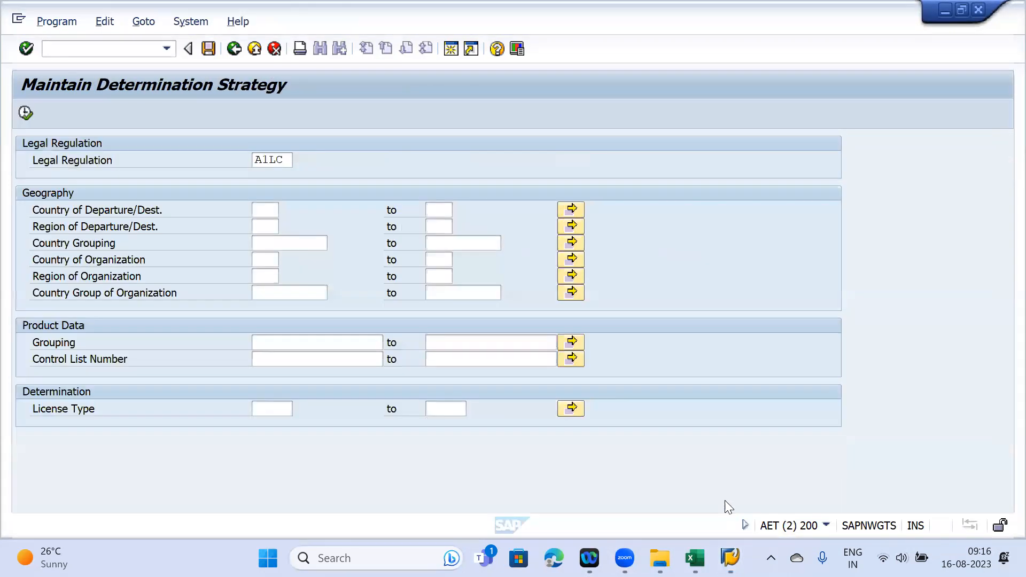
pyautogui.click(270, 409)
pyautogui.write('L1')
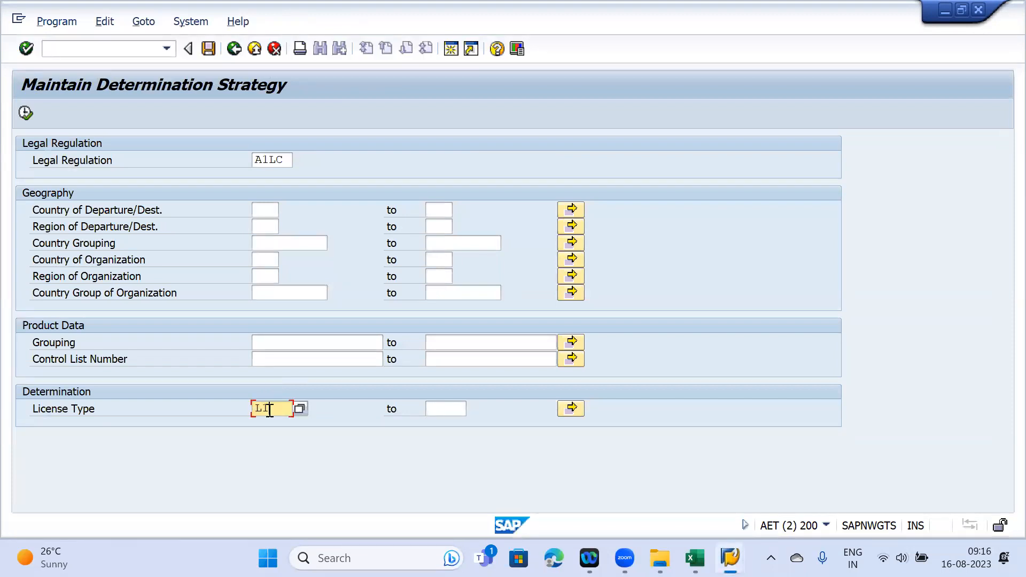
pyautogui.click(25, 113)
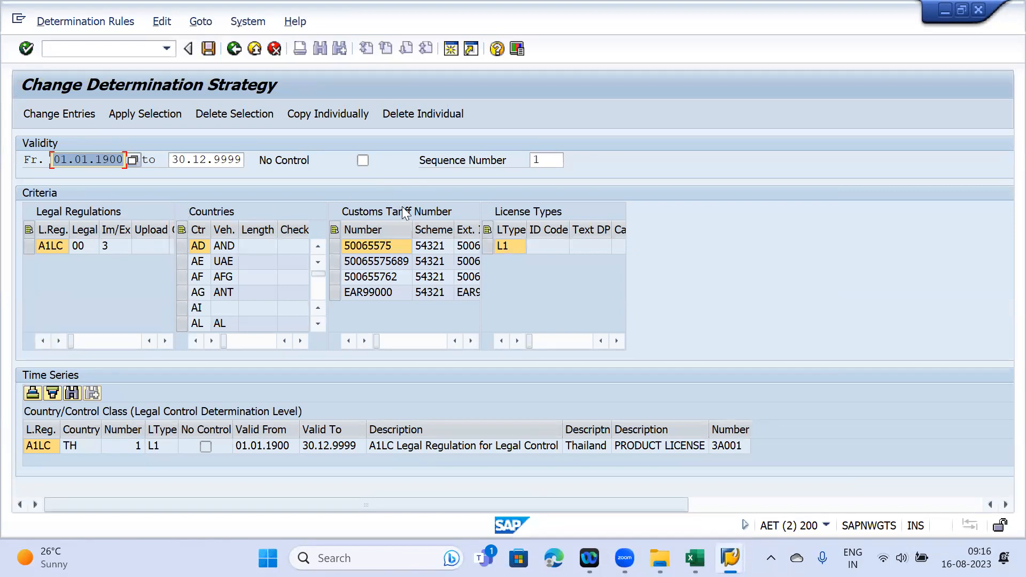
# - Select legal regulation A1LC and scroll down to its time-series entries
pyautogui.click(30, 245)
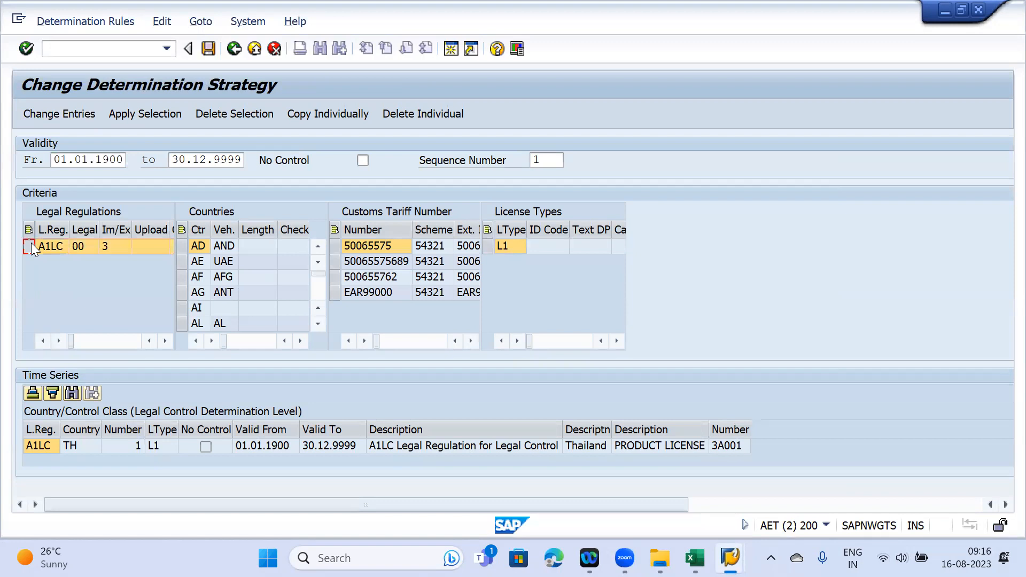
pyautogui.scroll(-5, 209, 273)
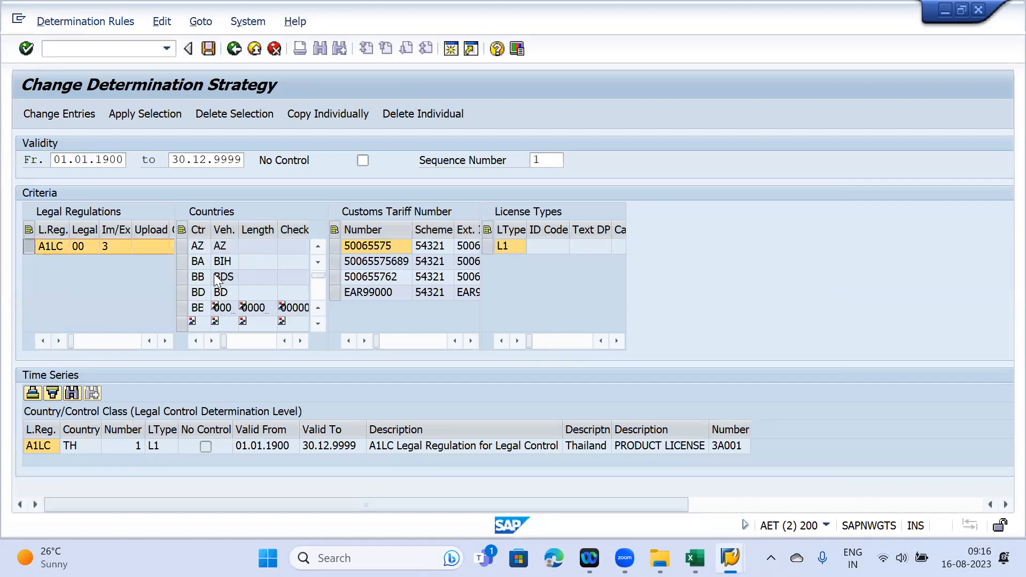
pyautogui.scroll(-9, 217, 275)
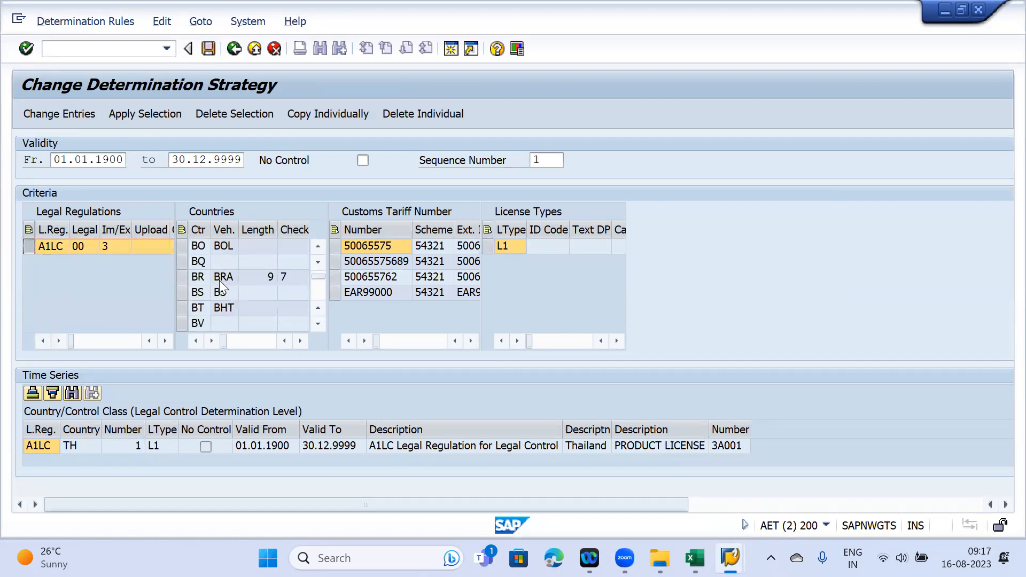
pyautogui.scroll(-12, 219, 280)
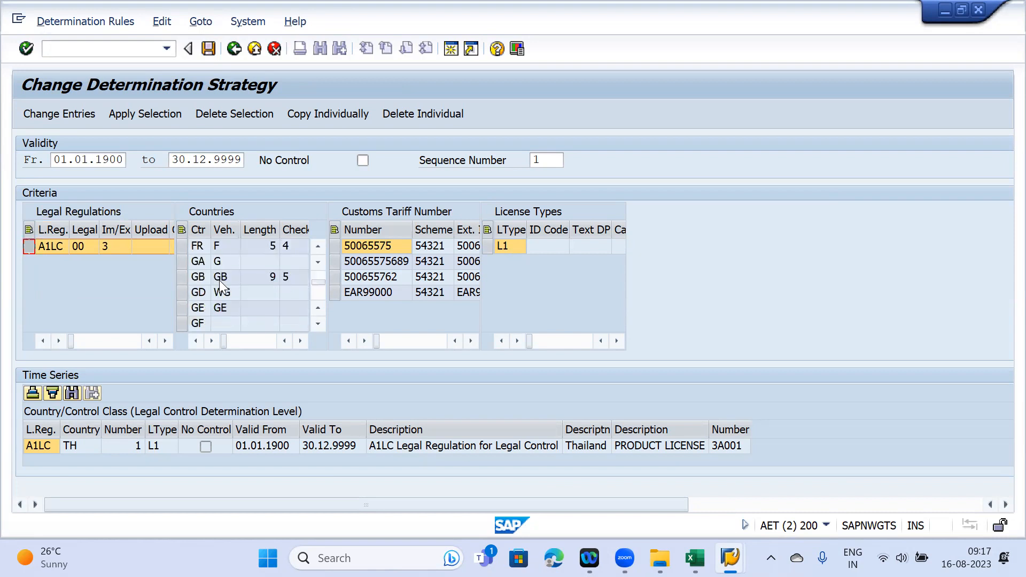
pyautogui.scroll(-8, 219, 280)
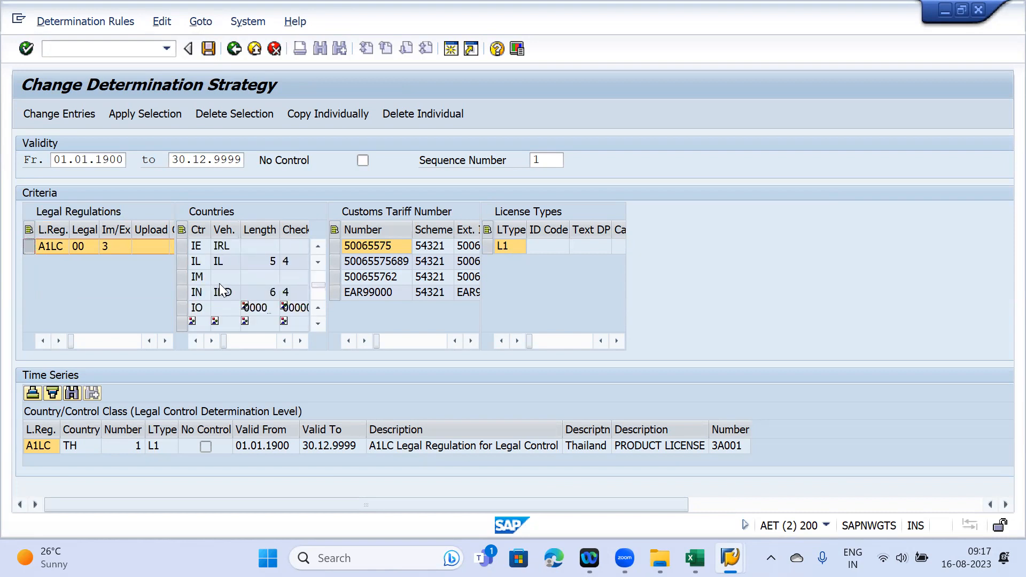
pyautogui.scroll(-10, 221, 289)
pyautogui.scroll(-12, 219, 285)
pyautogui.scroll(-11, 220, 285)
pyautogui.scroll(-6, 220, 289)
pyautogui.scroll(-4, 219, 285)
# - Add a Thailand (TH) rule for control number 50065575 with licence type L1
pyautogui.click(181, 246)
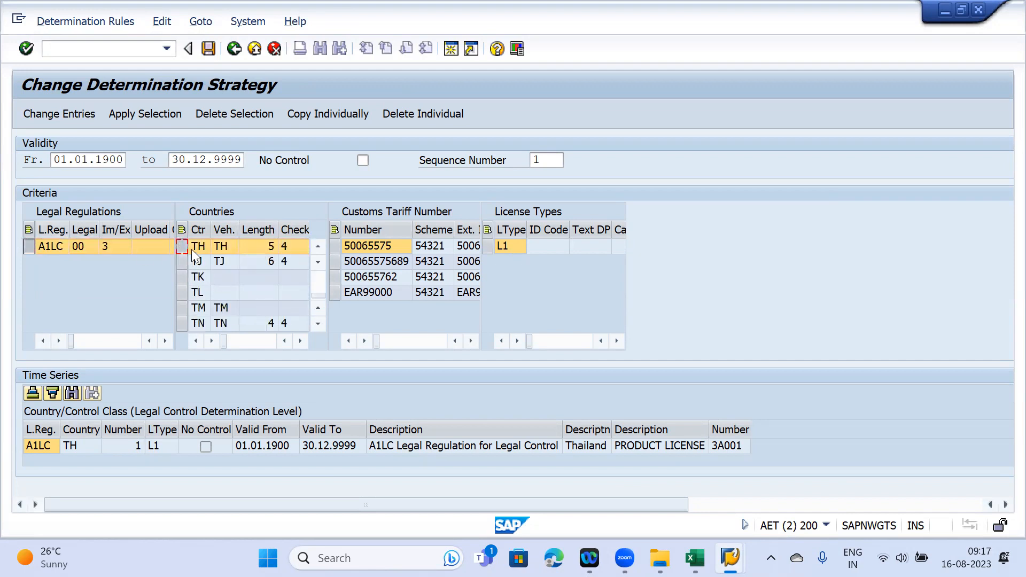
pyautogui.click(335, 246)
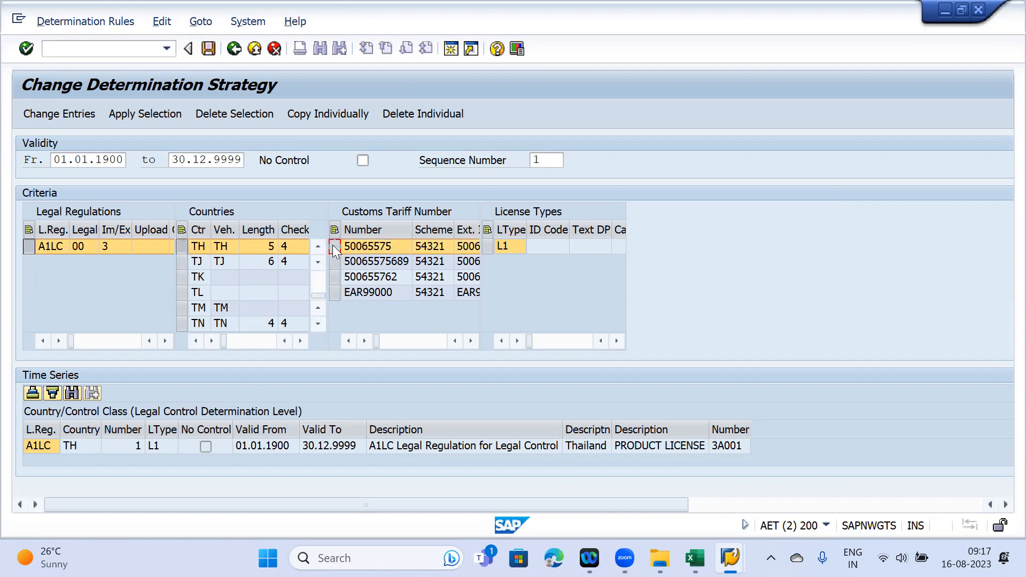
pyautogui.click(488, 246)
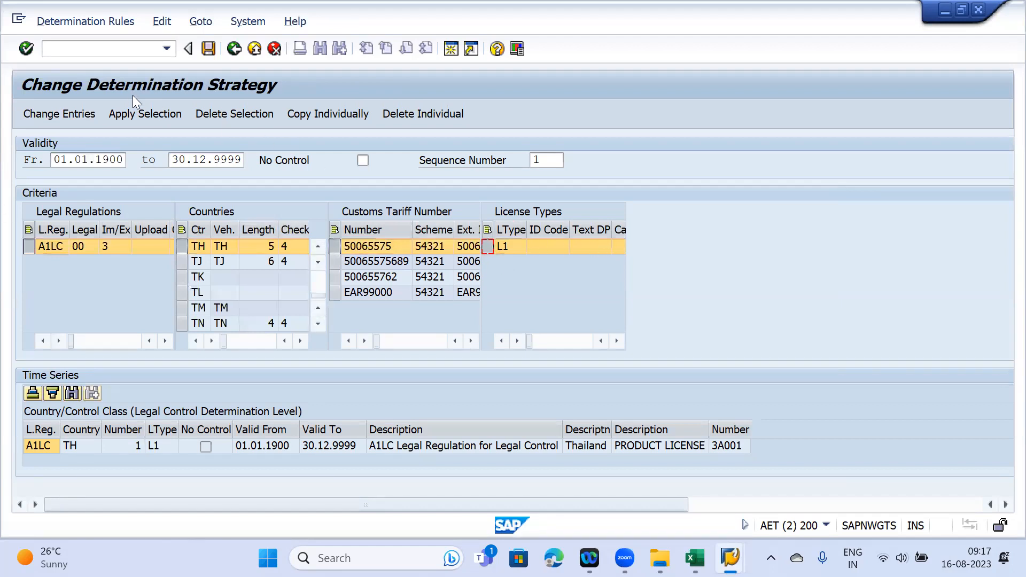
pyautogui.click(141, 117)
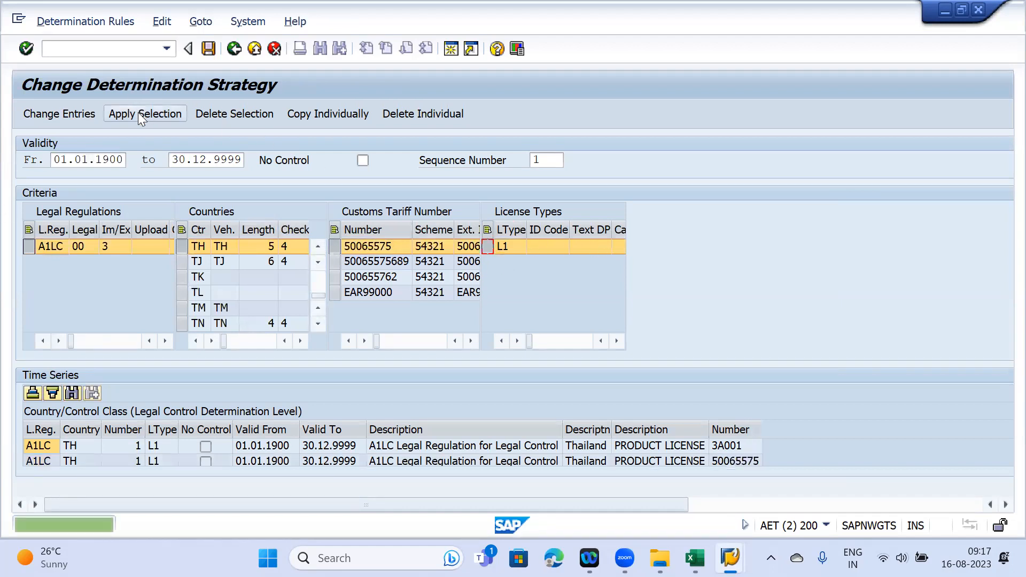
pyautogui.click(37, 463)
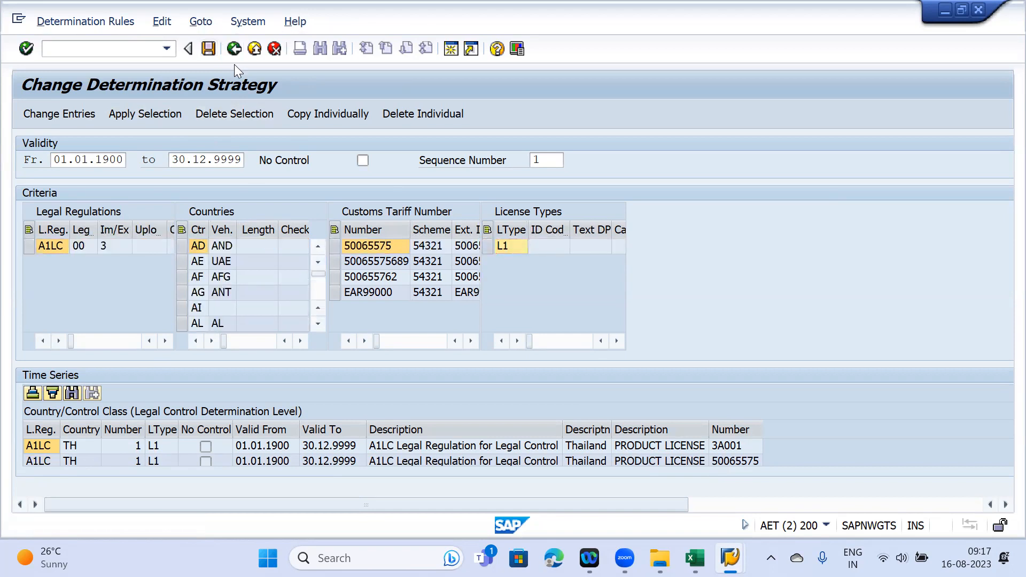
pyautogui.click(234, 49)
# - Open Display Determination Strategy with country TH and licence type L1
pyautogui.click(234, 50)
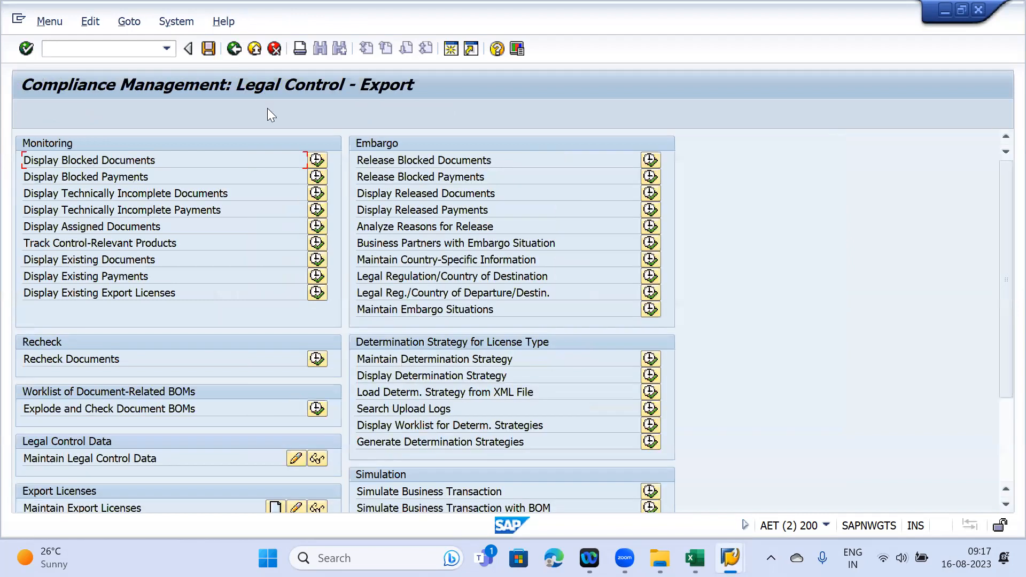
pyautogui.click(650, 376)
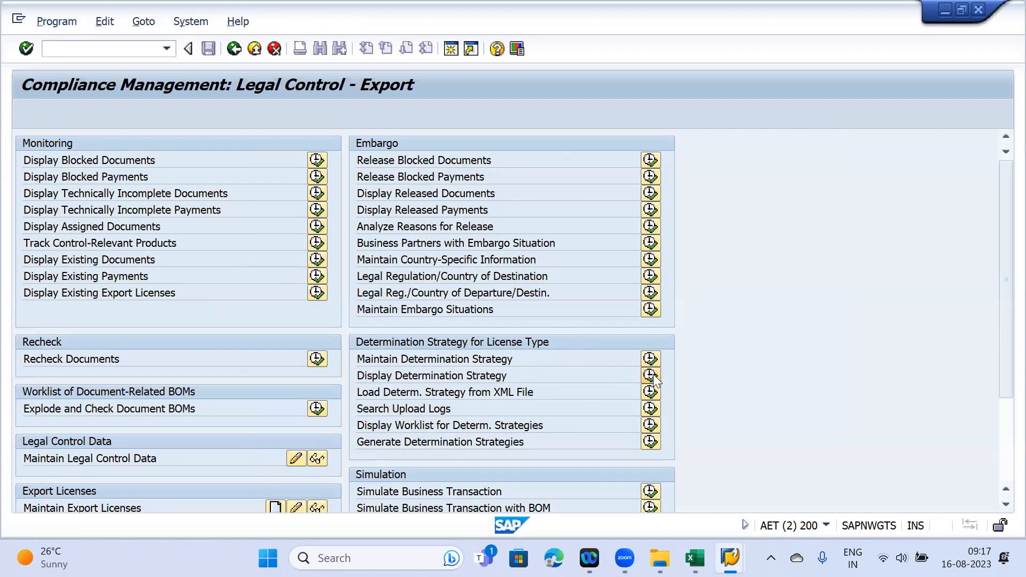
pyautogui.click(264, 209)
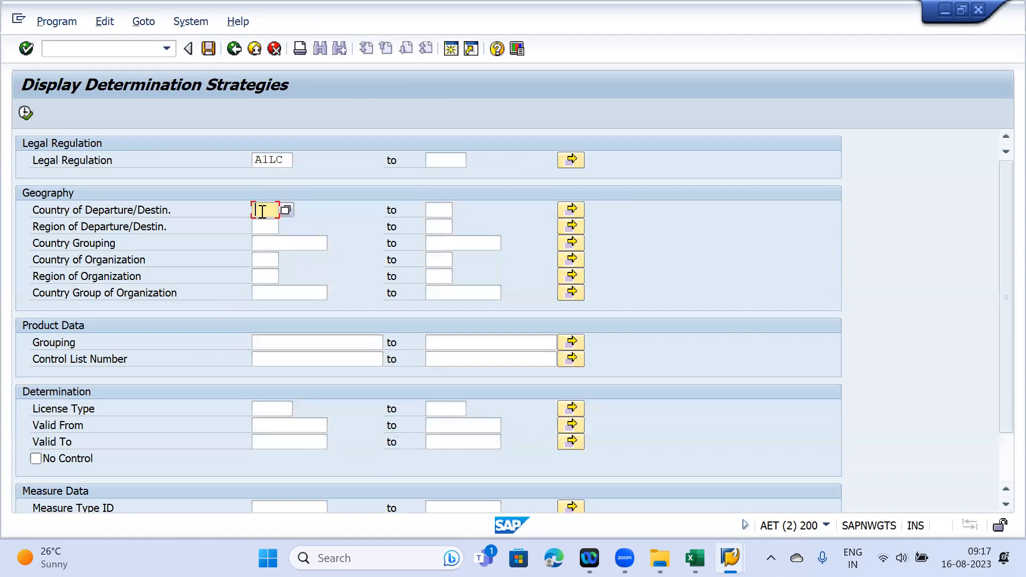
pyautogui.click(268, 222)
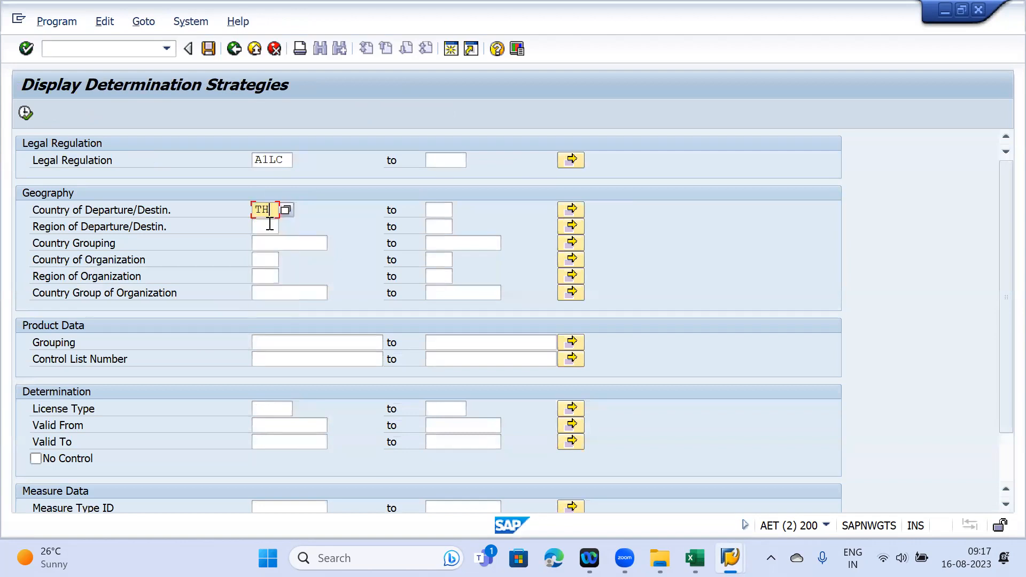
pyautogui.click(263, 407)
pyautogui.write('L1')
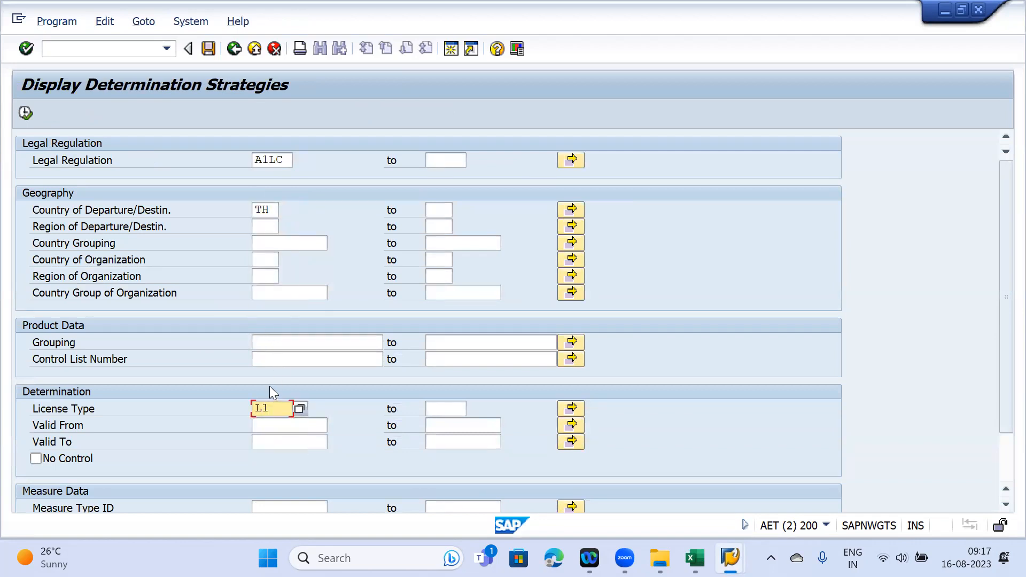
# - Add control number 50065575, execute, and check the single valid A1LC rule
pyautogui.click(284, 358)
pyautogui.write('50065575')
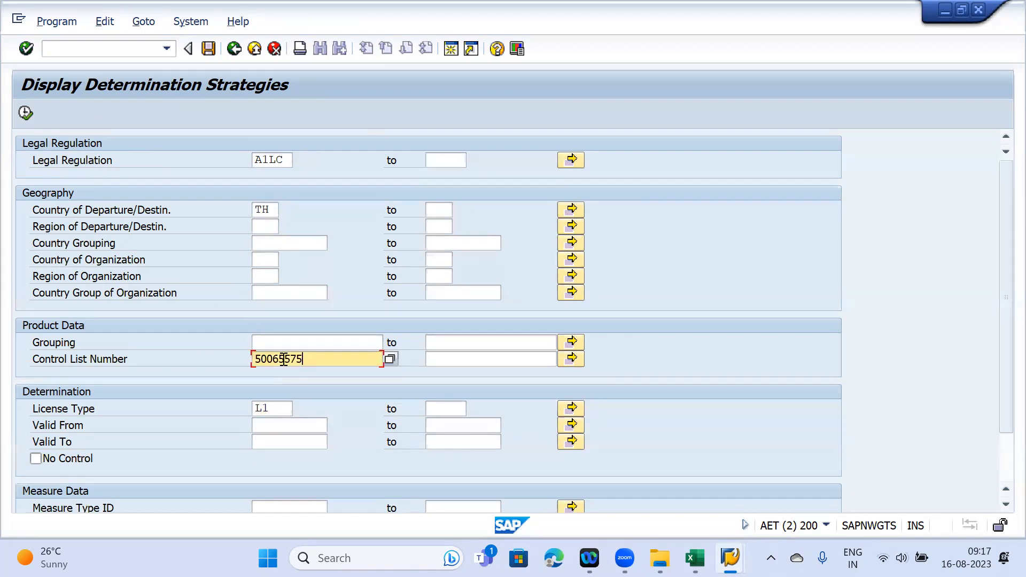
pyautogui.click(25, 113)
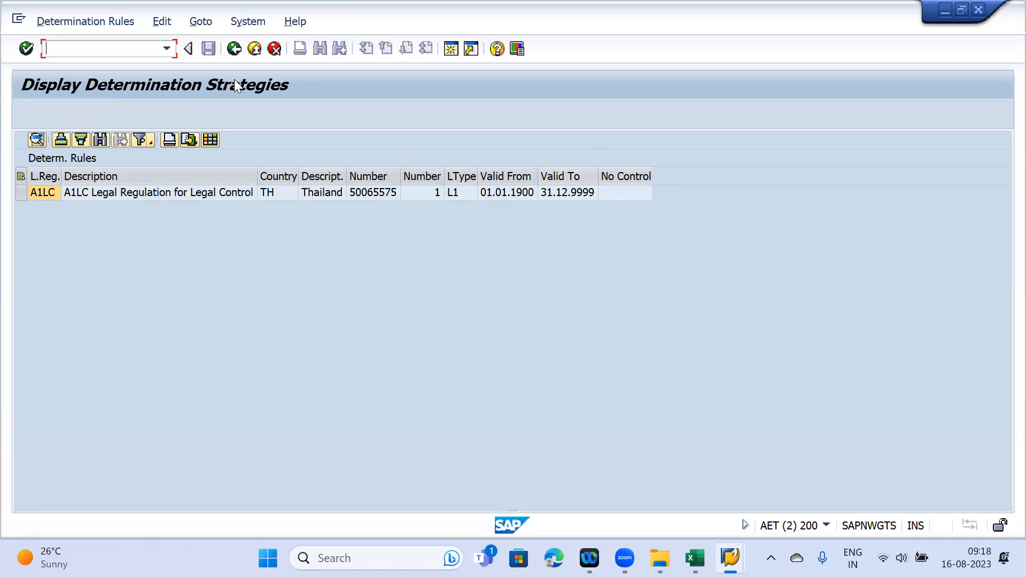
pyautogui.click(373, 194)
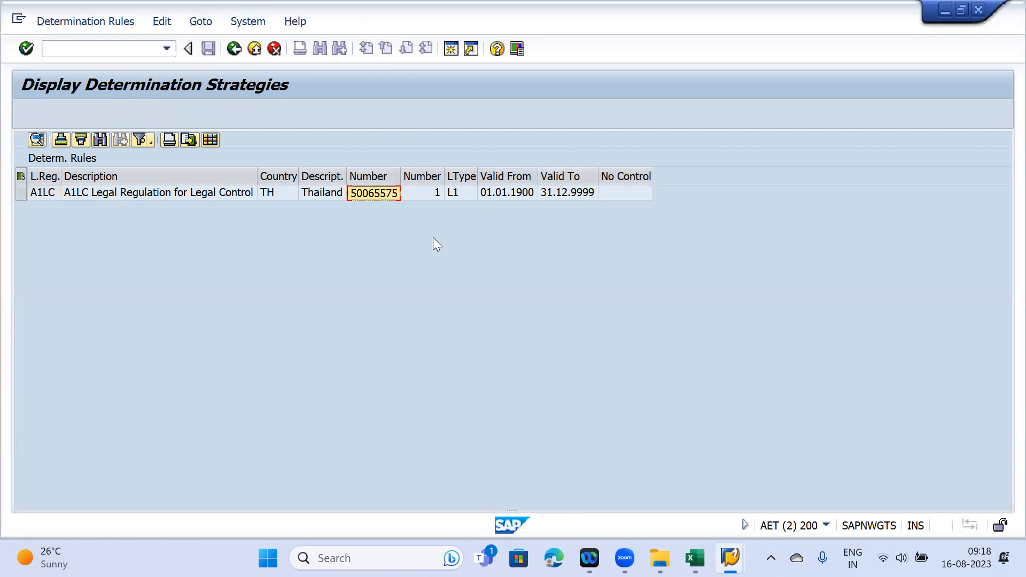
pyautogui.moveTo(730, 558)
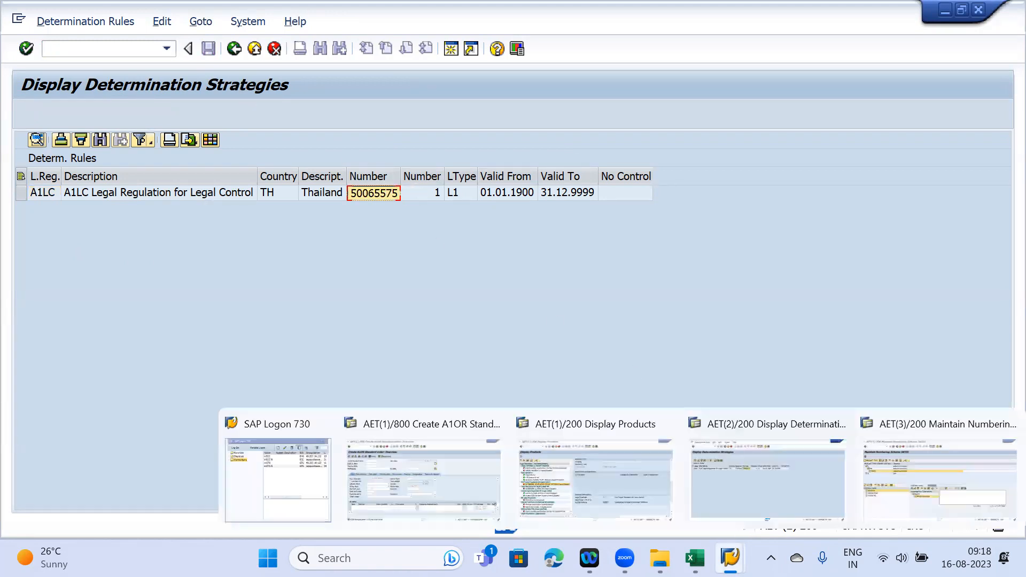
pyautogui.click(608, 455)
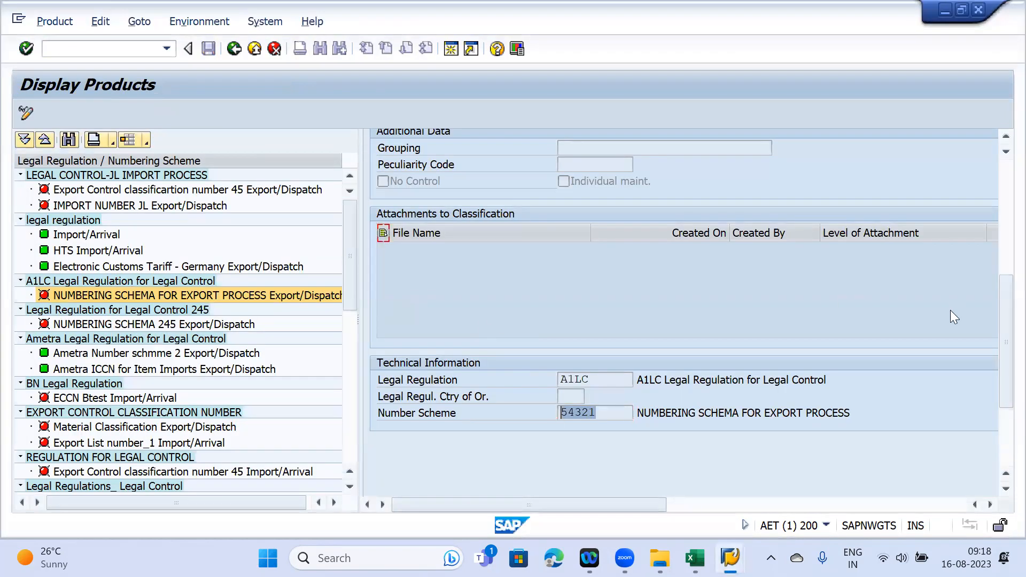
# - Select the A1LC numbering scheme and switch product 50066008 into change mode
pyautogui.moveTo(1000, 331); pyautogui.dragTo(1004, 217)
pyautogui.click(69, 297)
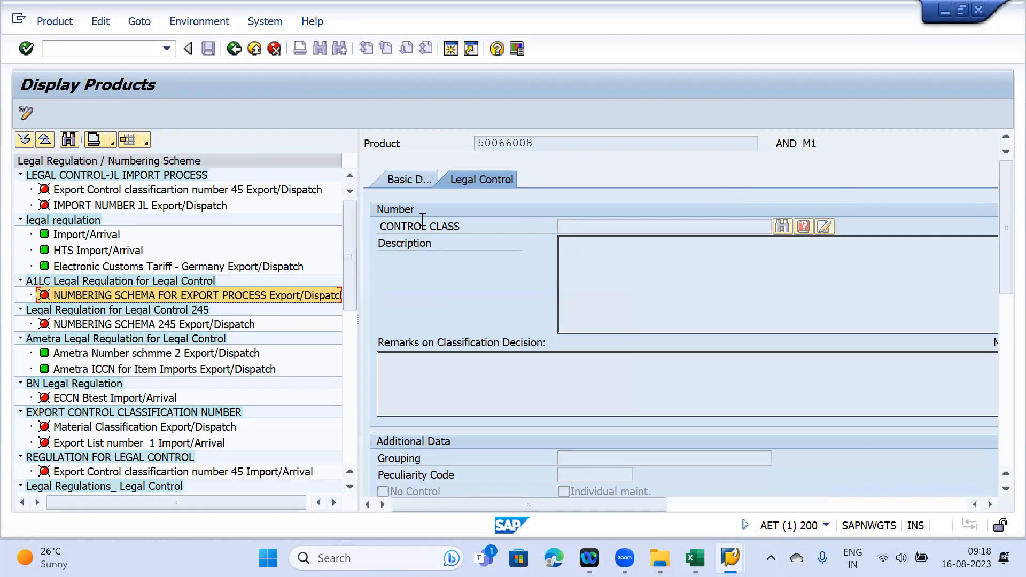
pyautogui.moveTo(730, 558)
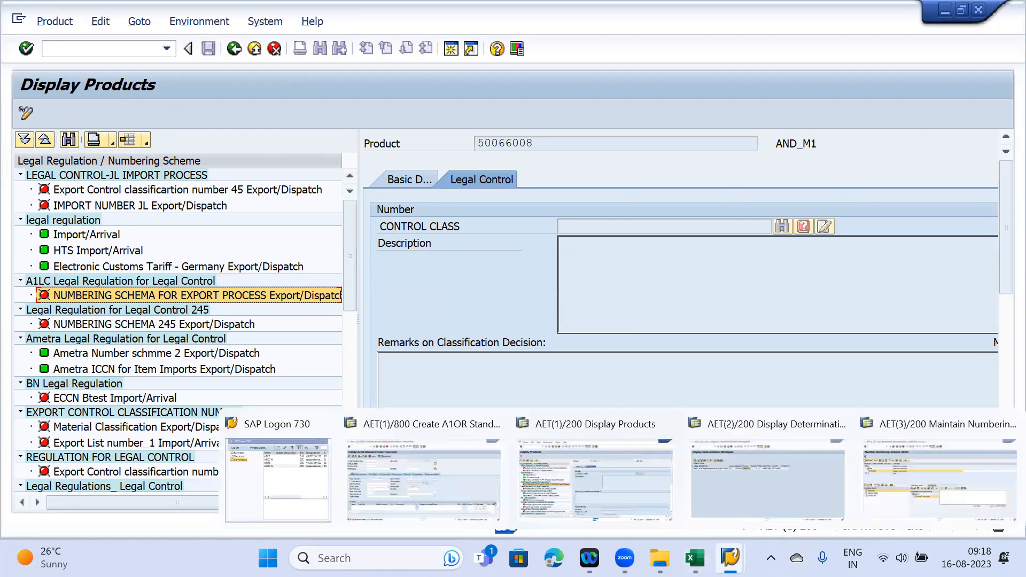
pyautogui.click(579, 493)
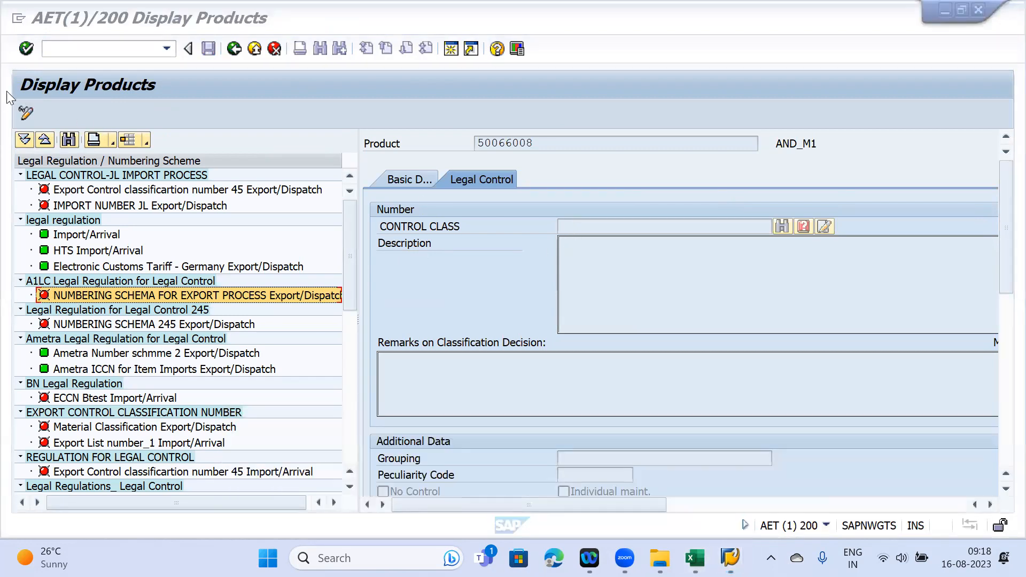
pyautogui.click(25, 112)
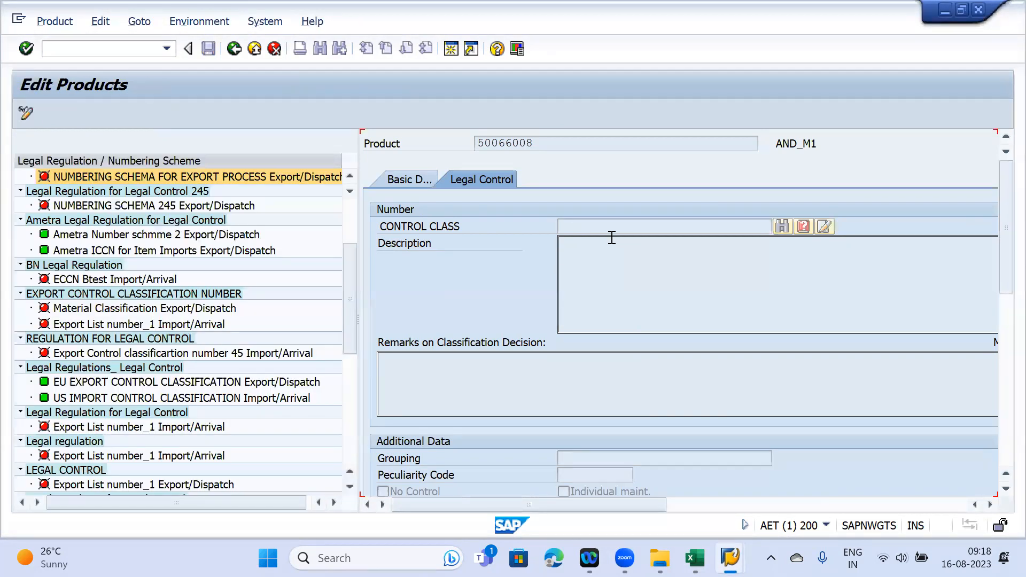
pyautogui.scroll(-2, 92, 308)
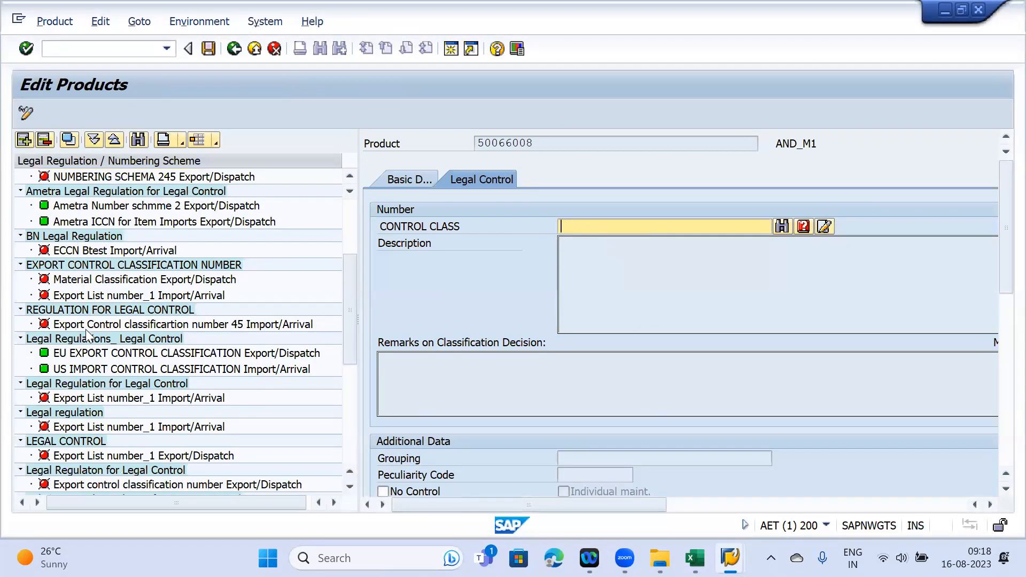
pyautogui.scroll(2, 86, 329)
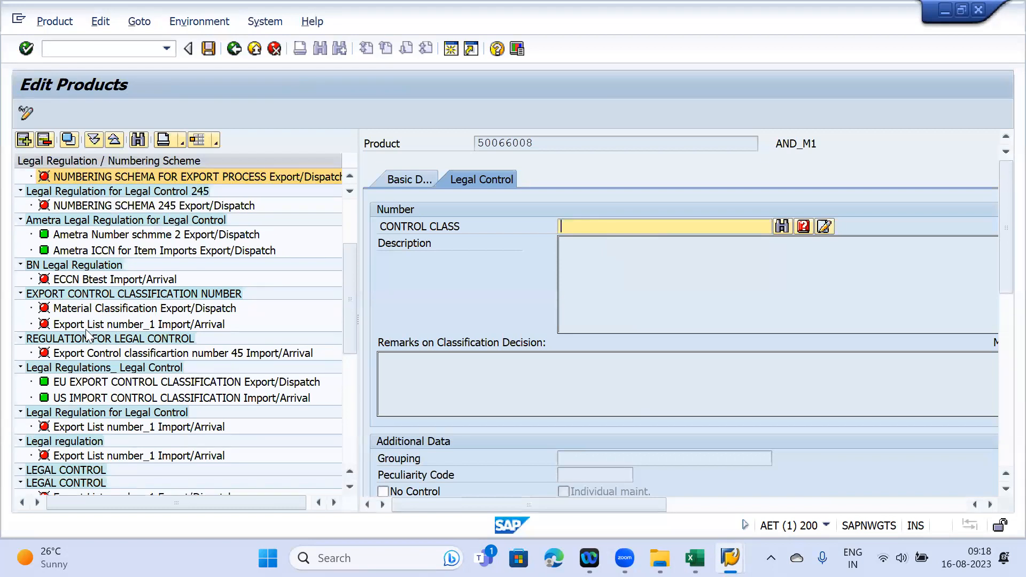
pyautogui.scroll(-7, 86, 329)
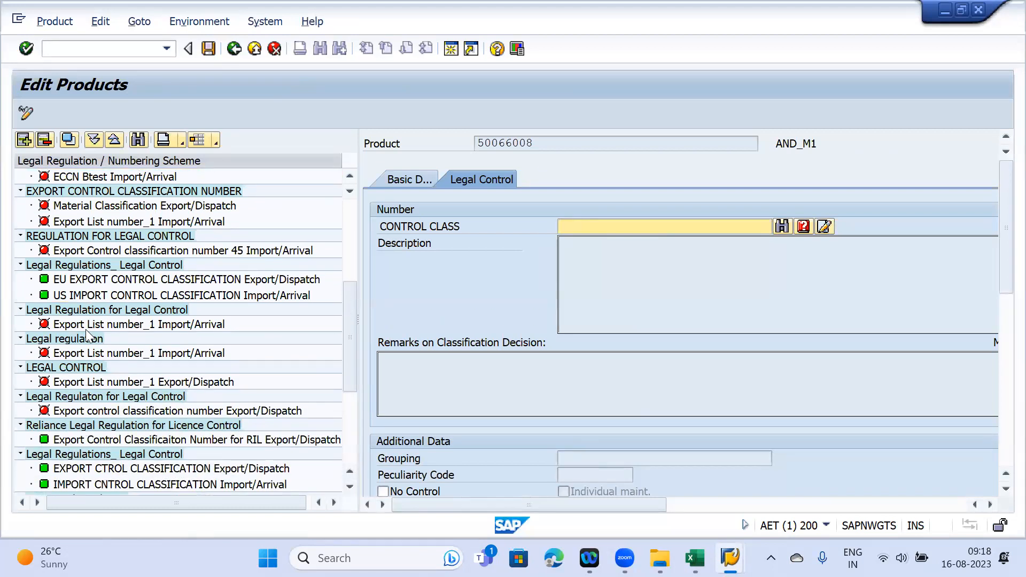
pyautogui.scroll(-9, 85, 329)
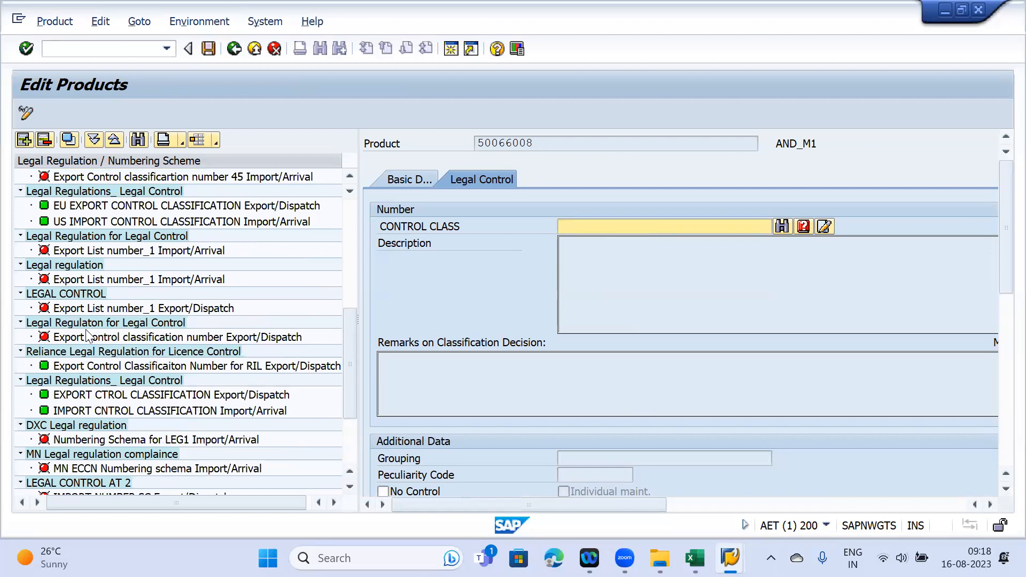
pyautogui.scroll(20, 85, 336)
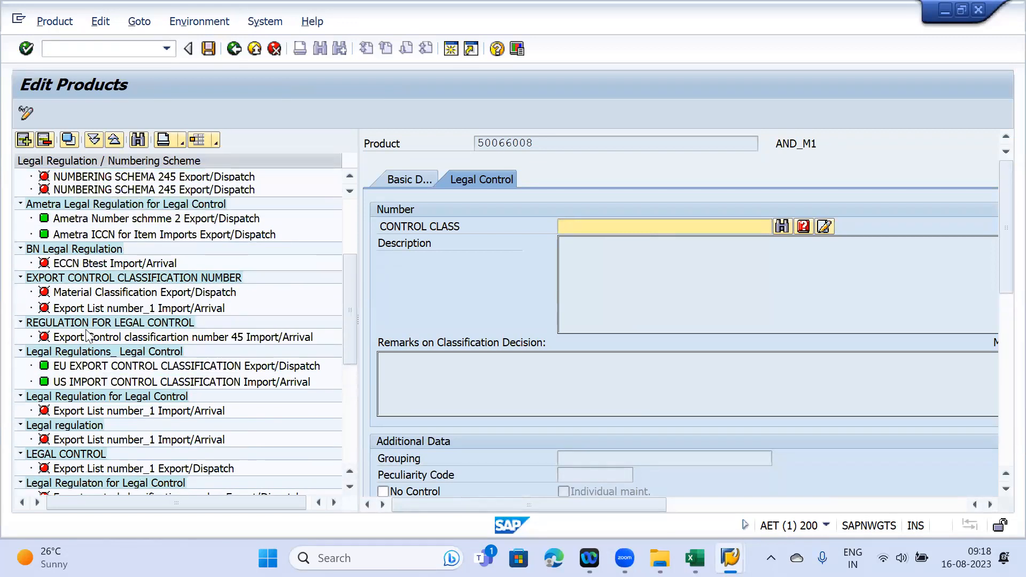
pyautogui.scroll(1, 87, 334)
# - Enter control class 50065575, save the product, and return to the customs document
pyautogui.click(582, 220)
pyautogui.write('50065575')
pyautogui.press('Return')
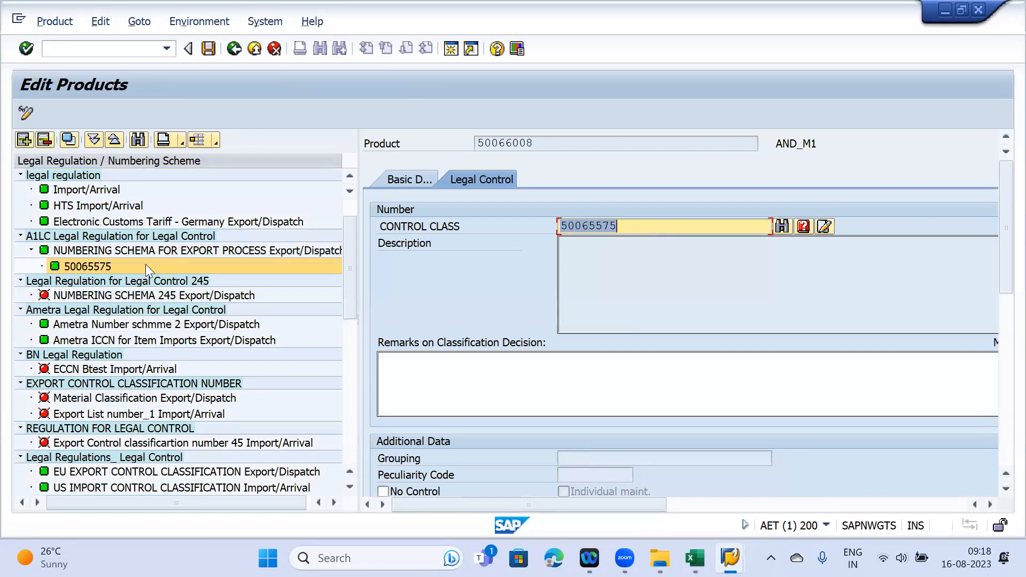
pyautogui.hotkey('ctrl', 's')
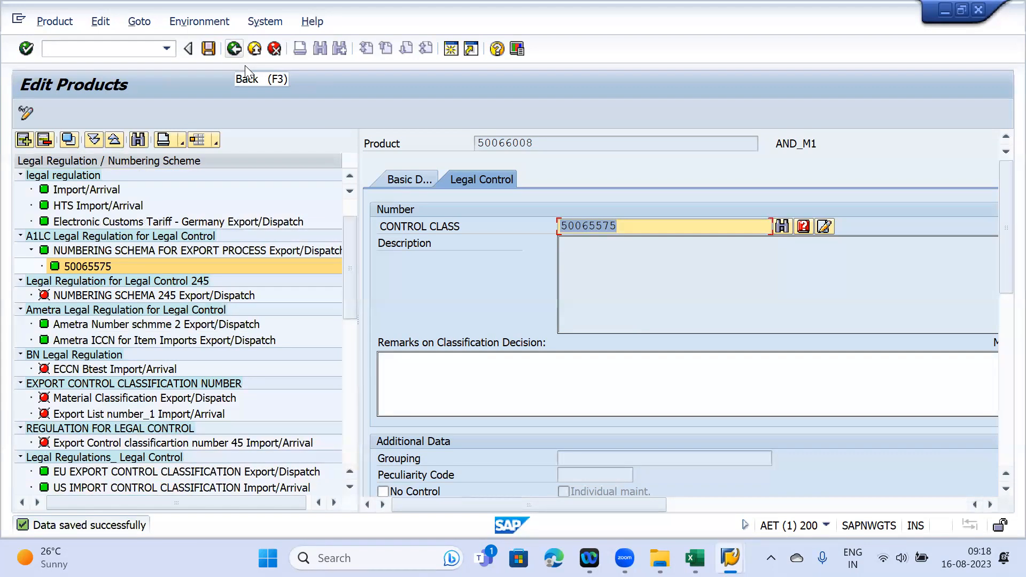
pyautogui.press('F3')
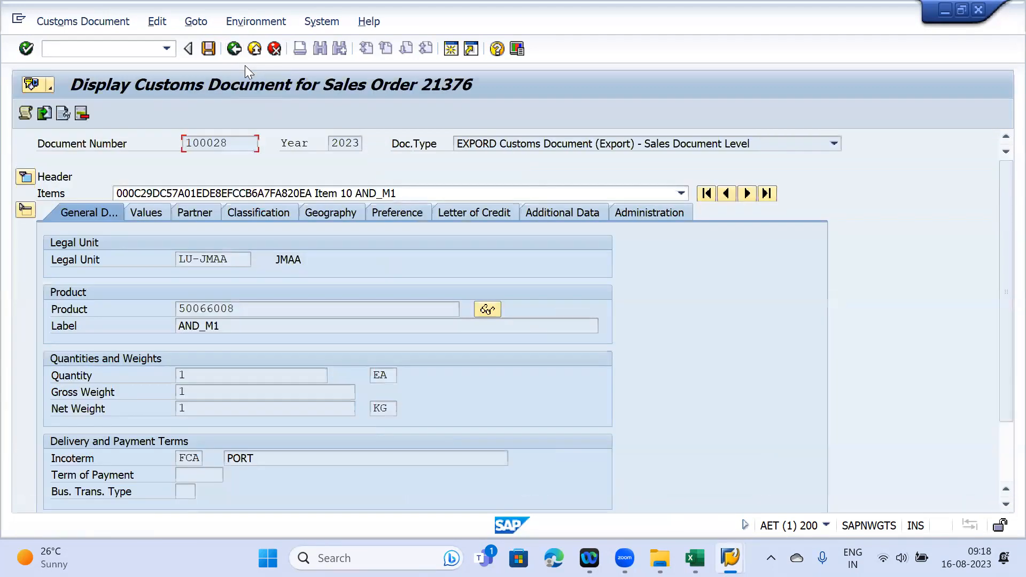
# - Recheck export customs documents for reference number 21376 with the check log displayed
pyautogui.press('F3')
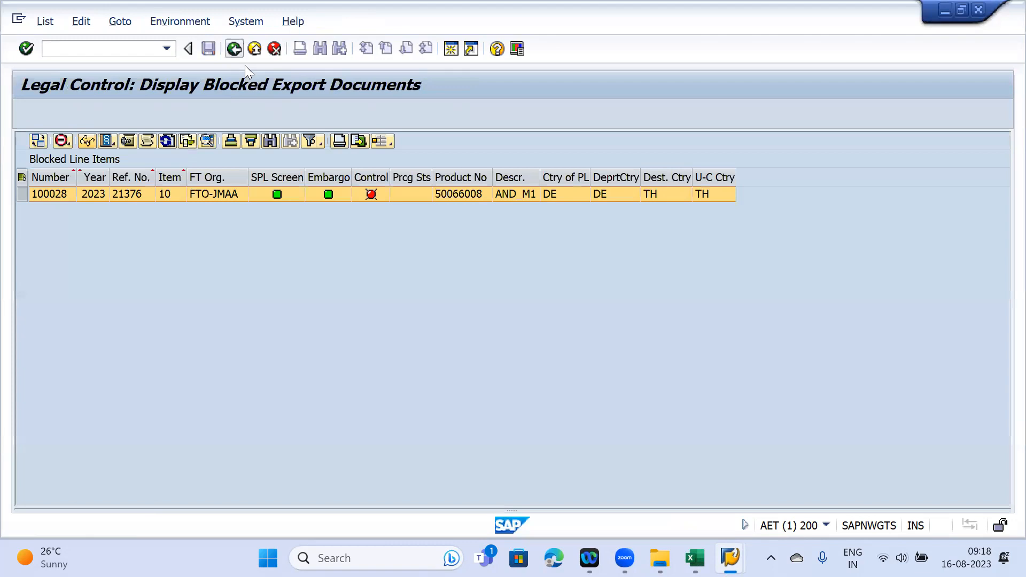
pyautogui.press('F3')
pyautogui.press('F3')
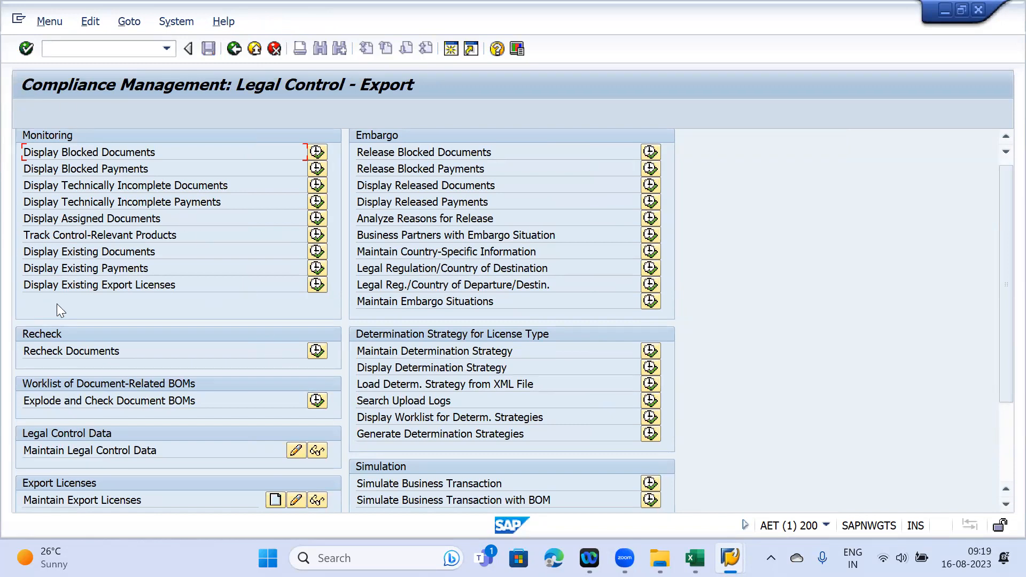
pyautogui.click(320, 353)
pyautogui.click(285, 326)
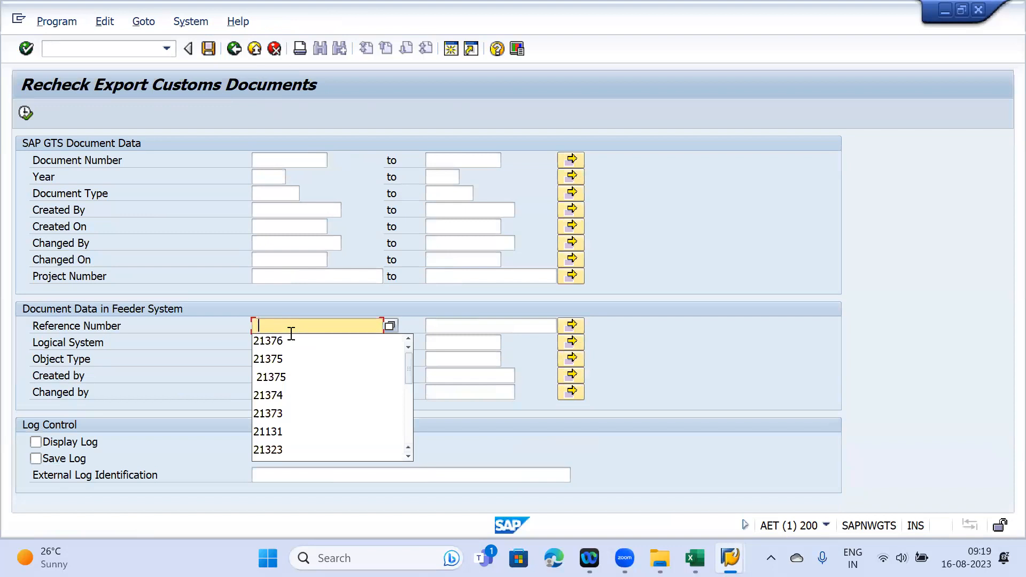
pyautogui.click(292, 337)
pyautogui.click(36, 442)
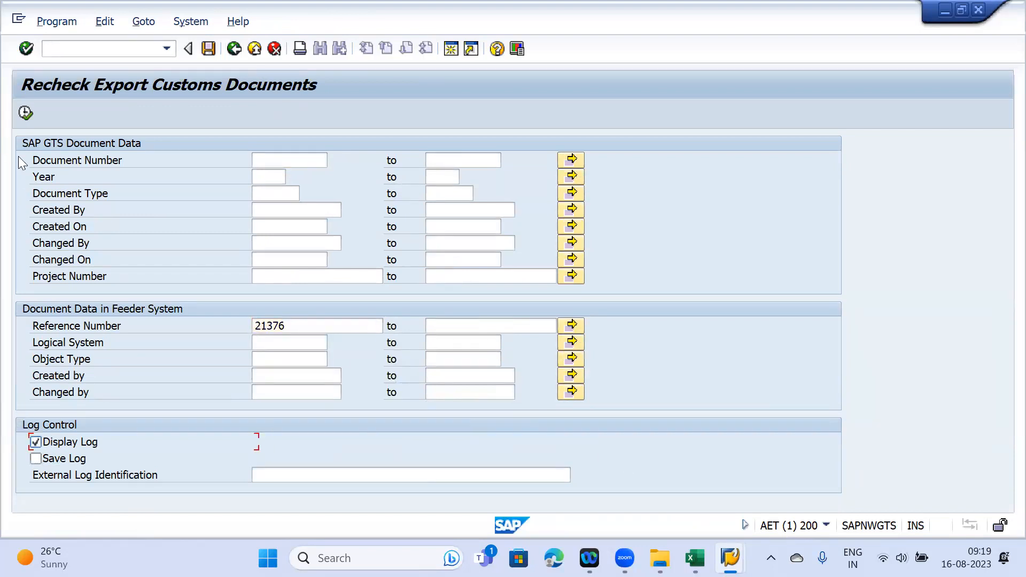
pyautogui.click(25, 114)
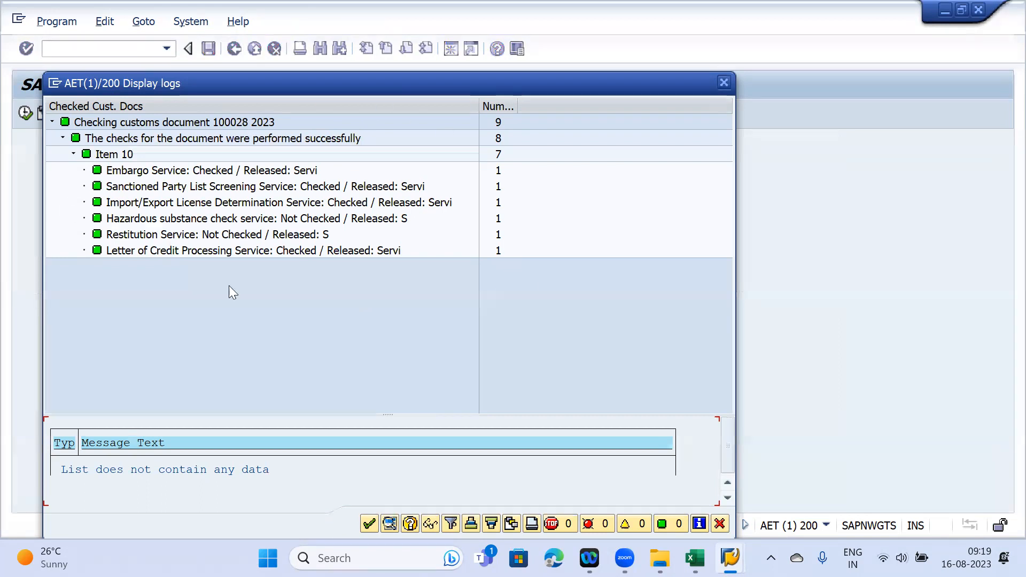
# - Close the check log and review the A1LC determination rule with licence type L1
pyautogui.click(723, 84)
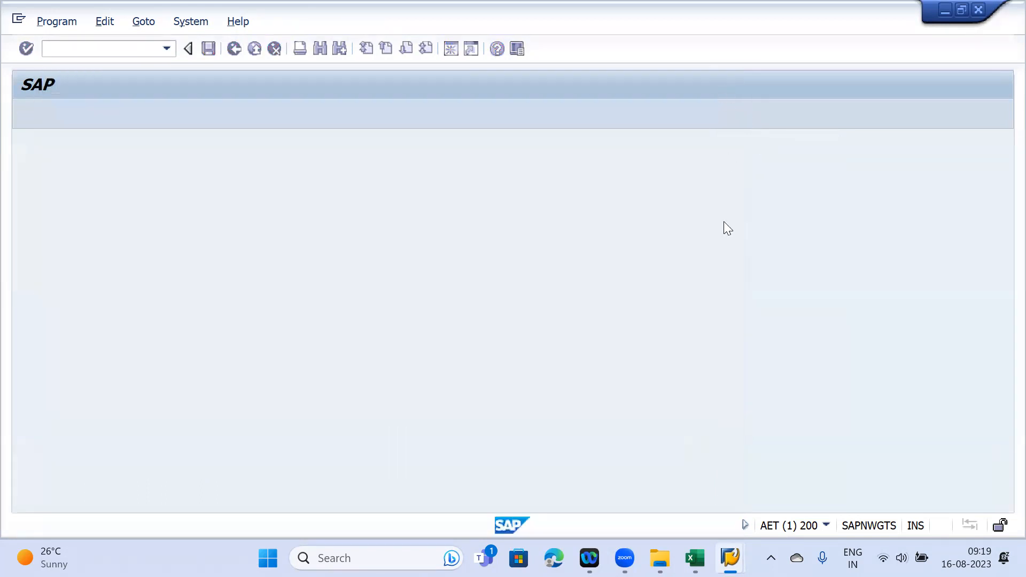
pyautogui.moveTo(730, 558)
pyautogui.click(769, 470)
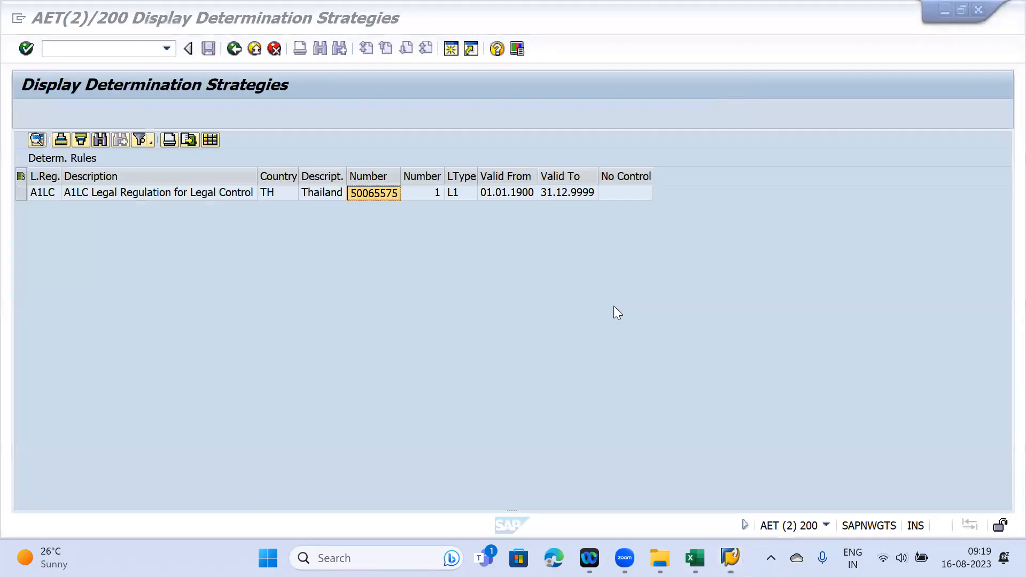
pyautogui.click(453, 191)
pyautogui.click(22, 194)
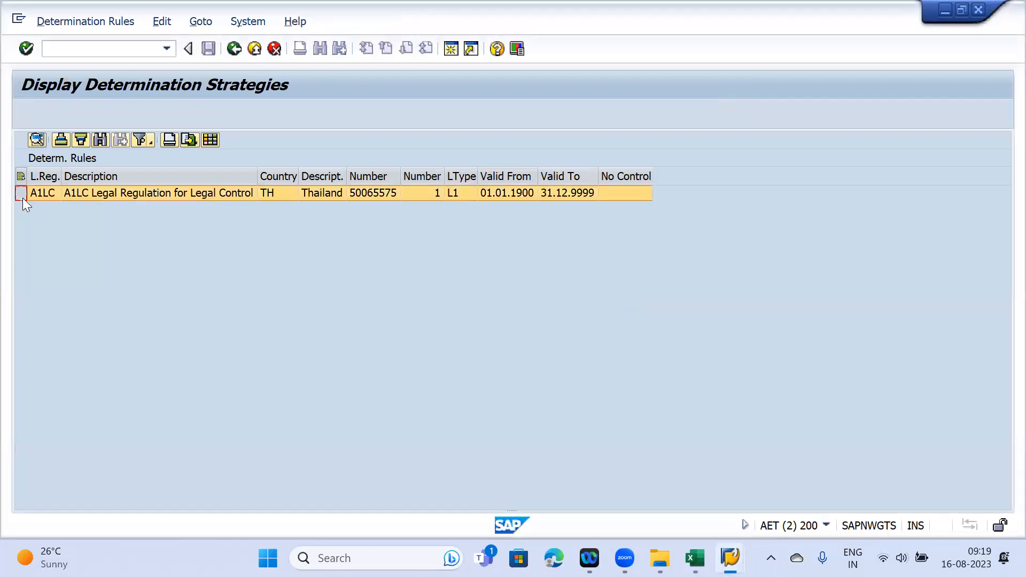
pyautogui.click(460, 190)
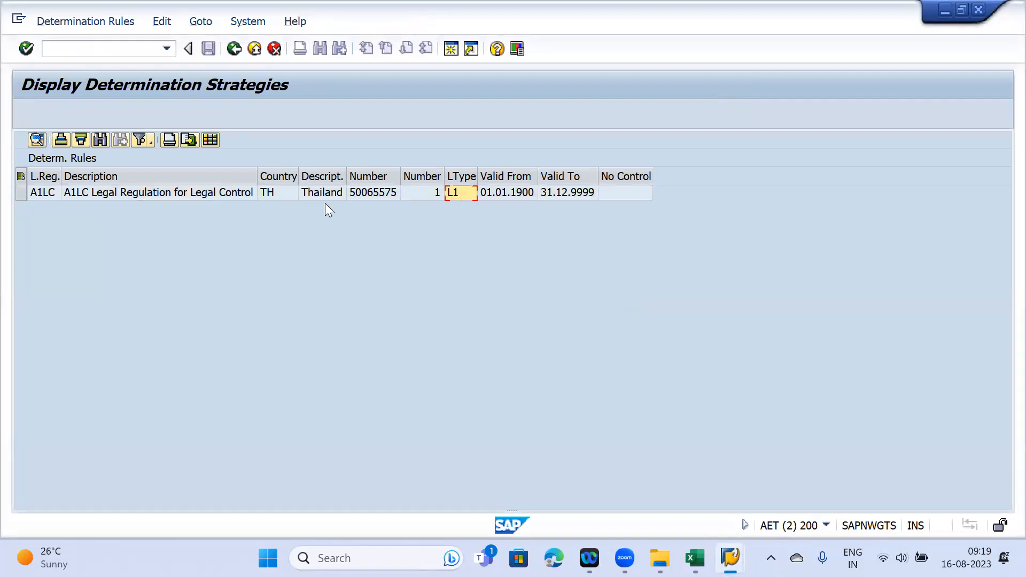
pyautogui.click(30, 194)
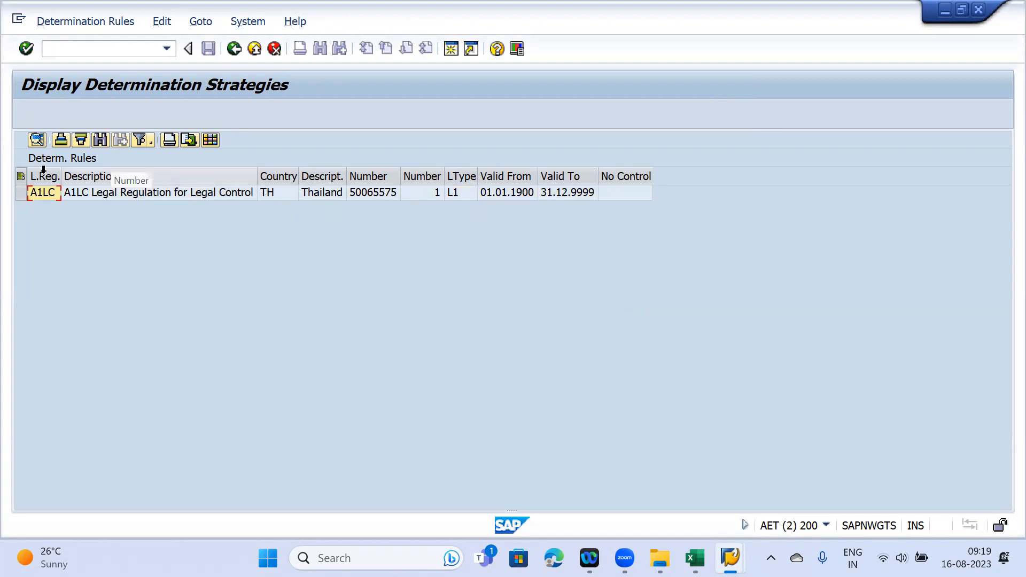
pyautogui.click(21, 193)
pyautogui.click(458, 194)
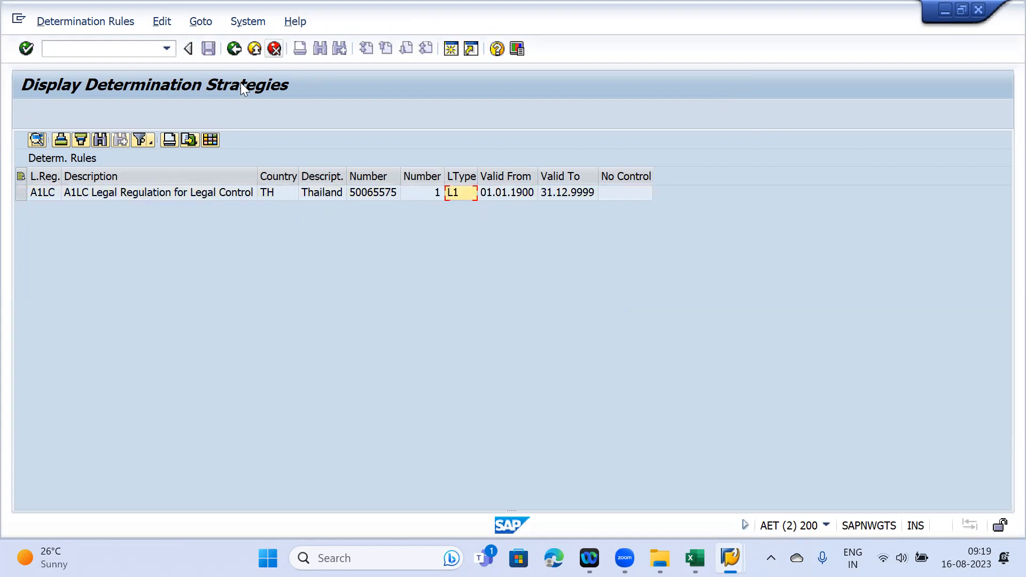
# - Open a new session with the /o command and Generate
pyautogui.click(233, 50)
pyautogui.write('/o')
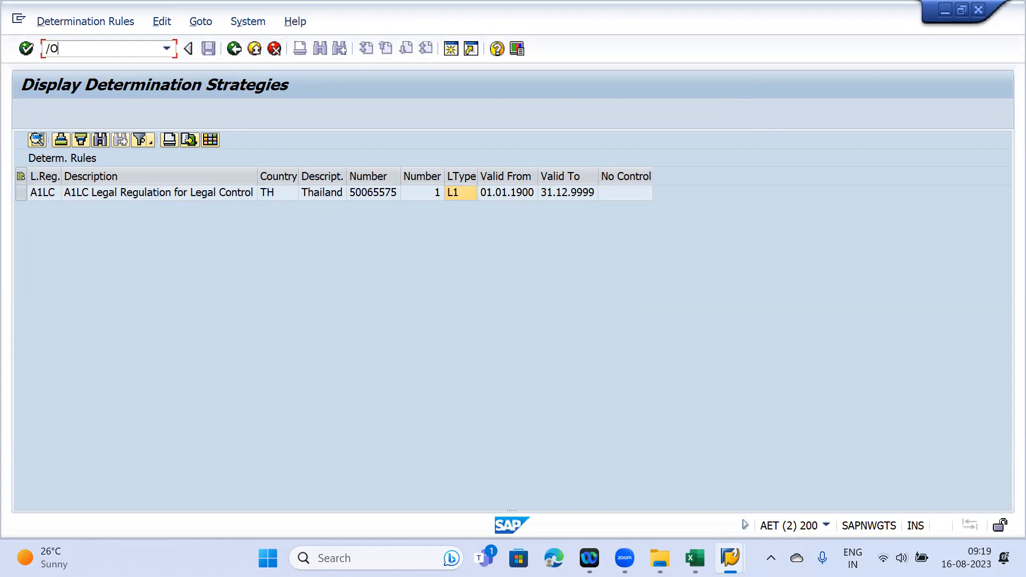
pyautogui.press('Return')
pyautogui.click(303, 353)
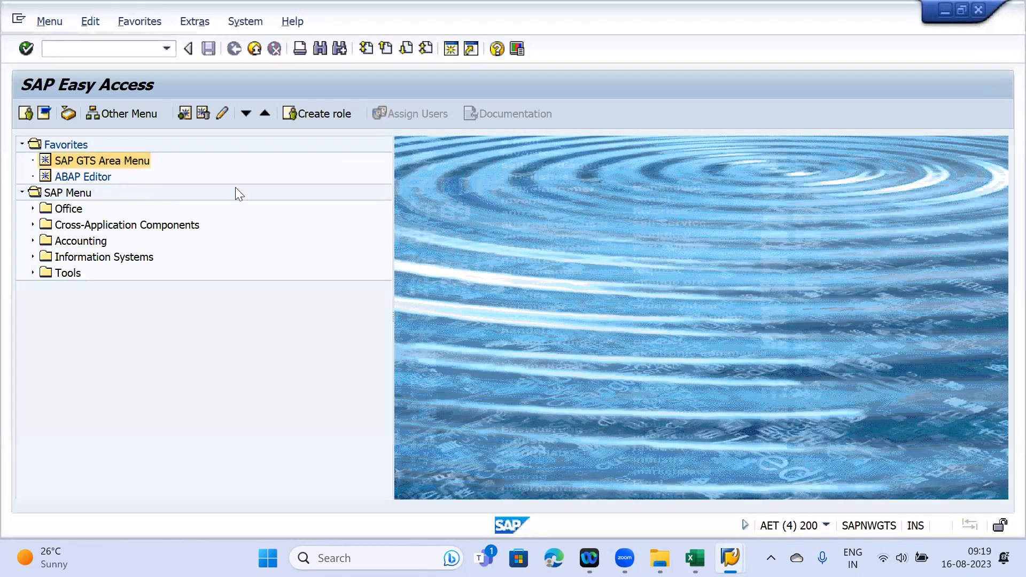
# - Open L1 product licence 539 for editing under Maintain Export Licenses
pyautogui.click(256, 192)
pyautogui.scroll(-3, 283, 326)
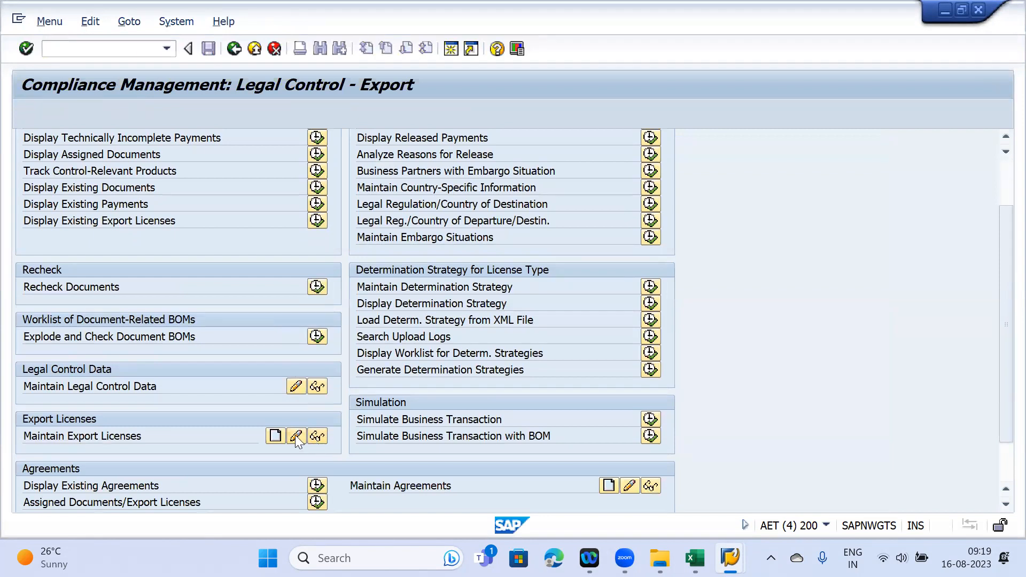
pyautogui.click(295, 435)
pyautogui.click(262, 160)
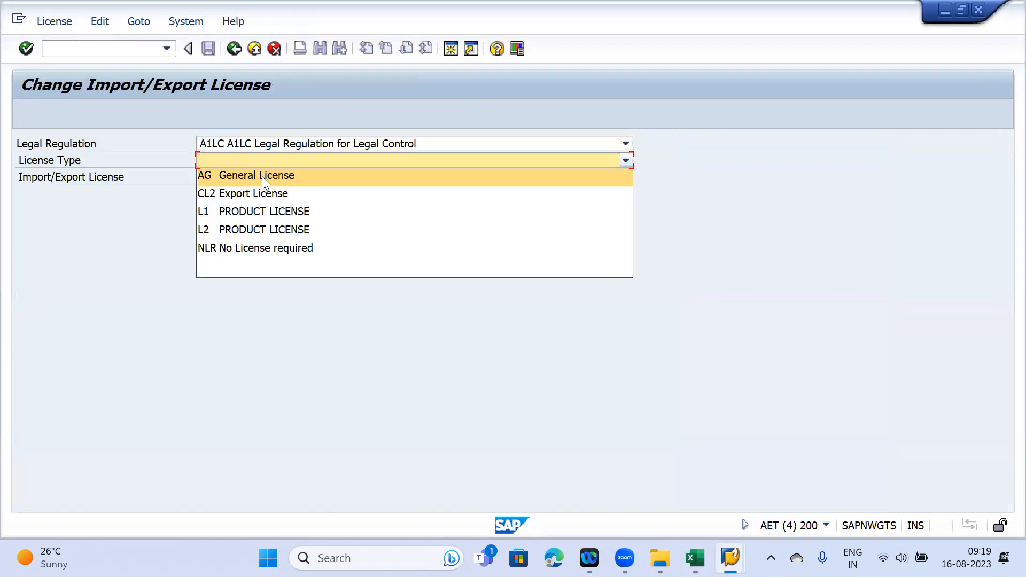
pyautogui.click(262, 212)
pyautogui.click(351, 175)
pyautogui.click(607, 437)
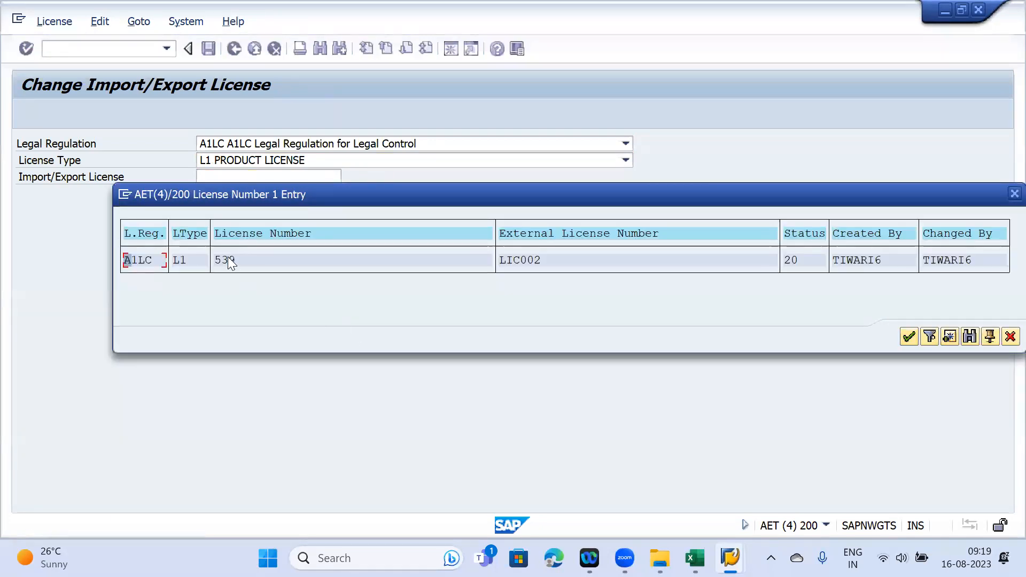
pyautogui.doubleClick(228, 256)
pyautogui.press('Return')
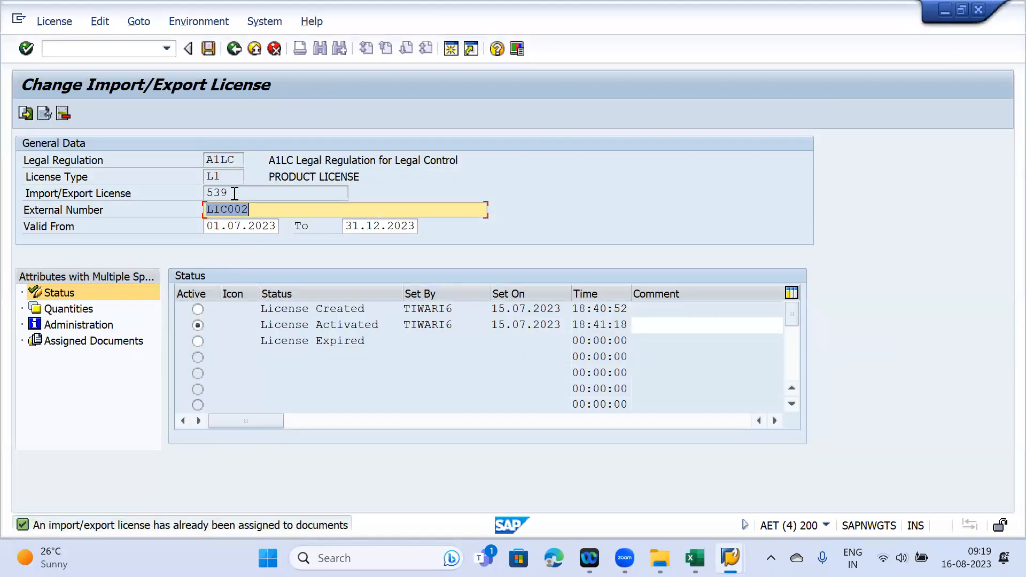
# - Find 21376 among the licence's assigned documents, then confirm reference 21376 on the recheck screen
pyautogui.click(75, 342)
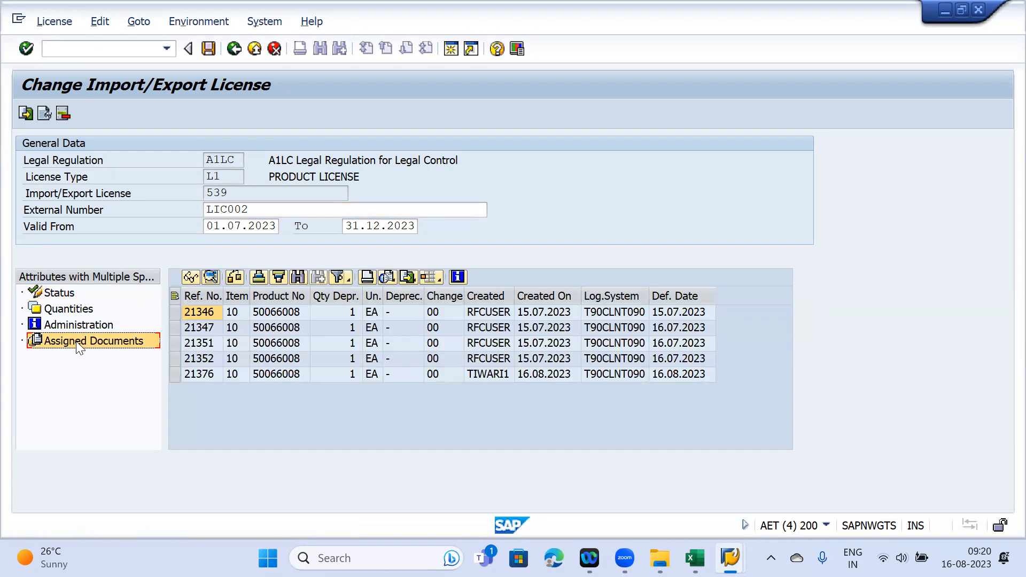
pyautogui.click(176, 375)
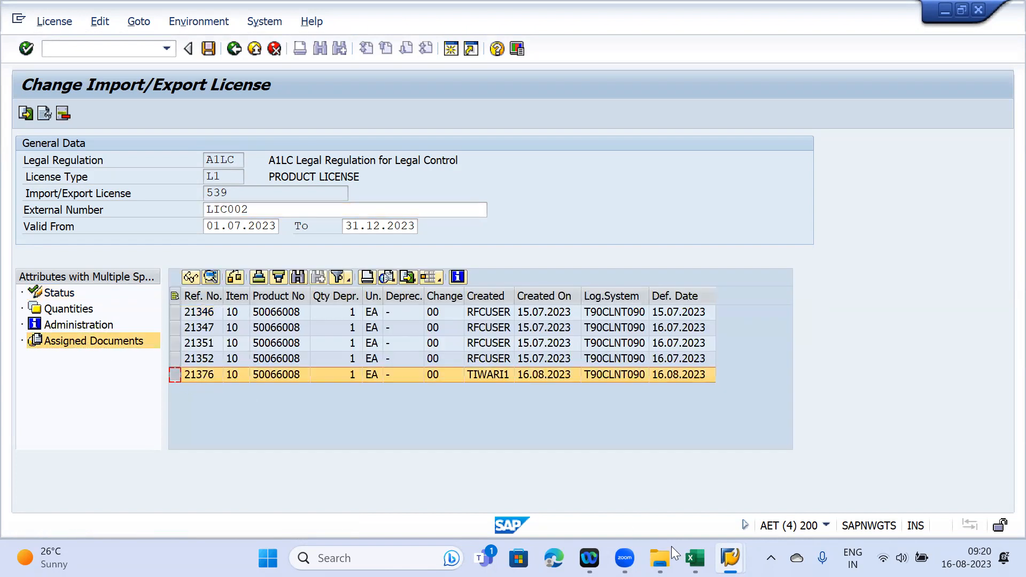
pyautogui.moveTo(730, 558)
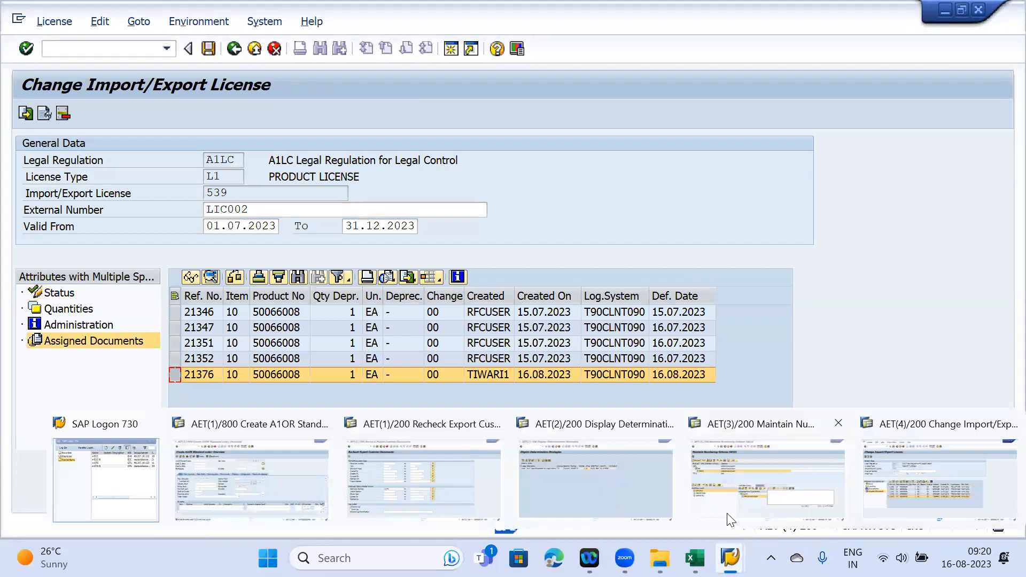
pyautogui.click(397, 472)
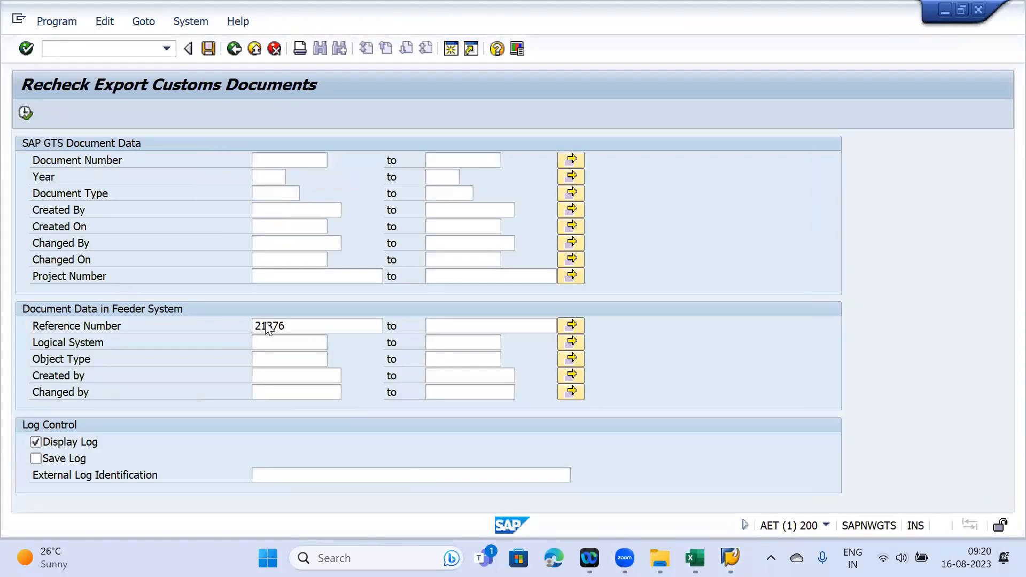
pyautogui.doubleClick(297, 323)
pyautogui.click(274, 324)
pyautogui.moveTo(274, 323); pyautogui.dragTo(232, 324)
pyautogui.press('Return')
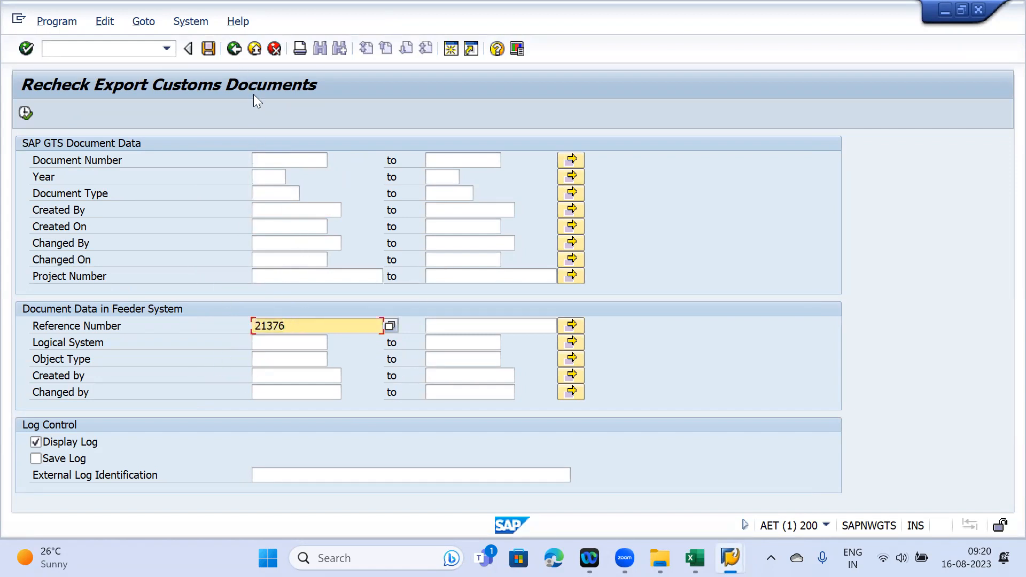
pyautogui.click(234, 49)
# - Switch to the Legal Control - Export cockpit and open the existing export documents selection
pyautogui.moveTo(730, 547)
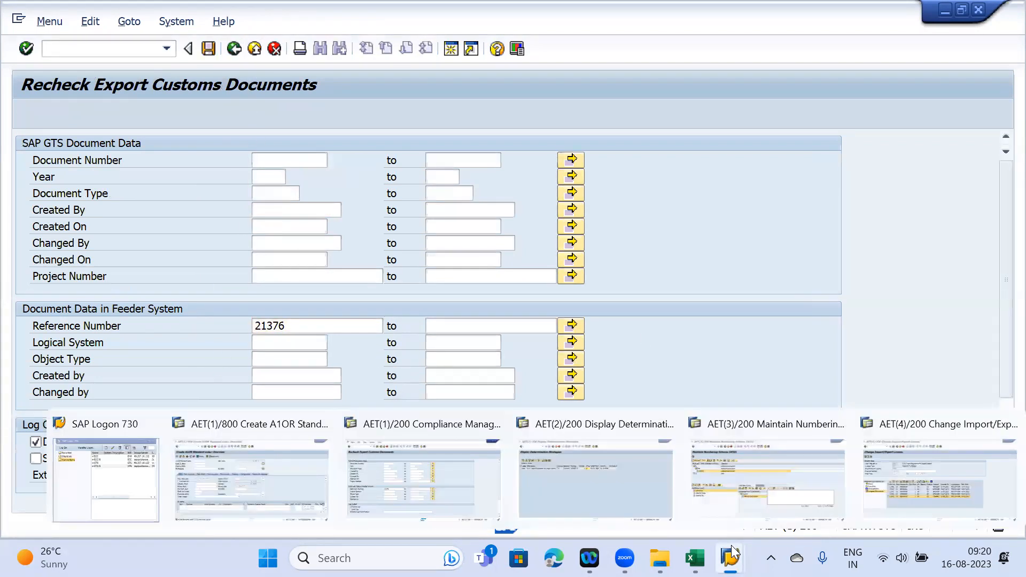
pyautogui.click(930, 475)
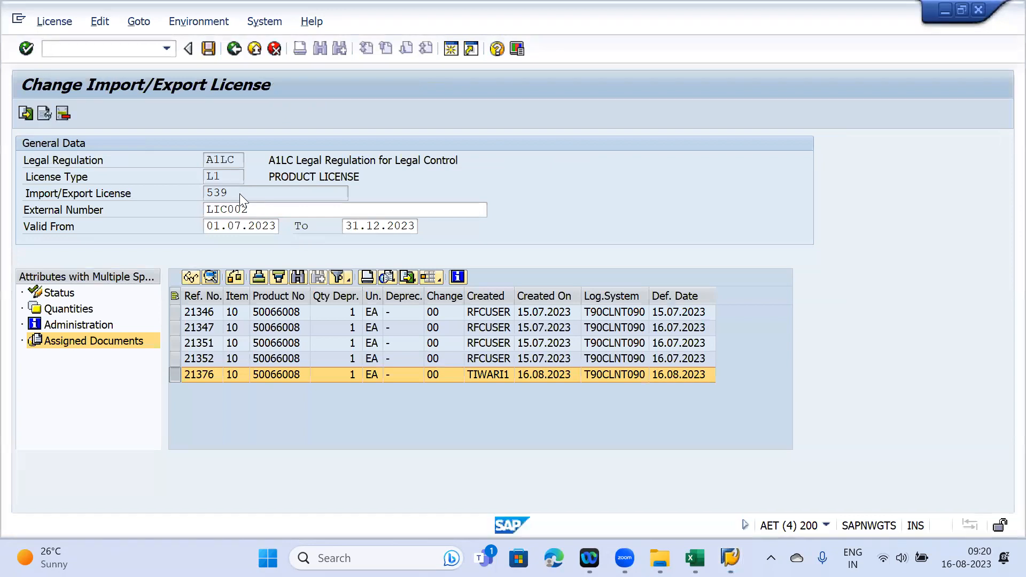
pyautogui.moveTo(731, 558)
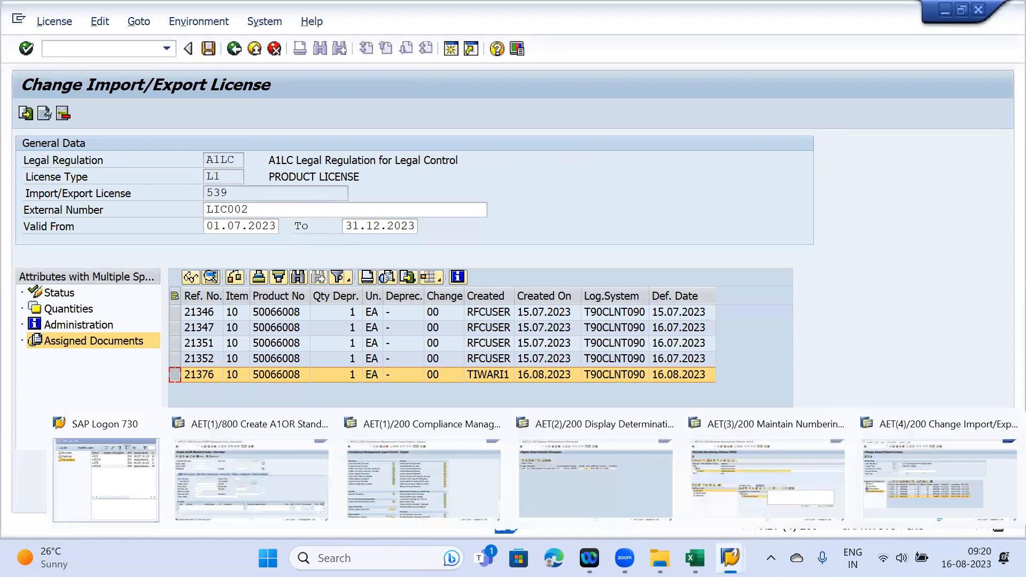
pyautogui.click(403, 484)
pyautogui.click(161, 154)
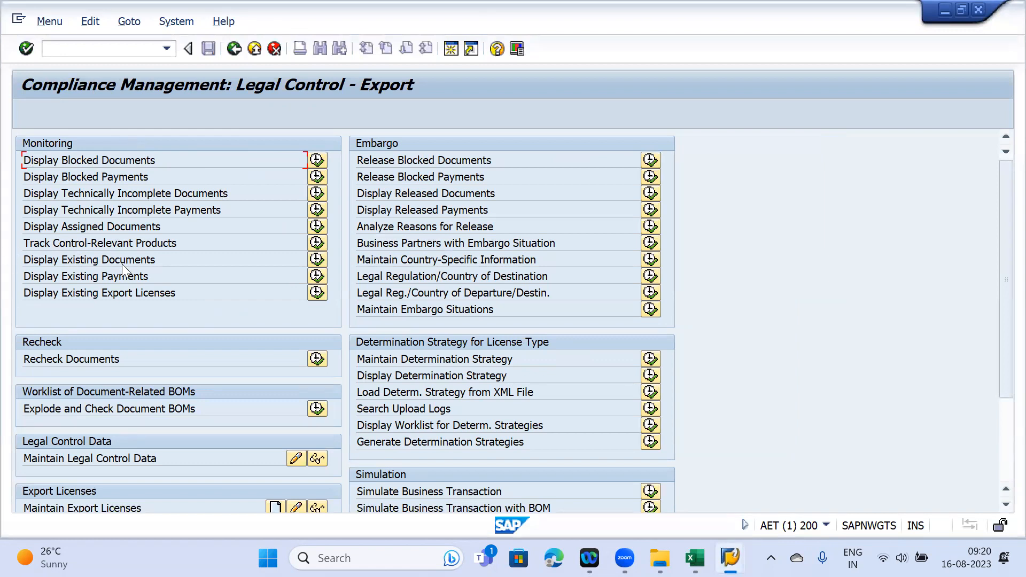
pyautogui.click(316, 261)
# - Run Display Existing Documents for reference 21376 and open its customs document
pyautogui.click(297, 326)
pyautogui.click(295, 341)
pyautogui.click(29, 112)
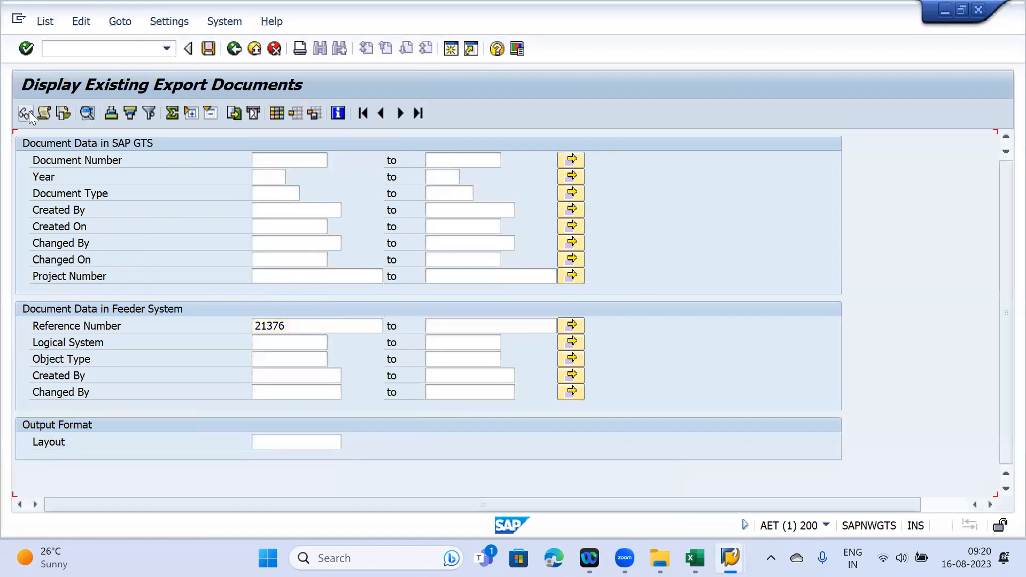
pyautogui.click(27, 114)
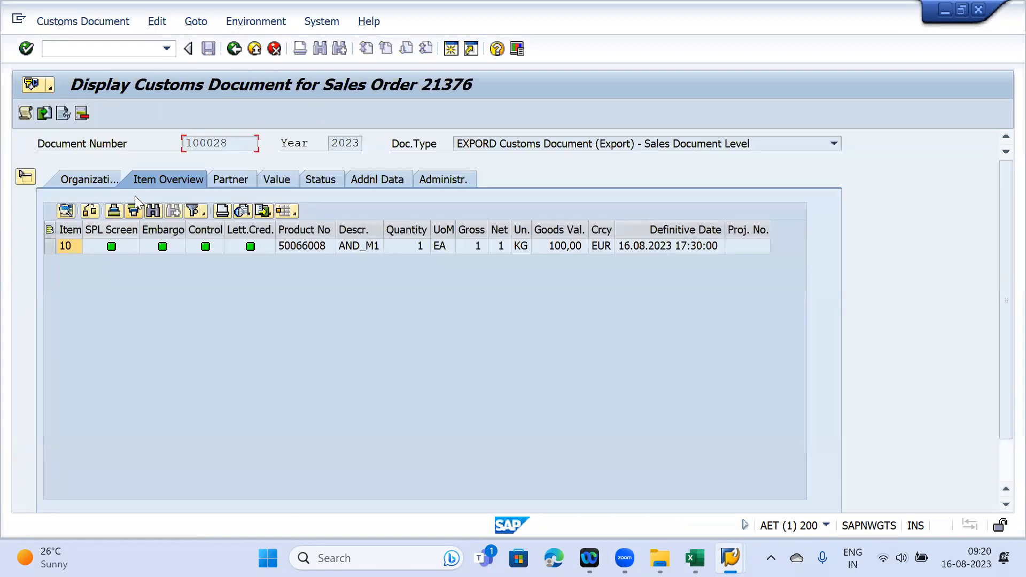
# - In the item's Legal Control Data, select A1LC licence 539 and display it
pyautogui.click(25, 176)
pyautogui.click(25, 210)
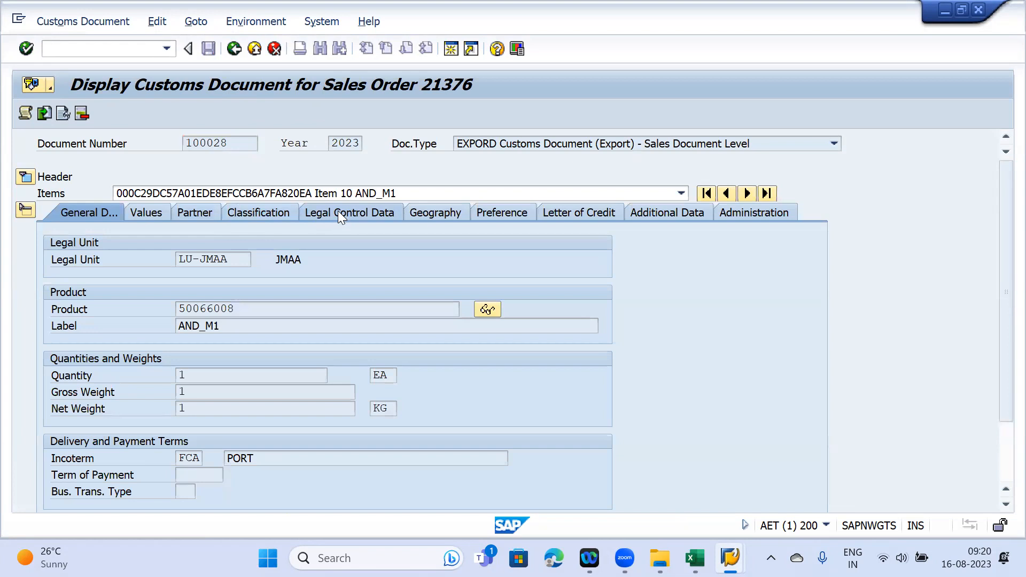
pyautogui.click(338, 210)
pyautogui.click(49, 280)
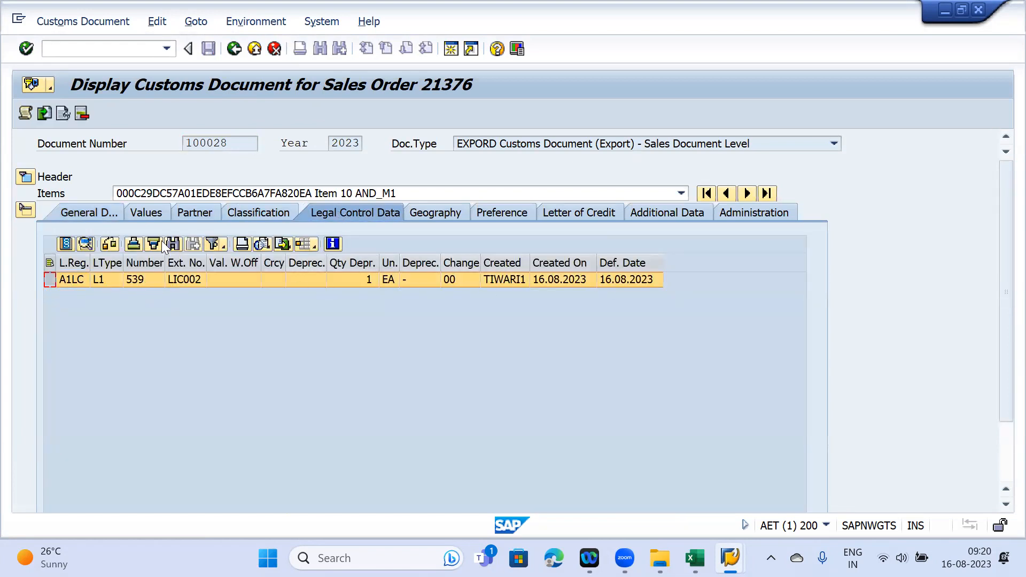
pyautogui.click(65, 243)
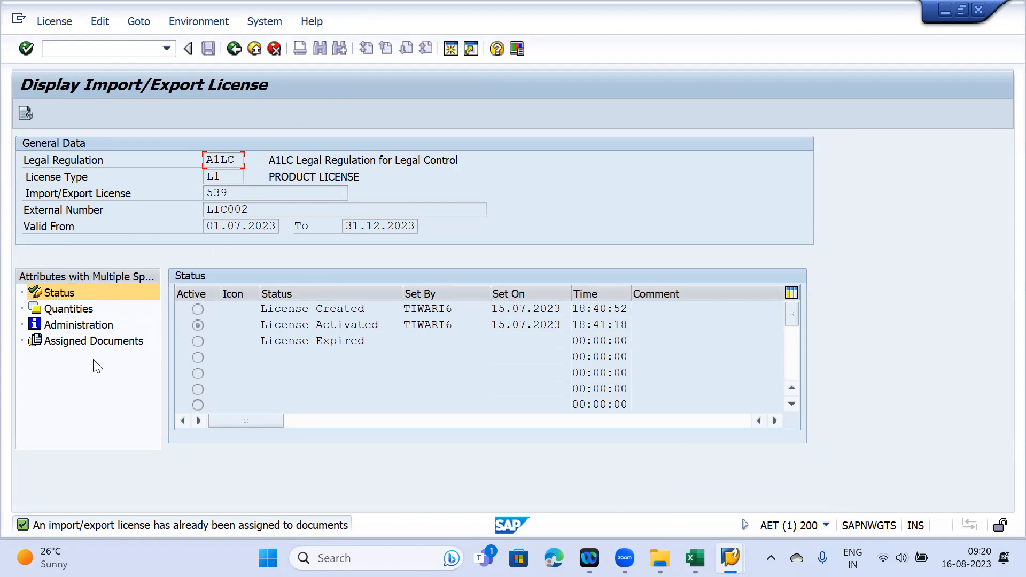
# - Check document 21376 in the assigned list and the quantities: 5 of 100 EA depreciated
pyautogui.click(230, 193)
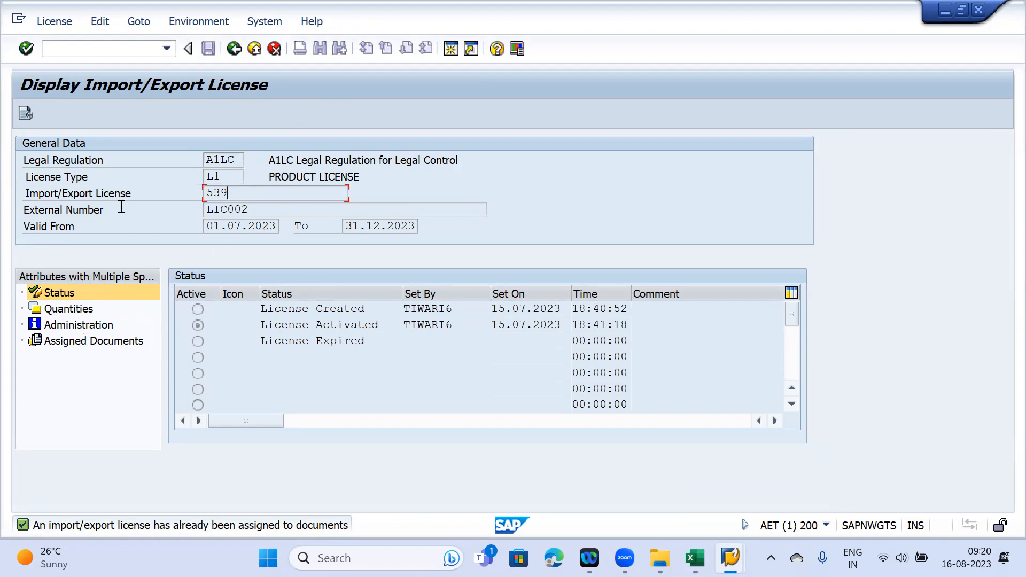
pyautogui.click(83, 342)
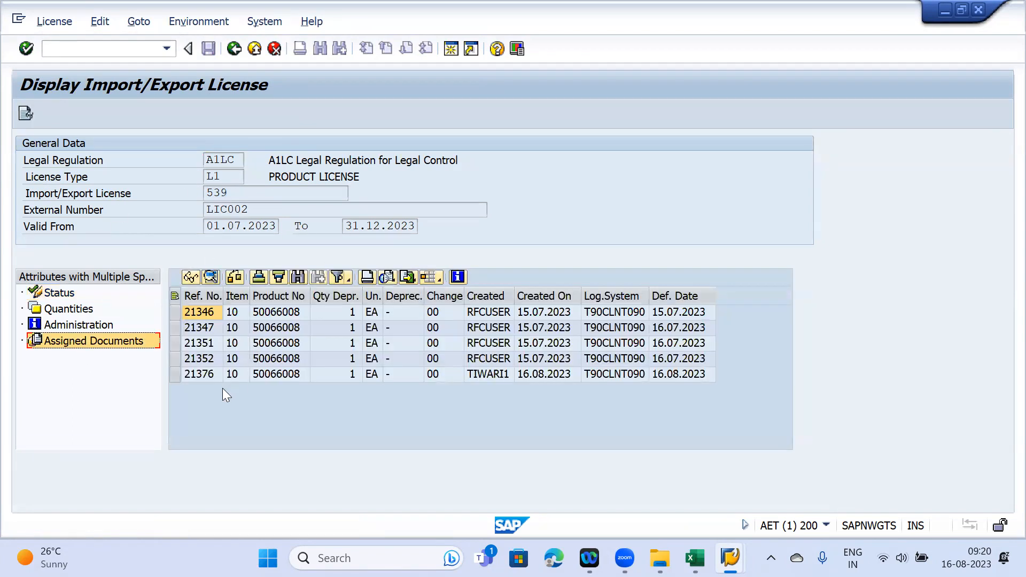
pyautogui.click(175, 375)
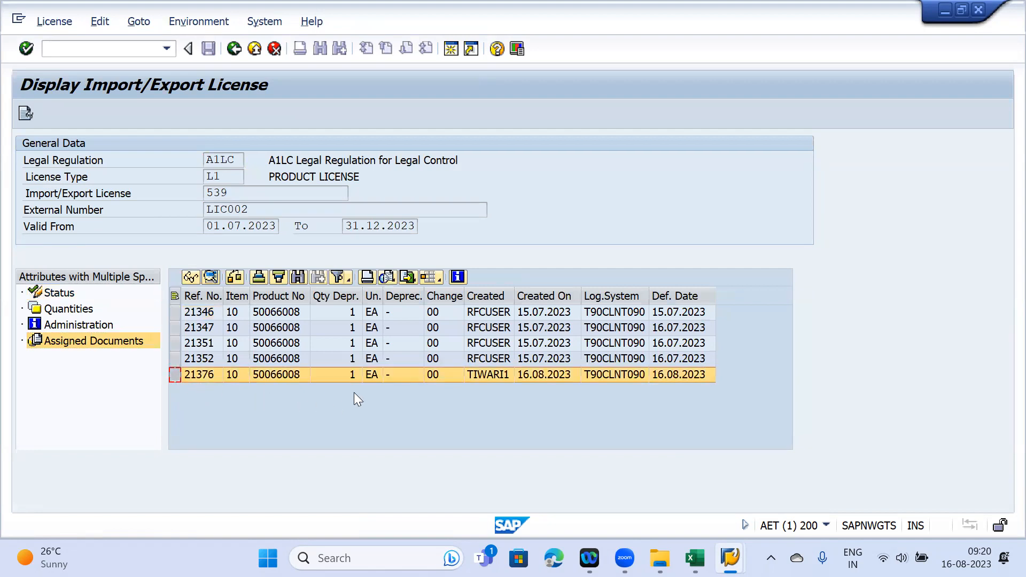
pyautogui.click(342, 375)
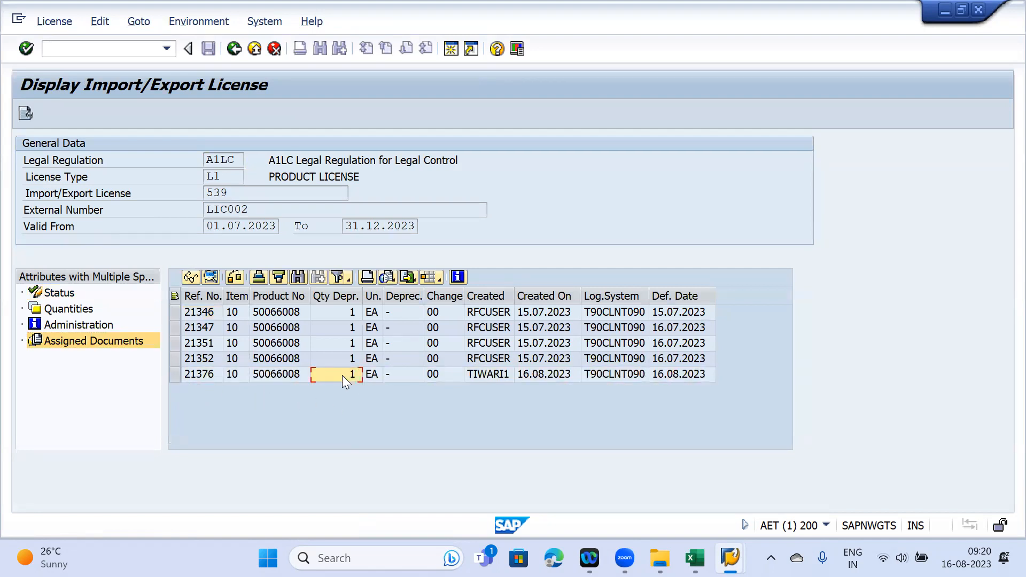
pyautogui.click(61, 310)
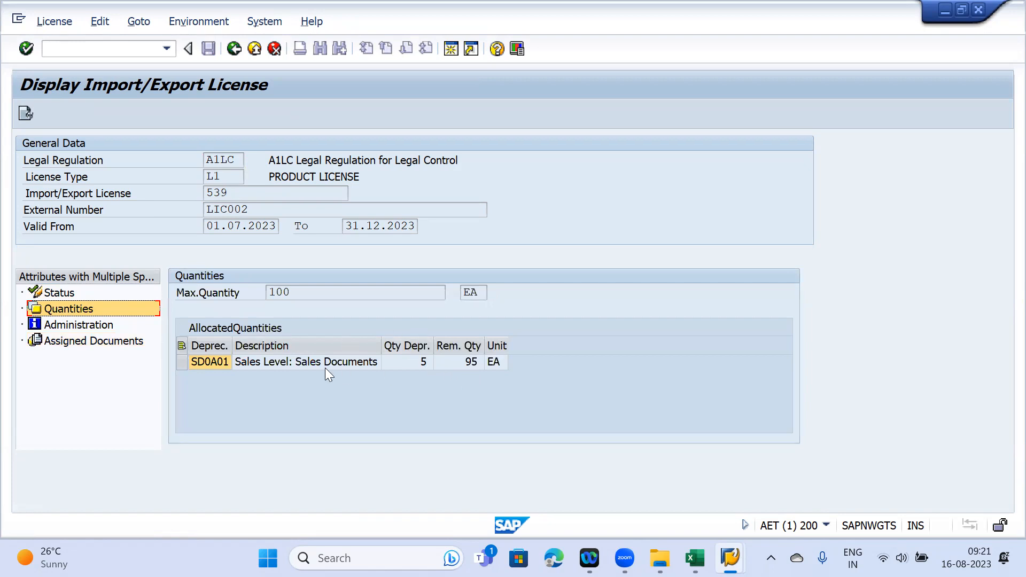
pyautogui.click(188, 362)
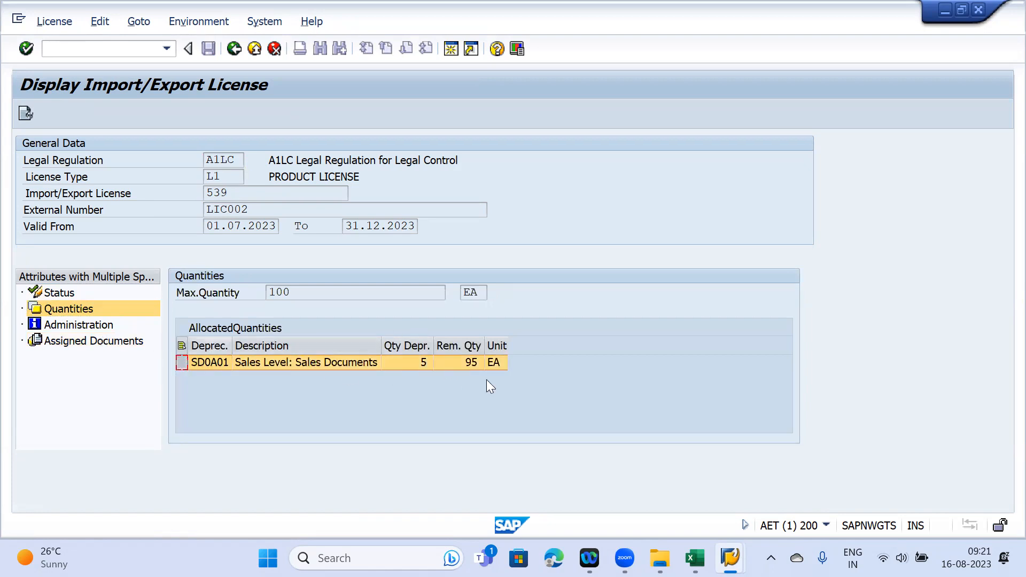
pyautogui.click(412, 361)
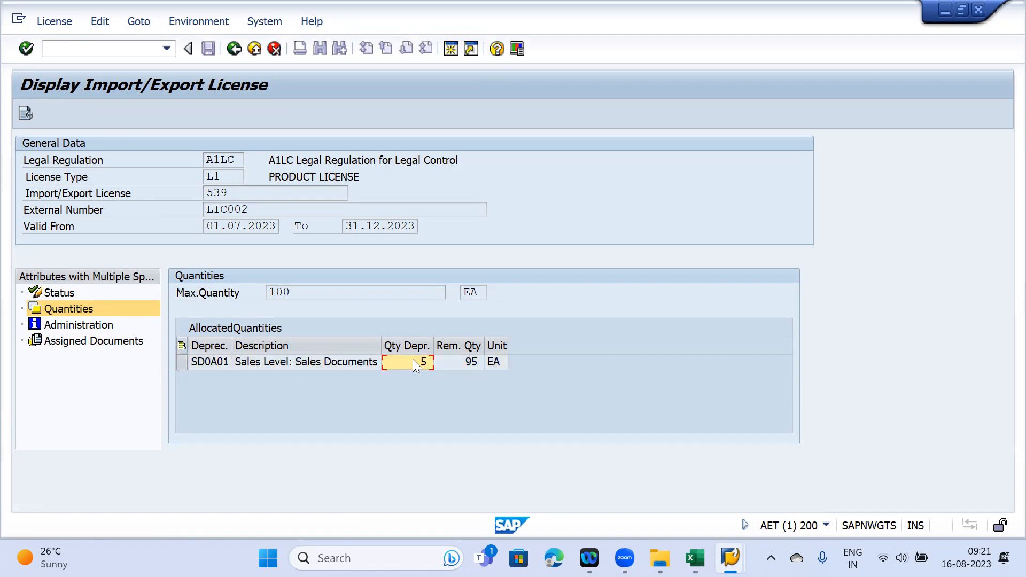
# - Review the assigned documents' depreciated quantities and reference numbers, including 21347
pyautogui.click(104, 341)
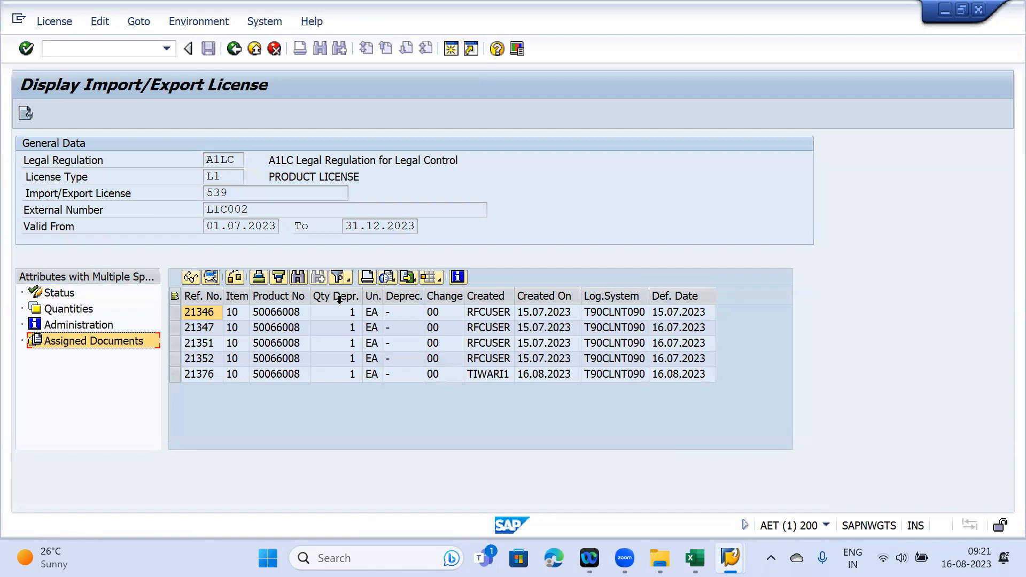
pyautogui.click(339, 297)
pyautogui.click(197, 327)
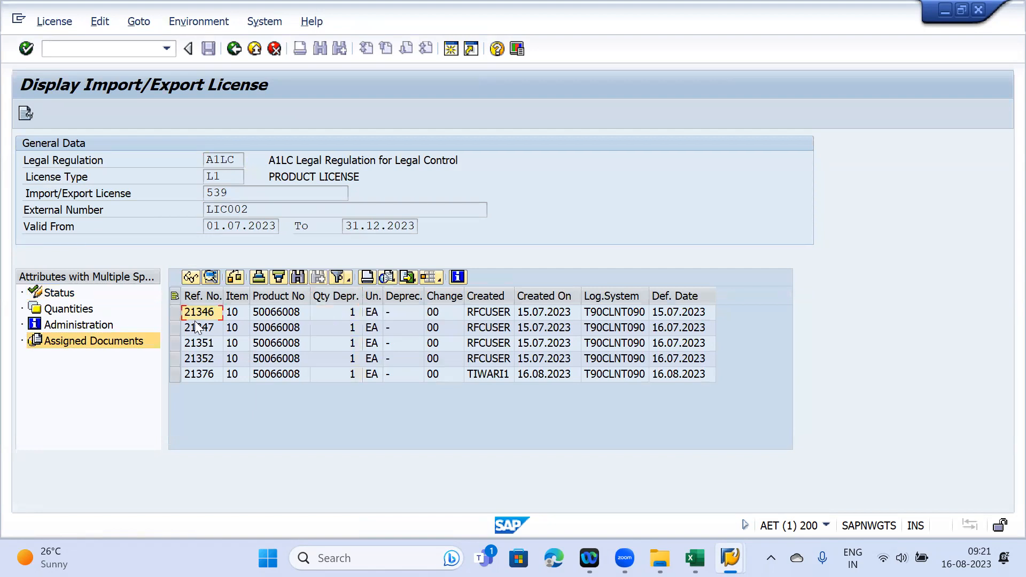
pyautogui.click(199, 343)
pyautogui.click(198, 359)
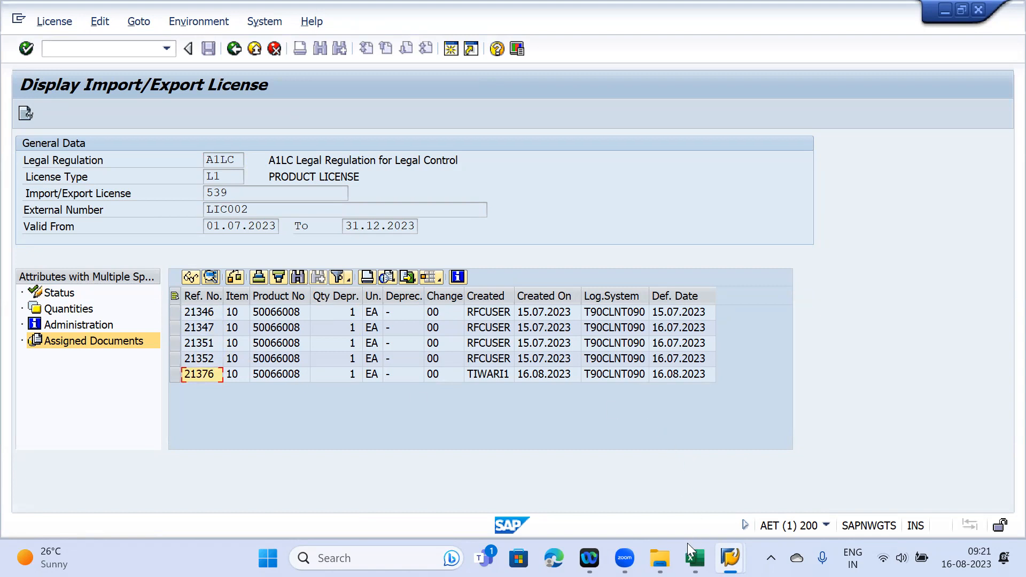
pyautogui.click(694, 555)
# - Enter 'System will check if' in F40 and the ECCN/ICCN classification note in H40
pyautogui.scroll(1, 454, 404)
pyautogui.scroll(-1, 454, 403)
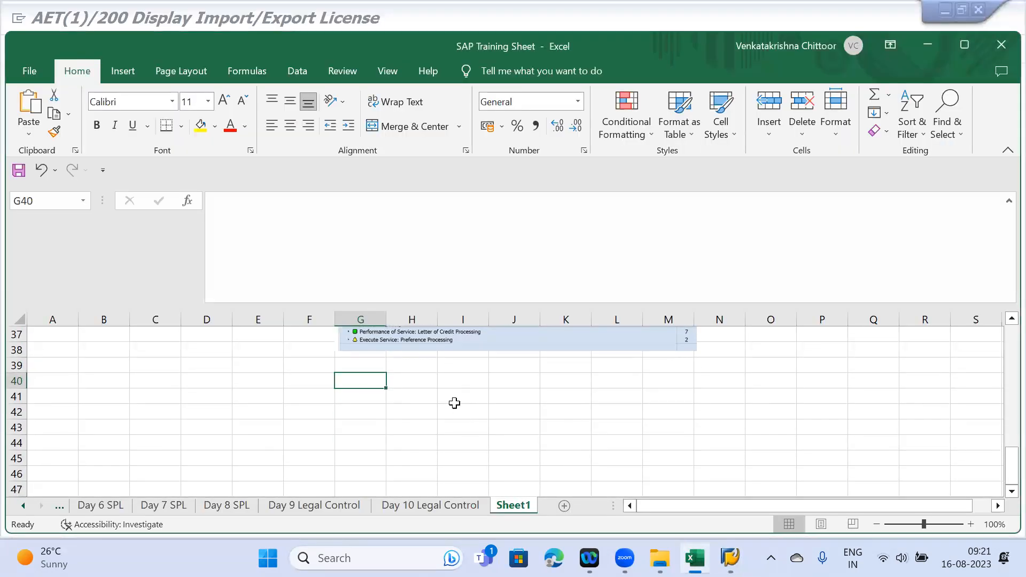
pyautogui.write('System')
pyautogui.press('BackSpace')
pyautogui.press('BackSpace')
pyautogui.press('BackSpace')
pyautogui.press('BackSpace')
pyautogui.press('BackSpace')
pyautogui.press('BackSpace')
pyautogui.press('BackSpace')
pyautogui.click(300, 374)
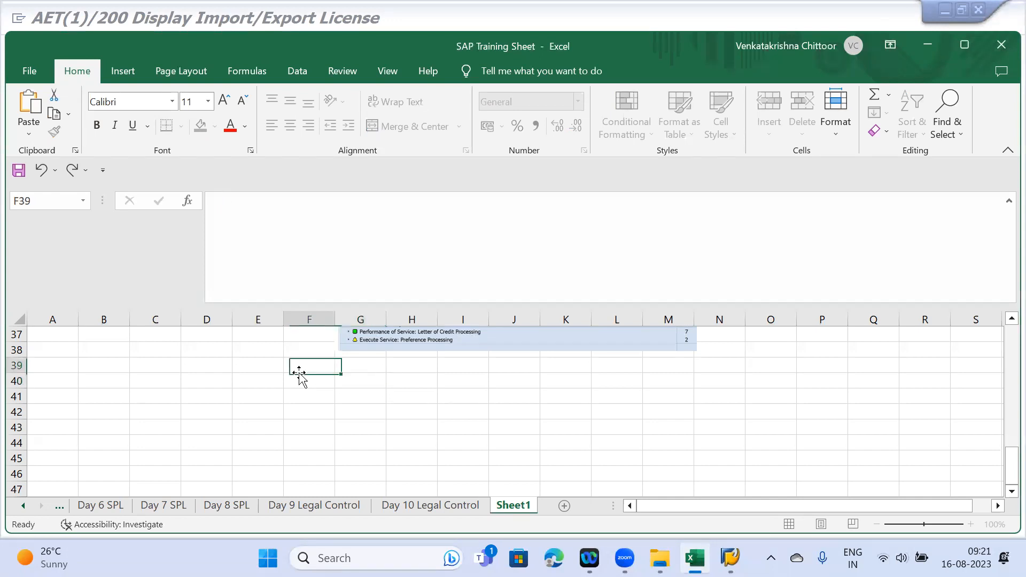
pyautogui.click(297, 383)
pyautogui.write('System will check')
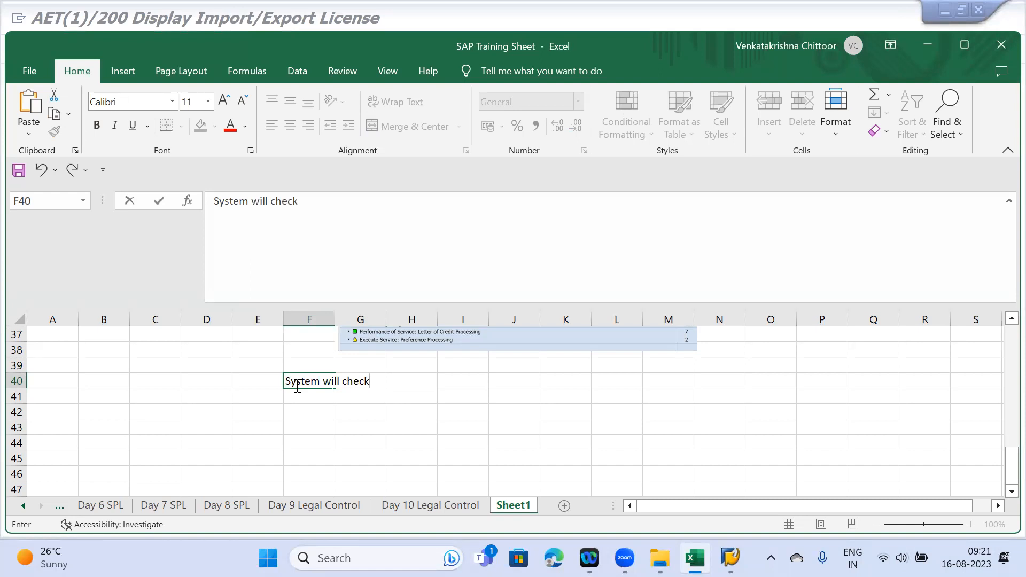
pyautogui.write(' if')
pyautogui.press('Tab')
pyautogui.press('Tab')
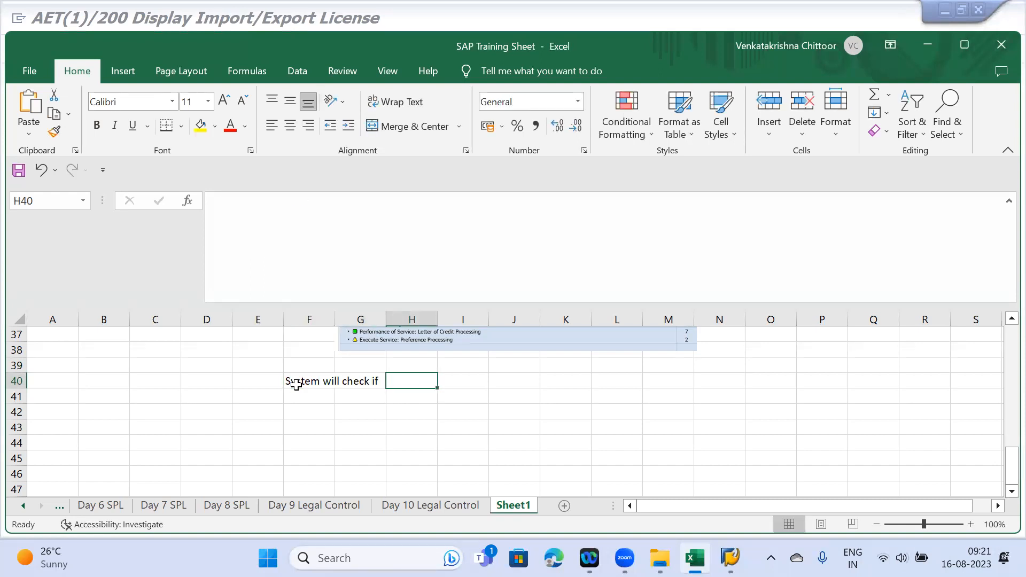
pyautogui.write('Product Master is clas')
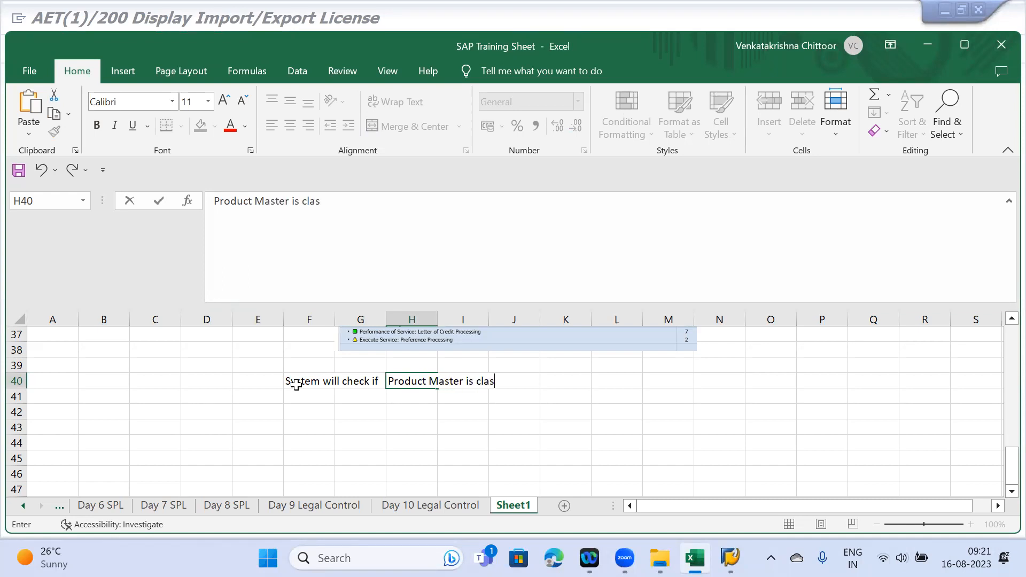
pyautogui.write('sified for ECC')
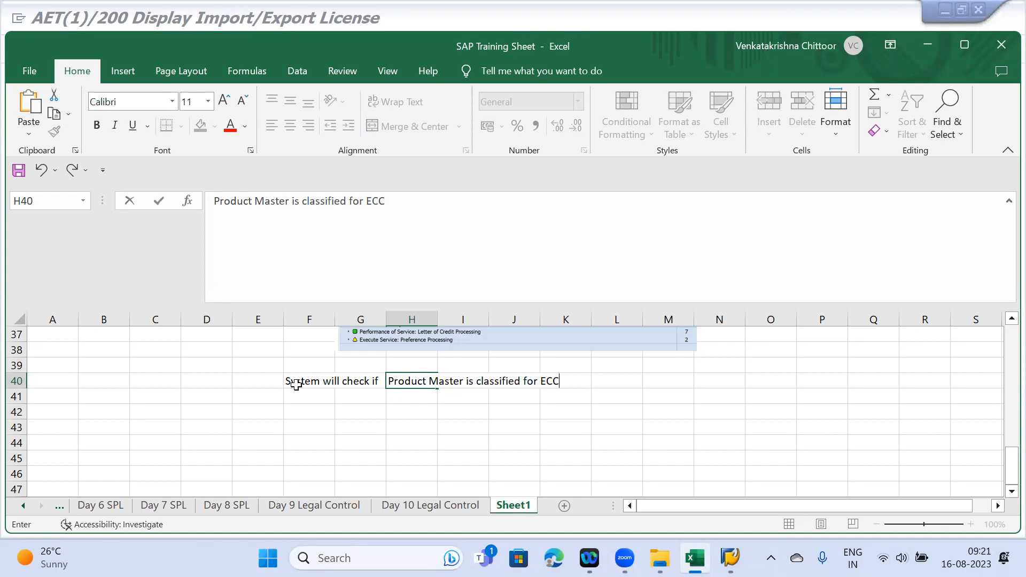
pyautogui.write('N/ICCN or no')
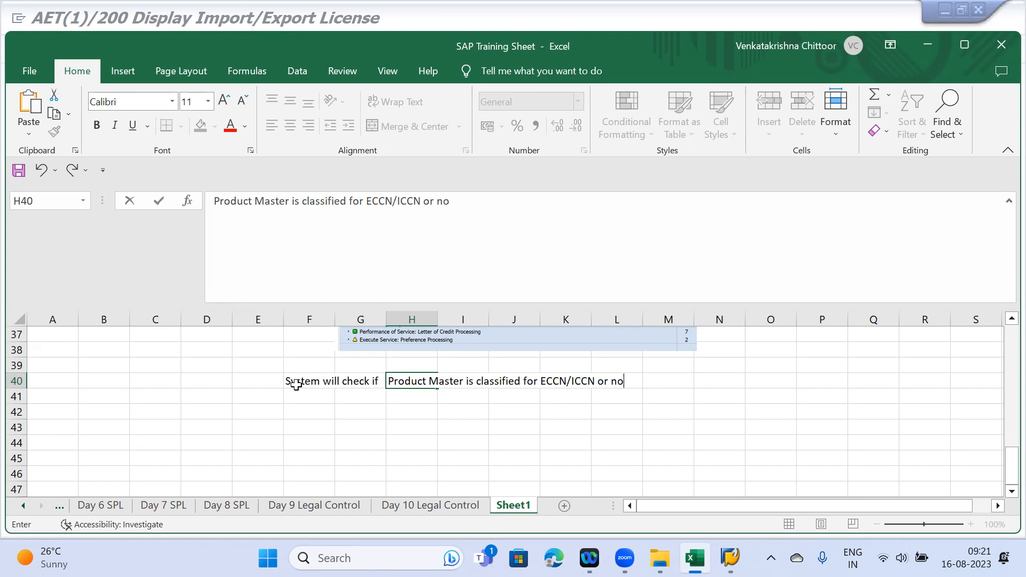
pyautogui.press('Return')
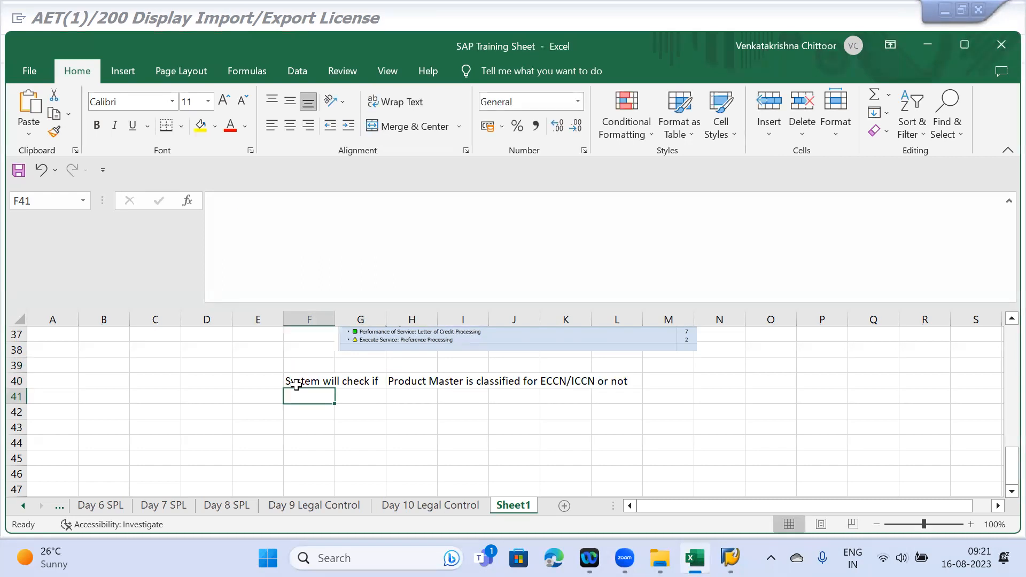
# - Add the H41 note on whether LDR rules are maintained for licence-type determination
pyautogui.press('Right')
pyautogui.press('Right')
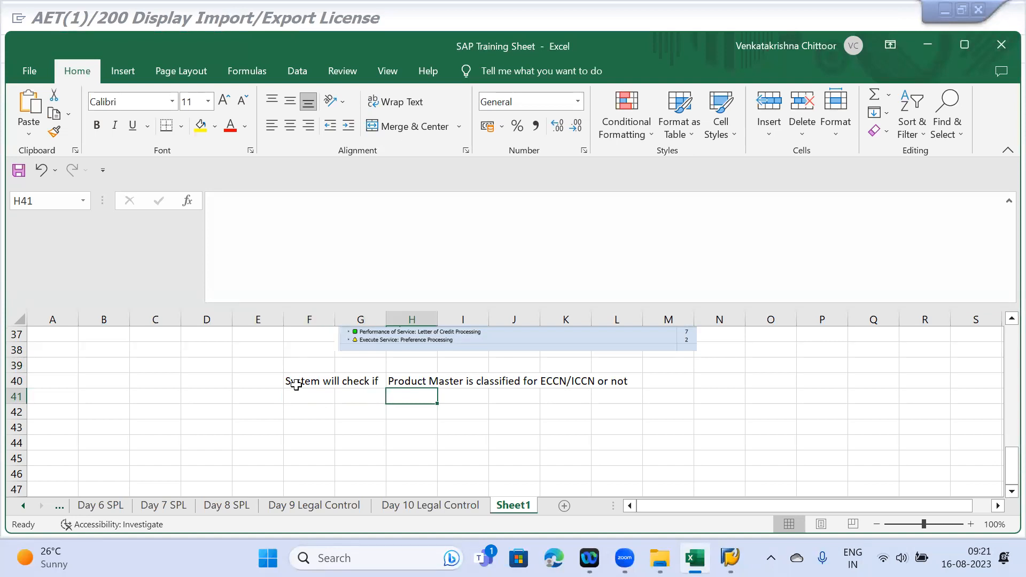
pyautogui.write('If')
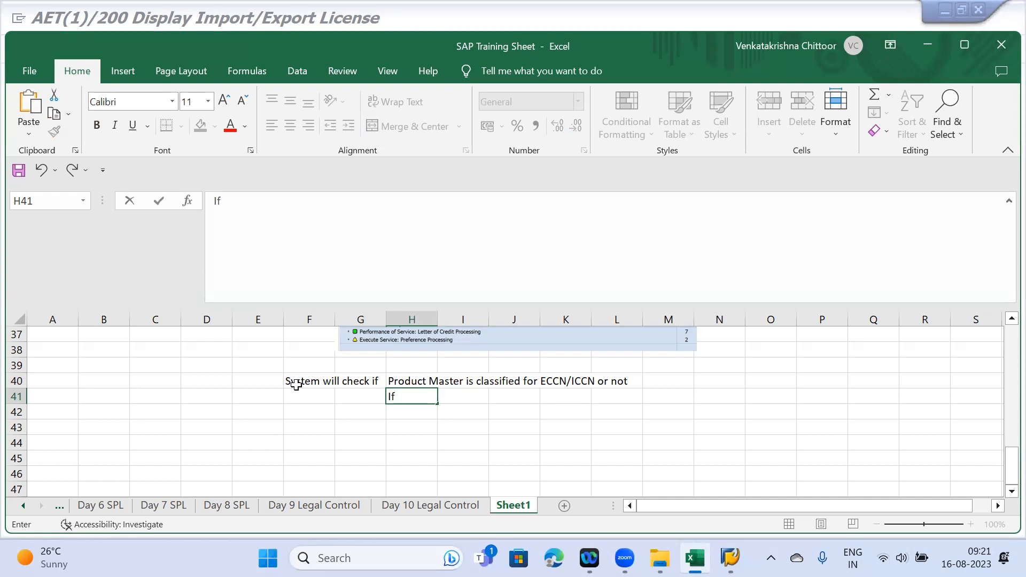
pyautogui.write(' LDR rules are mian')
pyautogui.press('BackSpace')
pyautogui.press('BackSpace')
pyautogui.press('BackSpace')
pyautogui.press('BackSpace')
pyautogui.write('ainta')
pyautogui.write('ine')
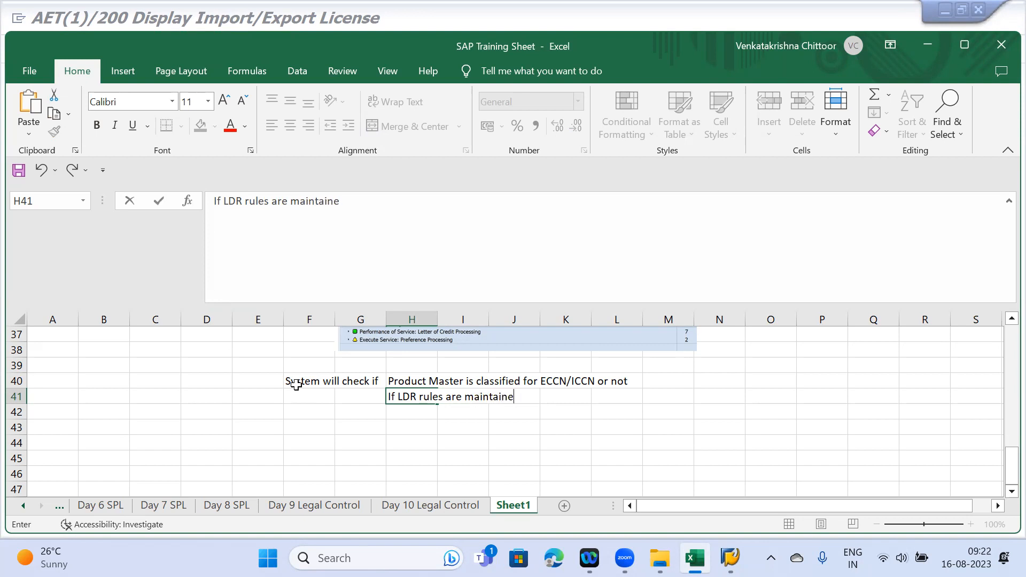
pyautogui.write('d for determin')
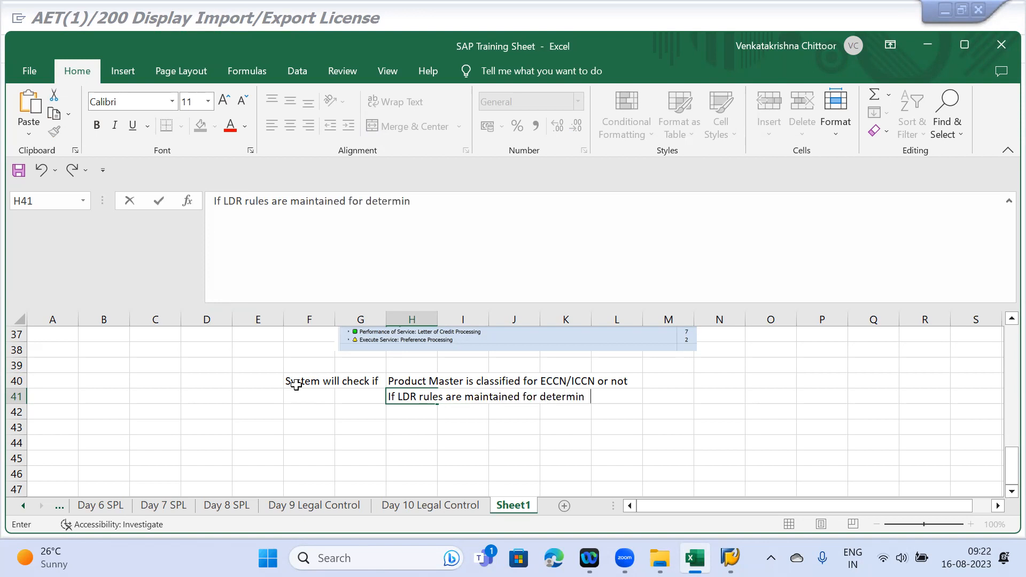
pyautogui.write('ation of Licensr tyo')
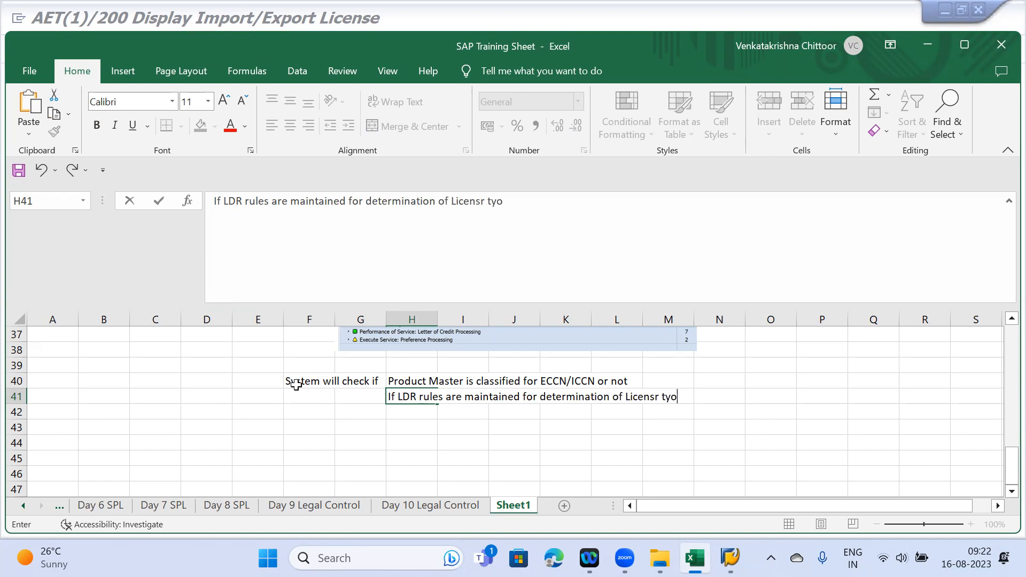
pyautogui.write('e o r not')
pyautogui.press('Return')
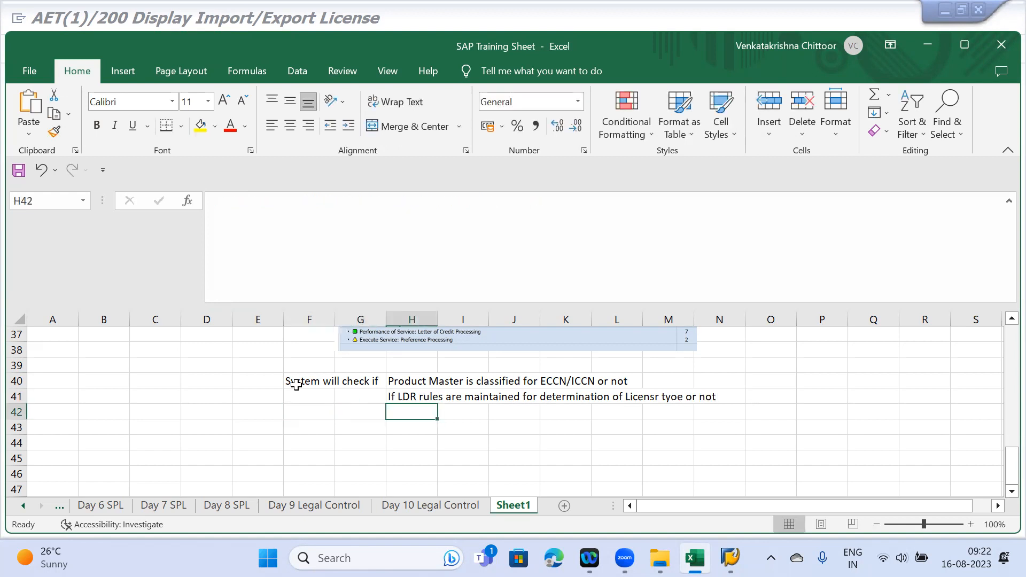
# - Note in H42 that licence creation is checked, and in H43 that the active licence is auto-assigned
pyautogui.write('For the LDR rules system will check if License is ')
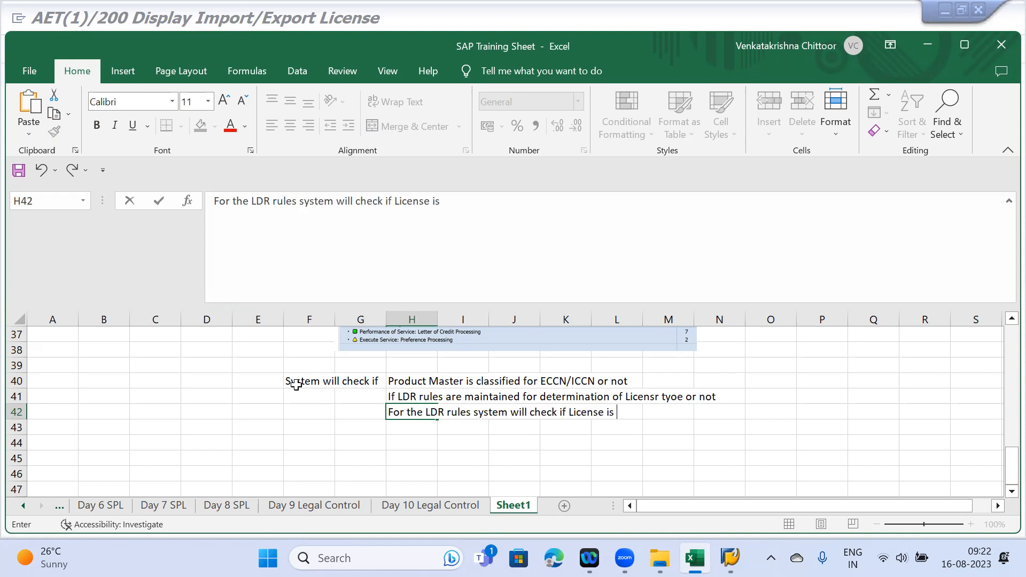
pyautogui.write('created or not')
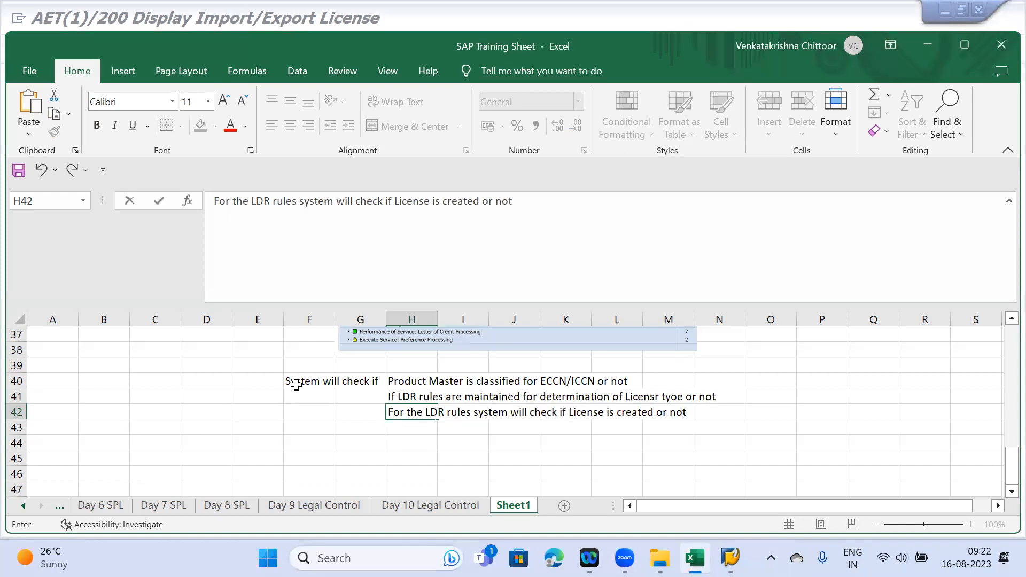
pyautogui.press('Return')
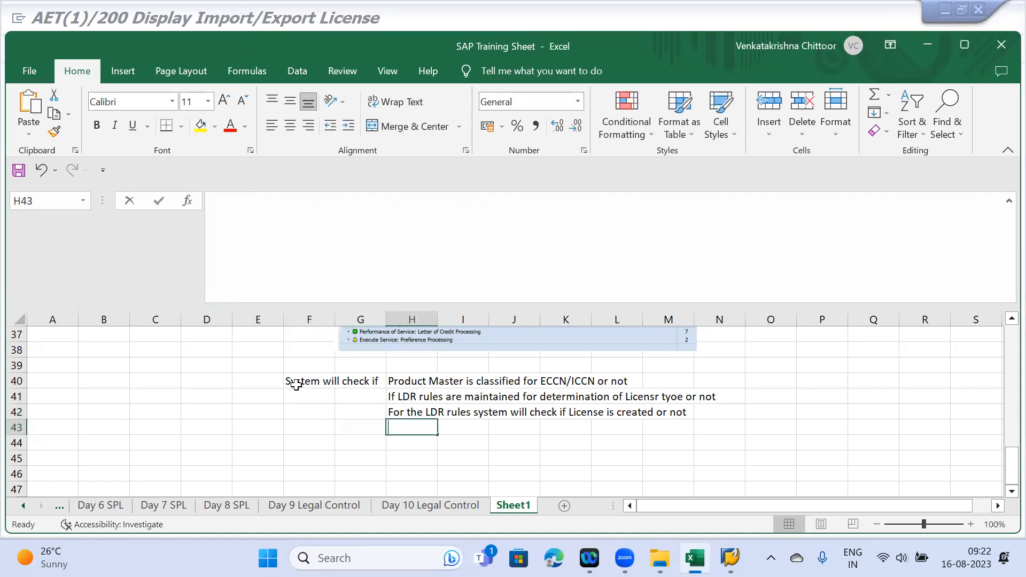
pyautogui.write('System has o')
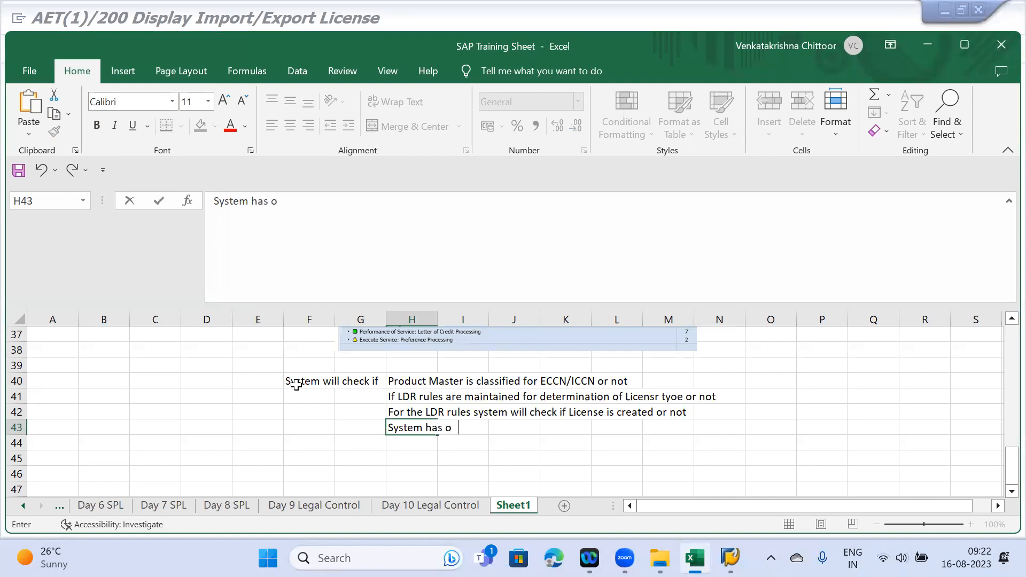
pyautogui.press('BackSpace')
pyautogui.press('BackSpace')
pyautogui.write('identtified tge')
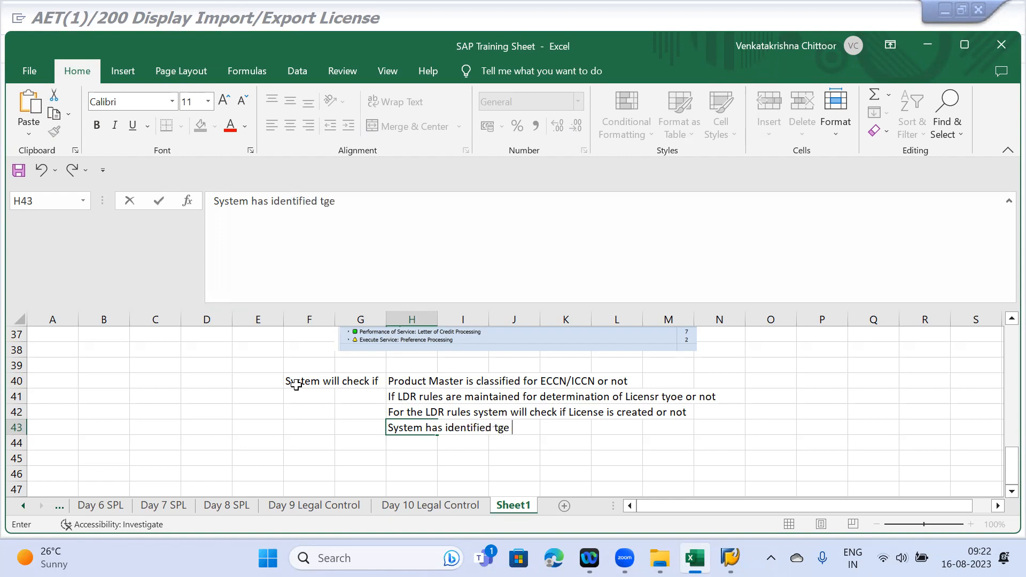
pyautogui.press('BackSpace')
pyautogui.press('BackSpace')
pyautogui.write('he Active')
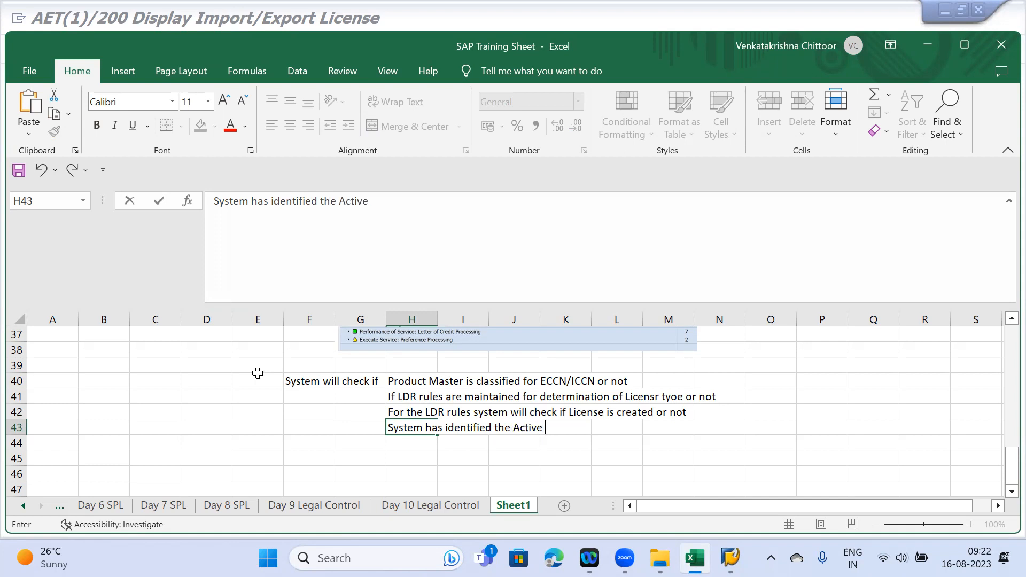
pyautogui.write(' license and that is a')
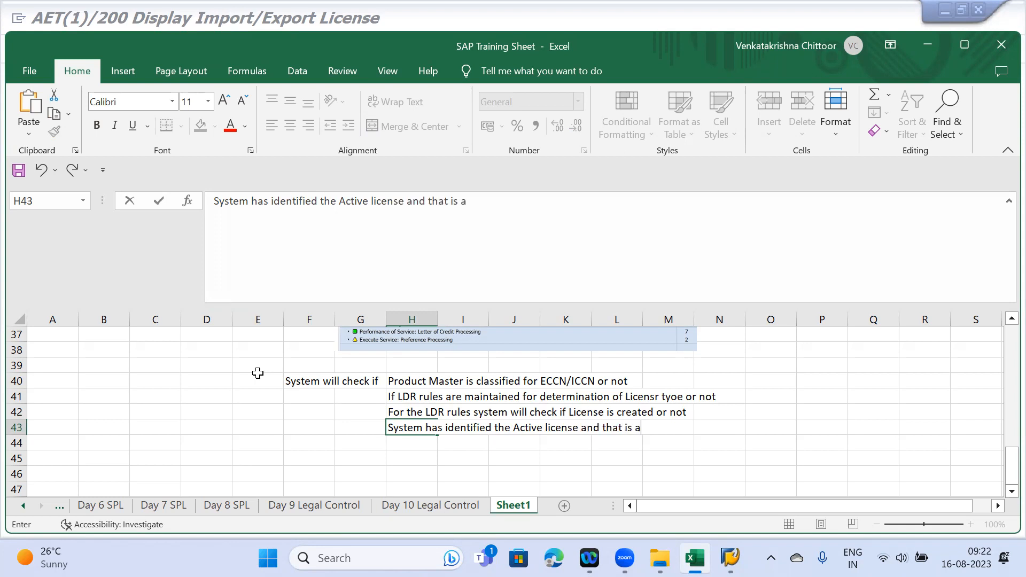
pyautogui.write('ssigned to Sales document automa')
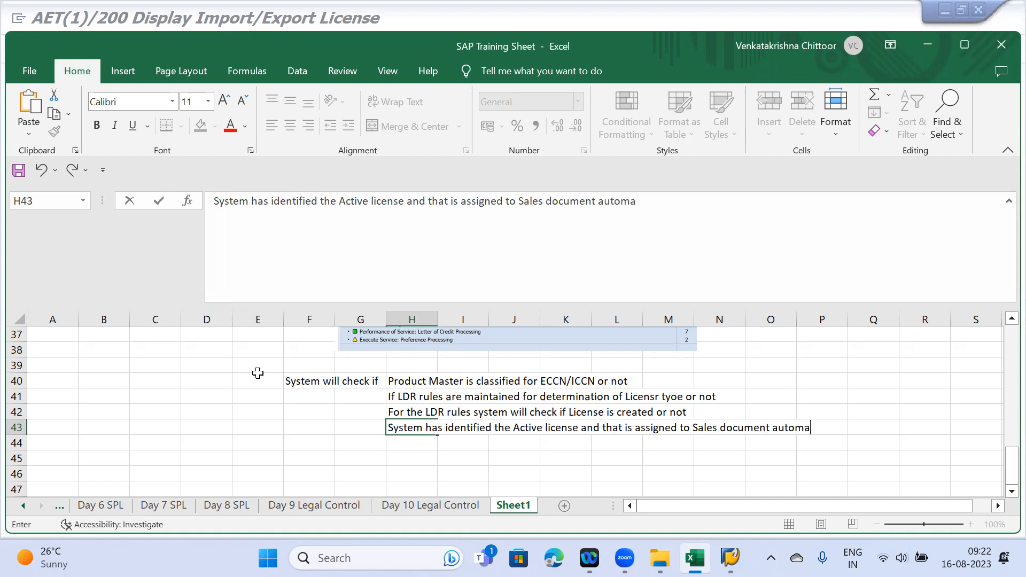
pyautogui.write('tically')
pyautogui.press('Return')
pyautogui.press('Right')
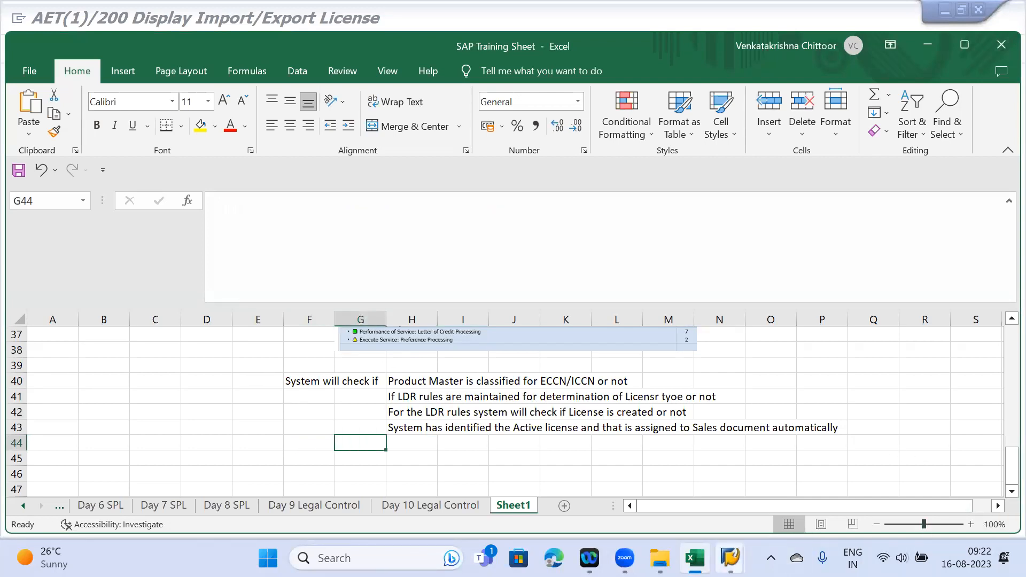
# - Switch back to the SAP Create A1OR window and run /NVA0
pyautogui.moveTo(729, 558)
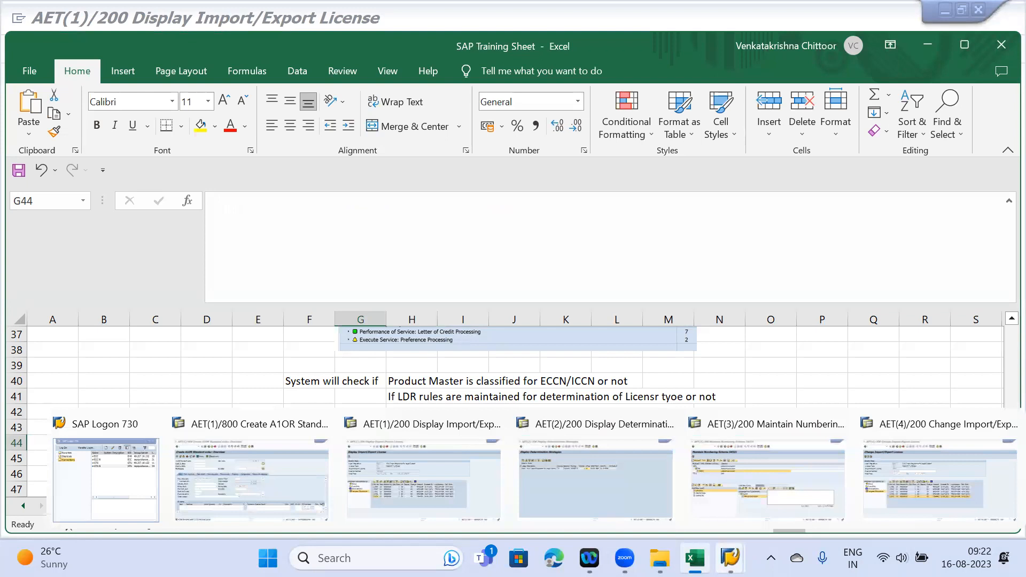
pyautogui.click(266, 473)
pyautogui.write('/NVA0')
pyautogui.press('Return')
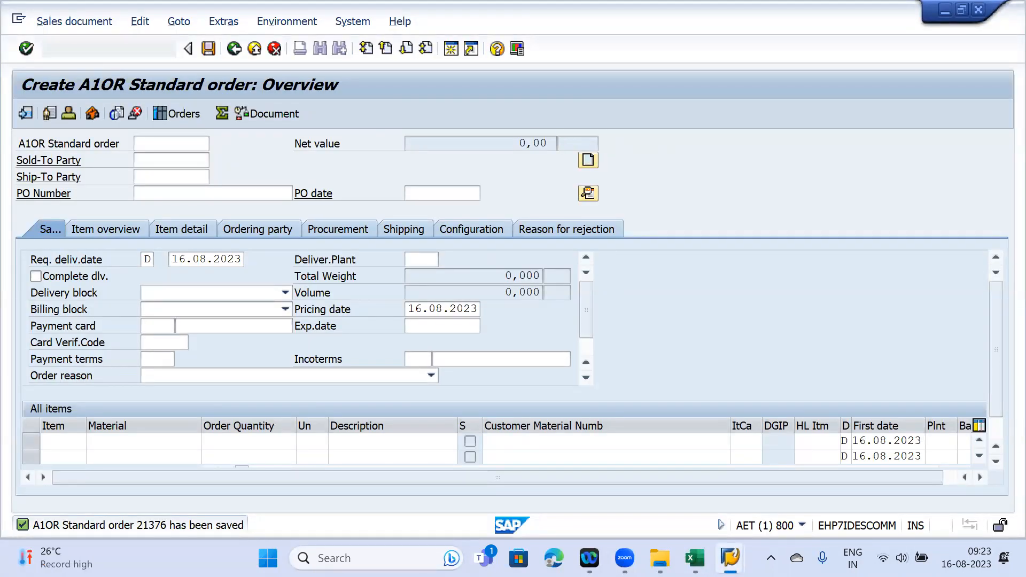
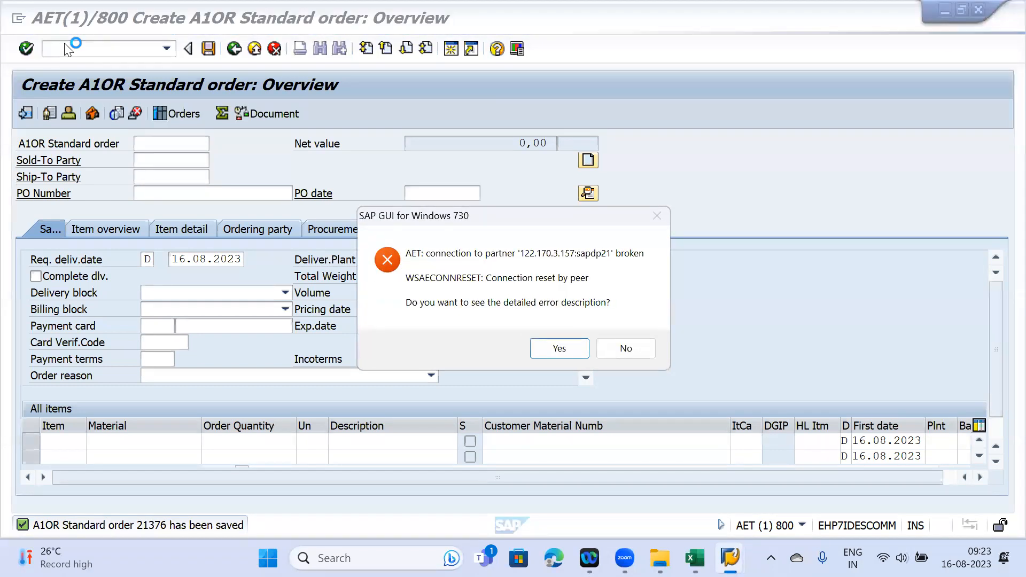
# - Dismiss the connection error and start logging on to ECC N from SAP Logon
pyautogui.click(620, 347)
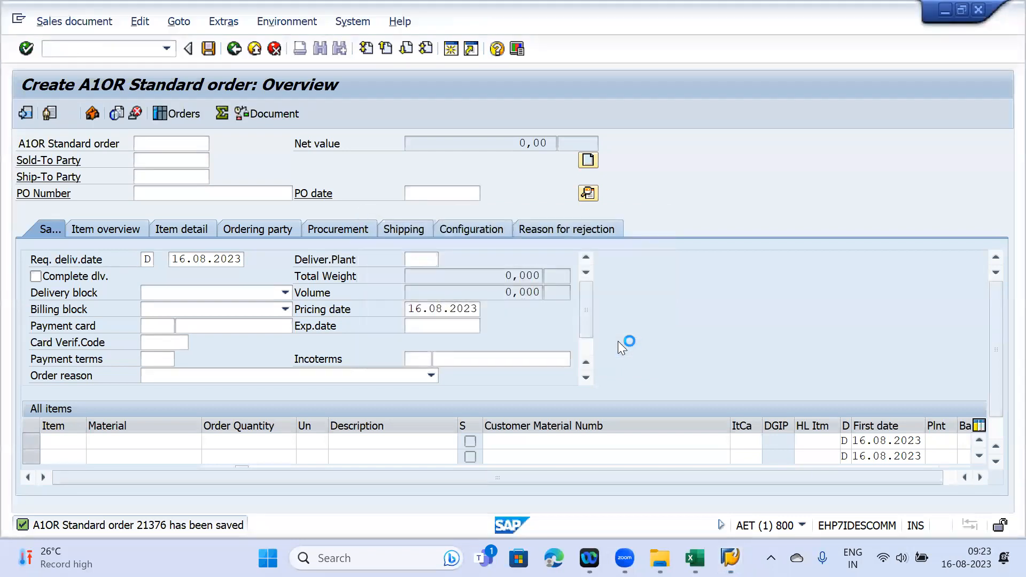
pyautogui.moveTo(711, 537)
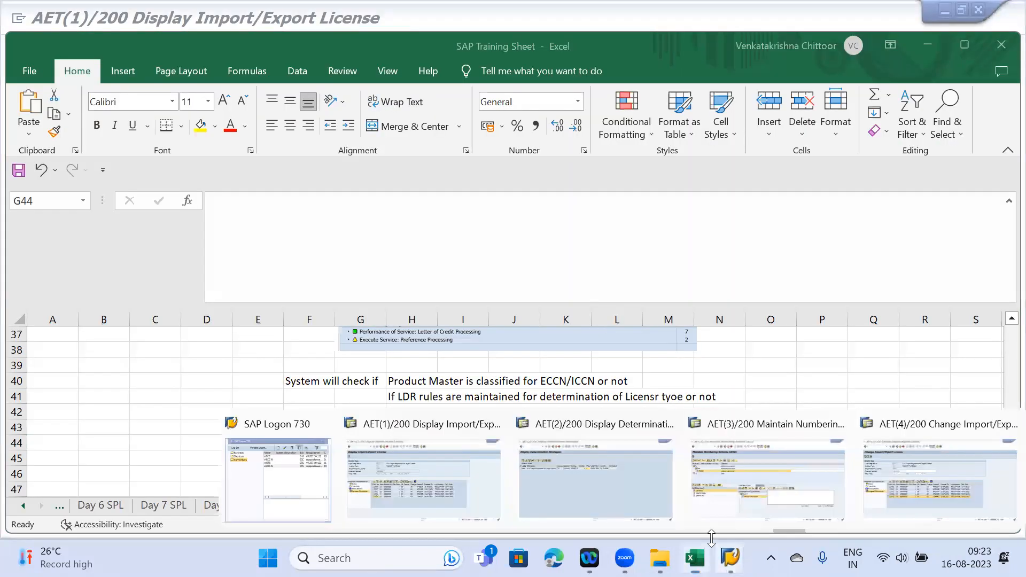
pyautogui.click(247, 434)
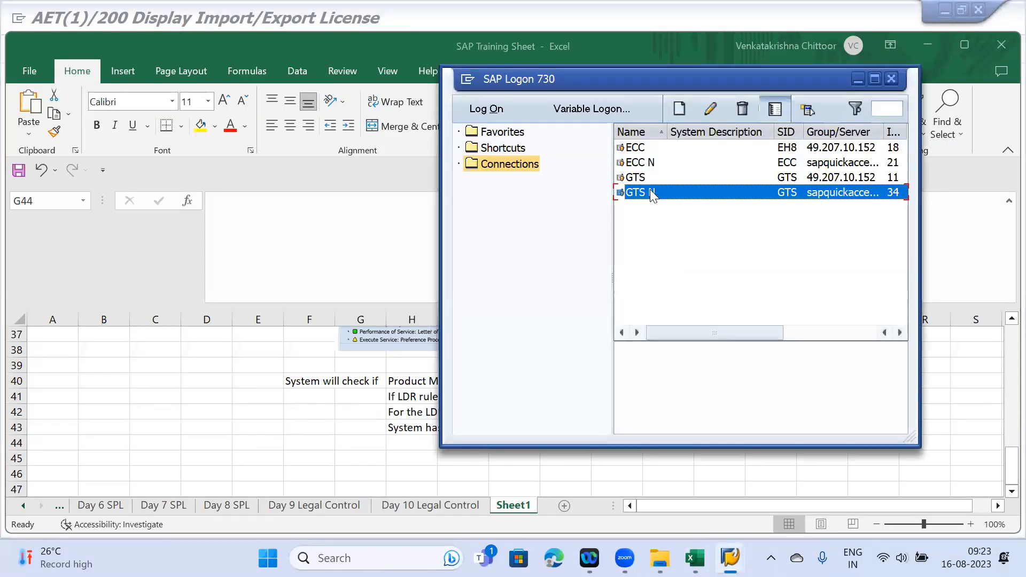
pyautogui.click(639, 165)
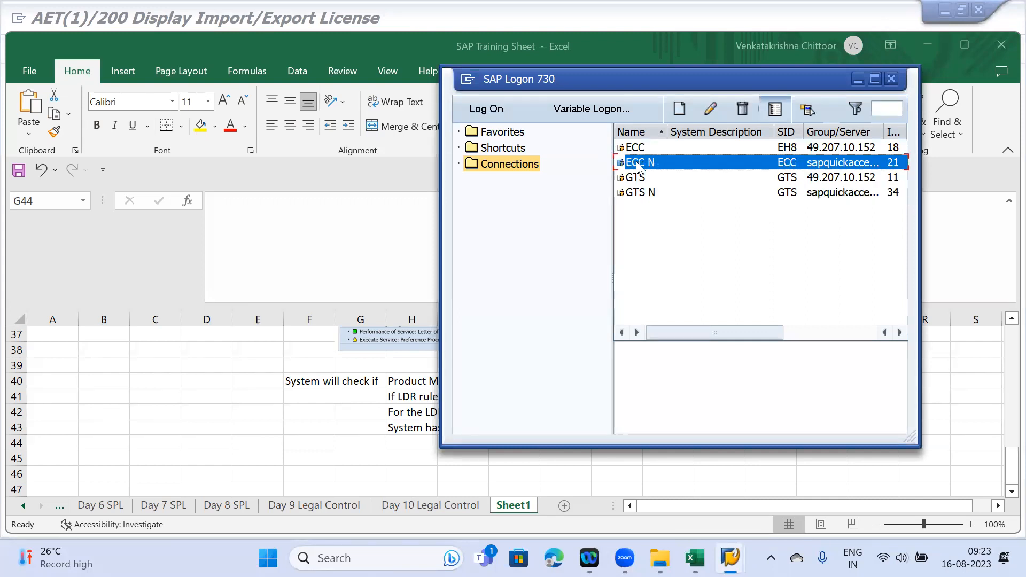
pyautogui.doubleClick(638, 164)
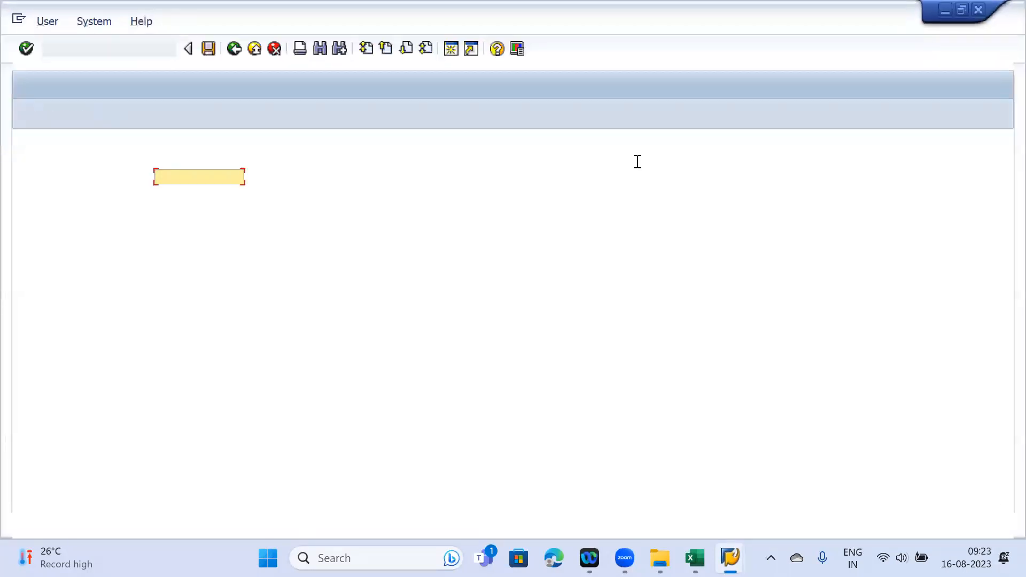
# - Log on to client 800 with the saved user, continuing despite the existing logon
pyautogui.press('Down')
pyautogui.press('Down')
pyautogui.press('Return')
pyautogui.press('Tab')
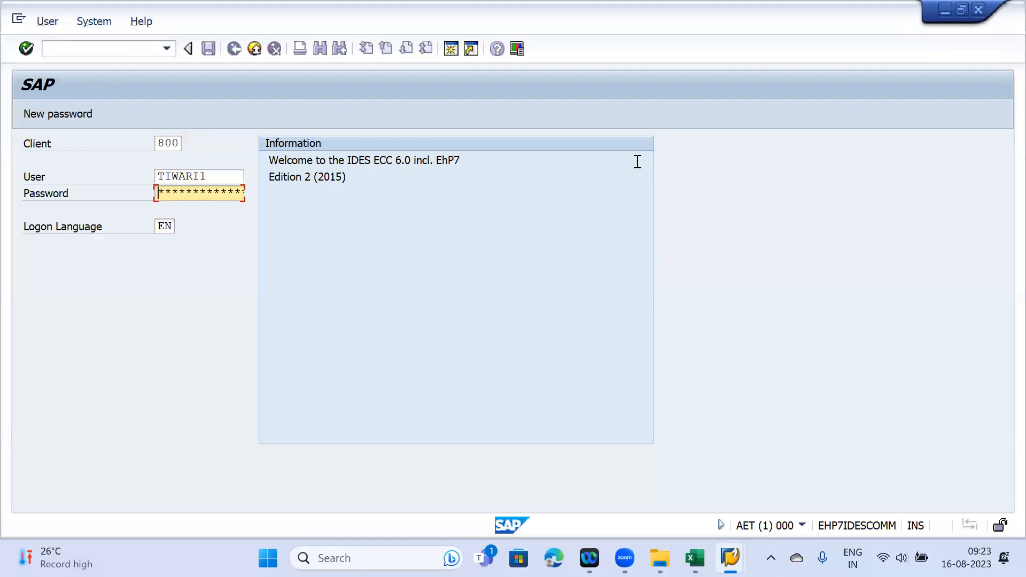
pyautogui.press('Return')
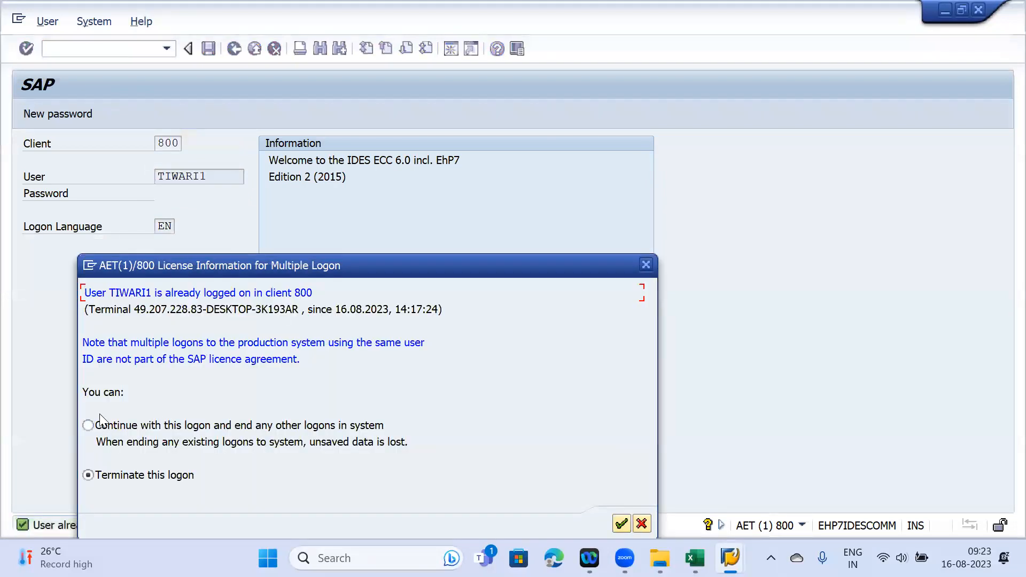
pyautogui.click(86, 425)
pyautogui.press('Return')
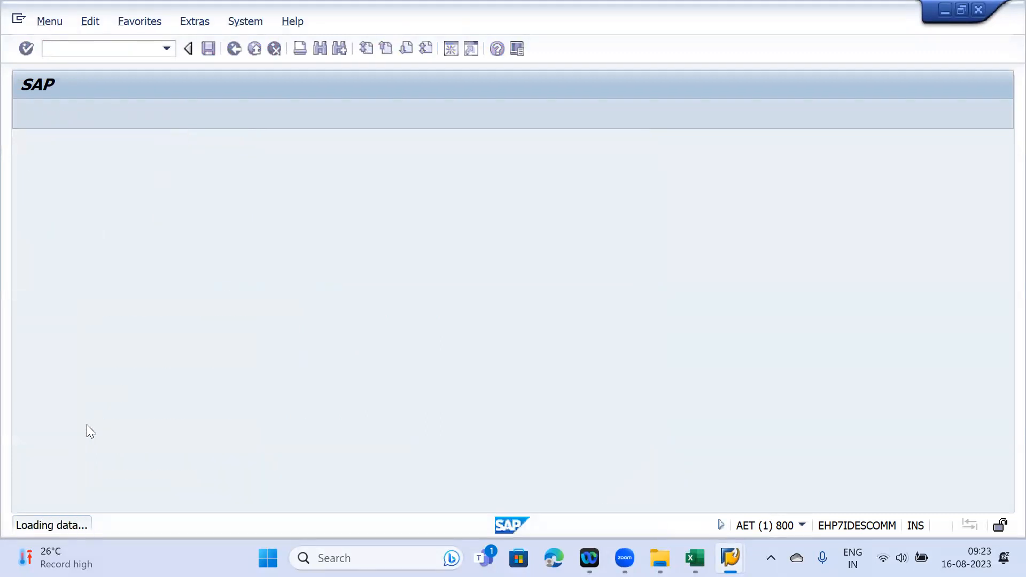
# - Start a VA01 sales order with order type A1OR, sales org JMAA, channel JM, division JM
pyautogui.write('VA01')
pyautogui.press('Return')
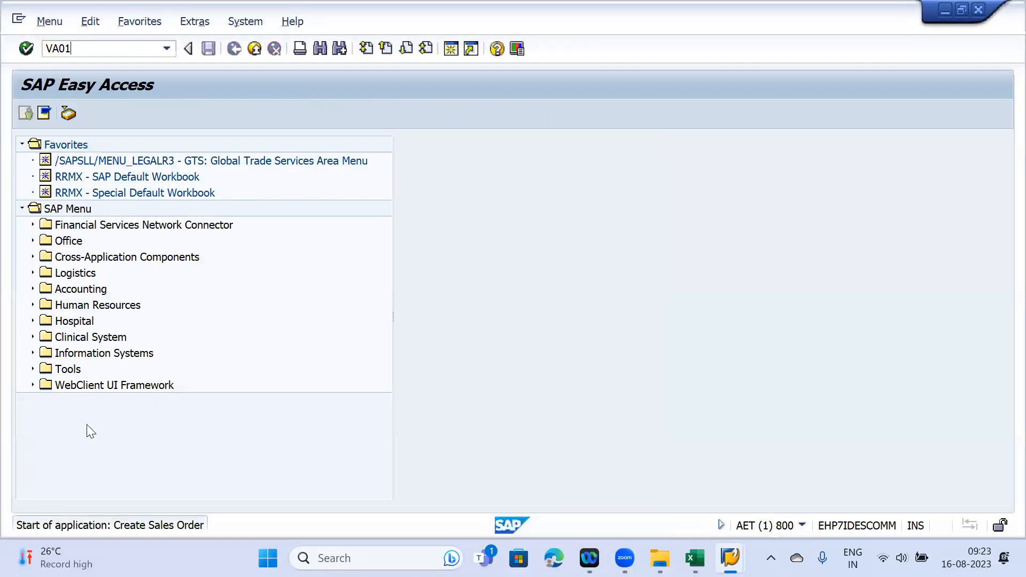
pyautogui.click(179, 176)
pyautogui.click(182, 192)
pyautogui.click(179, 224)
pyautogui.click(180, 244)
pyautogui.click(179, 245)
pyautogui.click(178, 258)
pyautogui.click(178, 260)
pyautogui.click(184, 274)
pyautogui.press('Return')
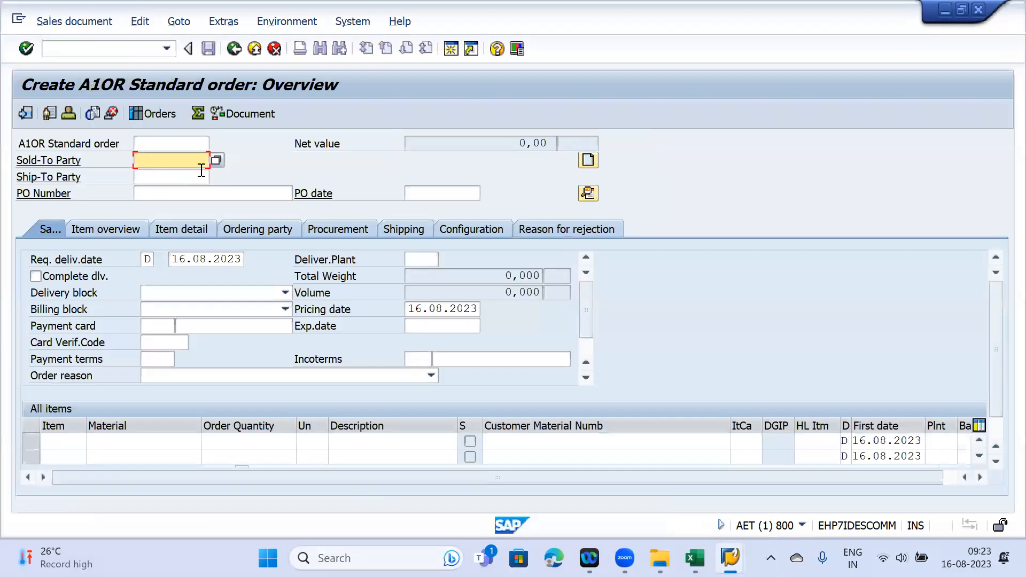
# - Enter sold-to and ship-to customer, PO 'Test', and 5 of material 50066008, then save
pyautogui.click(177, 160)
pyautogui.click(182, 174)
pyautogui.click(180, 192)
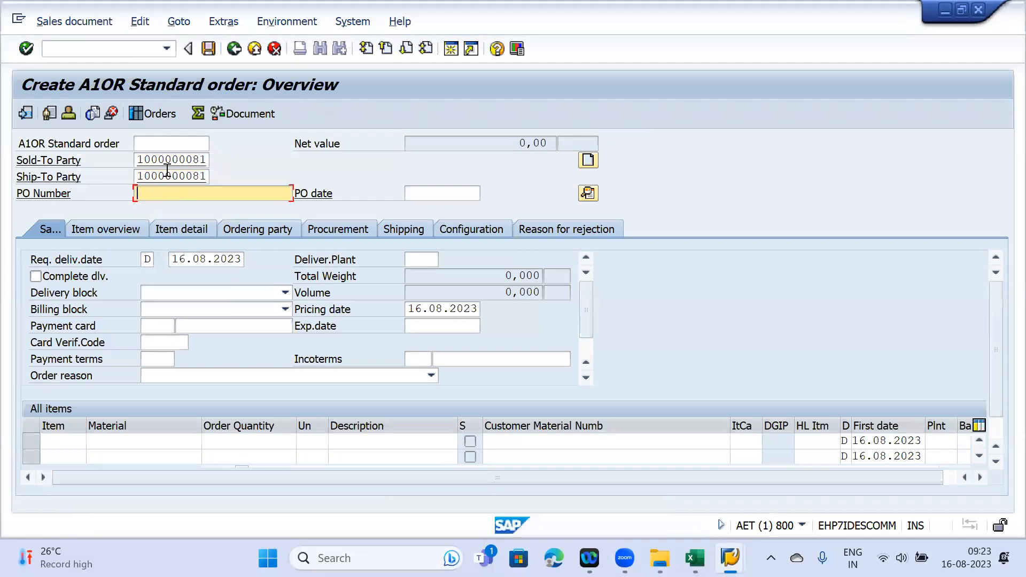
pyautogui.write('Test')
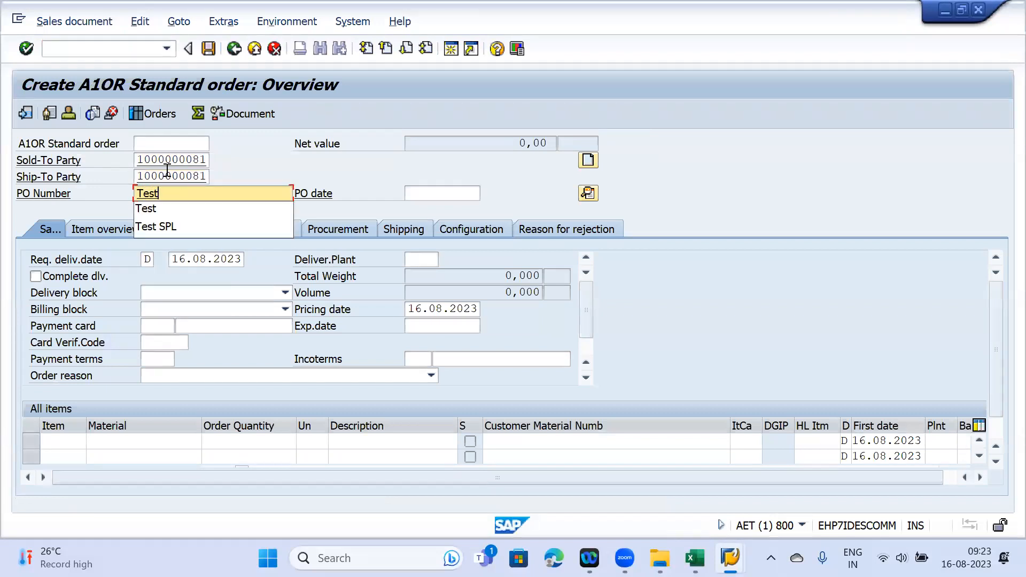
pyautogui.click(133, 439)
pyautogui.click(116, 439)
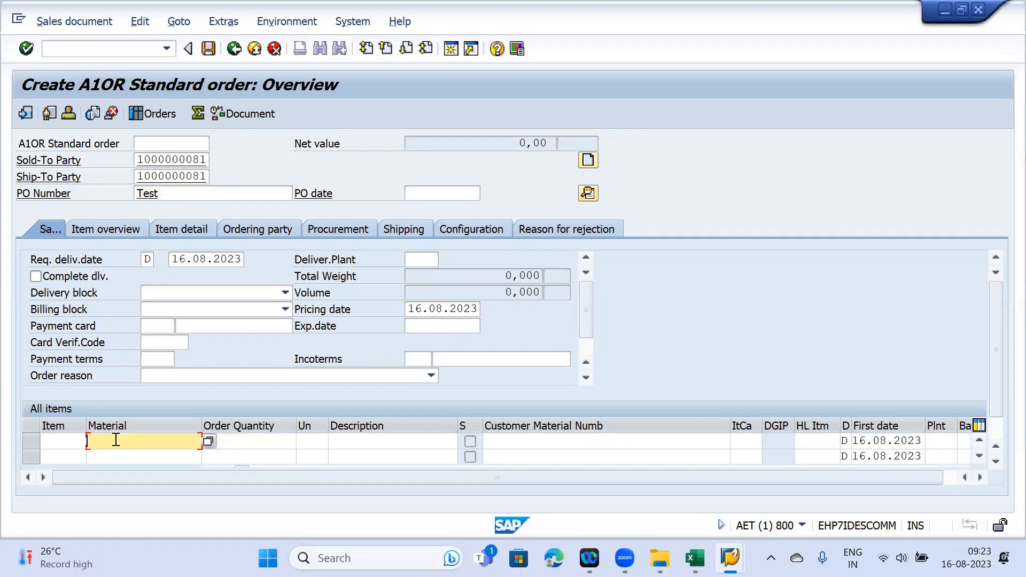
pyautogui.click(117, 453)
pyautogui.press('Tab')
pyautogui.press('Return')
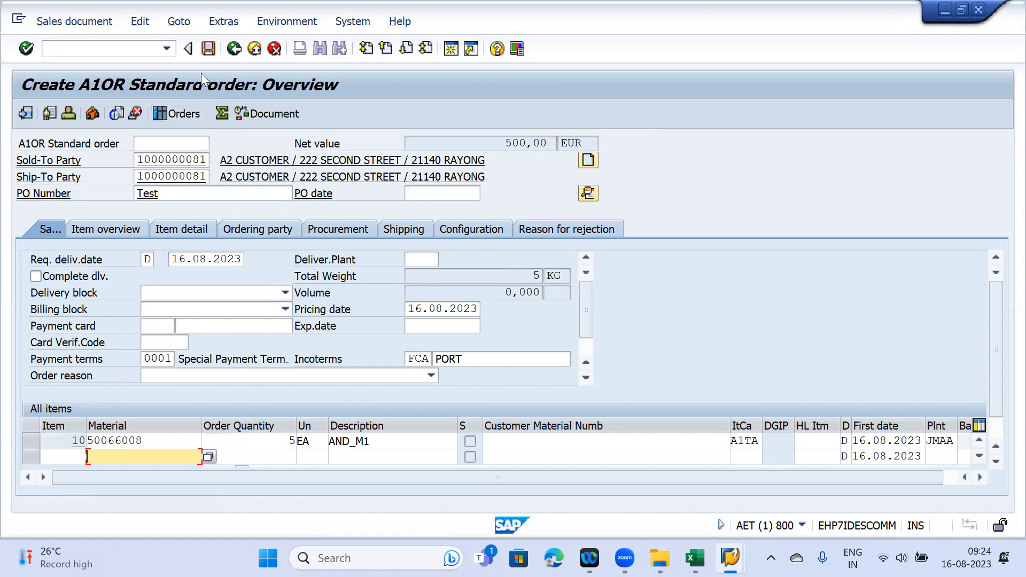
pyautogui.hotkey('ctrl', 's')
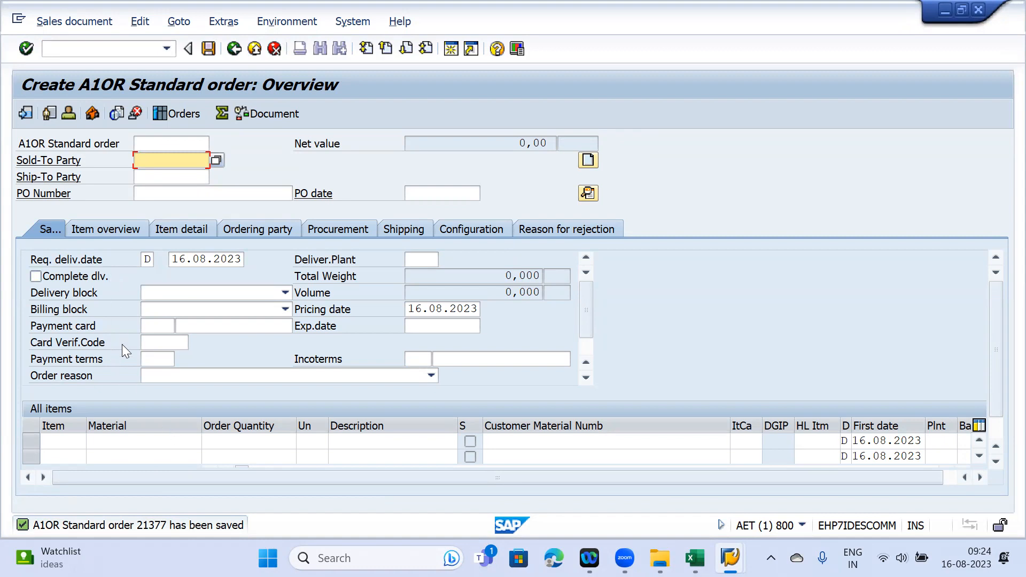
# - Open the Change Sales Order transaction with /NVA02
pyautogui.click(63, 48)
pyautogui.write('/NVA02')
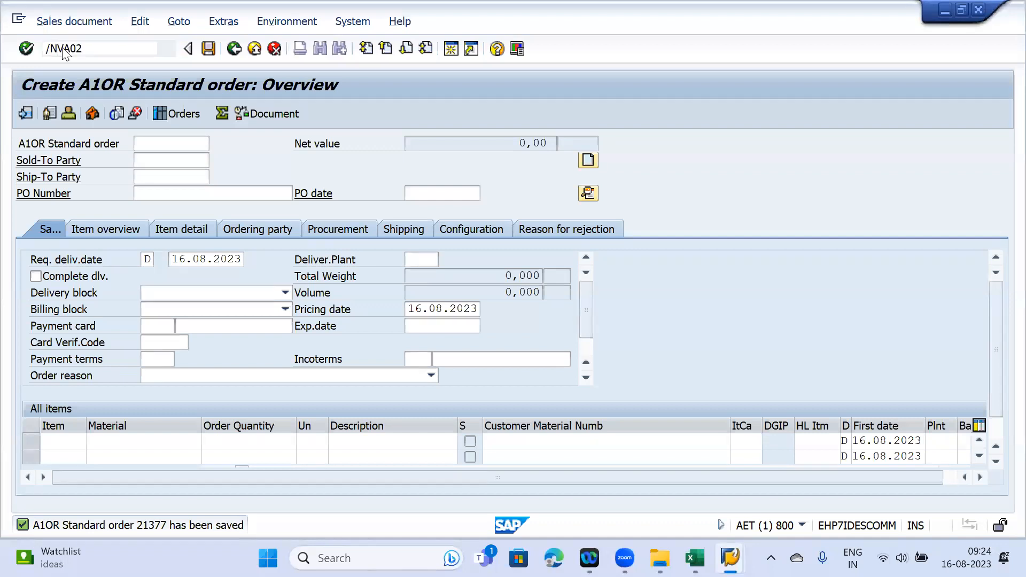
pyautogui.press('Return')
pyautogui.click(538, 383)
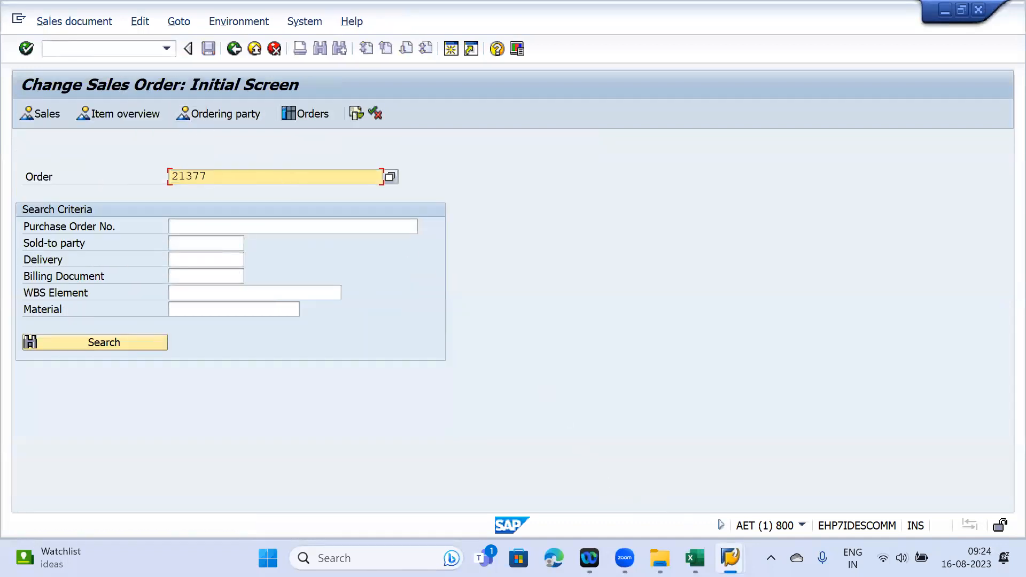
# - In the GTS window, search export documents for reference number 21377
pyautogui.moveTo(730, 558)
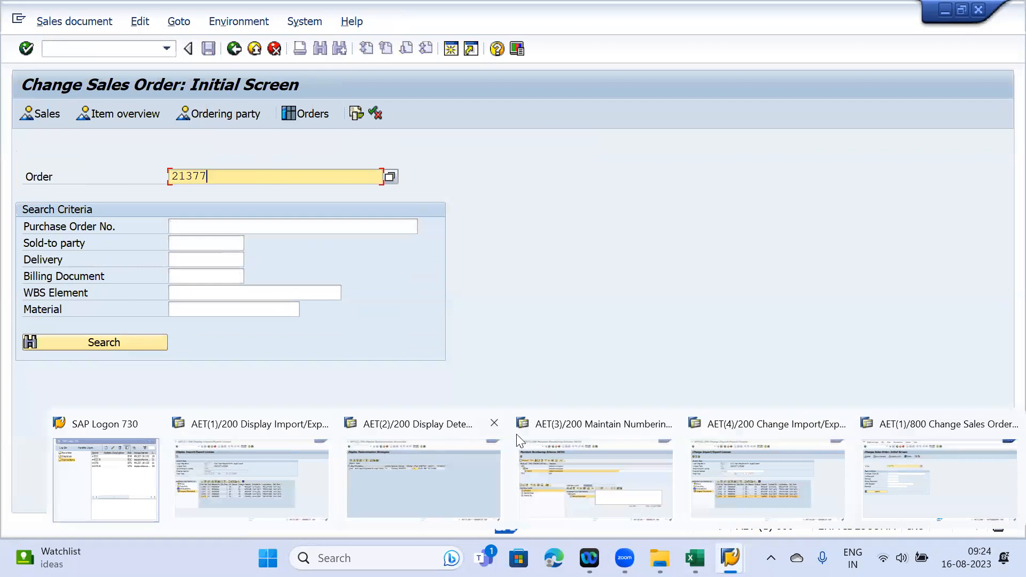
pyautogui.click(202, 444)
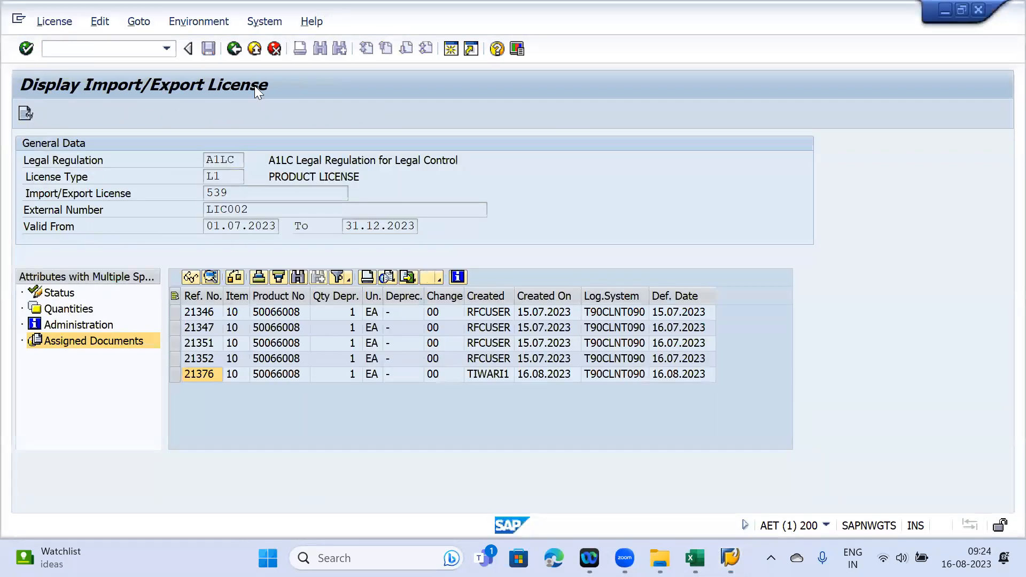
pyautogui.press('F3')
pyautogui.press('F3')
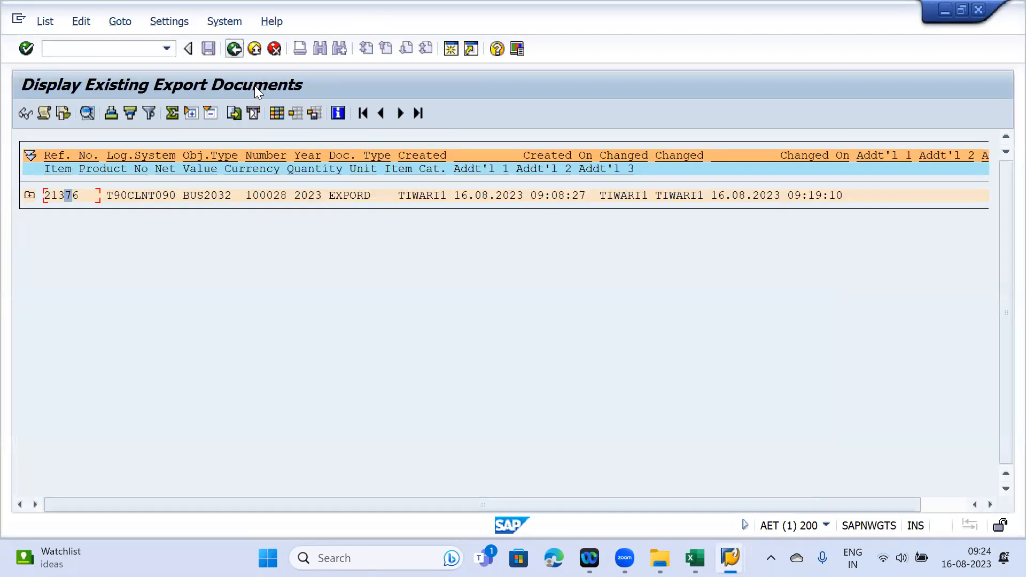
pyautogui.press('F3')
pyautogui.moveTo(295, 325); pyautogui.dragTo(194, 325)
pyautogui.write('21377')
pyautogui.click(25, 112)
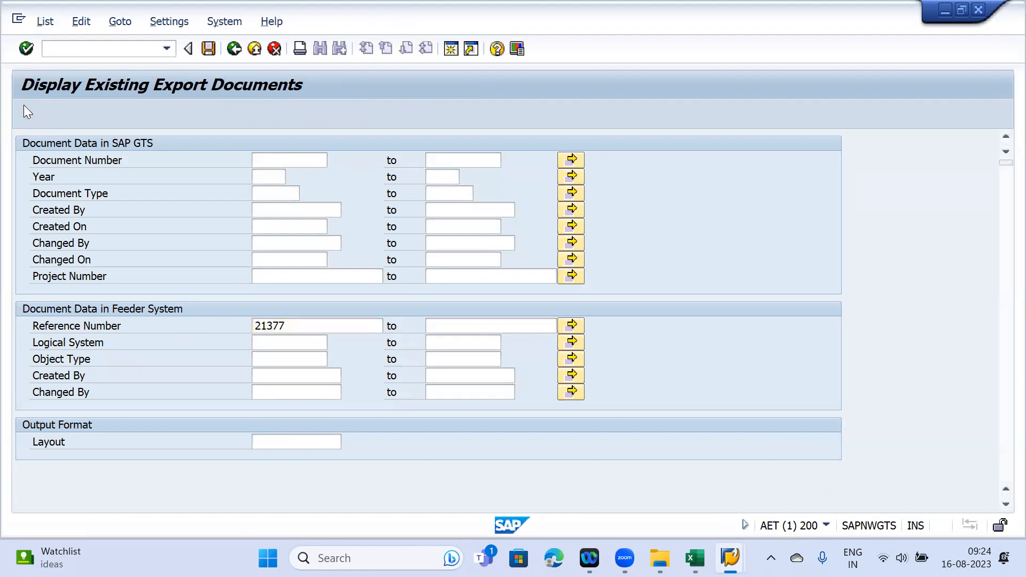
# - Open the order's EXPORD customs document and expand item 10's details
pyautogui.click(52, 194)
pyautogui.click(26, 114)
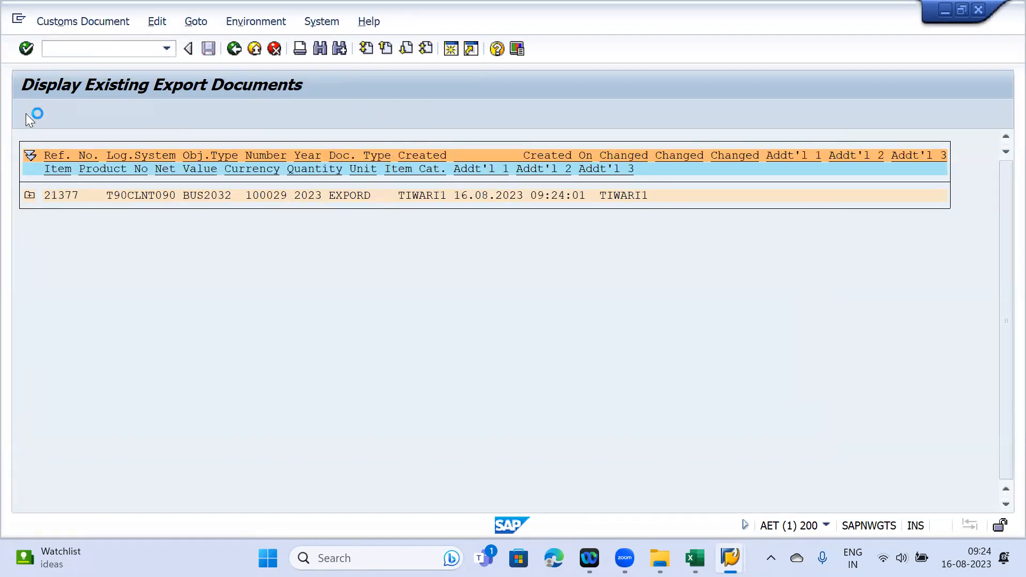
pyautogui.click(205, 229)
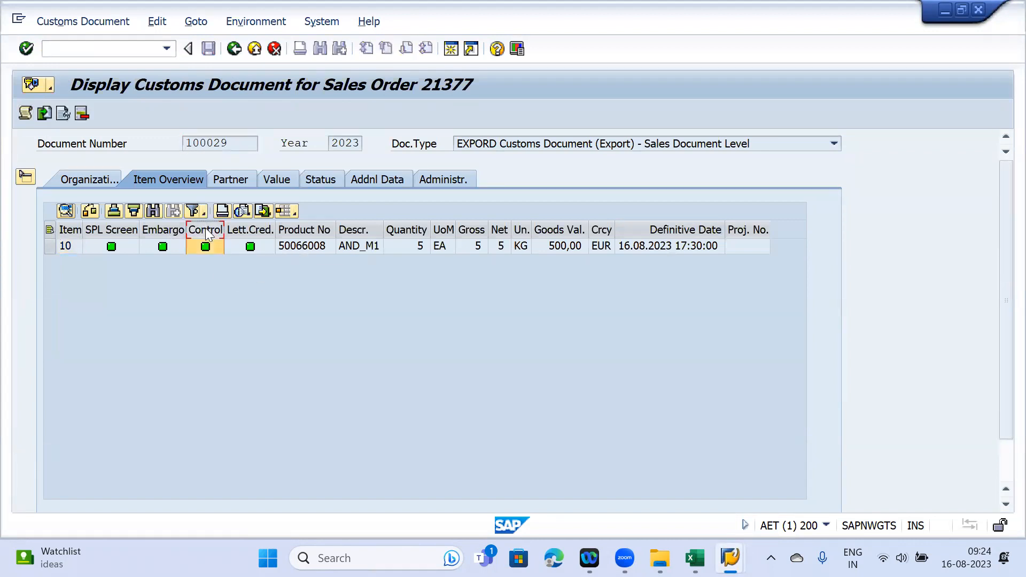
pyautogui.click(25, 177)
pyautogui.click(27, 211)
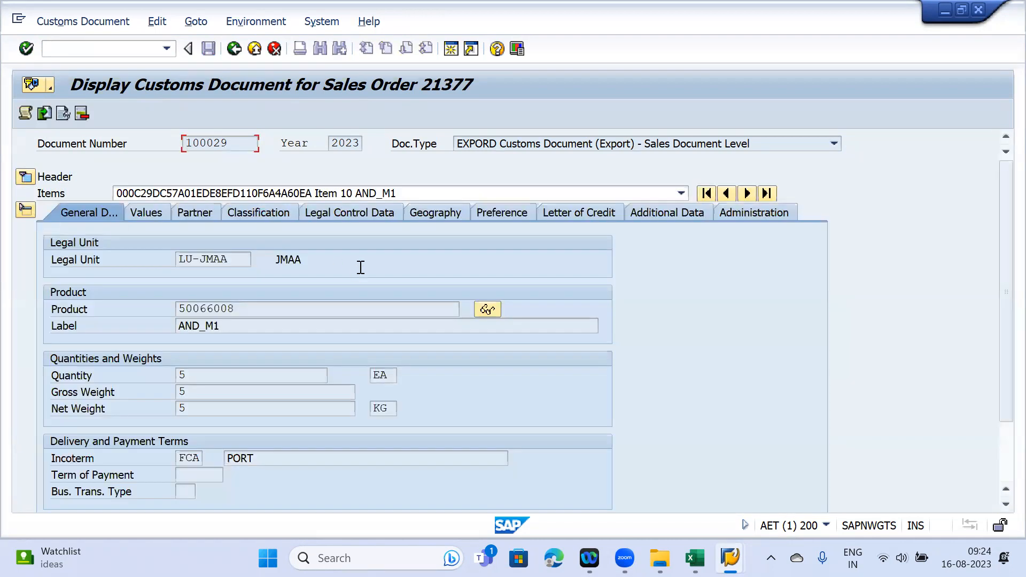
# - Open the item's assigned A1LC licence 539 and list its assigned documents
pyautogui.click(350, 212)
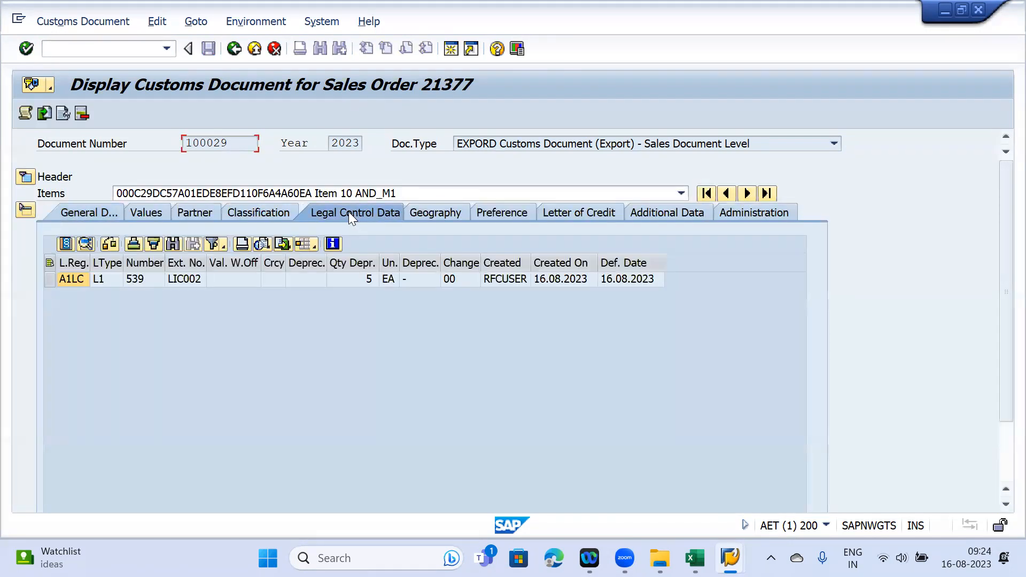
pyautogui.click(49, 279)
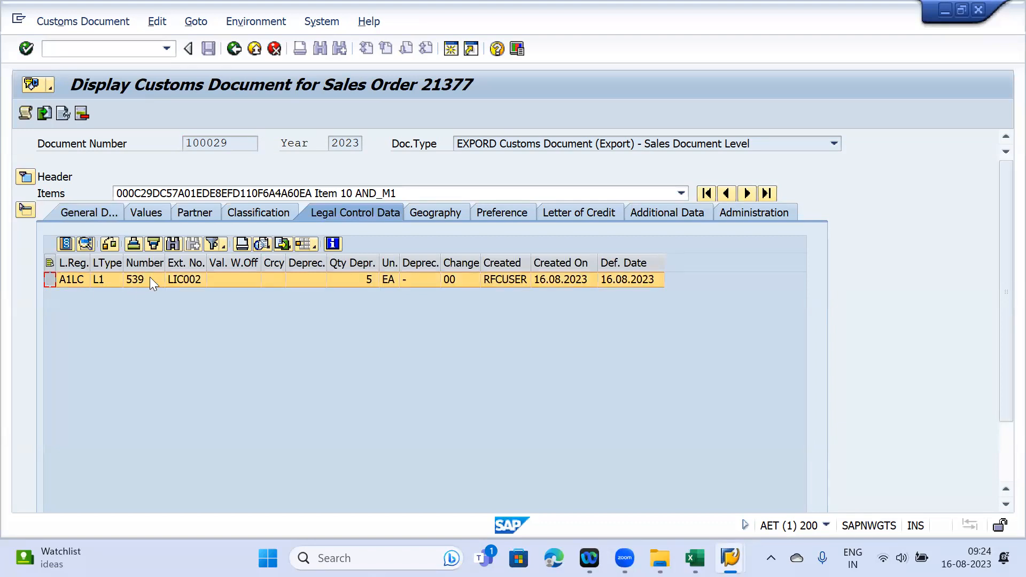
pyautogui.click(62, 242)
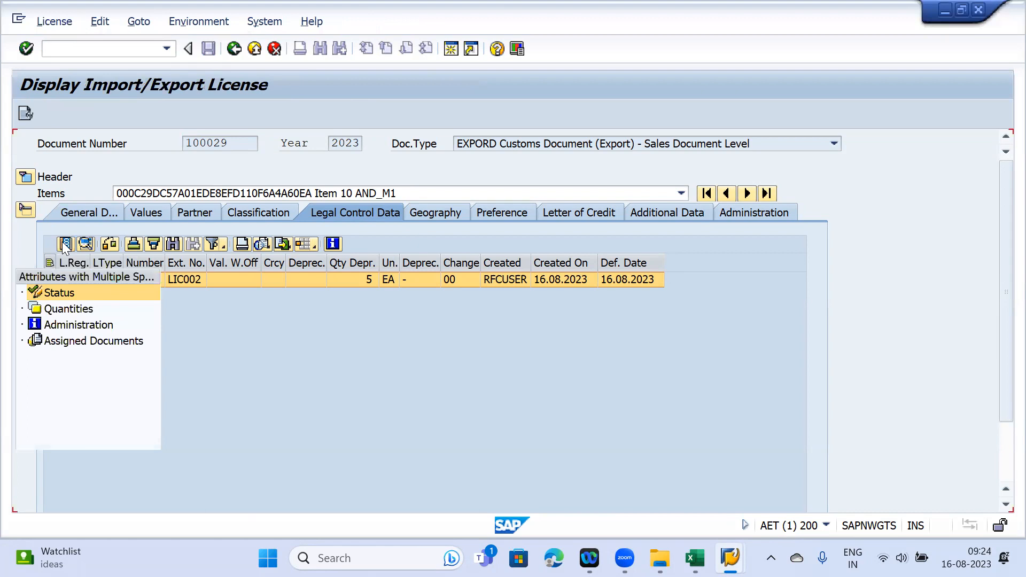
pyautogui.click(81, 342)
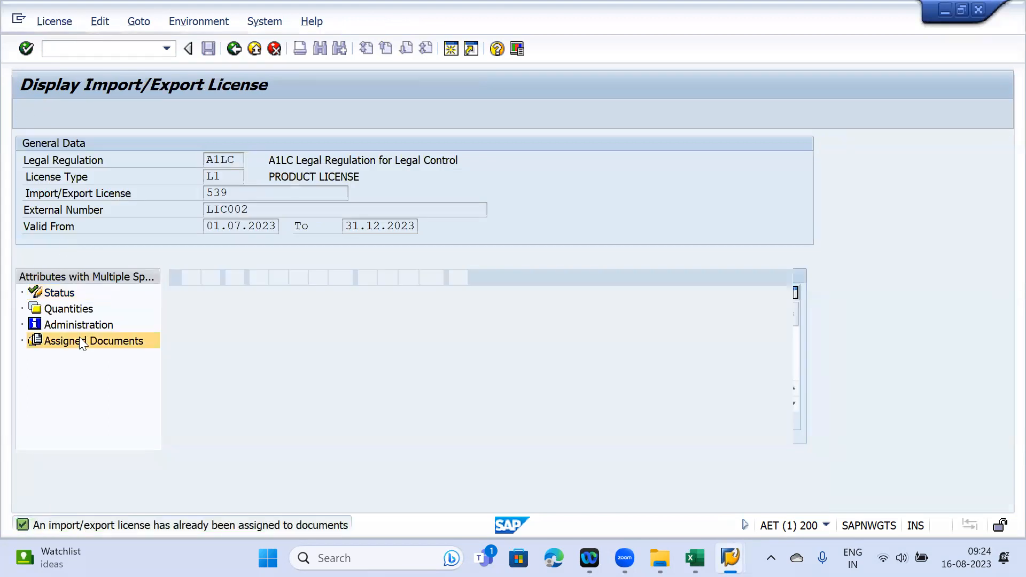
pyautogui.click(174, 389)
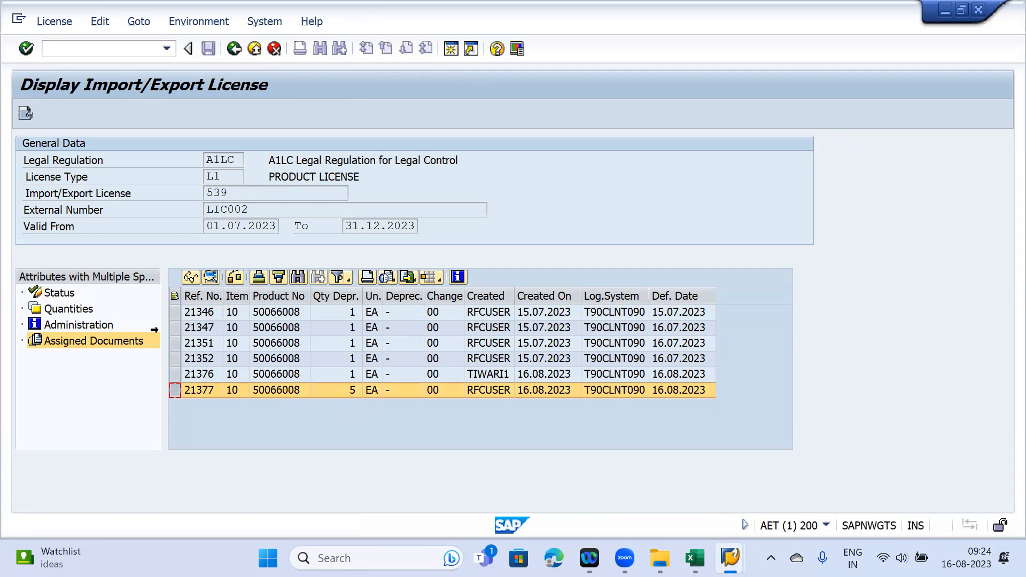
# - Check licence 539's status, quantities and reference 21377 deducting 5 EA, then bring up Excel
pyautogui.click(63, 293)
pyautogui.click(64, 308)
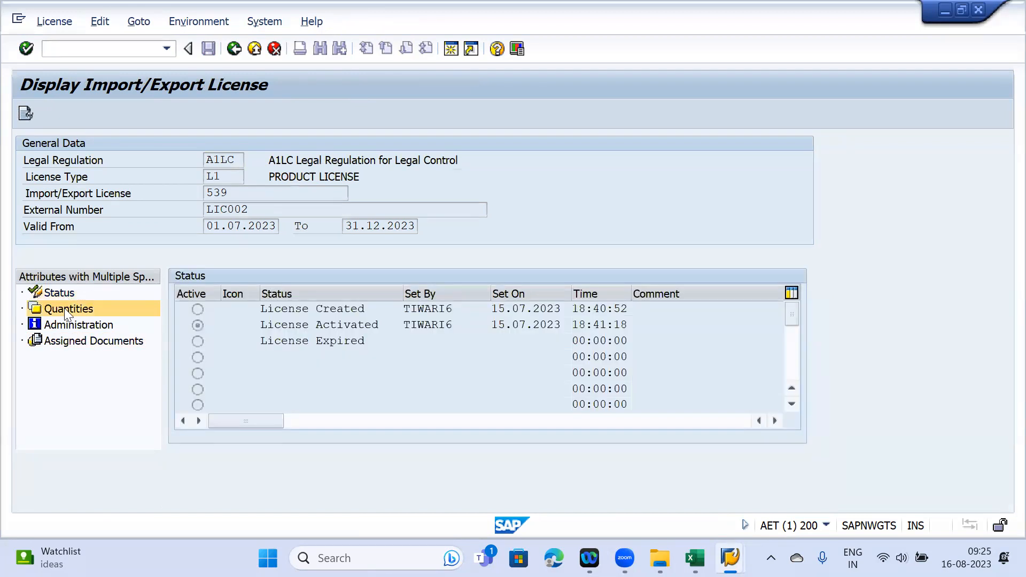
pyautogui.click(469, 363)
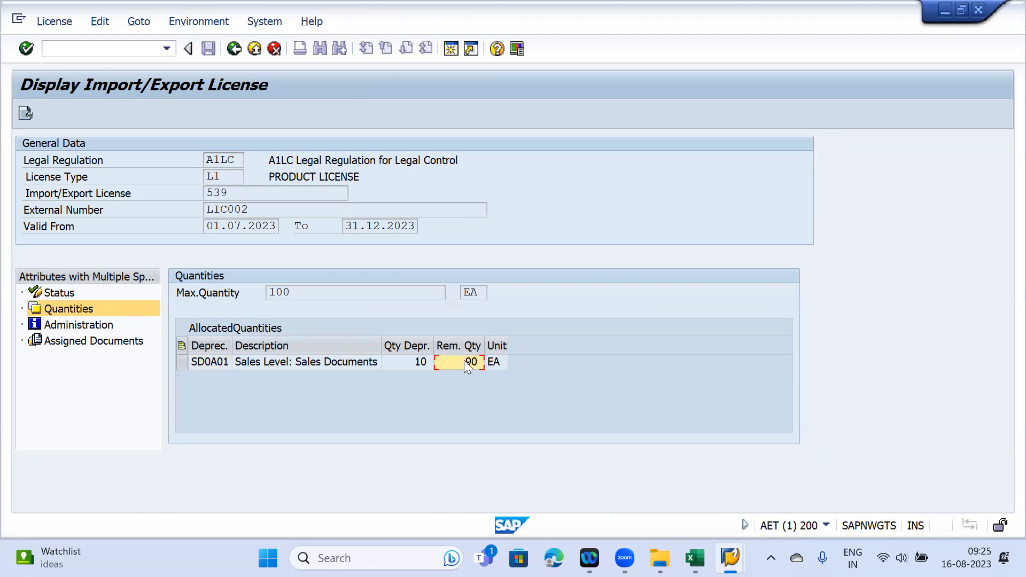
pyautogui.click(128, 342)
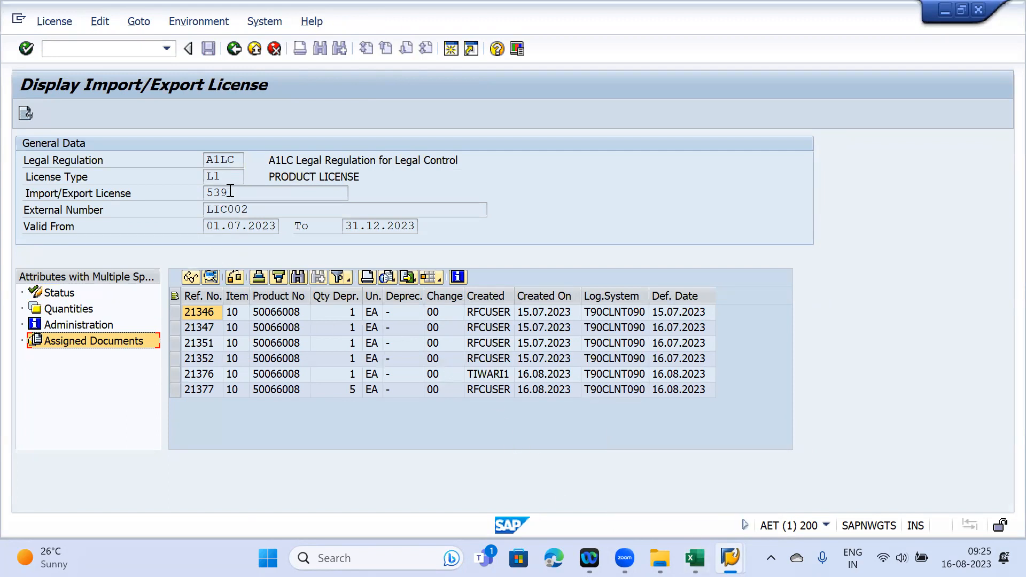
pyautogui.moveTo(231, 191); pyautogui.dragTo(203, 191)
pyautogui.hotkey('ctrl', 'c')
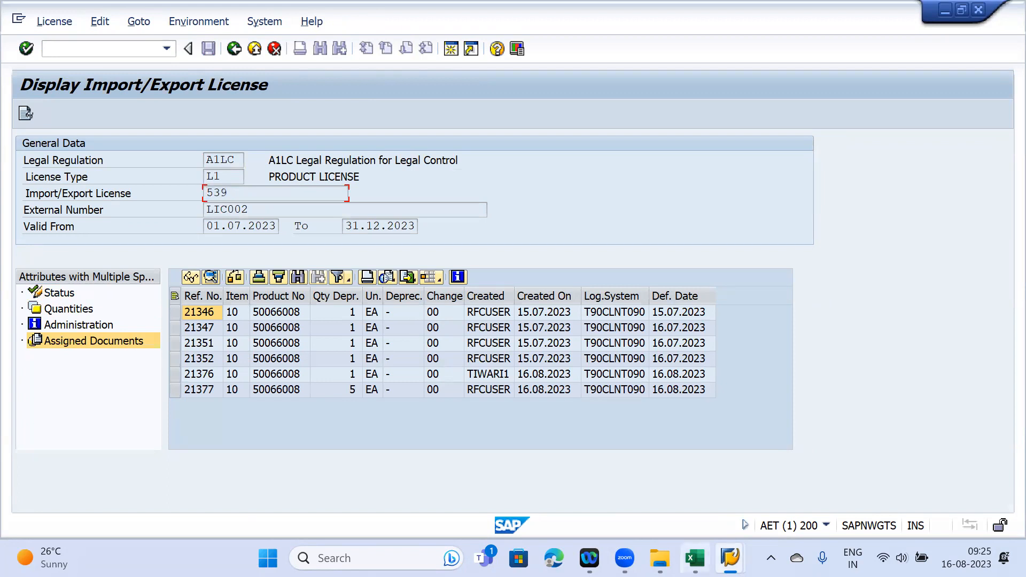
pyautogui.click(694, 558)
pyautogui.scroll(-1, 418, 440)
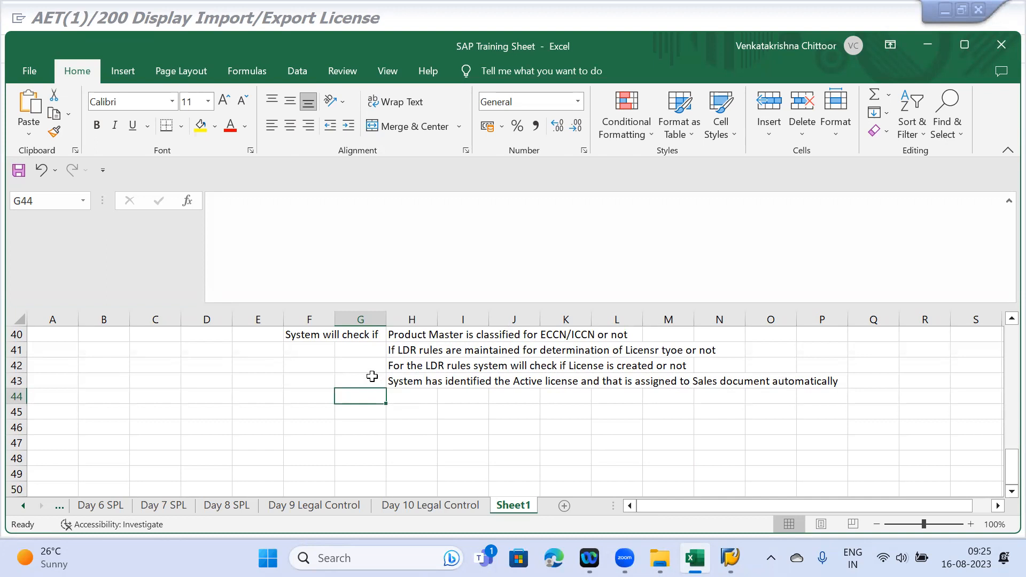
# - Label G43 'Step 4' and enter 'System' in H45
pyautogui.click(356, 381)
pyautogui.write('Step ')
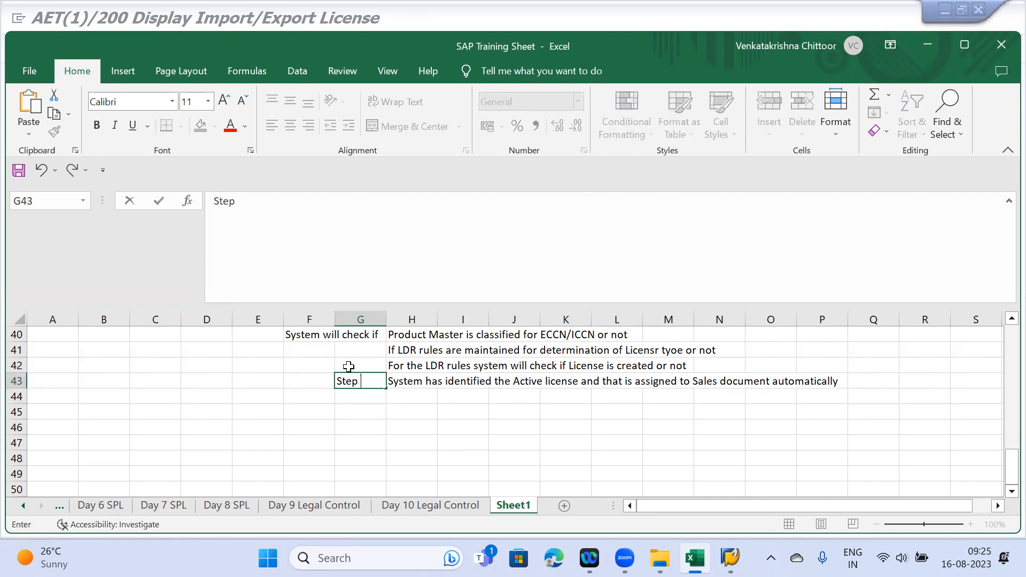
pyautogui.write('4')
pyautogui.press('Return')
pyautogui.press('Down')
pyautogui.press('Down')
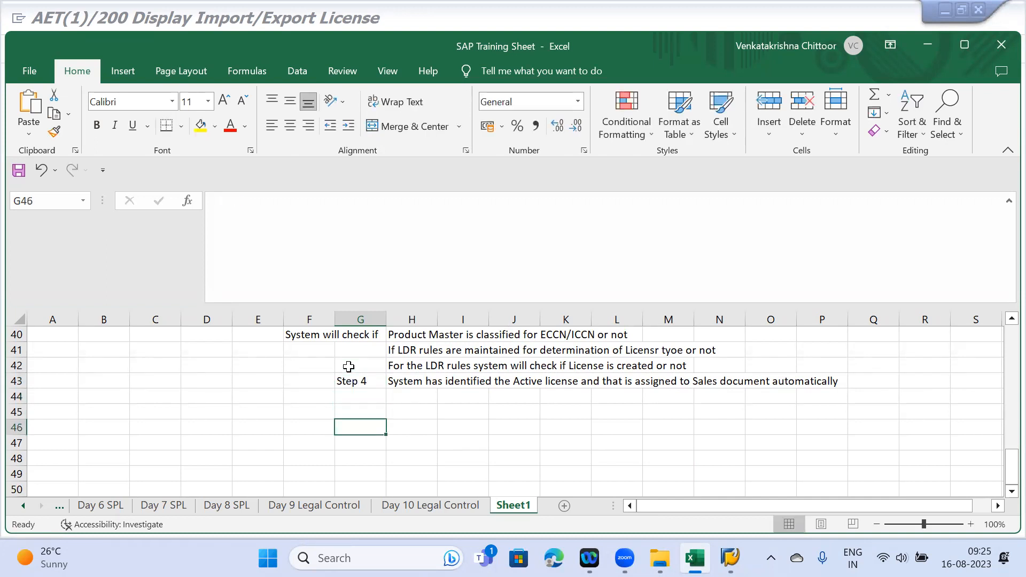
pyautogui.press('Right')
pyautogui.press('Up')
pyautogui.write('System')
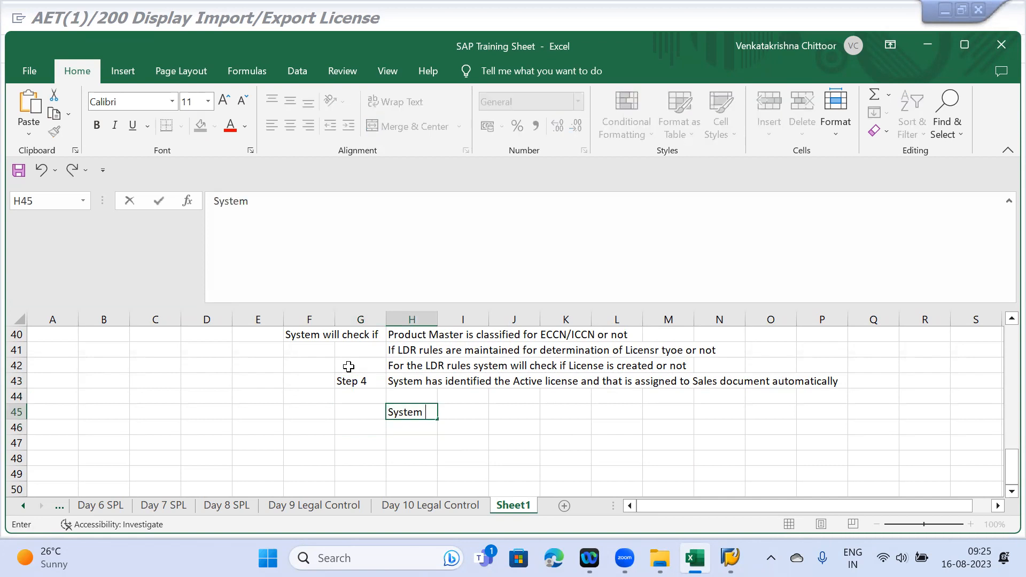
pyautogui.press('Right')
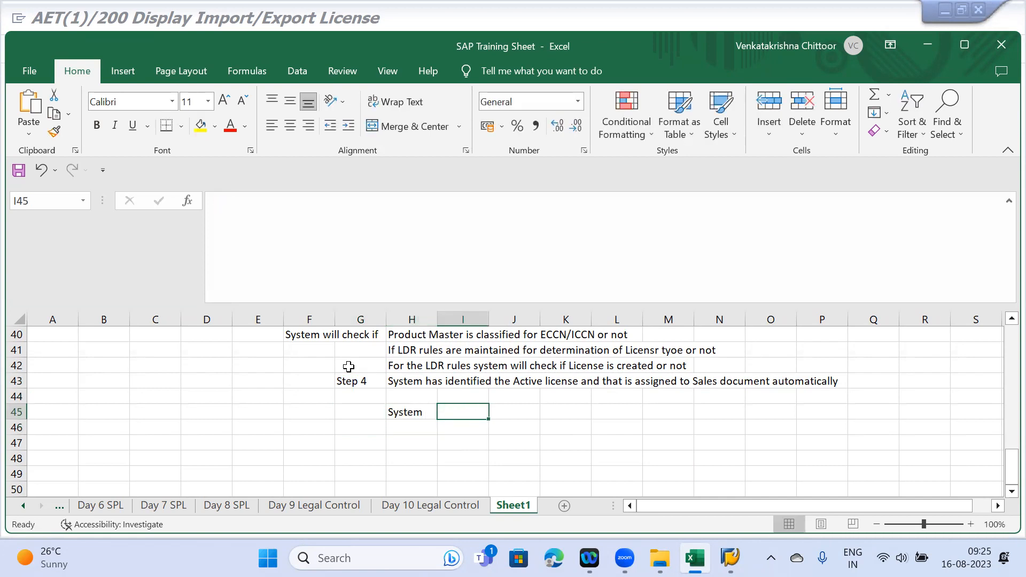
# - Enter licence numbers 539 in I45 and 540 in J45
pyautogui.write('5')
pyautogui.press('BackSpace')
pyautogui.write('539')
pyautogui.press('Right')
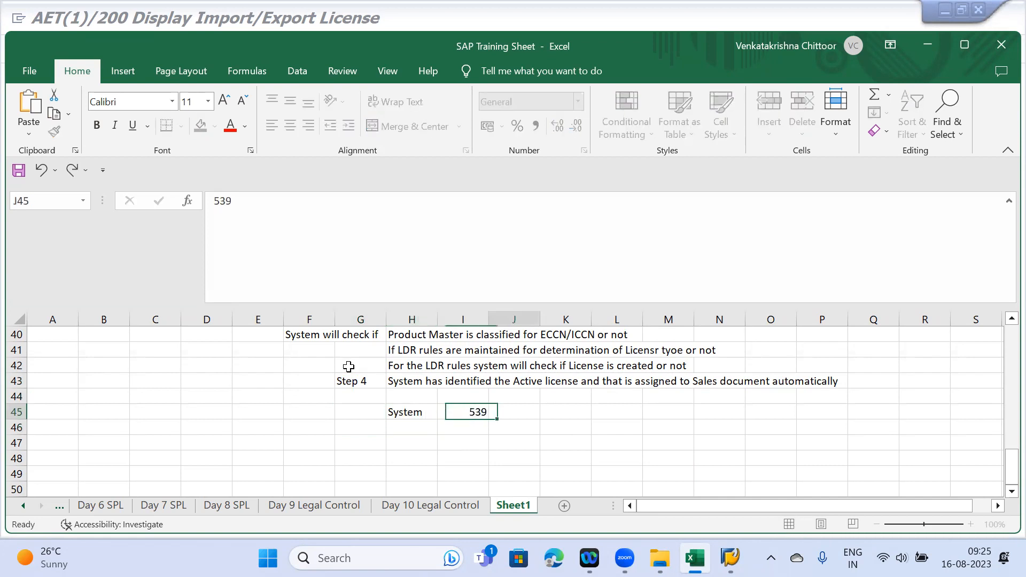
pyautogui.hotkey('ctrl', 'v')
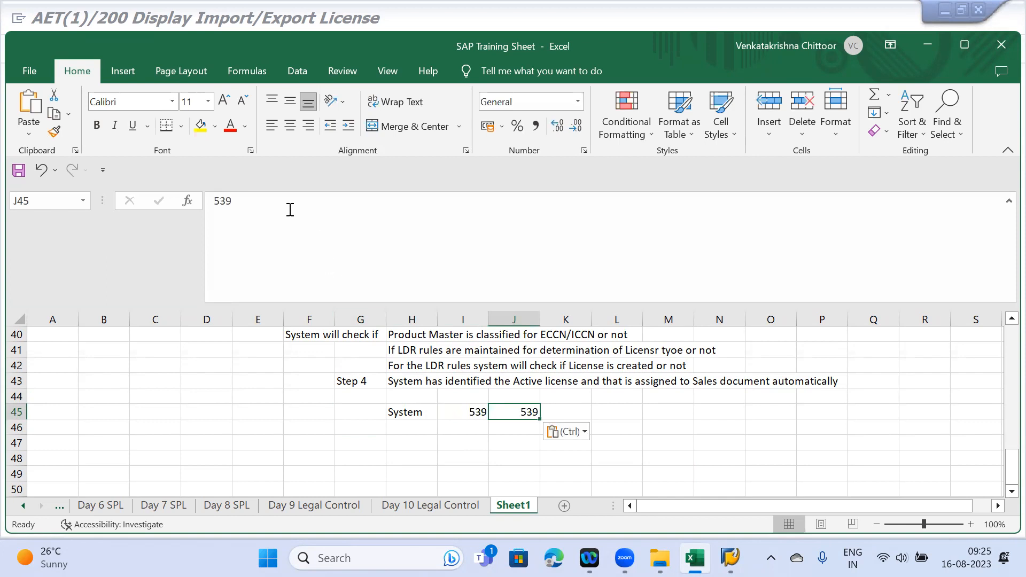
pyautogui.click(264, 202)
pyautogui.press('BackSpace')
pyautogui.press('BackSpace')
pyautogui.write('40')
pyautogui.press('Return')
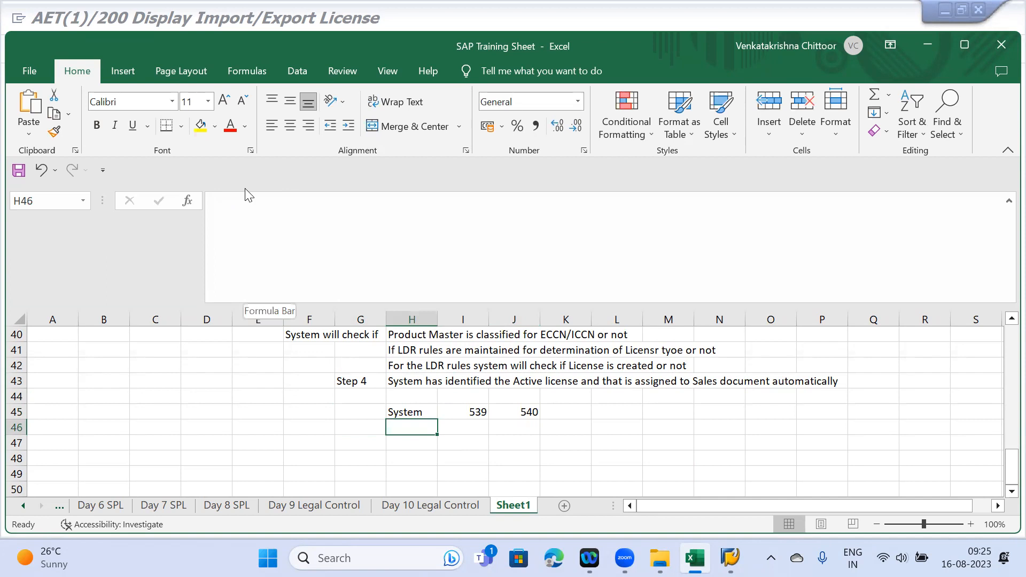
# - Write 'System will pick the License which is expiring first' in I46, then return to SAP
pyautogui.click(461, 426)
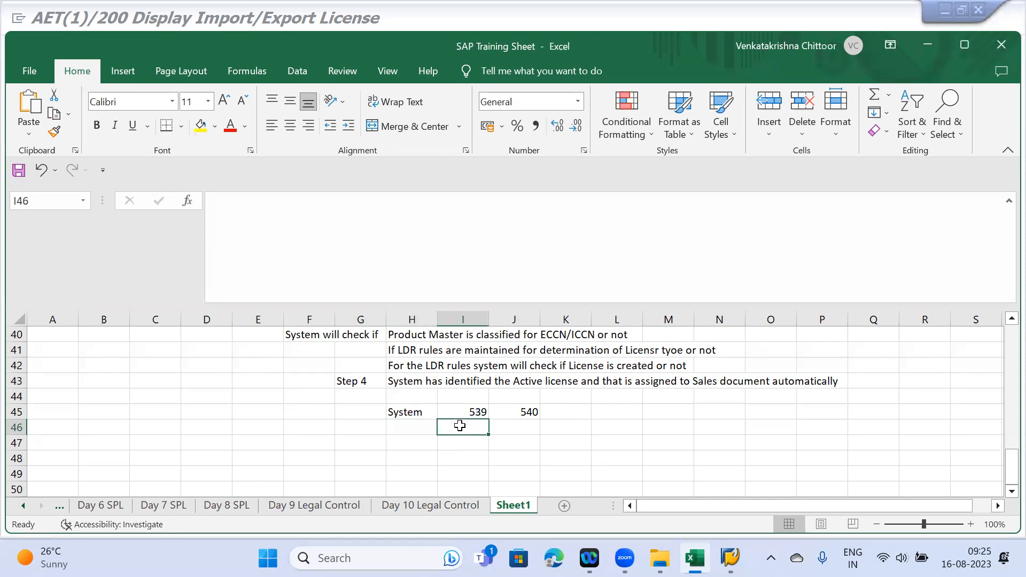
pyautogui.write('System will poick')
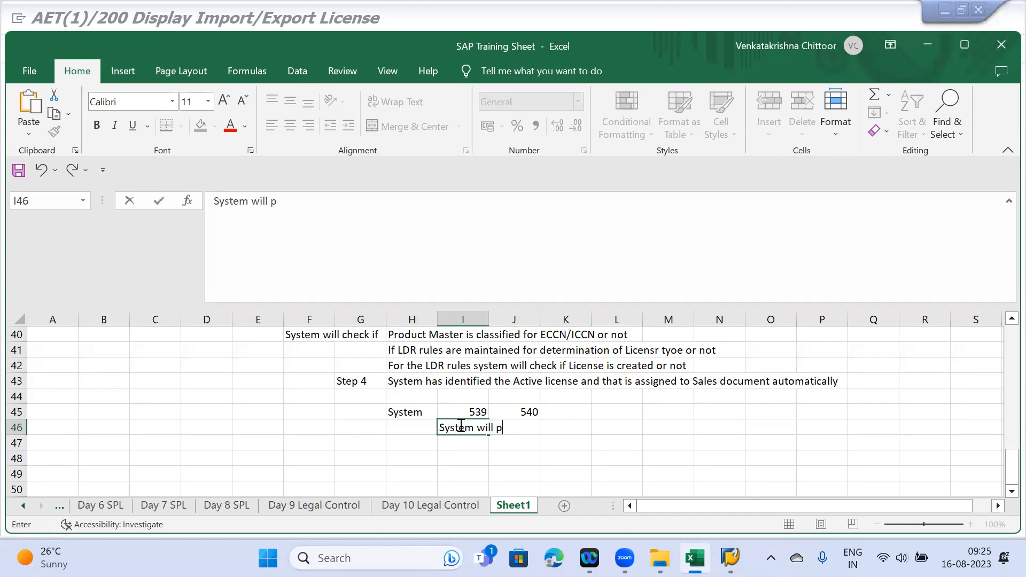
pyautogui.press('BackSpace')
pyautogui.press('BackSpace')
pyautogui.press('BackSpace')
pyautogui.write('ick the Liven')
pyautogui.press('BackSpace')
pyautogui.press('BackSpace')
pyautogui.press('BackSpace')
pyautogui.write('cense whic')
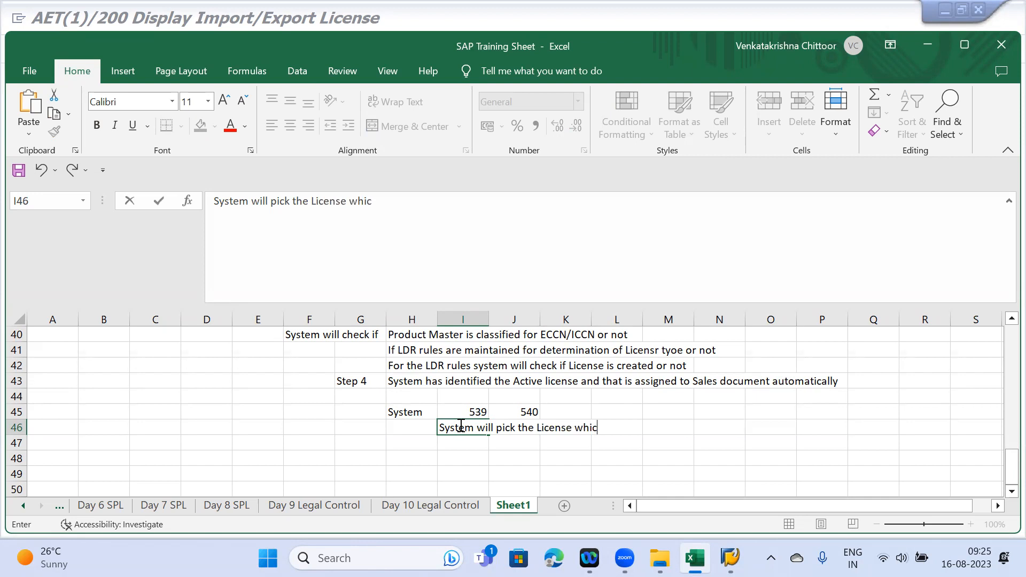
pyautogui.write('h is e')
pyautogui.hotkey('alt', 'p')
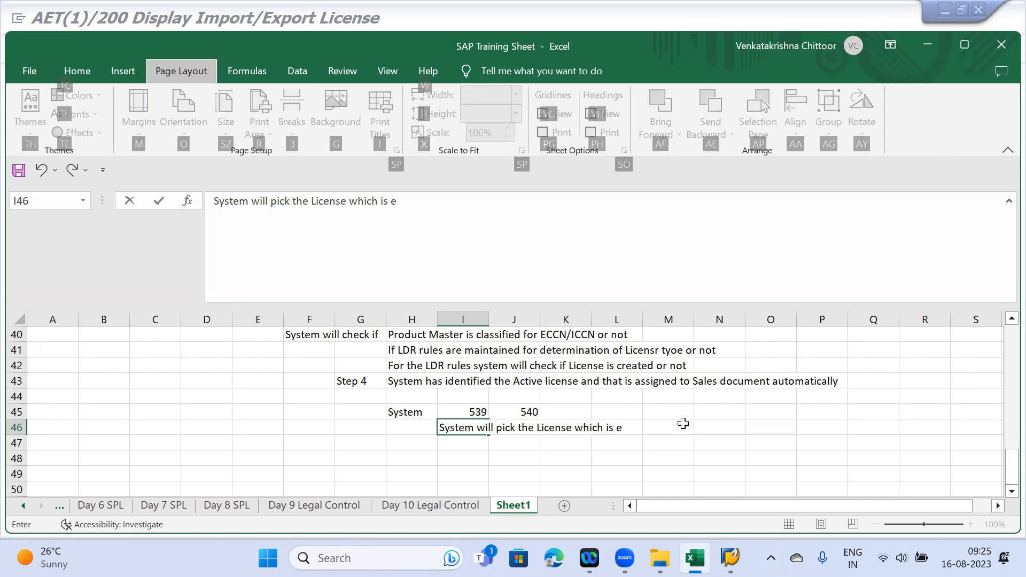
pyautogui.click(624, 430)
pyautogui.write('xpring first')
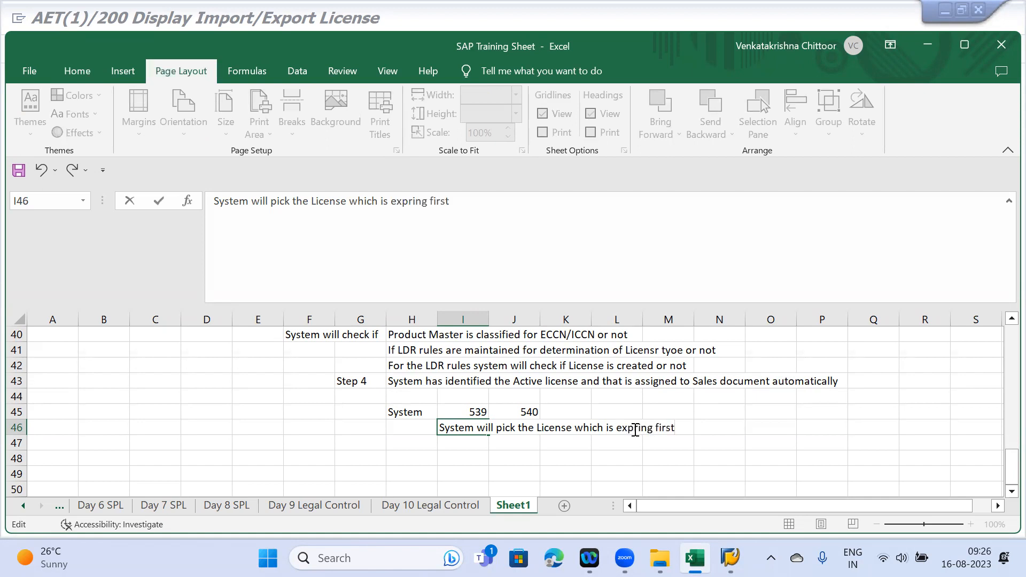
pyautogui.press('Return')
pyautogui.click(695, 558)
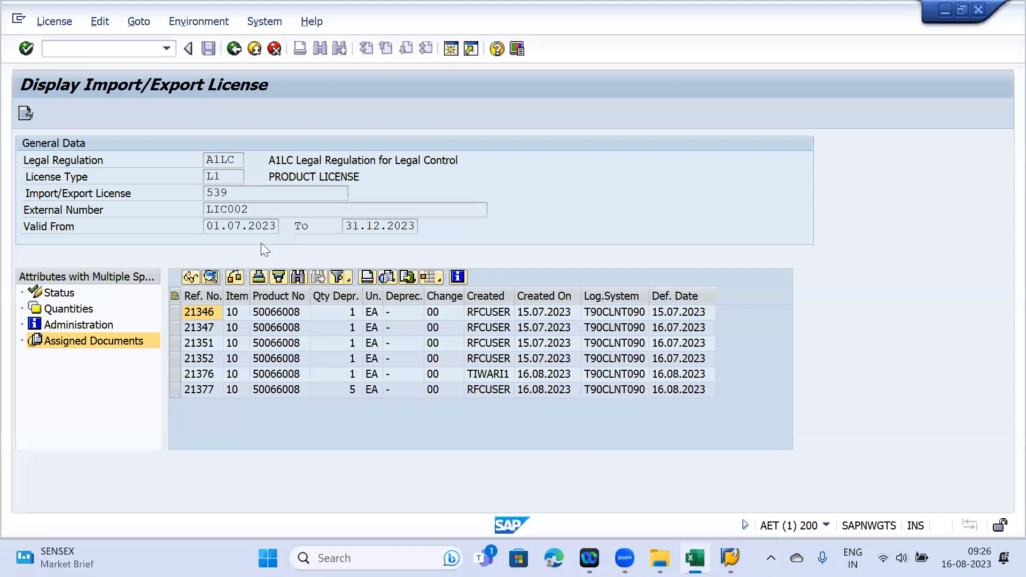
# - Confirm licence 539 is valid until 31.12.2023, then return to the Excel sheet
pyautogui.moveTo(345, 225); pyautogui.dragTo(426, 231)
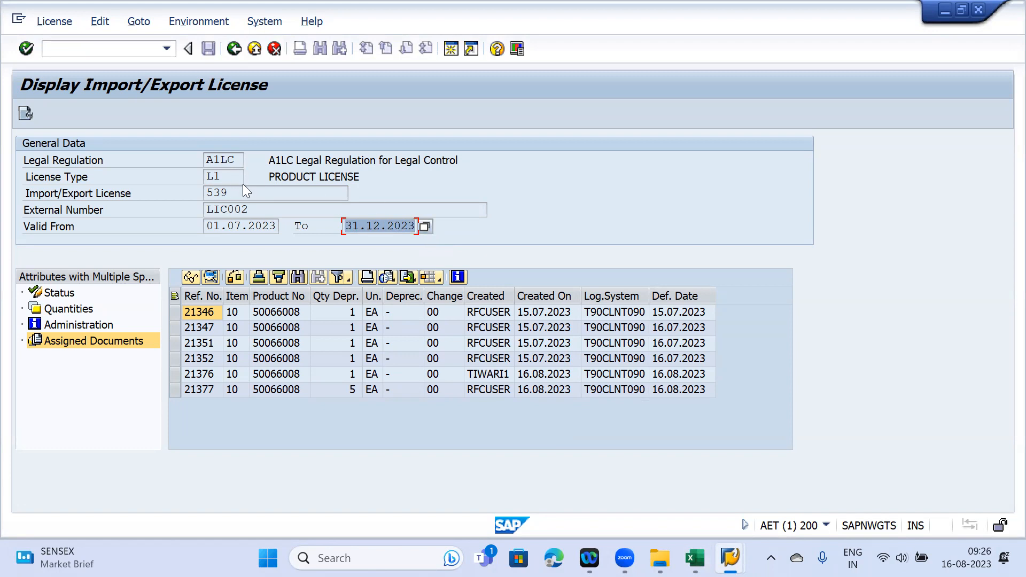
pyautogui.moveTo(235, 193); pyautogui.dragTo(165, 194)
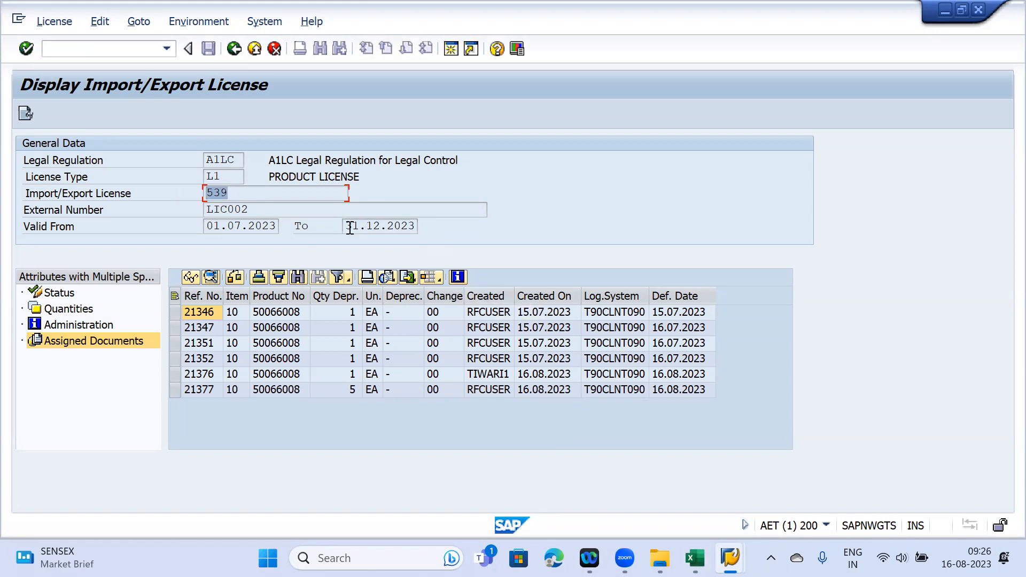
pyautogui.moveTo(348, 227); pyautogui.dragTo(445, 227)
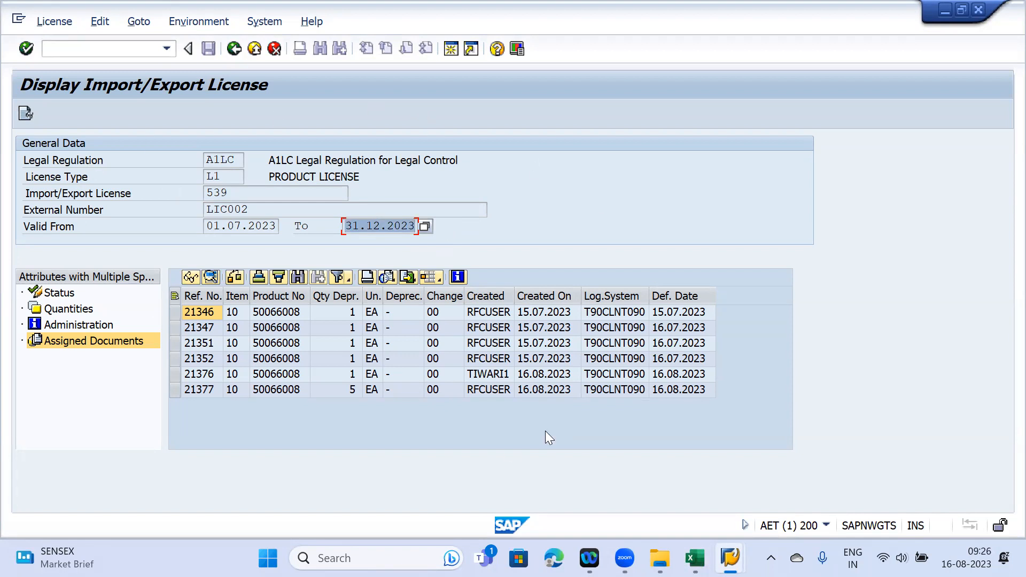
pyautogui.click(685, 543)
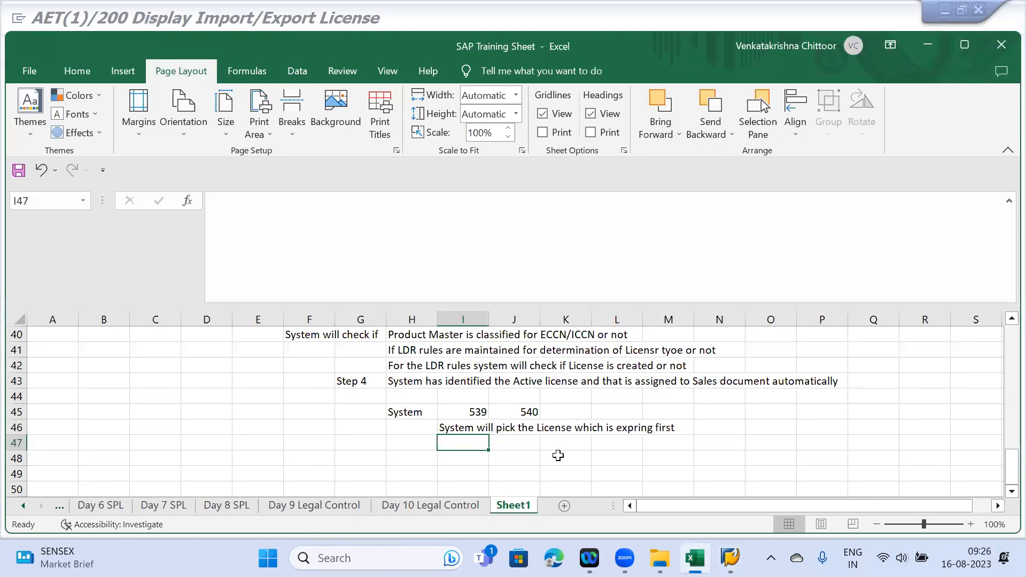
pyautogui.scroll(-1, 541, 446)
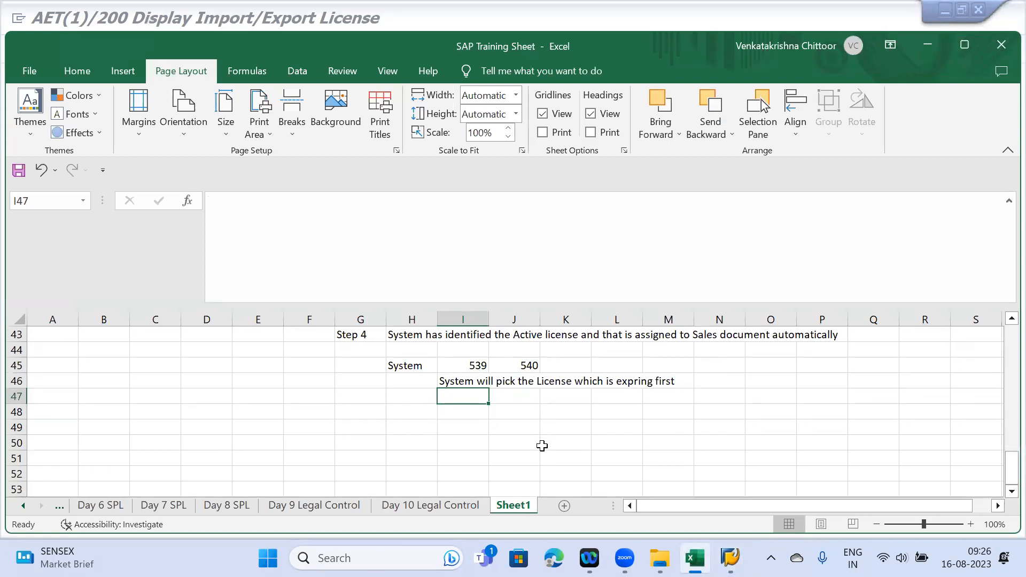
pyautogui.scroll(2, 542, 445)
pyautogui.moveTo(398, 381); pyautogui.dragTo(827, 431)
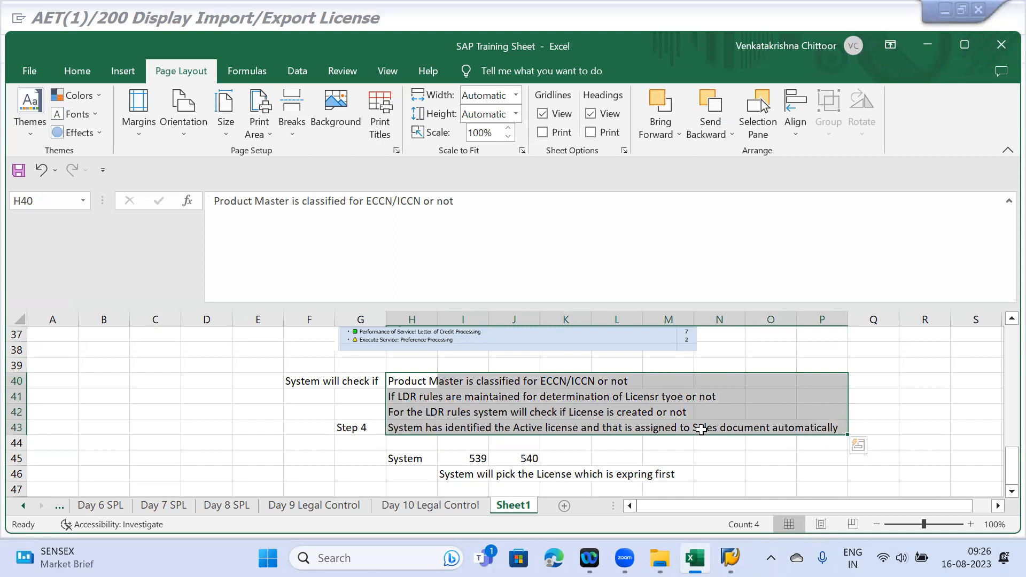
pyautogui.click(648, 409)
pyautogui.moveTo(394, 375); pyautogui.dragTo(816, 425)
pyautogui.click(612, 409)
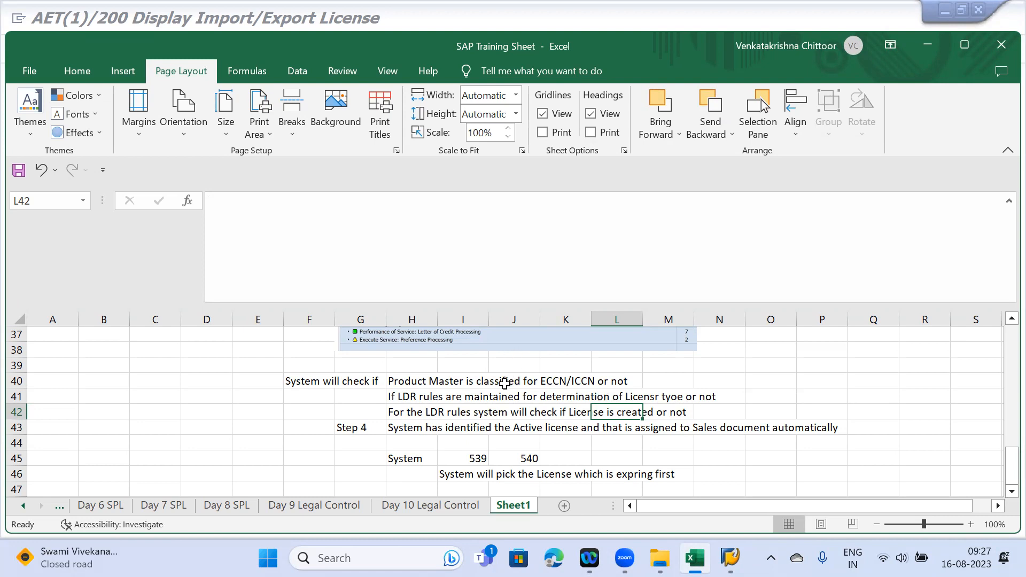
# - Type 'Automatic assignment of License types' in H39 and bold it across H39:K39
pyautogui.click(412, 366)
pyautogui.write('Au')
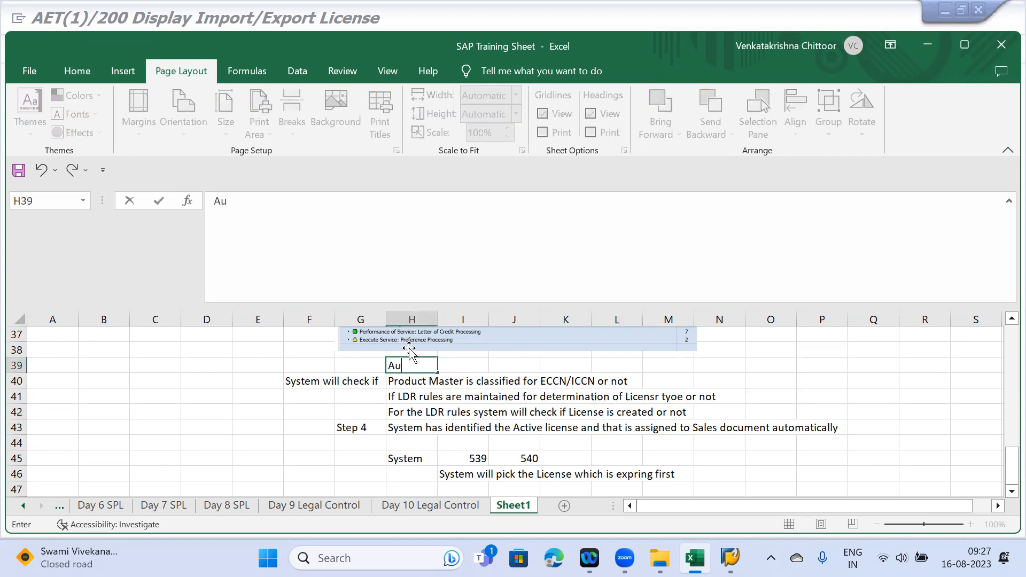
pyautogui.write('tomatic assignment of License t')
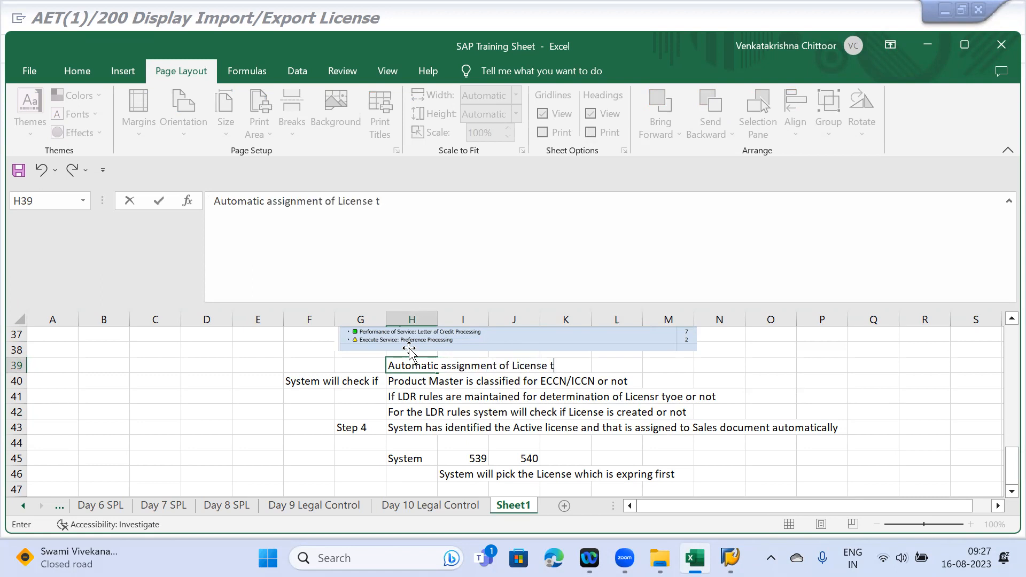
pyautogui.write('ypes')
pyautogui.press('Return')
pyautogui.moveTo(408, 366); pyautogui.dragTo(568, 365)
pyautogui.hotkey('ctrl', 'b')
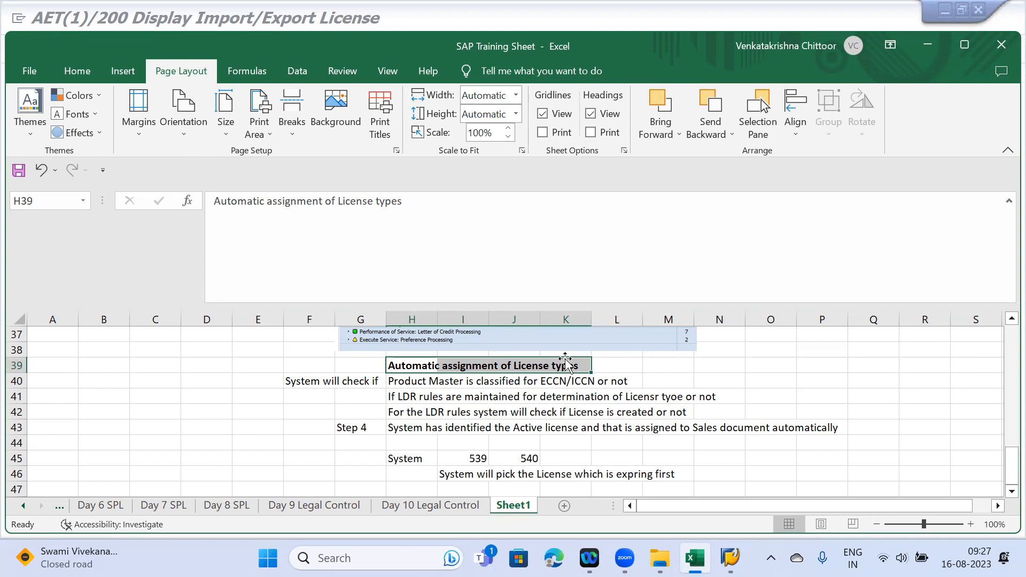
pyautogui.scroll(-2, 565, 363)
pyautogui.moveTo(729, 558)
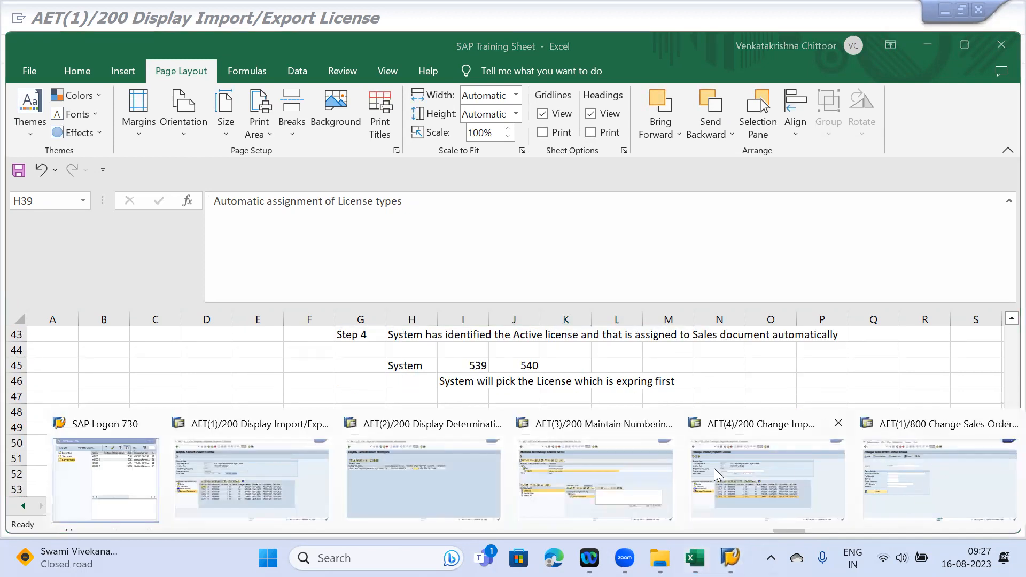
# - Open a new SAP session and start SPRO customizing
pyautogui.click(422, 461)
pyautogui.write('/o')
pyautogui.press('Return')
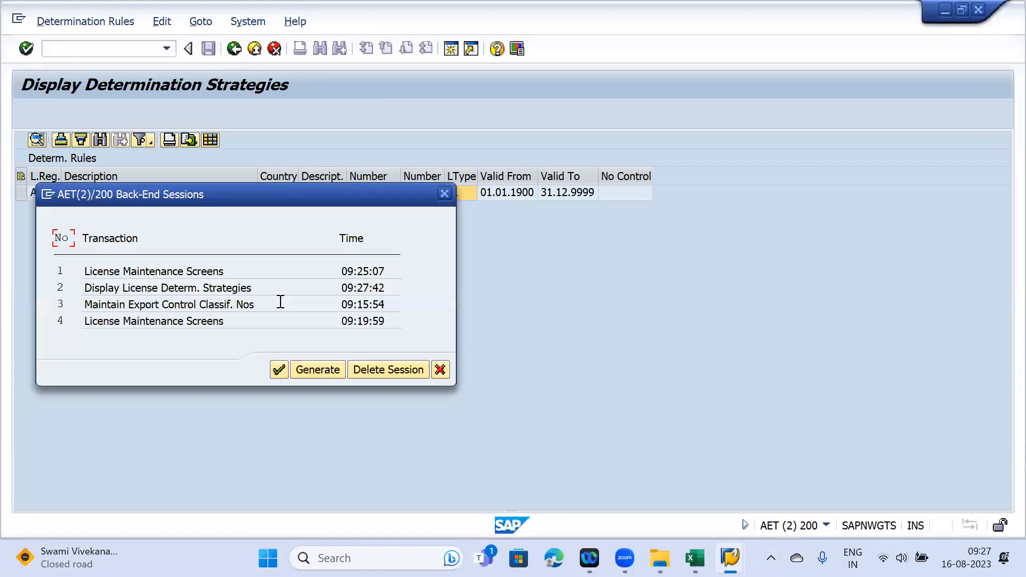
pyautogui.click(310, 372)
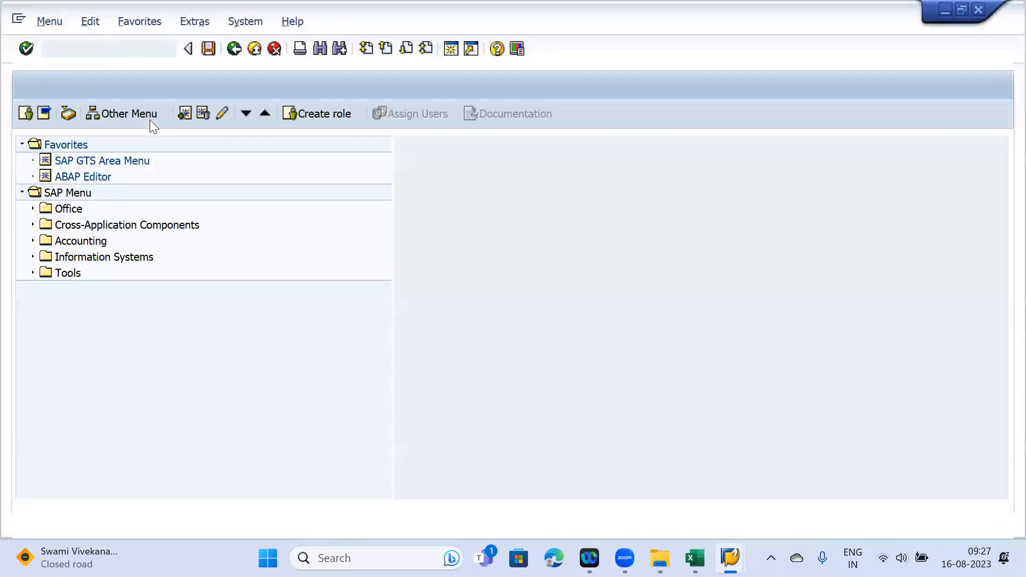
pyautogui.write('SPRO')
pyautogui.press('Return')
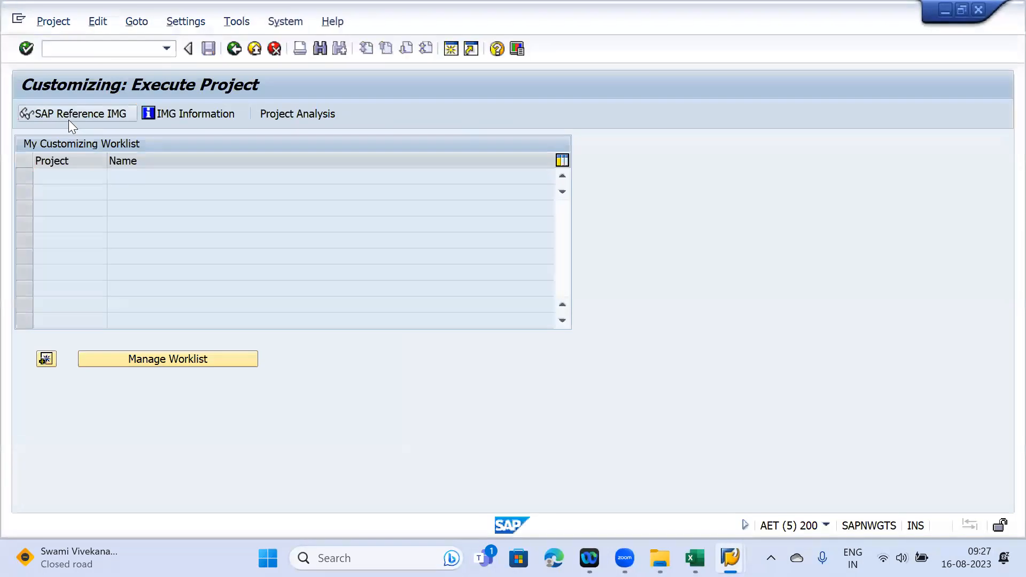
# - Navigate Global Trade Services > Compliance Management > Legal Control and run Define License Types
pyautogui.click(68, 120)
pyautogui.click(32, 255)
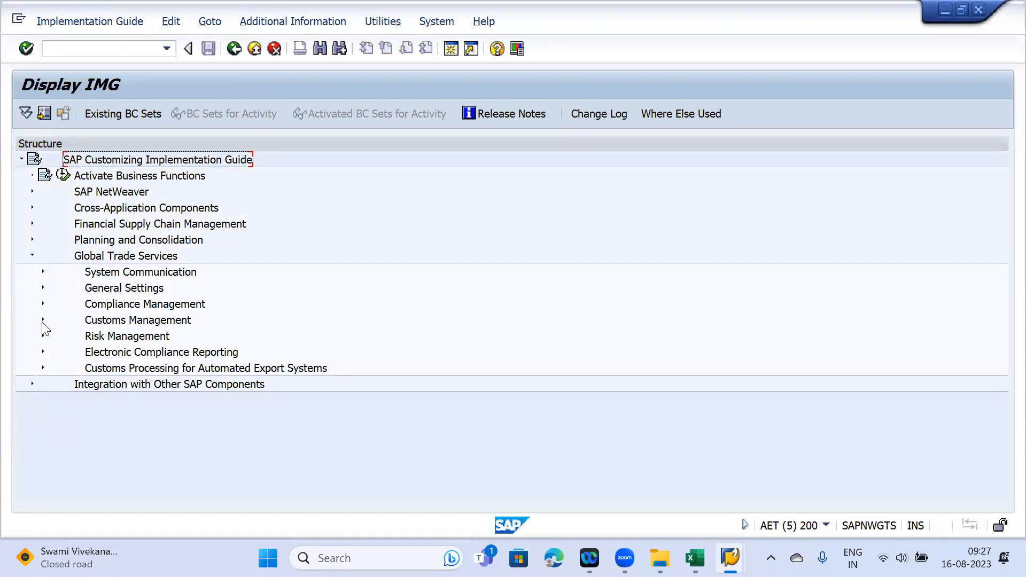
pyautogui.click(42, 303)
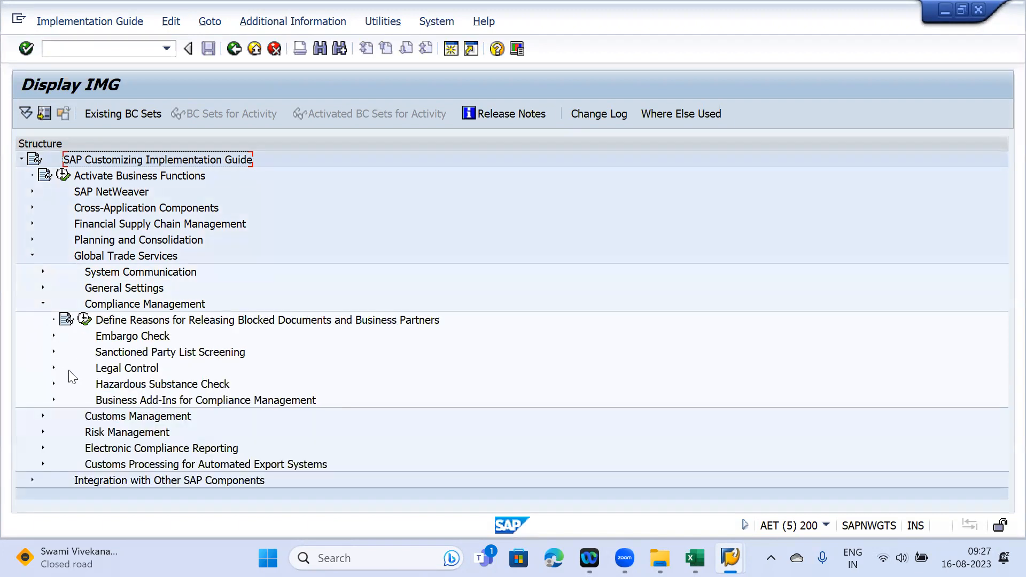
pyautogui.click(54, 368)
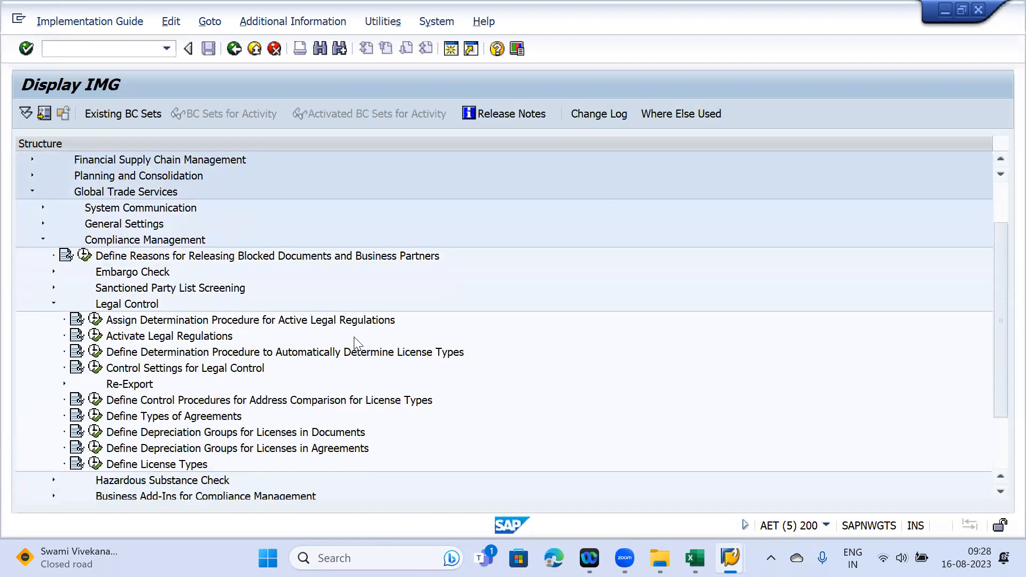
pyautogui.scroll(-2, 91, 283)
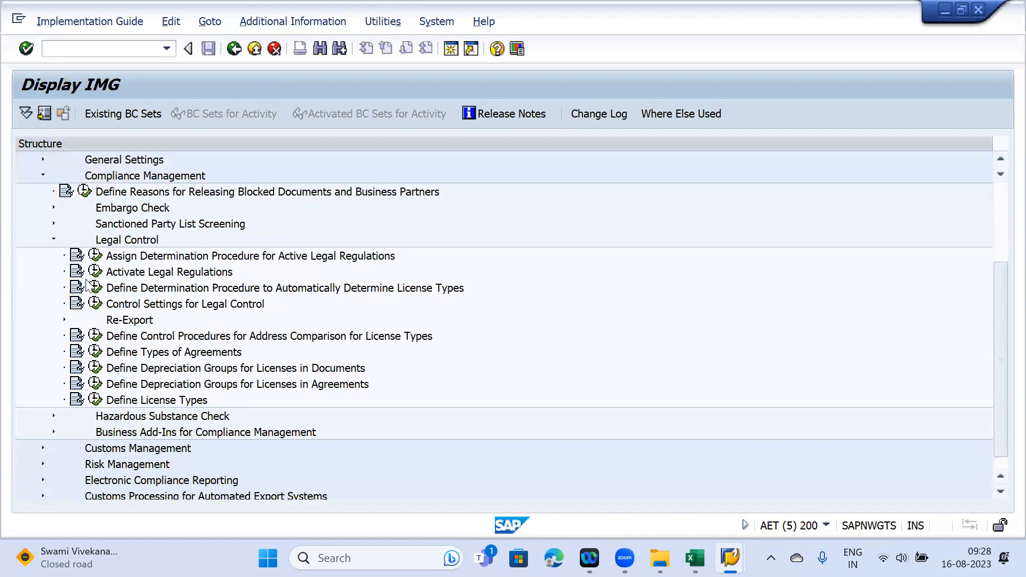
pyautogui.click(95, 400)
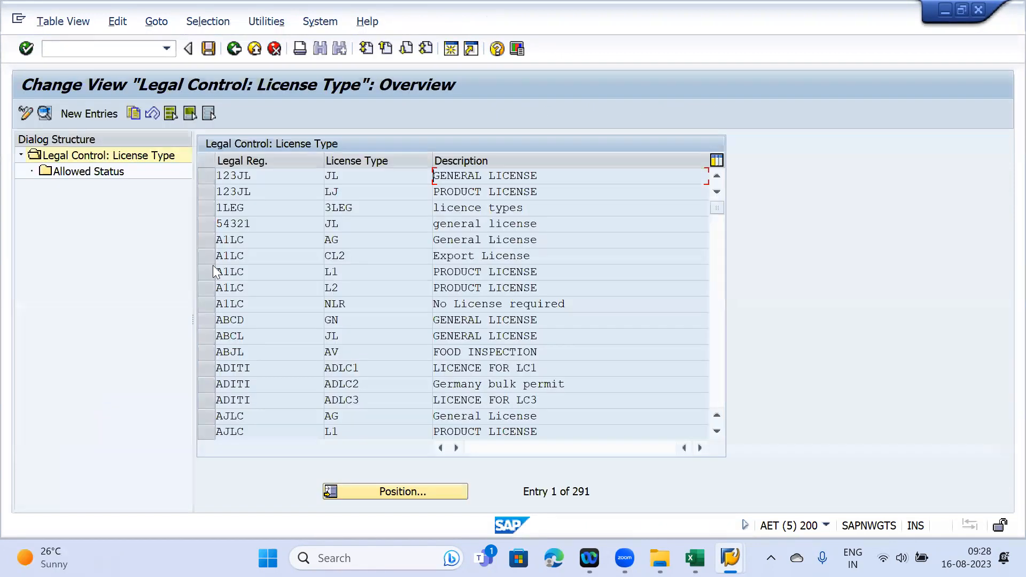
# - Open the A1LC / L1 licence type entry, then return to licence 539's change screen
pyautogui.moveTo(262, 176); pyautogui.dragTo(197, 171)
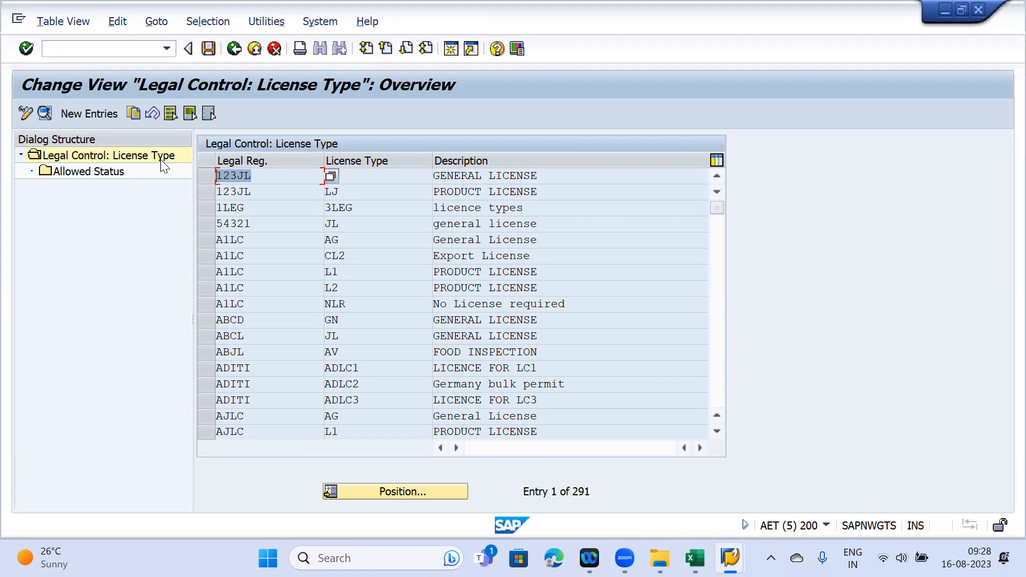
pyautogui.click(209, 177)
pyautogui.click(211, 180)
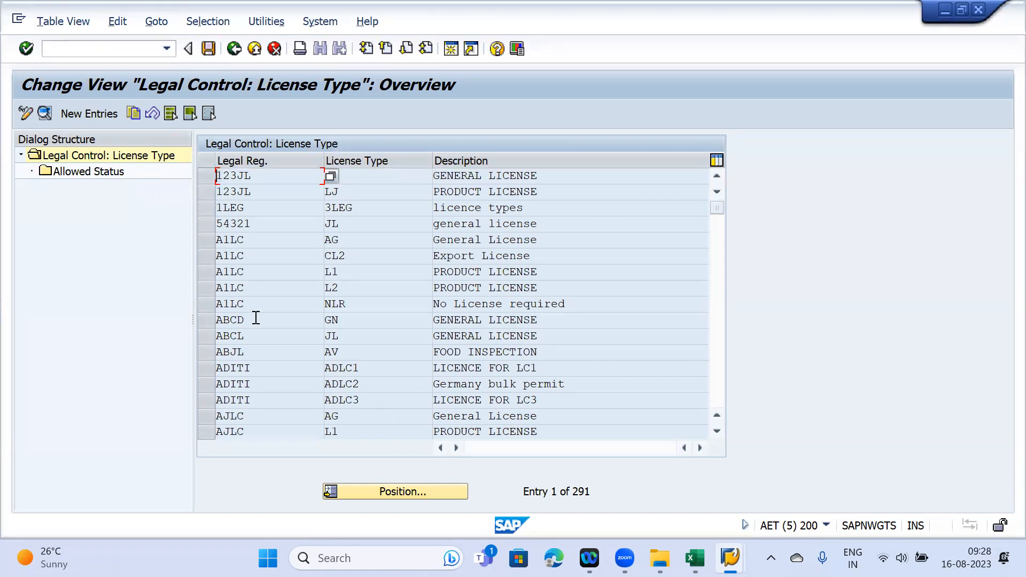
pyautogui.click(208, 288)
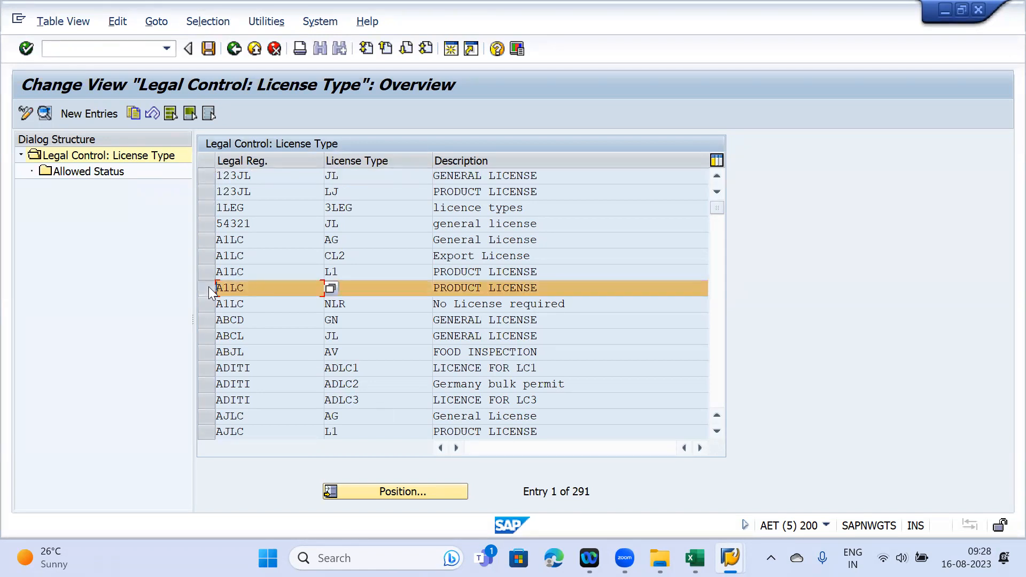
pyautogui.click(208, 288)
pyautogui.click(209, 272)
pyautogui.click(334, 272)
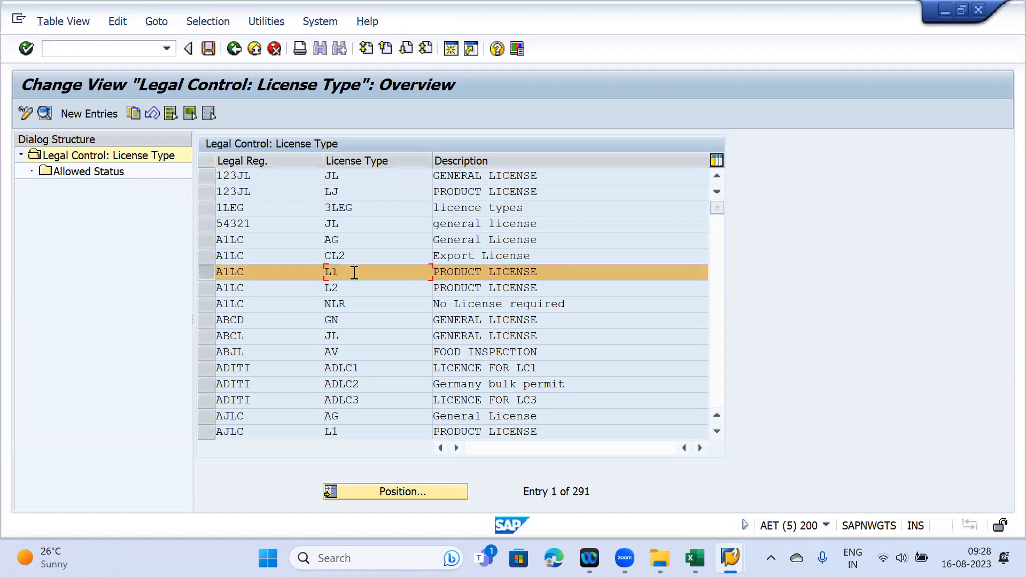
pyautogui.moveTo(730, 558)
pyautogui.click(648, 507)
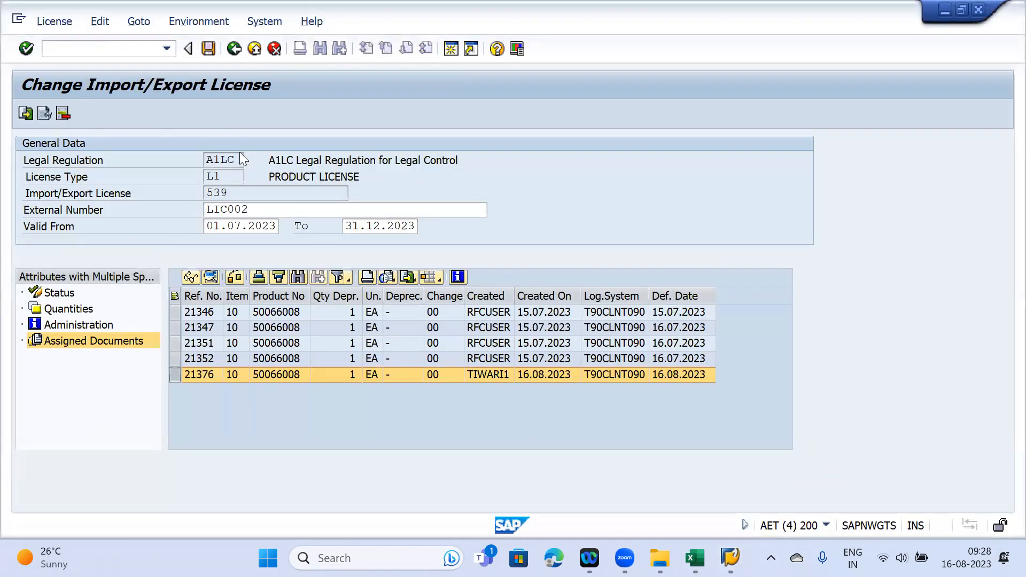
# - Compare licence 539's type L1 with the L1 settings and number range interval 01
pyautogui.moveTo(229, 175); pyautogui.dragTo(187, 171)
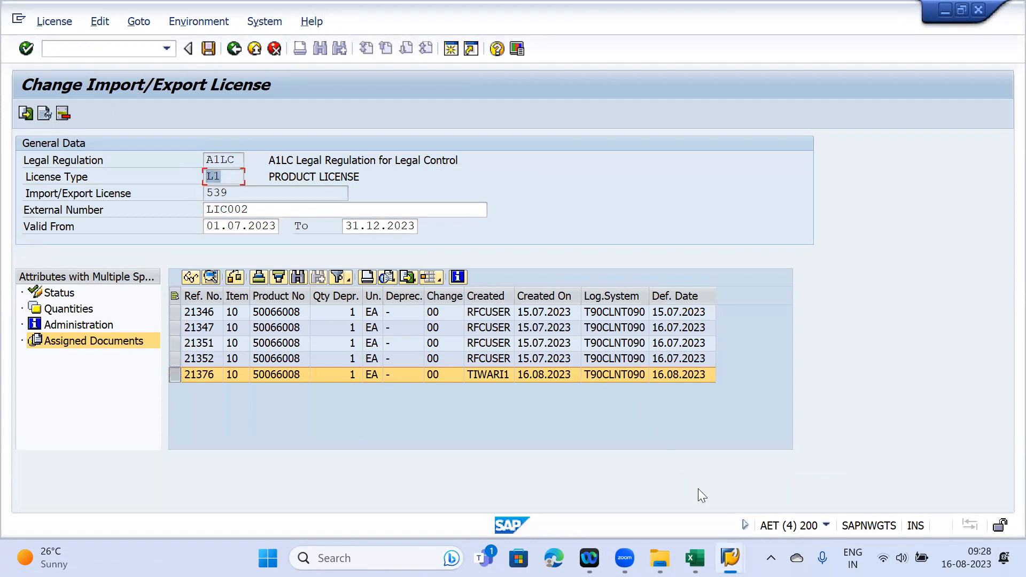
pyautogui.moveTo(730, 558)
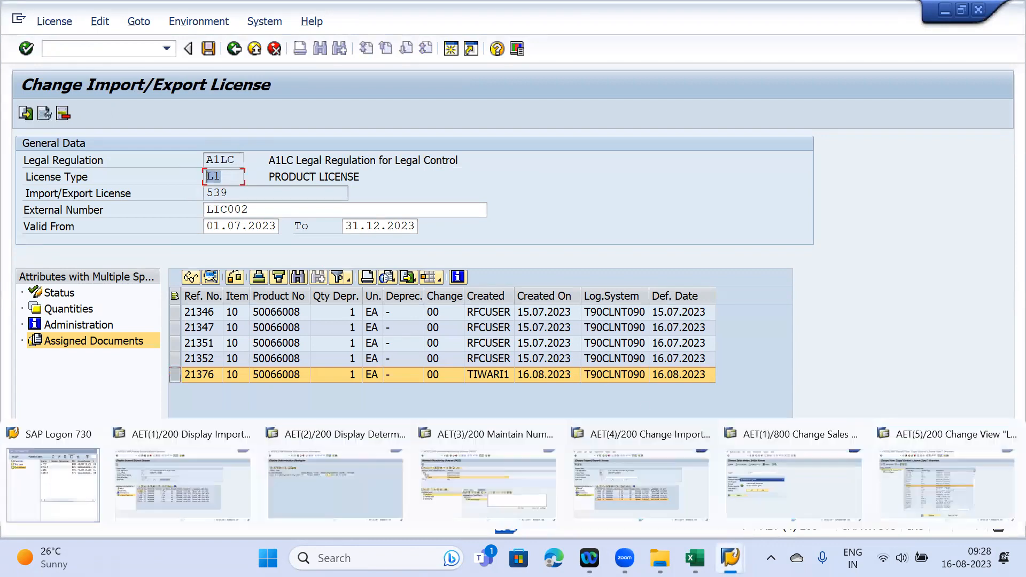
pyautogui.click(925, 471)
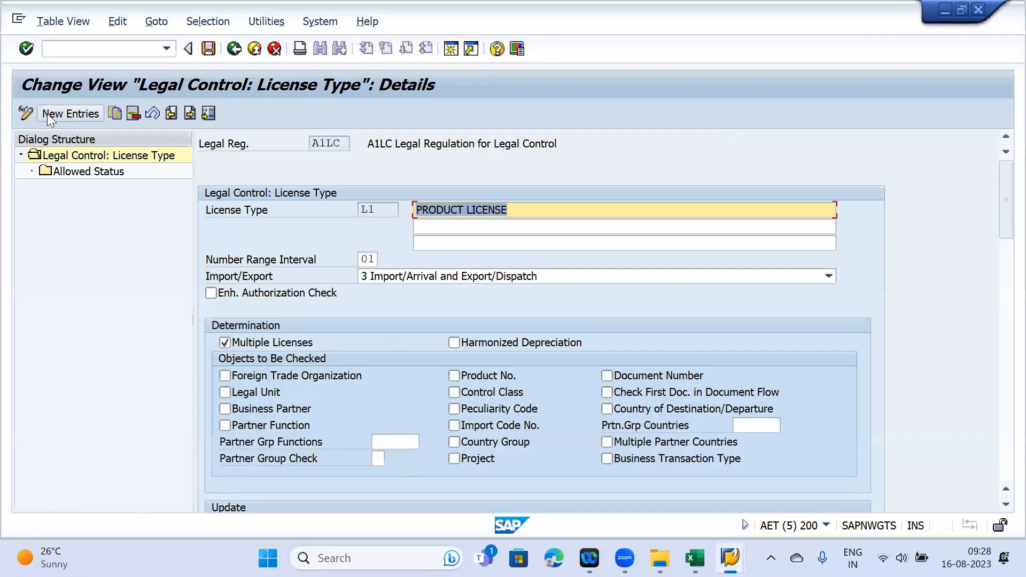
pyautogui.scroll(-1, 435, 350)
pyautogui.scroll(1, 434, 333)
pyautogui.click(369, 259)
pyautogui.scroll(-1, 244, 331)
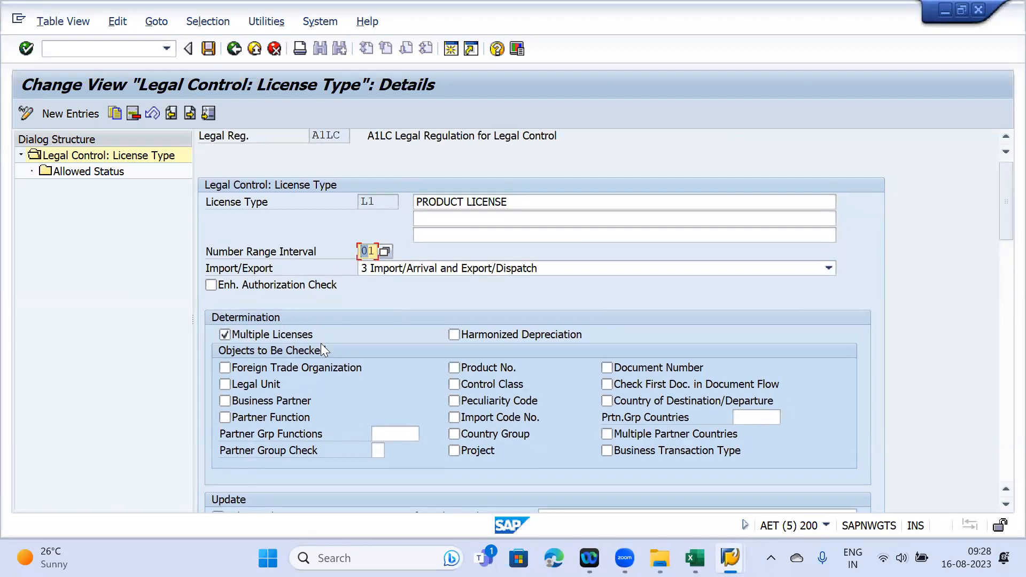
pyautogui.scroll(-3, 323, 331)
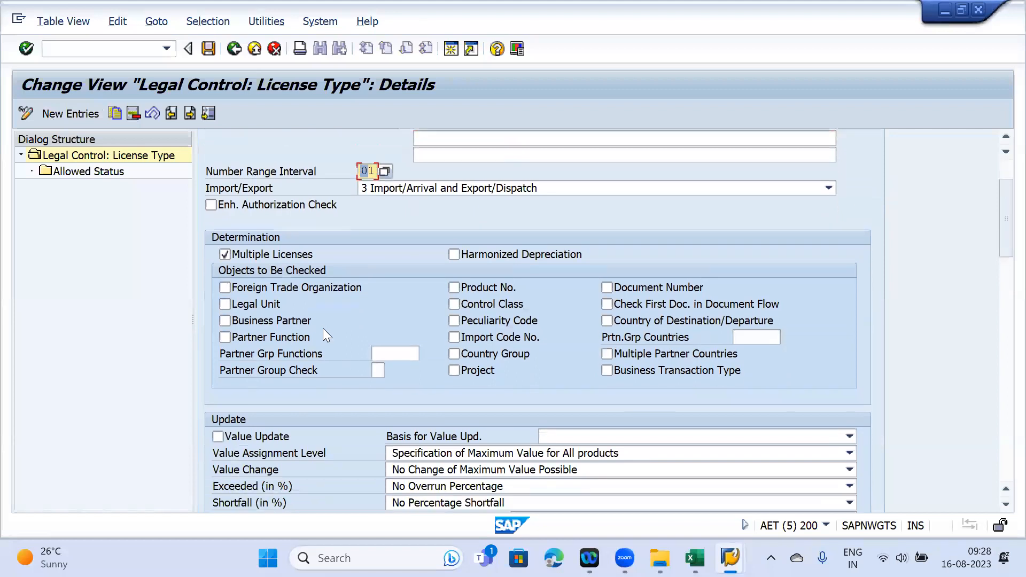
pyautogui.scroll(3, 395, 312)
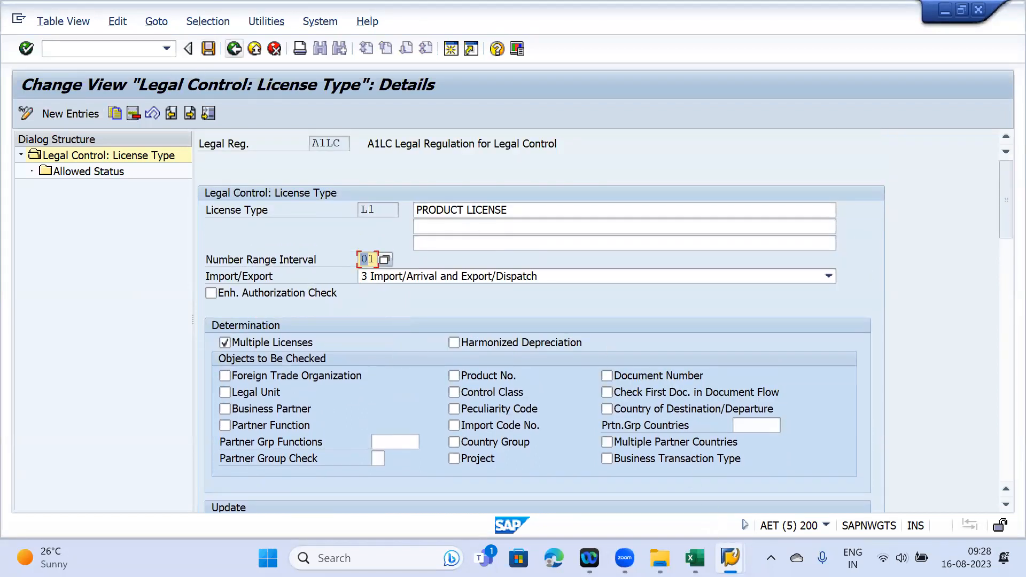
# - Cross-check legal regulation A1LC against the L1 details: Multiple Licenses on, Import/Export 3
pyautogui.moveTo(729, 557)
pyautogui.click(618, 470)
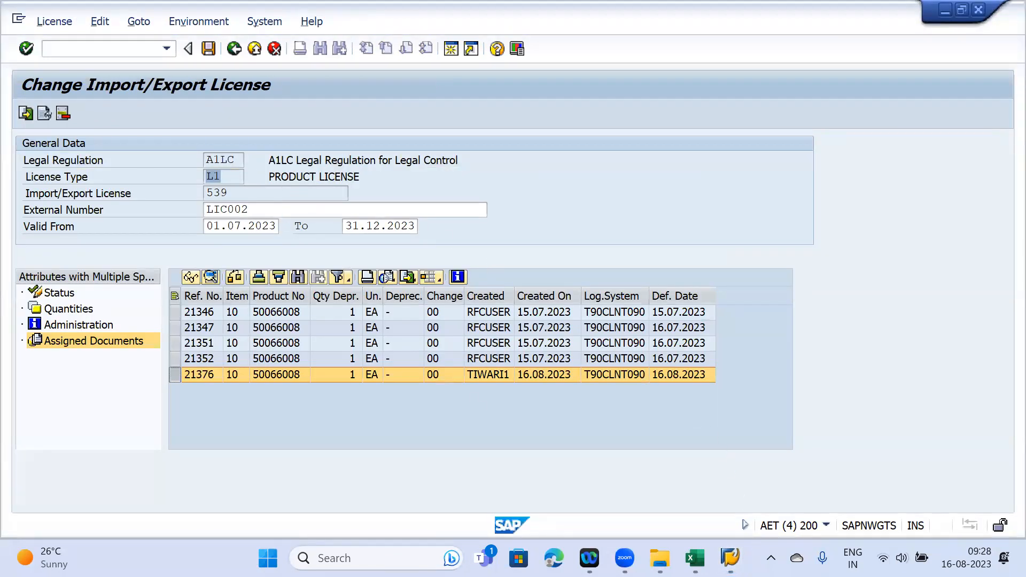
pyautogui.click(730, 557)
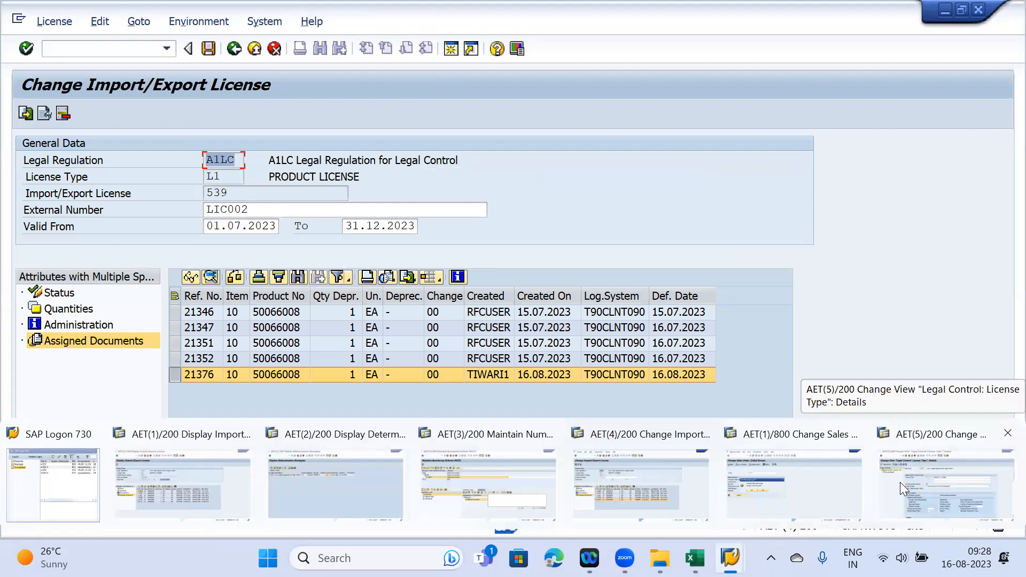
pyautogui.click(52, 367)
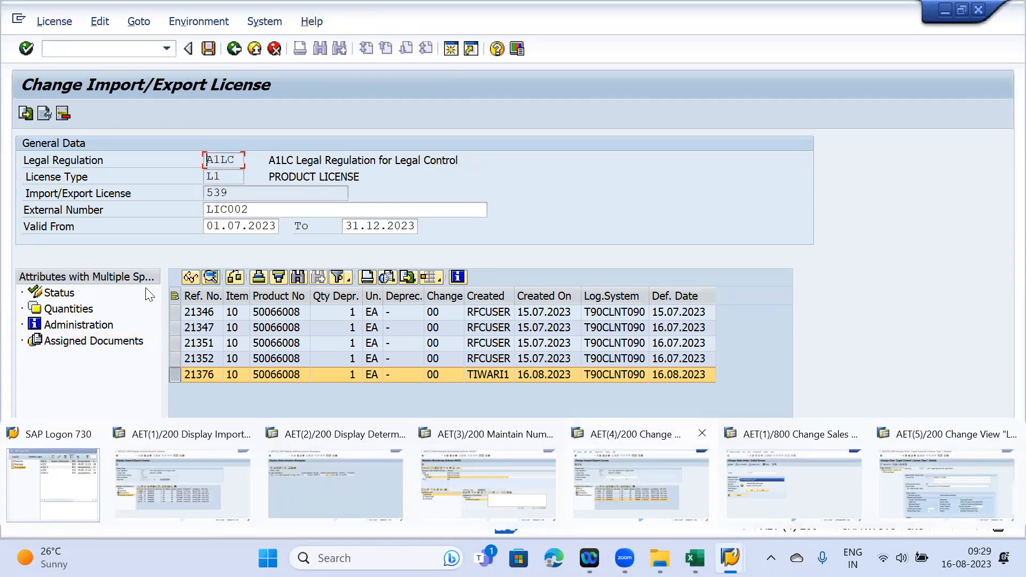
pyautogui.click(947, 473)
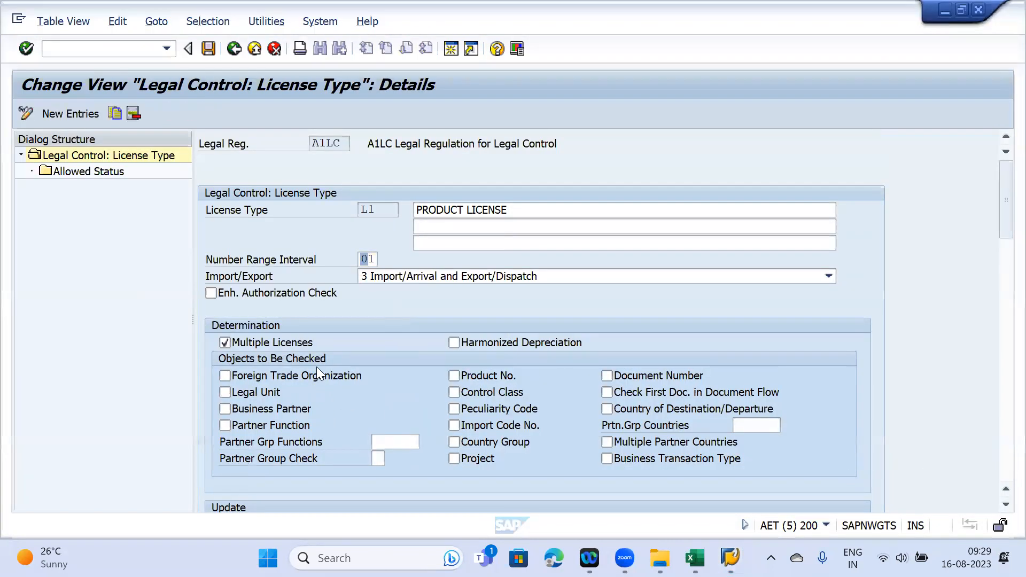
pyautogui.scroll(-1, 482, 379)
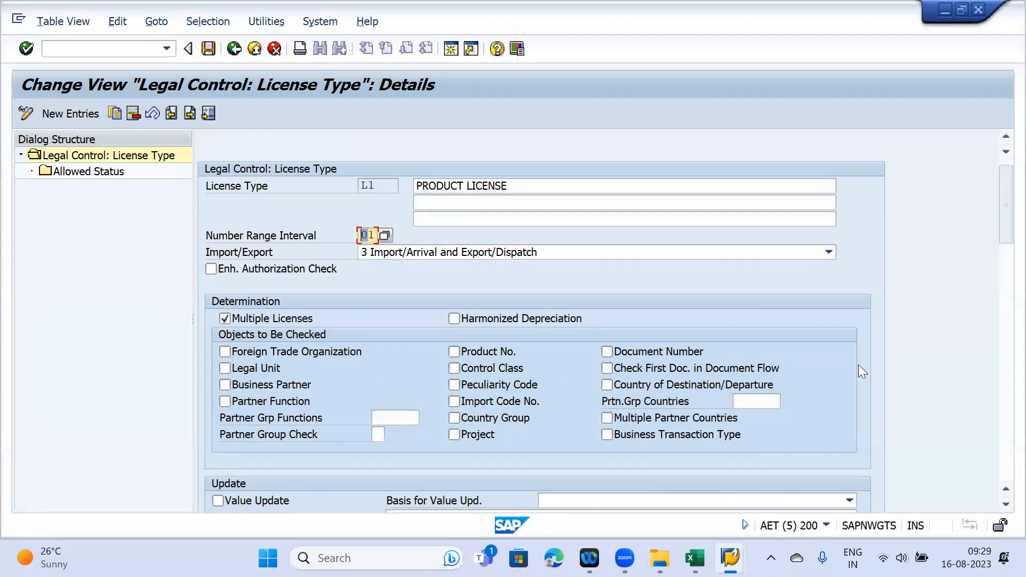
# - Tick Business Partner, Product No. and Control Class as L1's objects to be checked
pyautogui.scroll(-3, 211, 337)
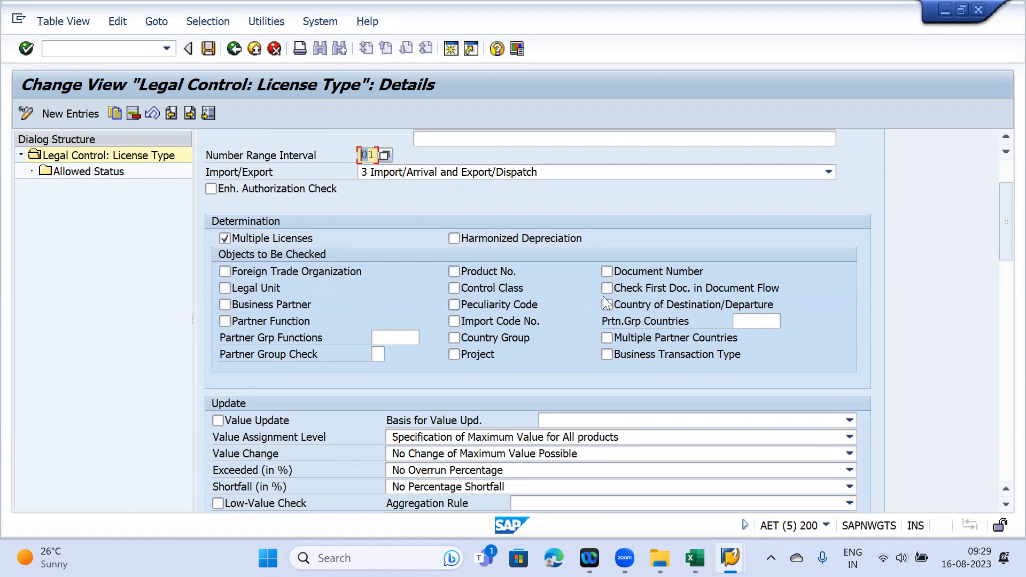
pyautogui.click(268, 307)
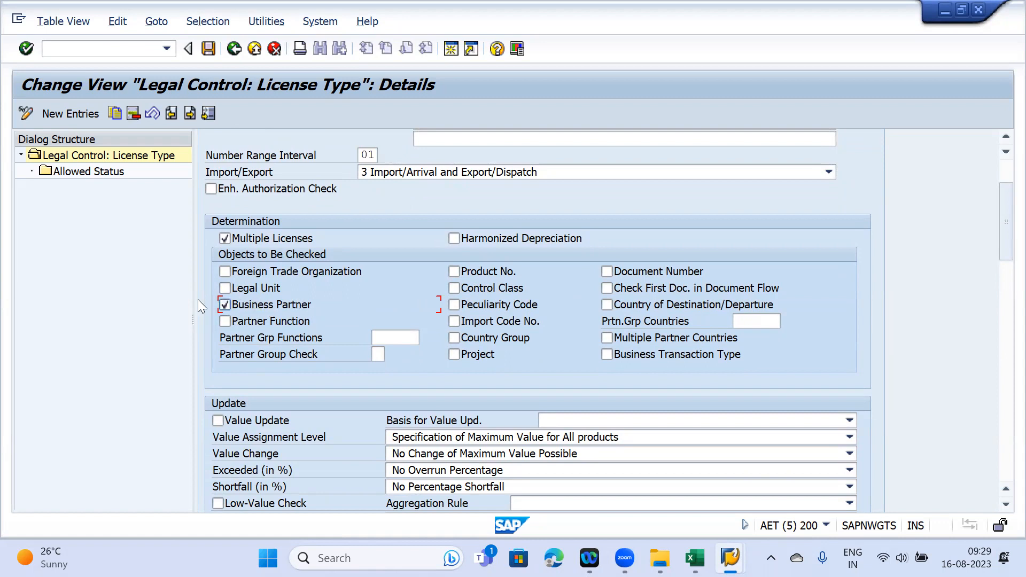
pyautogui.click(477, 269)
pyautogui.click(483, 290)
# - Look at the displayed import/export licence, then return to the L1 licence type details
pyautogui.moveTo(721, 550)
pyautogui.click(224, 483)
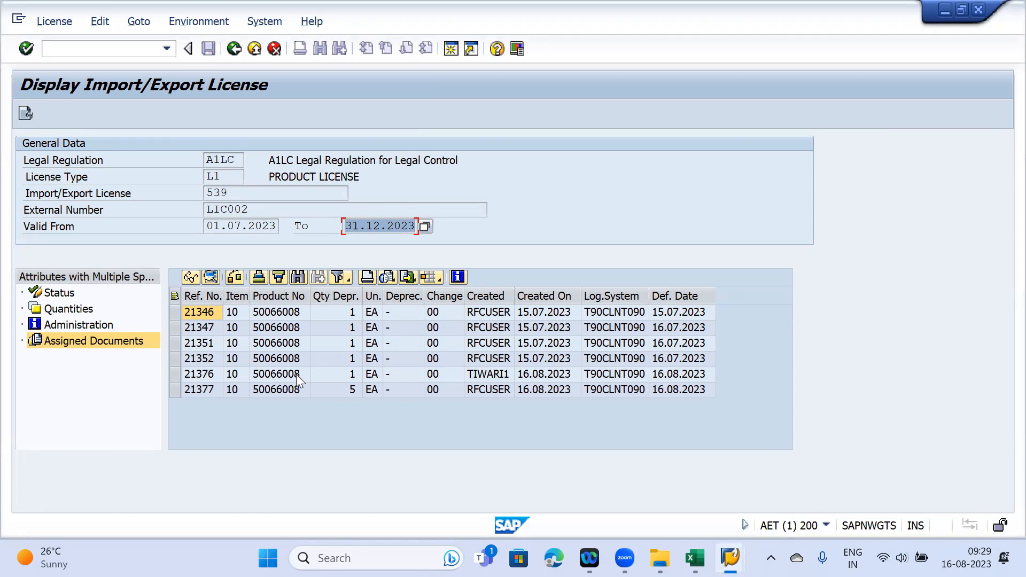
pyautogui.moveTo(730, 558)
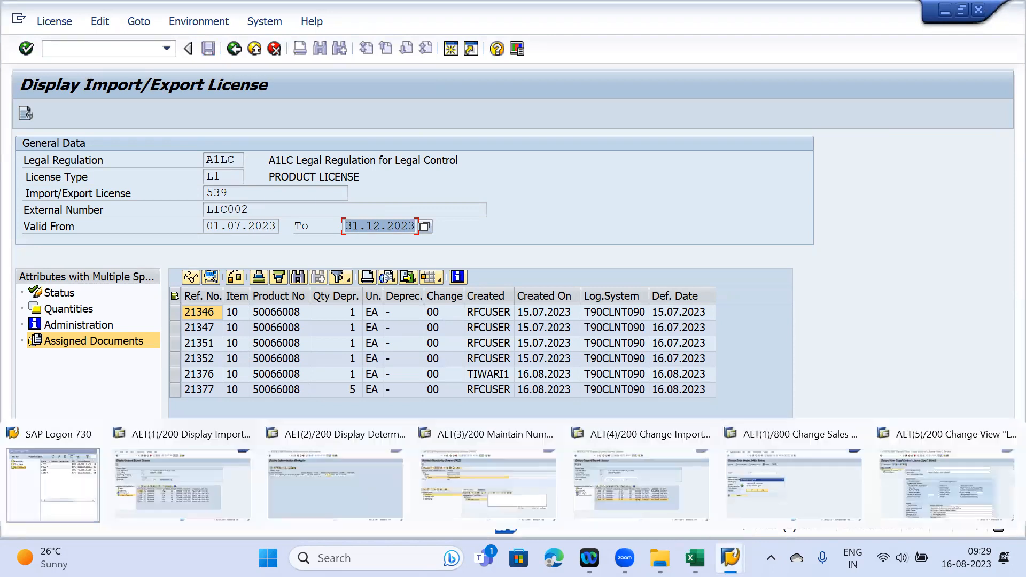
pyautogui.click(952, 466)
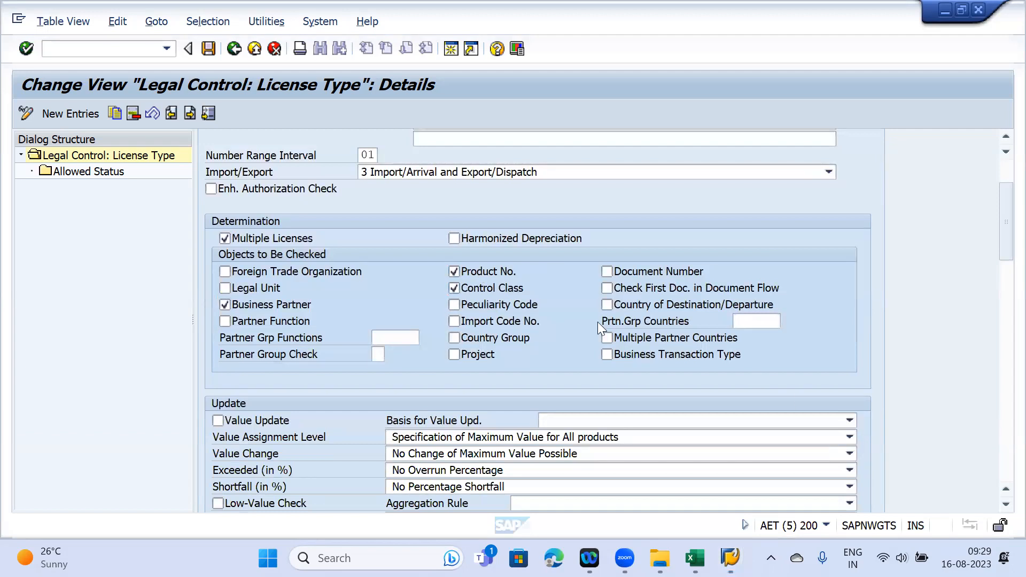
# - Untick Product No. and Business Partner, and tick then untick Document Number, leaving nothing checked
pyautogui.click(486, 283)
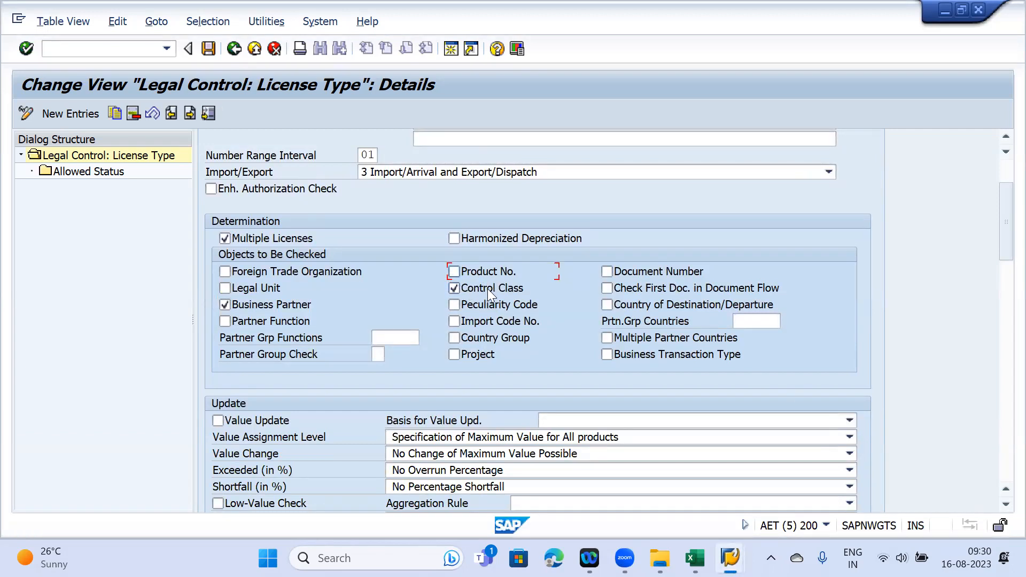
pyautogui.click(225, 304)
pyautogui.click(653, 272)
pyautogui.click(664, 266)
# - Copy the A1LC L1 licence type as a new entry with code L3
pyautogui.press('F12')
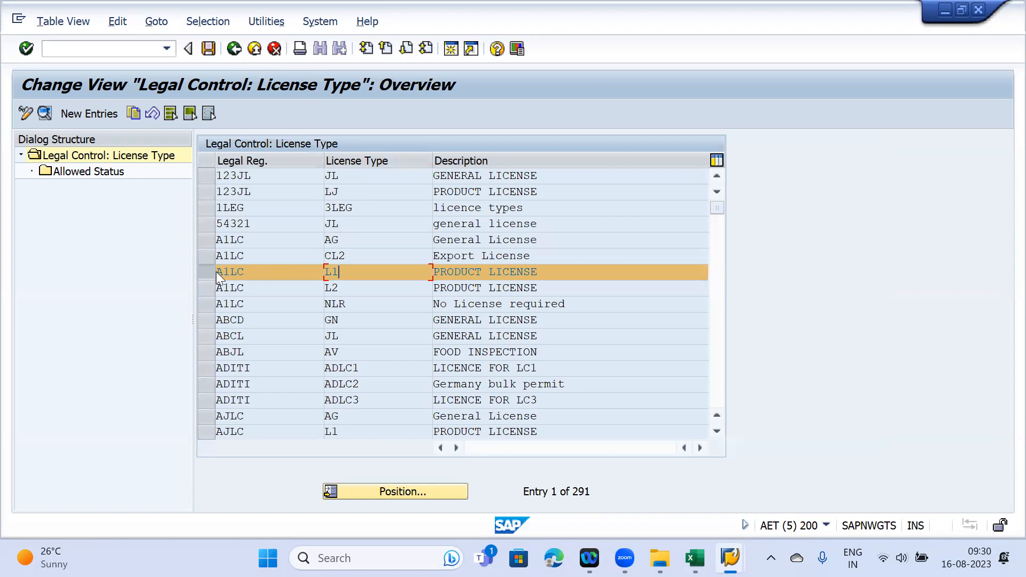
pyautogui.click(130, 112)
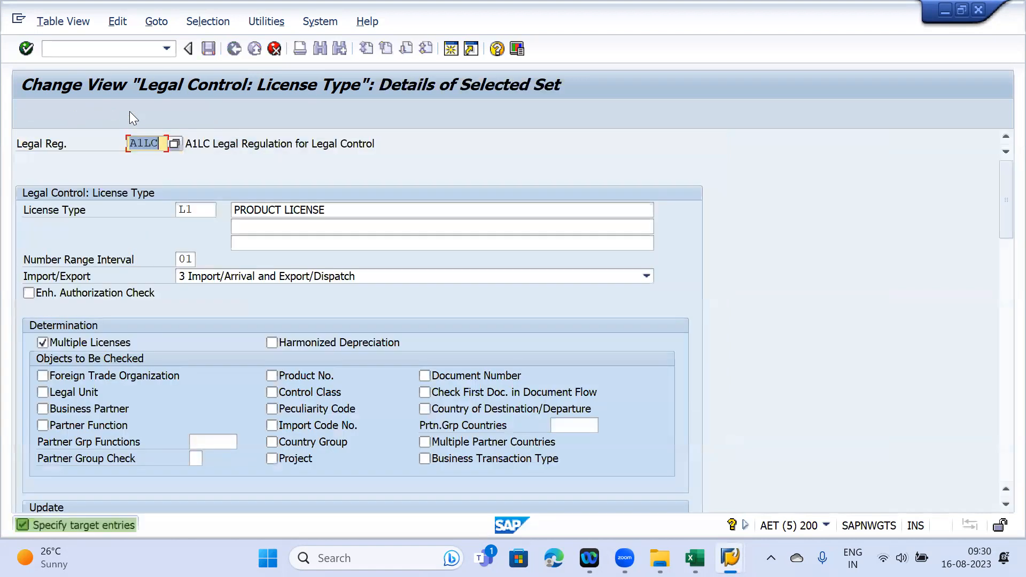
pyautogui.click(208, 208)
pyautogui.press('BackSpace')
pyautogui.write('3')
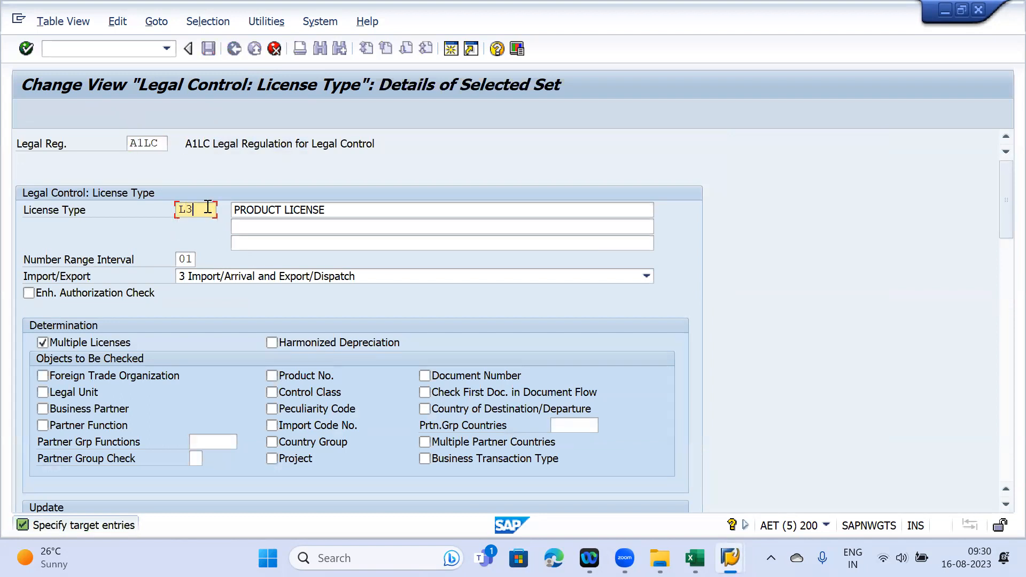
# - Change the new entry's description to GENERAL LICENSE
pyautogui.moveTo(282, 211); pyautogui.dragTo(222, 217)
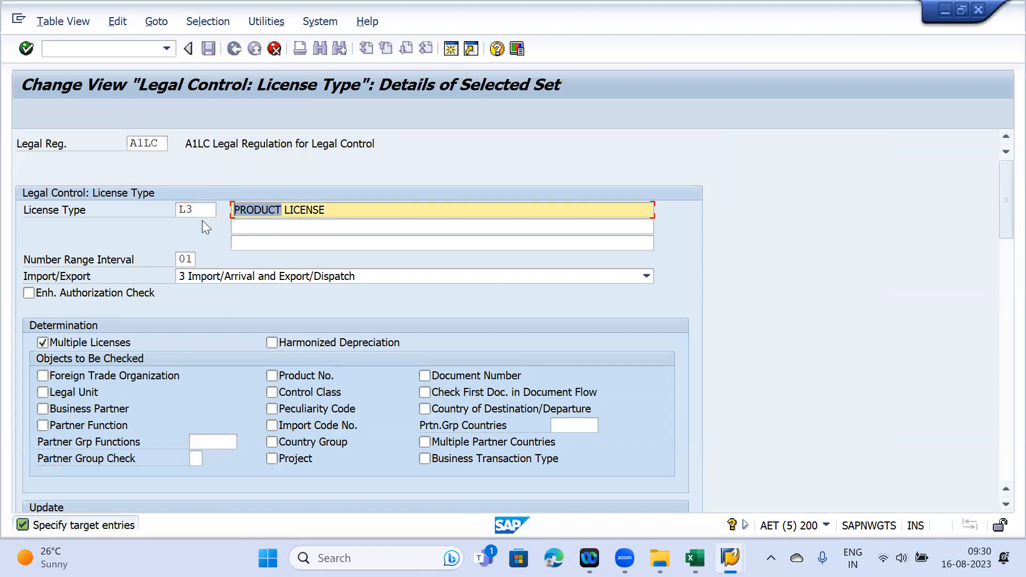
pyautogui.write('Gene')
pyautogui.press('BackSpace')
pyautogui.press('BackSpace')
pyautogui.press('BackSpace')
pyautogui.write('ENRAL')
pyautogui.press('BackSpace')
pyautogui.press('BackSpace')
pyautogui.press('BackSpace')
pyautogui.press('BackSpace')
pyautogui.write('ERAL')
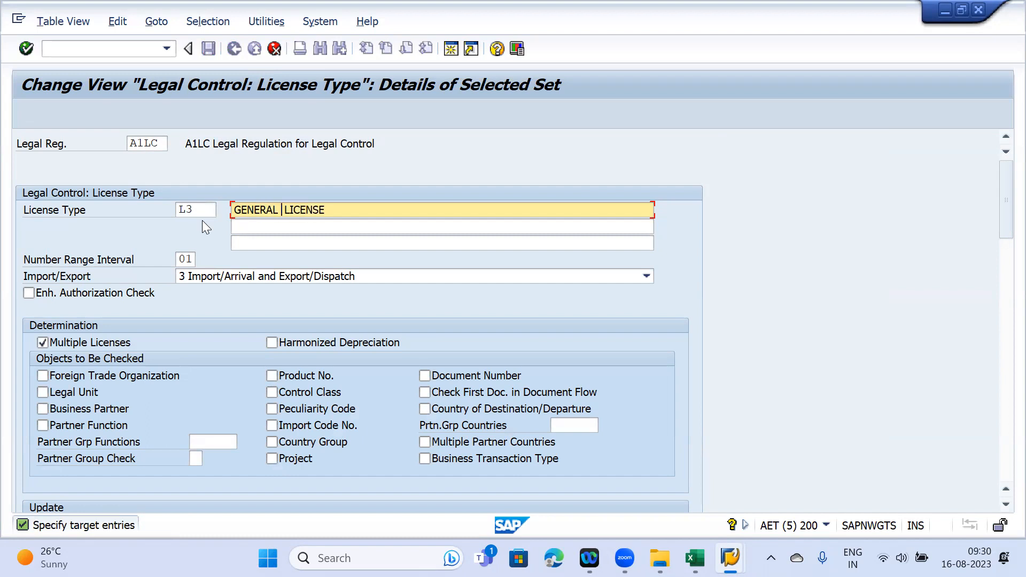
pyautogui.press('Delete')
# - Tick Foreign Trade Organization, Product No., Control Class and Business Partner as checked objects
pyautogui.scroll(-3, 202, 221)
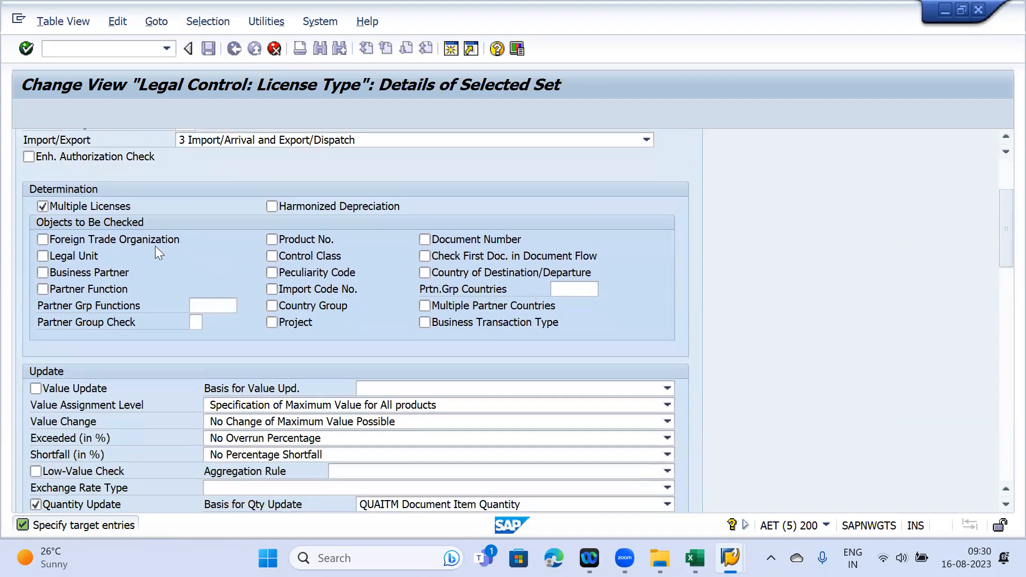
pyautogui.click(106, 241)
pyautogui.click(288, 241)
pyautogui.click(293, 254)
pyautogui.click(73, 275)
pyautogui.moveTo(1000, 201); pyautogui.dragTo(1000, 237)
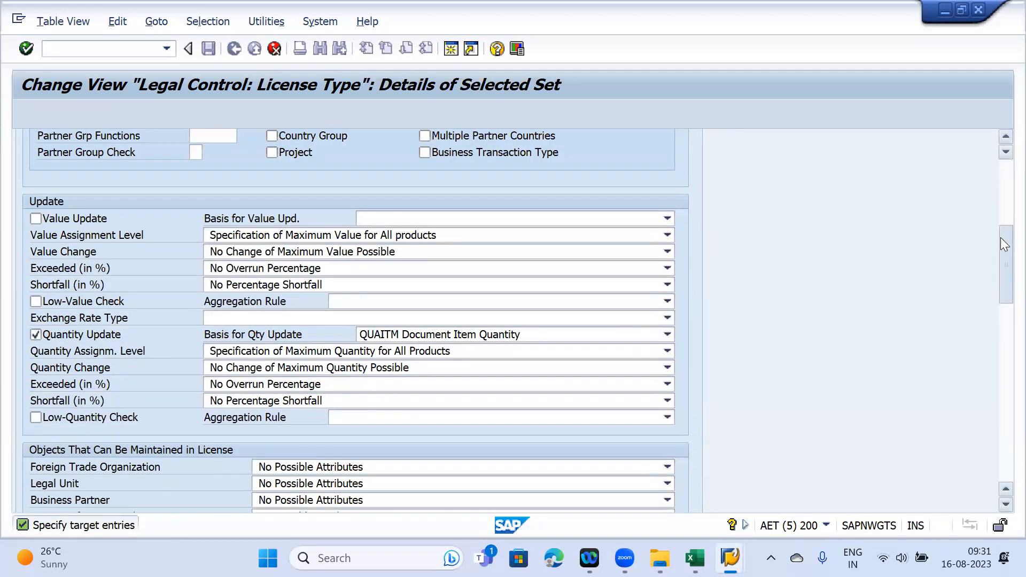
pyautogui.scroll(2, 204, 409)
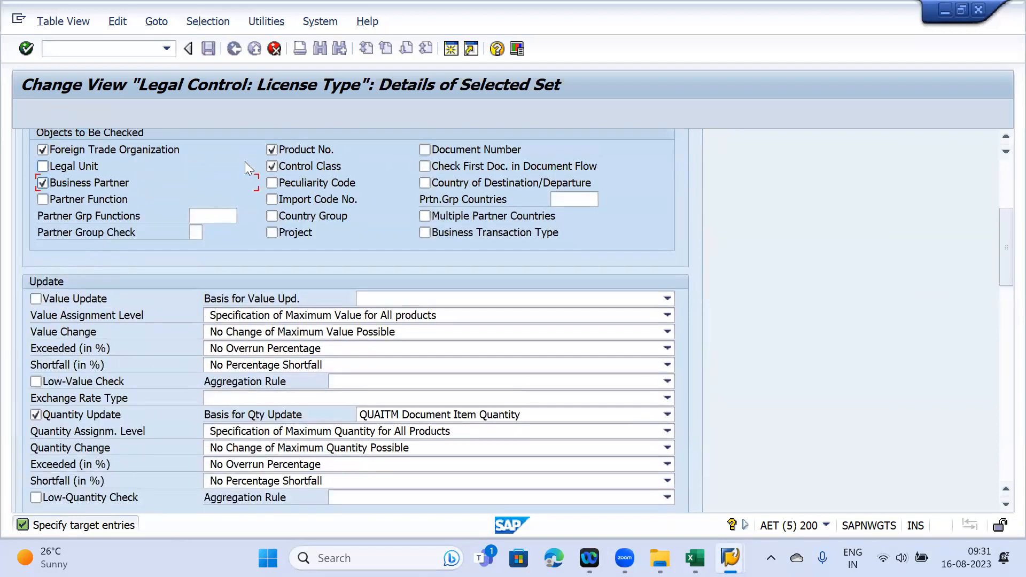
pyautogui.moveTo(1000, 256); pyautogui.dragTo(1000, 320)
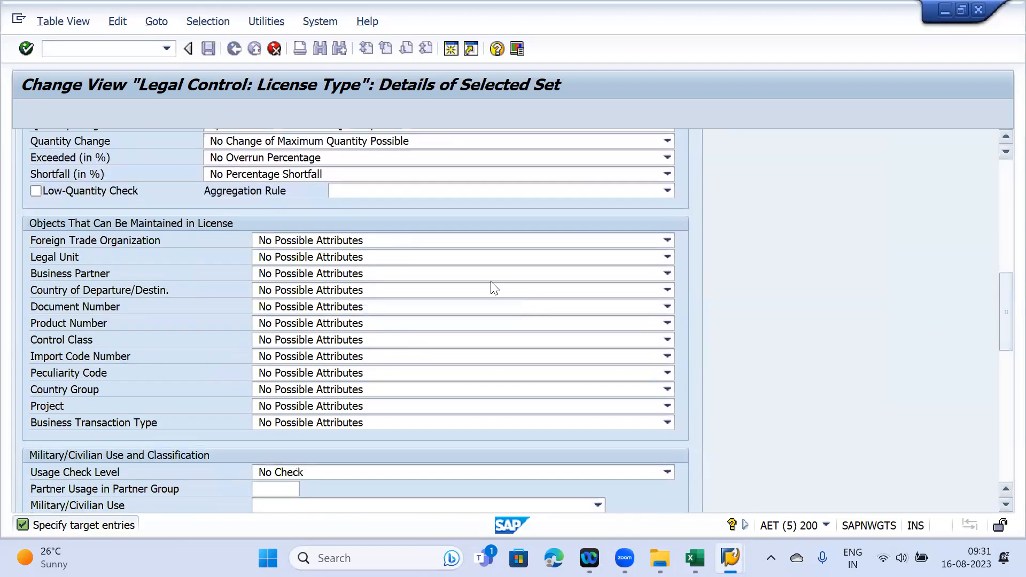
# - Allow exactly one Foreign Trade Organization attribute and unlimited Product Number attributes
pyautogui.click(421, 240)
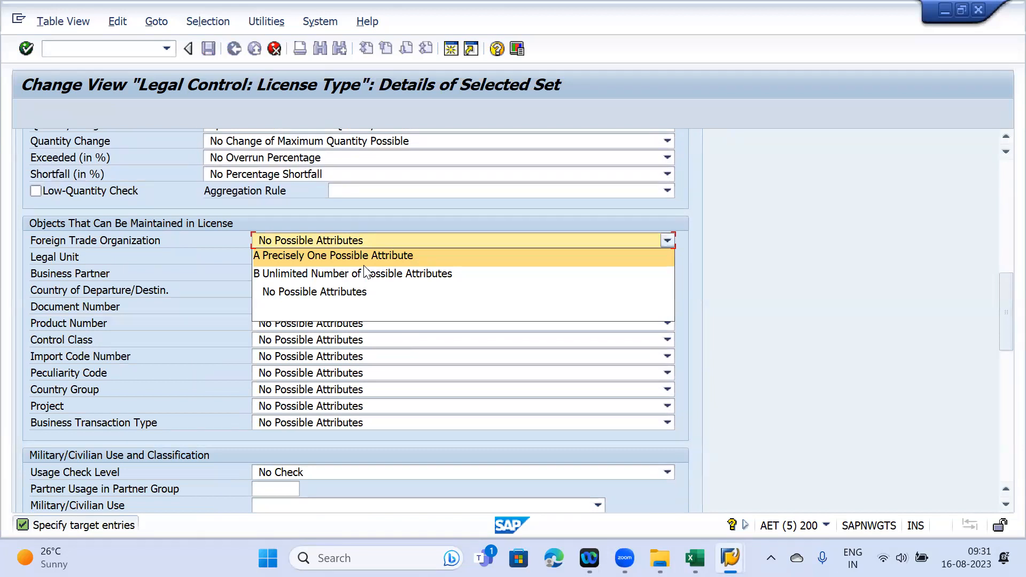
pyautogui.click(323, 252)
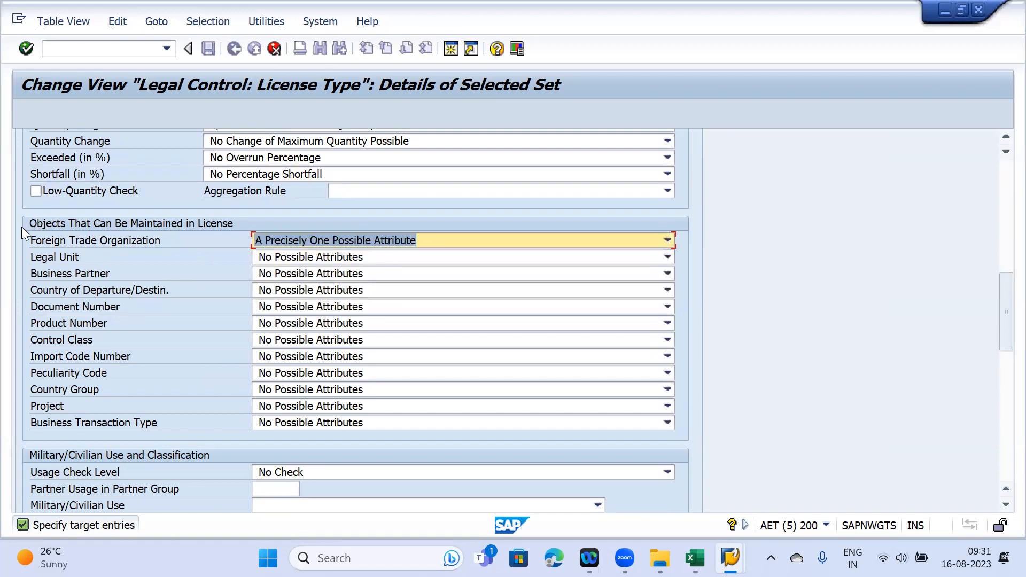
pyautogui.moveTo(1000, 299)
pyautogui.mouseDown()
pyautogui.moveTo(1000, 190)
pyautogui.moveTo(1000, 299)
pyautogui.mouseUp()
pyautogui.click(370, 324)
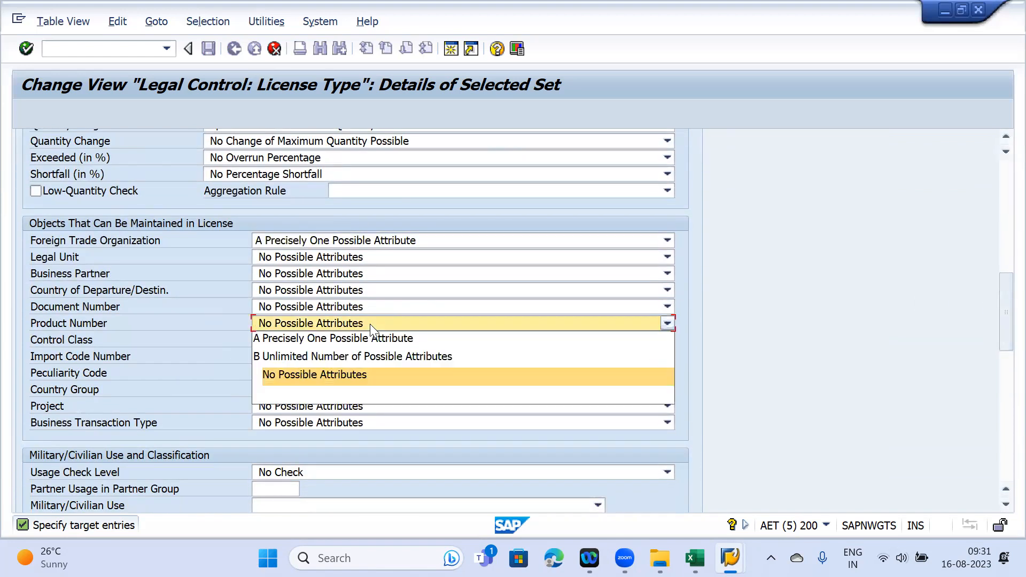
pyautogui.click(350, 353)
pyautogui.moveTo(998, 317)
pyautogui.mouseDown()
pyautogui.moveTo(1000, 230)
pyautogui.moveTo(1000, 309)
pyautogui.mouseUp()
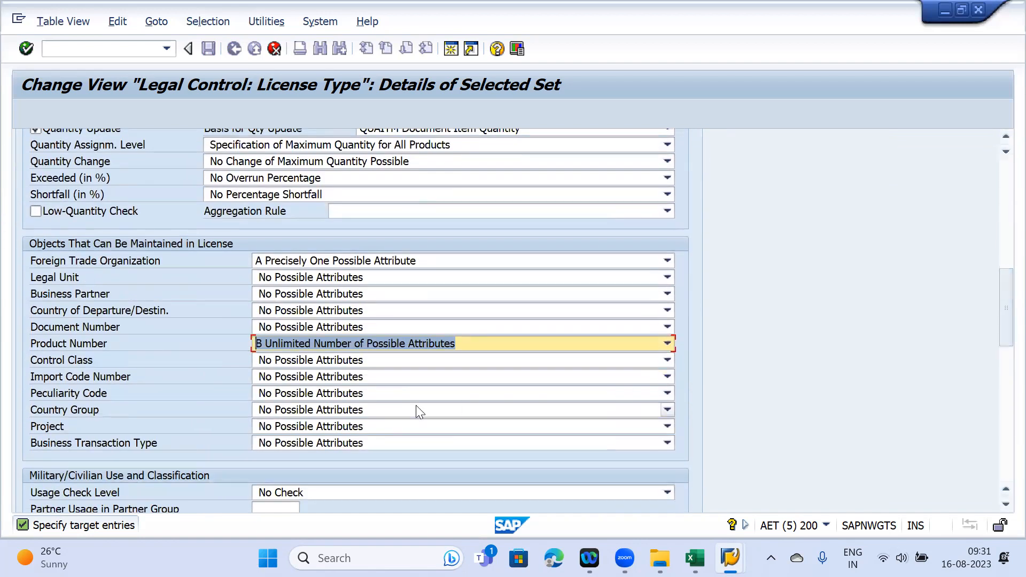
# - Allow exactly one Control Class attribute and unlimited Business Partner attributes
pyautogui.click(342, 362)
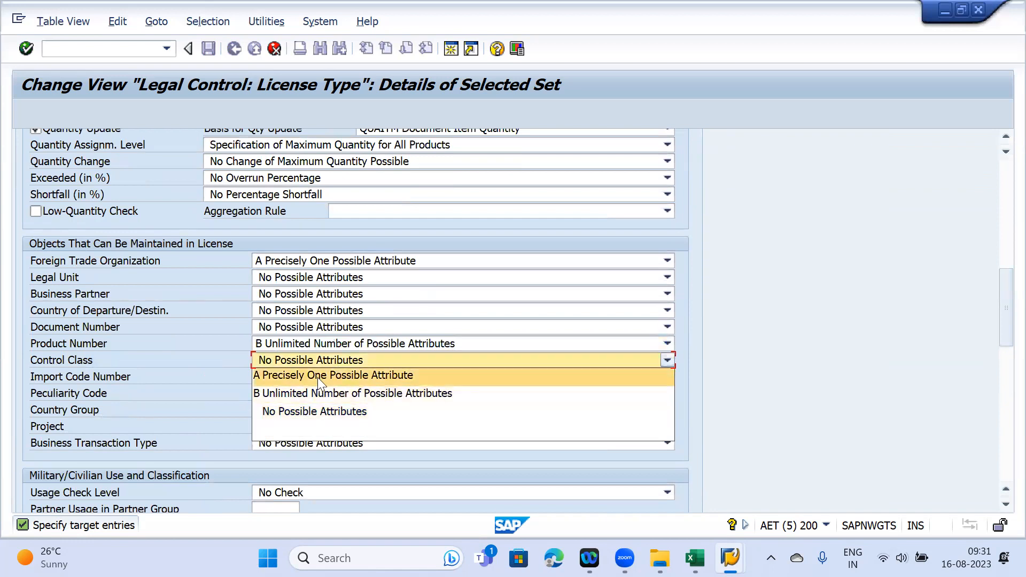
pyautogui.click(317, 377)
pyautogui.scroll(6, 1001, 281)
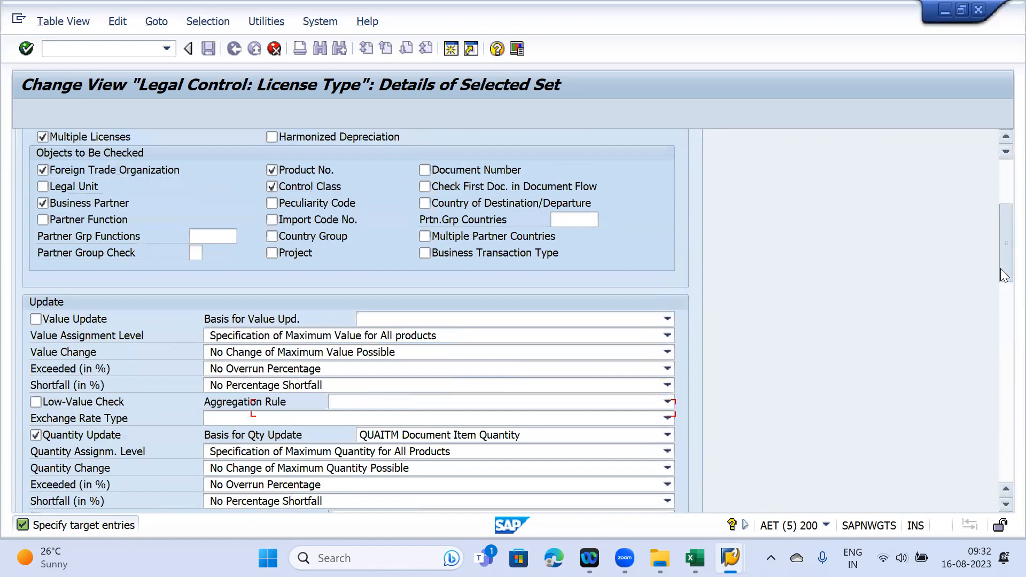
pyautogui.moveTo(1000, 268); pyautogui.dragTo(1000, 337)
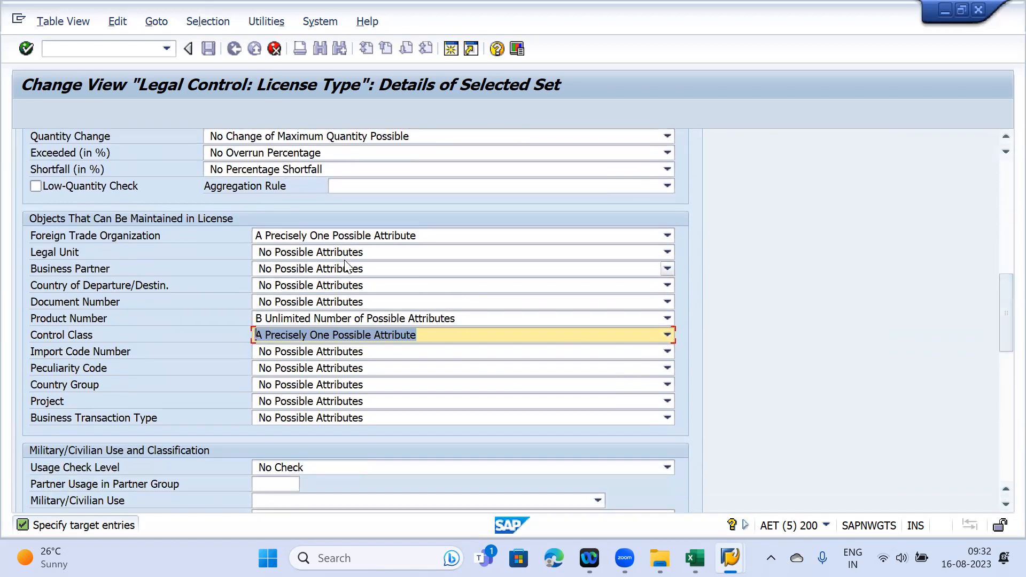
pyautogui.click(333, 269)
pyautogui.click(333, 299)
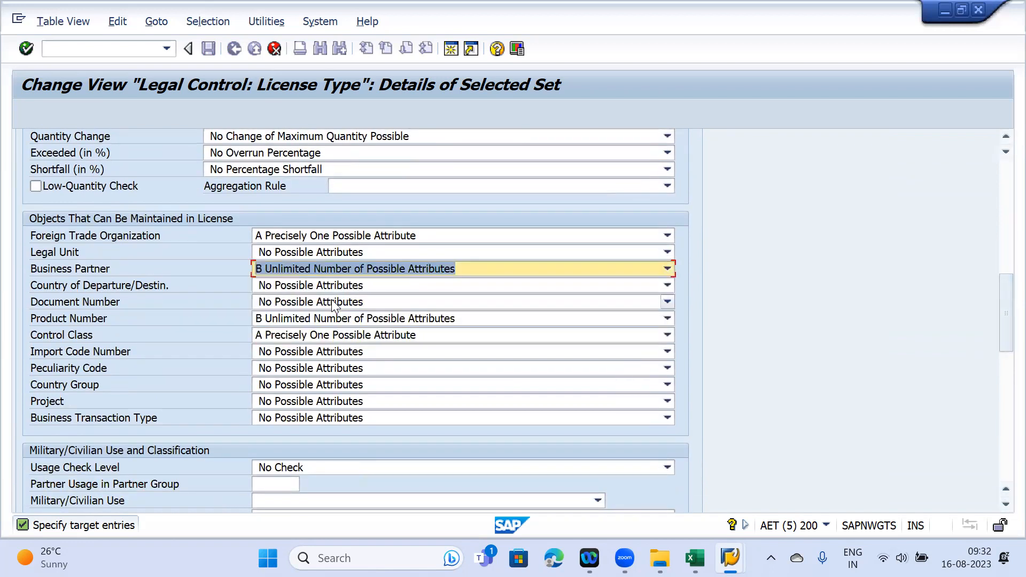
pyautogui.moveTo(1004, 309); pyautogui.dragTo(1000, 246)
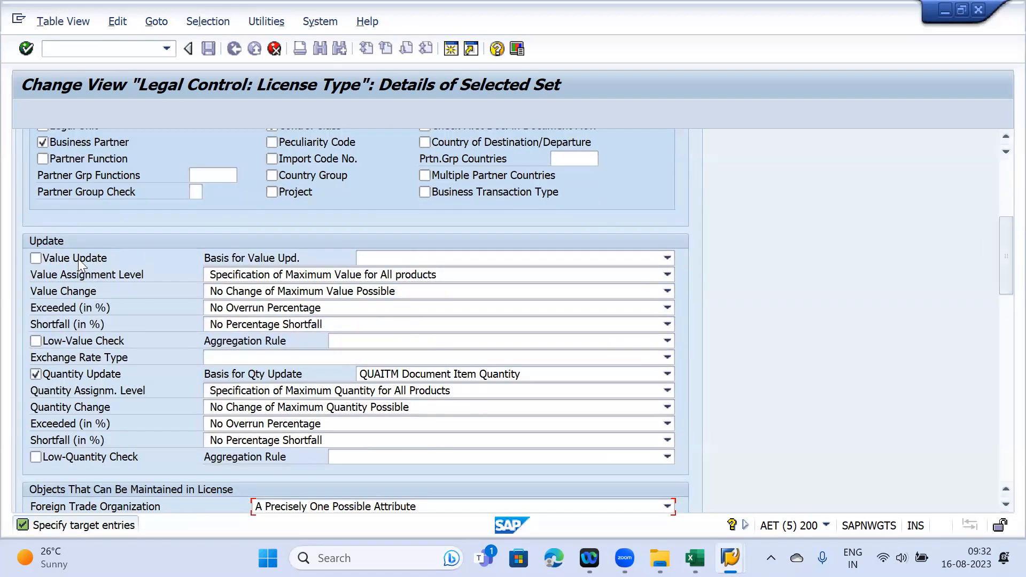
# - Check the allocated quantities on the Change Import/Export License window, then return to L3 settings
pyautogui.moveTo(729, 558)
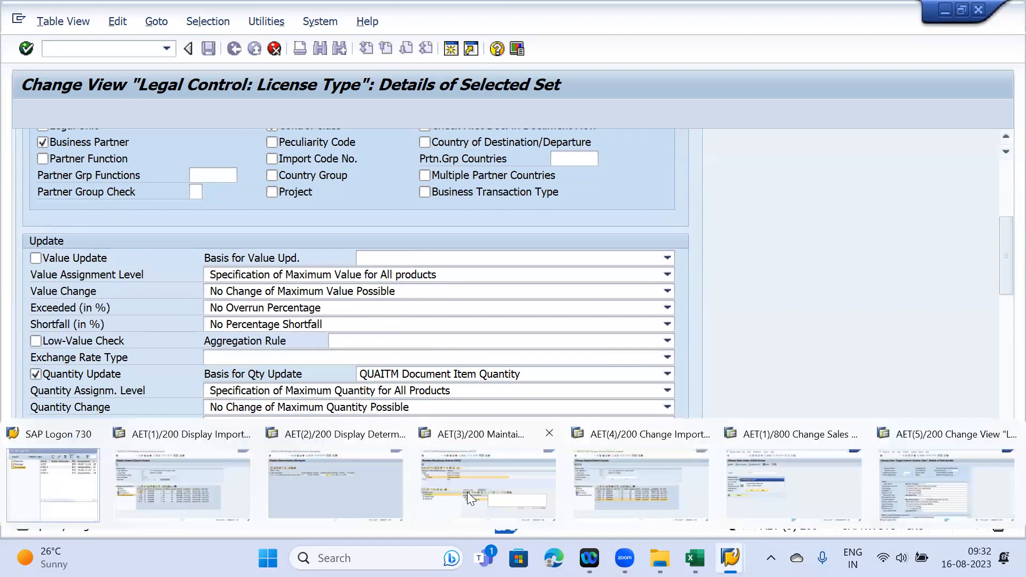
pyautogui.click(599, 475)
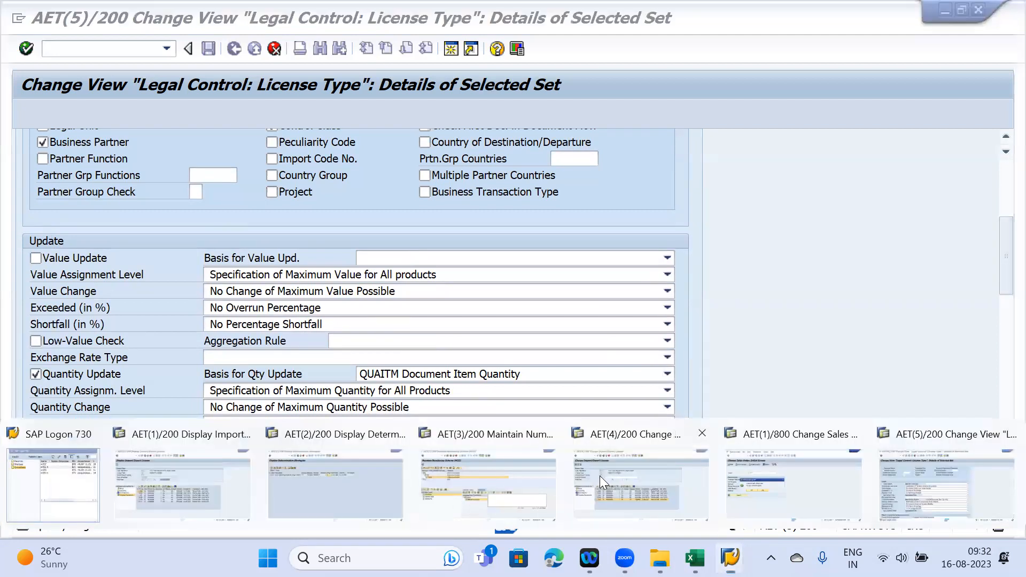
pyautogui.click(63, 310)
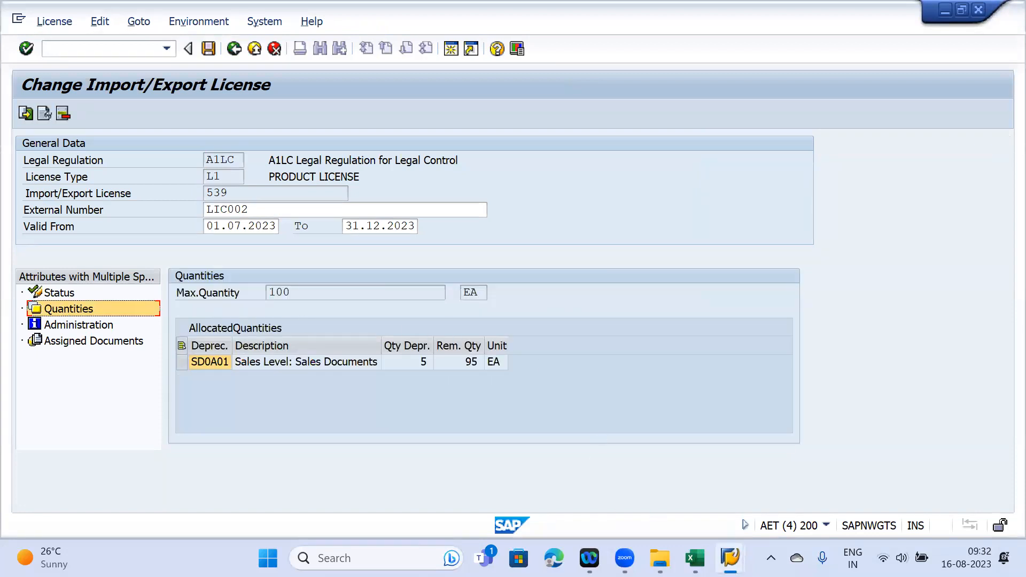
pyautogui.moveTo(729, 558)
pyautogui.click(923, 496)
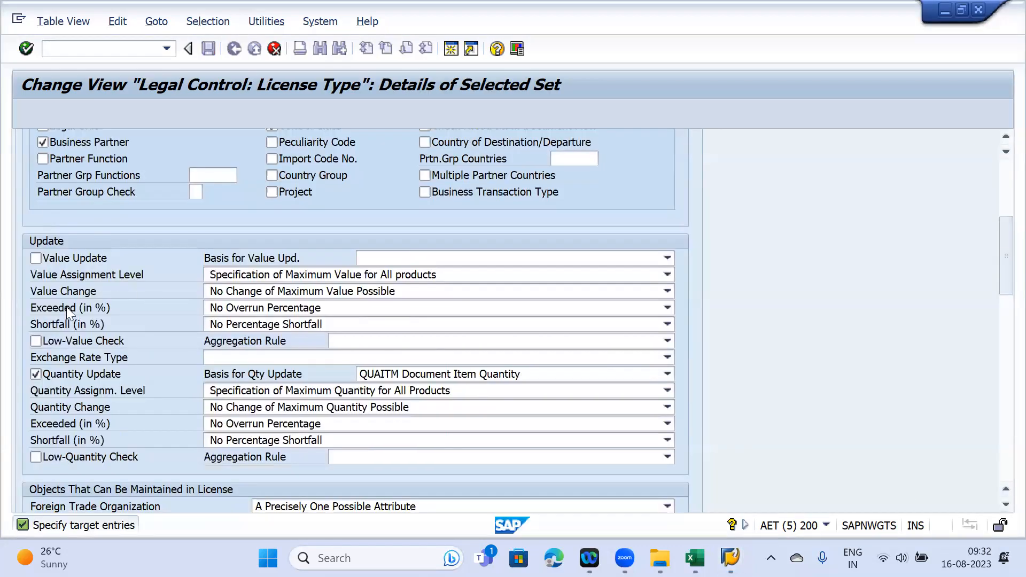
# - Enable Value Update with QUAITM quantity basis and GDSVAL Value of Goods value basis
pyautogui.click(73, 256)
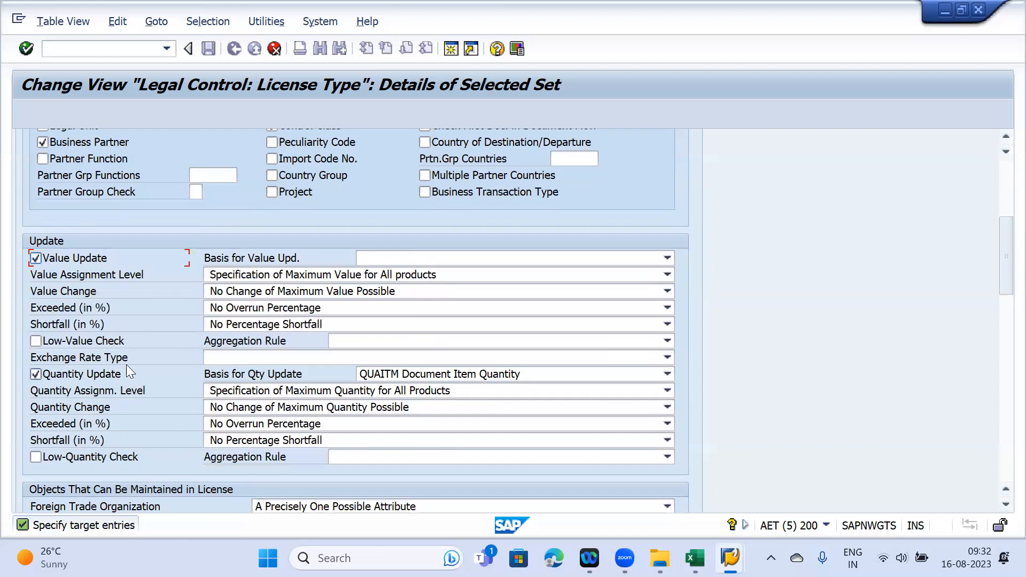
pyautogui.click(431, 374)
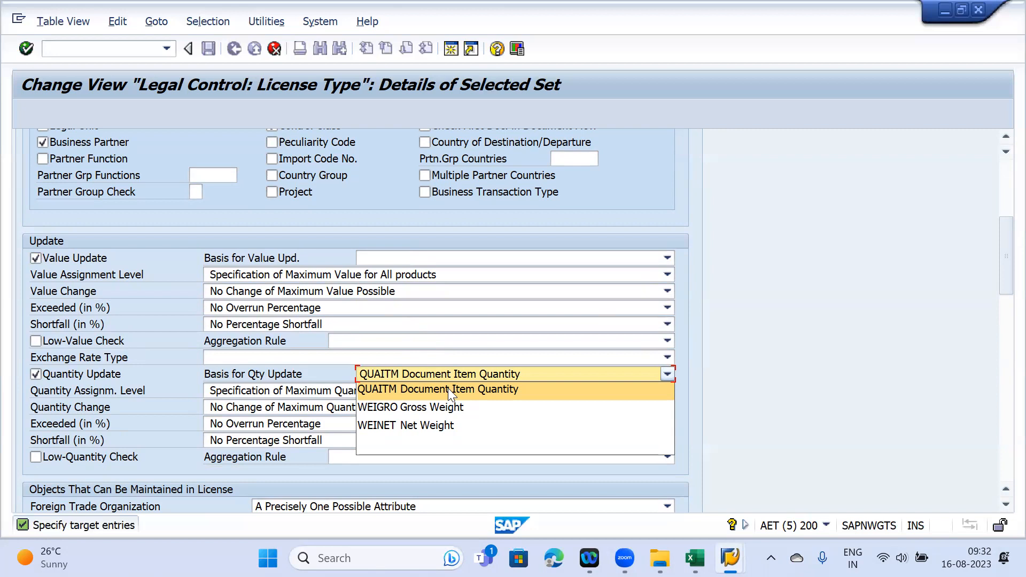
pyautogui.click(447, 388)
pyautogui.click(427, 259)
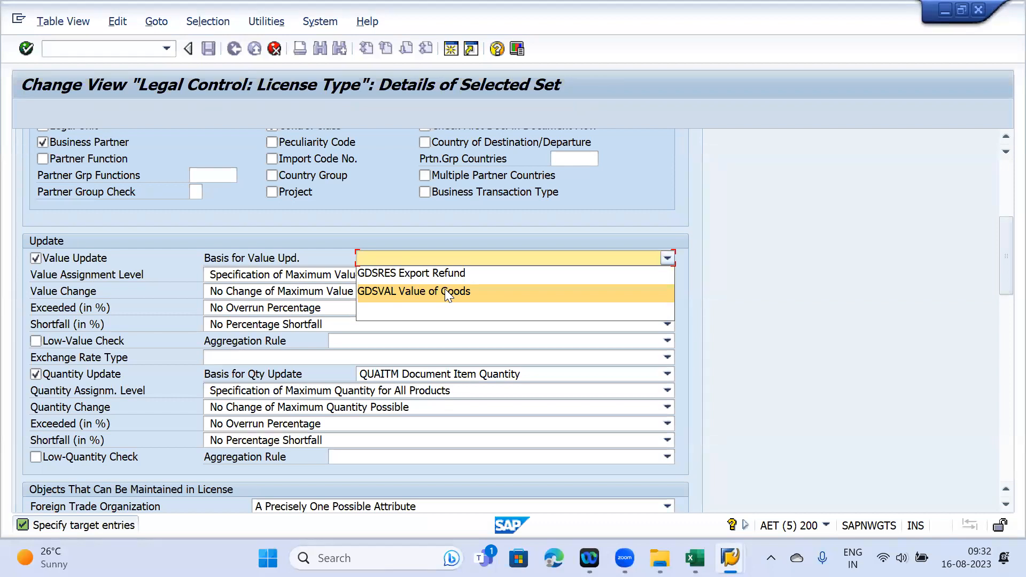
pyautogui.click(416, 293)
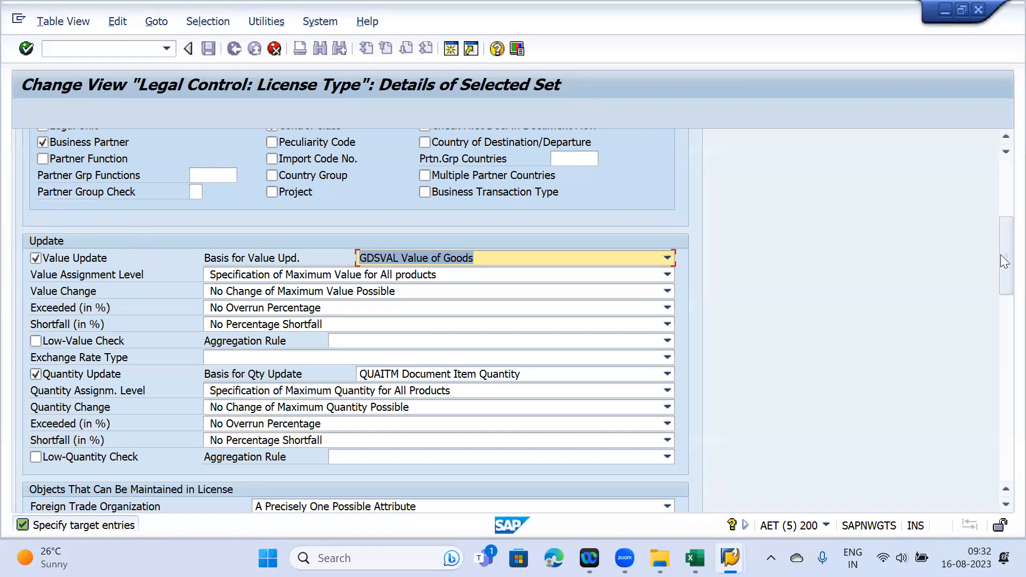
pyautogui.moveTo(1000, 248); pyautogui.dragTo(1000, 408)
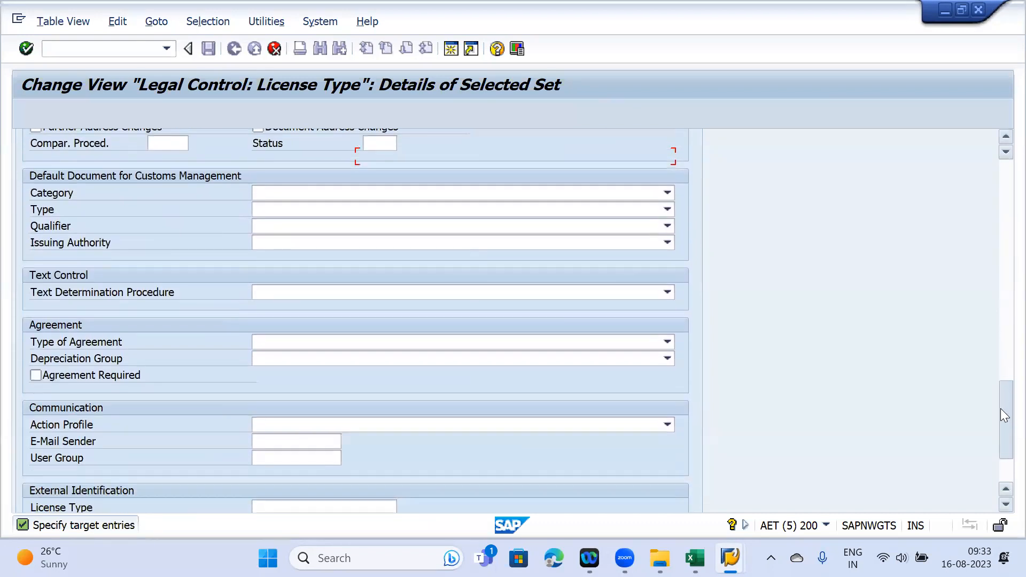
# - Set the Text Determination Procedure to SLL_LCSIC1 Texts for Security
pyautogui.click(364, 294)
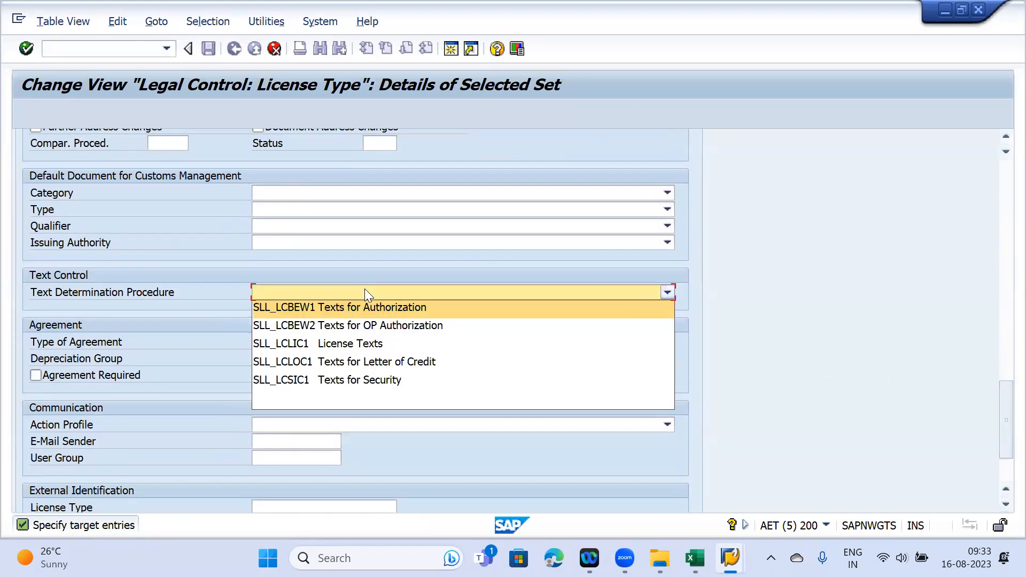
pyautogui.click(367, 378)
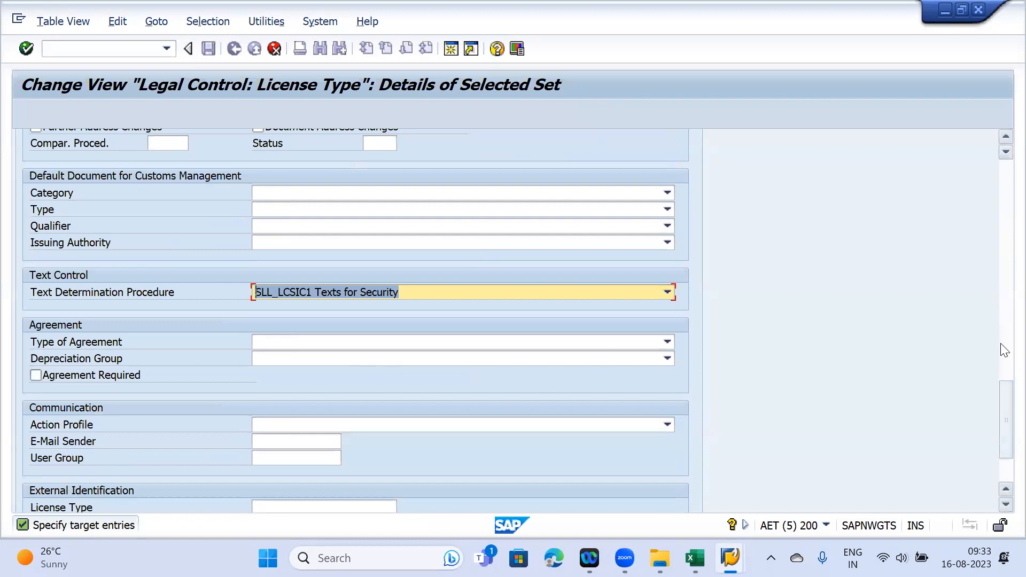
pyautogui.moveTo(1001, 402); pyautogui.dragTo(1000, 144)
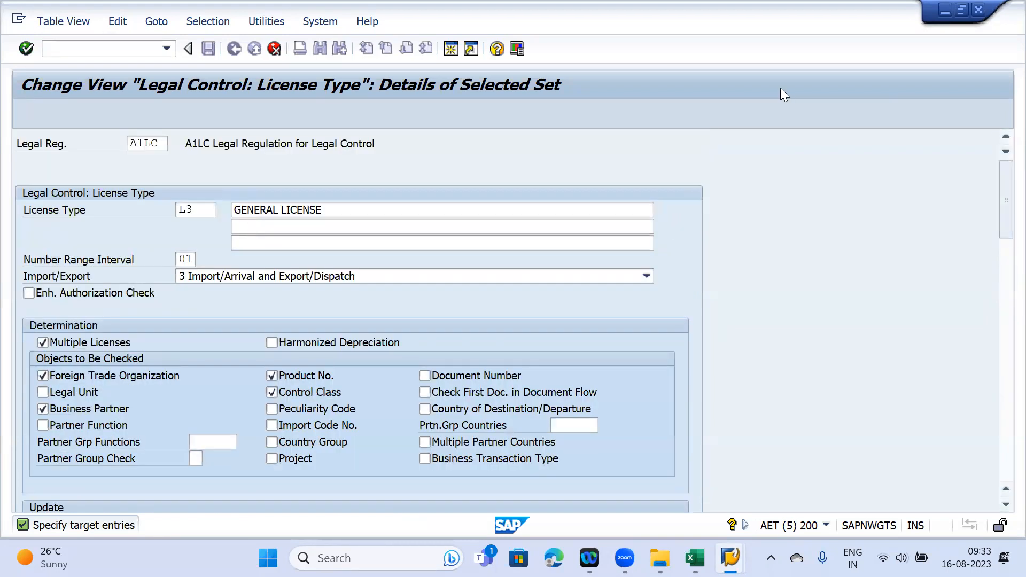
# - Create the L3 entry as a copy with all dependent entries and save it
pyautogui.press('Return')
pyautogui.click(530, 271)
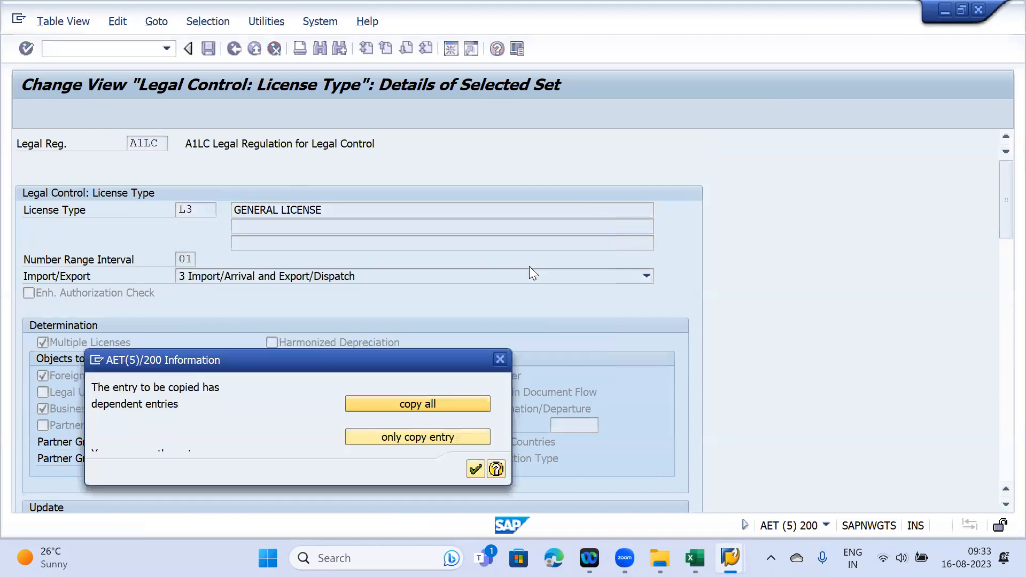
pyautogui.click(476, 469)
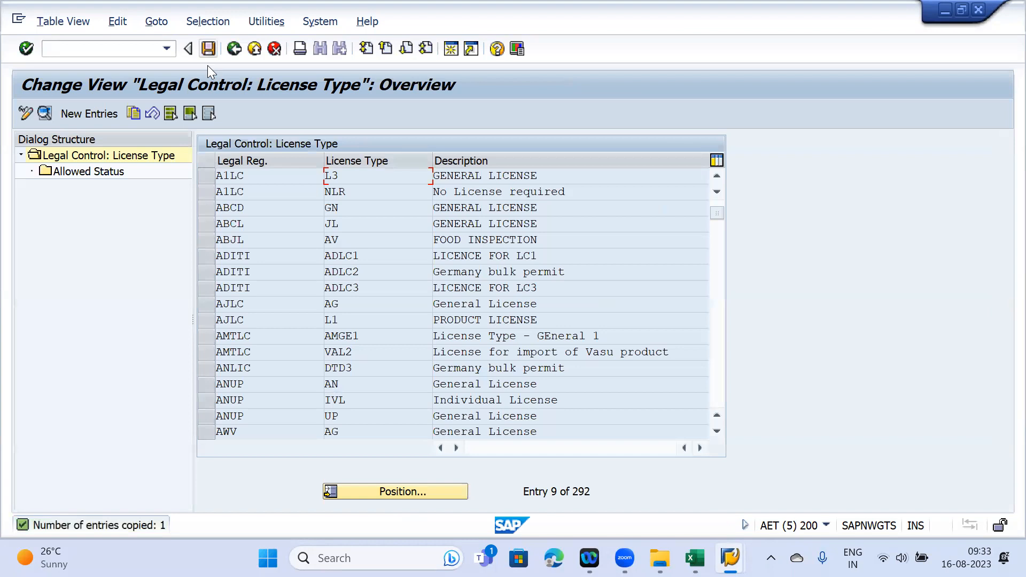
pyautogui.click(208, 53)
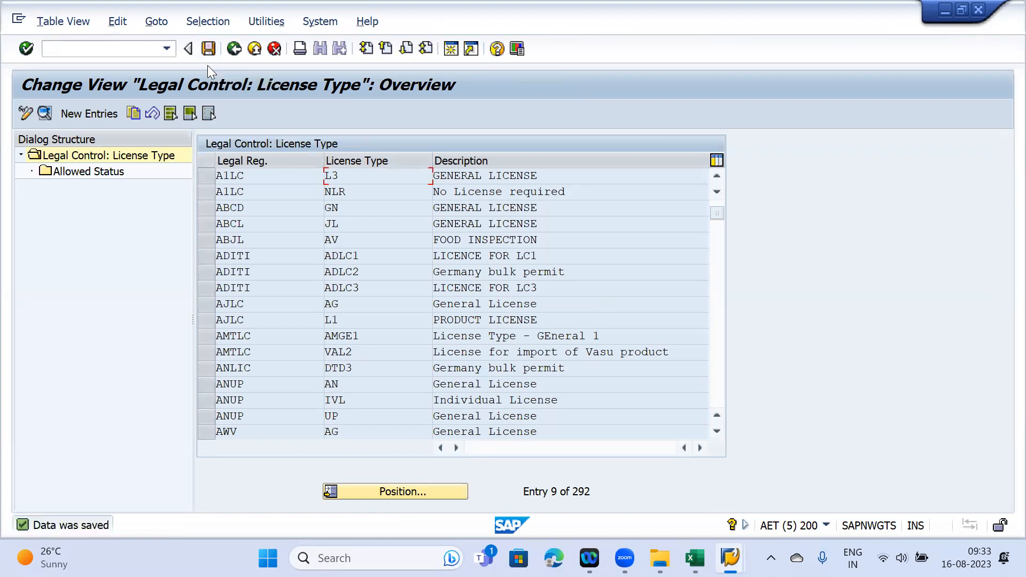
# - Select the new A1LC L3 GENERAL LICENSE row in the overview
pyautogui.click(203, 175)
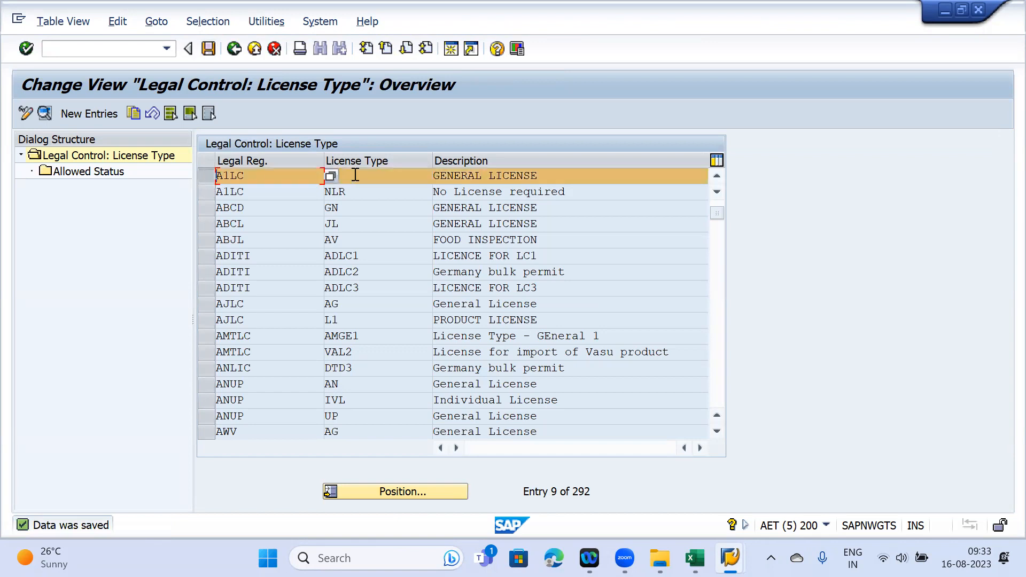
pyautogui.click(261, 175)
pyautogui.press('Tab')
pyautogui.moveTo(730, 558)
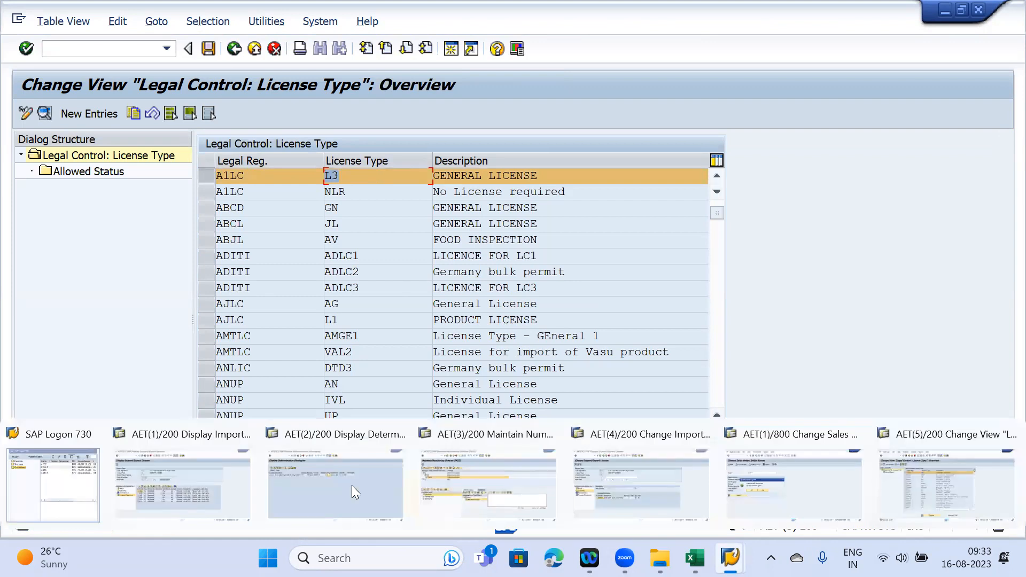
# - Back out of the licence 539 sessions to the Legal Control - Export cockpit
pyautogui.click(186, 471)
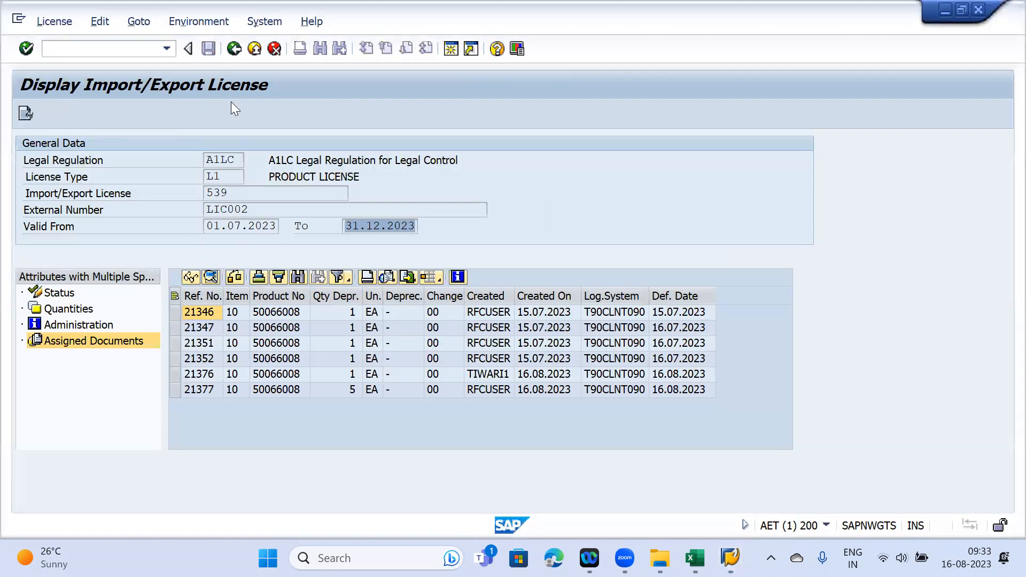
pyautogui.press('F3')
pyautogui.moveTo(660, 558)
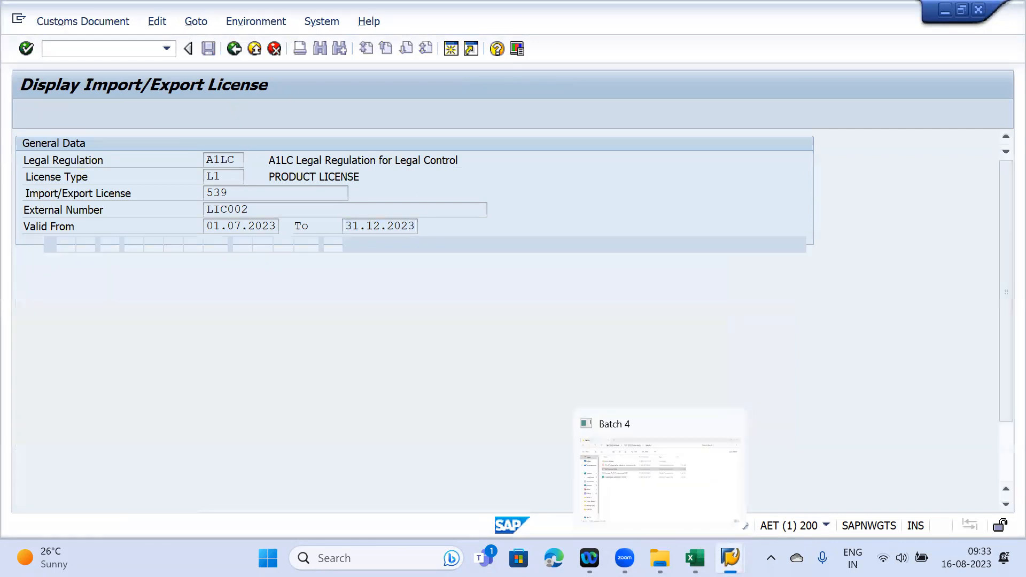
pyautogui.moveTo(729, 559)
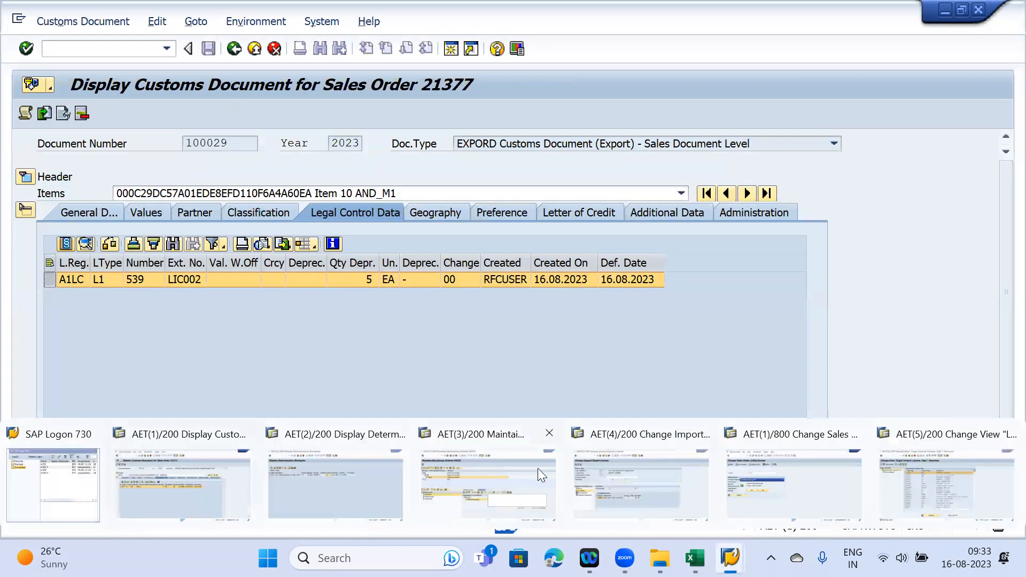
pyautogui.click(625, 469)
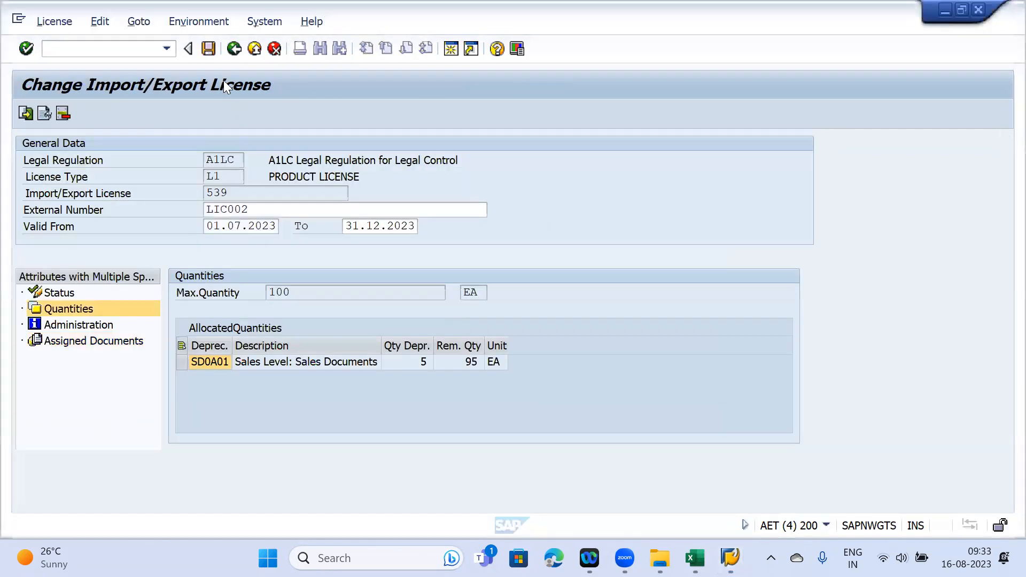
pyautogui.press('F3')
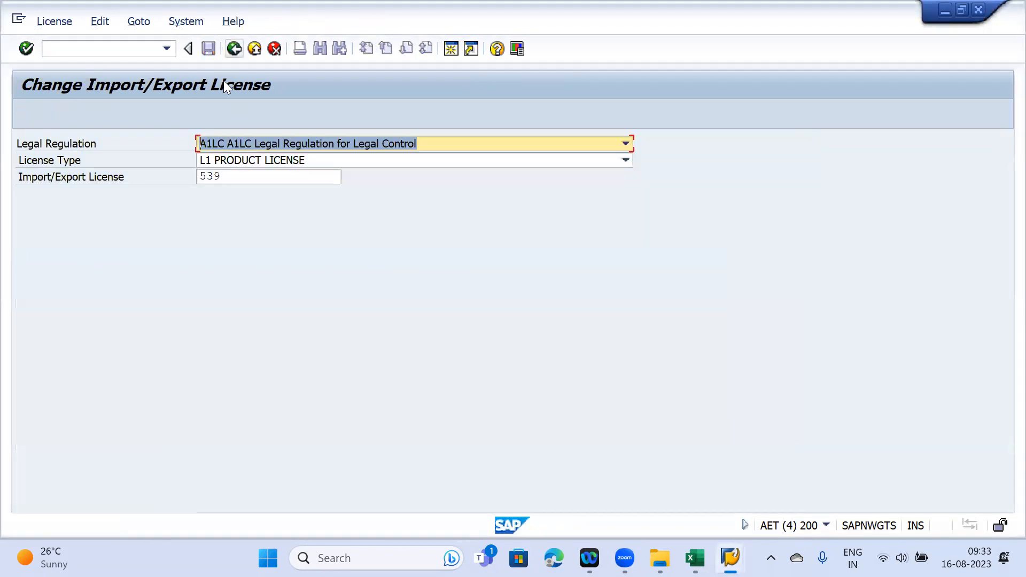
pyautogui.press('F3')
# - Look at the Legal Control - Import cockpit, then return to the Legal Control - Export cockpit
pyautogui.scroll(3, 211, 185)
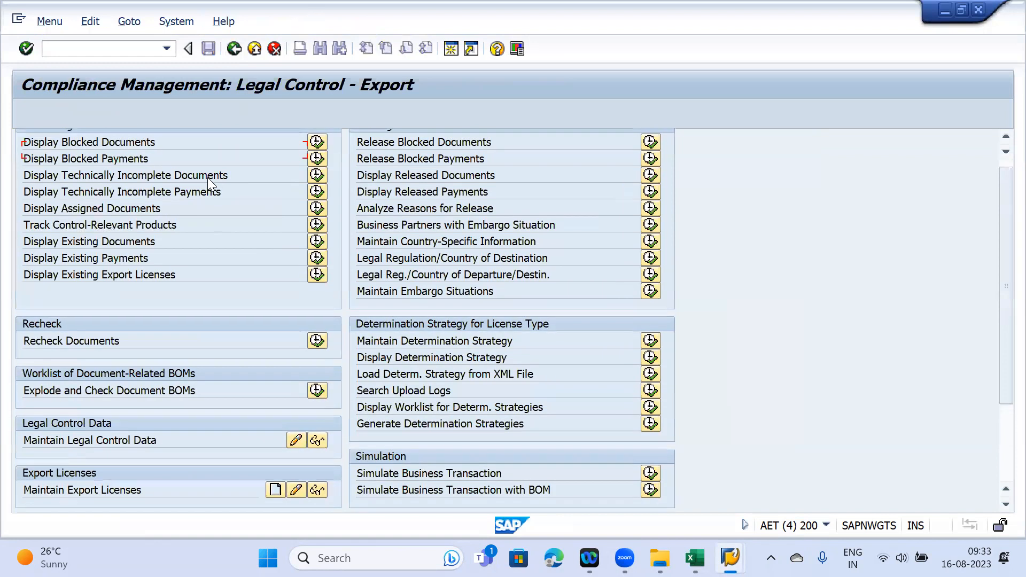
pyautogui.scroll(-3, 175, 352)
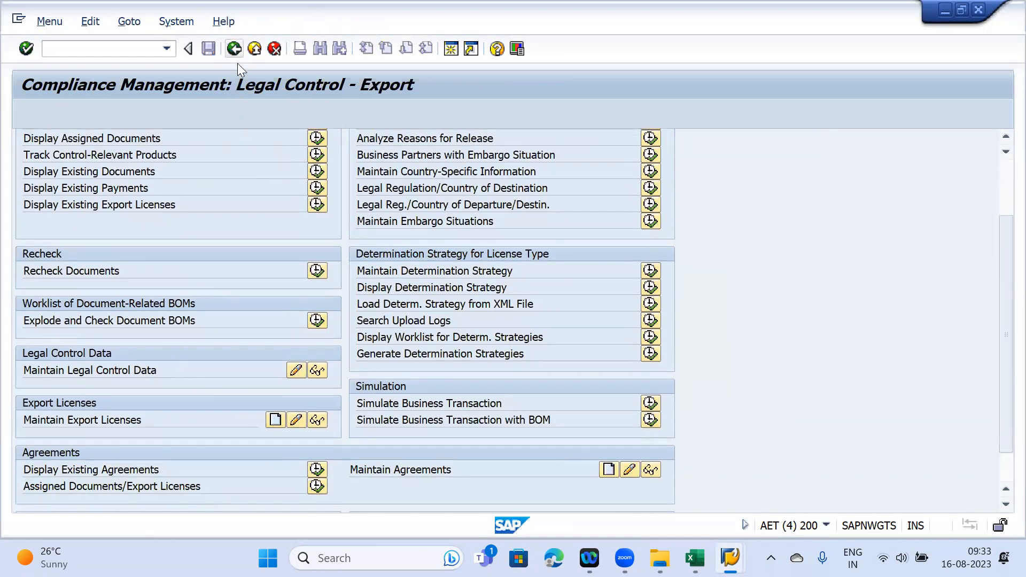
pyautogui.press('F3')
pyautogui.click(236, 178)
pyautogui.scroll(-1, 374, 374)
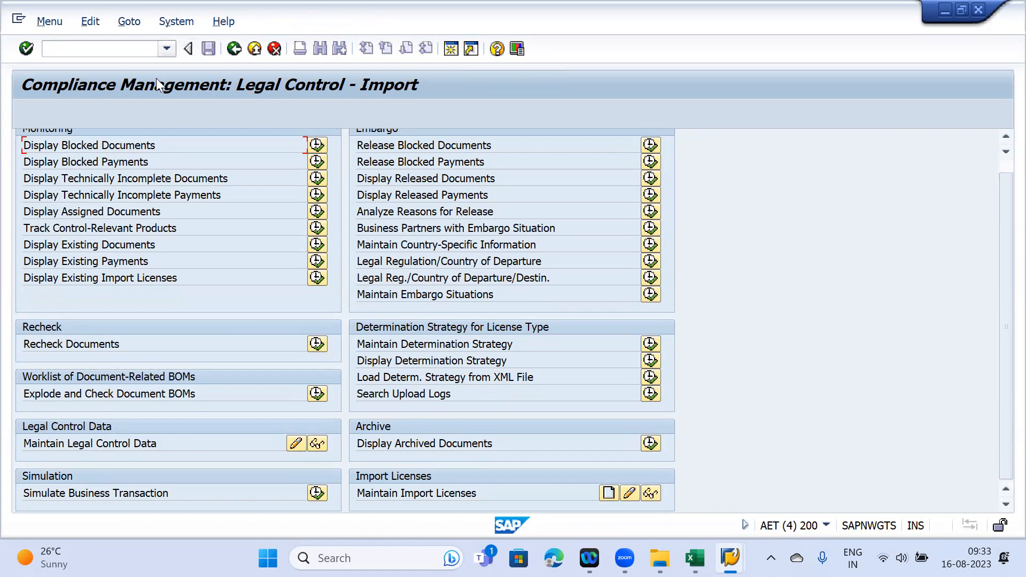
pyautogui.press('F3')
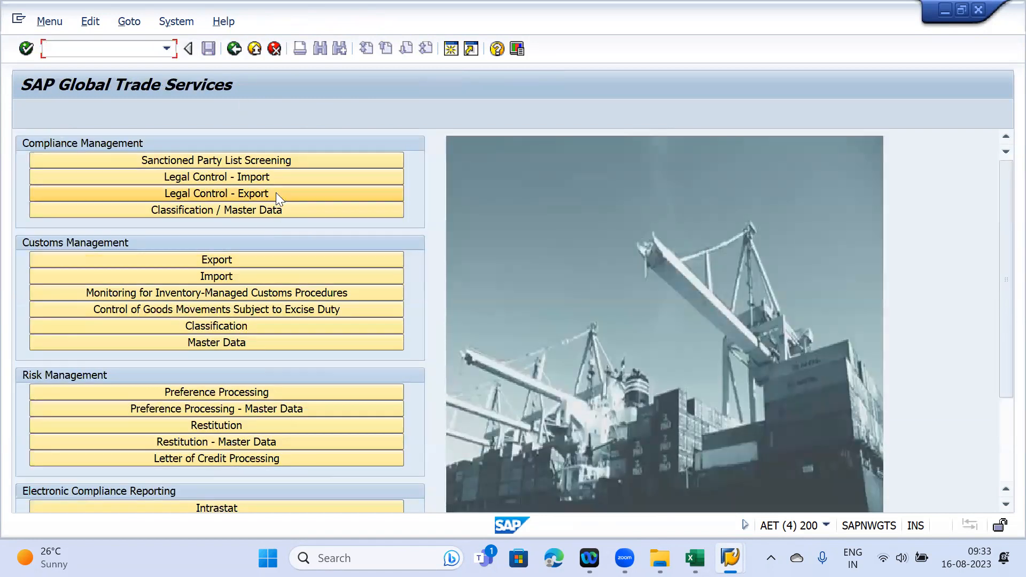
pyautogui.click(275, 193)
pyautogui.scroll(-3, 253, 321)
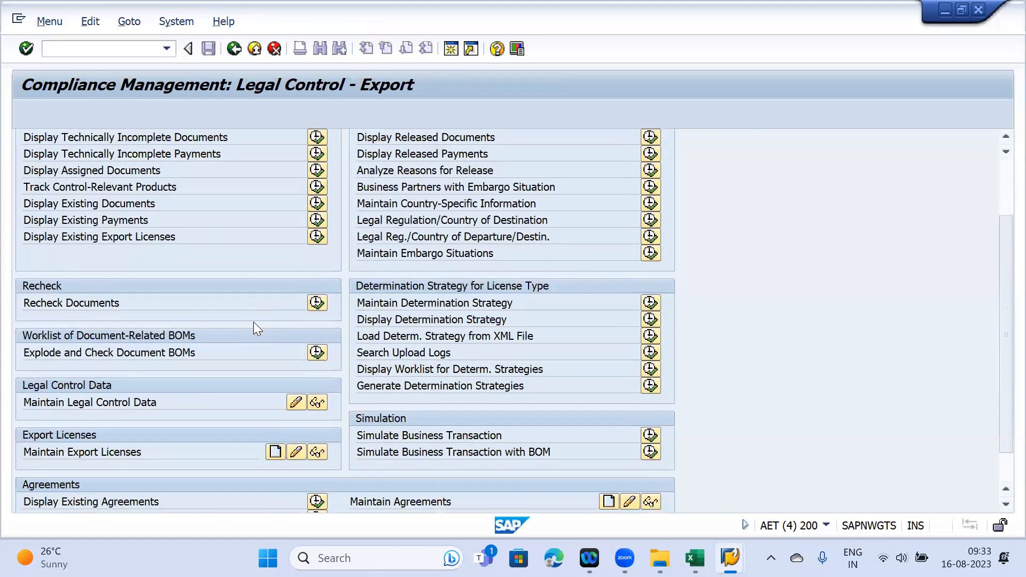
# - Create a new export licence of type L3 GENERAL LICENSE
pyautogui.click(275, 404)
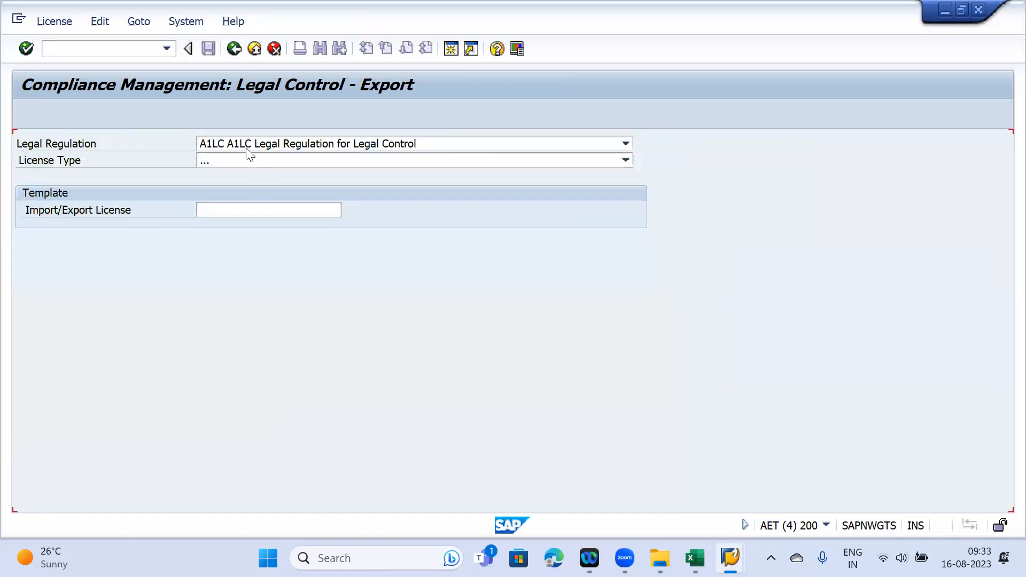
pyautogui.click(241, 161)
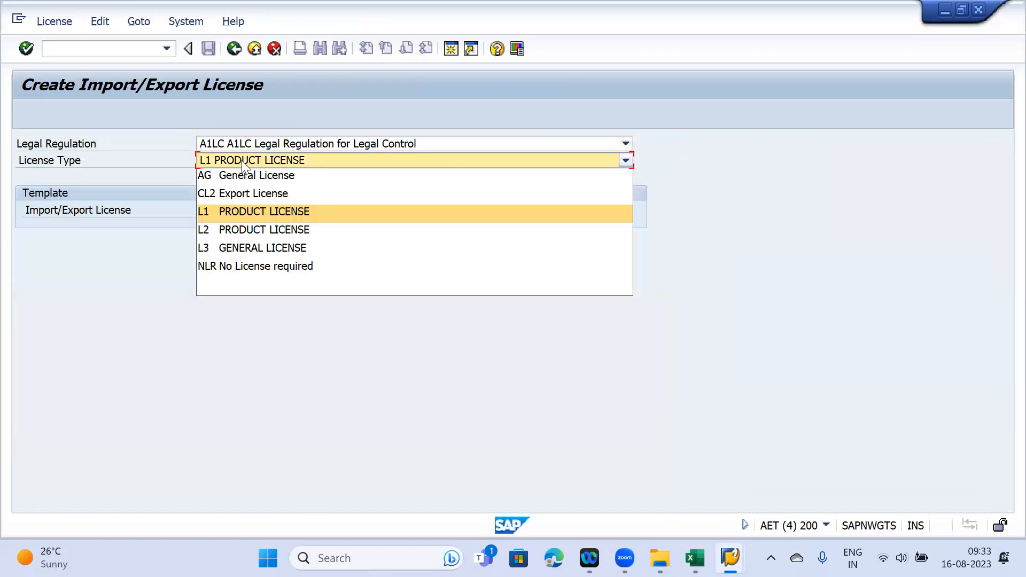
pyautogui.click(249, 247)
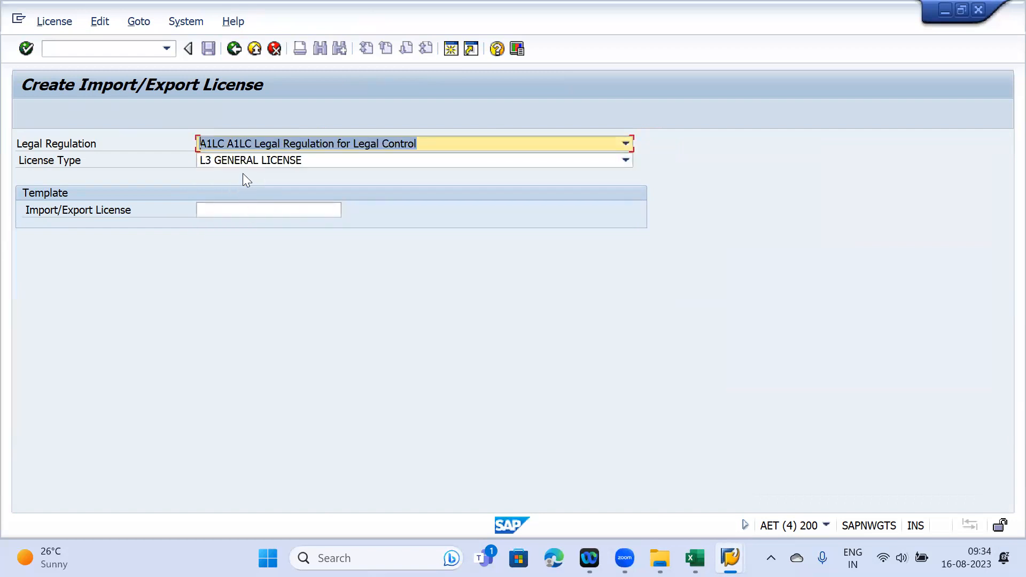
pyautogui.press('Return')
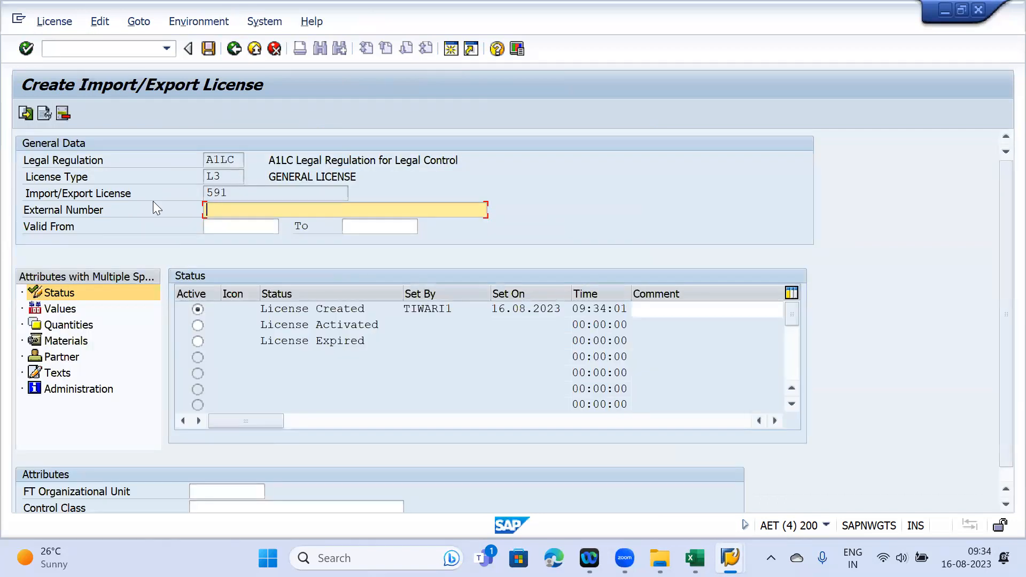
# - Review the new licence's Values, Quantities, Materials, Partner and Texts sections
pyautogui.click(68, 310)
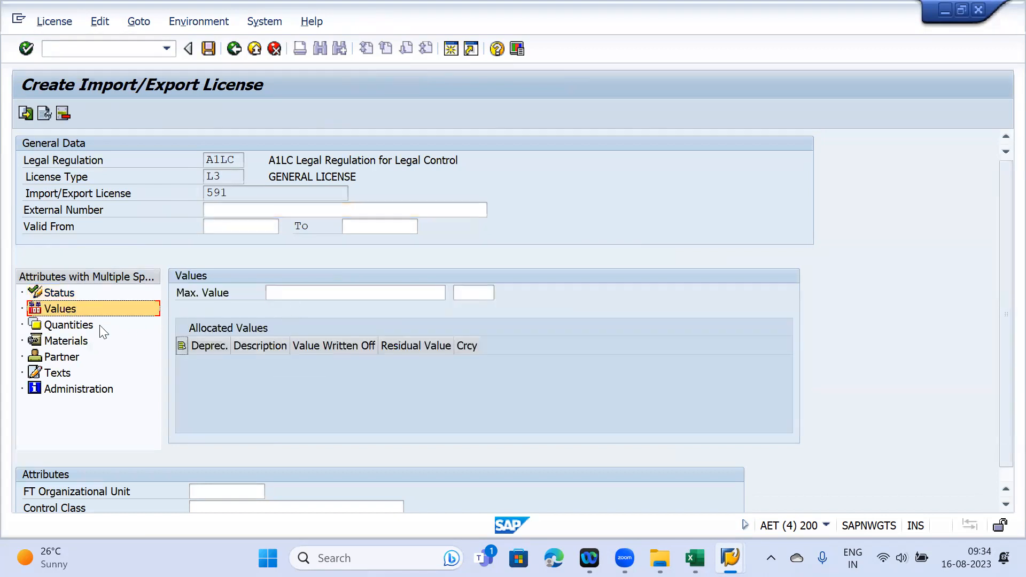
pyautogui.click(68, 324)
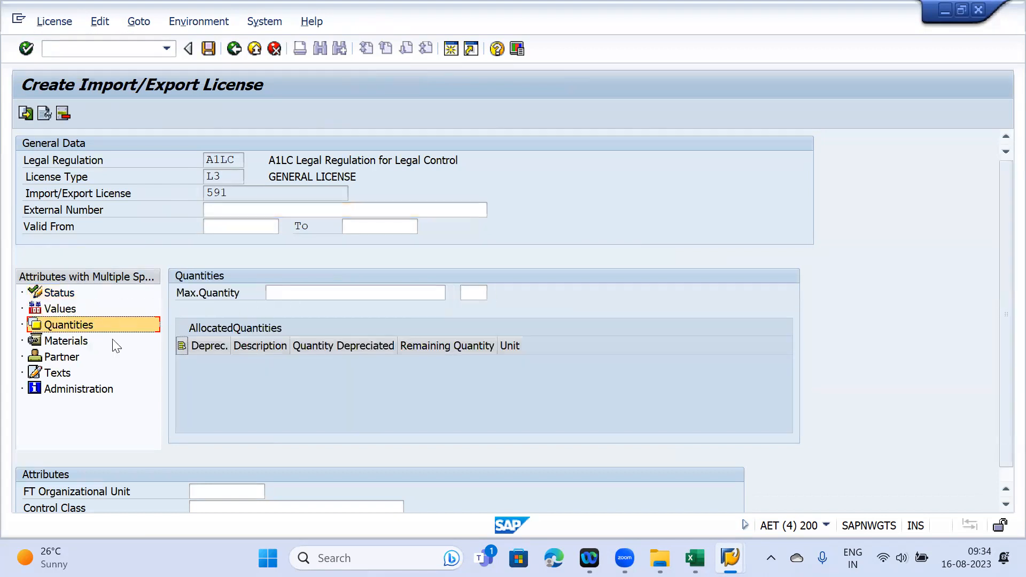
pyautogui.click(66, 341)
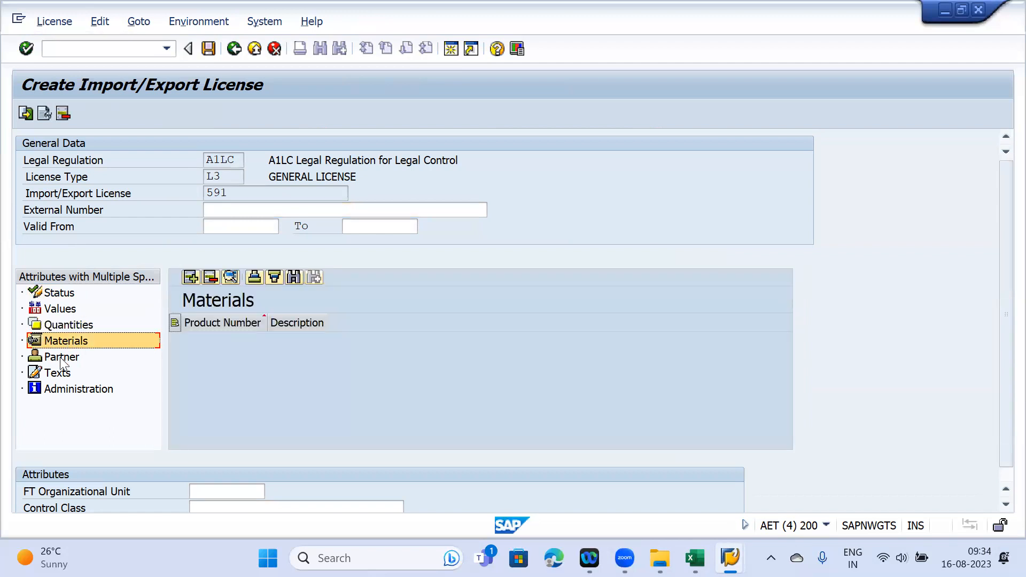
pyautogui.click(60, 358)
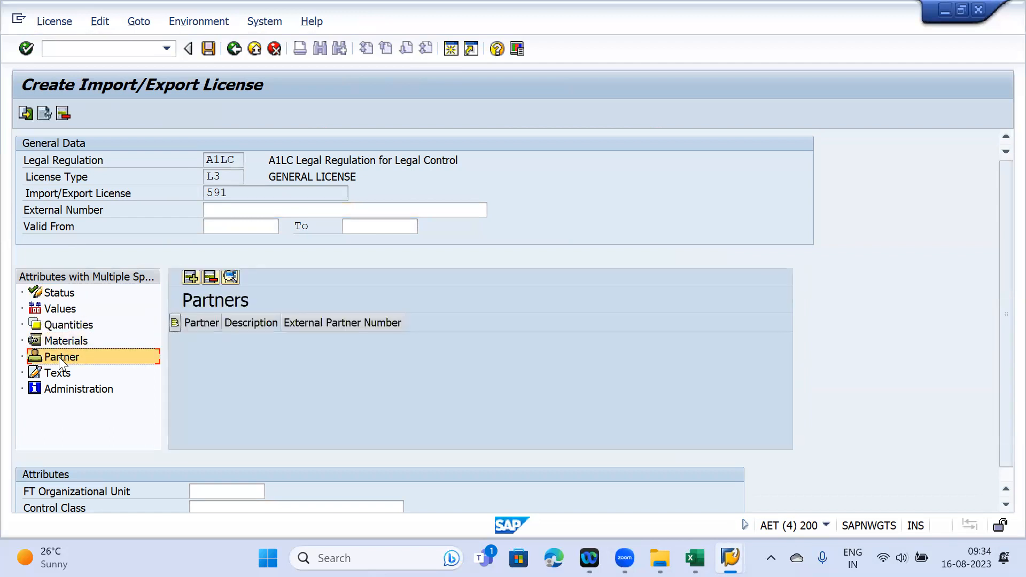
pyautogui.click(58, 375)
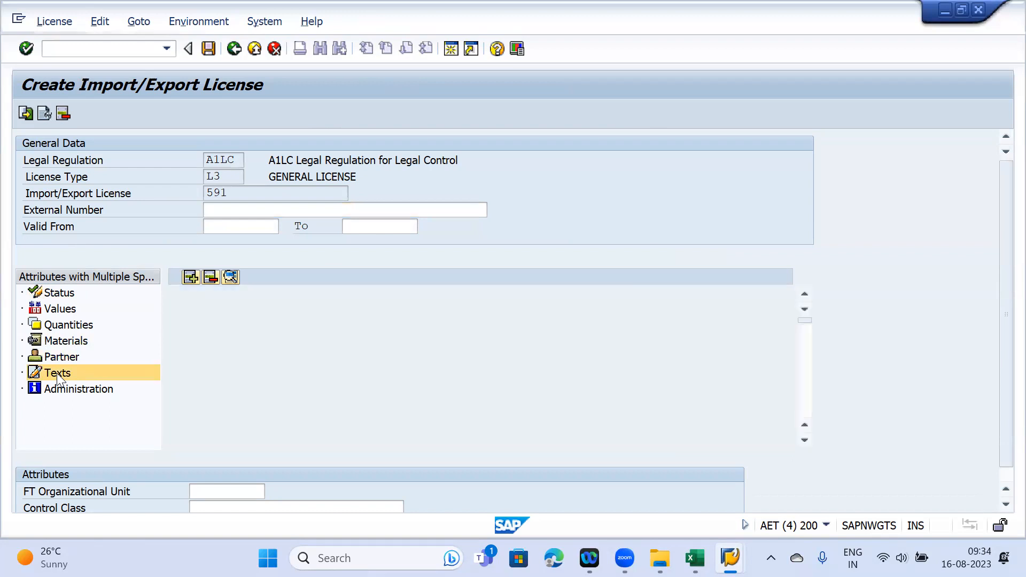
pyautogui.click(49, 327)
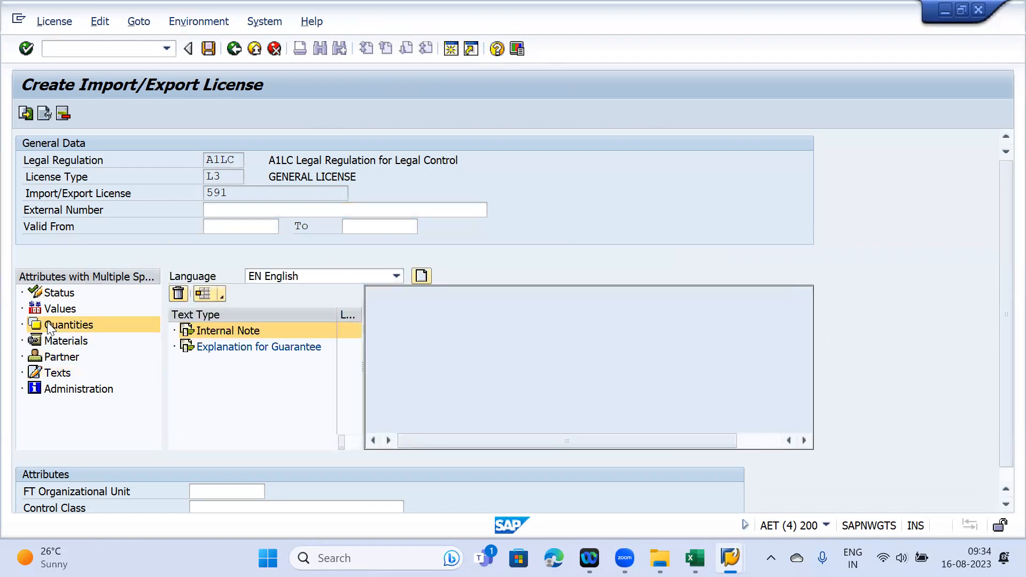
pyautogui.click(62, 341)
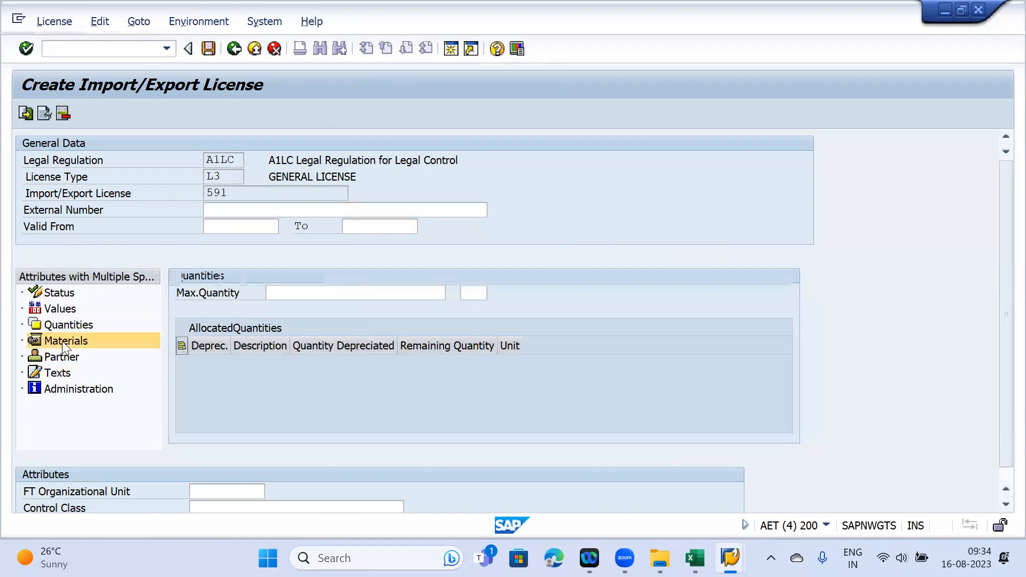
# - Try adding product rows and FT Organizational Unit and Control Class, then remove the empty Materials rows
pyautogui.click(191, 277)
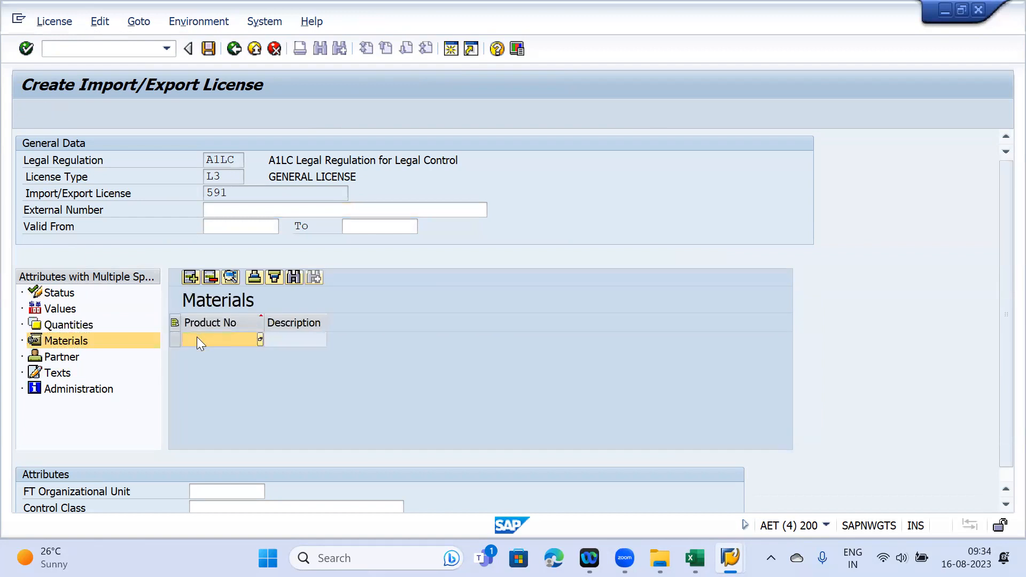
pyautogui.click(193, 276)
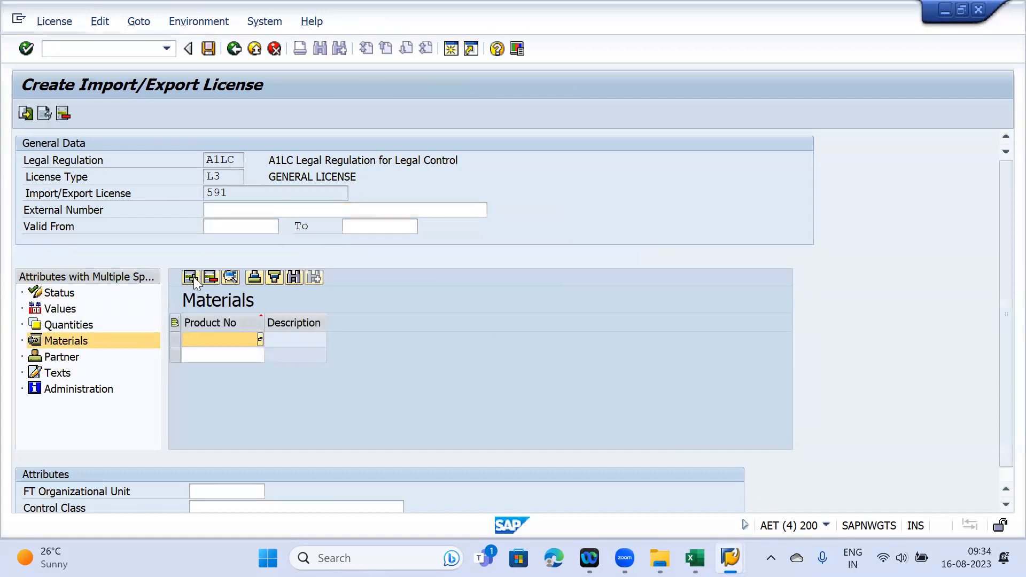
pyautogui.click(194, 277)
pyautogui.moveTo(1000, 356); pyautogui.dragTo(1000, 419)
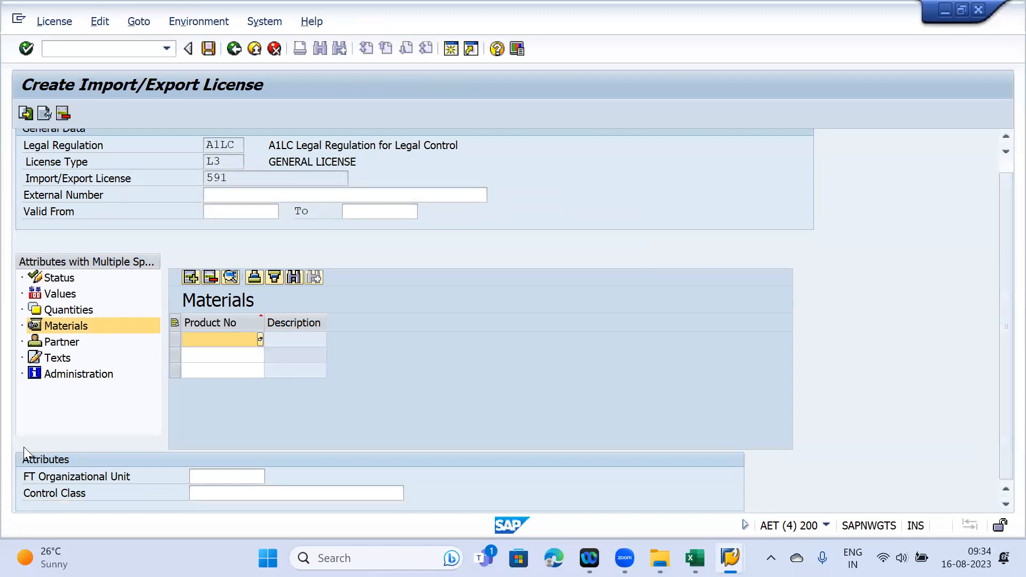
pyautogui.click(240, 476)
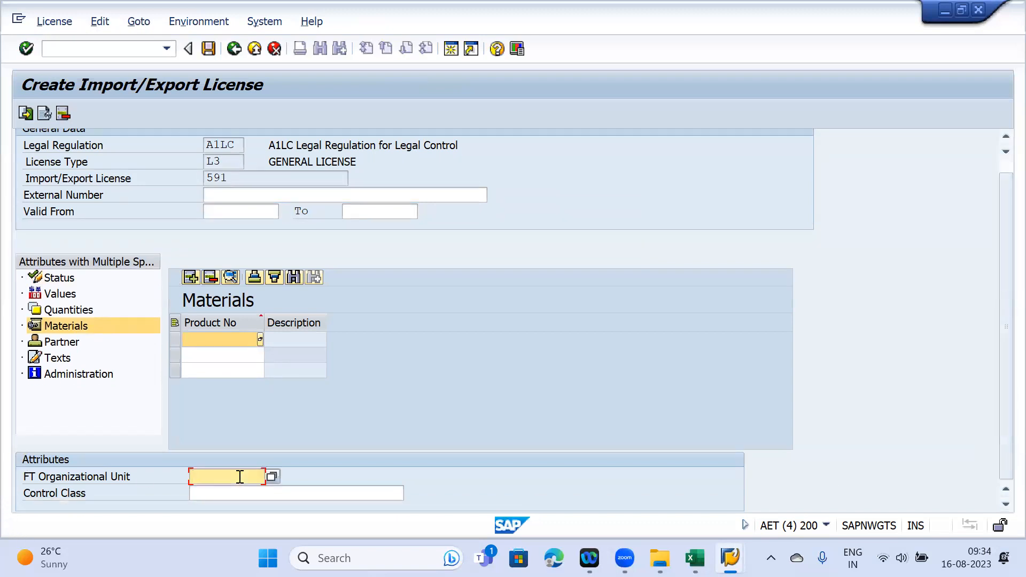
pyautogui.click(225, 495)
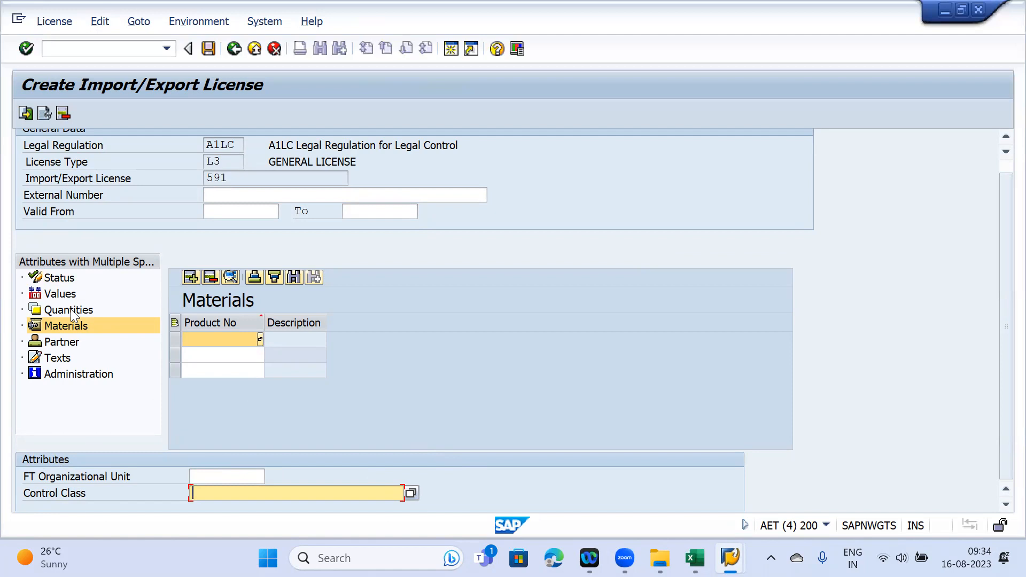
pyautogui.click(209, 277)
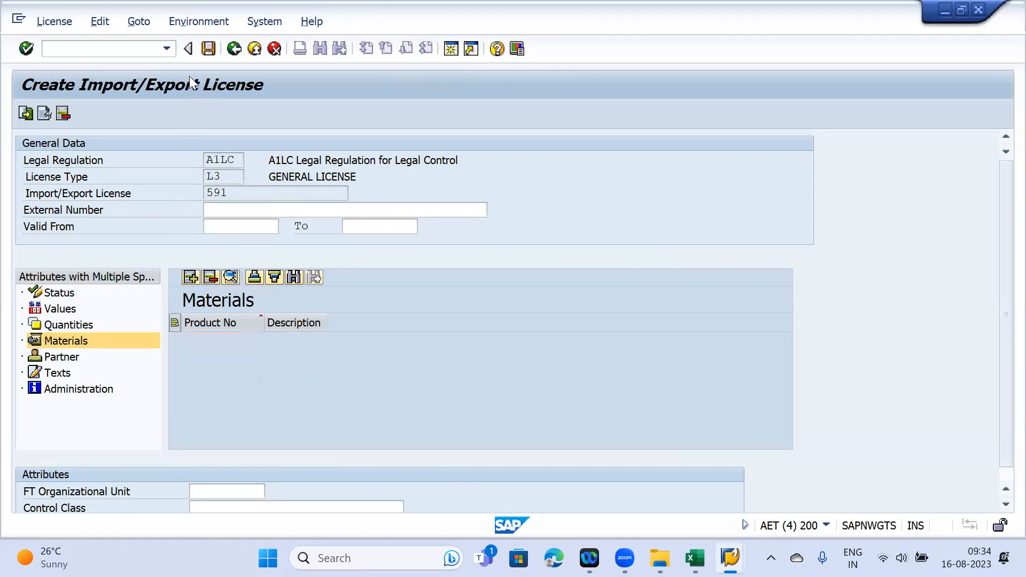
# - Attempt to save the L3 licence, dismiss the missing-data log, and switch to the License Type session
pyautogui.click(209, 50)
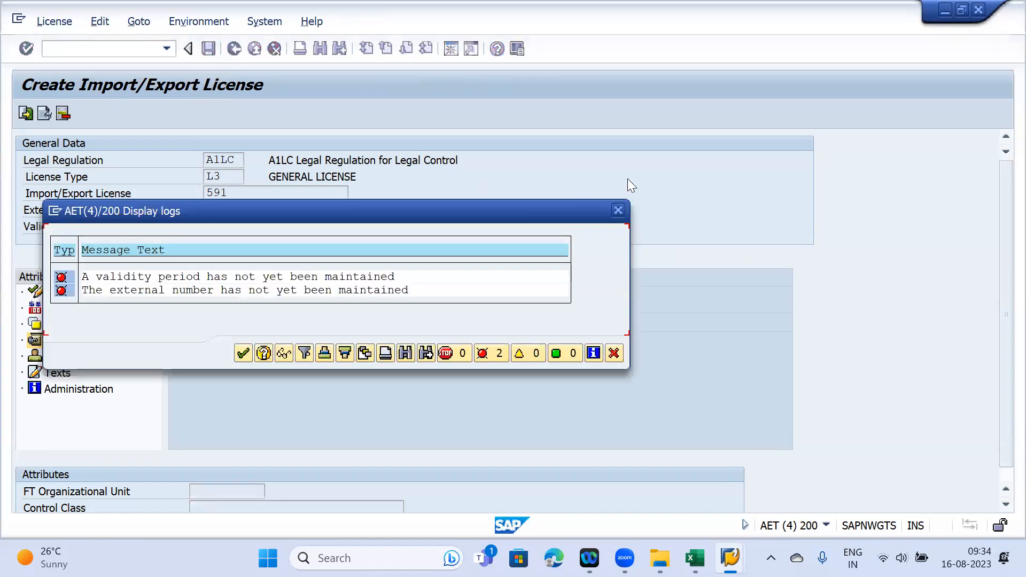
pyautogui.click(617, 210)
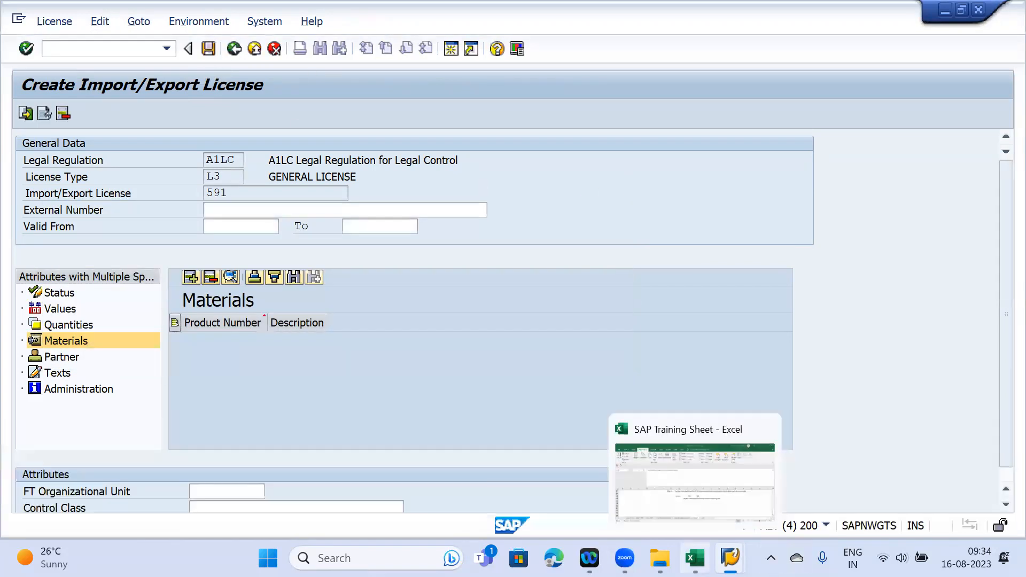
pyautogui.click(694, 558)
pyautogui.click(730, 557)
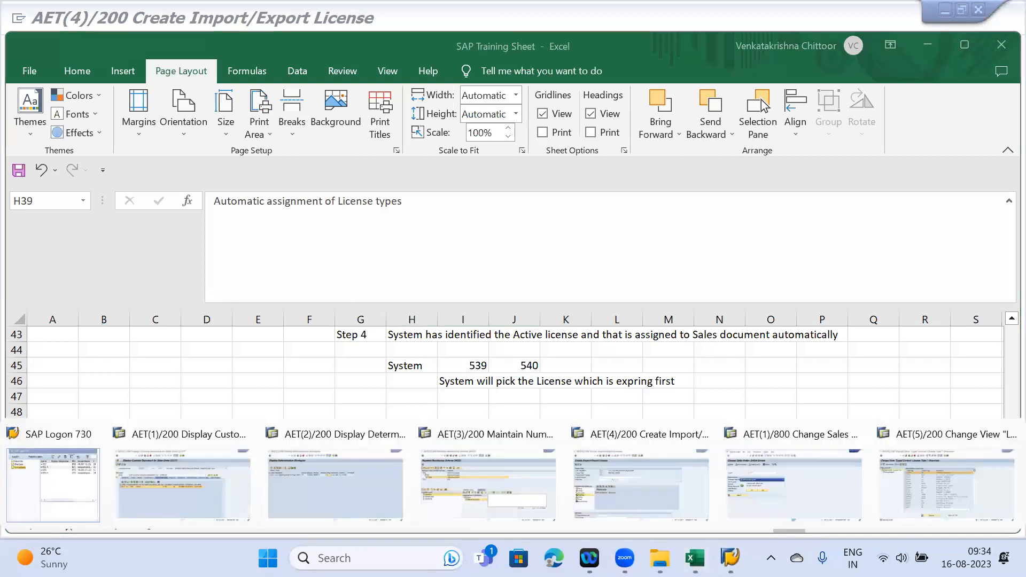
pyautogui.click(923, 471)
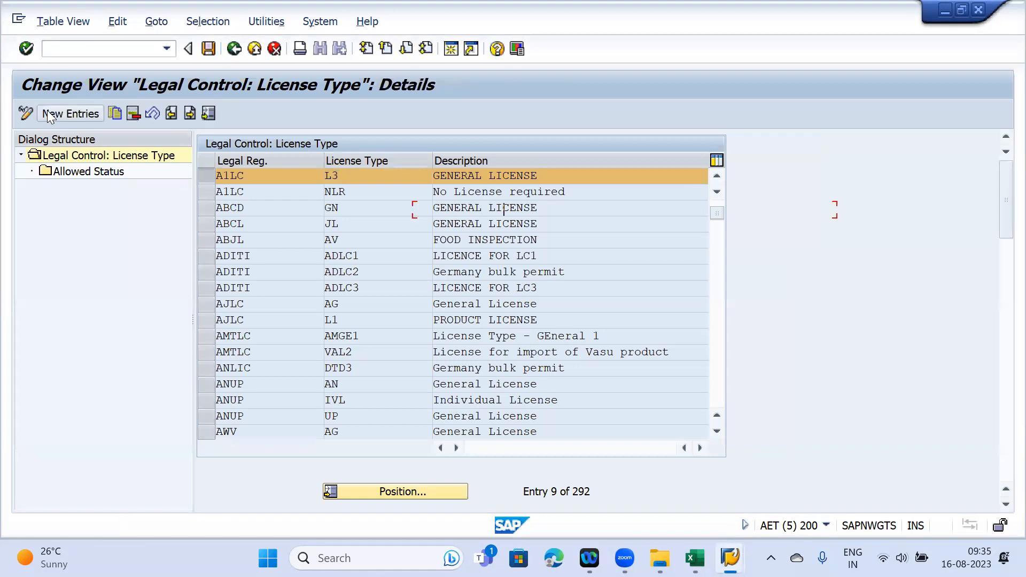
# - Bring the SAP Training Sheet workbook forward and select the empty cell below the notes
pyautogui.scroll(-1, 230, 311)
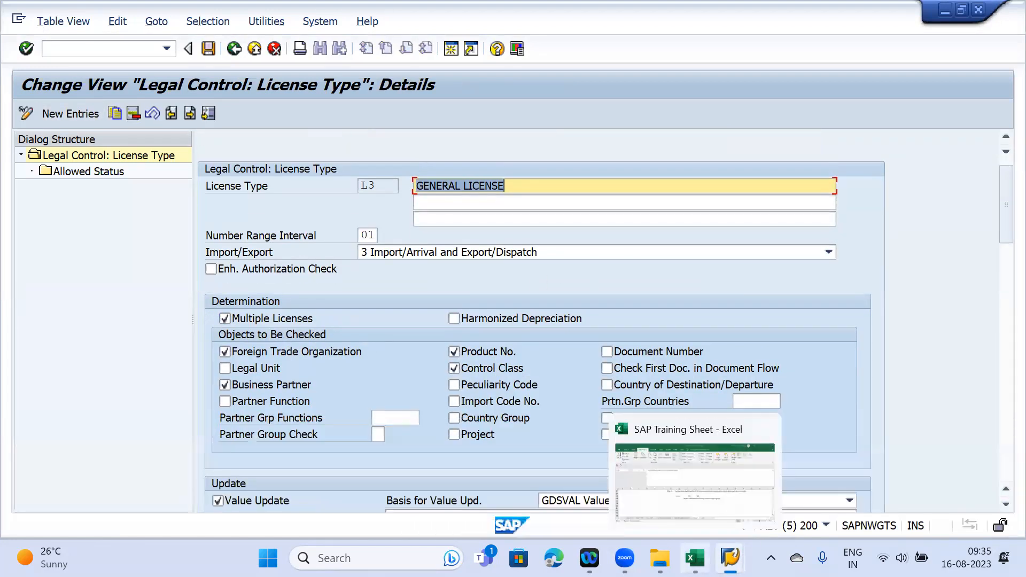
pyautogui.click(695, 558)
pyautogui.click(397, 426)
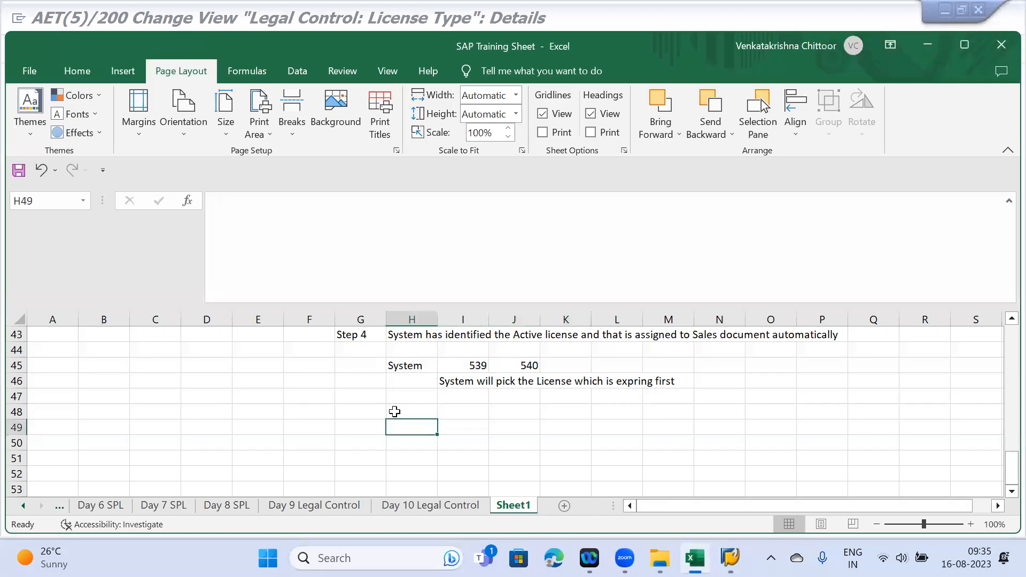
# - Enter the note 'Mutiple License option in License type Configuration' and '( Value and Quantity attributes )' in H49:H50
pyautogui.write('Mutiple License option in')
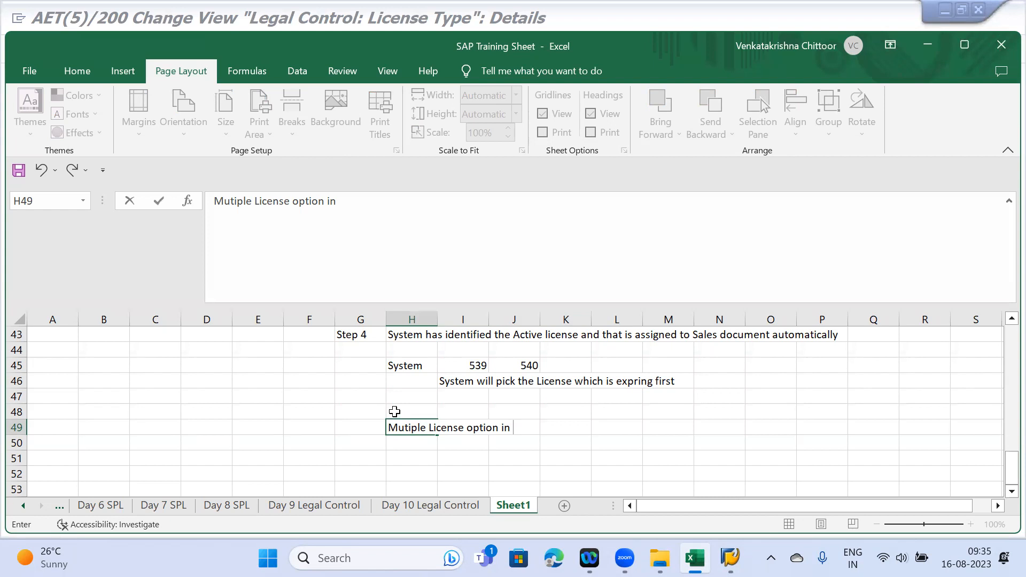
pyautogui.write('icense yty')
pyautogui.press('BackSpace')
pyautogui.press('BackSpace')
pyautogui.press('BackSpace')
pyautogui.write('tye')
pyautogui.press('BackSpace')
pyautogui.write('pe Configura')
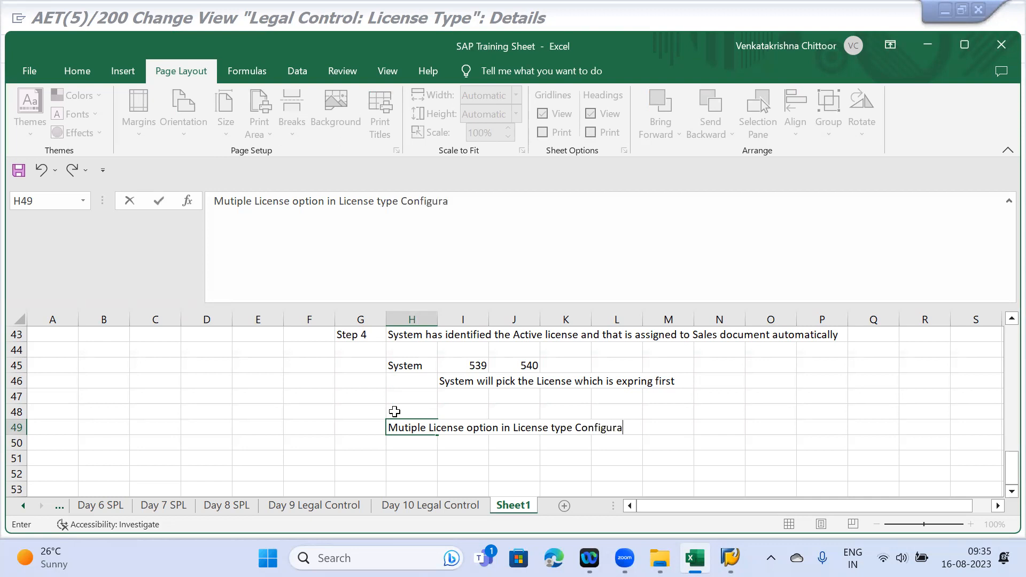
pyautogui.write('toop')
pyautogui.press('BackSpace')
pyautogui.press('BackSpace')
pyautogui.press('BackSpace')
pyautogui.write('ion')
pyautogui.press('Return')
pyautogui.write('( Value and Quantity attributes')
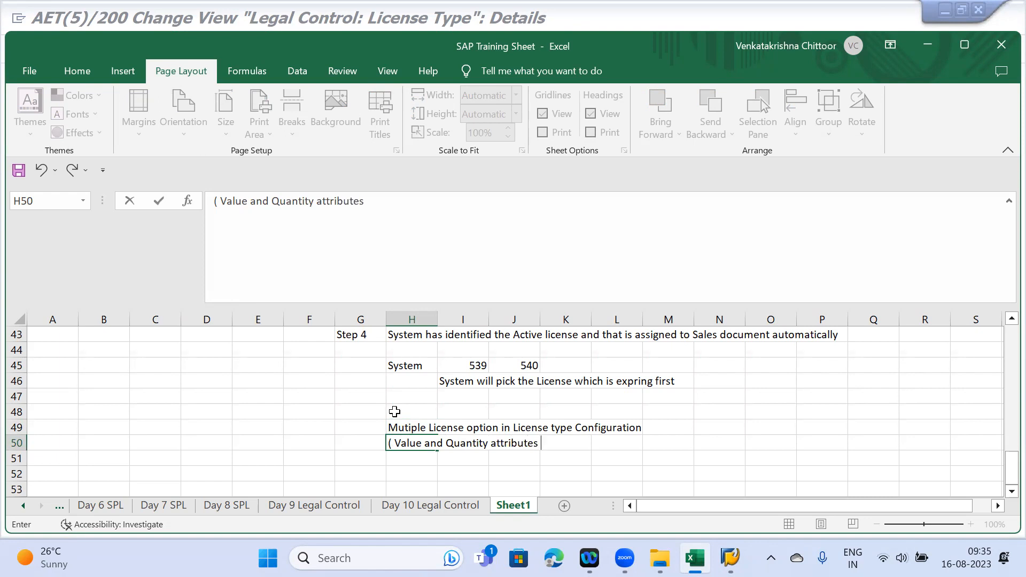
pyautogui.write(' )')
pyautogui.press('Return')
pyautogui.press('Return')
pyautogui.scroll(-4, 394, 411)
pyautogui.scroll(2, 398, 377)
# - Enter License 1 with quantity 10 and value 1000 EUR in H52:H54
pyautogui.write('Sales or')
pyautogui.press('BackSpace')
pyautogui.press('BackSpace')
pyautogui.press('BackSpace')
pyautogui.press('BackSpace')
pyautogui.press('BackSpace')
pyautogui.press('BackSpace')
pyautogui.press('BackSpace')
pyautogui.press('BackSpace')
pyautogui.write('License 1')
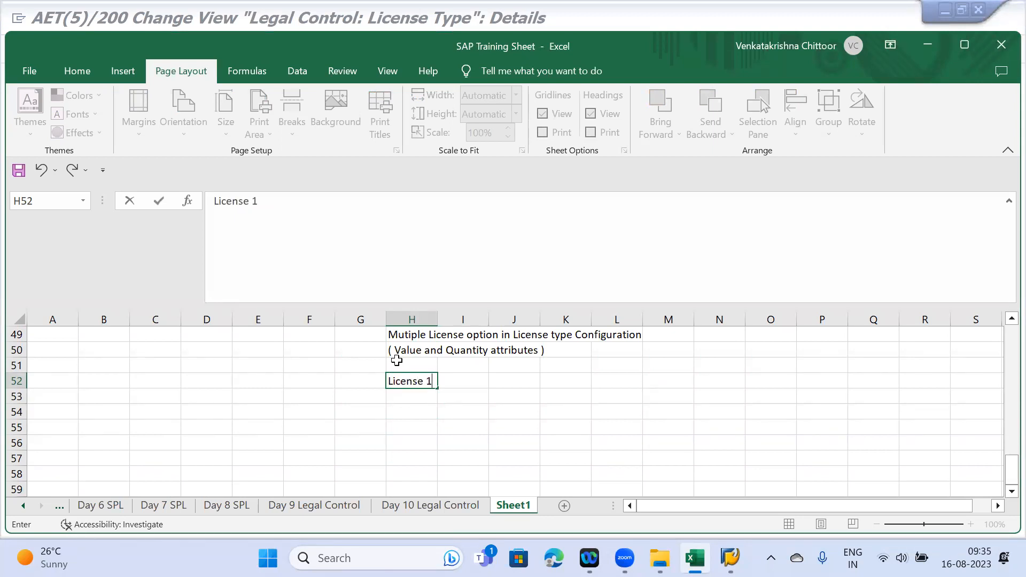
pyautogui.press('Return')
pyautogui.write('10')
pyautogui.press('Return')
pyautogui.write('1000 EUR')
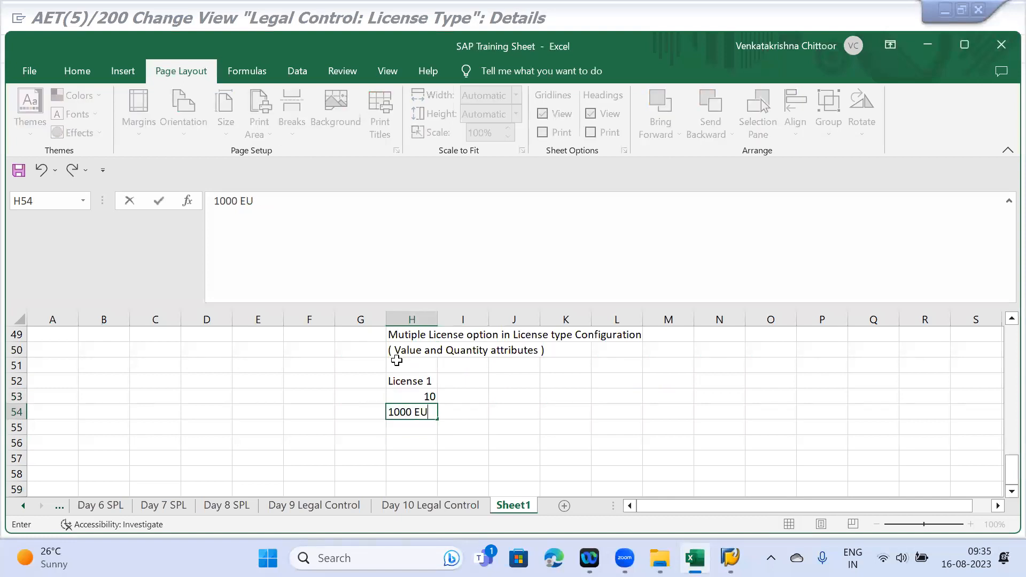
pyautogui.press('Return')
# - Enter License 2 with quantity 15 and value 2500 EUR in L52:L54
pyautogui.click(595, 378)
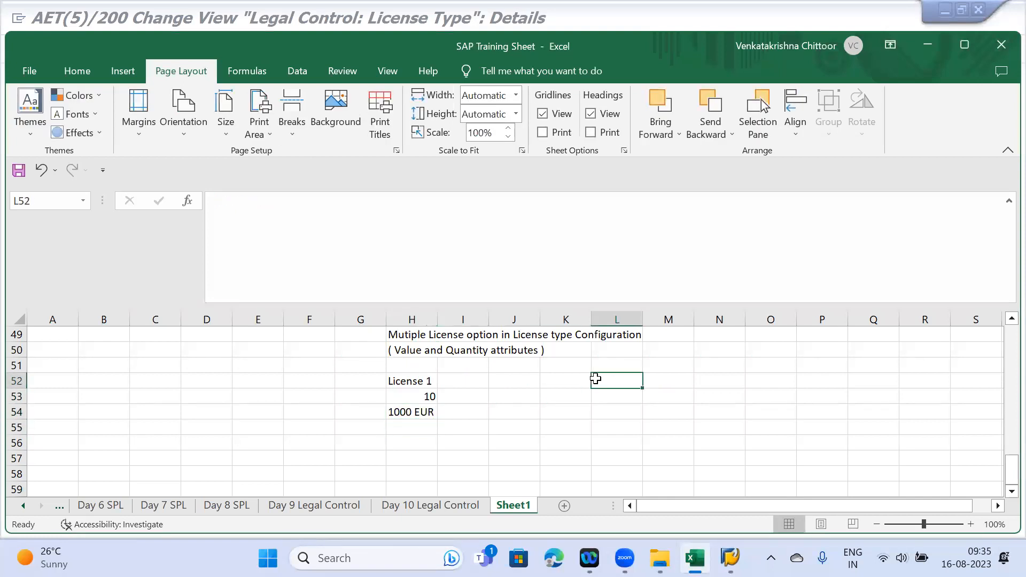
pyautogui.write('License')
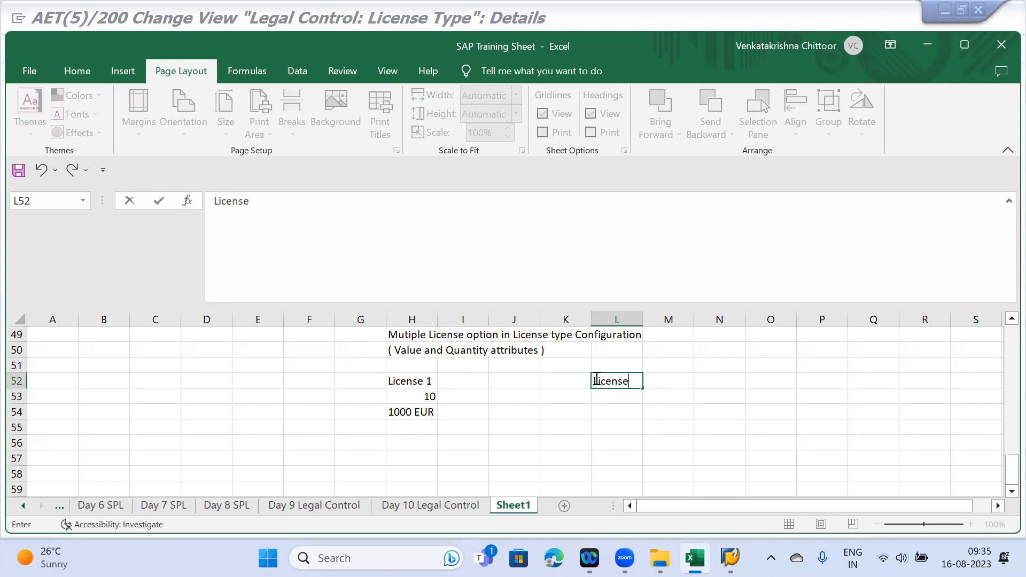
pyautogui.press('BackSpace')
pyautogui.press('BackSpace')
pyautogui.press('BackSpace')
pyautogui.press('BackSpace')
pyautogui.press('BackSpace')
pyautogui.press('BackSpace')
pyautogui.write('License')
pyautogui.press('BackSpace')
pyautogui.press('BackSpace')
pyautogui.press('BackSpace')
pyautogui.press('BackSpace')
pyautogui.press('BackSpace')
pyautogui.press('BackSpace')
pyautogui.press('BackSpace')
pyautogui.write('Lucens')
pyautogui.press('BackSpace')
pyautogui.press('BackSpace')
pyautogui.press('BackSpace')
pyautogui.press('BackSpace')
pyautogui.press('BackSpace')
pyautogui.write('icense 2')
pyautogui.press('Return')
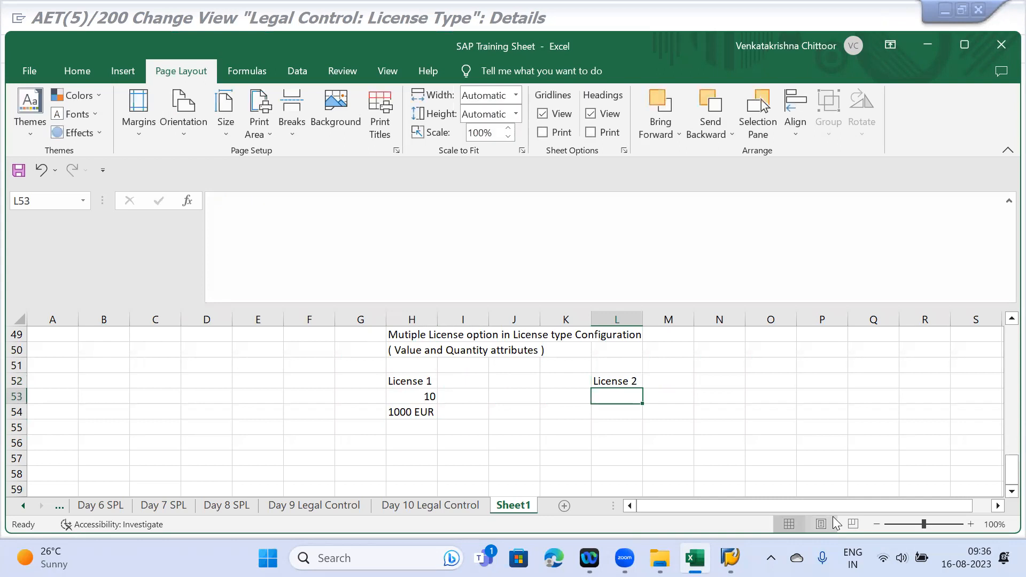
pyautogui.write('15')
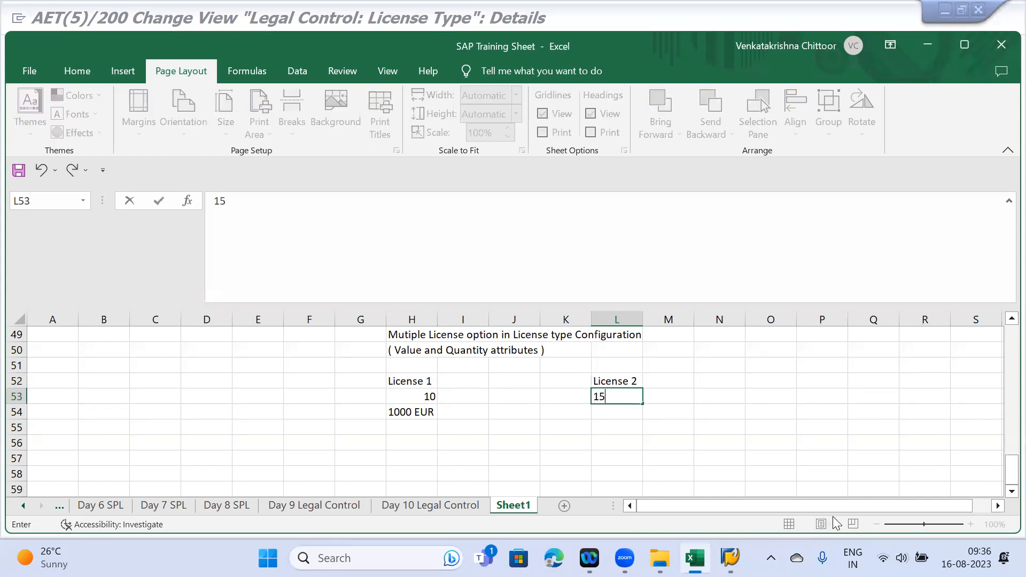
pyautogui.press('Return')
pyautogui.write('1500')
pyautogui.press('BackSpace')
pyautogui.press('BackSpace')
pyautogui.press('BackSpace')
pyautogui.press('BackSpace')
pyautogui.write('250')
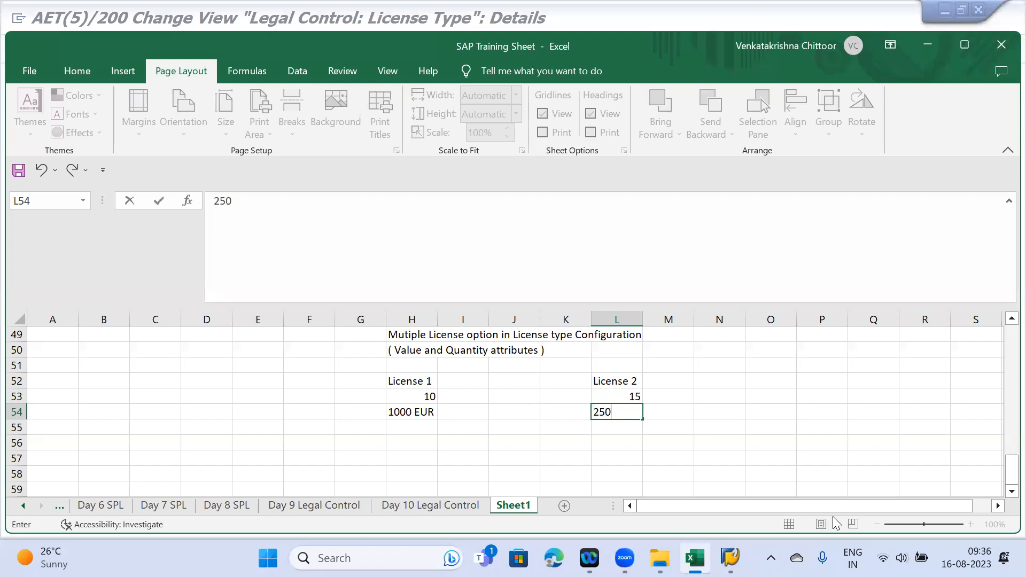
pyautogui.write('0 EUR')
pyautogui.press('Return')
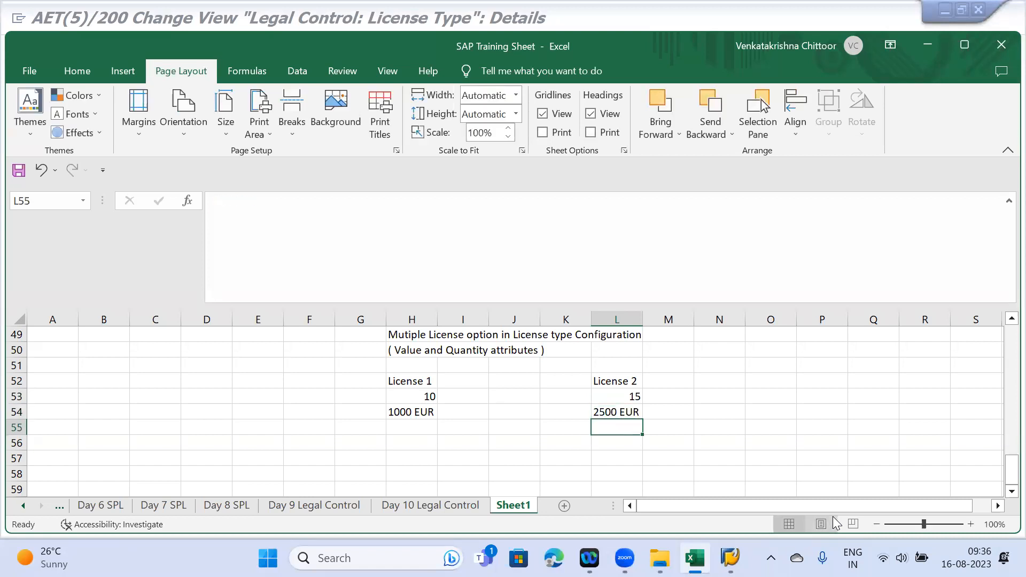
# - Add a Sales Order heading in I51 with quantity 15 EA in I53
pyautogui.click(458, 368)
pyautogui.write('Sales Order')
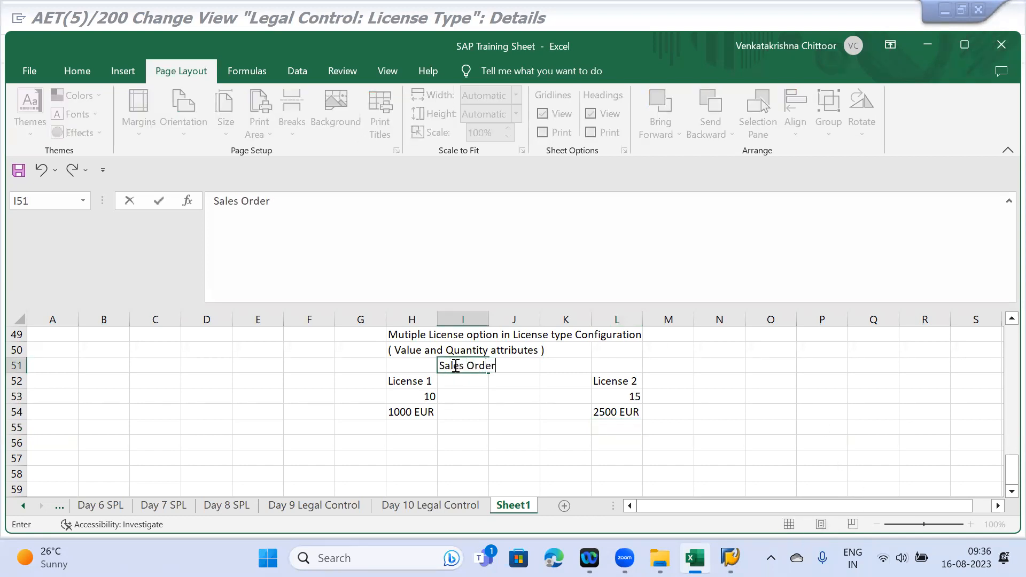
pyautogui.press('Return')
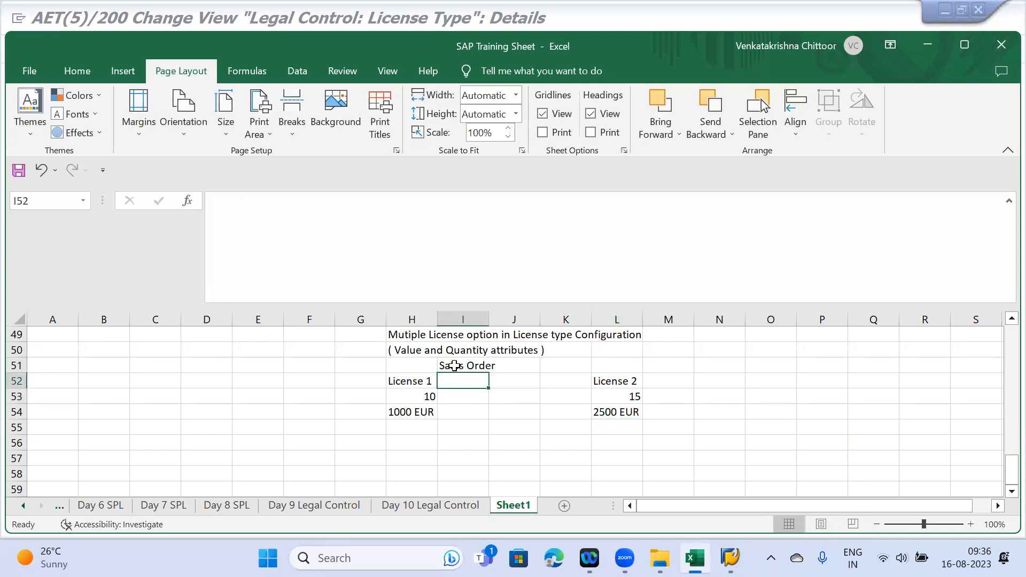
pyautogui.press('Return')
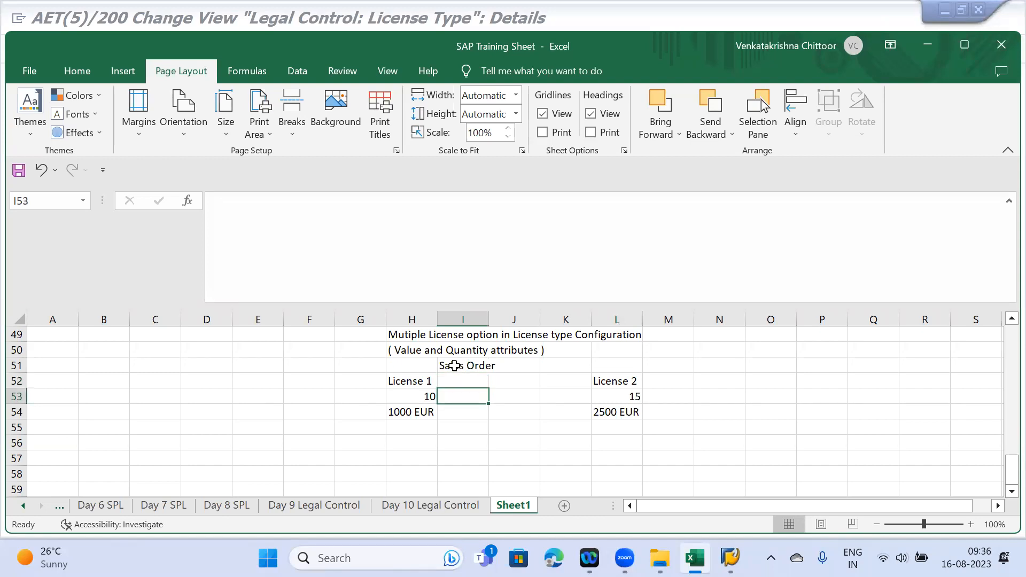
pyautogui.write('15')
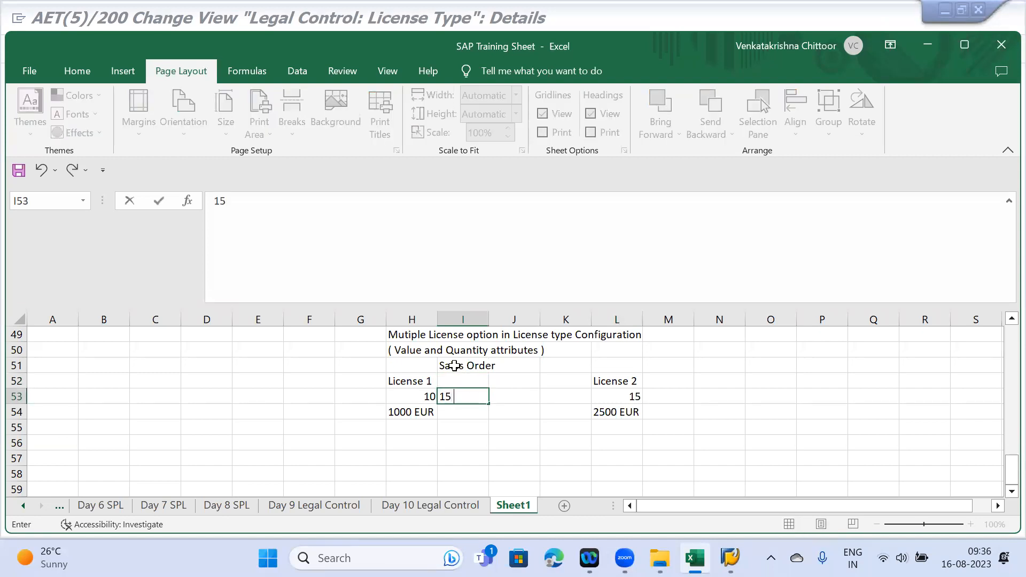
pyautogui.write(' EA')
pyautogui.click(410, 382)
# - Change the License 1 and License 2 quantities to 10 EA and 15 EA
pyautogui.click(416, 400)
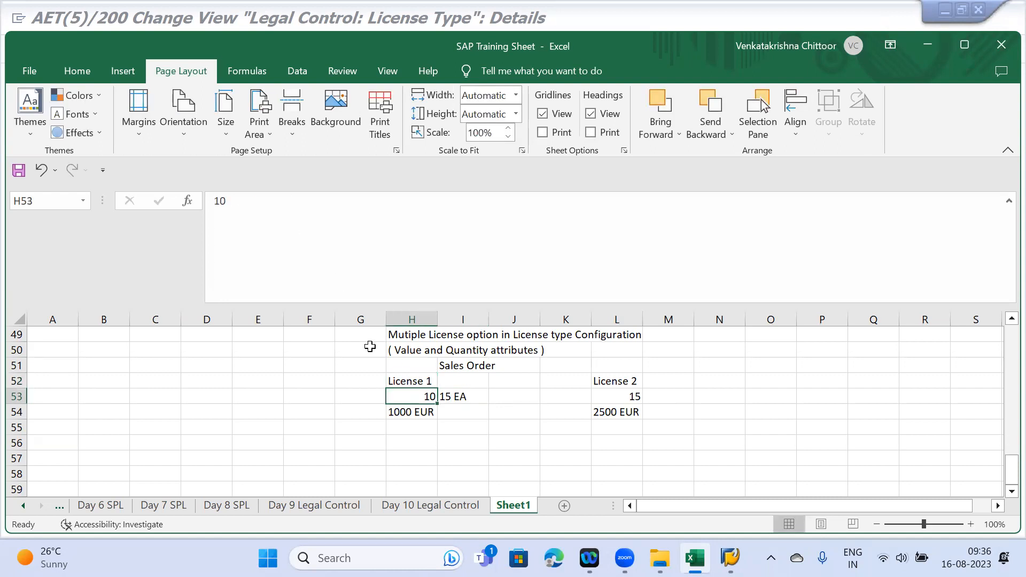
pyautogui.click(242, 193)
pyautogui.write('EA')
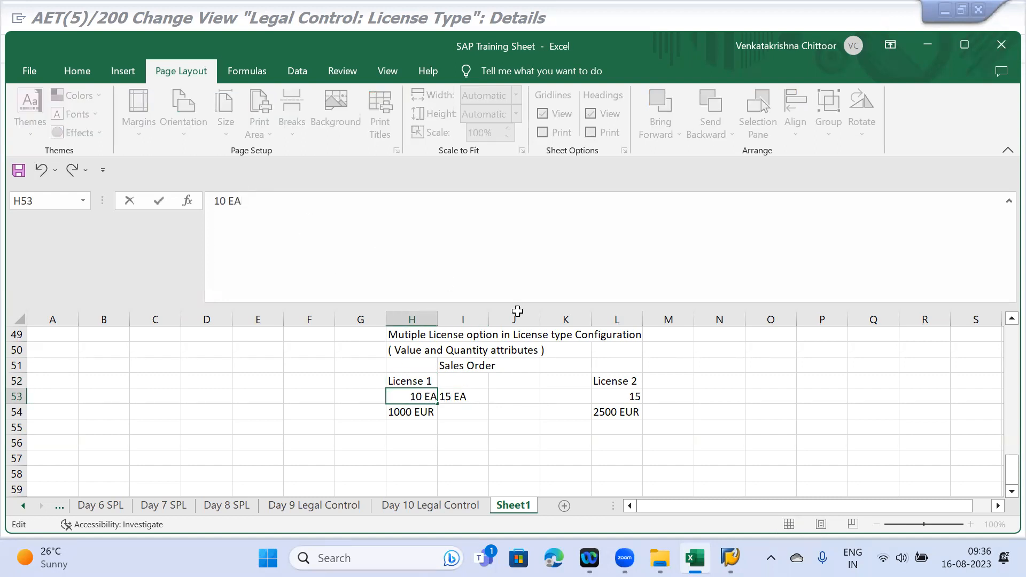
pyautogui.click(607, 395)
pyautogui.click(243, 201)
pyautogui.write('EA')
pyautogui.press('Return')
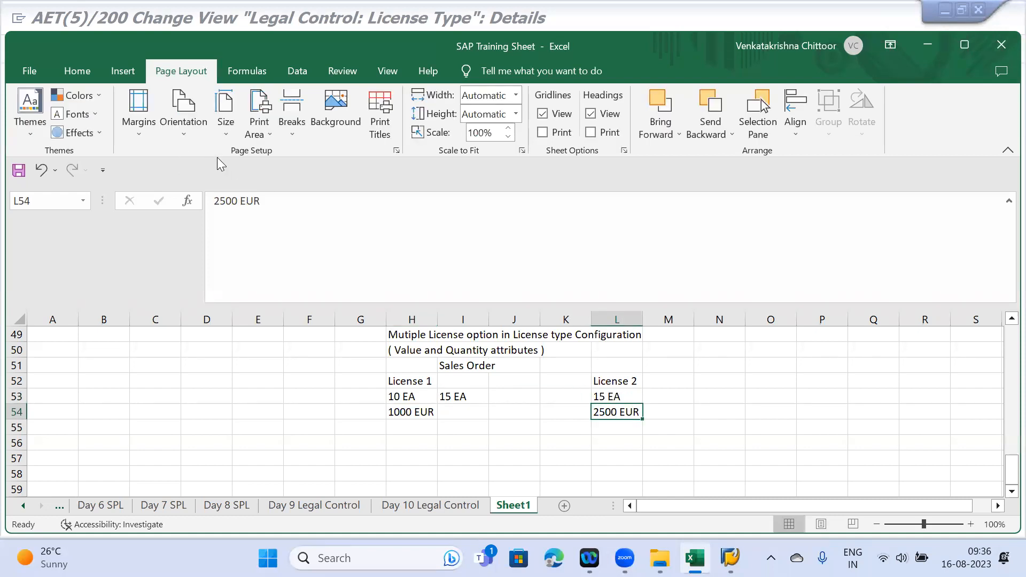
# - Enter 2000 EUR in I54 and review the License 1 and License 2 columns
pyautogui.click(461, 410)
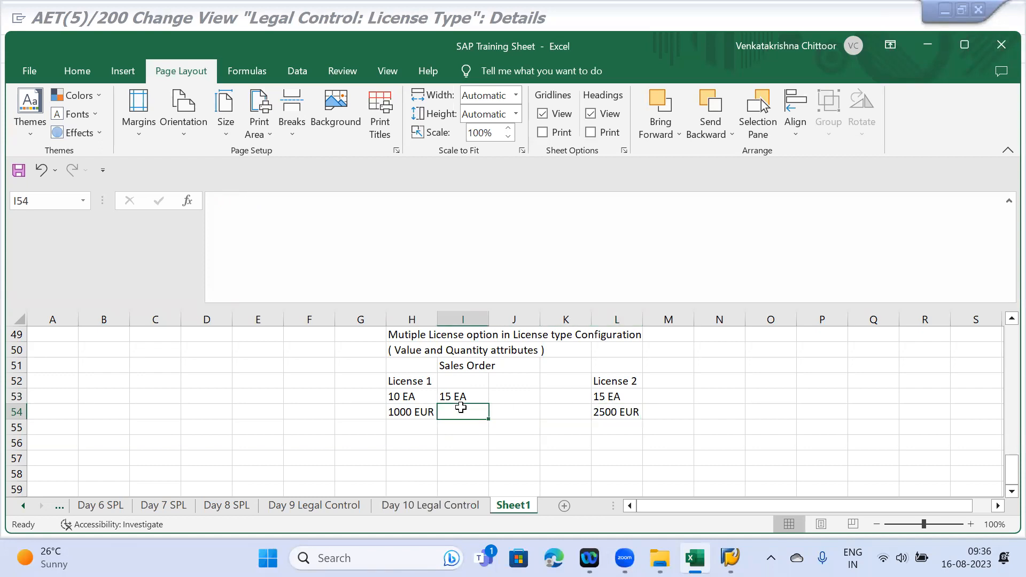
pyautogui.write('2000 EUR')
pyautogui.press('Return')
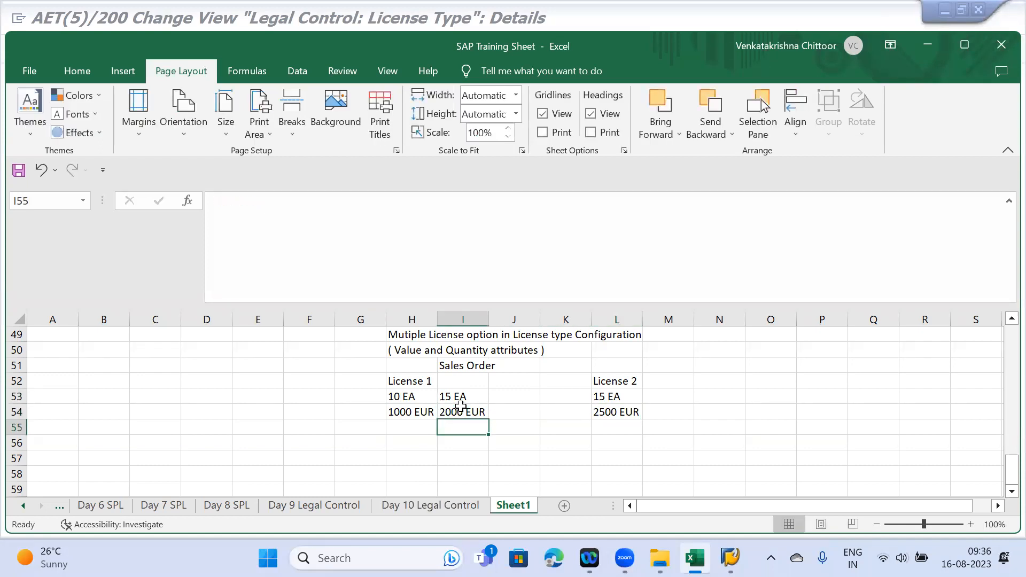
pyautogui.click(408, 383)
pyautogui.moveTo(408, 384); pyautogui.dragTo(462, 414)
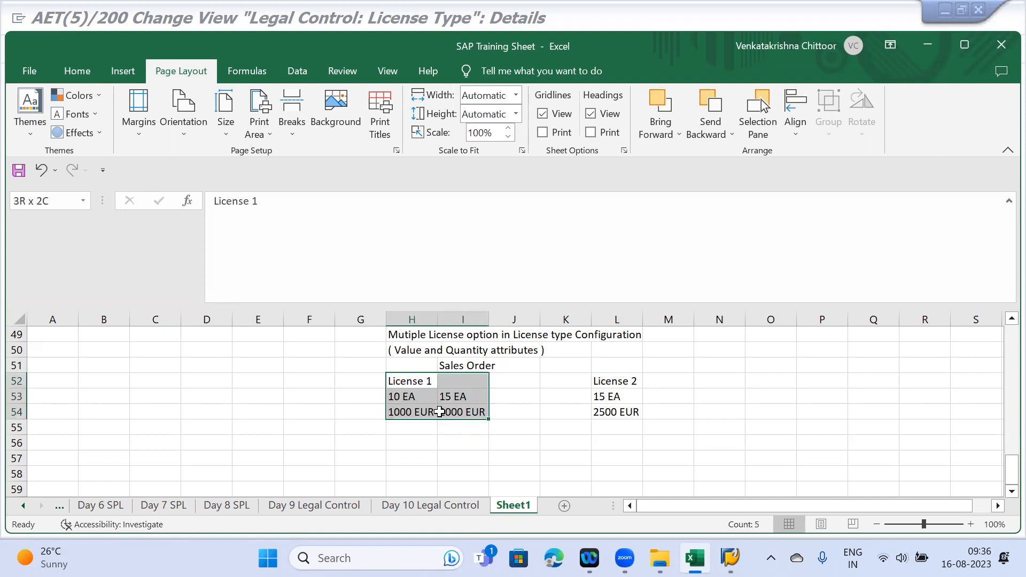
pyautogui.moveTo(623, 382); pyautogui.dragTo(623, 420)
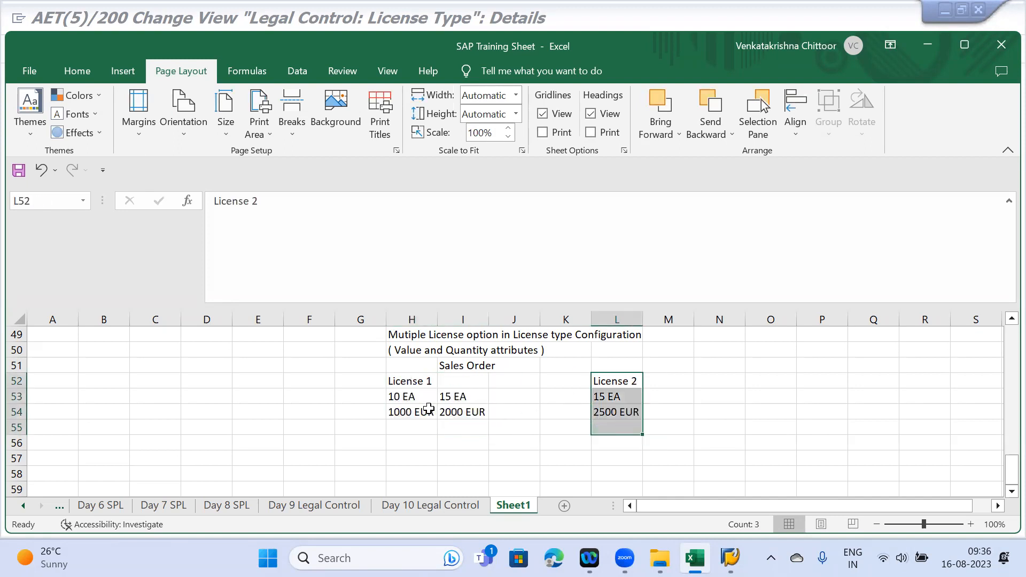
pyautogui.click(409, 414)
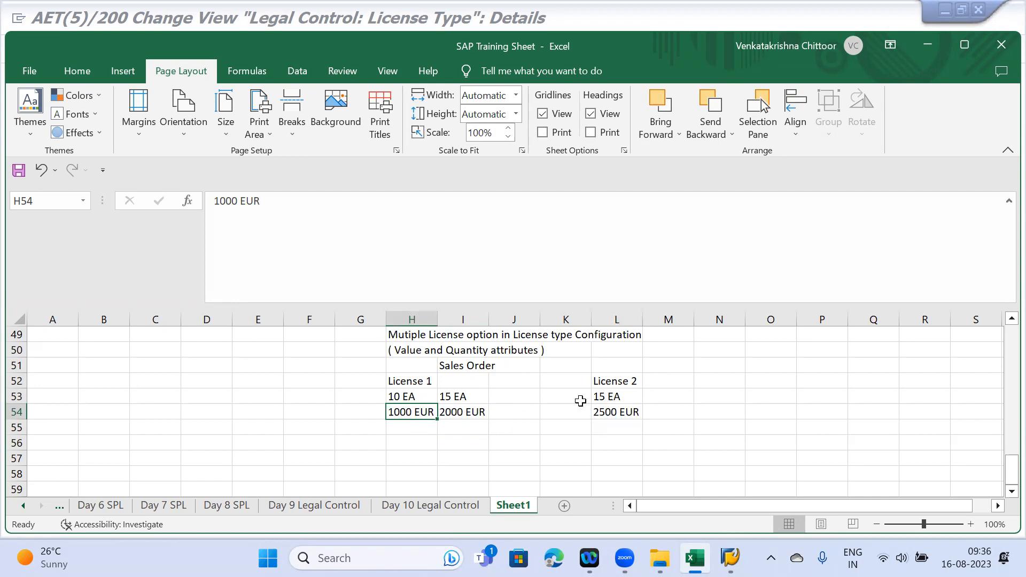
pyautogui.click(416, 383)
pyautogui.click(616, 412)
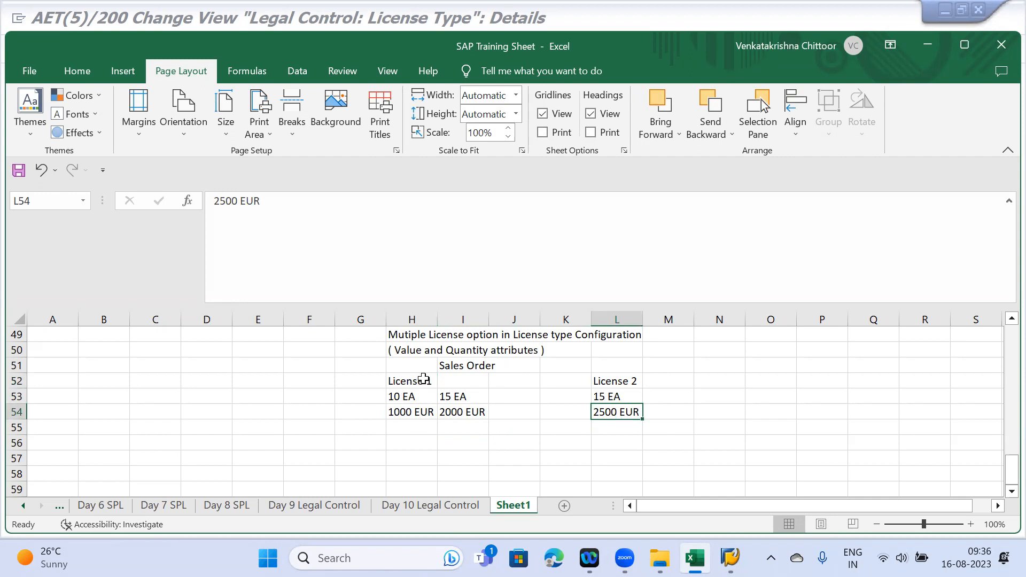
pyautogui.moveTo(416, 382); pyautogui.dragTo(411, 418)
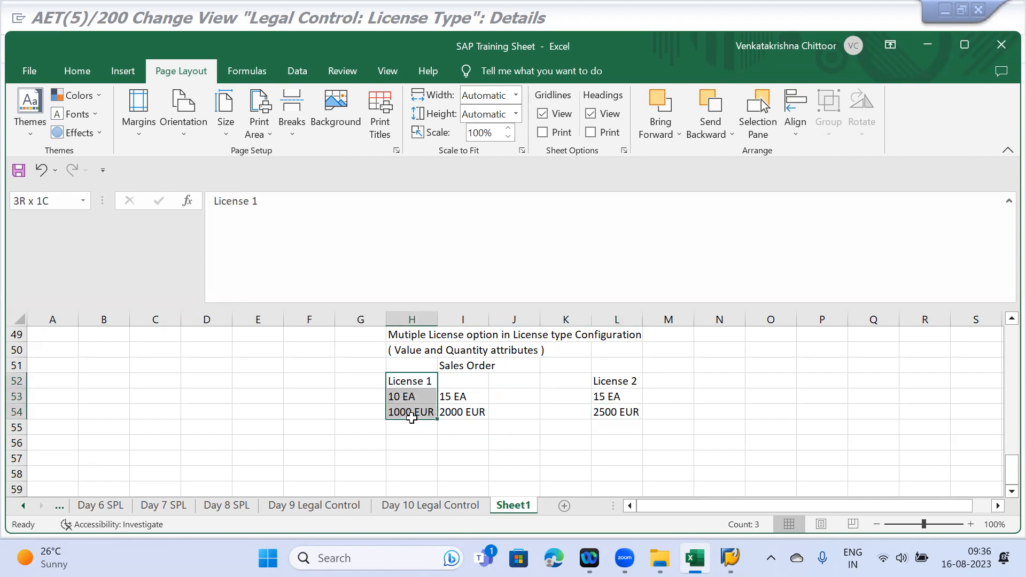
pyautogui.moveTo(614, 381); pyautogui.dragTo(616, 414)
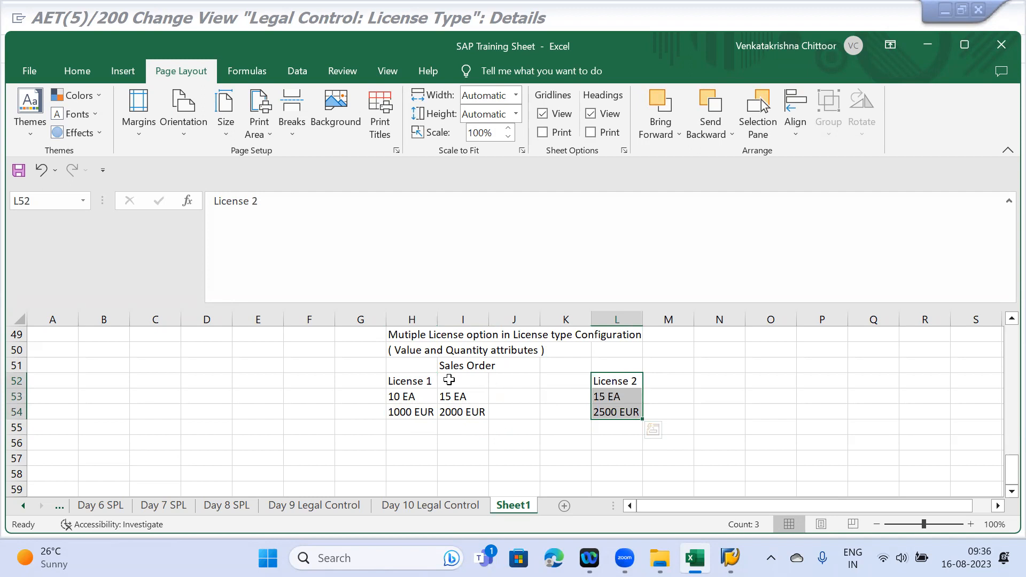
pyautogui.click(408, 380)
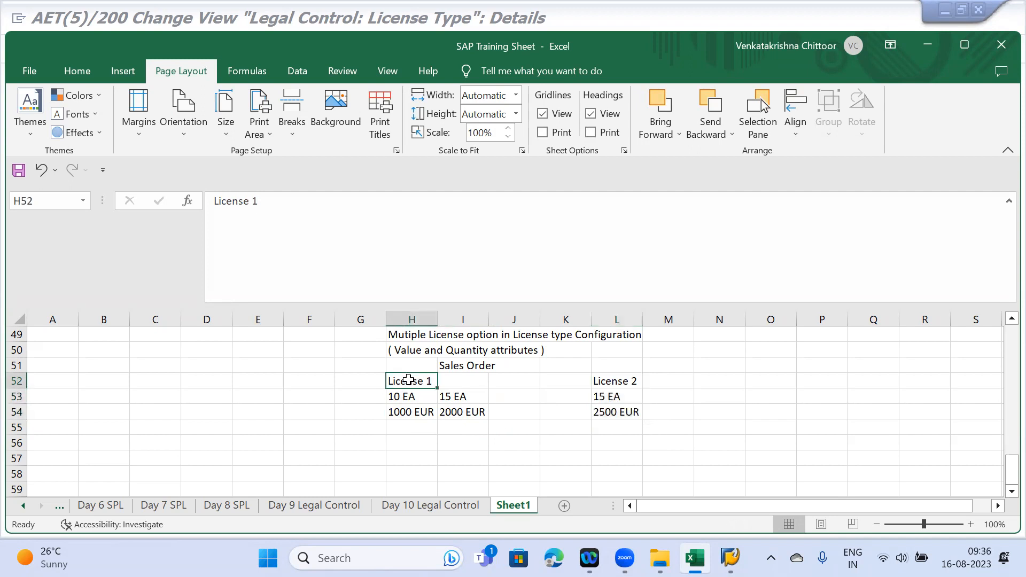
pyautogui.click(403, 409)
pyautogui.click(403, 381)
# - Note 'License 1 assigned' with 0 EA and 0 EUR in I56:I58
pyautogui.click(619, 383)
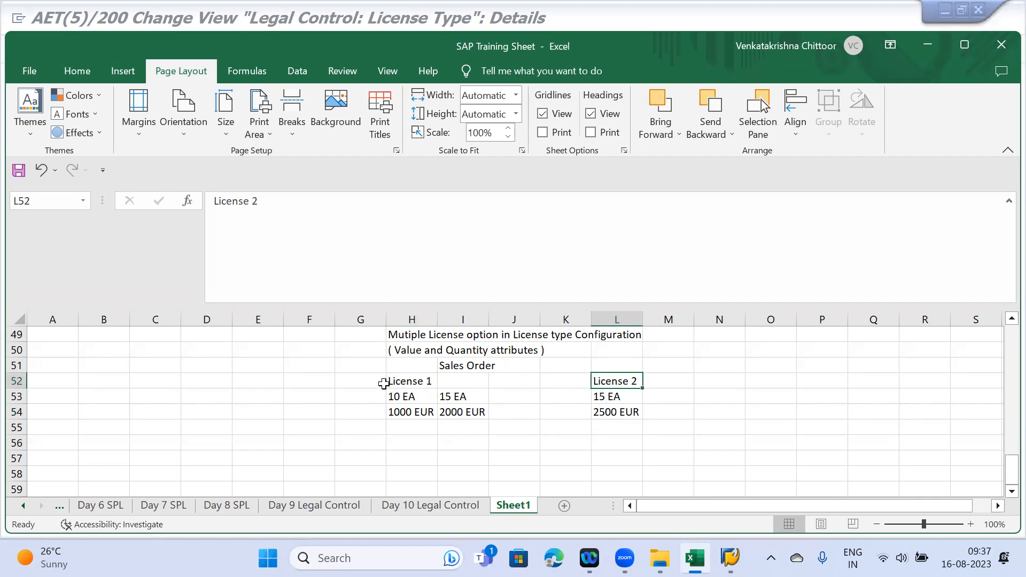
pyautogui.click(406, 379)
pyautogui.moveTo(438, 382); pyautogui.dragTo(639, 415)
pyautogui.click(550, 439)
pyautogui.scroll(1, 483, 364)
pyautogui.scroll(-2, 483, 365)
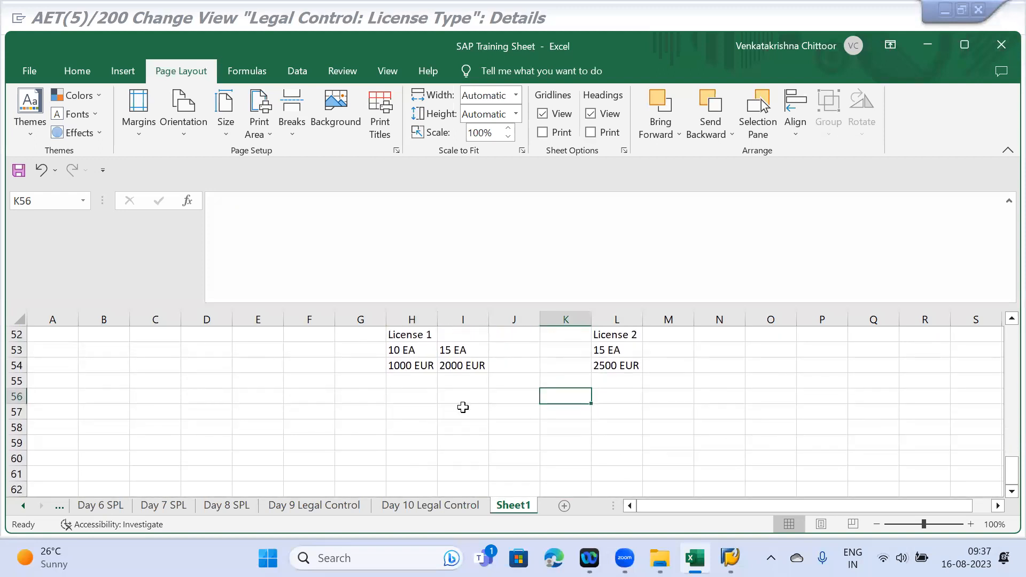
pyautogui.click(456, 409)
pyautogui.press('Up')
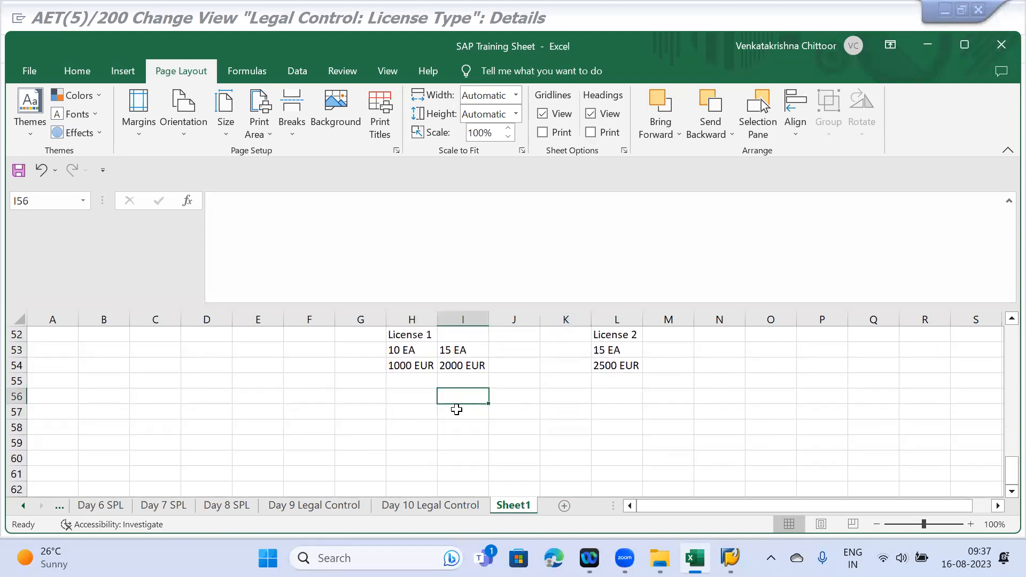
pyautogui.scroll(1, 457, 409)
pyautogui.write('Li')
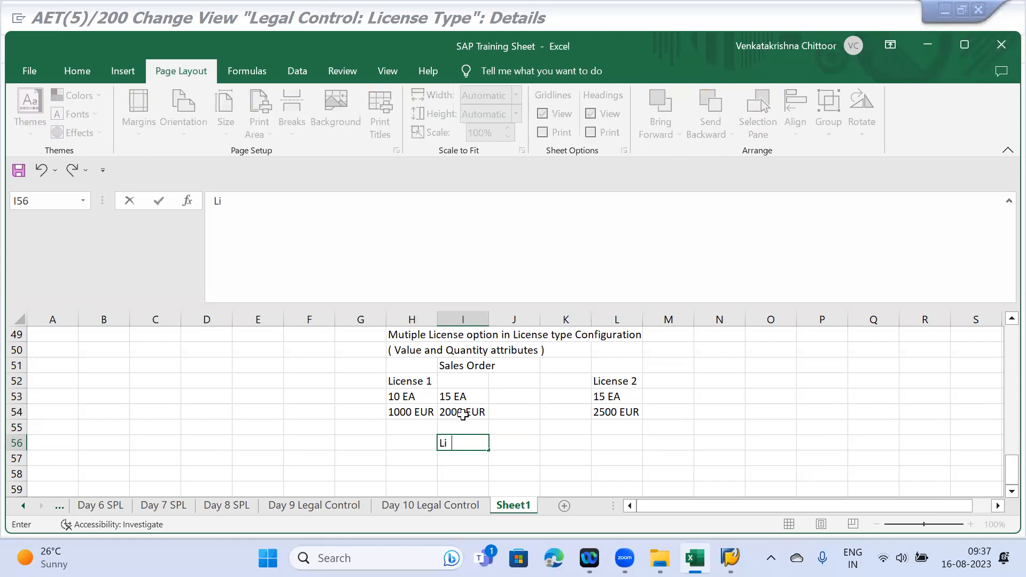
pyautogui.write('cense 1 assi')
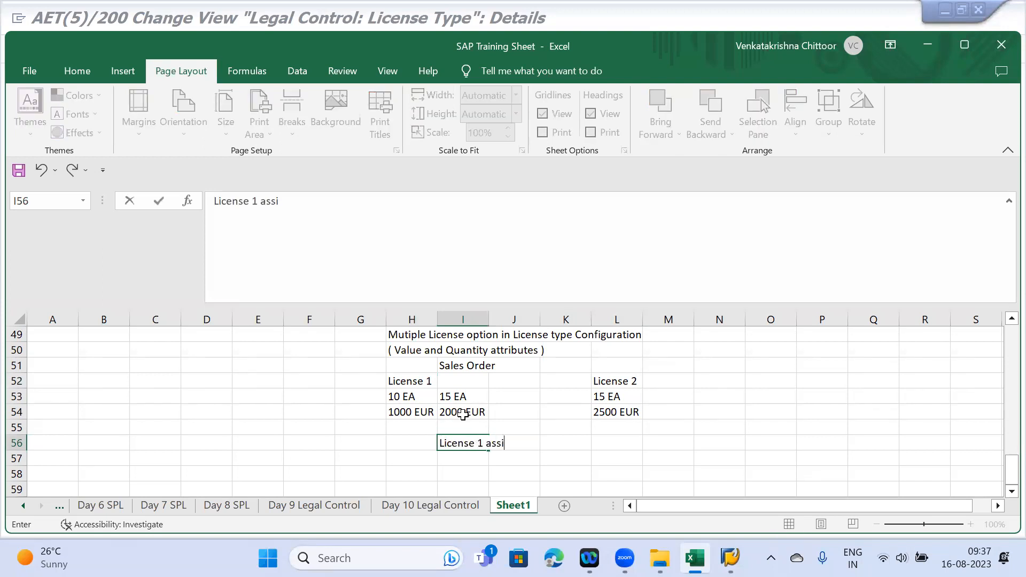
pyautogui.write('gned')
pyautogui.press('Return')
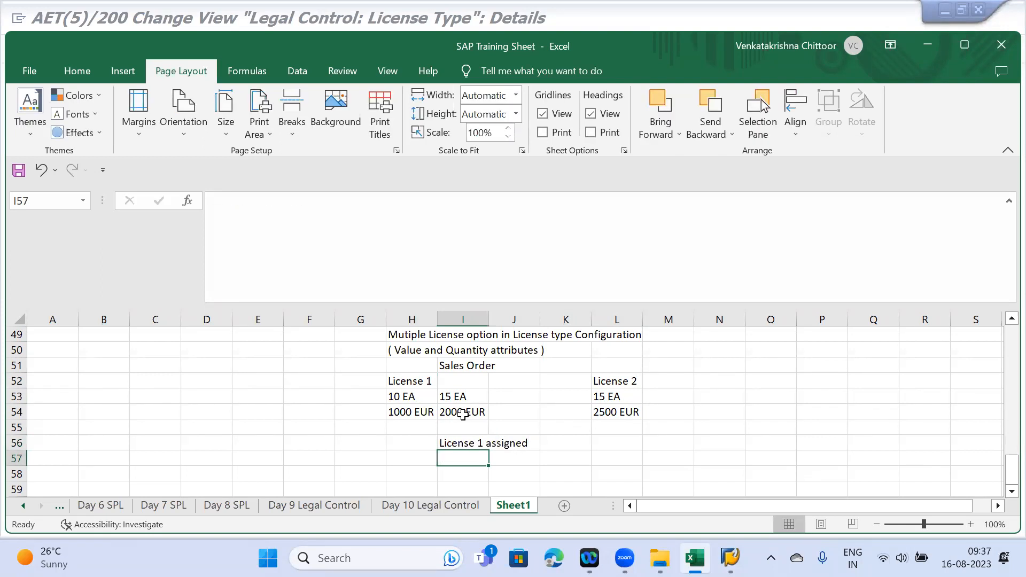
pyautogui.write('0 EA')
pyautogui.press('Return')
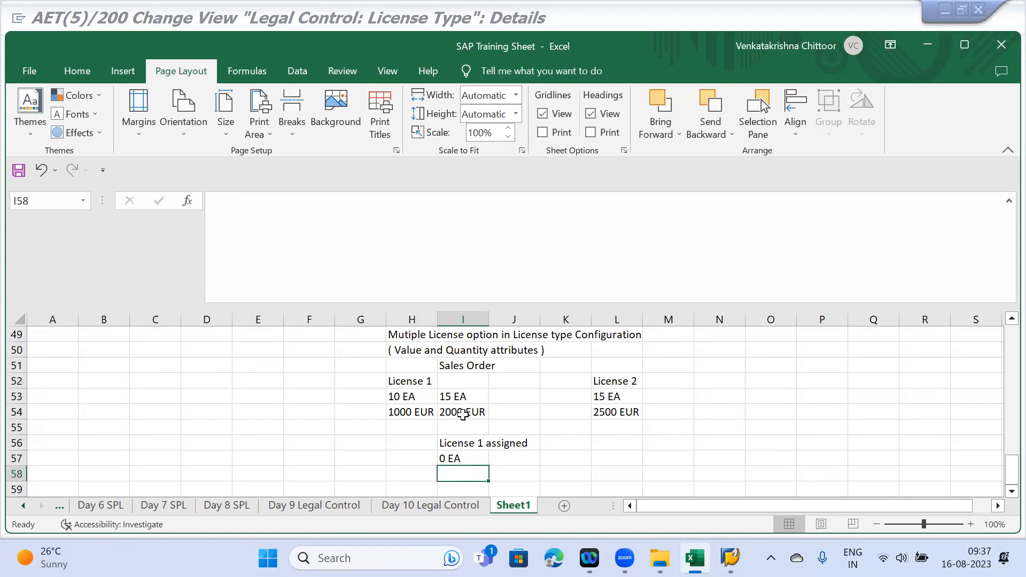
pyautogui.write('0 EUR')
pyautogui.press('Return')
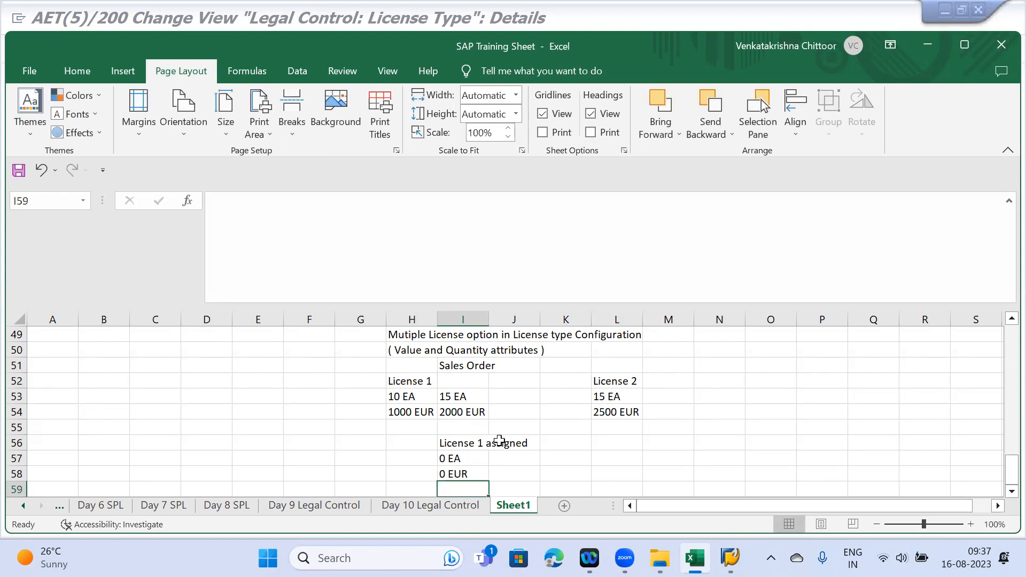
# - Enter License 2 with 10 EA and 1500 EUR in L56:L58
pyautogui.click(604, 442)
pyautogui.write(':icen')
pyautogui.press('BackSpace')
pyautogui.press('BackSpace')
pyautogui.press('BackSpace')
pyautogui.press('BackSpace')
pyautogui.write('icense 2')
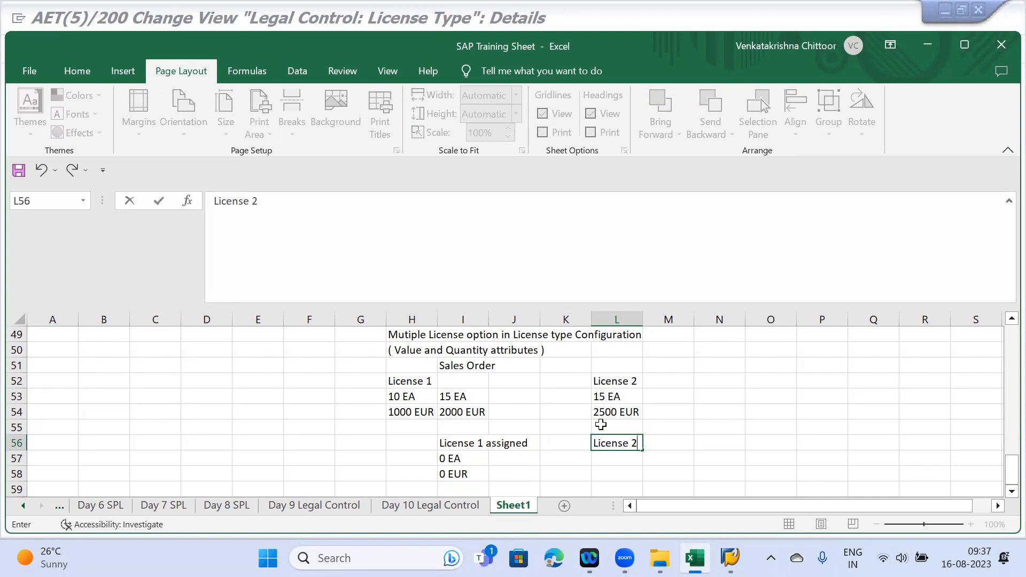
pyautogui.press('Return')
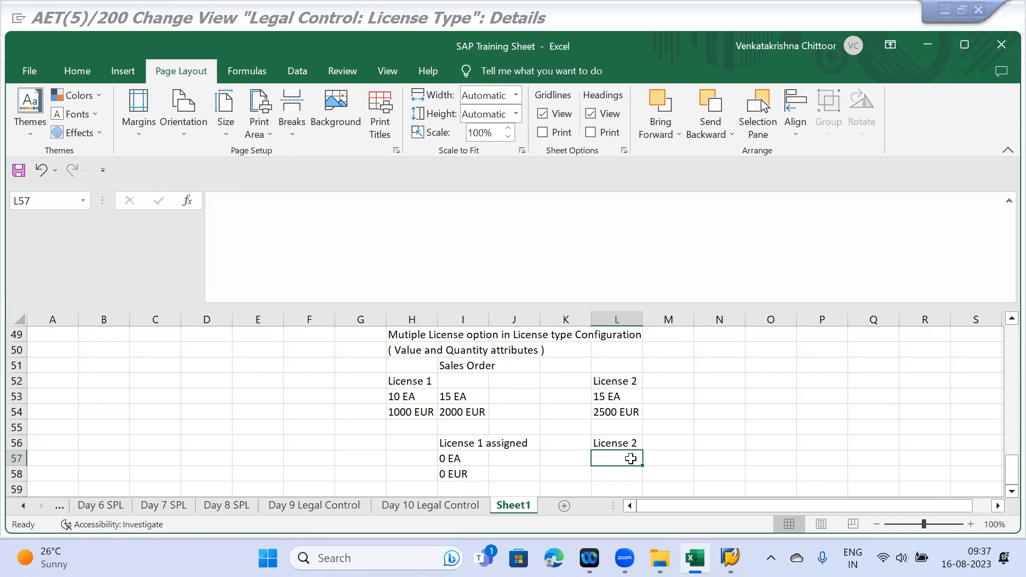
pyautogui.write('10 ')
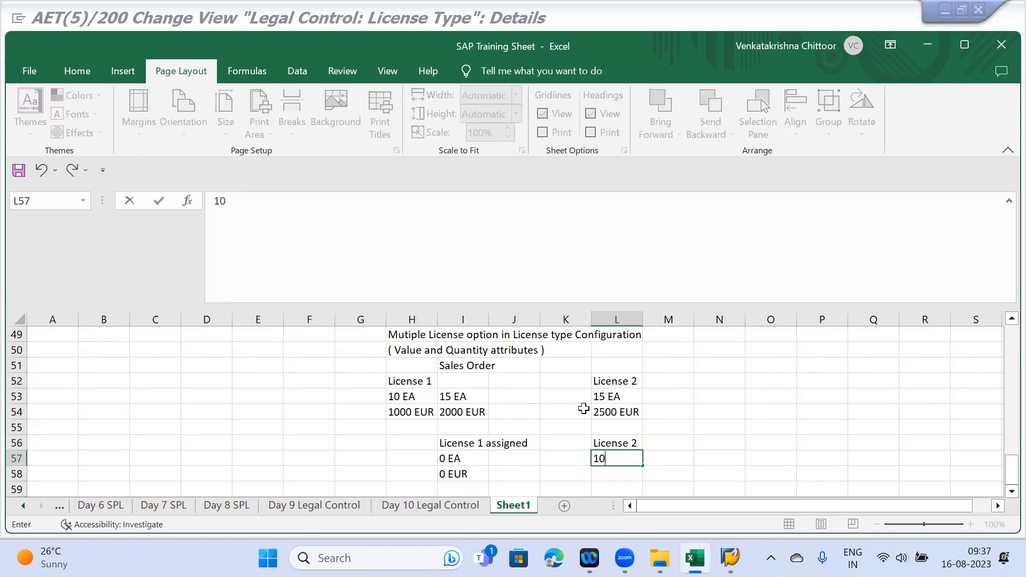
pyautogui.write('EA')
pyautogui.press('Return')
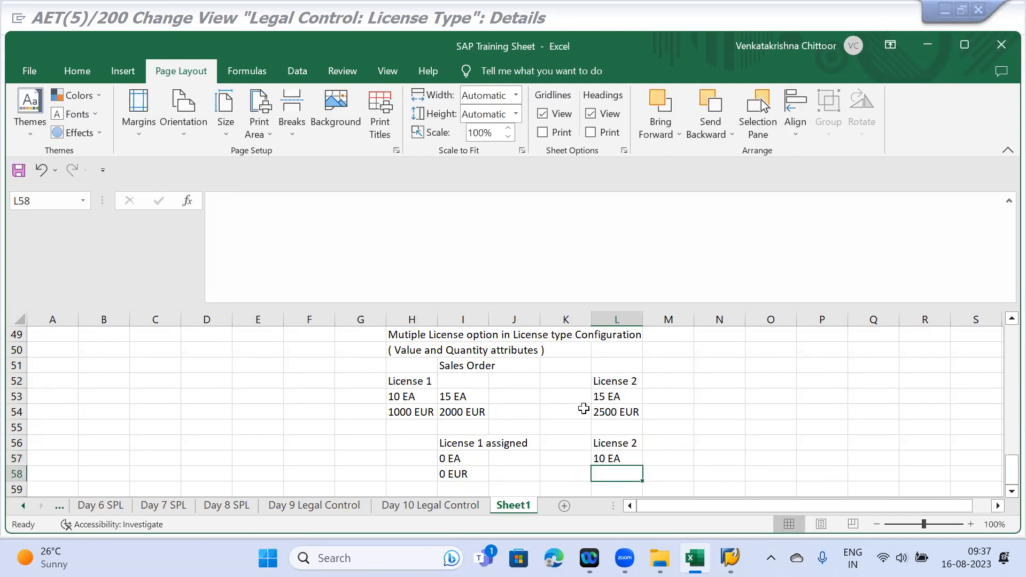
pyautogui.write('1500 EUR')
pyautogui.press('Return')
pyautogui.scroll(-1, 583, 408)
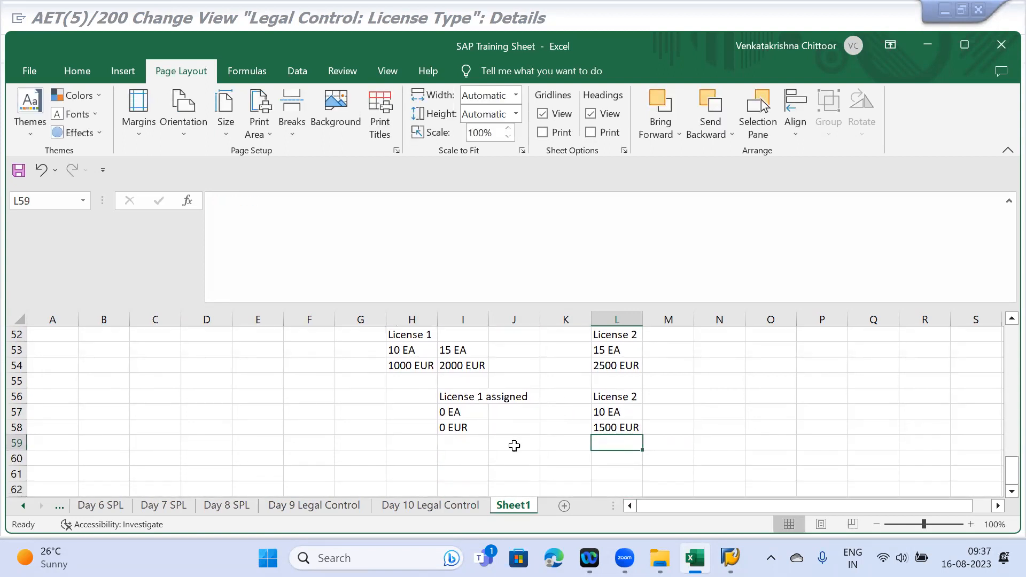
# - Mark License 1 as Exhausted in I59 and add a Sales Order label in J61
pyautogui.click(499, 459)
pyautogui.write('S')
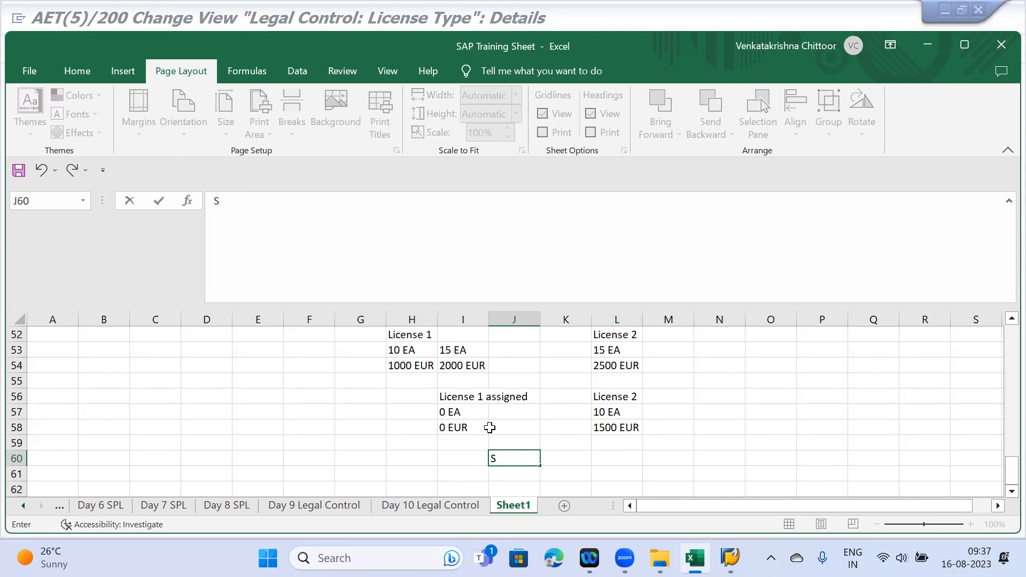
pyautogui.click(446, 443)
pyautogui.write('Exhausted')
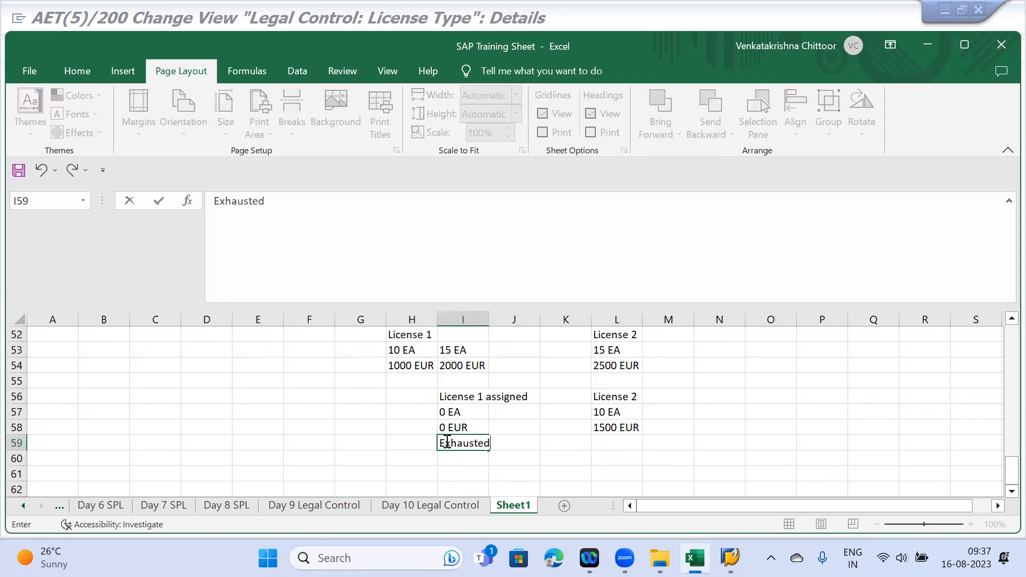
pyautogui.press('Return')
pyautogui.press('Return')
pyautogui.press('Right')
pyautogui.write('Sa')
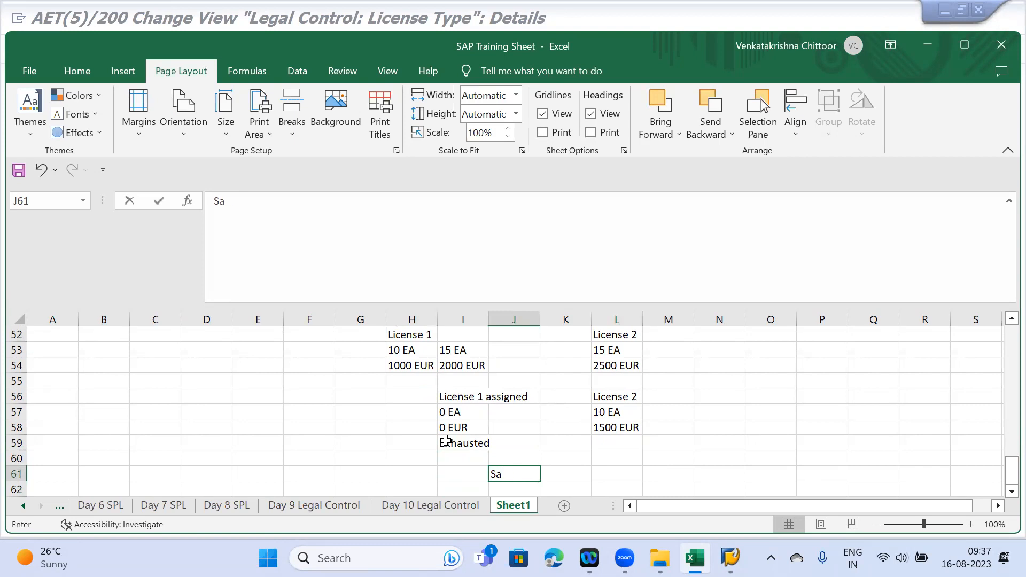
pyautogui.write('les Order')
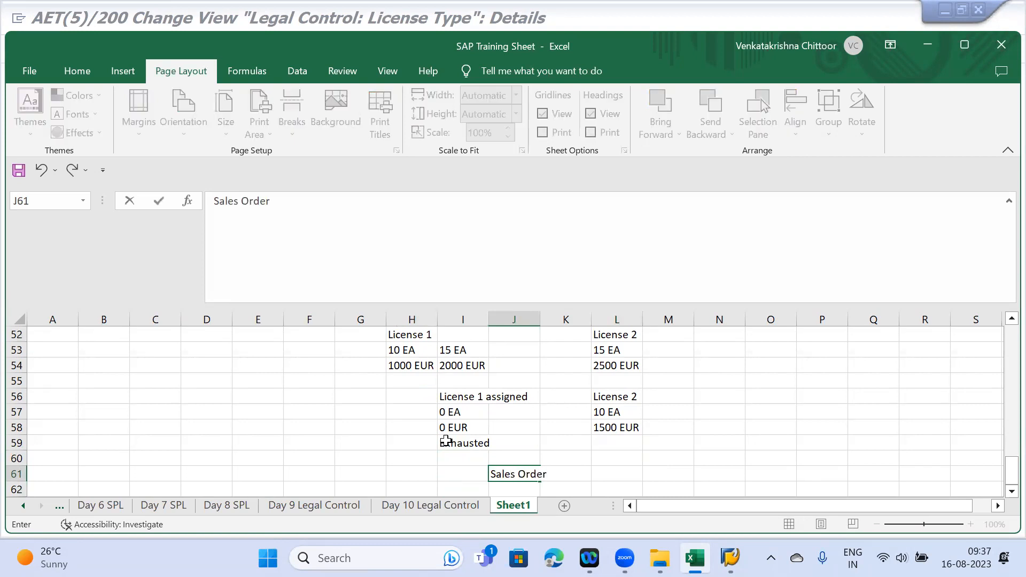
pyautogui.press('Return')
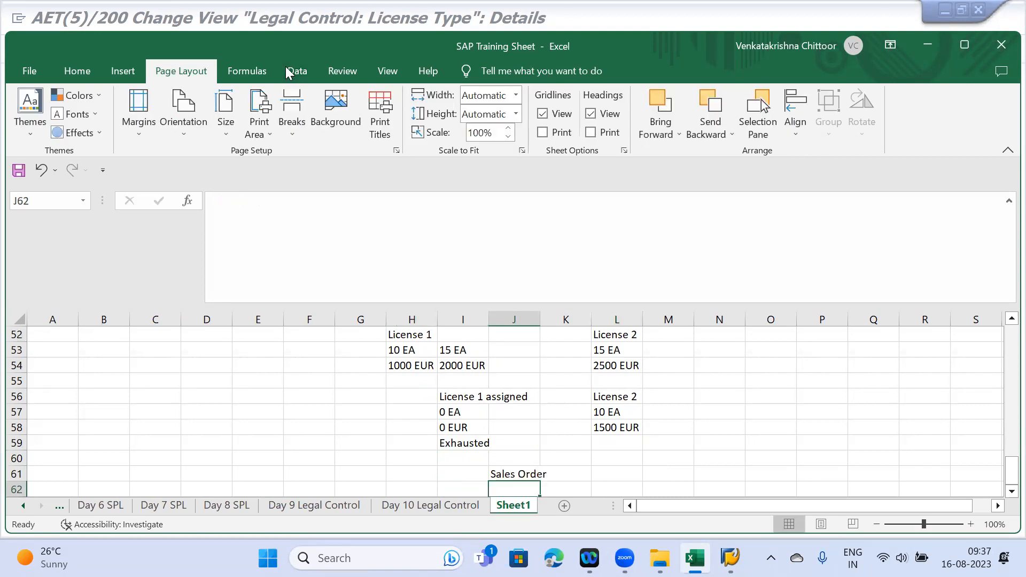
# - Enter the heading 'Item Legal Control' in L61
pyautogui.hotkey('alt', 'Tab')
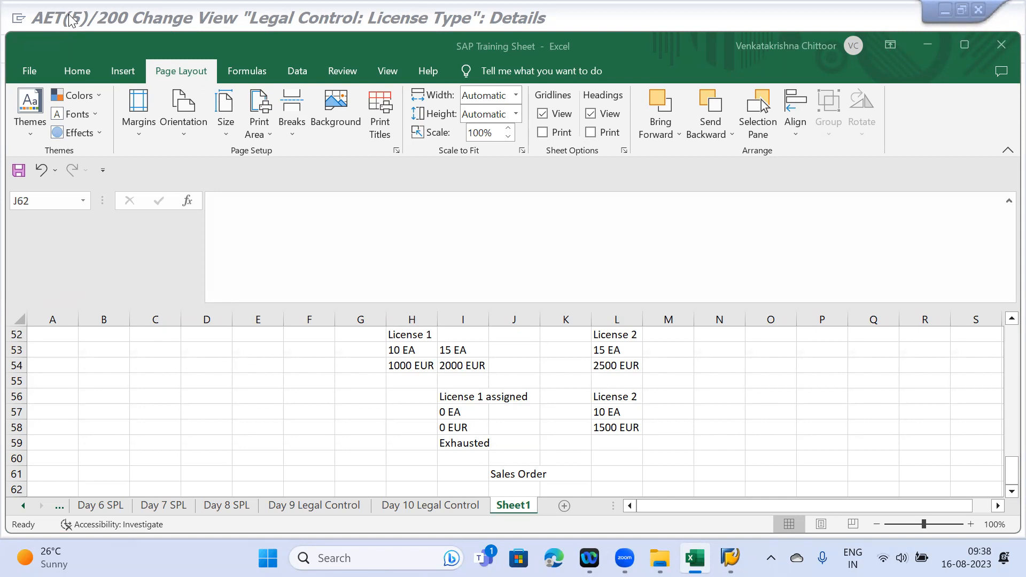
pyautogui.click(612, 472)
pyautogui.press('BackSpace')
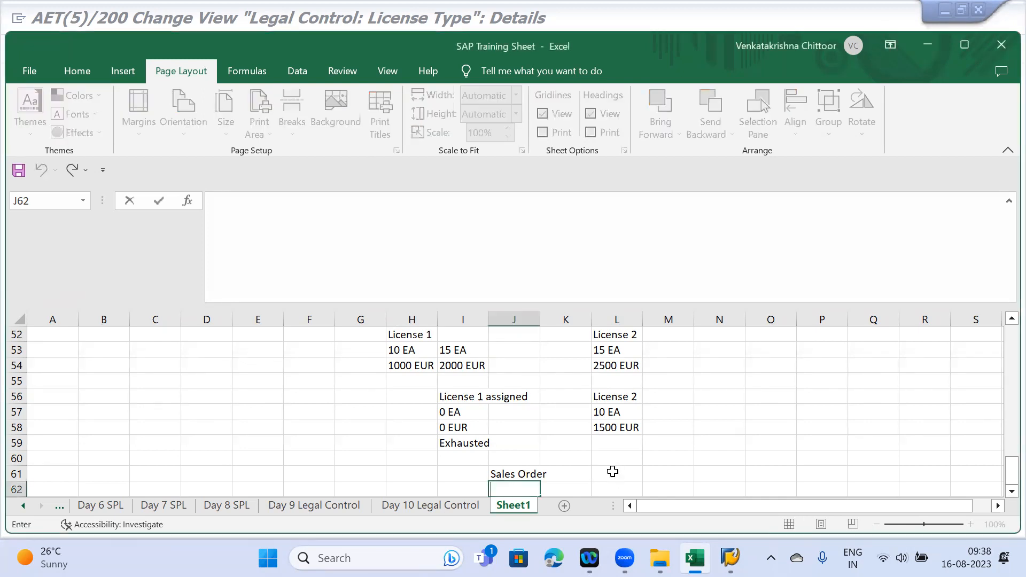
pyautogui.click(612, 471)
pyautogui.write('Itel')
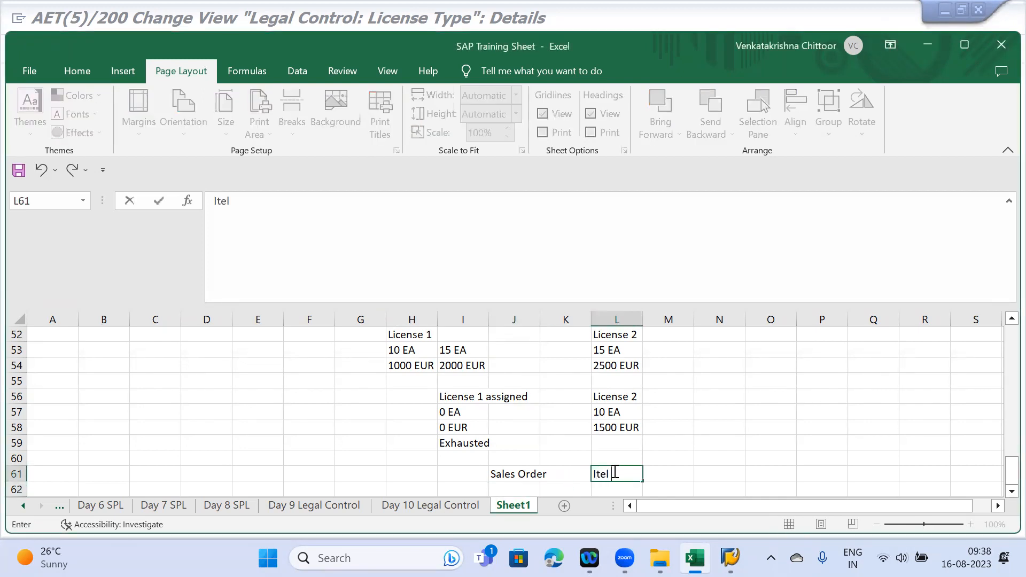
pyautogui.press('BackSpace')
pyautogui.write('m Legal Control')
pyautogui.press('Return')
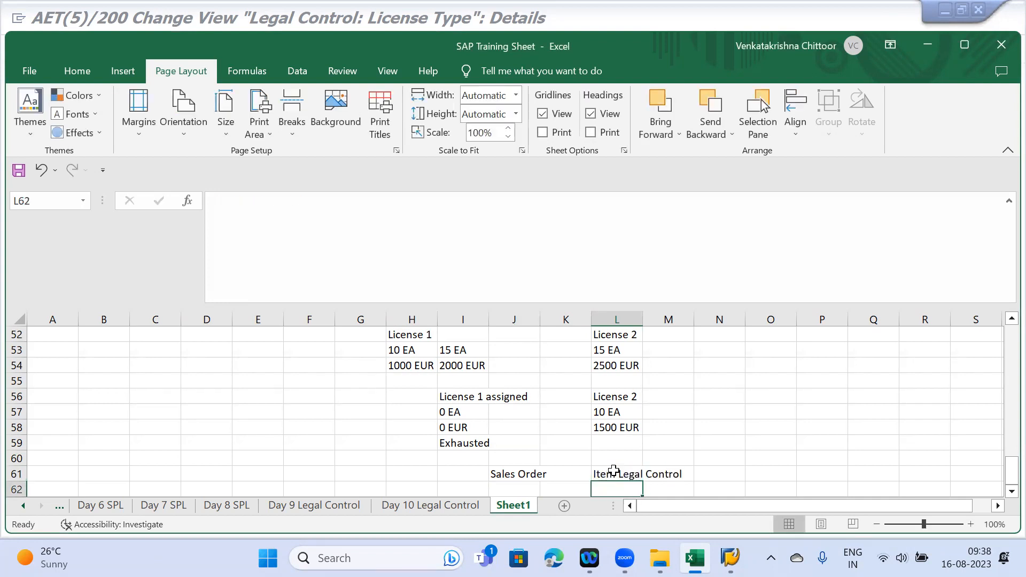
# - List License 1 and License 2 beneath it in L62 and L63
pyautogui.write('License 1')
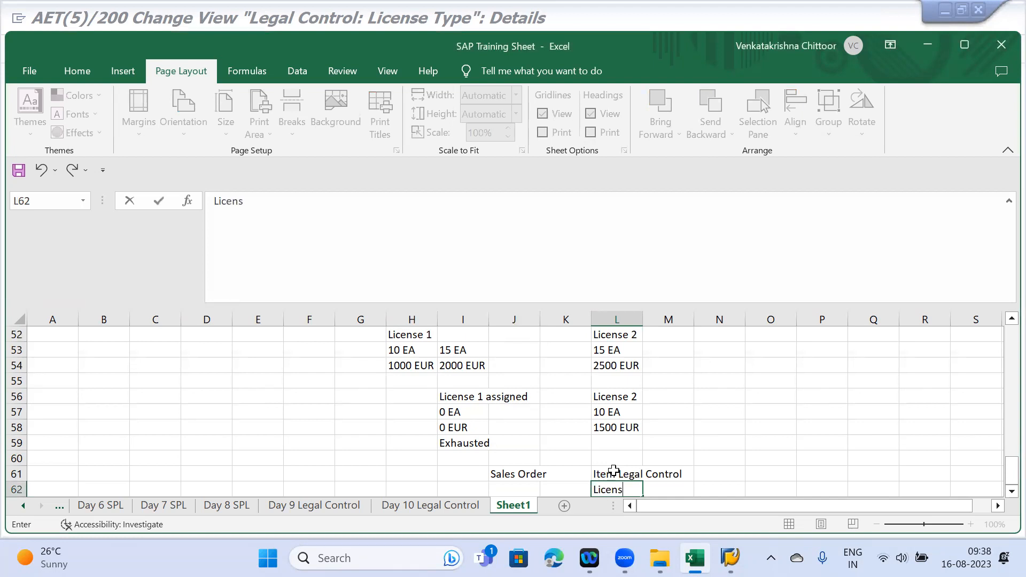
pyautogui.press('Return')
pyautogui.write('K')
pyautogui.press('BackSpace')
pyautogui.write('Lic')
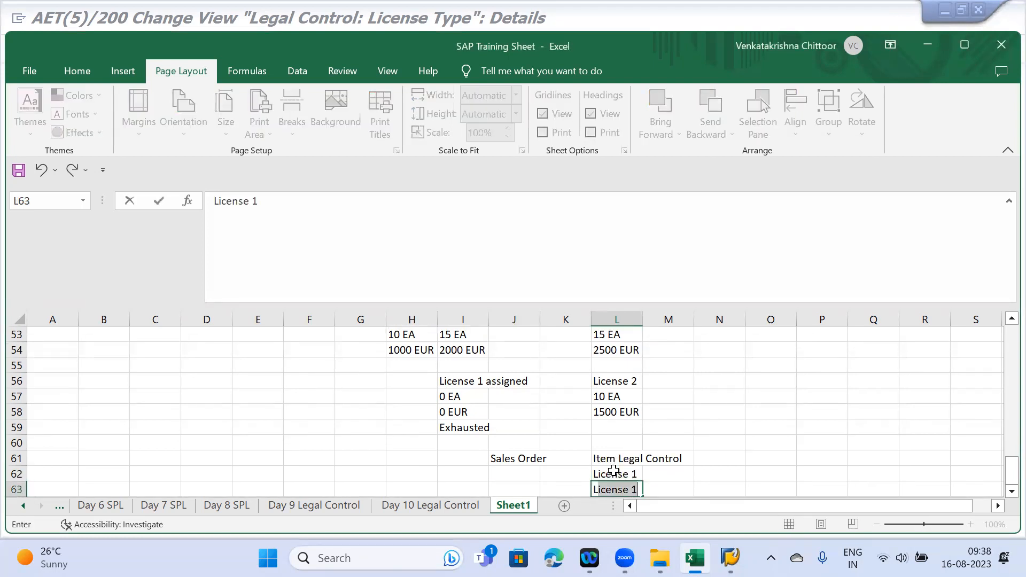
pyautogui.write('ense 2')
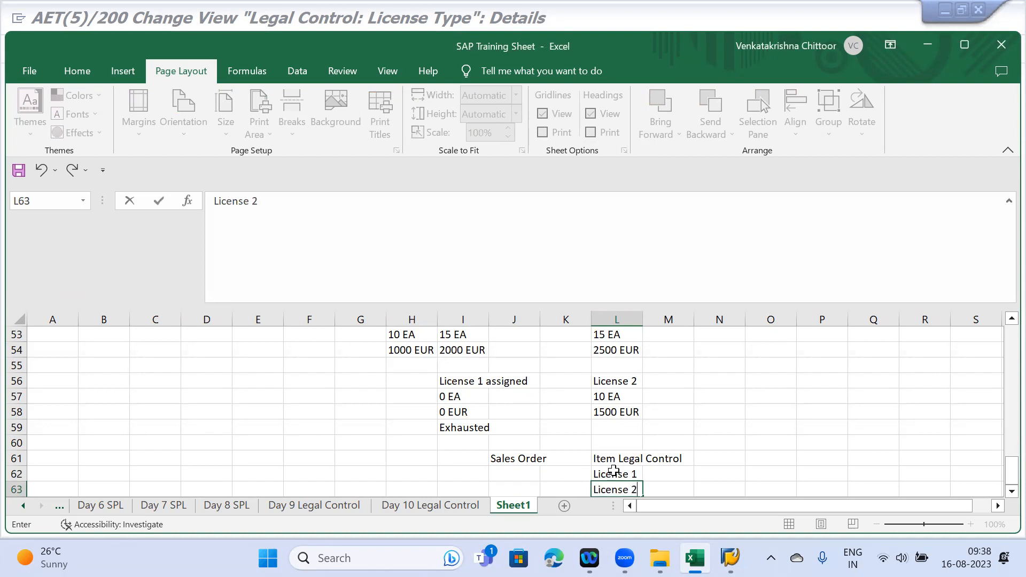
pyautogui.press('Return')
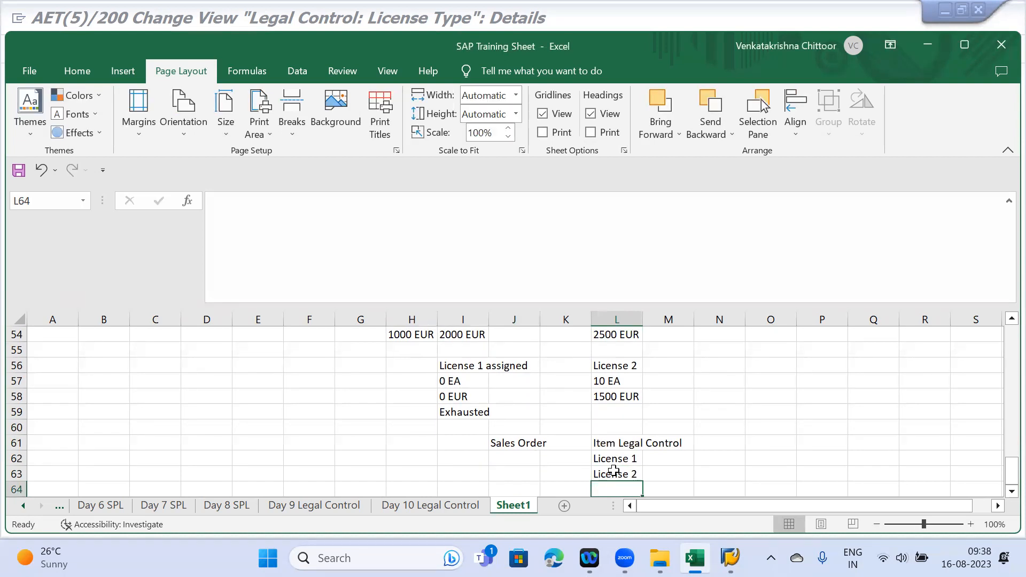
# - Review the licence quantities and values in H53, L53, H54 and L54
pyautogui.scroll(1, 459, 422)
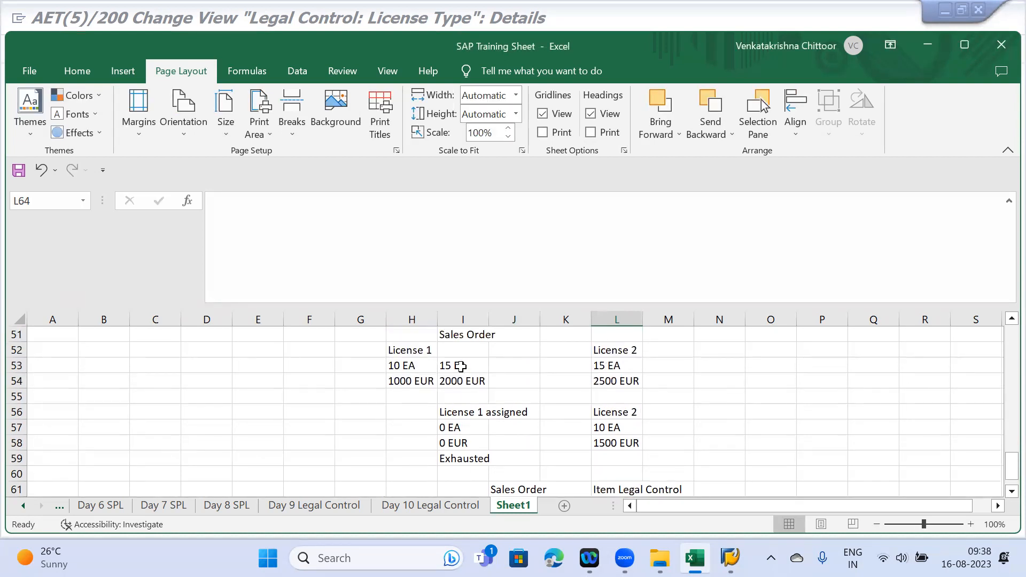
pyautogui.click(402, 366)
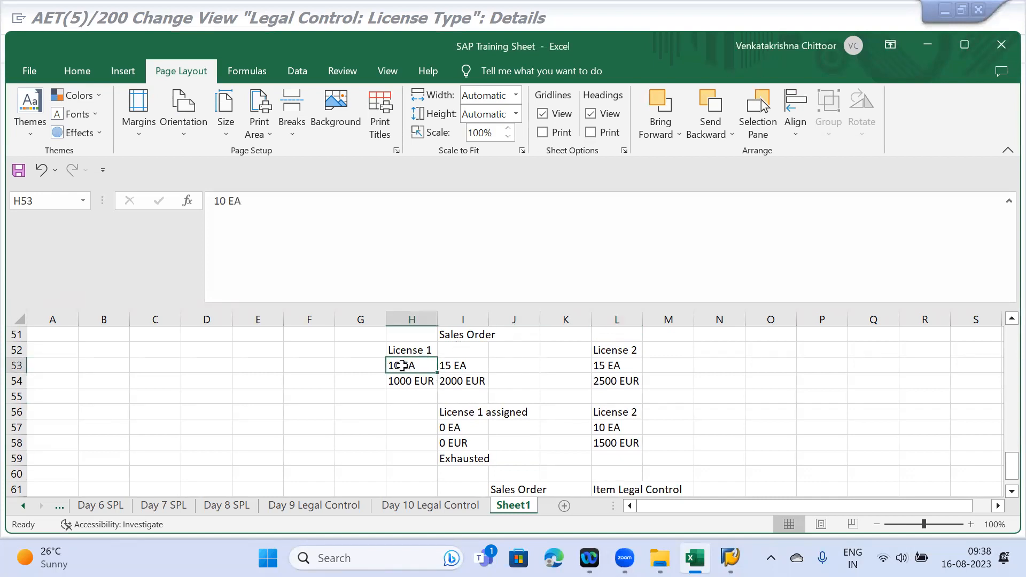
pyautogui.click(613, 366)
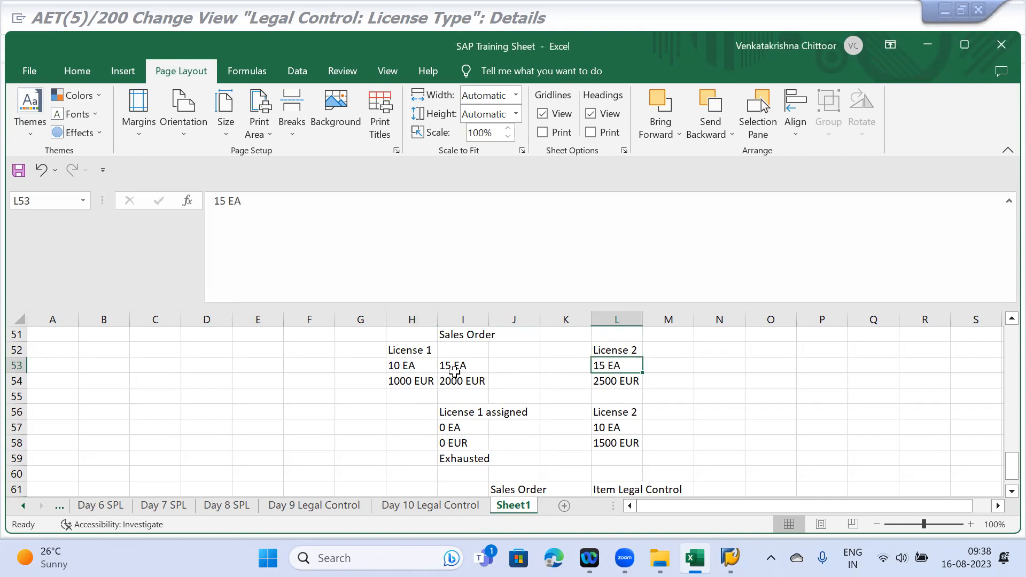
pyautogui.click(410, 380)
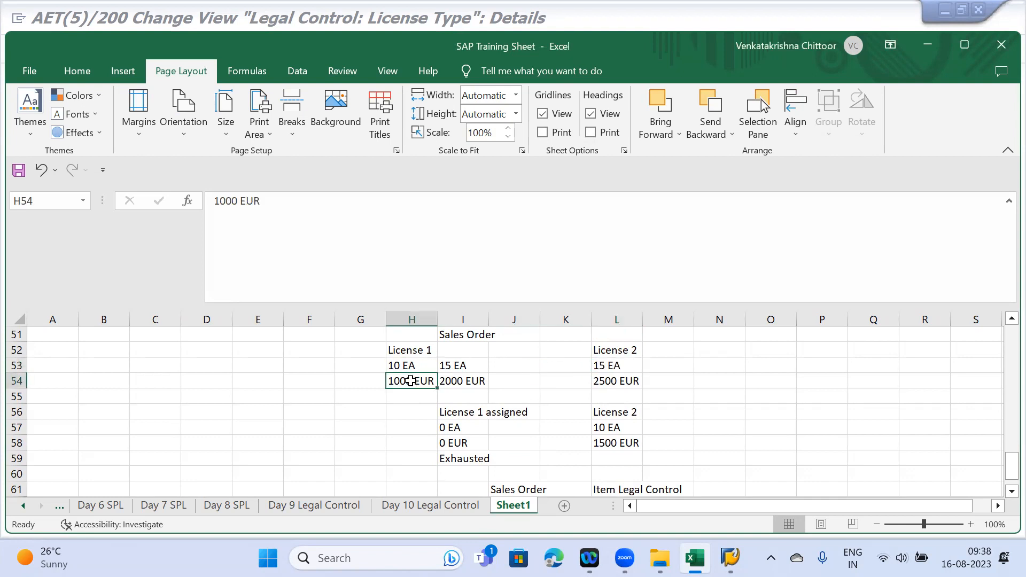
pyautogui.click(635, 382)
pyautogui.scroll(-2, 635, 382)
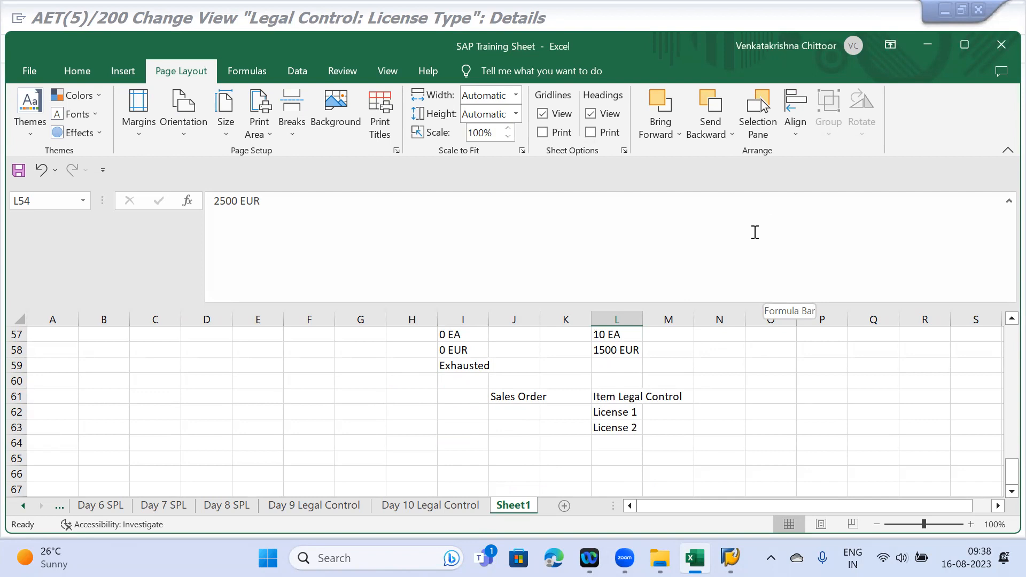
pyautogui.scroll(3, 795, 424)
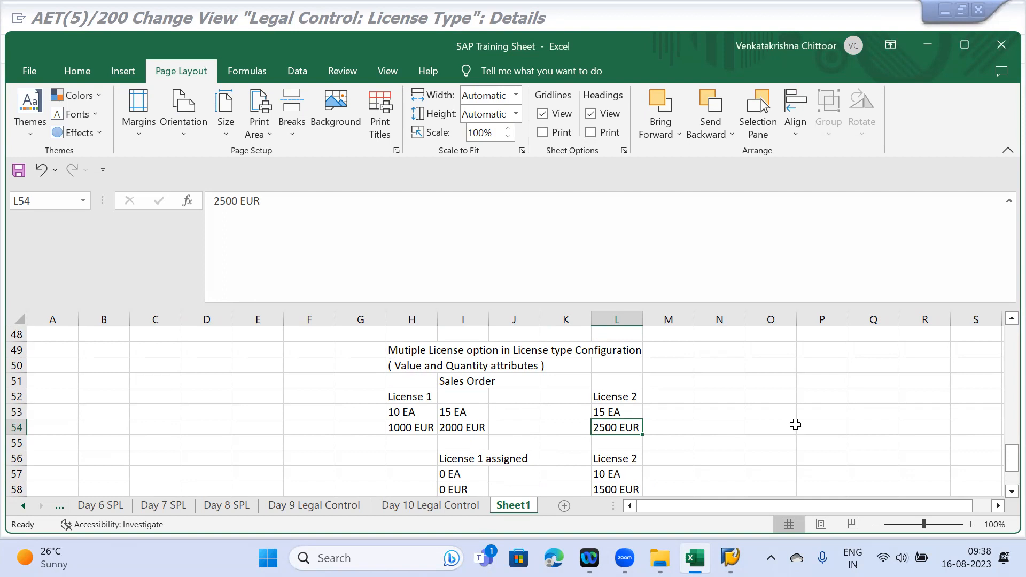
pyautogui.moveTo(730, 558)
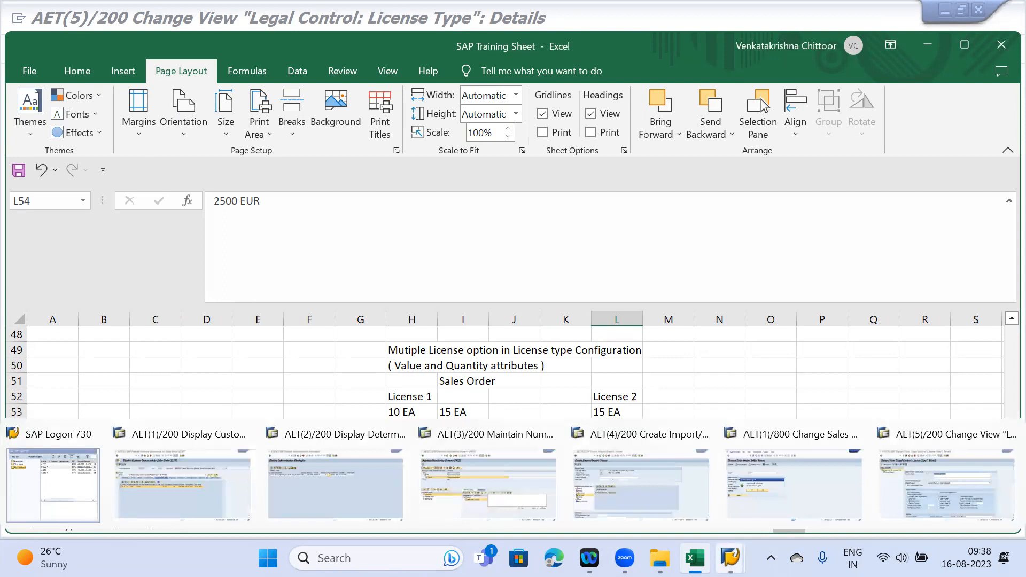
# - Back out of the L3 license type details to the configuration tree
pyautogui.click(934, 494)
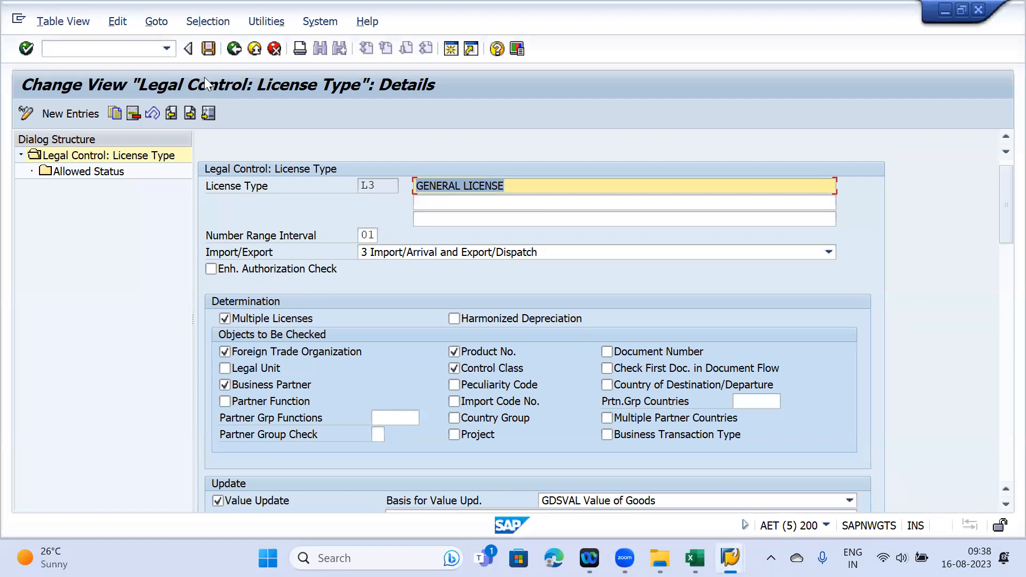
pyautogui.press('F3')
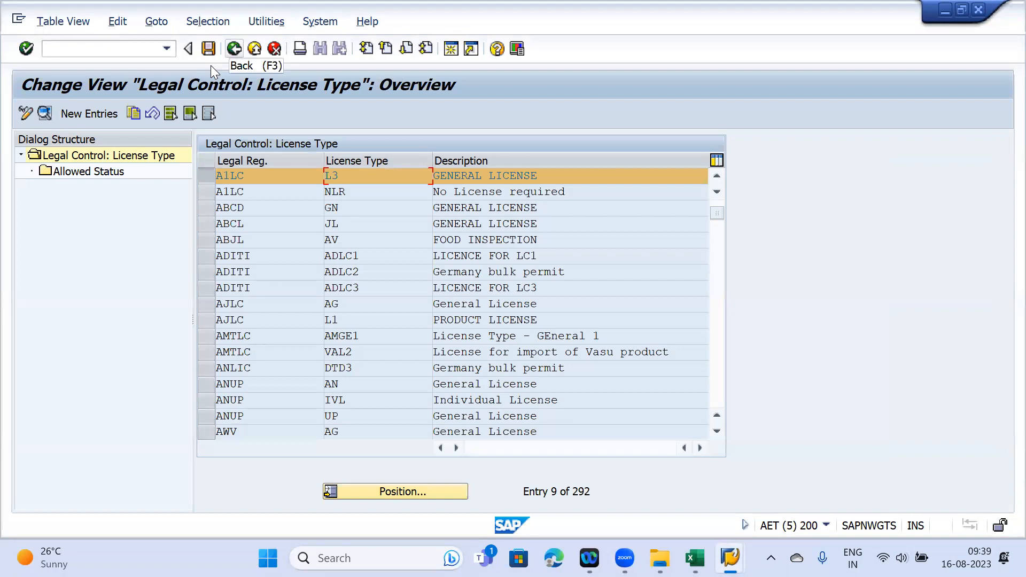
pyautogui.press('F3')
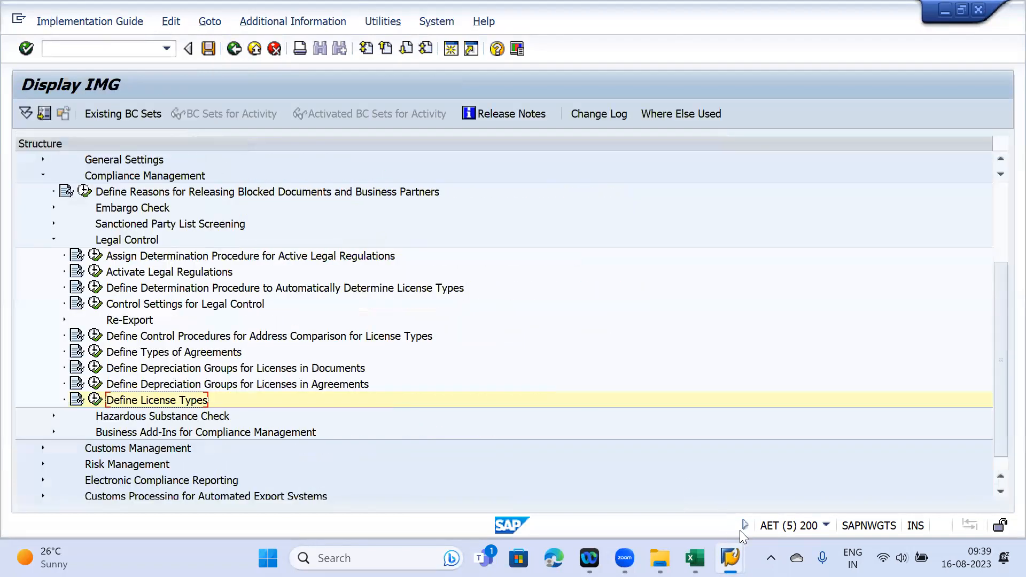
# - Discard the unsaved import/export license and return to the Excel training notes
pyautogui.moveTo(730, 558)
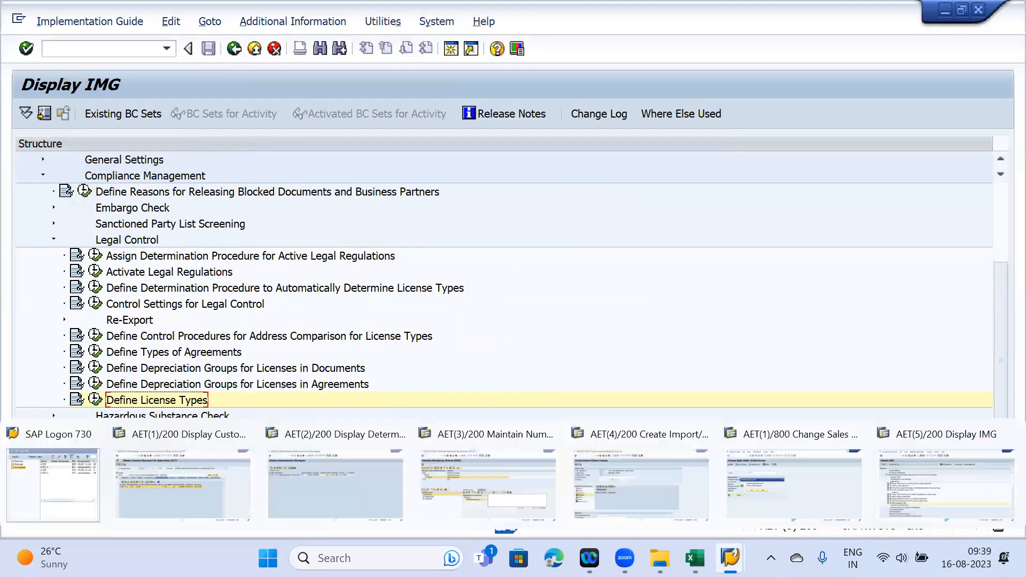
pyautogui.click(605, 487)
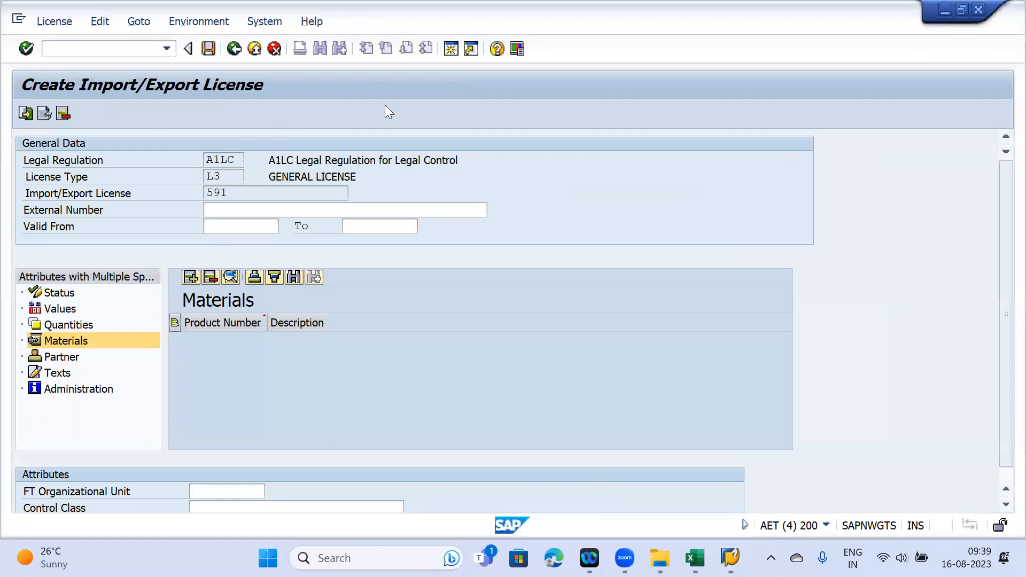
pyautogui.press('F12')
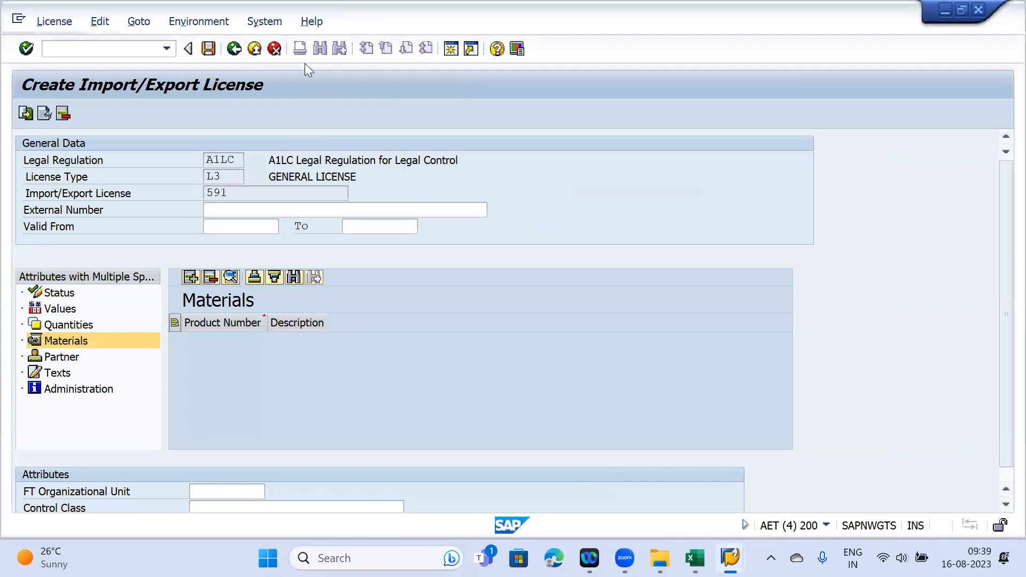
pyautogui.click(275, 322)
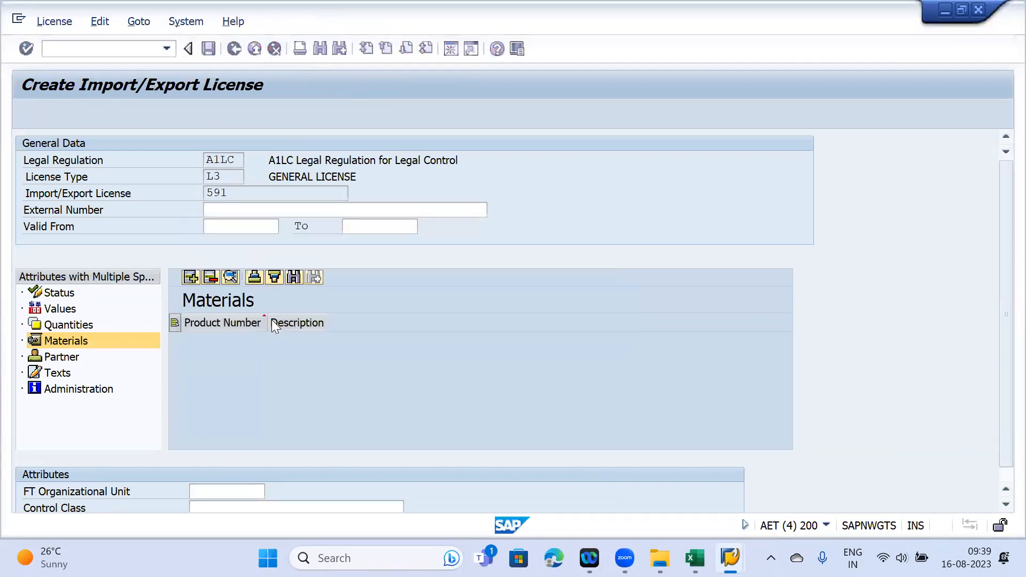
pyautogui.hotkey('alt', 'Tab')
pyautogui.scroll(6, 579, 381)
pyautogui.scroll(-3, 579, 382)
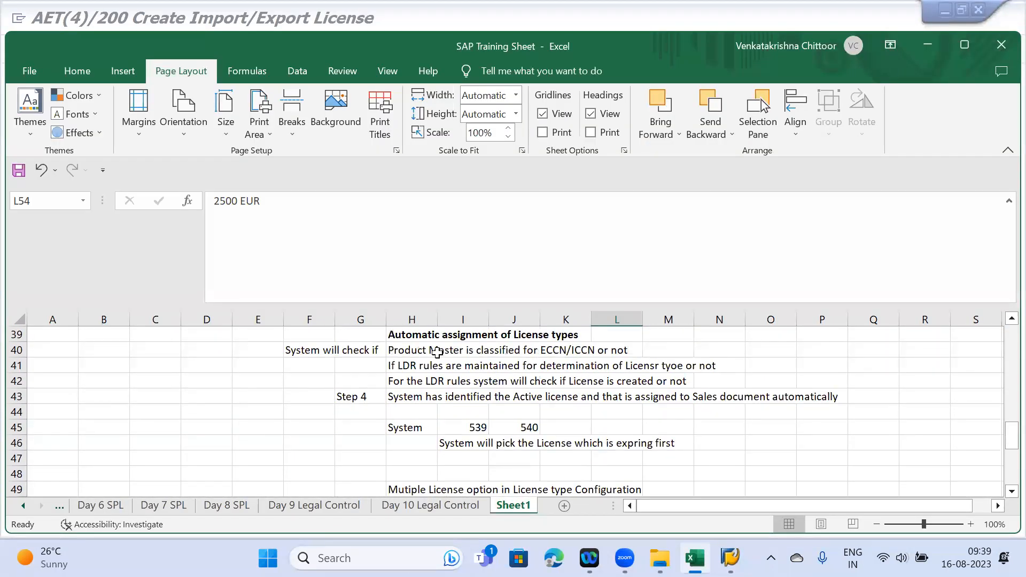
# - Copy the check lines H40:M42 and note 'New License type L3 is created' in I65
pyautogui.moveTo(401, 350); pyautogui.dragTo(688, 382)
pyautogui.hotkey('ctrl', 'c')
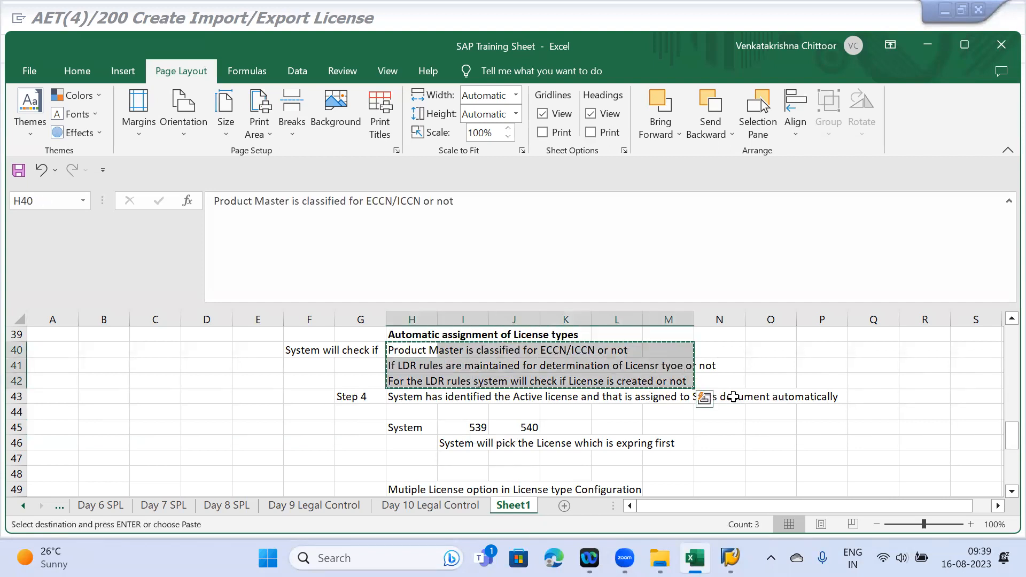
pyautogui.scroll(-8, 726, 394)
pyautogui.click(469, 360)
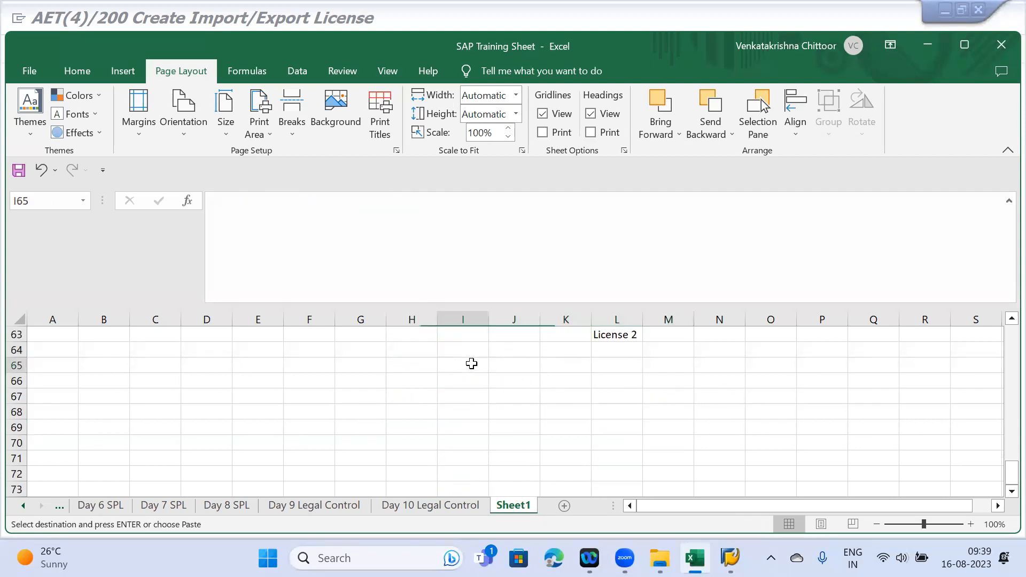
pyautogui.write('New Licebs')
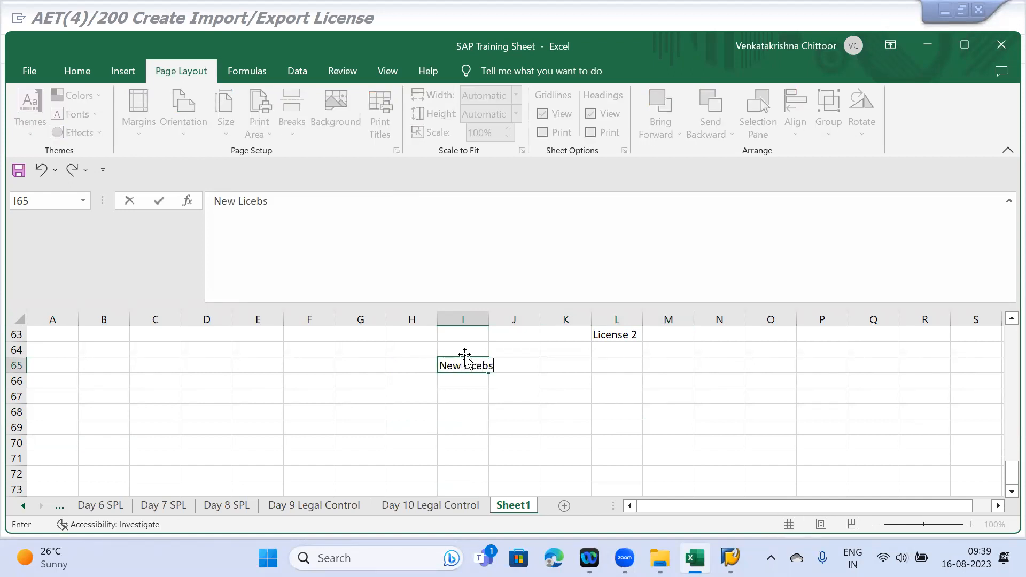
pyautogui.press('BackSpace')
pyautogui.press('BackSpace')
pyautogui.write('nse type L3 is cteat')
pyautogui.press('BackSpace')
pyautogui.press('BackSpace')
pyautogui.write('reated')
pyautogui.press('Return')
pyautogui.press('Return')
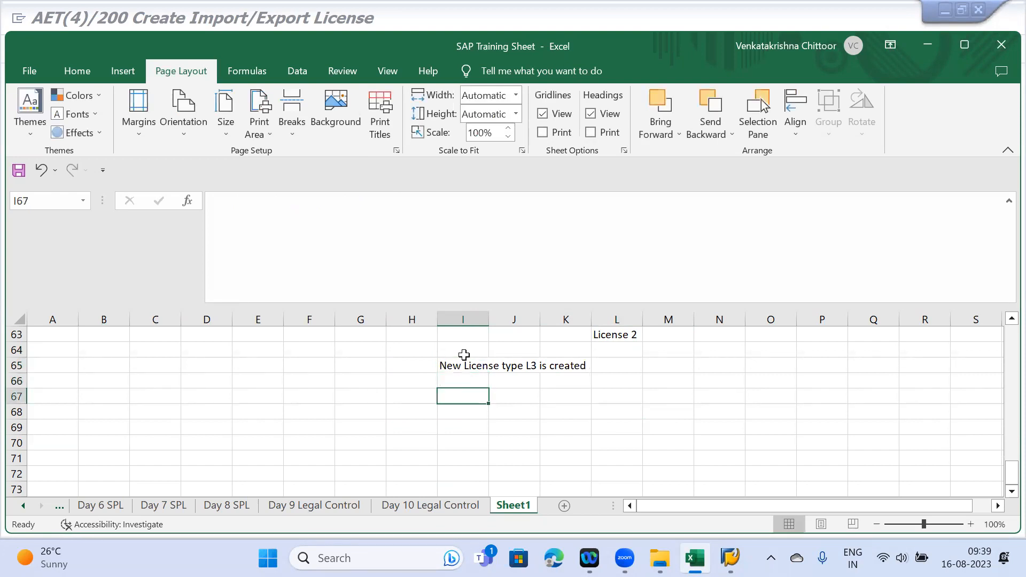
# - Paste the three check lines into I67:I69 and mark the first with Y in P67
pyautogui.scroll(8, 464, 355)
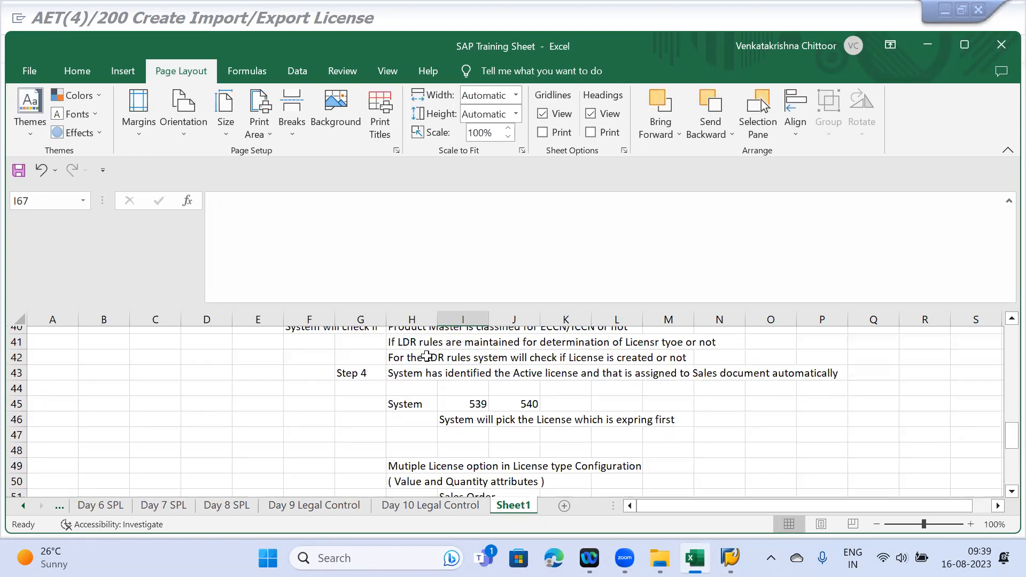
pyautogui.scroll(2, 426, 356)
pyautogui.moveTo(419, 447); pyautogui.dragTo(677, 473)
pyautogui.hotkey('ctrl', 'c')
pyautogui.scroll(-8, 663, 443)
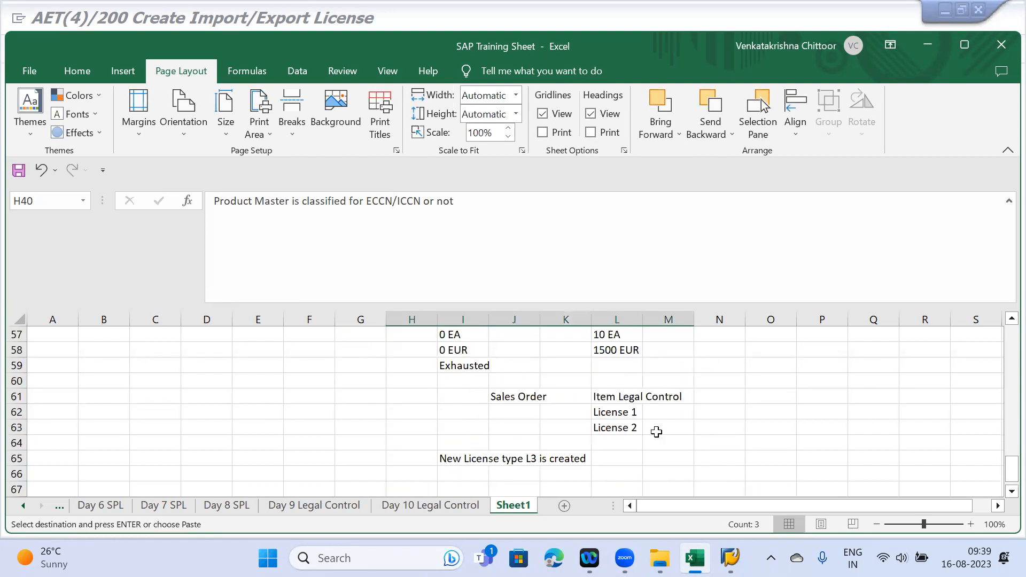
pyautogui.scroll(-2, 656, 432)
pyautogui.click(463, 396)
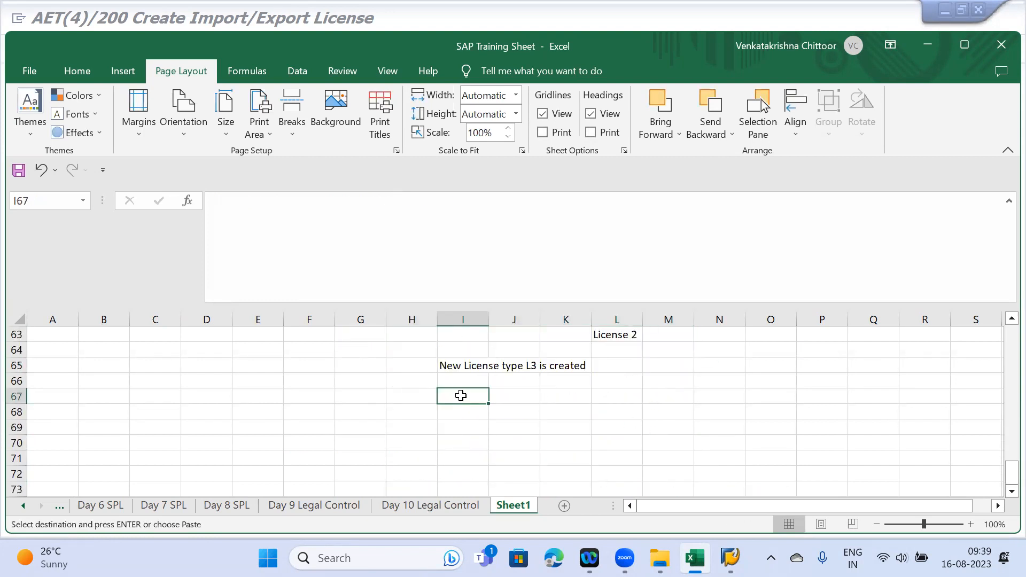
pyautogui.hotkey('ctrl', 'v')
pyautogui.click(828, 398)
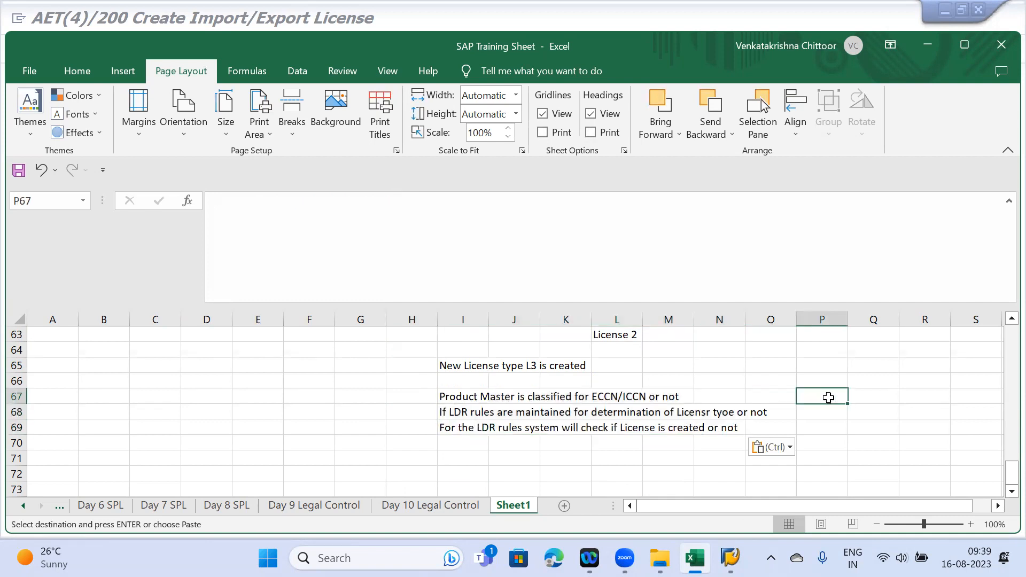
pyautogui.write('Y')
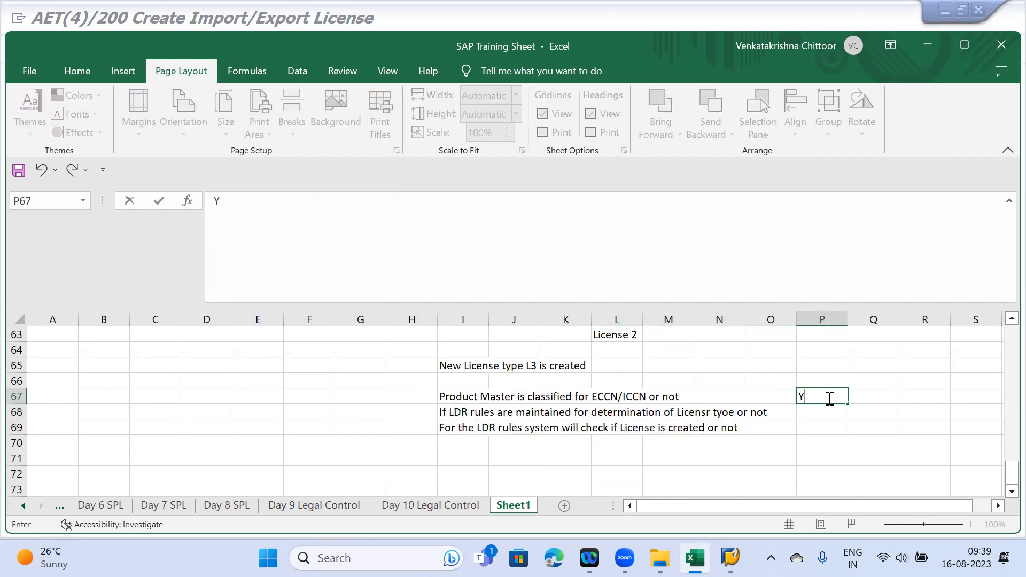
pyautogui.press('Return')
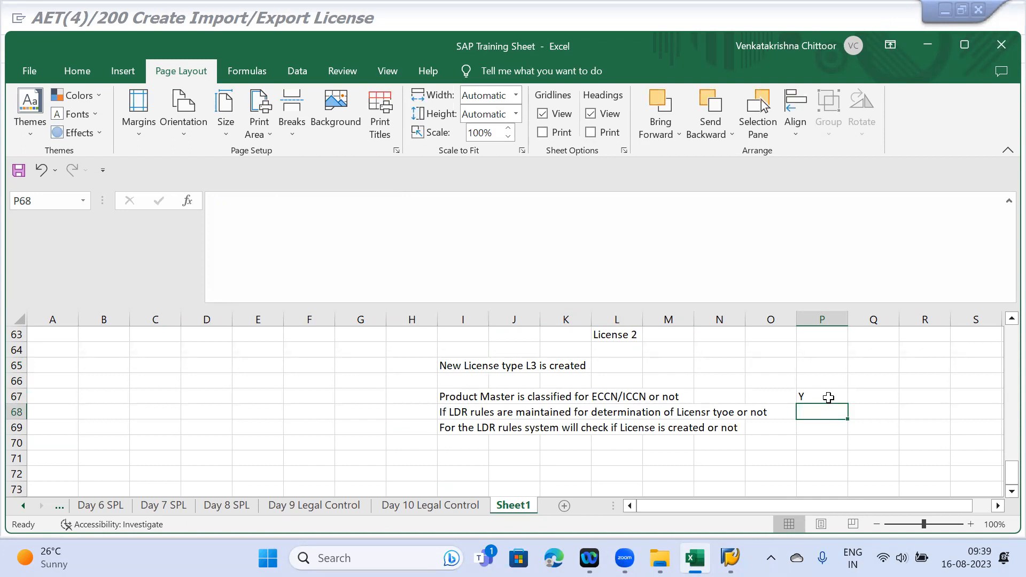
pyautogui.moveTo(729, 558)
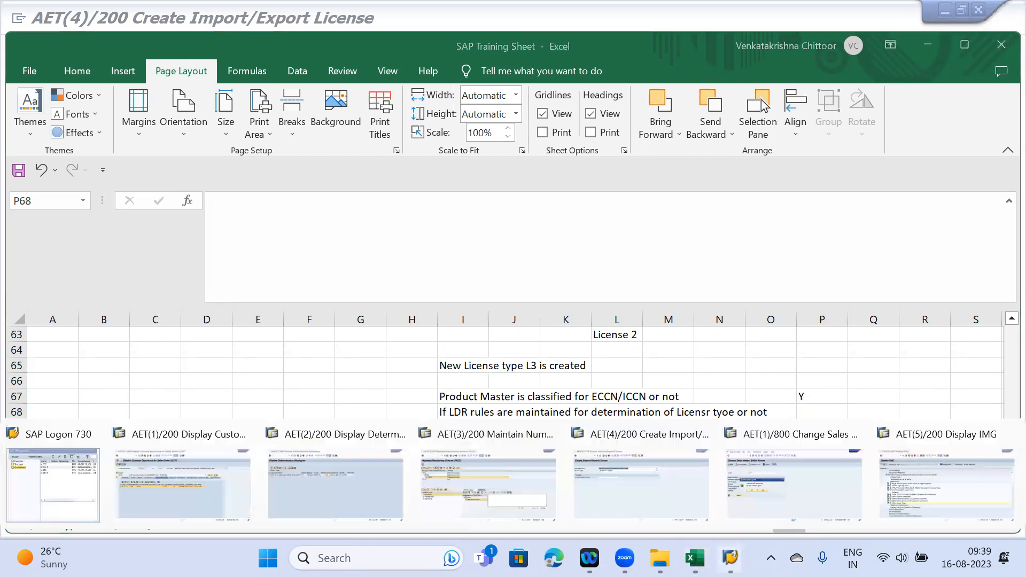
# - In the determination strategies window, return to the Legal Control - Export menu and open strategy maintenance
pyautogui.click(363, 480)
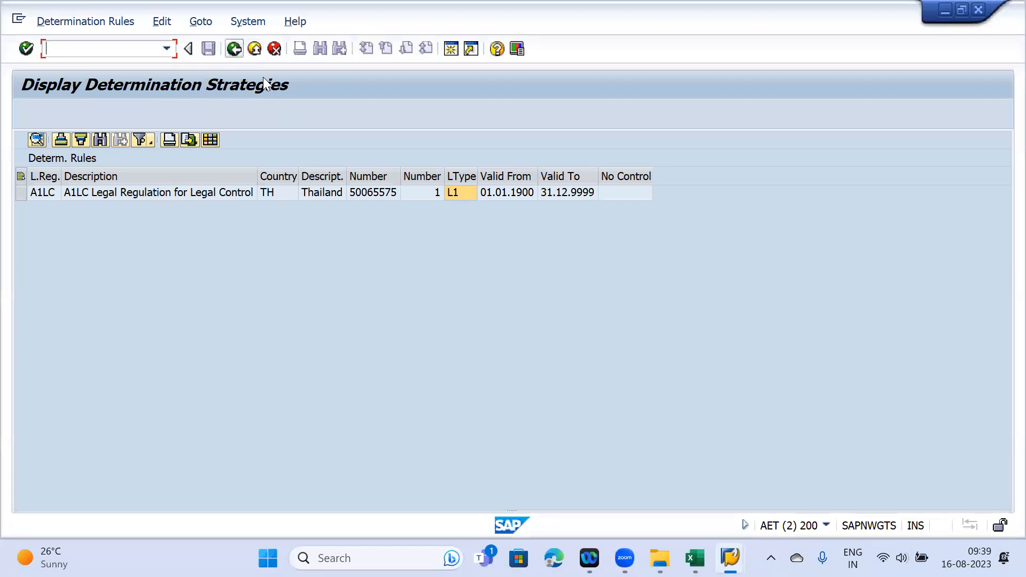
pyautogui.press('F3')
pyautogui.press('F3')
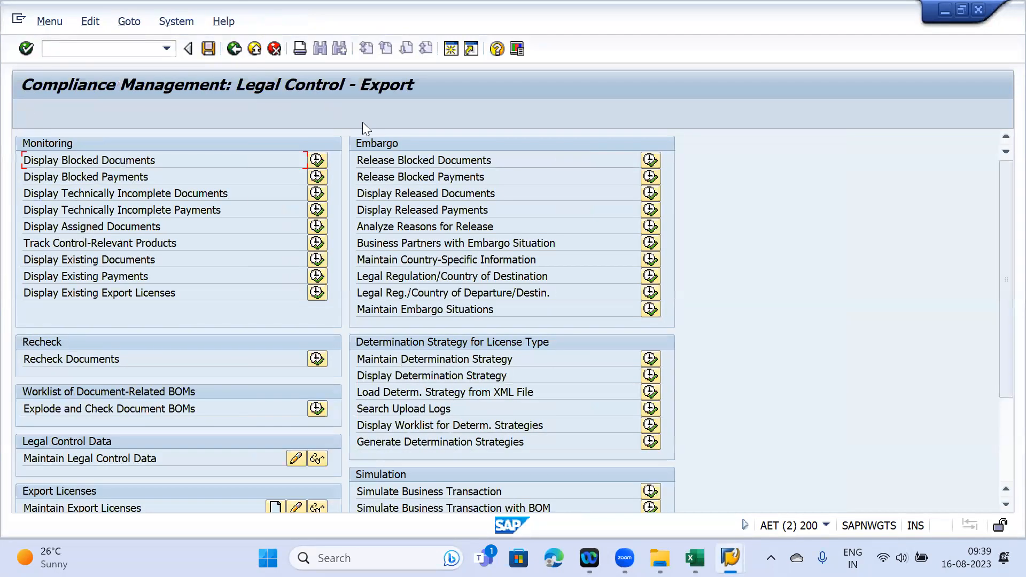
pyautogui.click(650, 360)
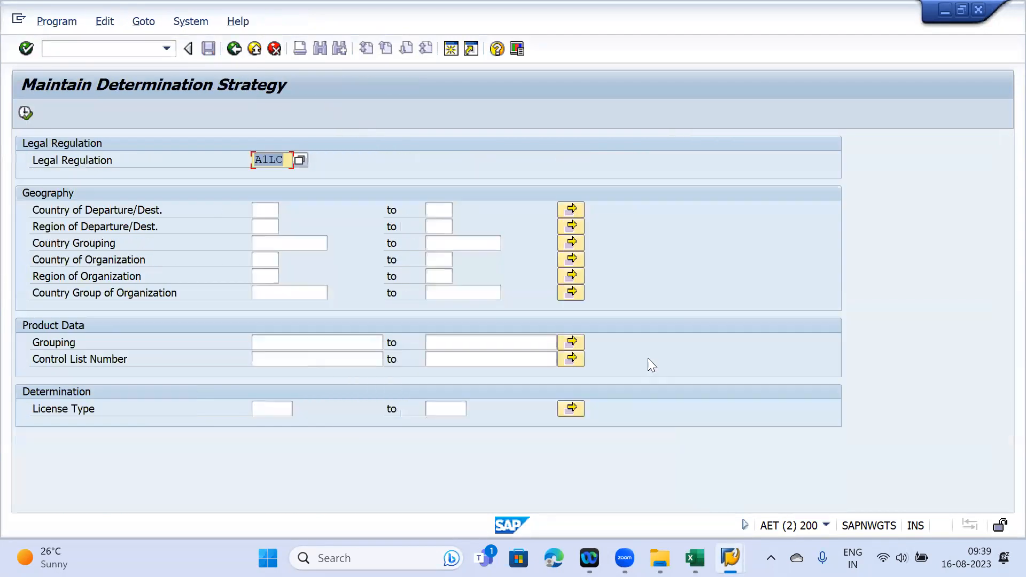
# - Try License Type L4 as a filter, then clear it and execute for all licence types
pyautogui.click(267, 414)
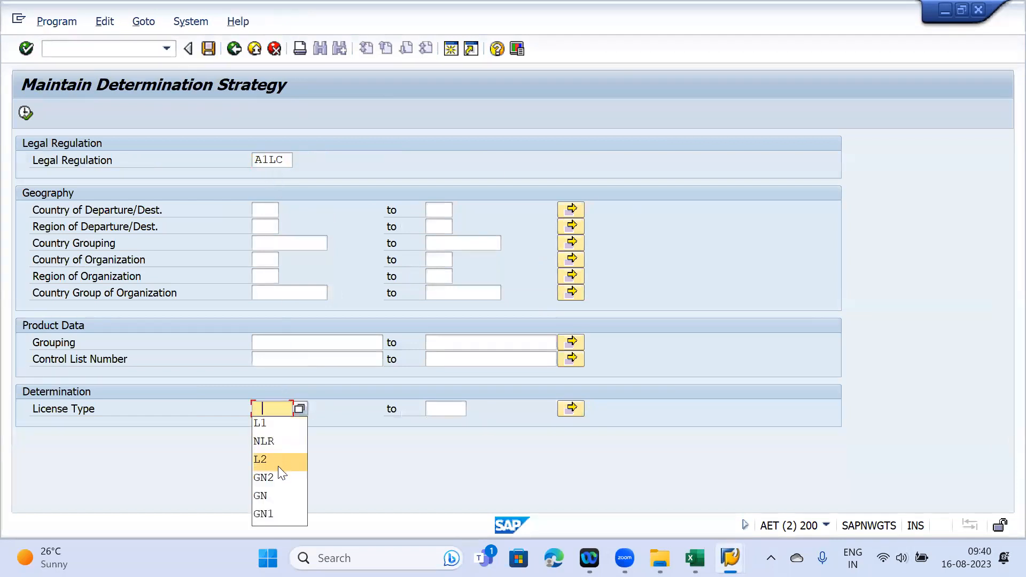
pyautogui.click(239, 349)
pyautogui.write('L4')
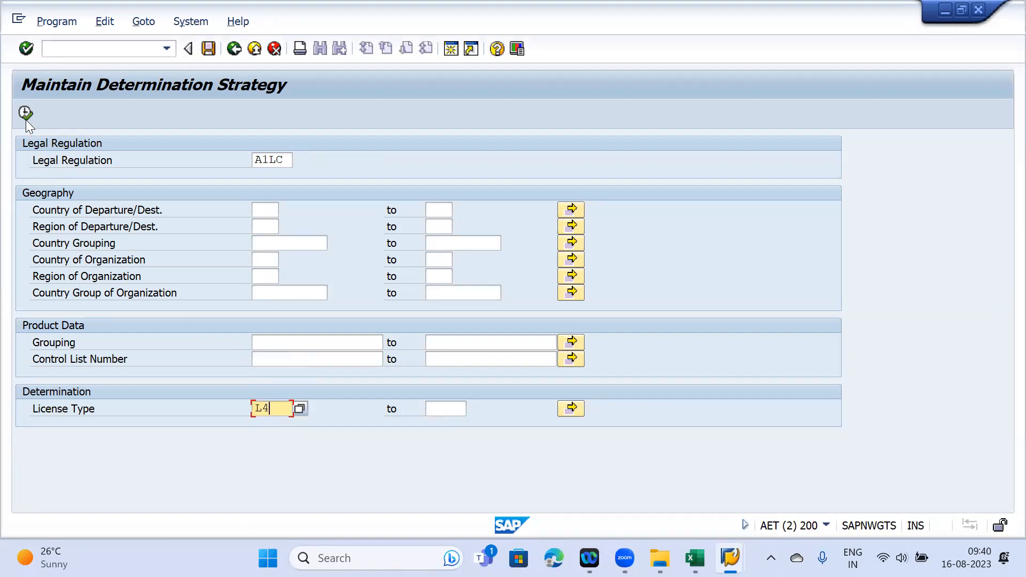
pyautogui.click(26, 113)
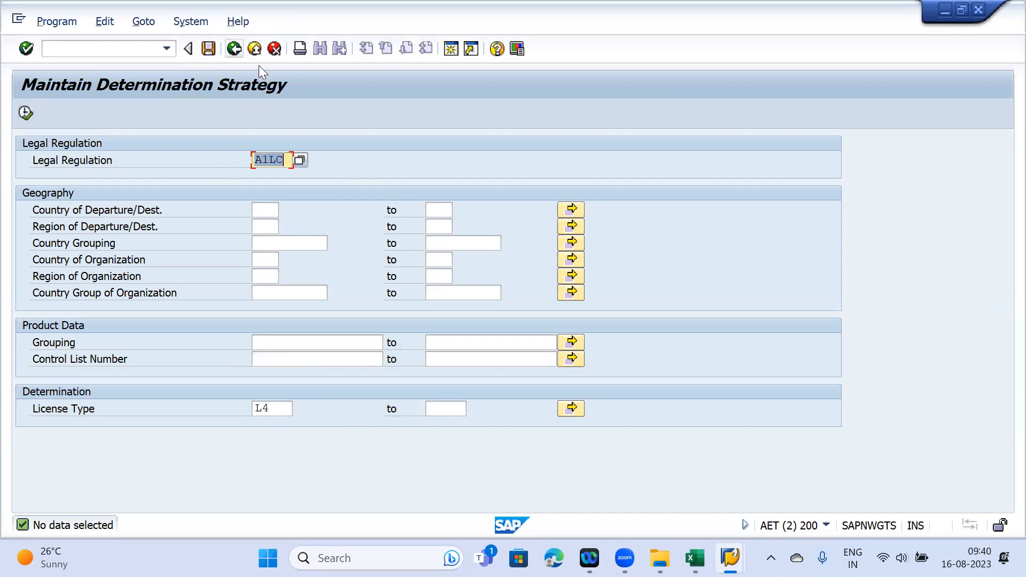
pyautogui.doubleClick(263, 408)
pyautogui.press('BackSpace')
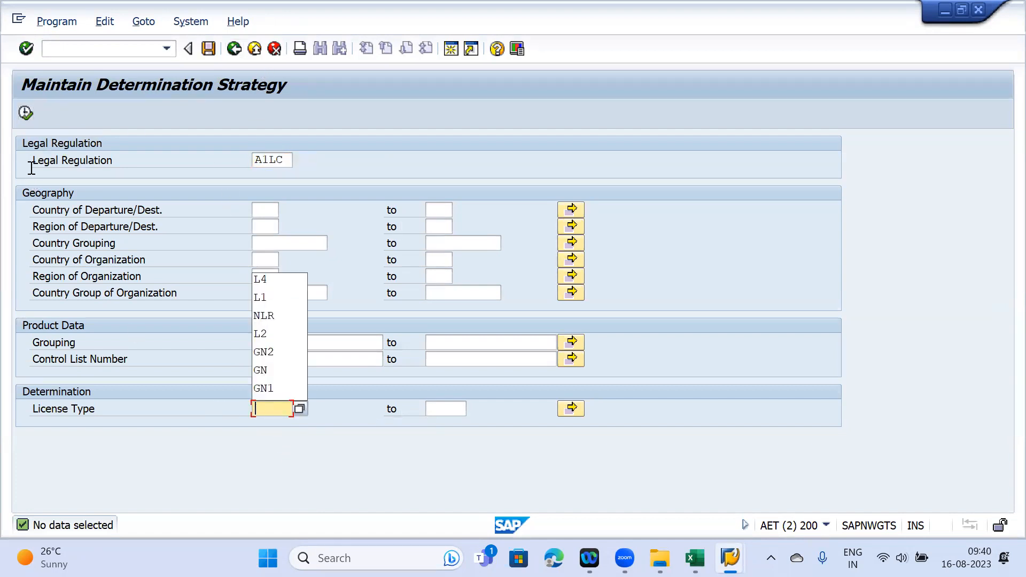
pyautogui.click(26, 112)
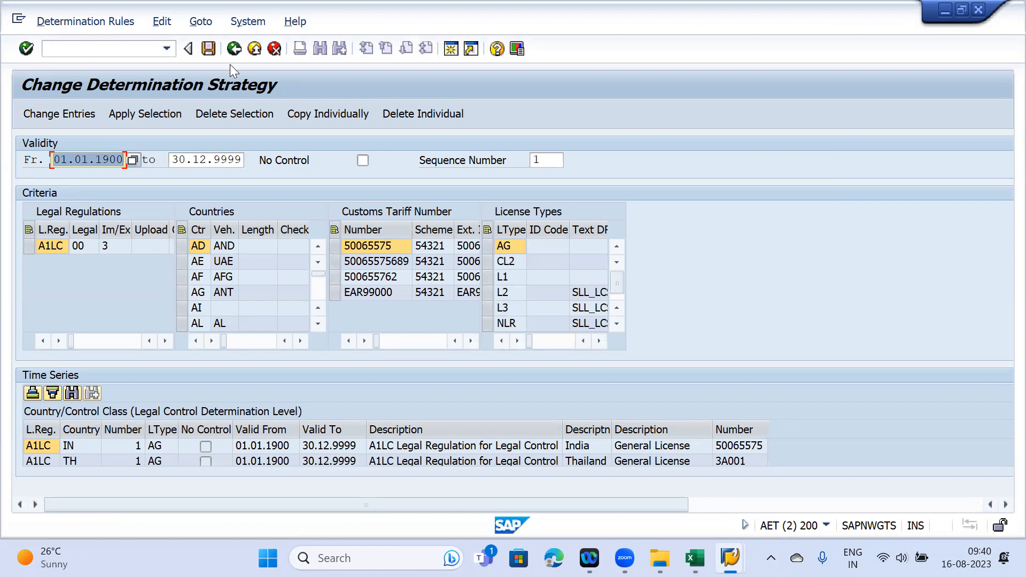
# - Reopen the determination strategy filtered to licence type L3 and select the A1LC legal regulation row
pyautogui.click(233, 49)
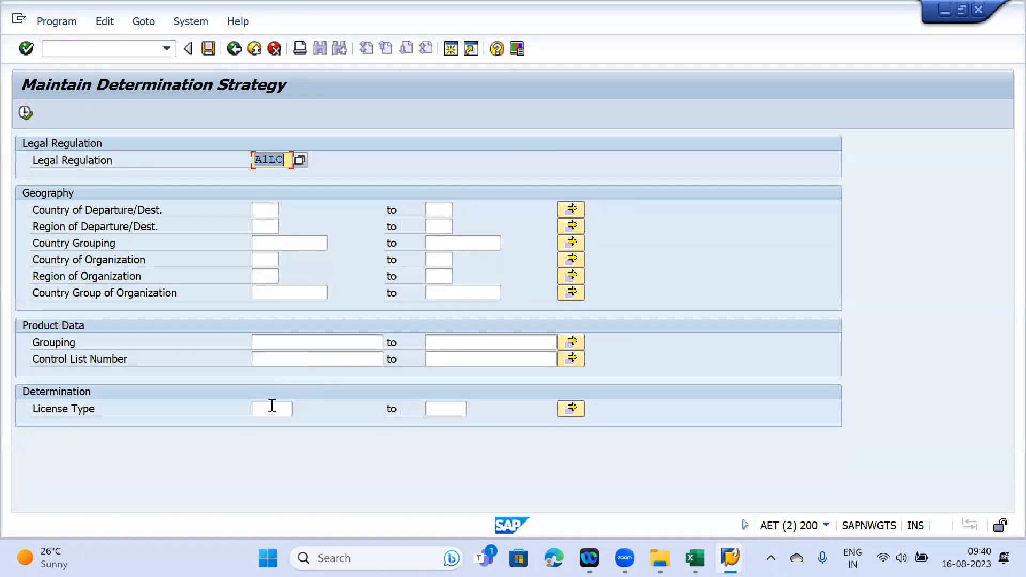
pyautogui.click(271, 407)
pyautogui.write('L3')
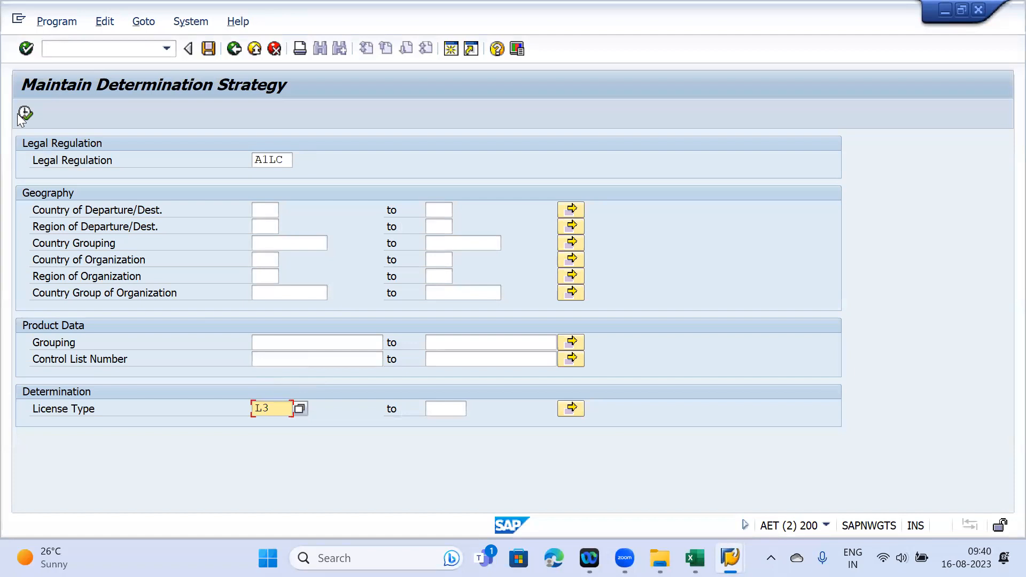
pyautogui.click(26, 114)
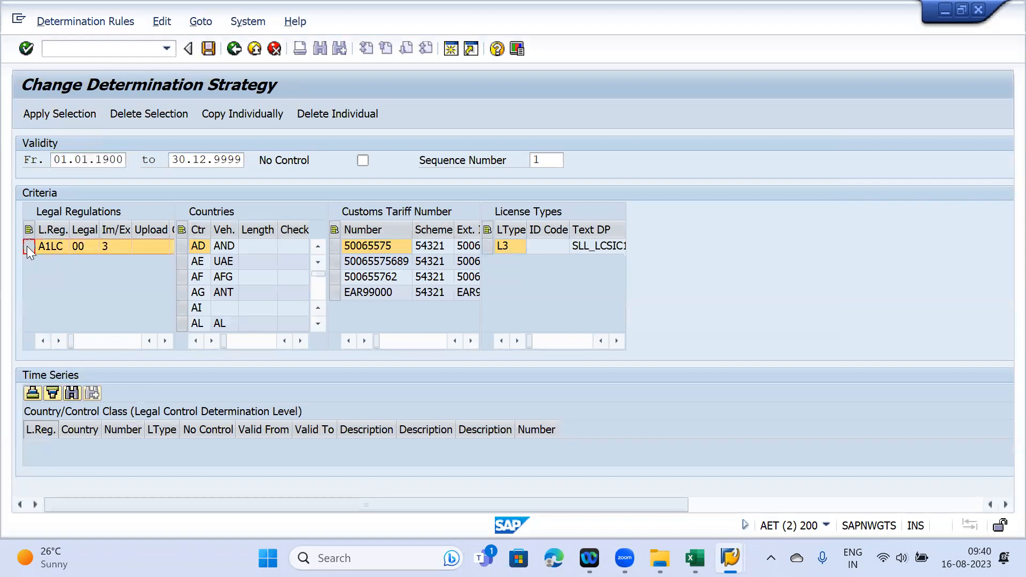
pyautogui.click(315, 324)
pyautogui.click(315, 324)
pyautogui.click(315, 324)
pyautogui.click(315, 325)
pyautogui.click(314, 325)
pyautogui.click(314, 325)
pyautogui.click(314, 325)
# - Scroll the Countries list down to the T country codes near Thailand
pyautogui.scroll(-2, 263, 280)
pyautogui.scroll(-6, 262, 276)
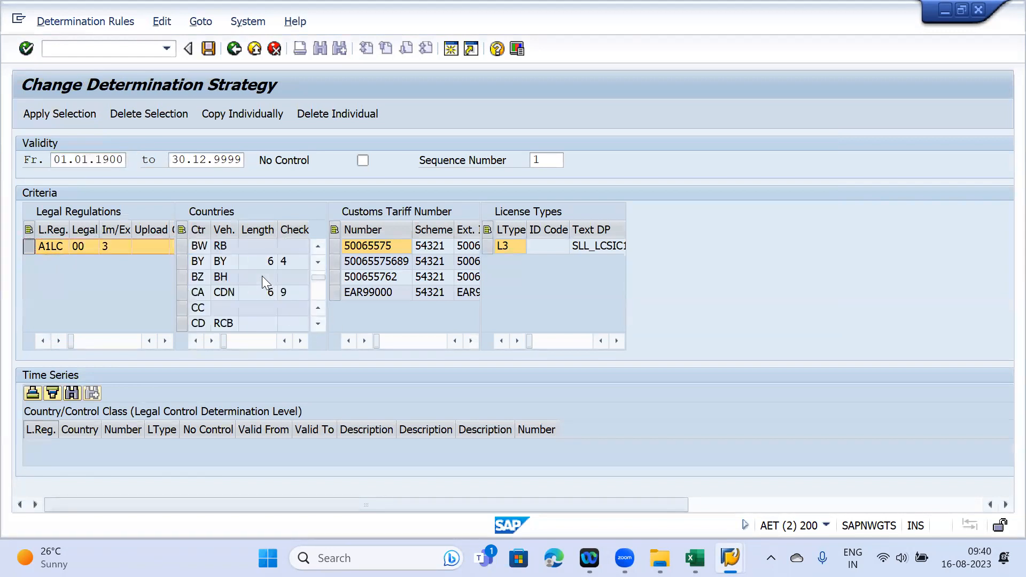
pyautogui.scroll(-6, 262, 275)
pyautogui.scroll(-14, 262, 275)
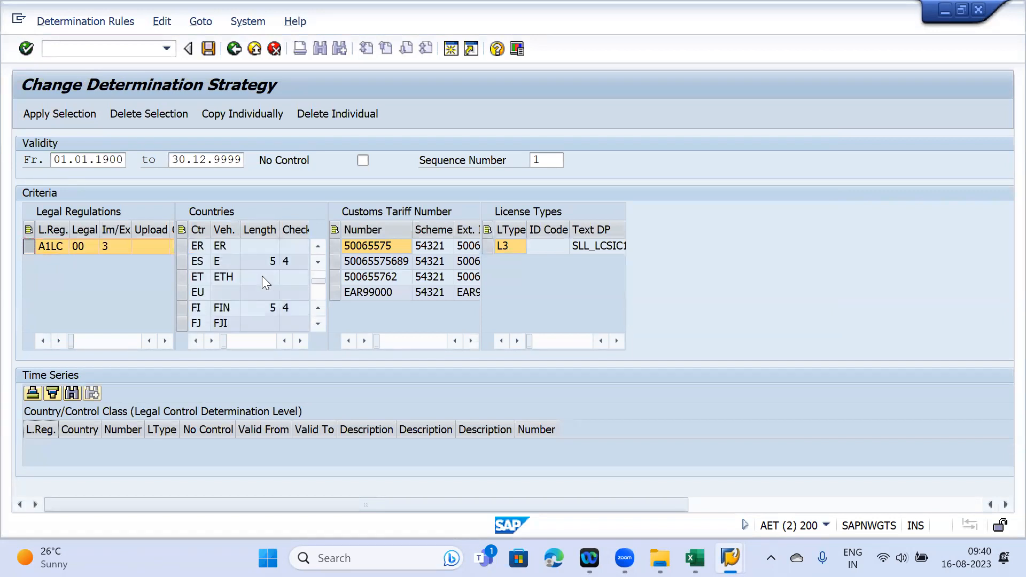
pyautogui.scroll(-10, 262, 275)
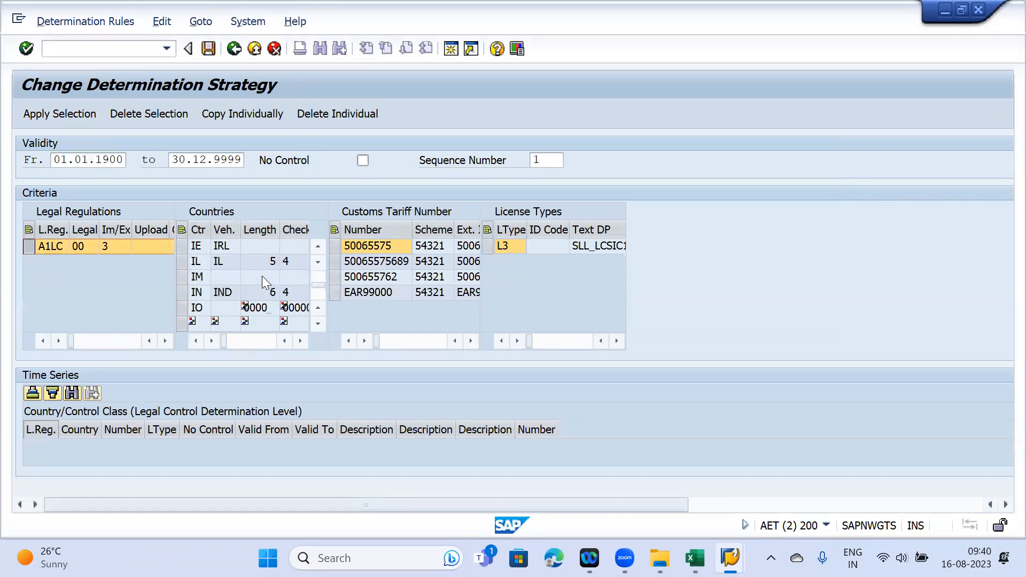
pyautogui.scroll(-12, 262, 276)
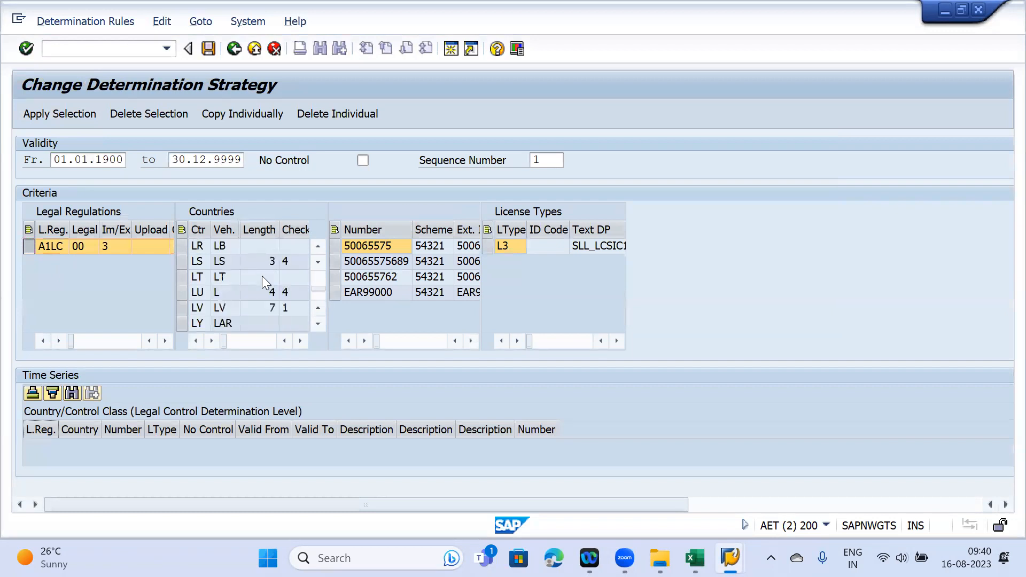
pyautogui.scroll(-7, 262, 276)
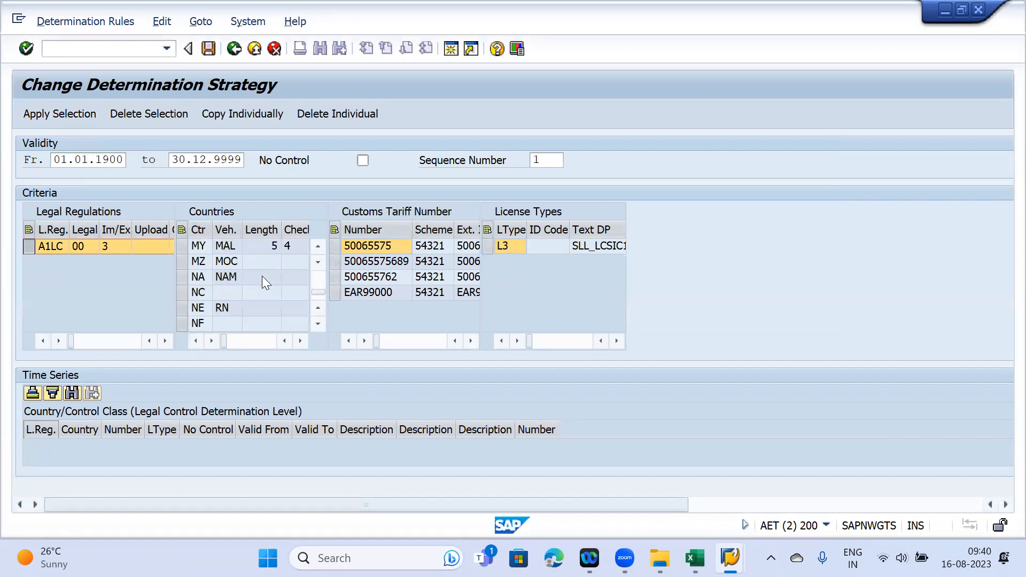
pyautogui.scroll(-11, 262, 276)
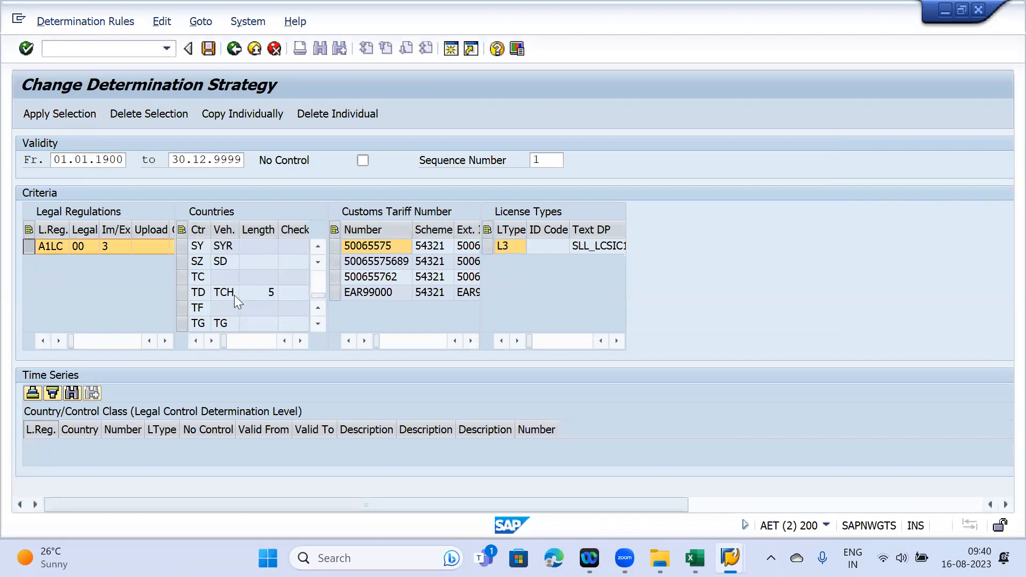
pyautogui.scroll(-2, 199, 294)
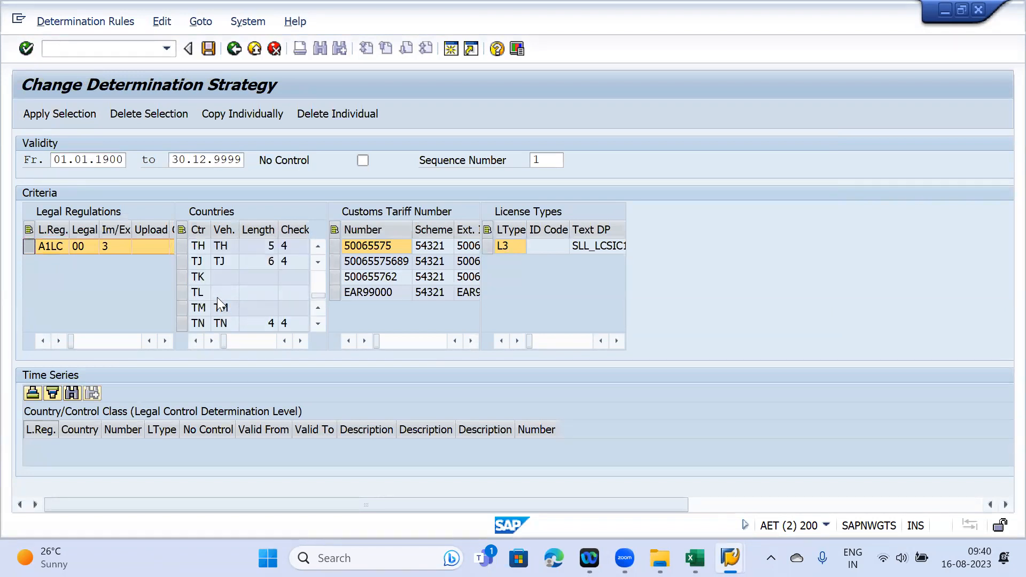
pyautogui.scroll(-1, 217, 302)
pyautogui.scroll(-1, 216, 297)
pyautogui.scroll(-2, 217, 296)
pyautogui.scroll(5, 217, 289)
pyautogui.scroll(2, 218, 289)
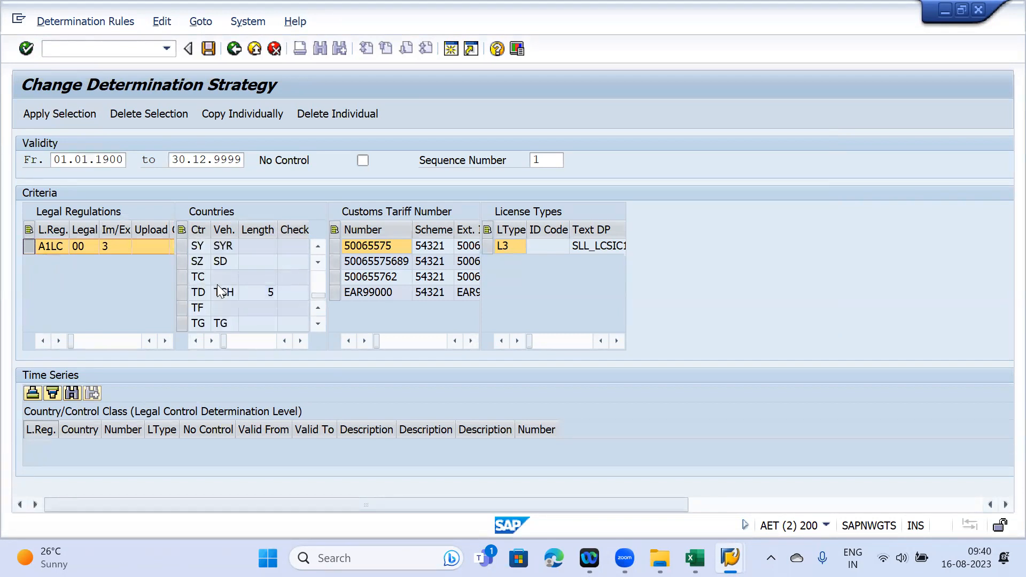
pyautogui.scroll(-2, 218, 288)
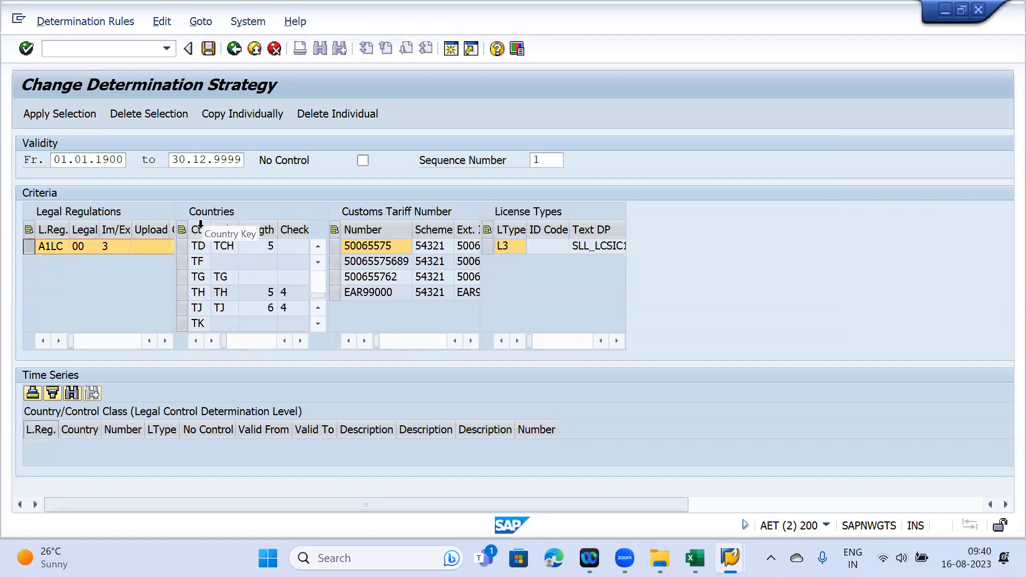
pyautogui.scroll(1, 235, 282)
pyautogui.scroll(-1, 227, 272)
# - Create and save an A1LC rule for Thailand, tariff 50065575, licence type L3
pyautogui.click(182, 293)
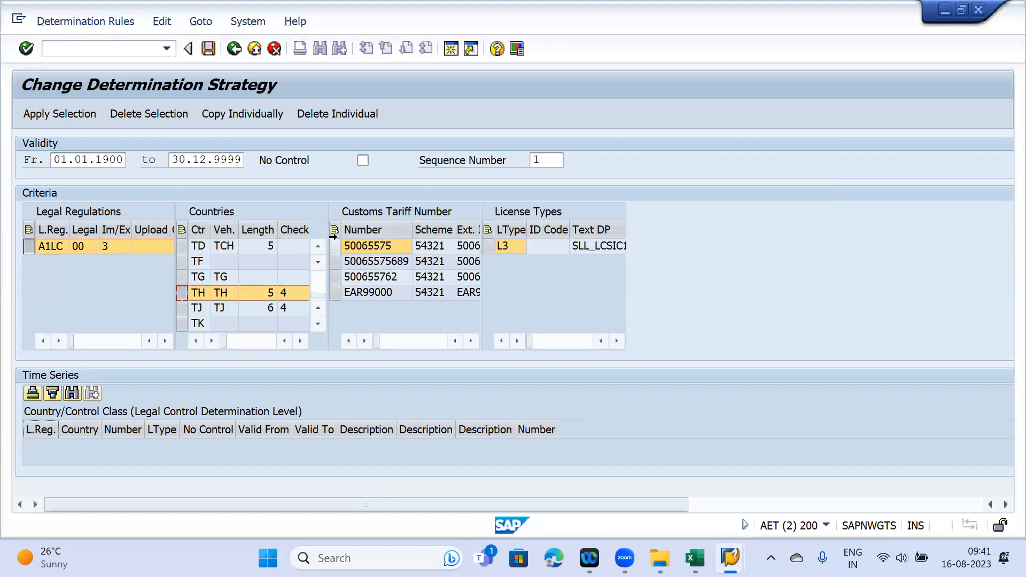
pyautogui.click(335, 246)
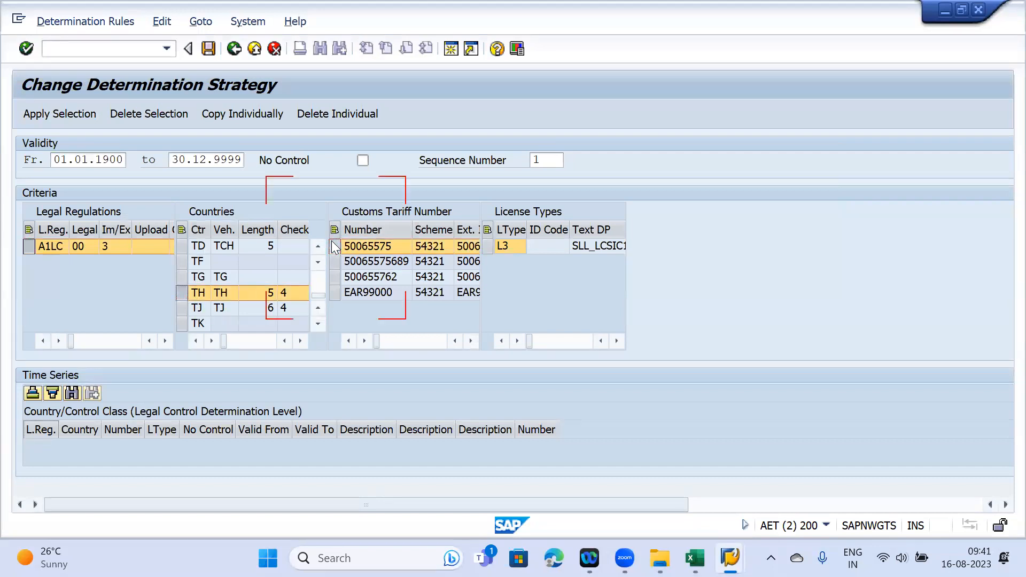
pyautogui.click(487, 246)
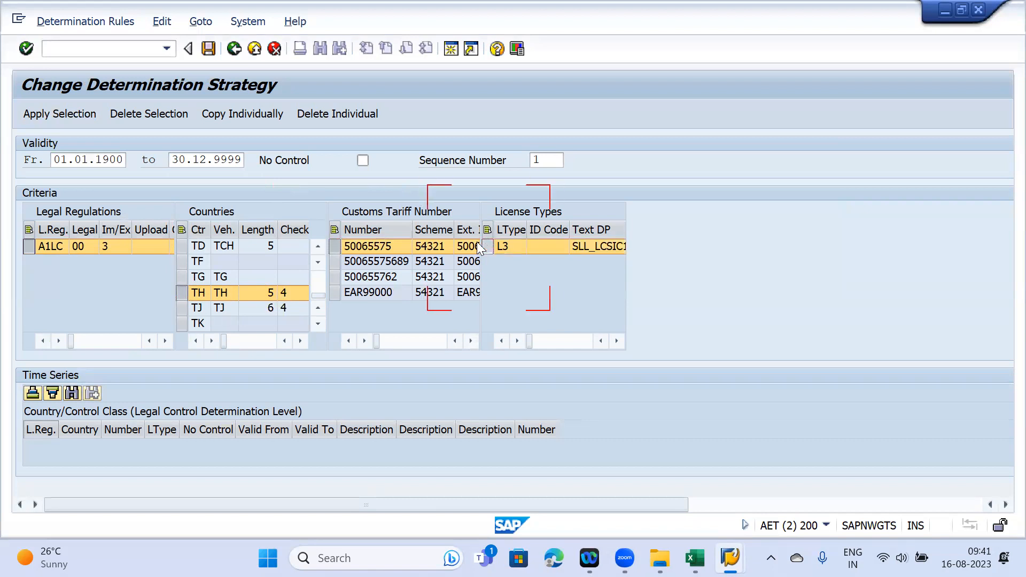
pyautogui.click(42, 114)
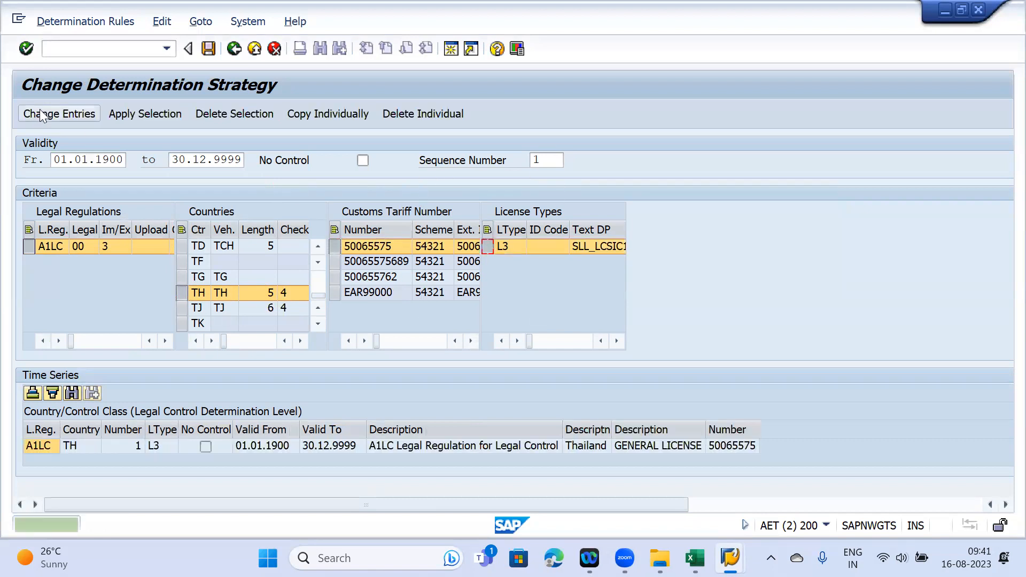
pyautogui.click(209, 54)
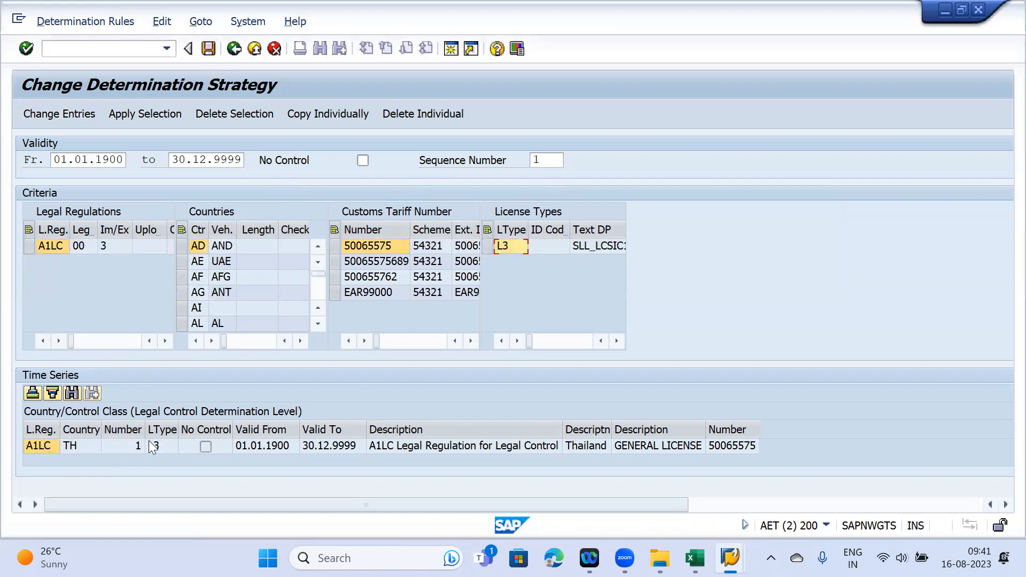
# - Check the new Thailand L3 entry, then return to the Legal Control - Export menu
pyautogui.click(41, 447)
pyautogui.press('F3')
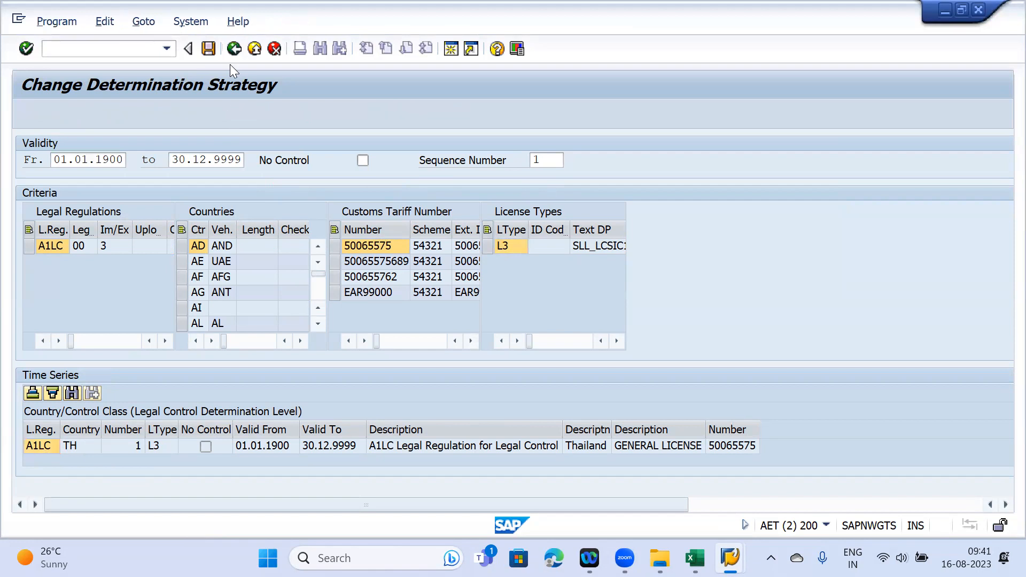
pyautogui.press('F3')
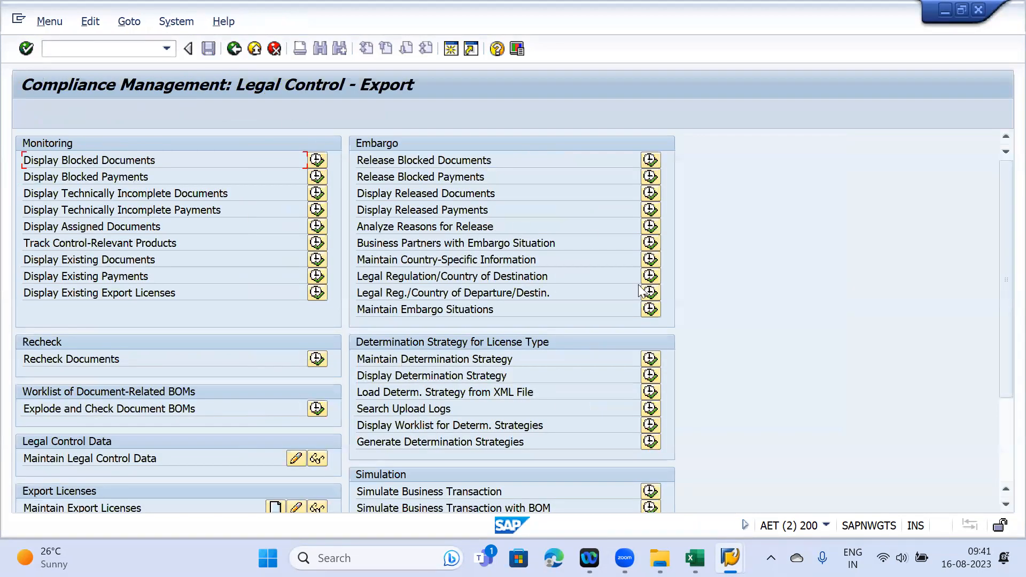
# - Display A1LC determination strategies filtered to licence type L3 and select the Thailand 50065575 row
pyautogui.click(648, 376)
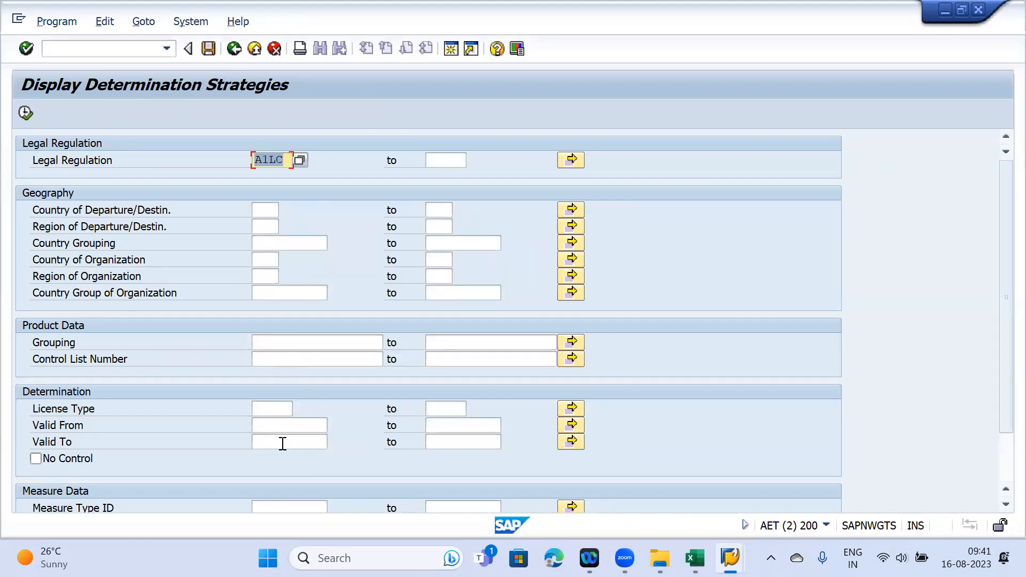
pyautogui.click(269, 408)
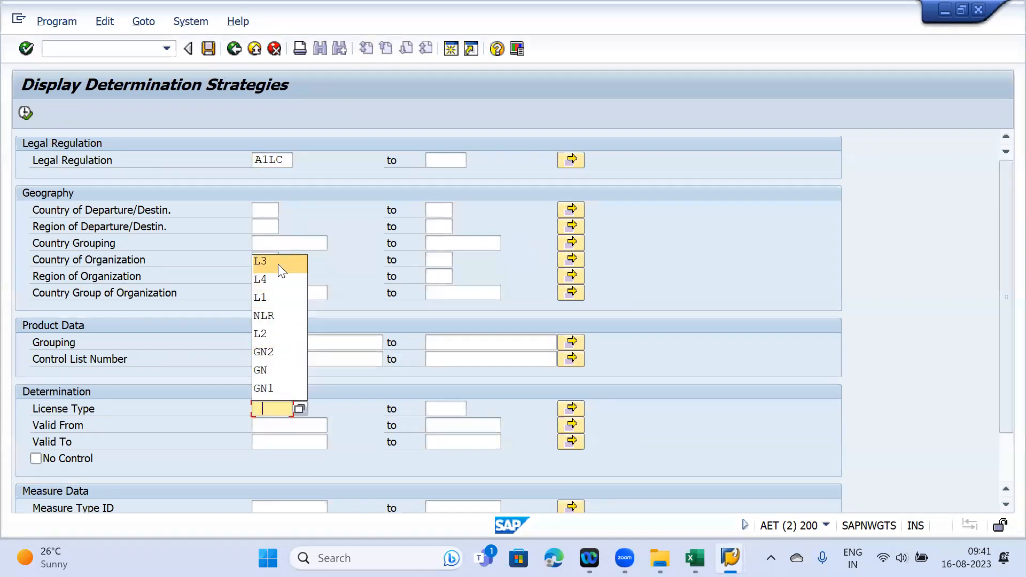
pyautogui.click(278, 262)
pyautogui.click(27, 112)
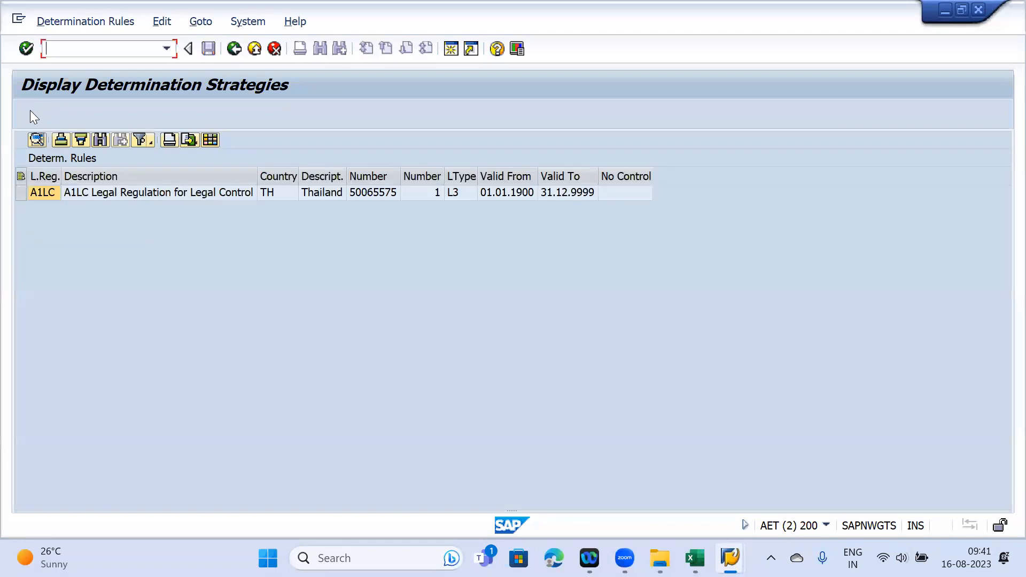
pyautogui.click(22, 192)
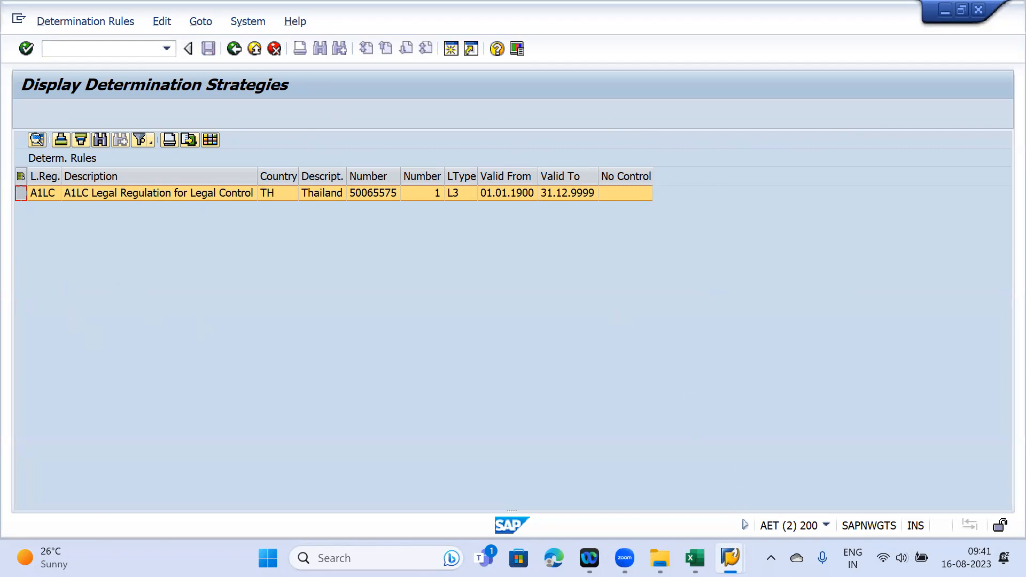
pyautogui.moveTo(730, 558)
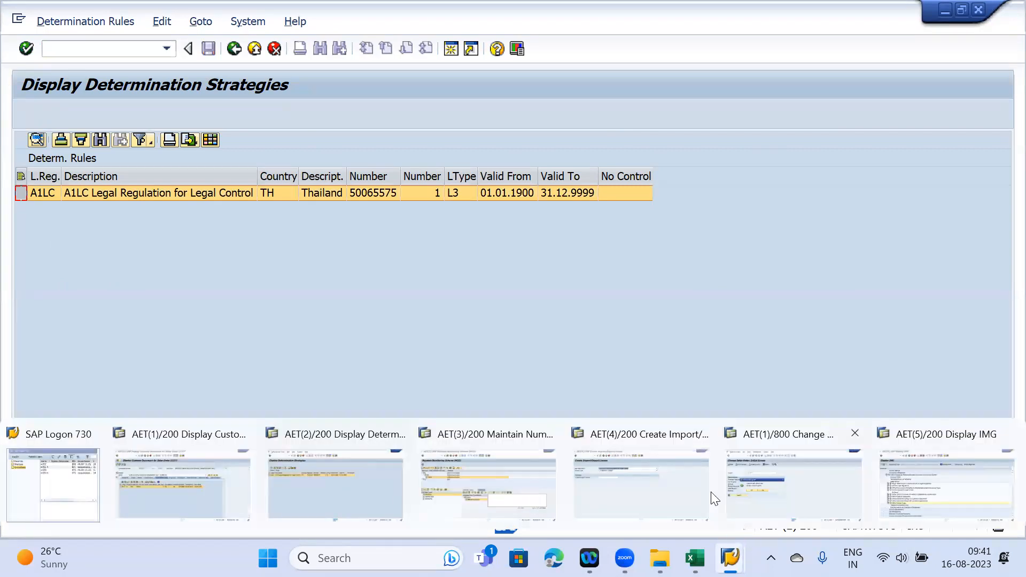
# - In the Create Import/Export License session, confirm L3 GENERAL LICENSE is available and go back to Legal Control - Export
pyautogui.click(647, 476)
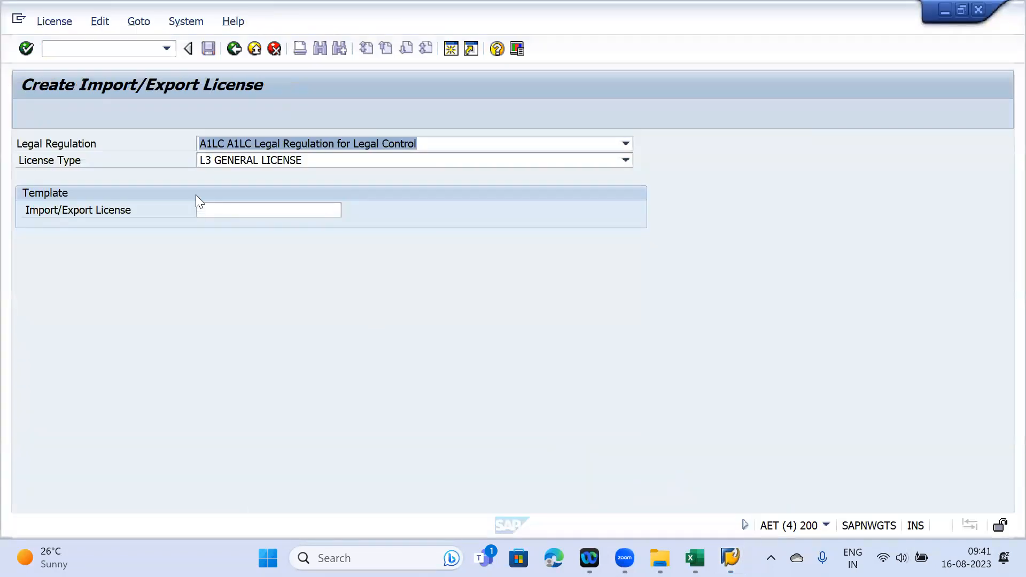
pyautogui.click(302, 161)
pyautogui.click(300, 163)
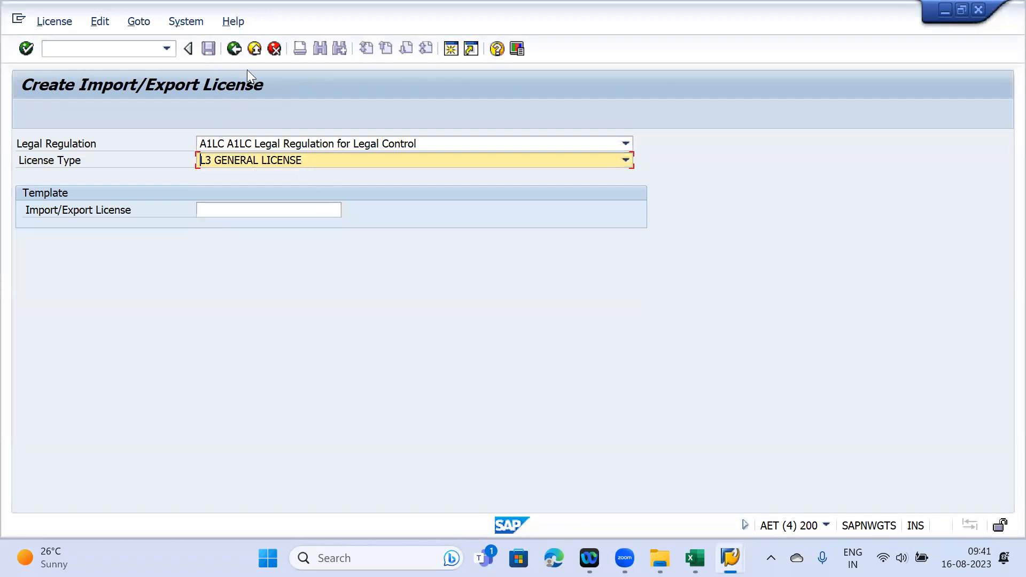
pyautogui.click(235, 50)
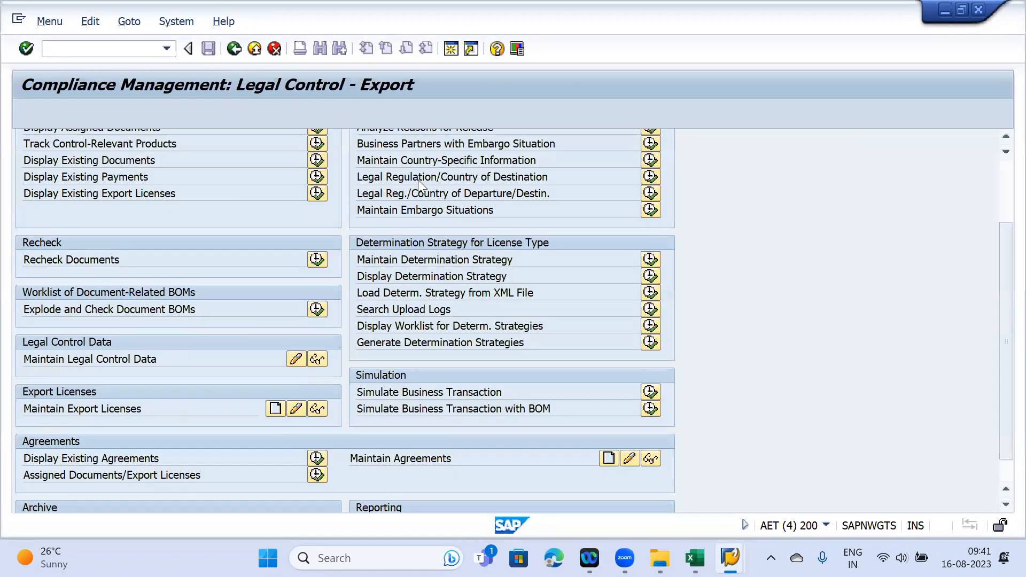
# - Switch to the Change Sales Order session and decline the log-off prompt
pyautogui.click(730, 558)
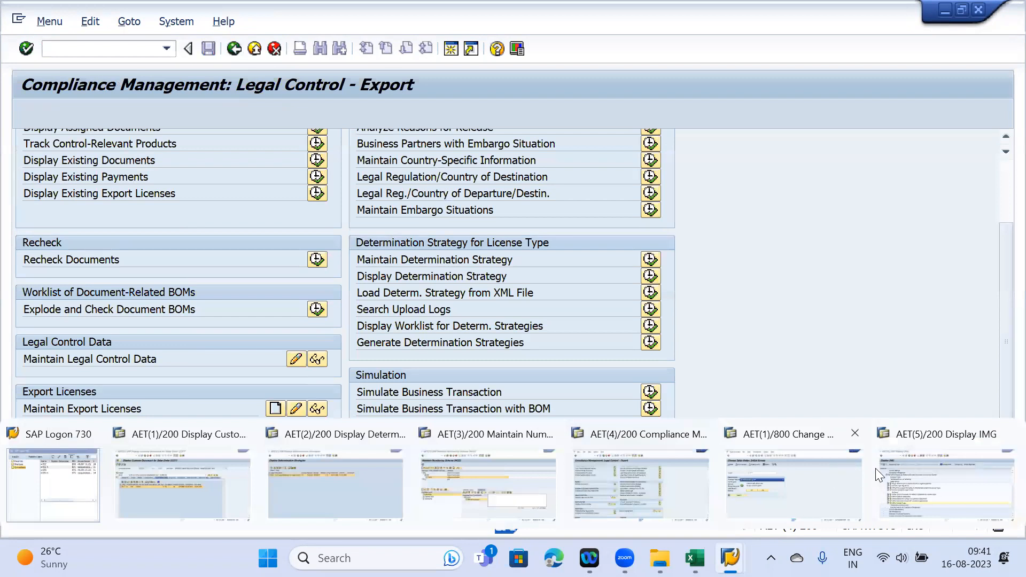
pyautogui.click(788, 469)
pyautogui.click(276, 304)
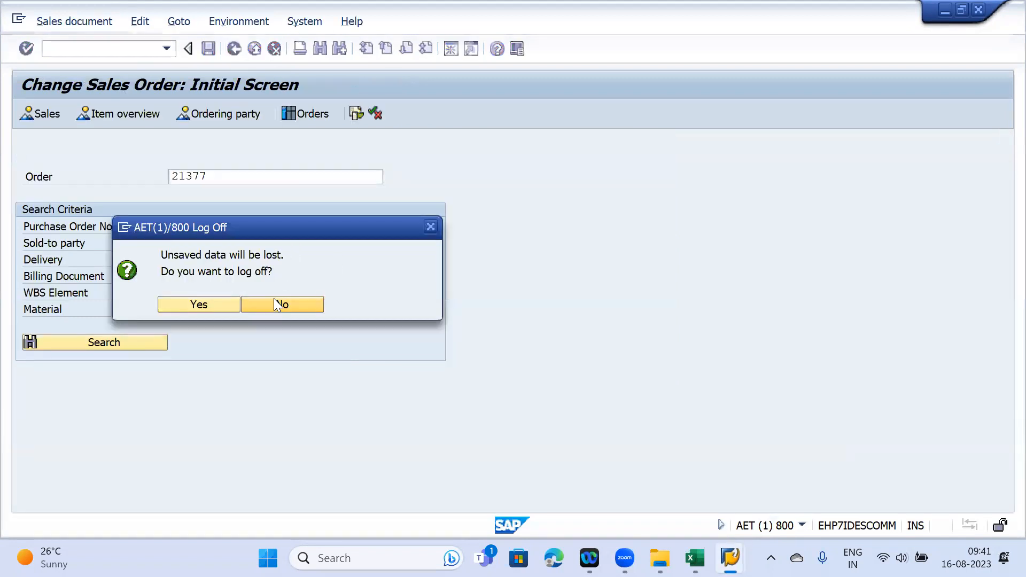
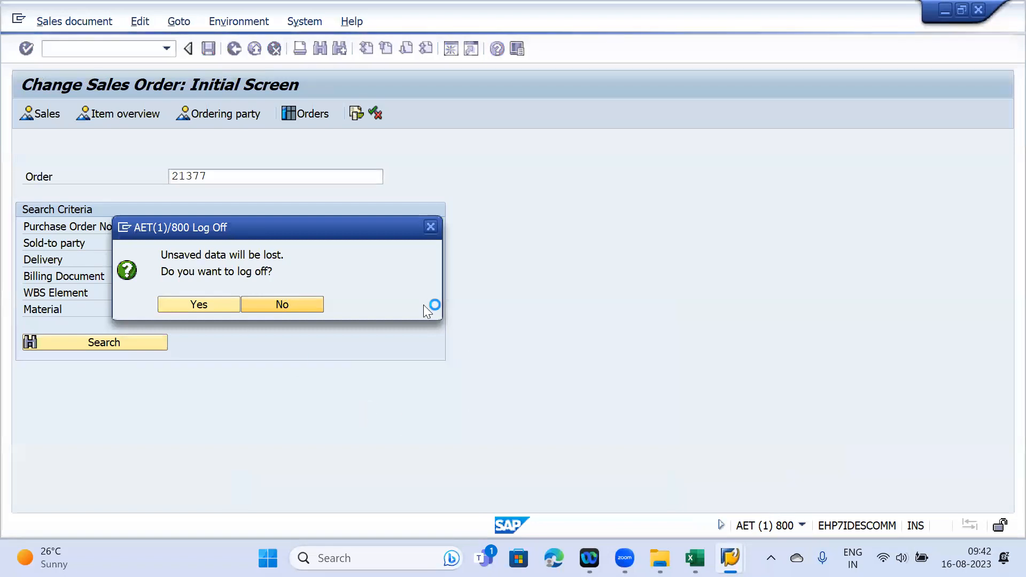
# - Stop the hung sales order transaction and decline the connection error details
pyautogui.click(126, 228)
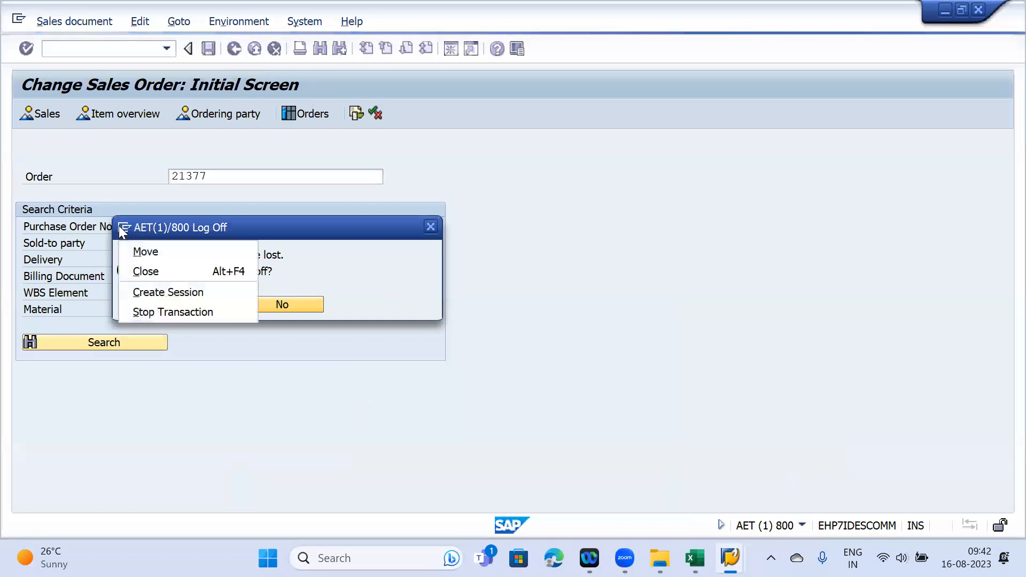
pyautogui.click(157, 312)
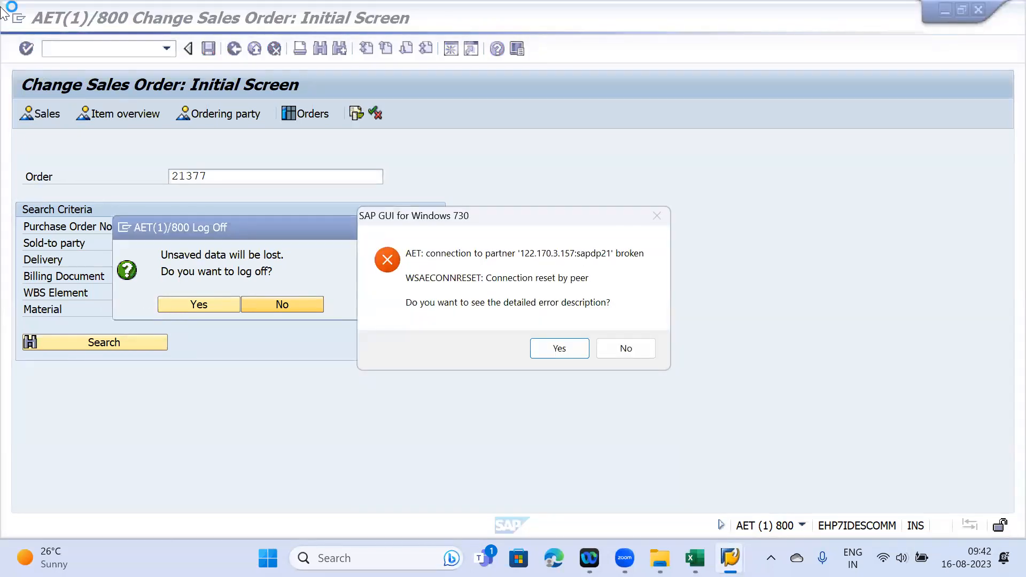
pyautogui.click(626, 350)
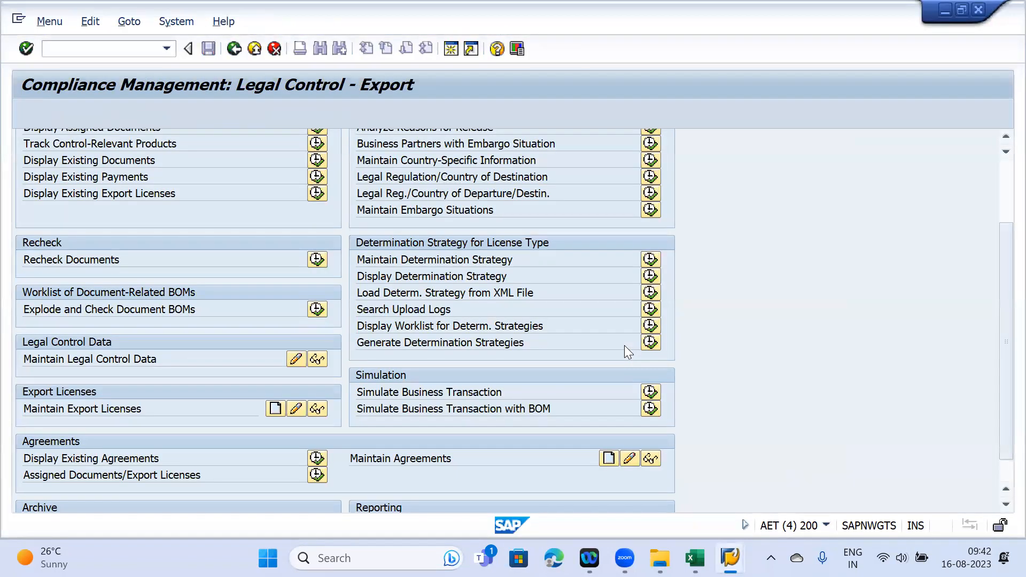
# - Log back on to the ECC N system from SAP Logon
pyautogui.moveTo(730, 558)
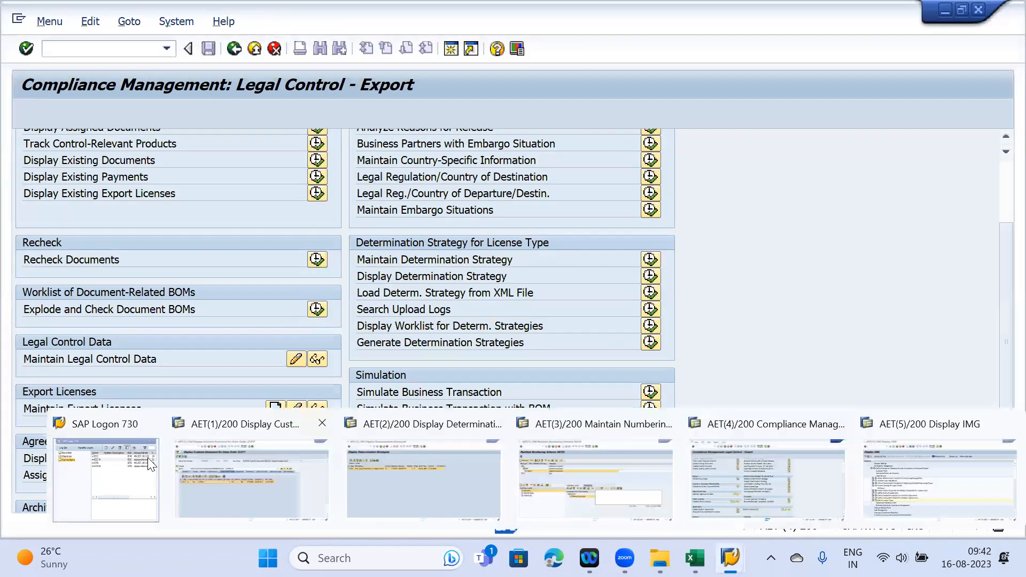
pyautogui.click(118, 462)
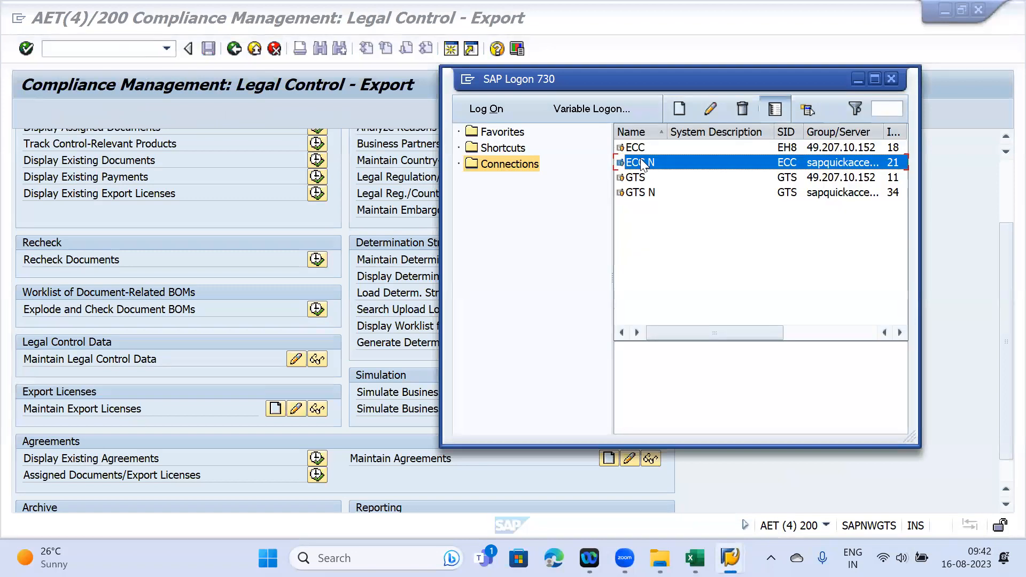
pyautogui.doubleClick(635, 161)
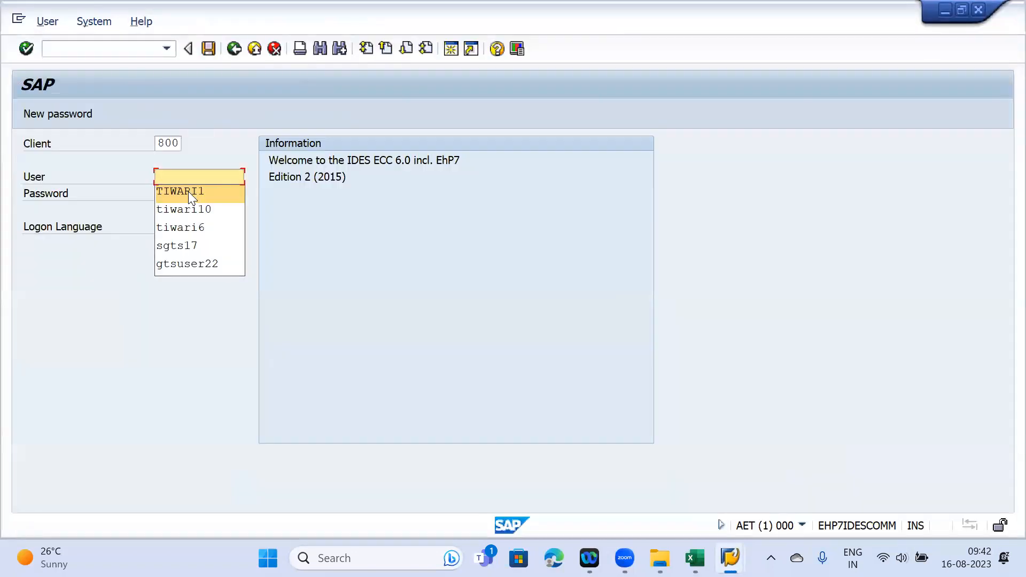
pyautogui.click(188, 191)
pyautogui.press('Tab')
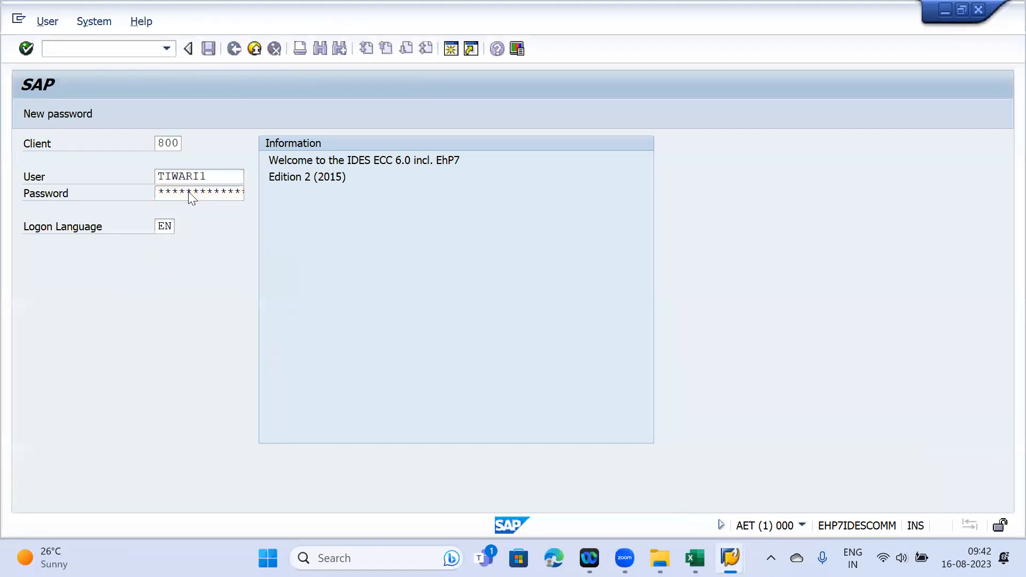
pyautogui.press('Return')
pyautogui.press('Return')
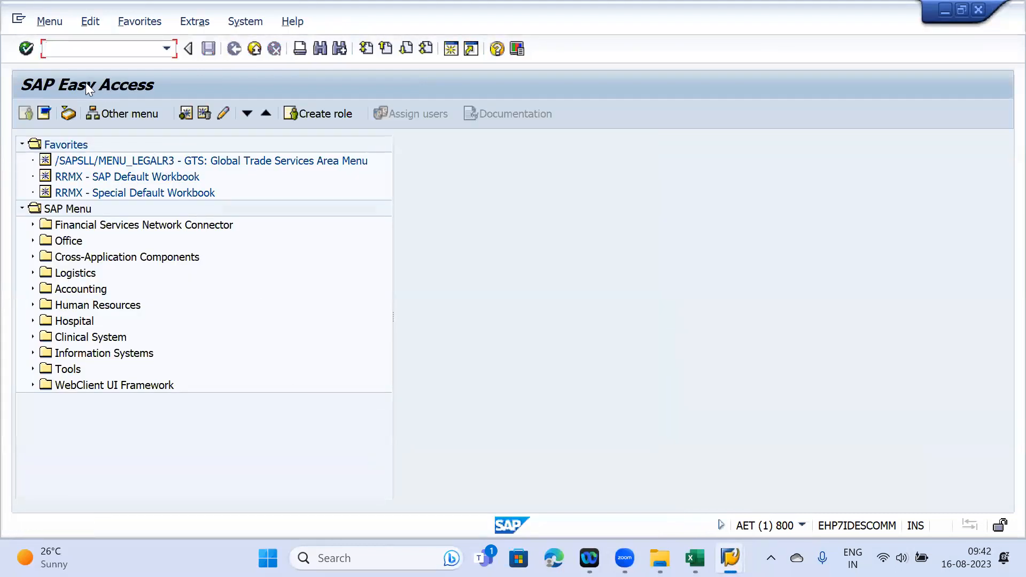
# - Start VA01 with order type A1OR, sales org JMAA, channel JM, division JM
pyautogui.write('VA01')
pyautogui.press('Return')
pyautogui.click(184, 176)
pyautogui.click(207, 193)
pyautogui.click(177, 227)
pyautogui.click(187, 241)
pyautogui.click(183, 256)
pyautogui.click(182, 260)
pyautogui.click(178, 272)
# - Set the customer as sold-to party and the PO number to Test
pyautogui.press('Return')
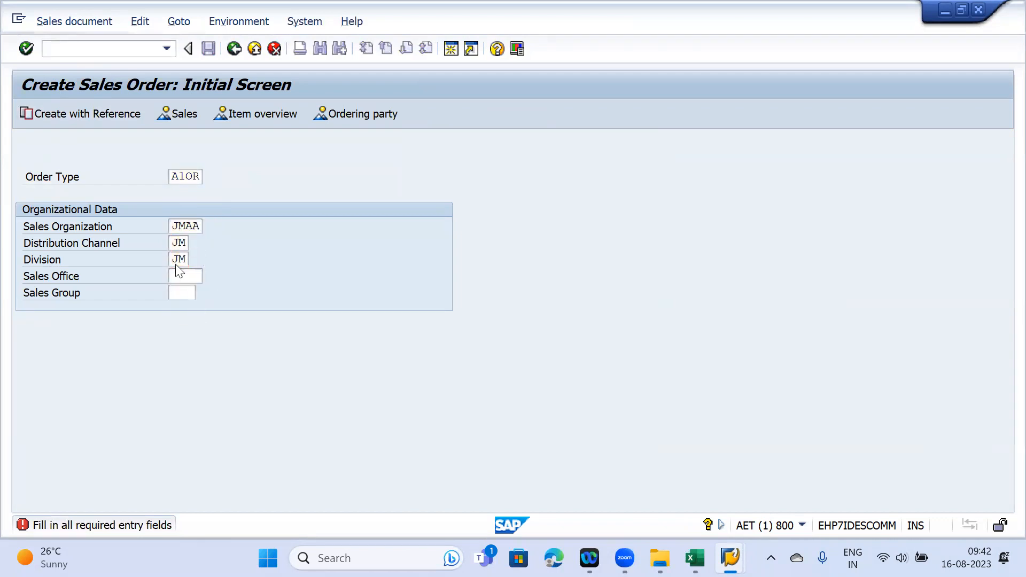
pyautogui.click(171, 160)
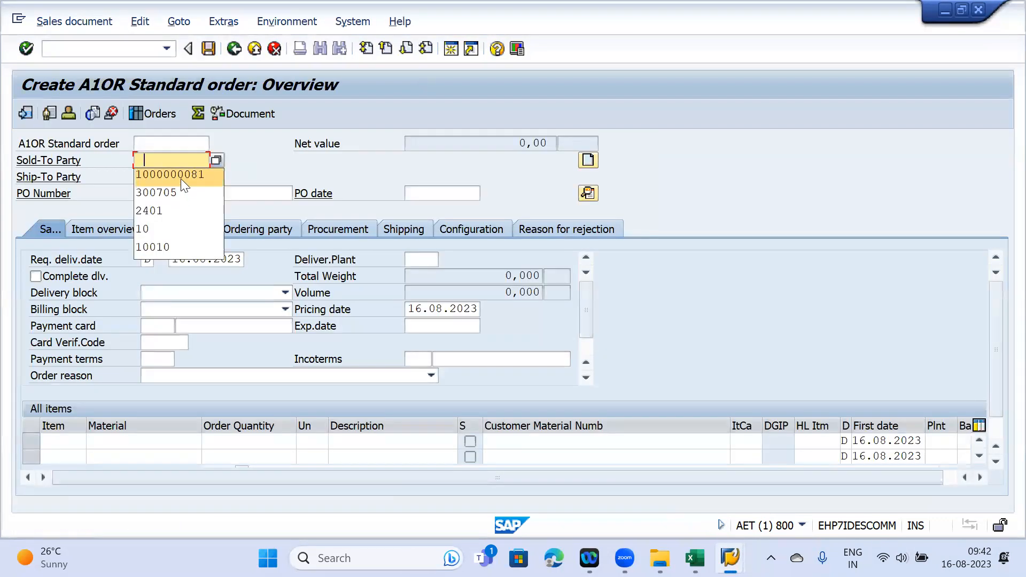
pyautogui.click(181, 179)
pyautogui.click(171, 176)
pyautogui.click(171, 193)
pyautogui.click(174, 193)
pyautogui.click(176, 210)
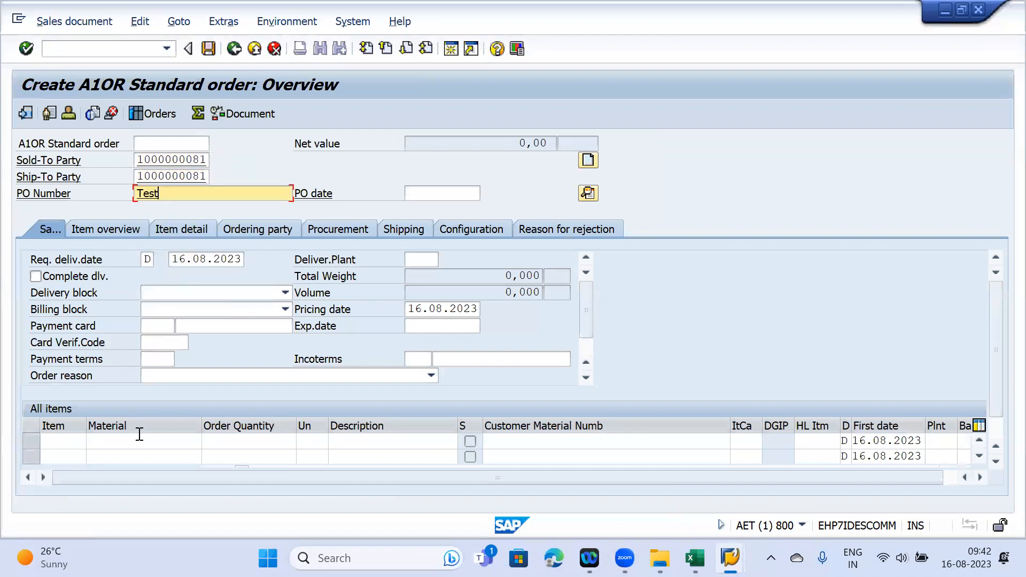
# - Add item material 50066008 with quantity 1, valued at 100,00 EUR
pyautogui.click(126, 444)
pyautogui.click(139, 456)
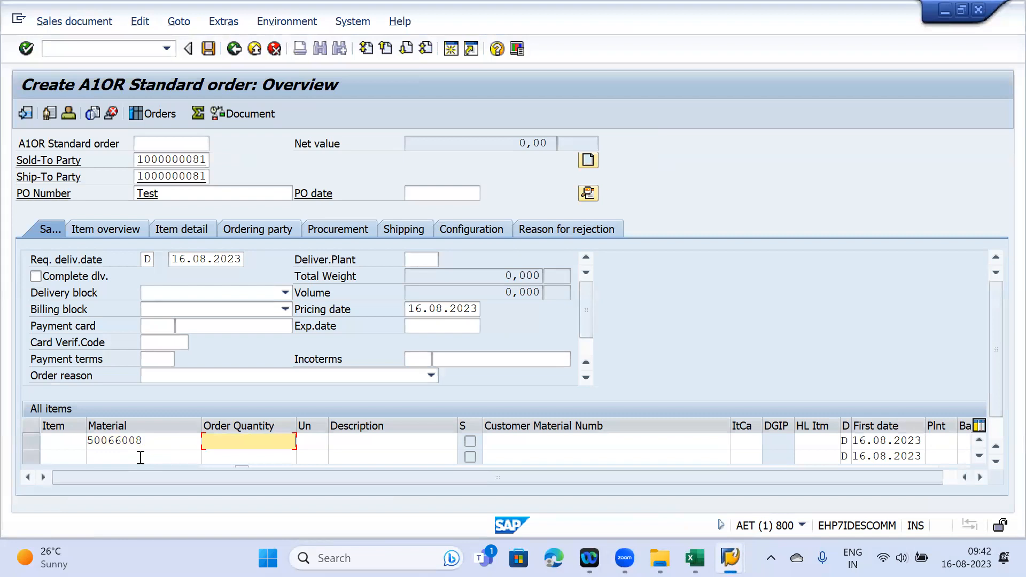
pyautogui.press('Return')
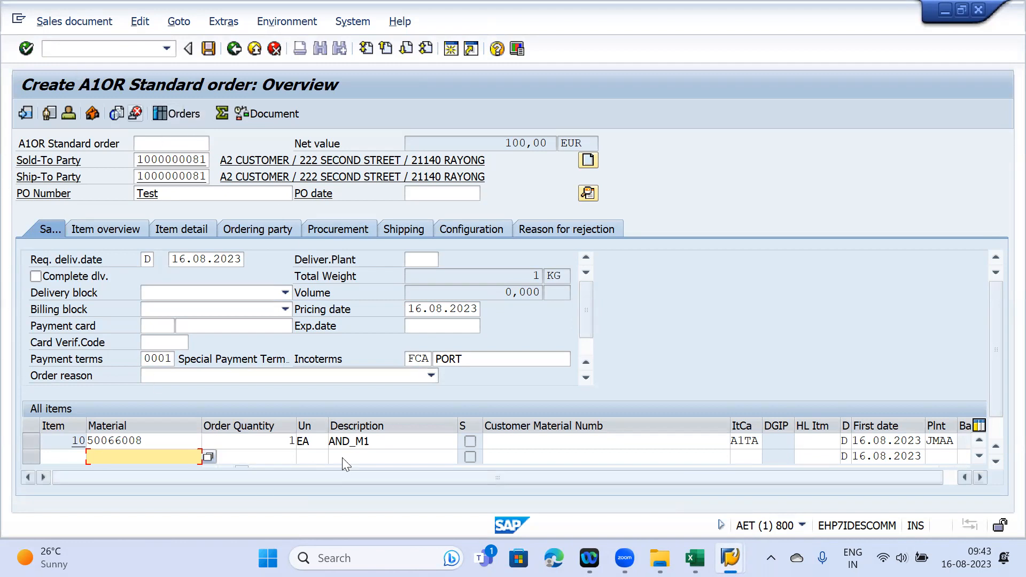
pyautogui.moveTo(730, 558)
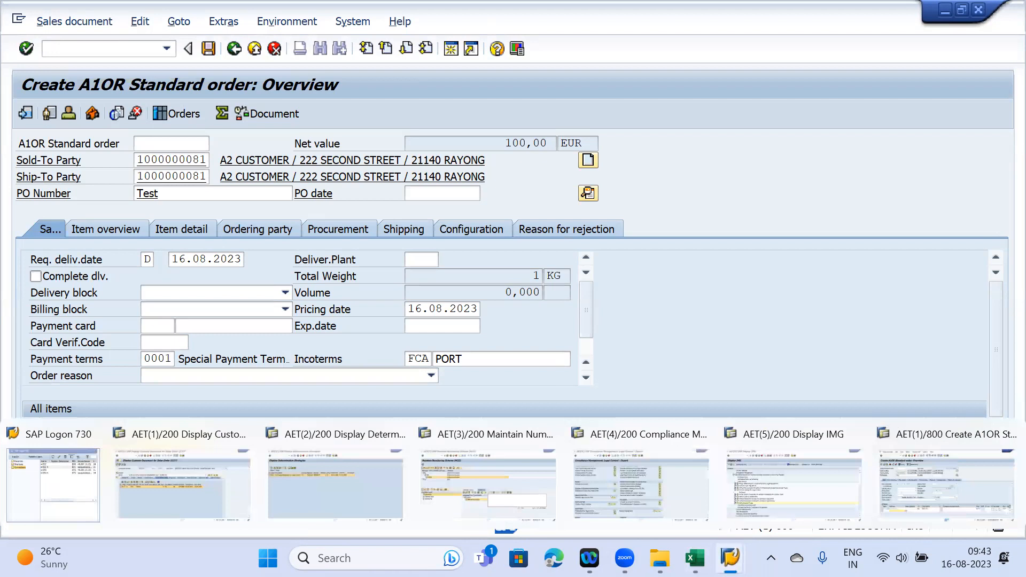
# - Open L1 PRODUCT LICENSE licence 539 in Maintain Export Licenses for changing
pyautogui.click(624, 478)
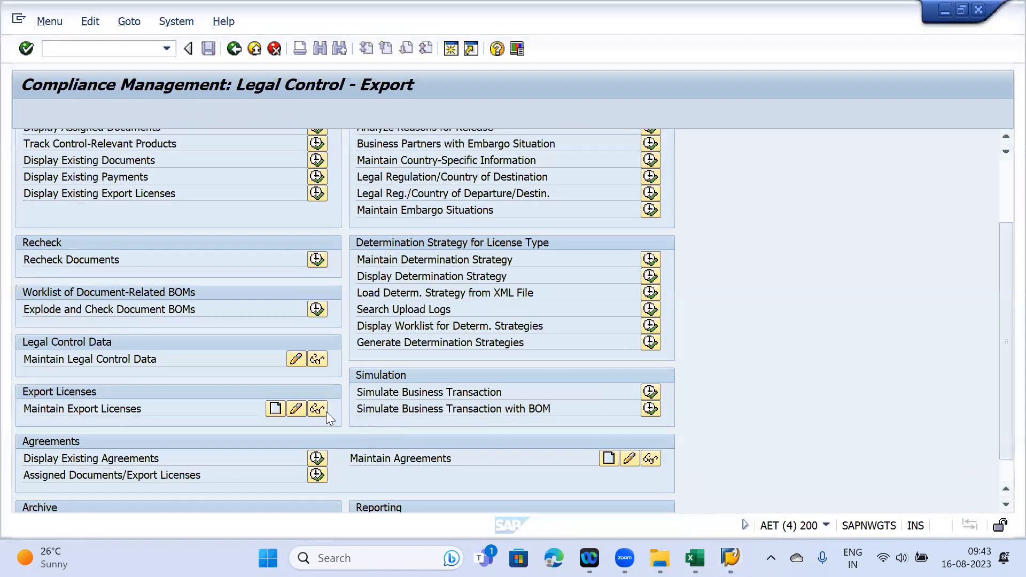
pyautogui.scroll(-1, 291, 406)
pyautogui.click(290, 385)
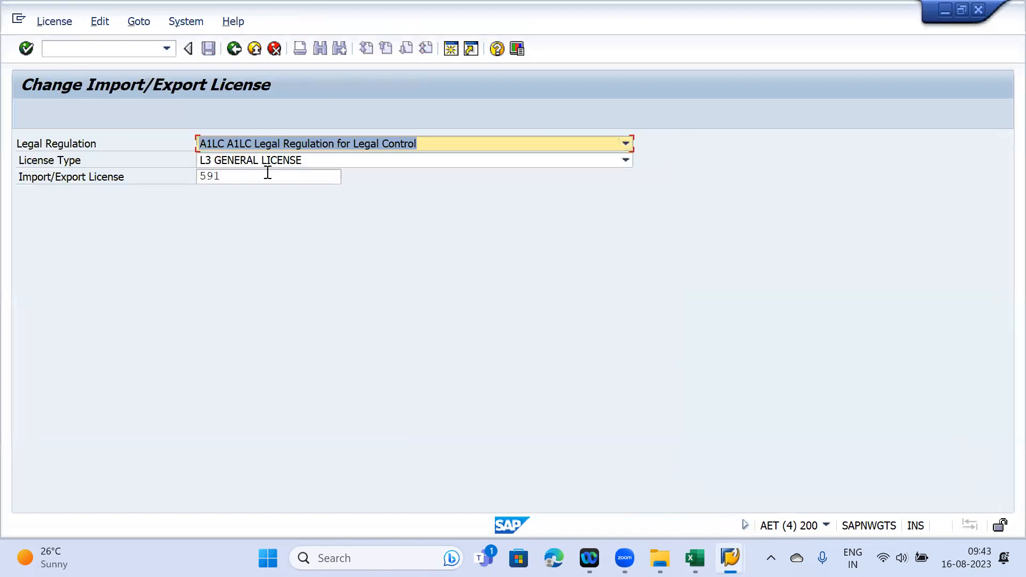
pyautogui.click(267, 173)
pyautogui.click(268, 161)
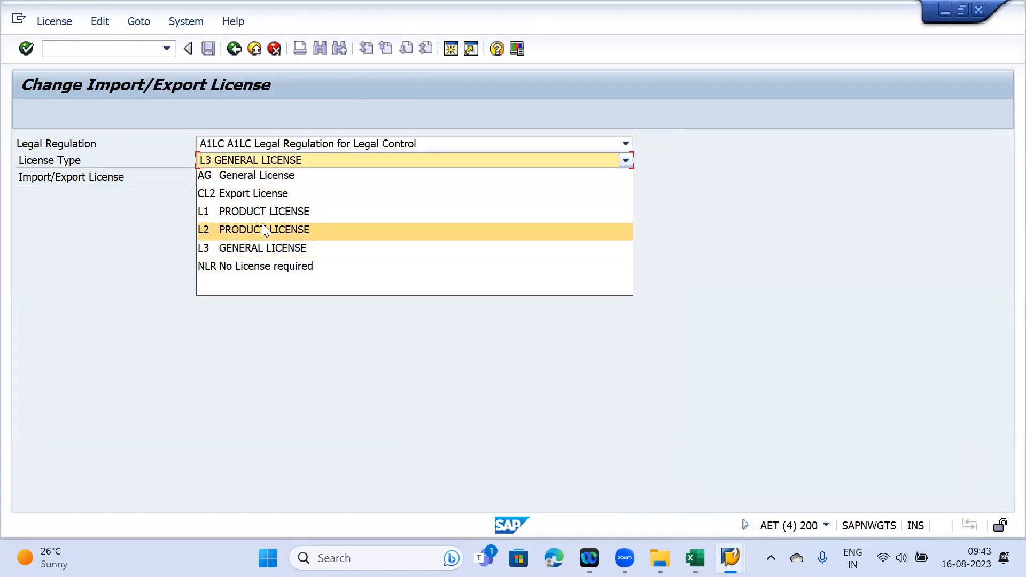
pyautogui.click(261, 212)
pyautogui.doubleClick(252, 176)
pyautogui.press('BackSpace')
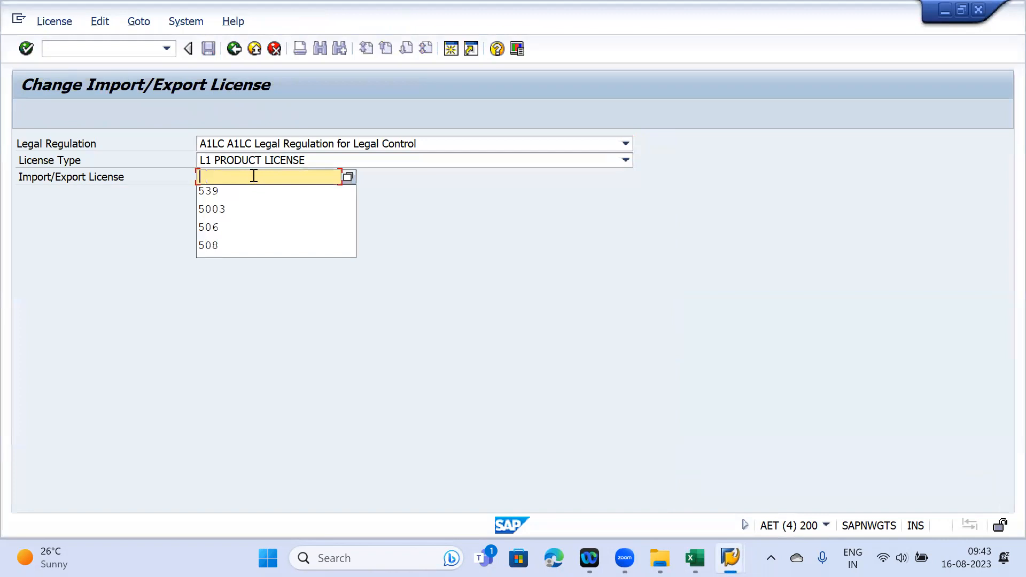
pyautogui.click(233, 192)
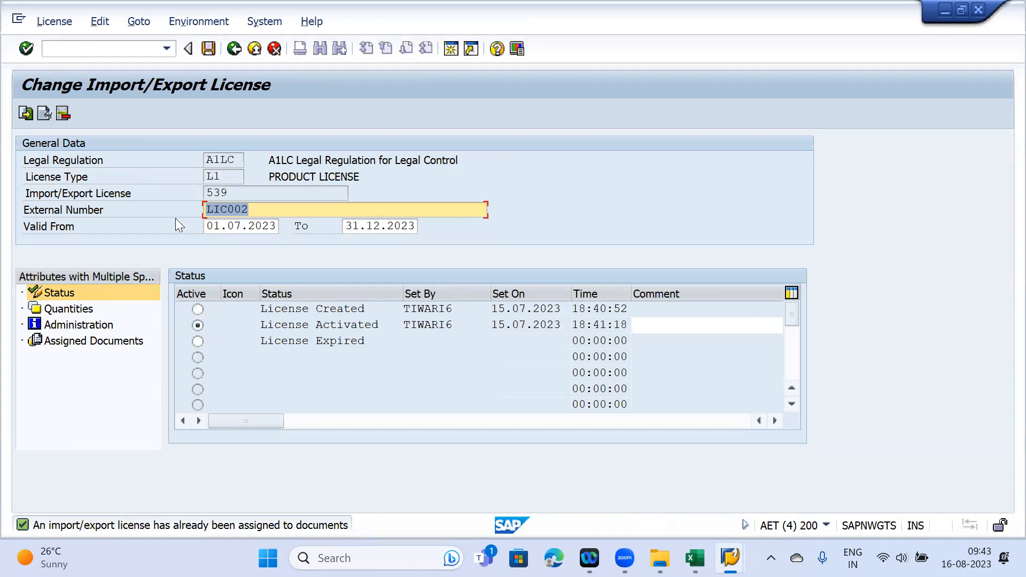
# - Set licence 539 to License Expired, save it, and return to Legal Control - Export
pyautogui.click(198, 341)
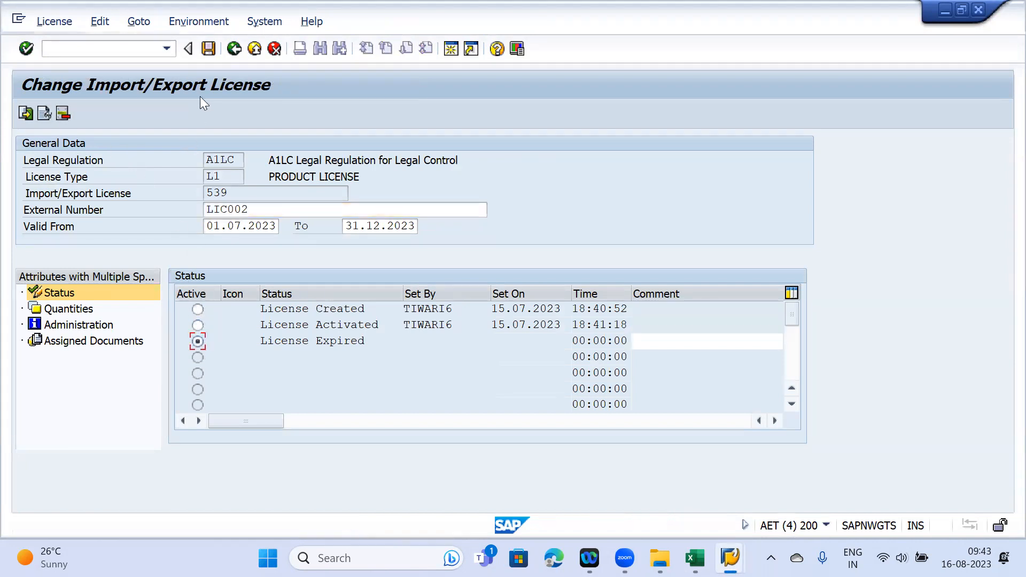
pyautogui.click(209, 51)
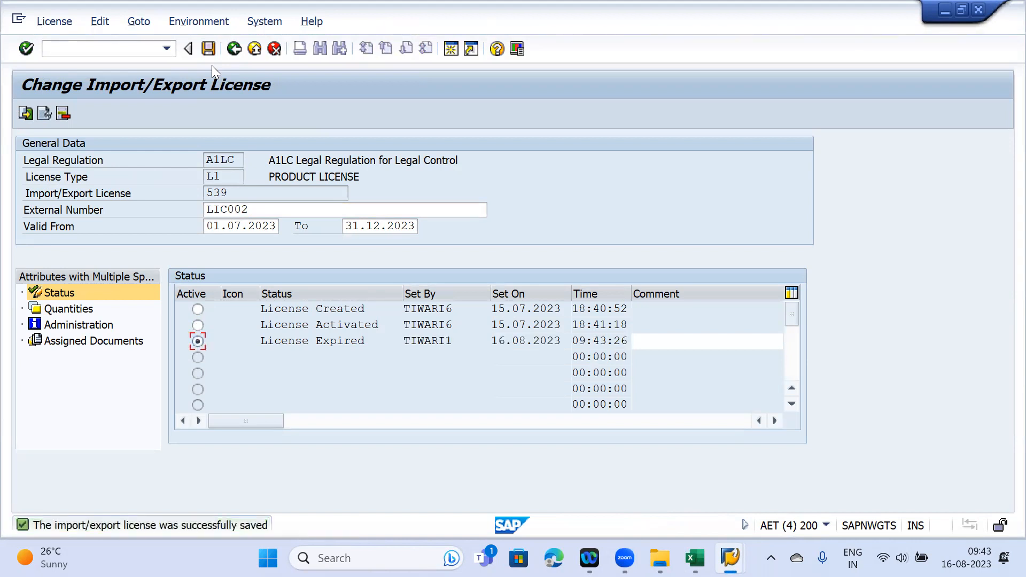
pyautogui.moveTo(730, 557)
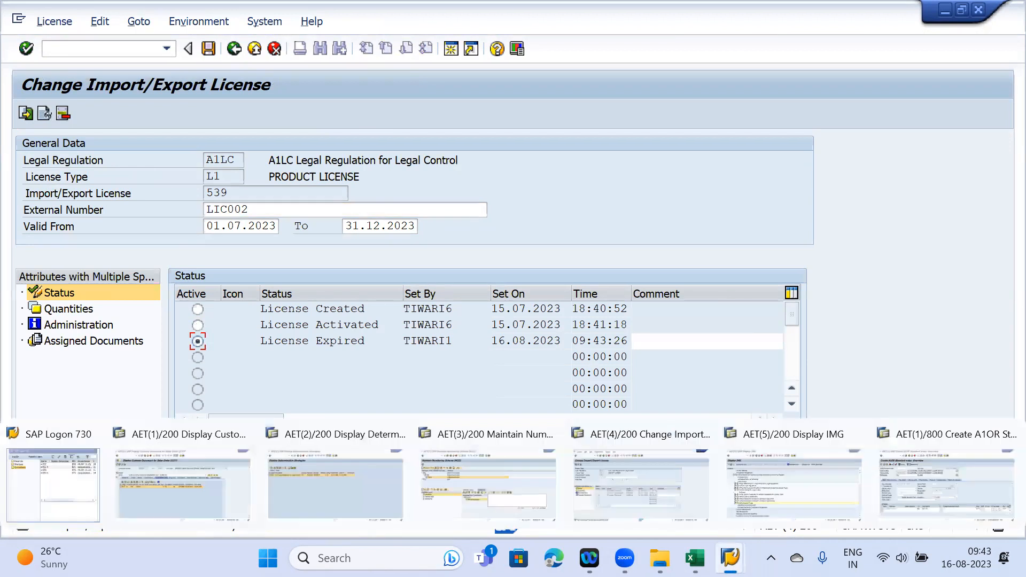
pyautogui.press('F3')
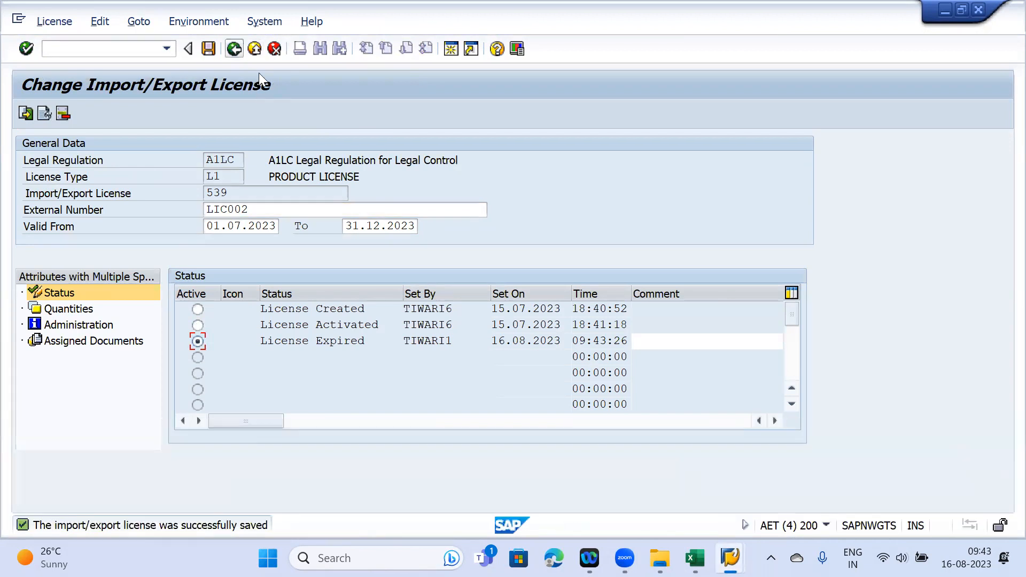
pyautogui.press('F3')
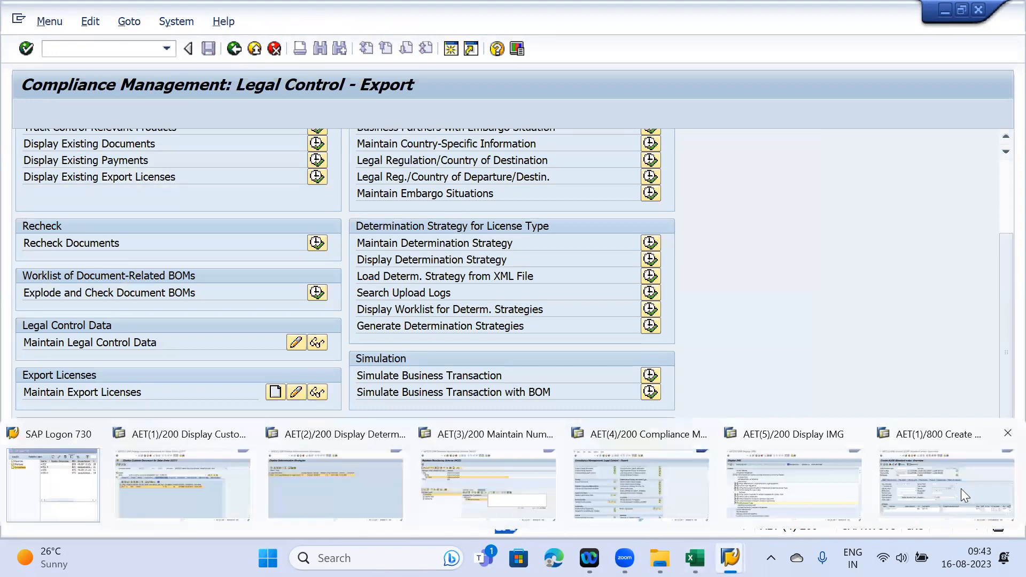
# - Save the A1OR sales order, which comes back Legal Control Blocked (License)
pyautogui.click(946, 483)
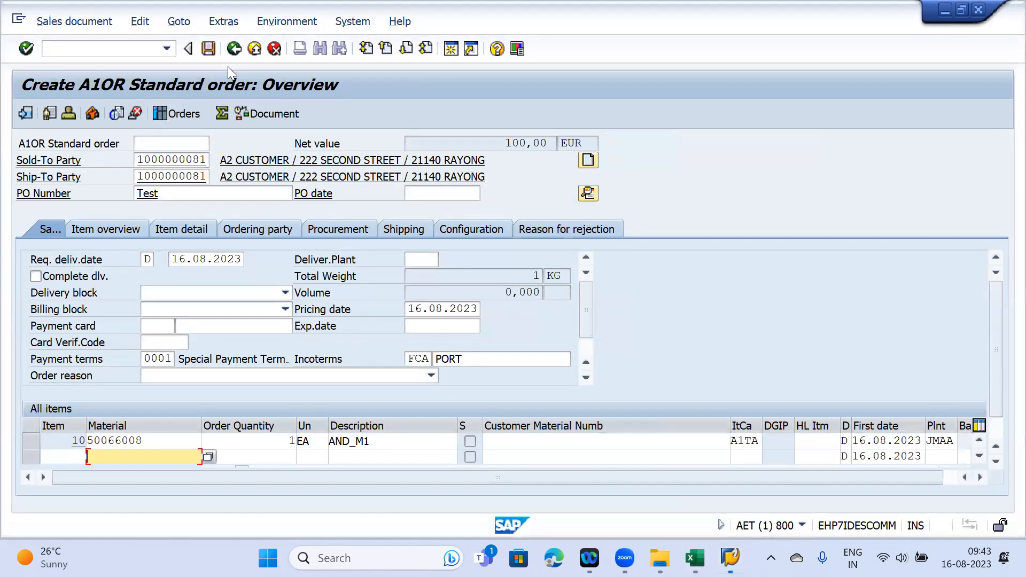
pyautogui.hotkey('ctrl', 's')
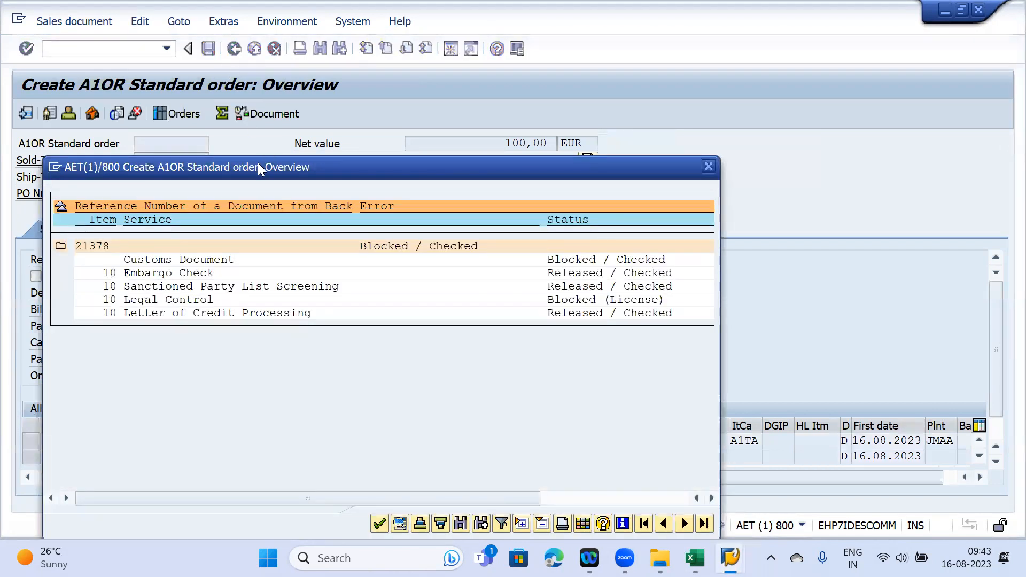
pyautogui.moveTo(257, 162); pyautogui.dragTo(407, 149)
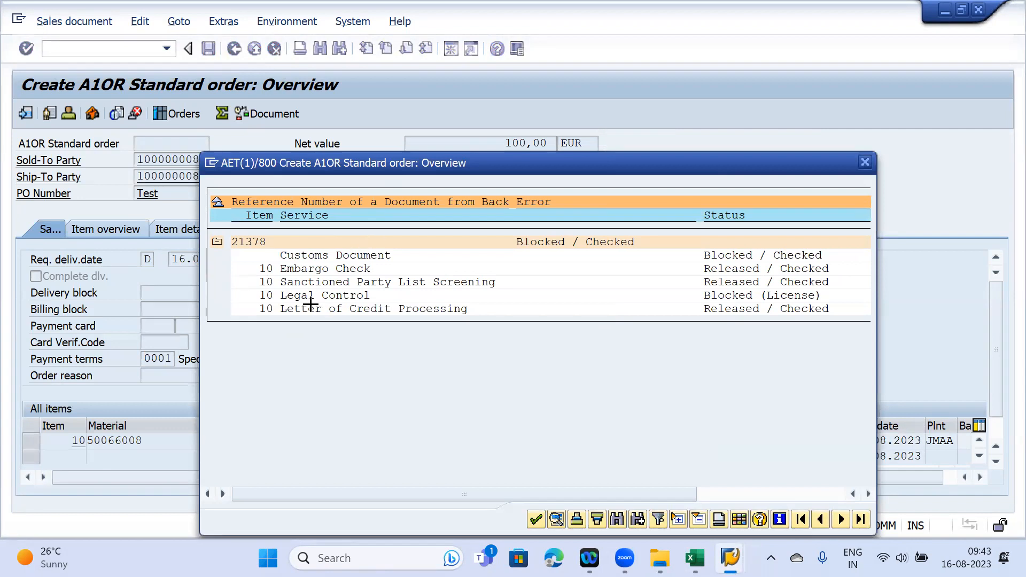
# - Copy the new document number and close the compliance status popup
pyautogui.moveTo(228, 238); pyautogui.dragTo(268, 243)
pyautogui.hotkey('ctrl', 'c')
pyautogui.click(536, 519)
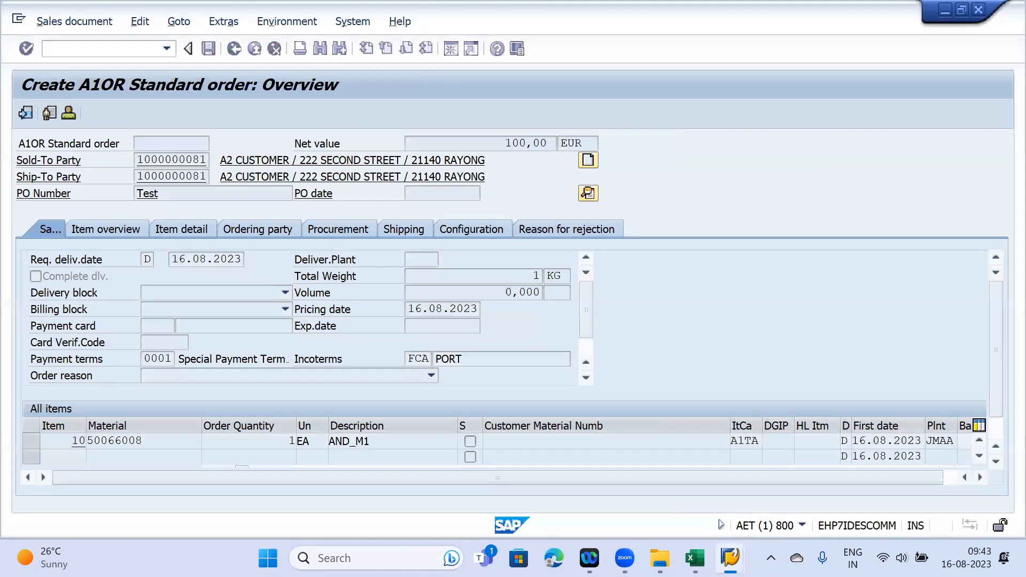
pyautogui.moveTo(730, 558)
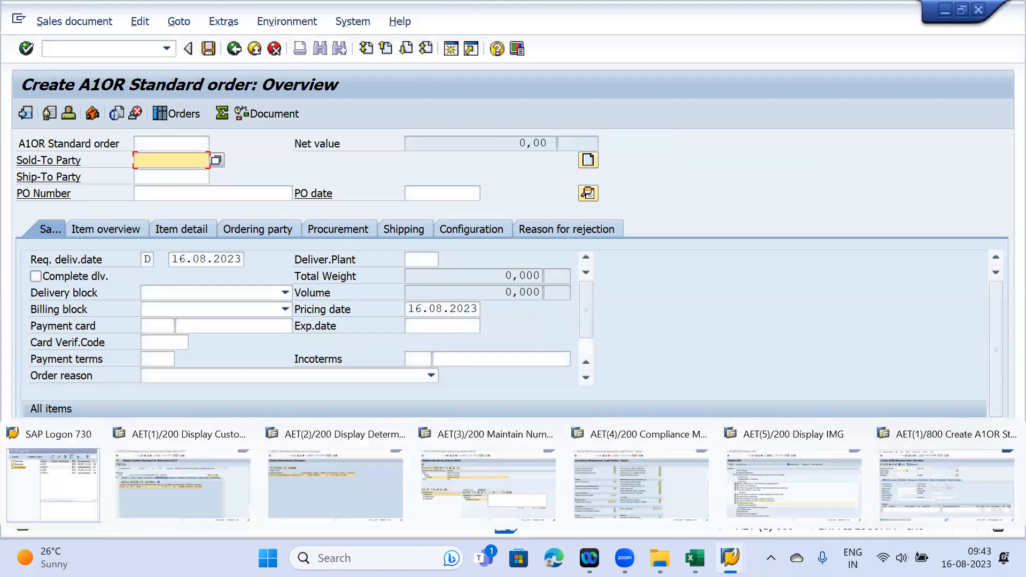
pyautogui.click(646, 480)
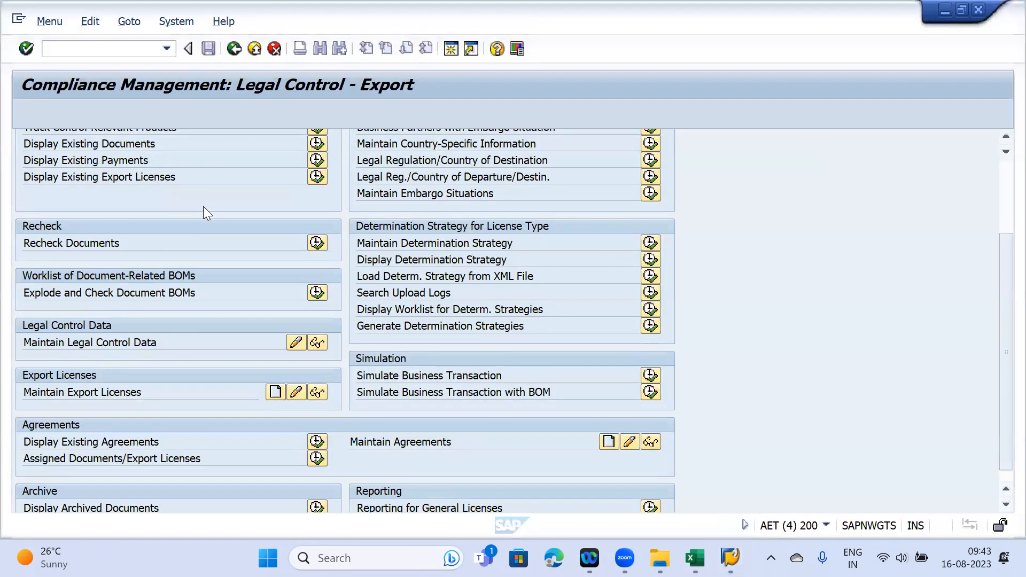
# - Search Display Blocked Export Documents for reference number 21378
pyautogui.moveTo(1000, 311); pyautogui.dragTo(1000, 250)
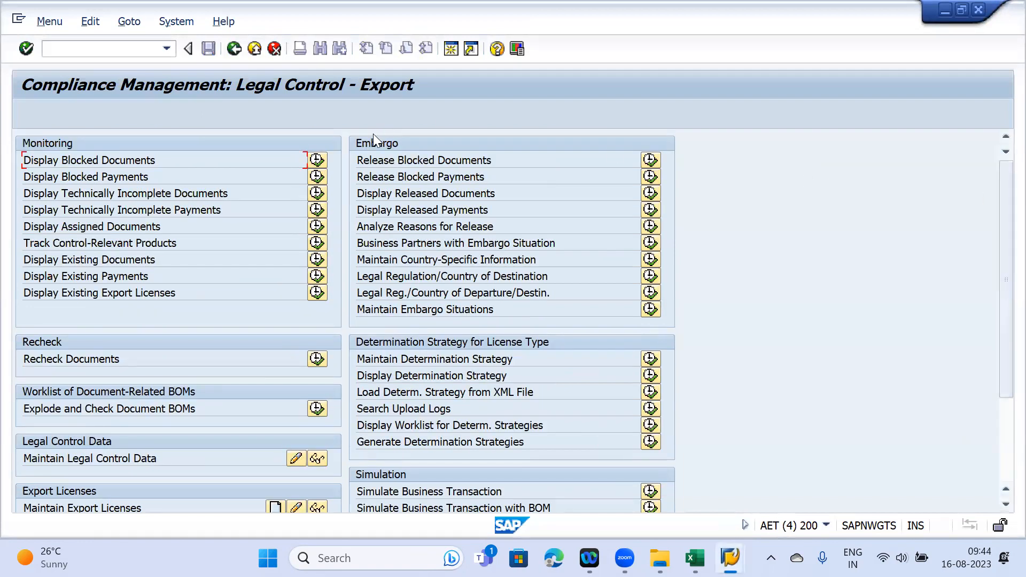
pyautogui.click(317, 161)
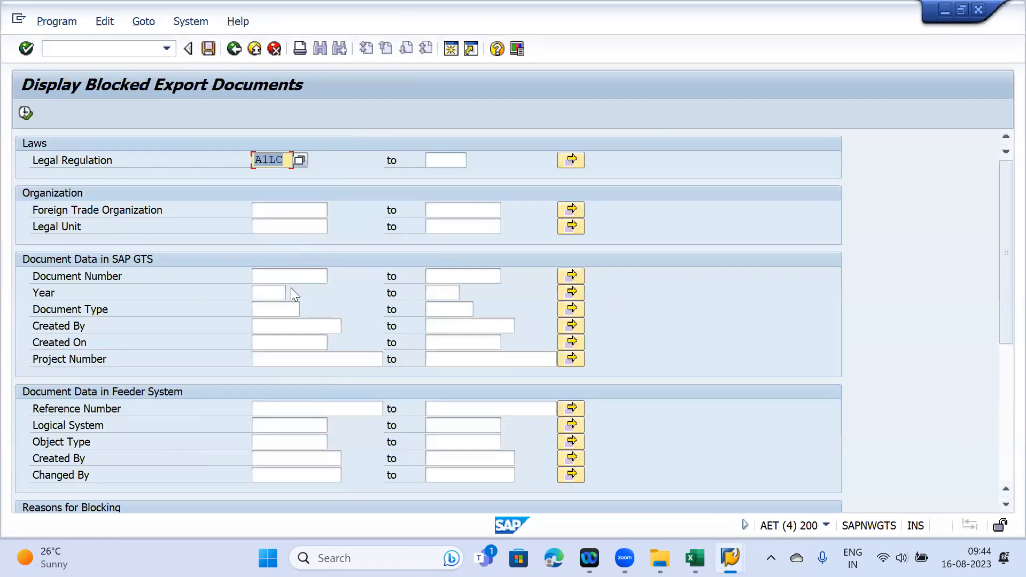
pyautogui.click(273, 407)
pyautogui.write('21378')
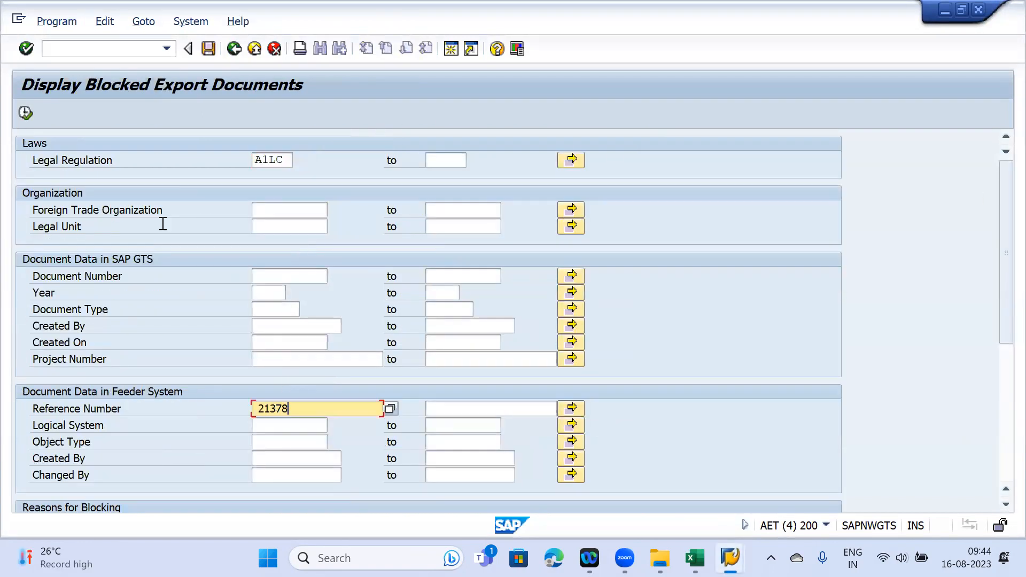
pyautogui.click(25, 113)
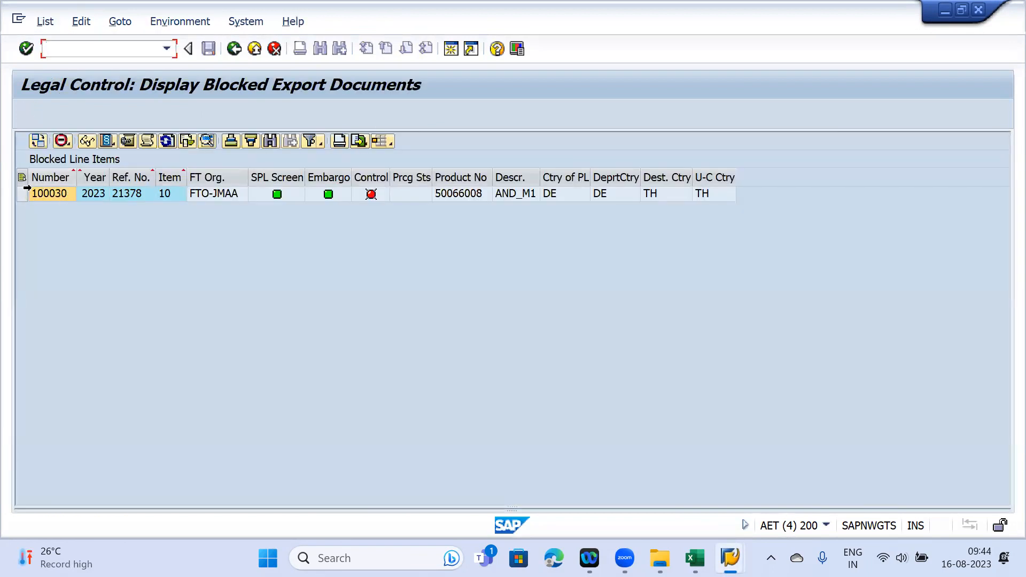
# - Open the check log for item 100030 and expand A1LC down to the TH licence types
pyautogui.click(22, 193)
pyautogui.click(145, 140)
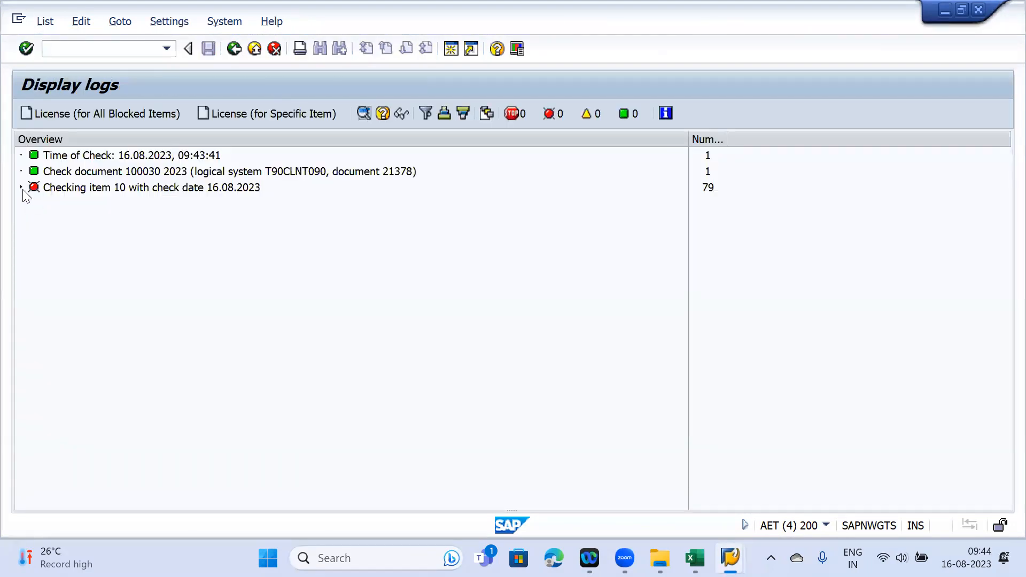
pyautogui.click(20, 187)
pyautogui.click(31, 235)
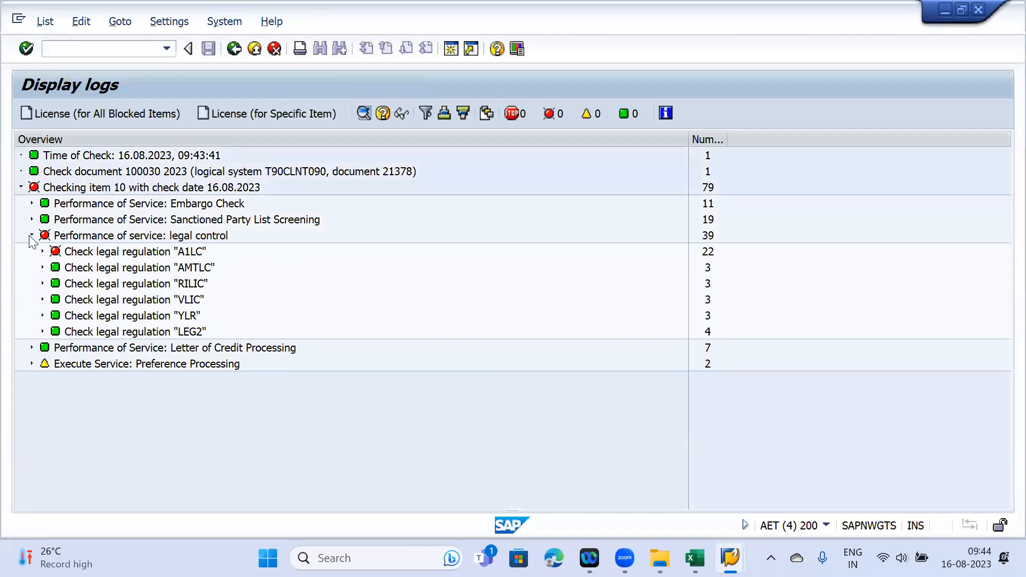
pyautogui.click(43, 252)
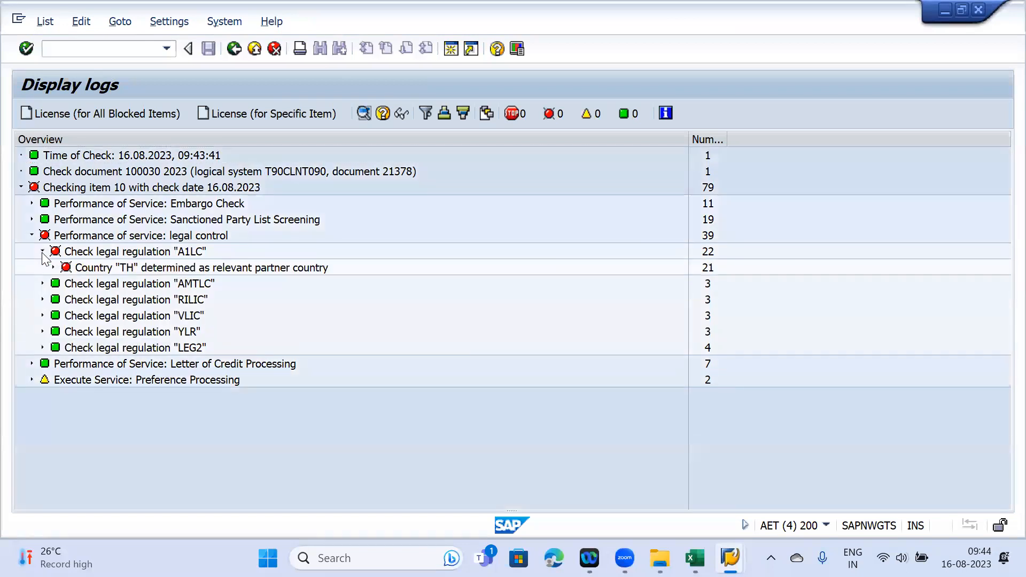
pyautogui.click(53, 267)
pyautogui.click(63, 300)
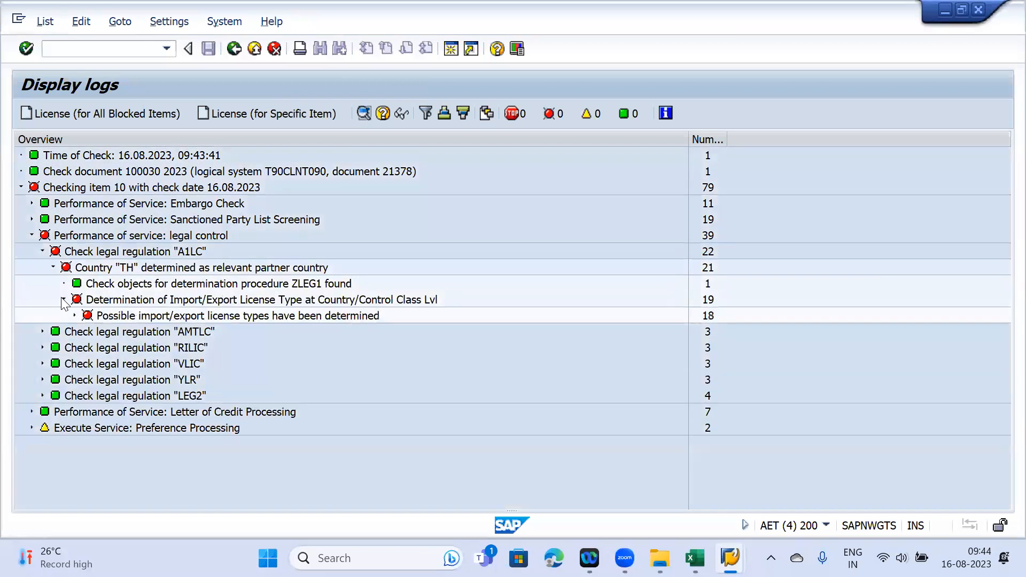
pyautogui.click(74, 316)
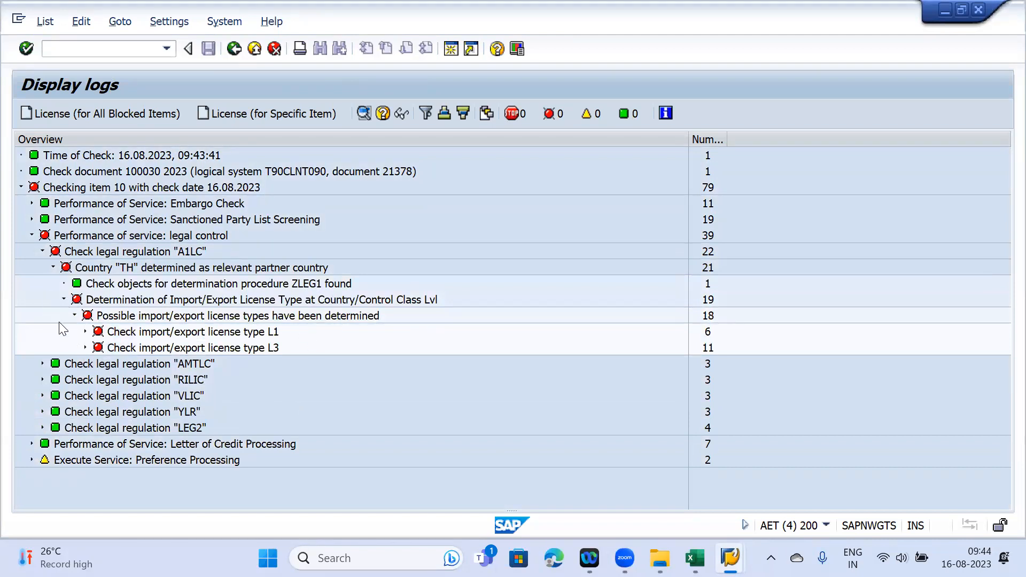
# - Copy control number 50065575 and list its A1LC rules without the L3 licence type filter
pyautogui.moveTo(694, 558)
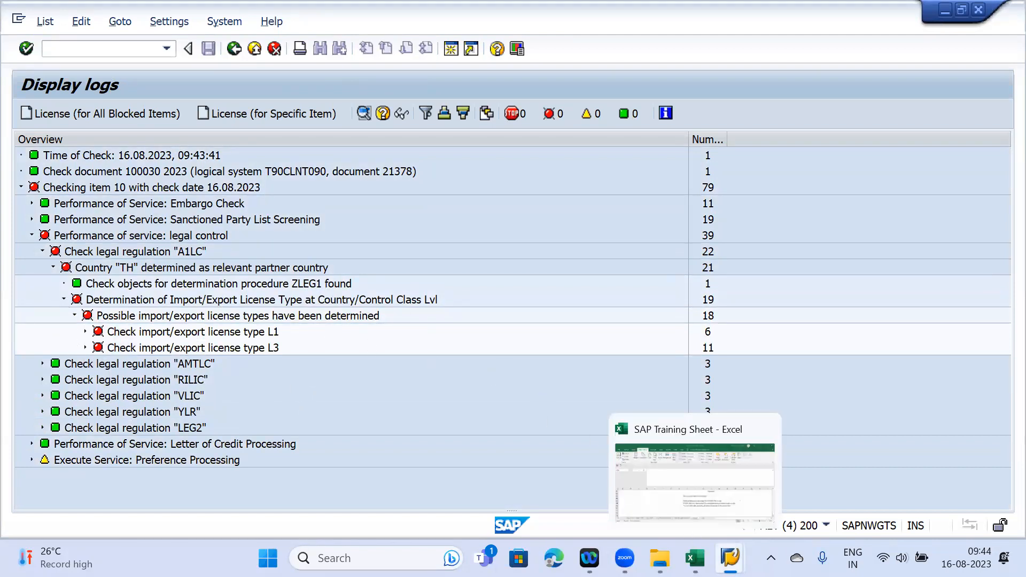
pyautogui.moveTo(730, 557)
pyautogui.click(341, 447)
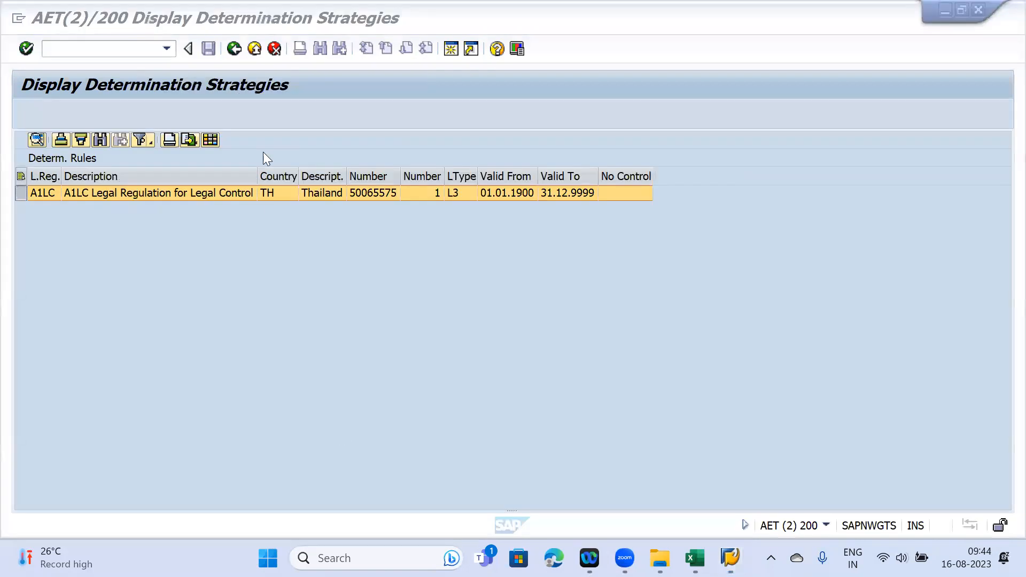
pyautogui.click(367, 196)
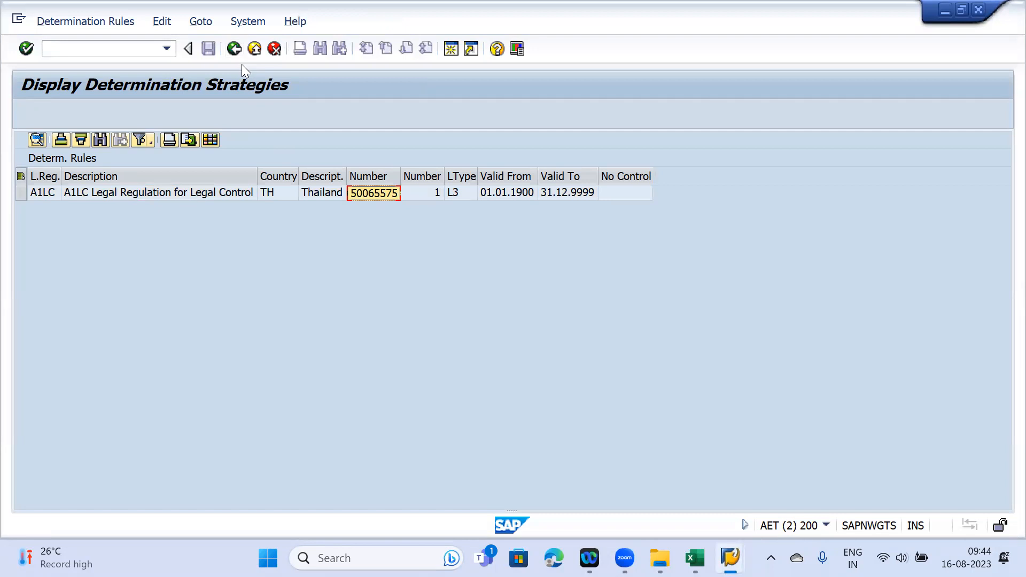
pyautogui.press('F3')
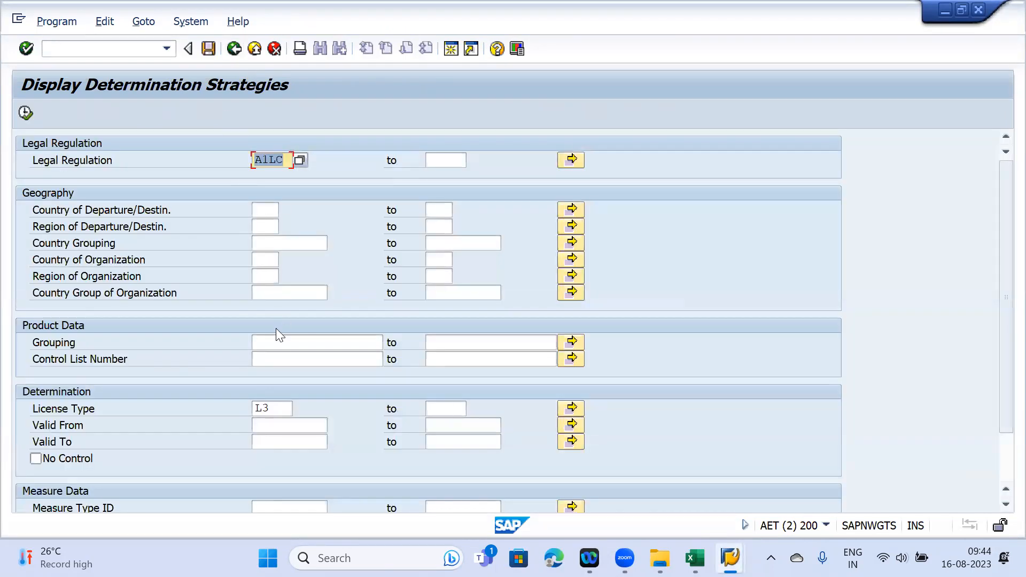
pyautogui.click(272, 405)
pyautogui.press('BackSpace')
pyautogui.press('BackSpace')
pyautogui.press('Escape')
pyautogui.click(285, 362)
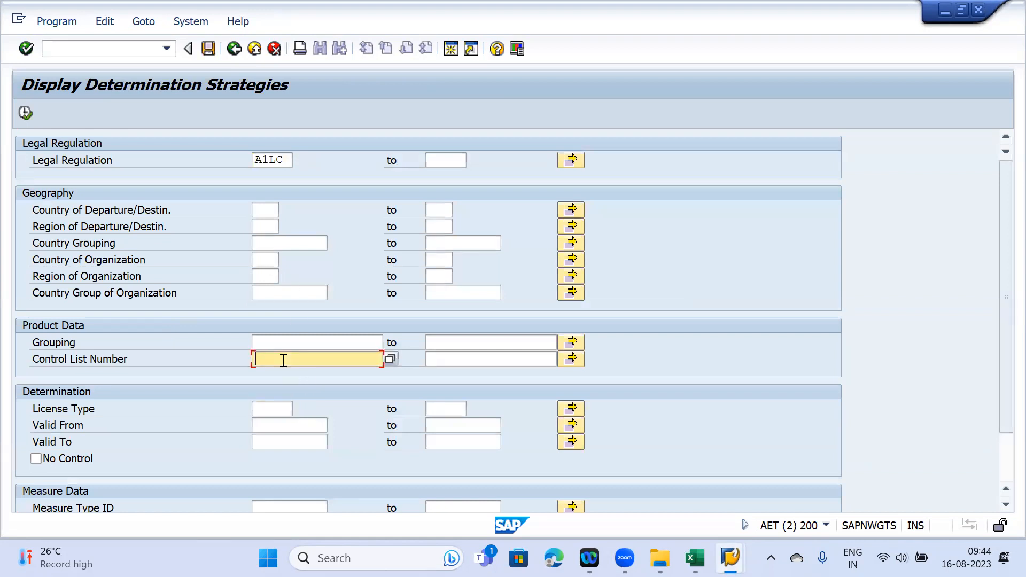
pyautogui.hotkey('ctrl', 'v')
pyautogui.click(25, 113)
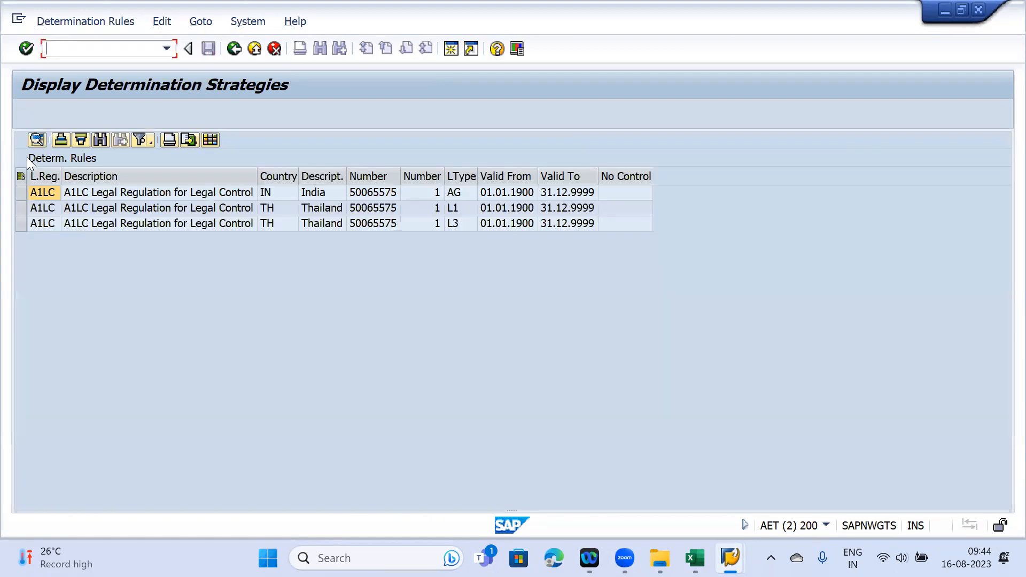
# - Restrict the rules to country TH and confirm they determine licence types L1 and L3
pyautogui.press('F3')
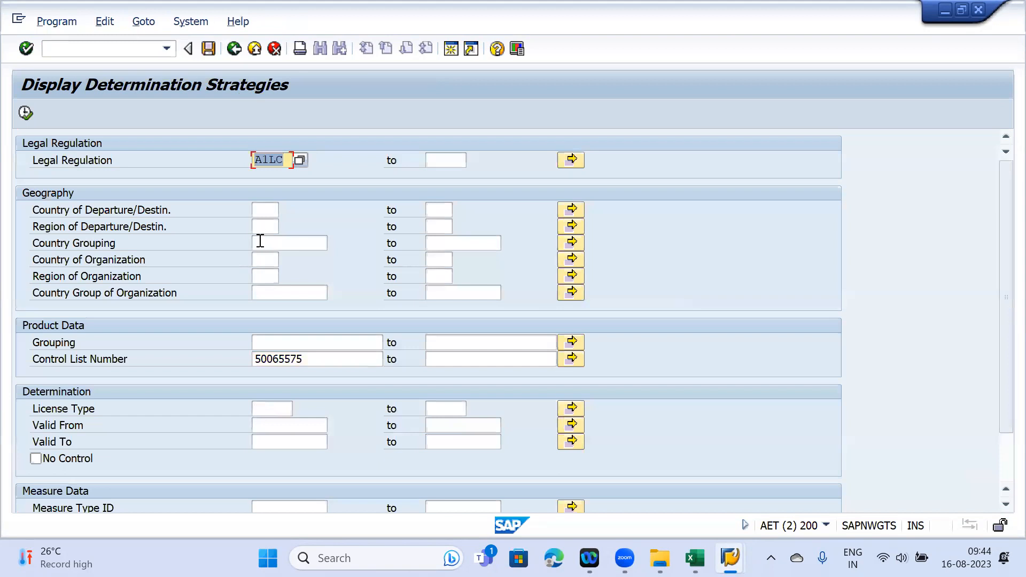
pyautogui.click(264, 227)
pyautogui.click(265, 211)
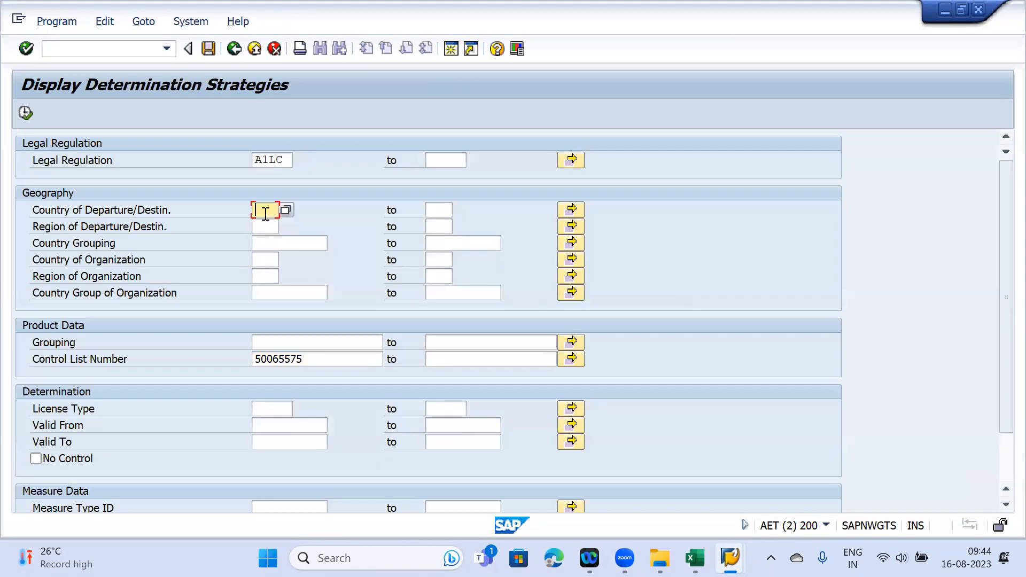
pyautogui.click(28, 110)
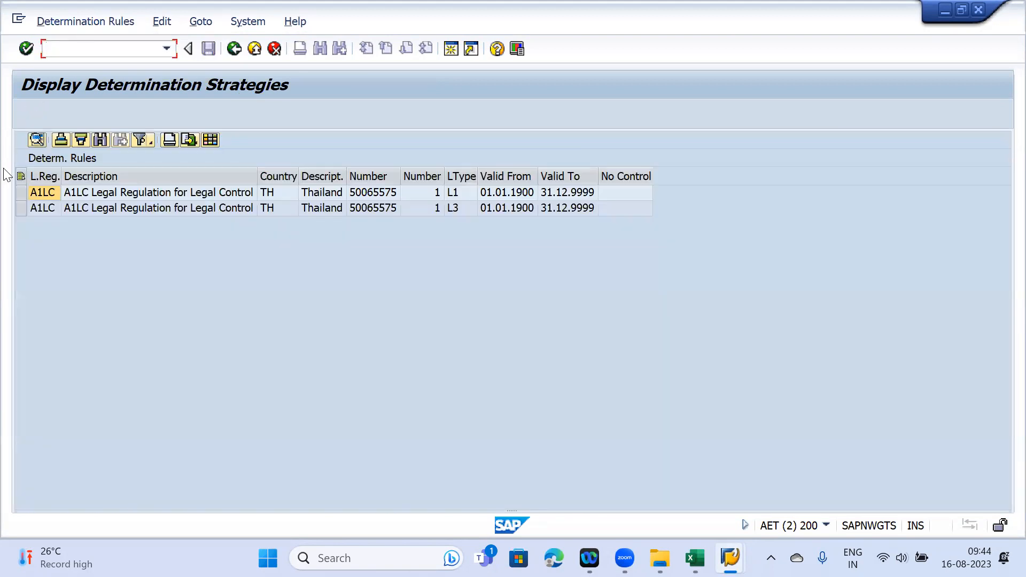
pyautogui.click(20, 176)
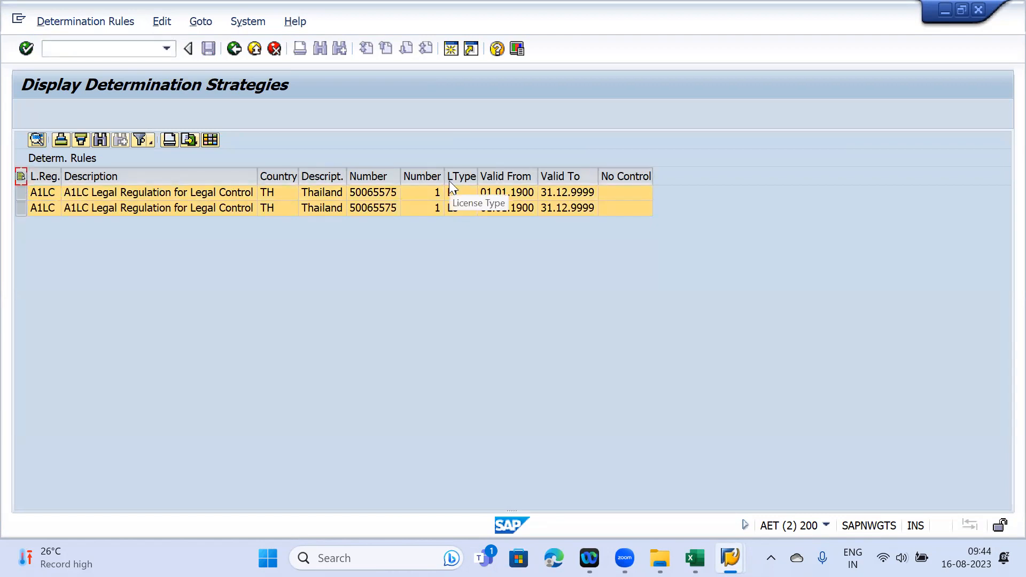
pyautogui.click(456, 192)
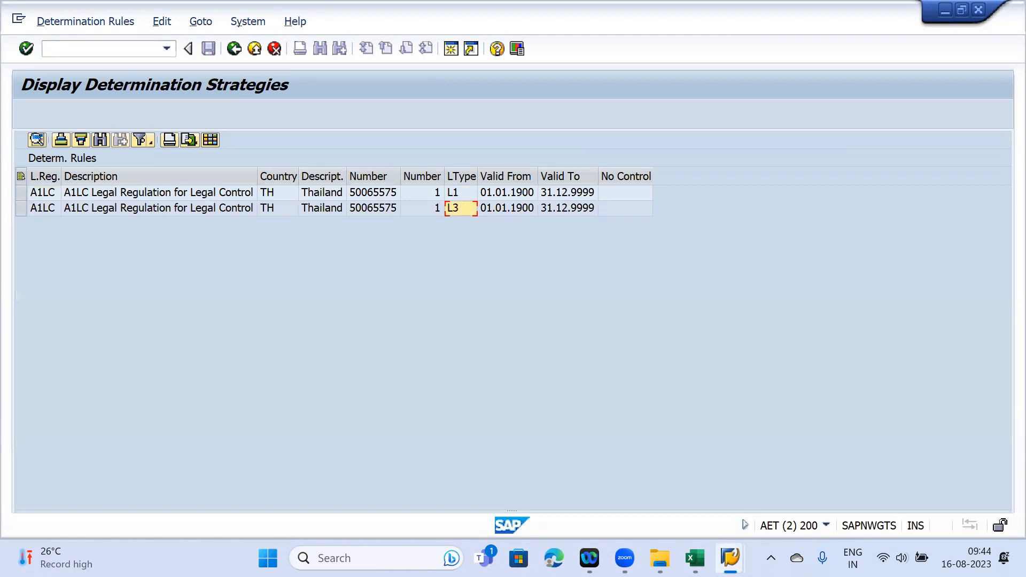
pyautogui.moveTo(736, 547)
pyautogui.click(681, 521)
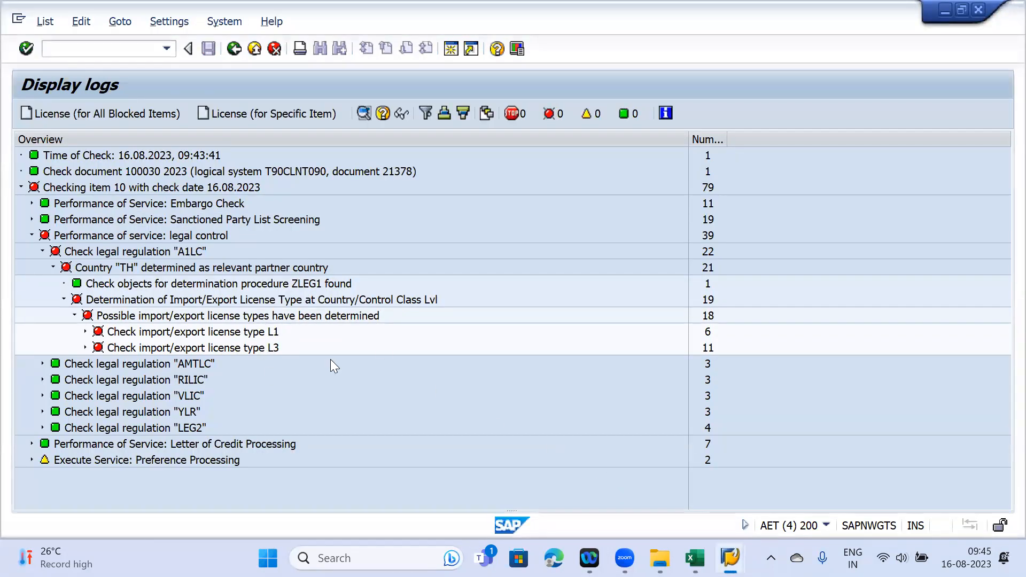
# - Glance at the Excel notes, then expand the L1 check showing no licence found
pyautogui.click(694, 557)
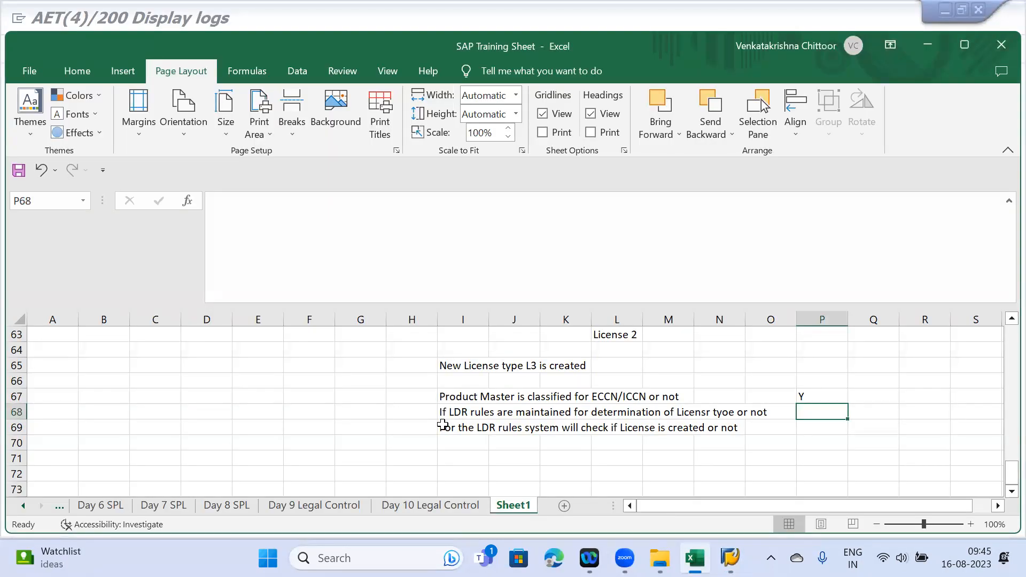
pyautogui.click(730, 557)
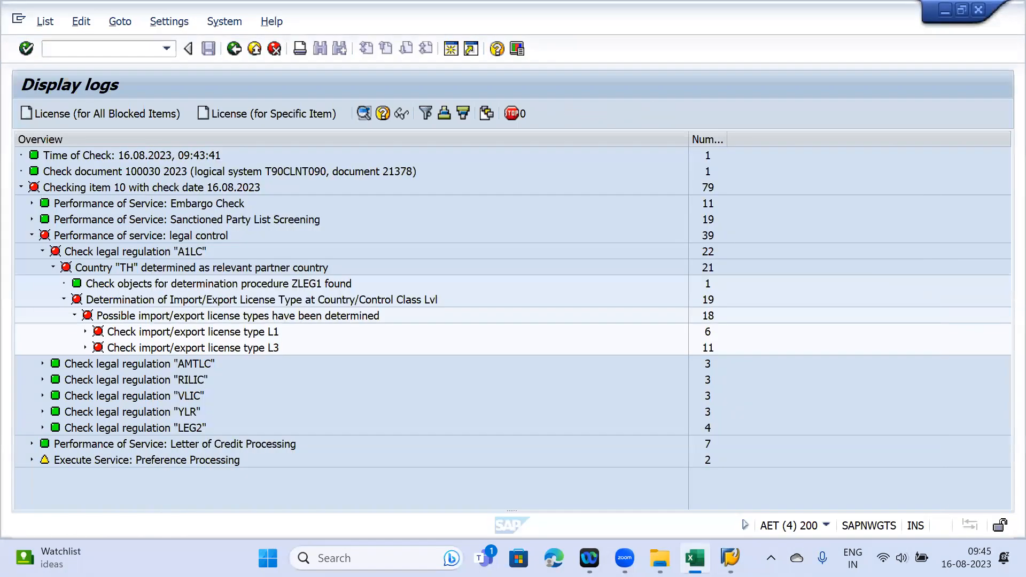
pyautogui.moveTo(730, 557)
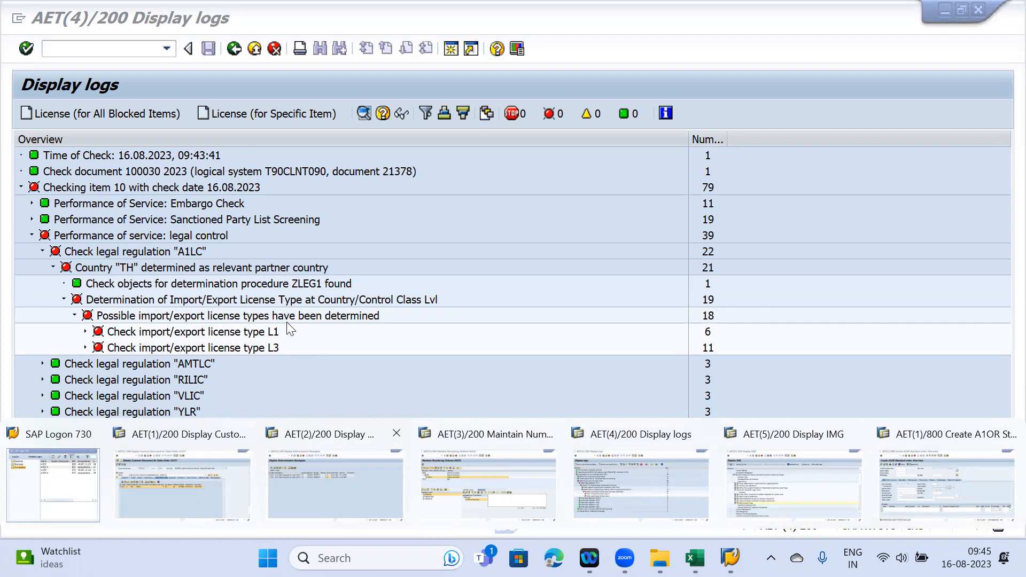
pyautogui.click(85, 331)
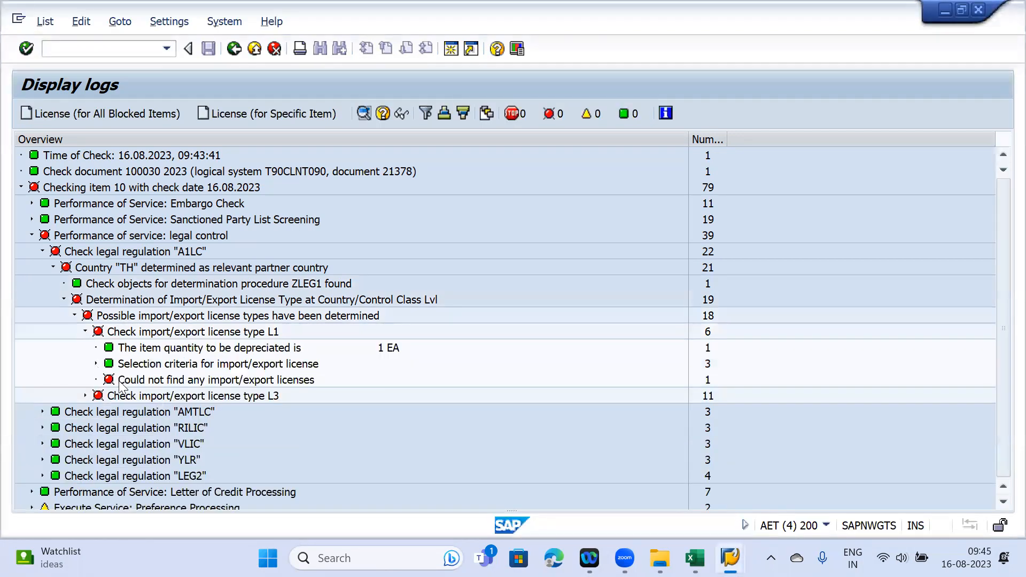
# - Review L3's selection criteria: organizational unit, product, control classification and partner
pyautogui.click(85, 395)
pyautogui.scroll(-1, 91, 401)
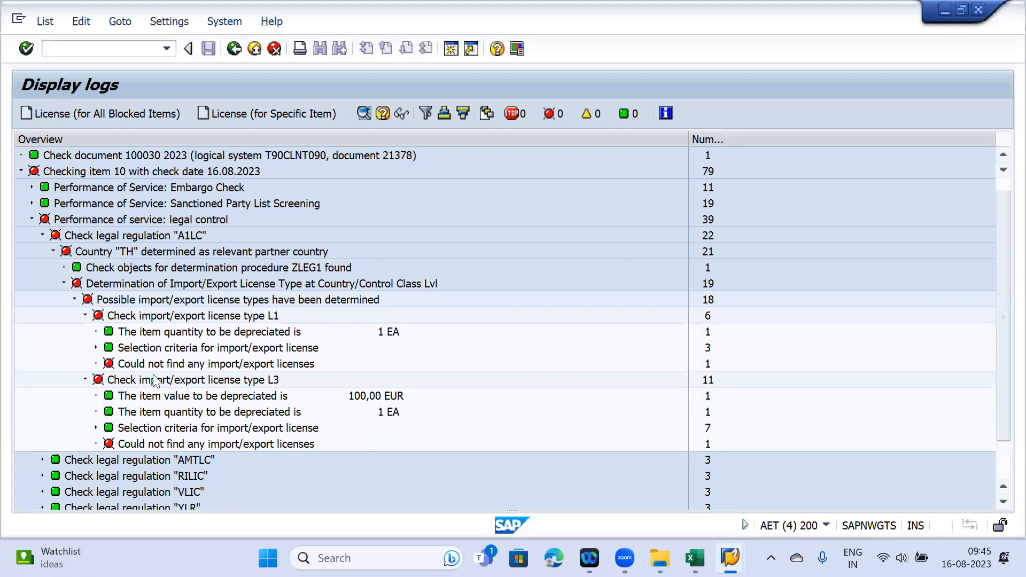
pyautogui.click(96, 347)
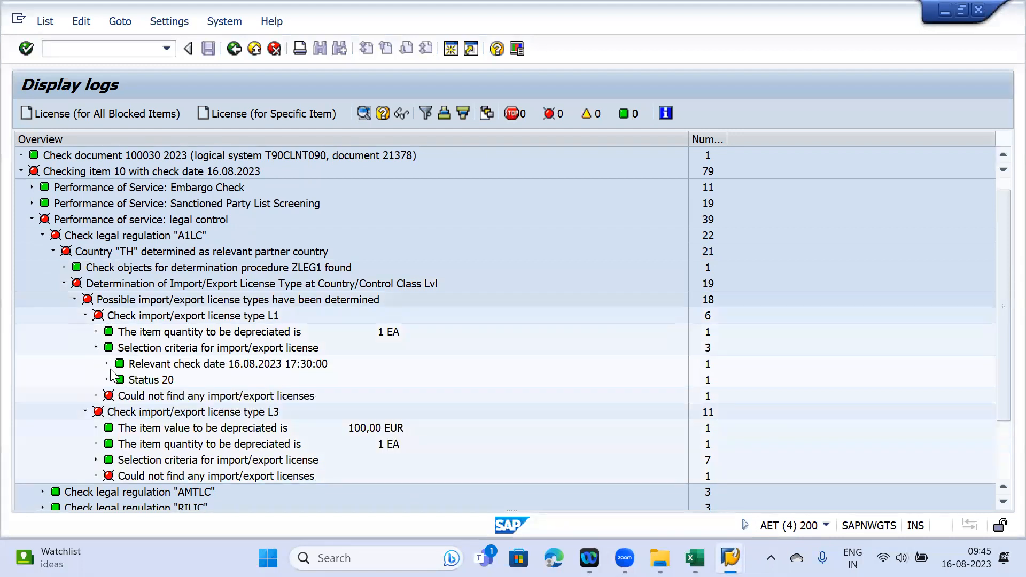
pyautogui.click(95, 348)
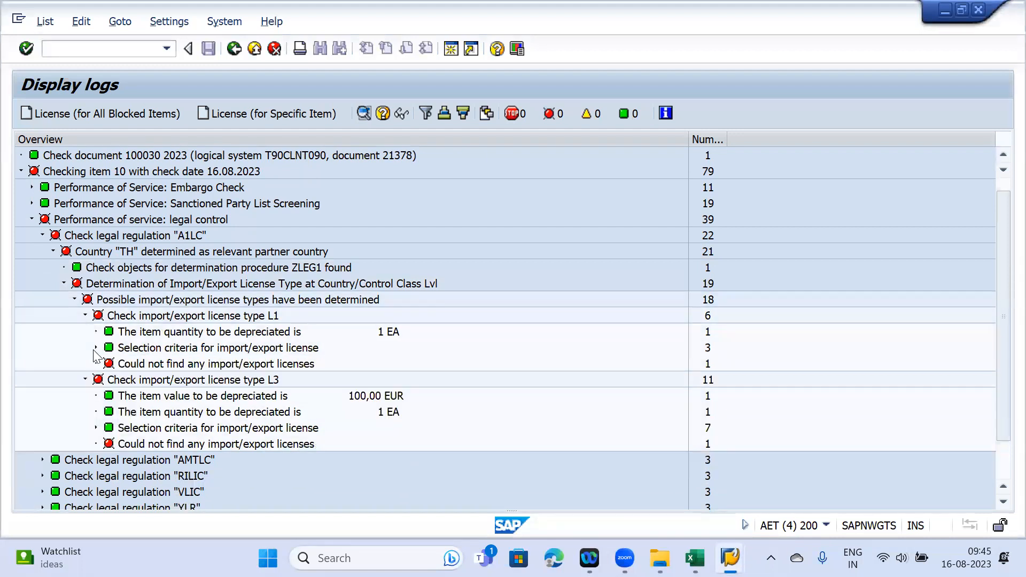
pyautogui.click(95, 427)
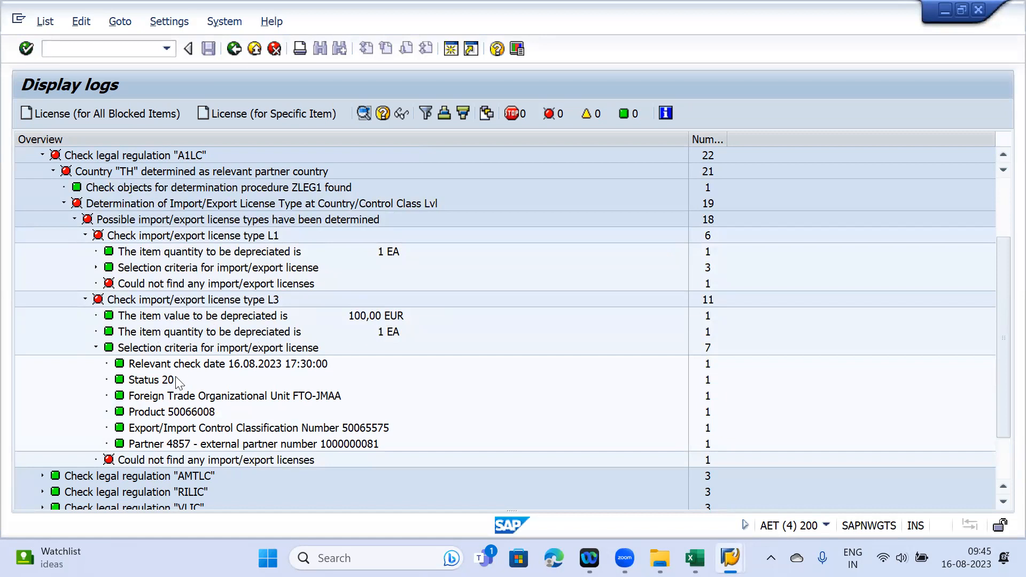
pyautogui.click(178, 400)
pyautogui.click(175, 418)
pyautogui.click(176, 431)
pyautogui.click(178, 446)
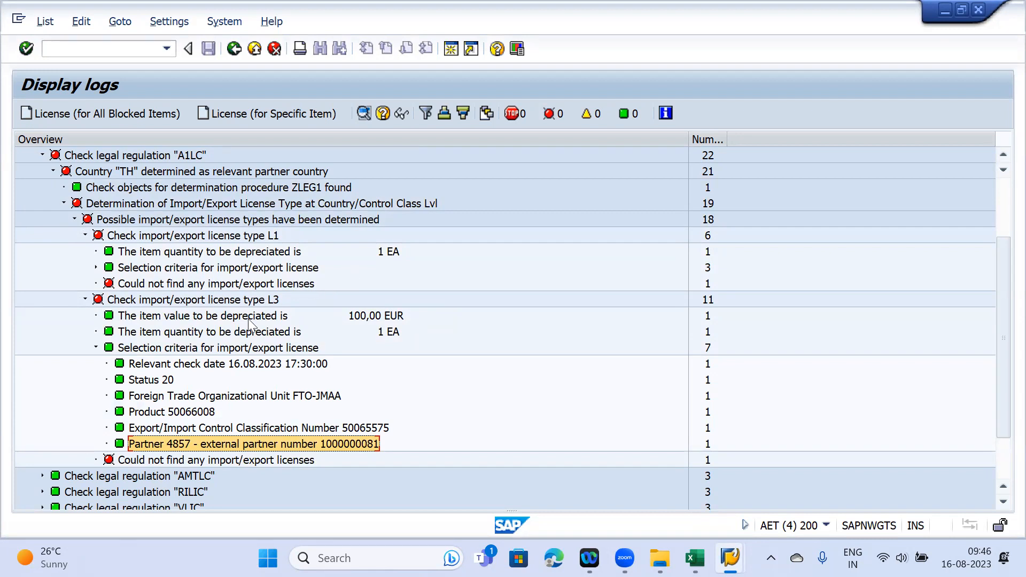
pyautogui.click(215, 348)
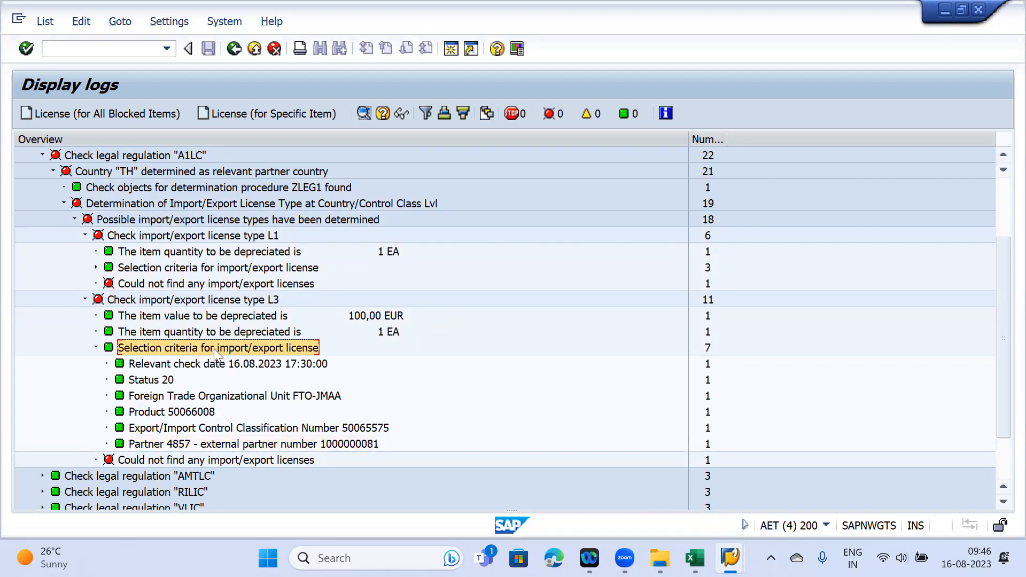
# - Select the L3 licence type check and create a licence for this specific item
pyautogui.click(86, 236)
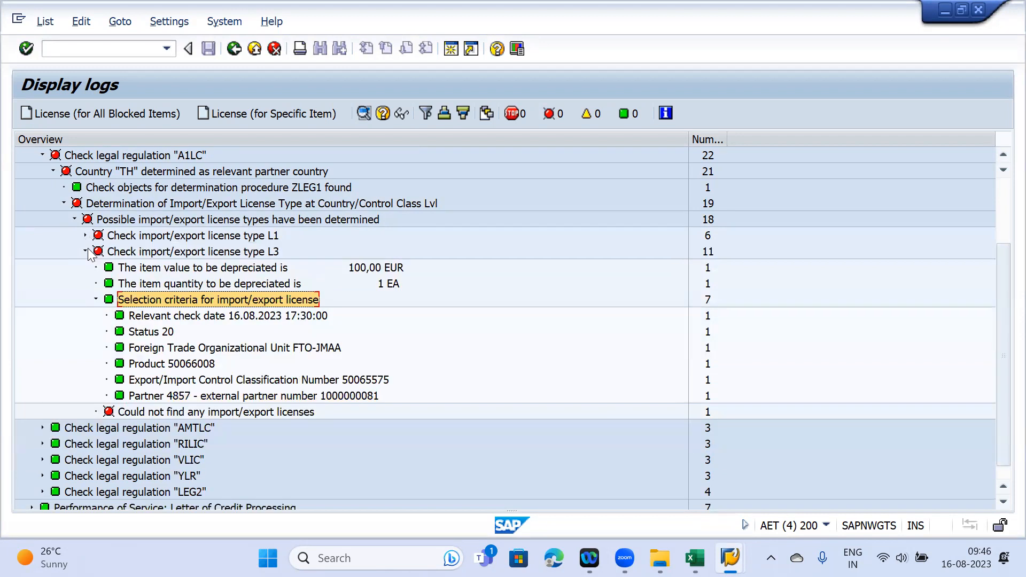
pyautogui.click(145, 252)
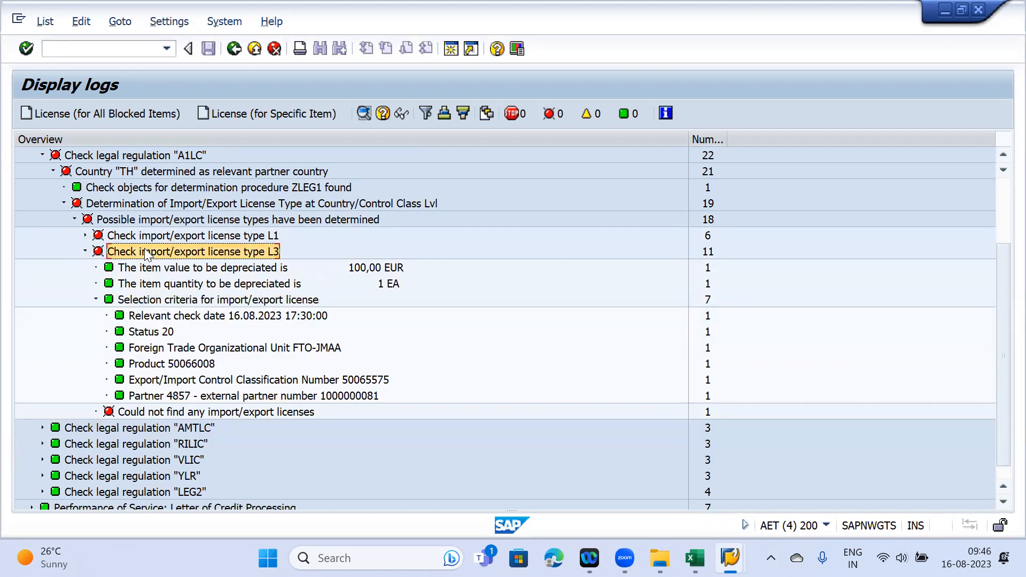
pyautogui.click(253, 112)
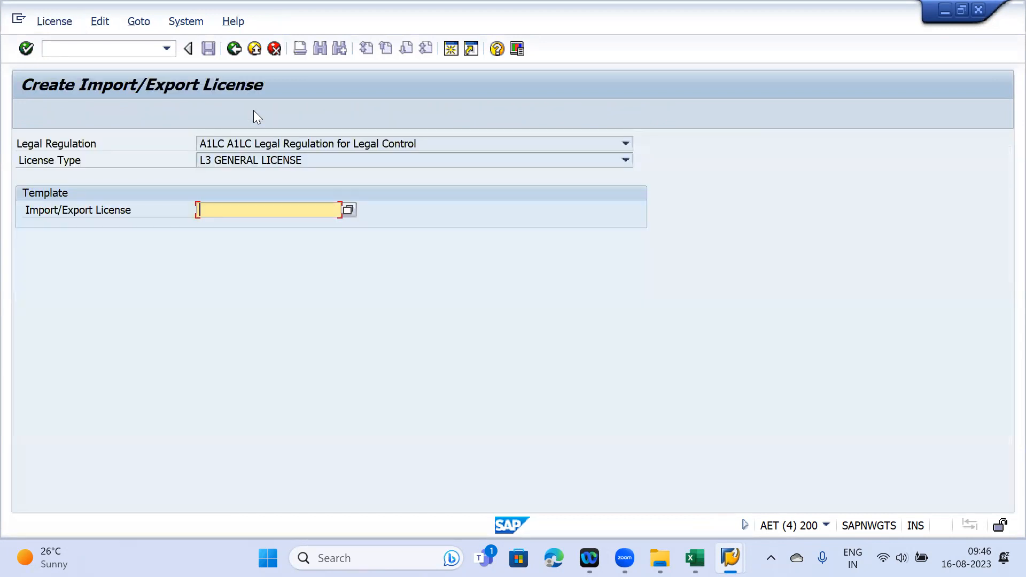
# - Discard the unsaved licence 592 and return to the check log with L3 selection criteria
pyautogui.press('Return')
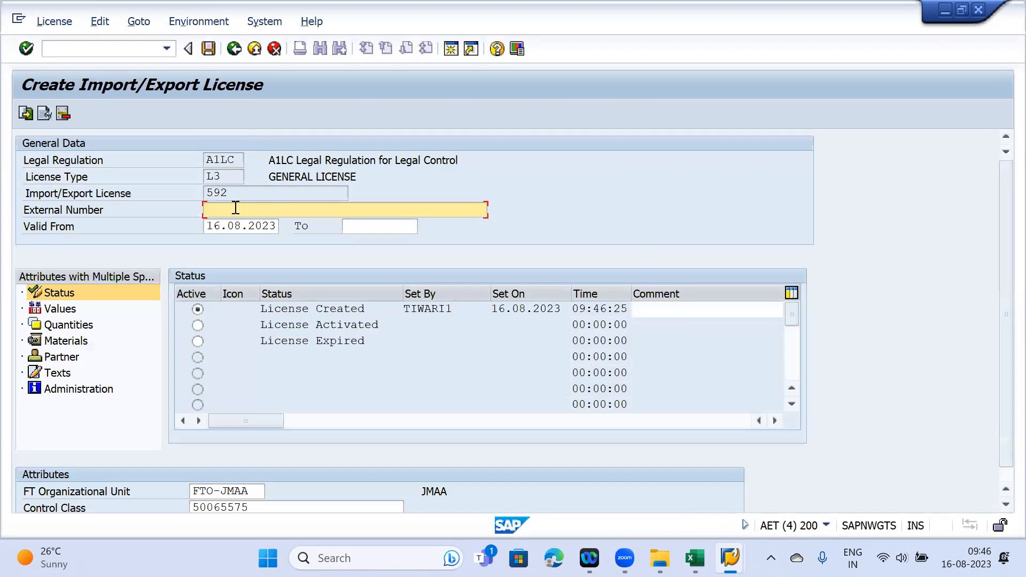
pyautogui.click(234, 193)
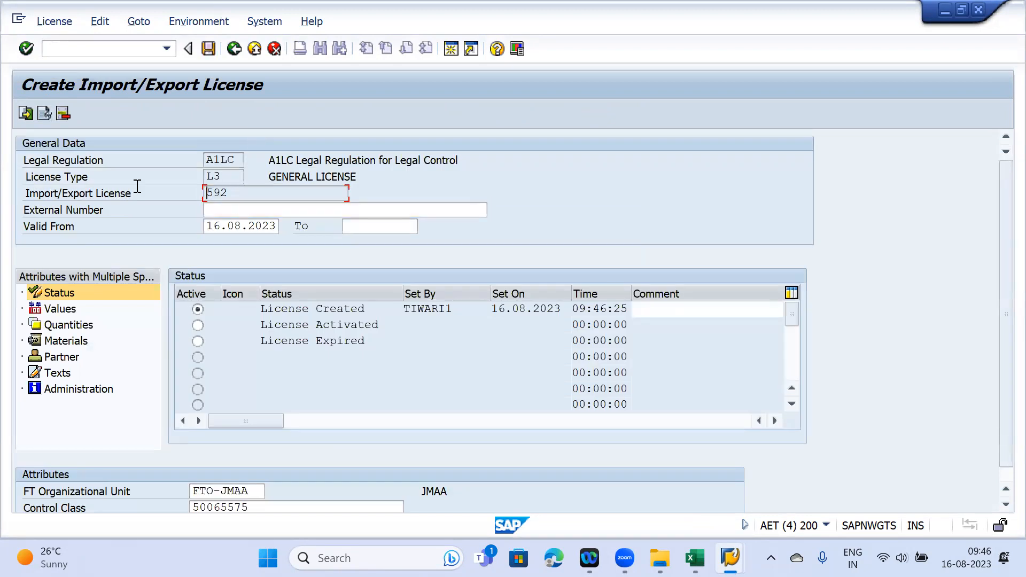
pyautogui.click(273, 52)
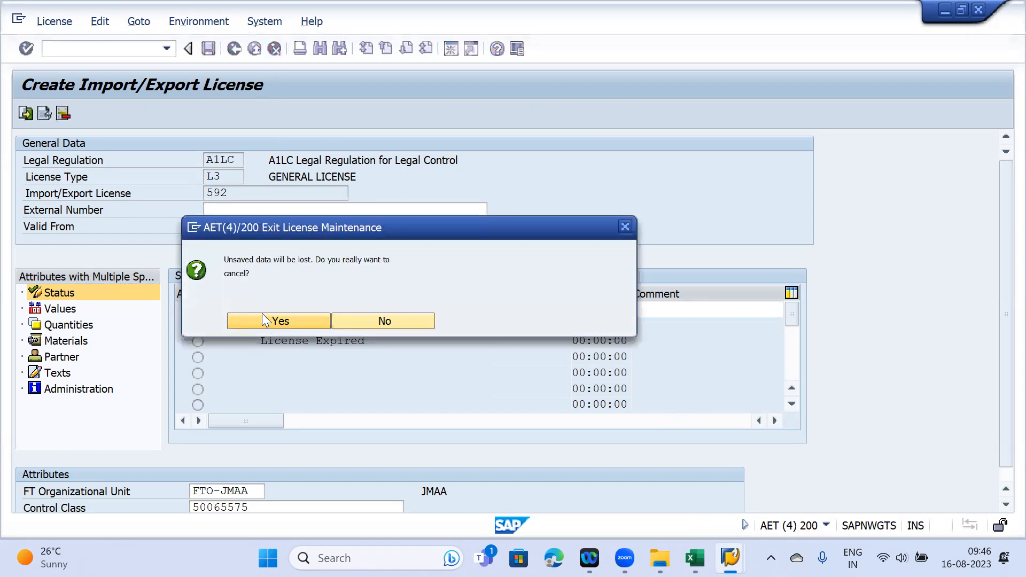
pyautogui.click(269, 321)
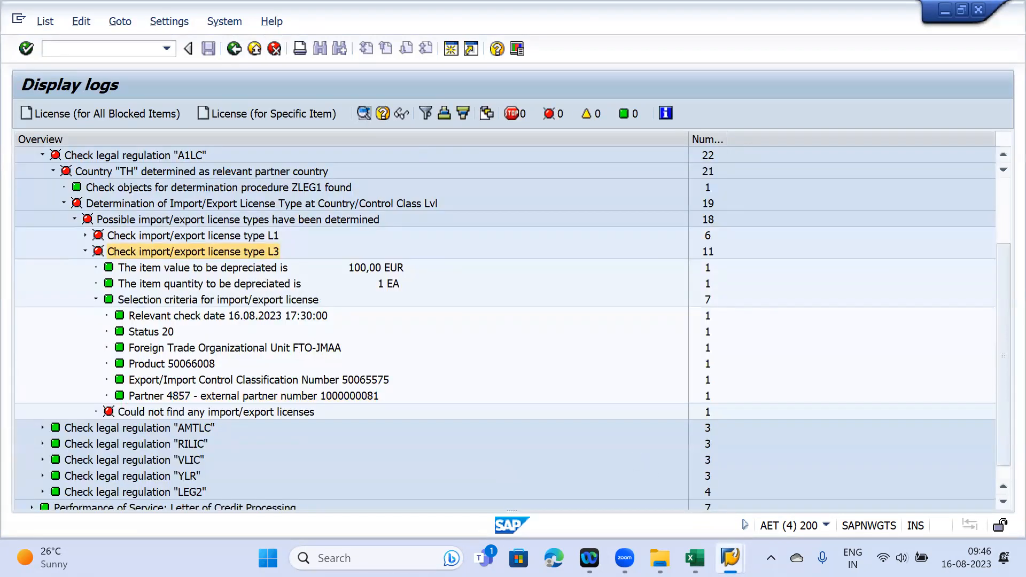
pyautogui.moveTo(730, 557)
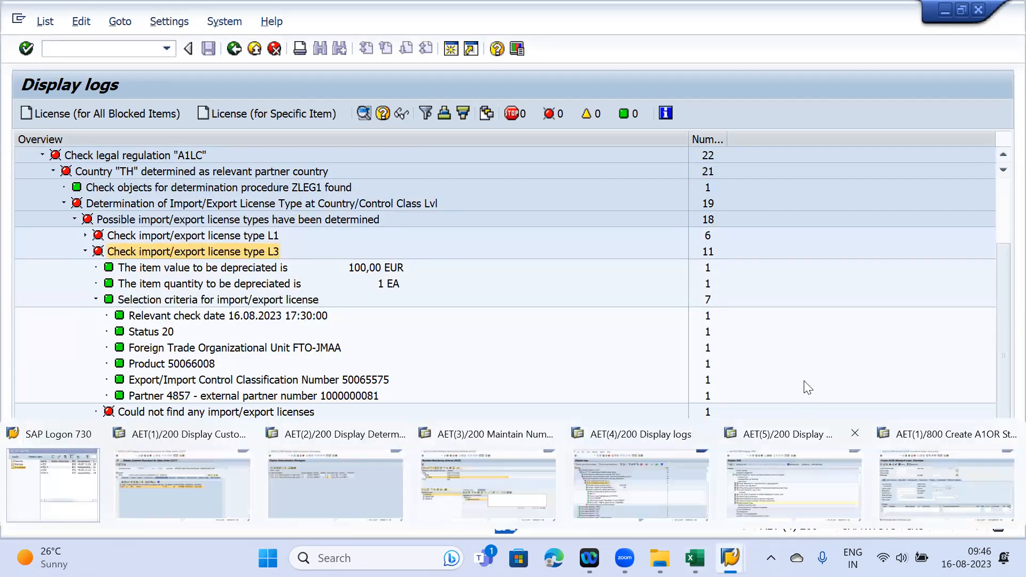
# - Leave numbering scheme 54321, return to the GTS start screen, and create an export licence
pyautogui.click(660, 490)
pyautogui.moveTo(729, 558)
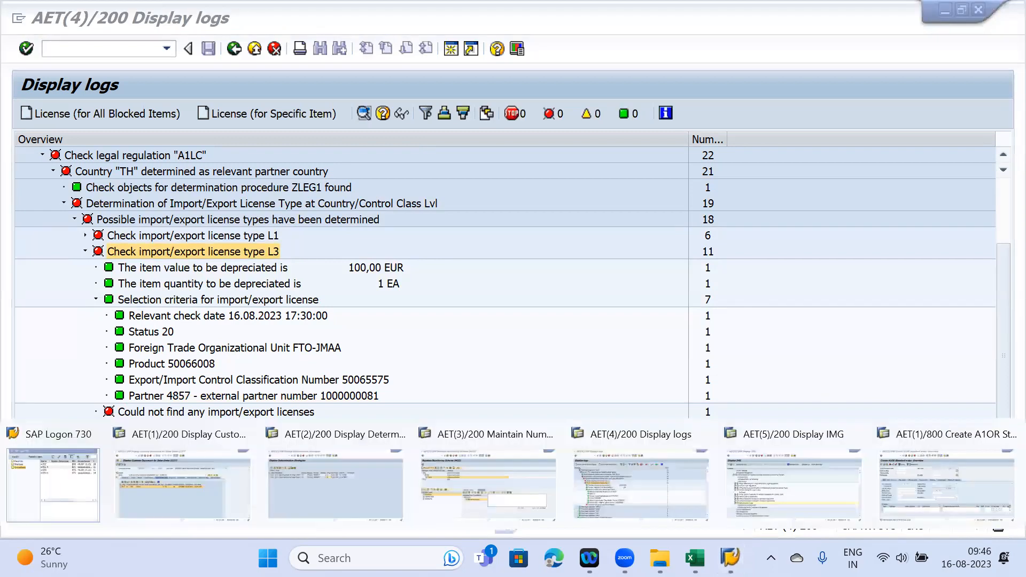
pyautogui.click(489, 459)
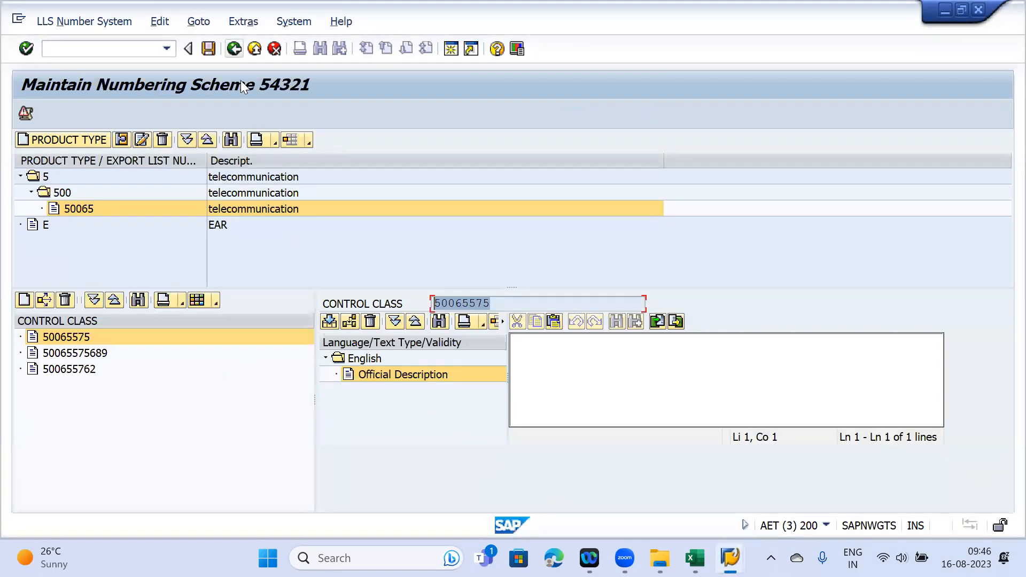
pyautogui.press('F3')
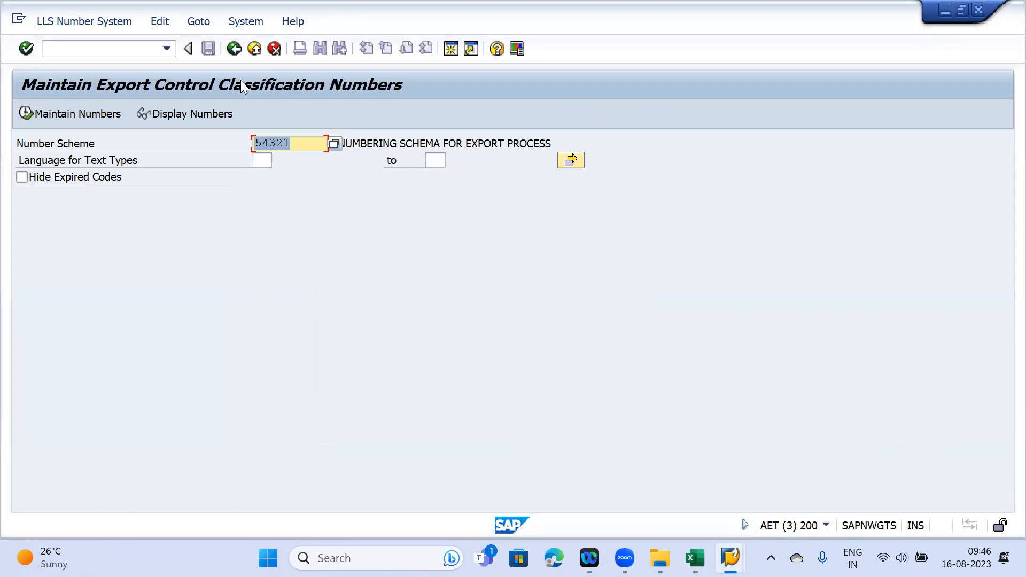
pyautogui.press('F3')
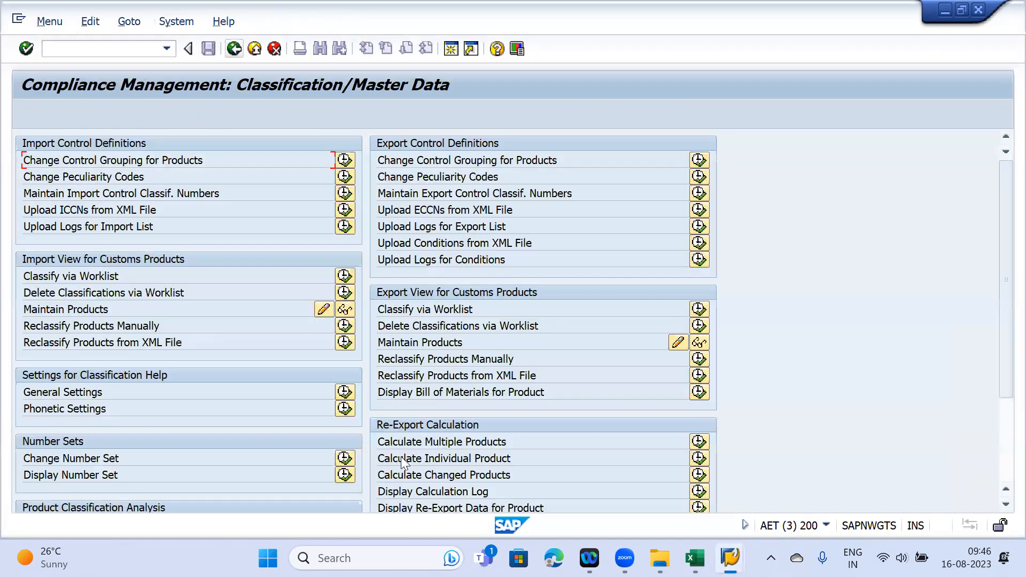
pyautogui.scroll(-2, 255, 295)
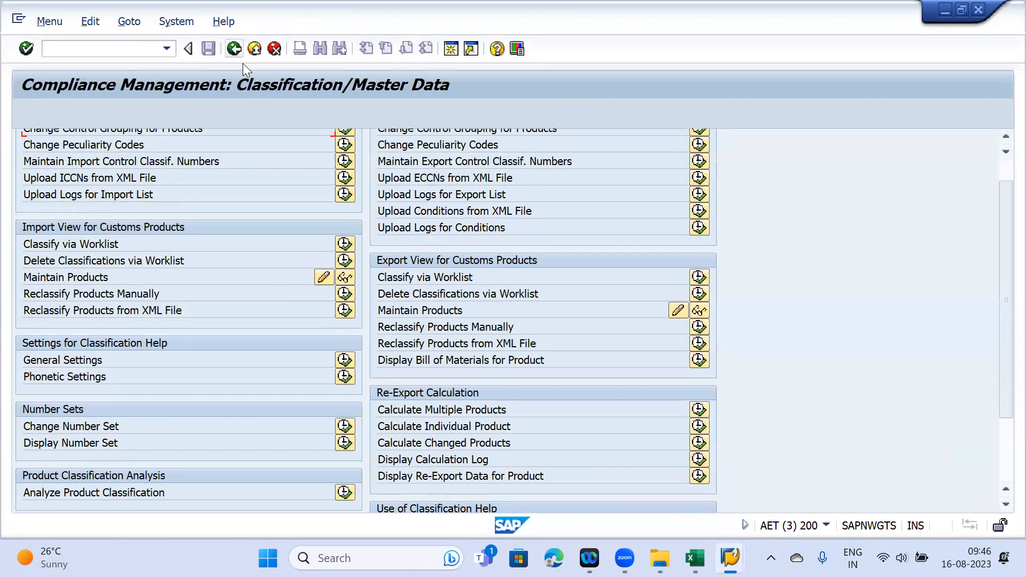
pyautogui.press('F3')
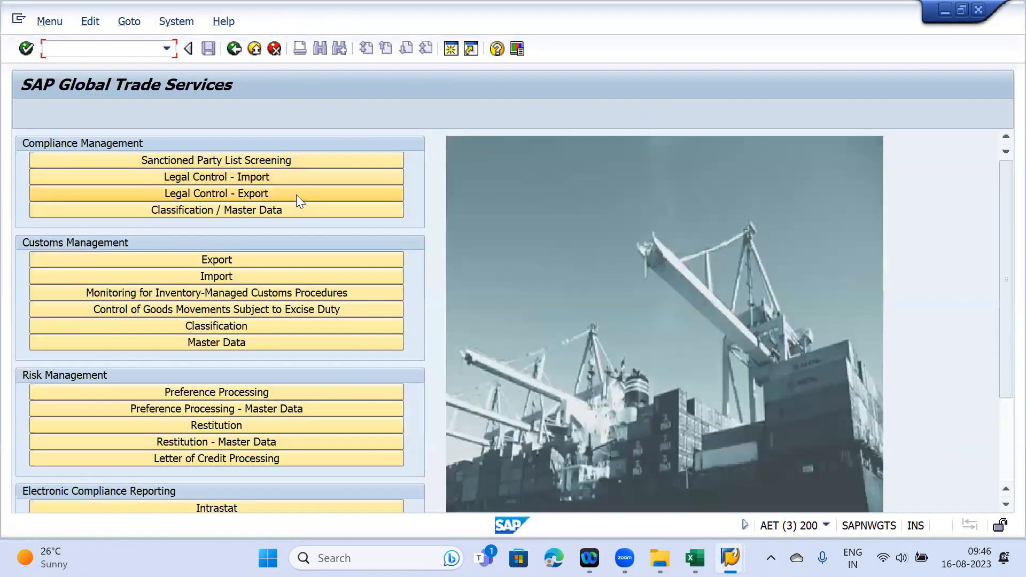
pyautogui.scroll(-4, 229, 340)
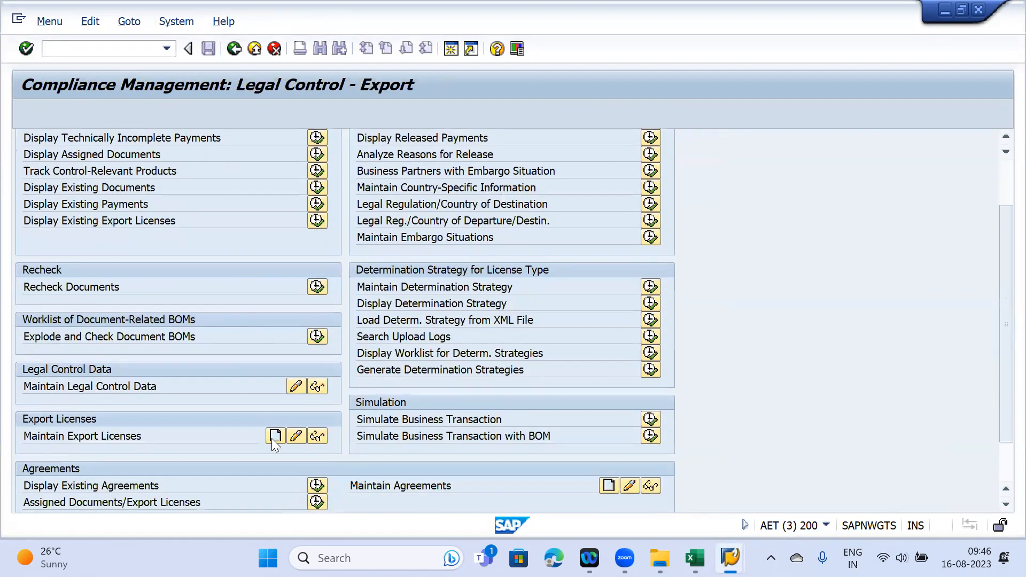
pyautogui.click(274, 436)
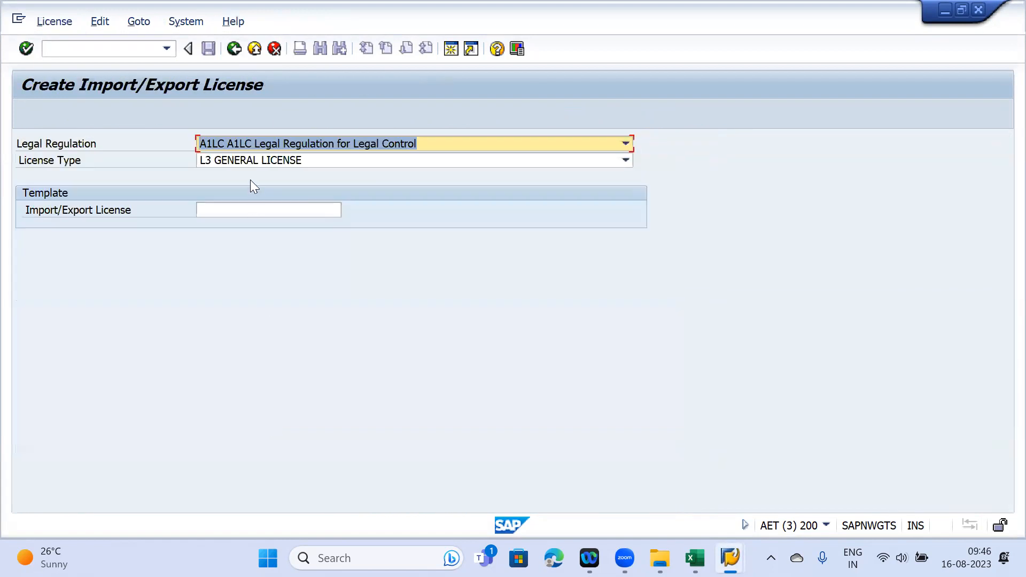
# - Confirm A1LC/L3 to create licence 593 with external number Test 593, then show order 21378
pyautogui.press('Return')
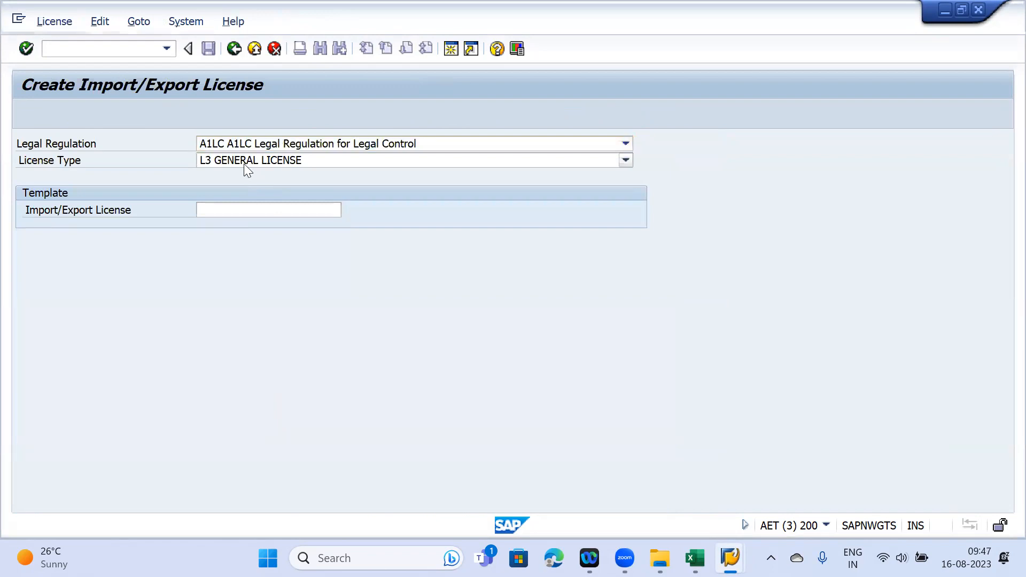
pyautogui.press('Return')
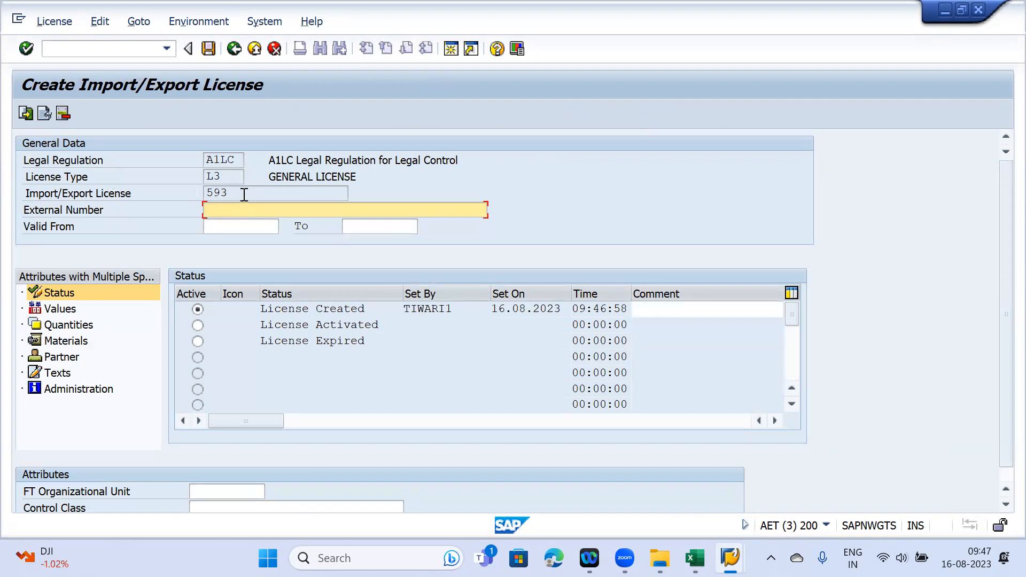
pyautogui.write('Te')
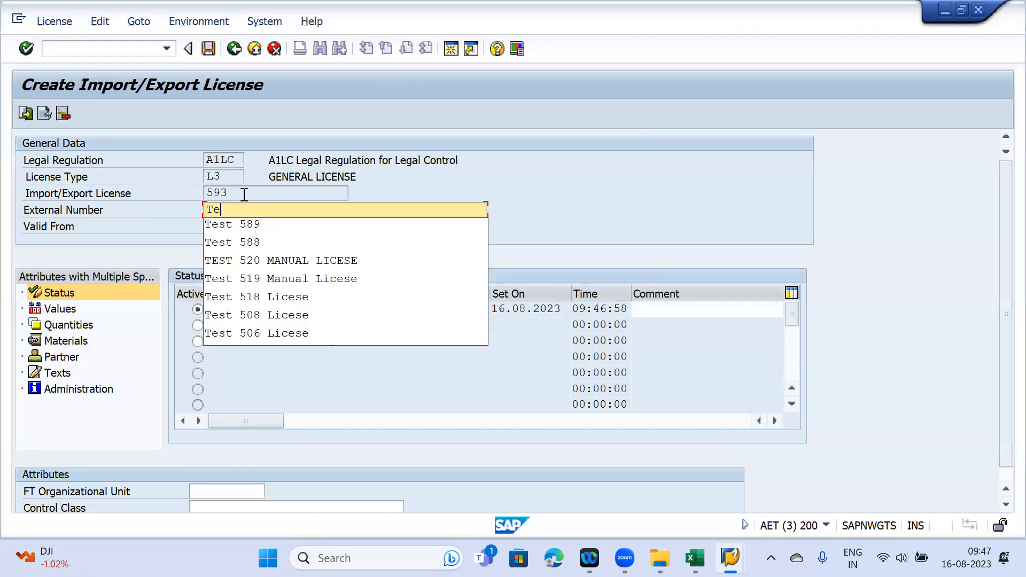
pyautogui.write('st 593')
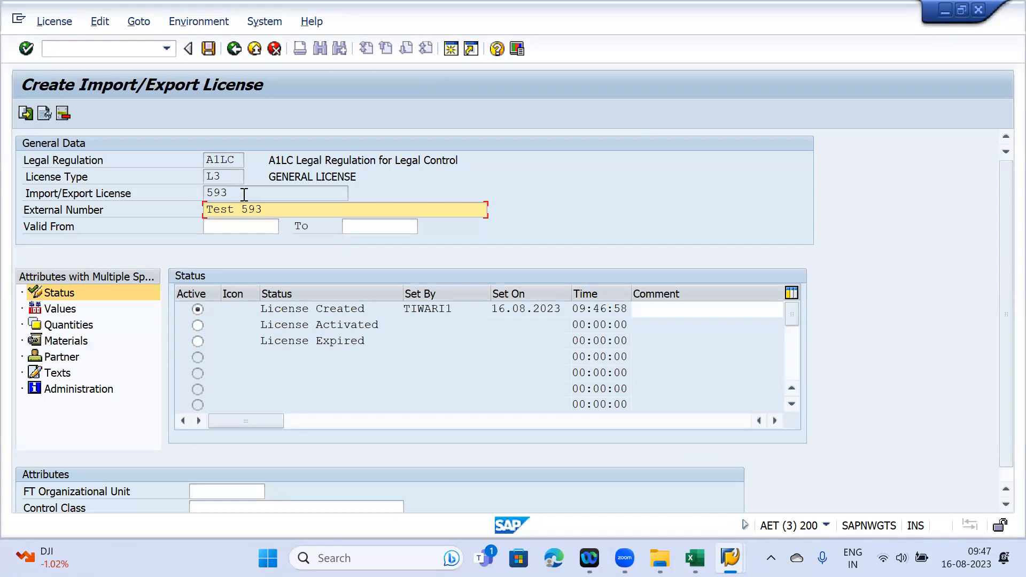
pyautogui.click(228, 223)
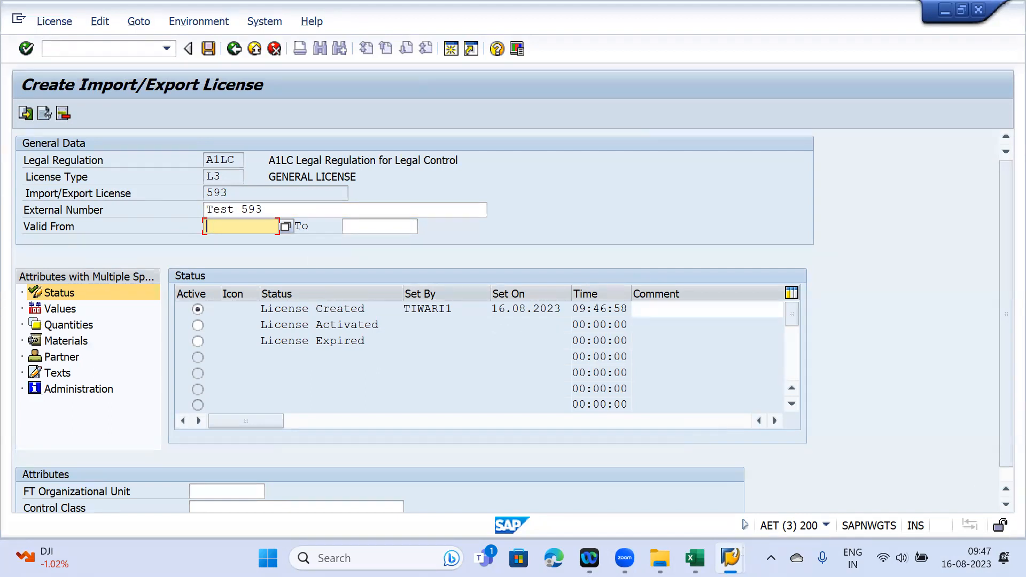
pyautogui.moveTo(730, 558)
pyautogui.click(966, 475)
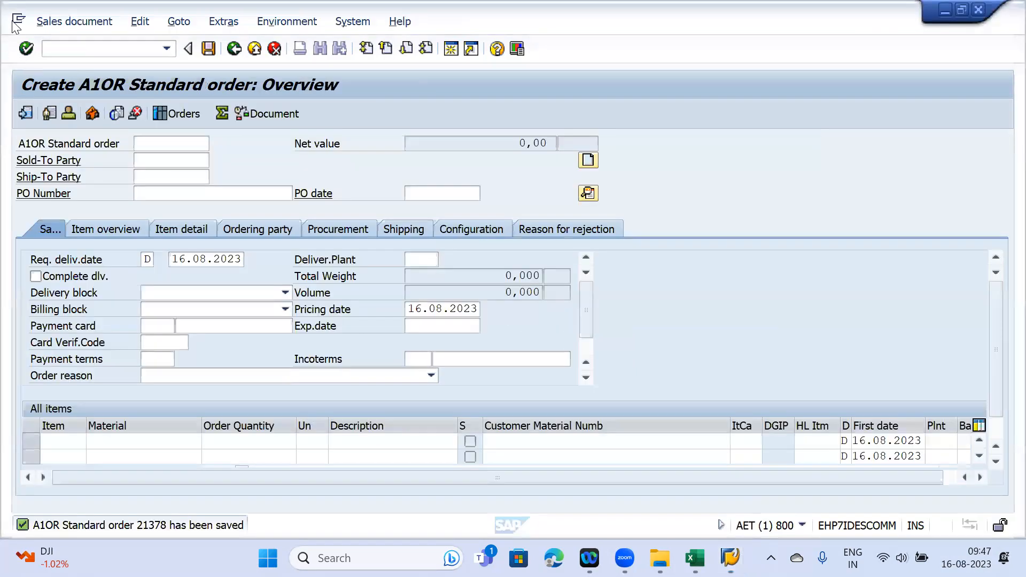
# - Open order 21378 in the change transaction and show item 10's schedule lines
pyautogui.click(54, 47)
pyautogui.write('/nva01')
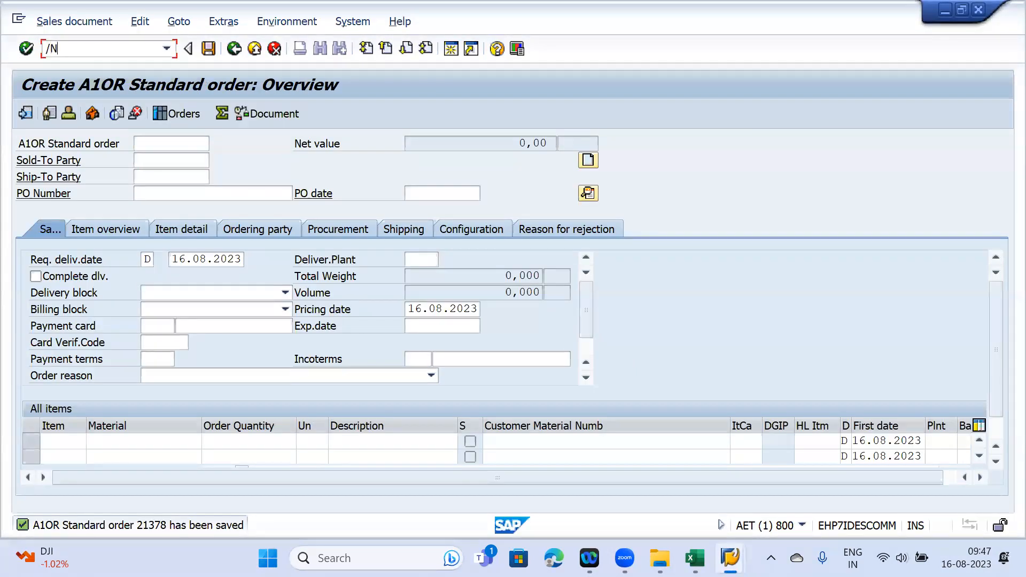
pyautogui.press('Return')
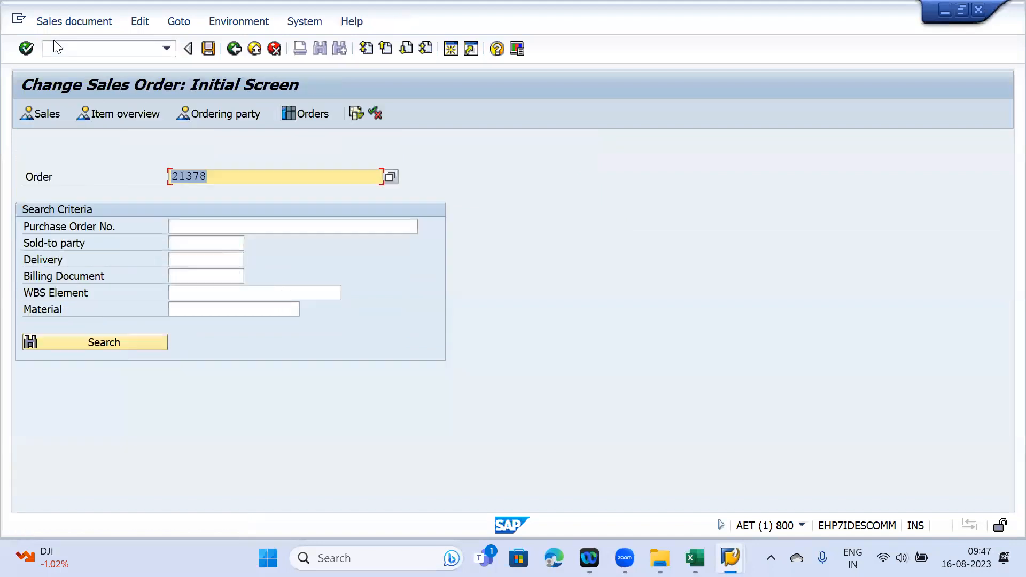
pyautogui.press('Return')
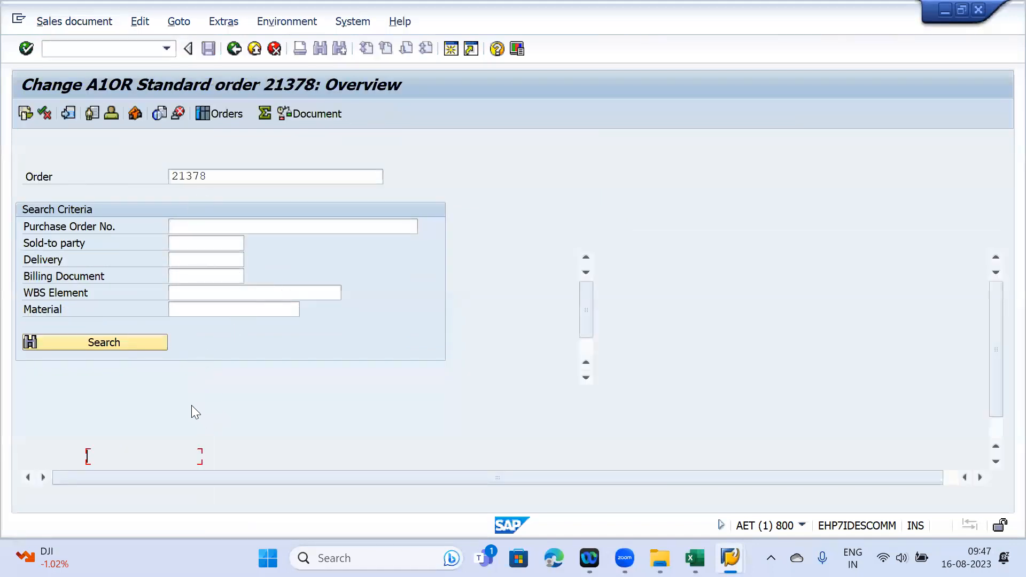
pyautogui.doubleClick(140, 442)
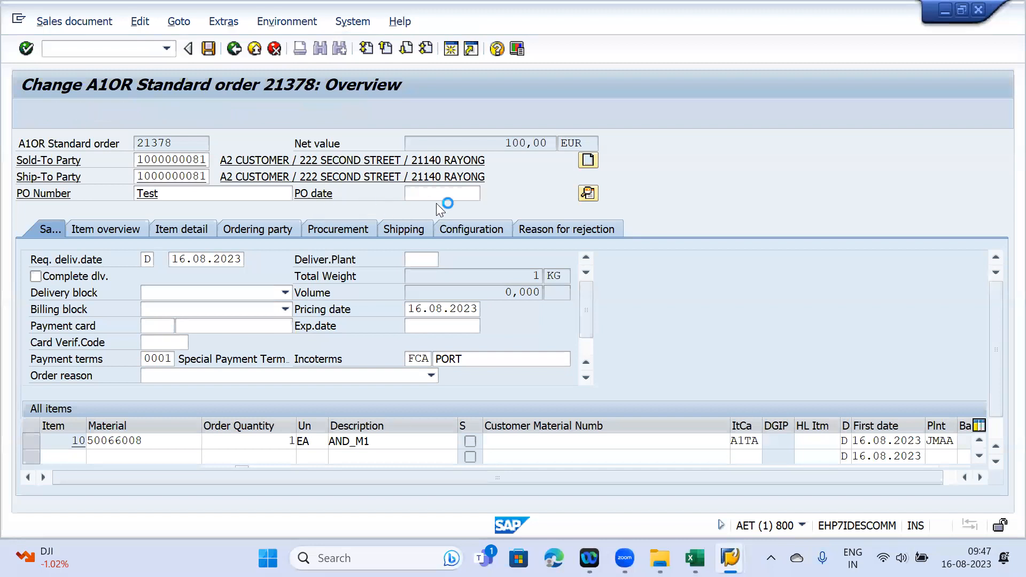
pyautogui.click(482, 199)
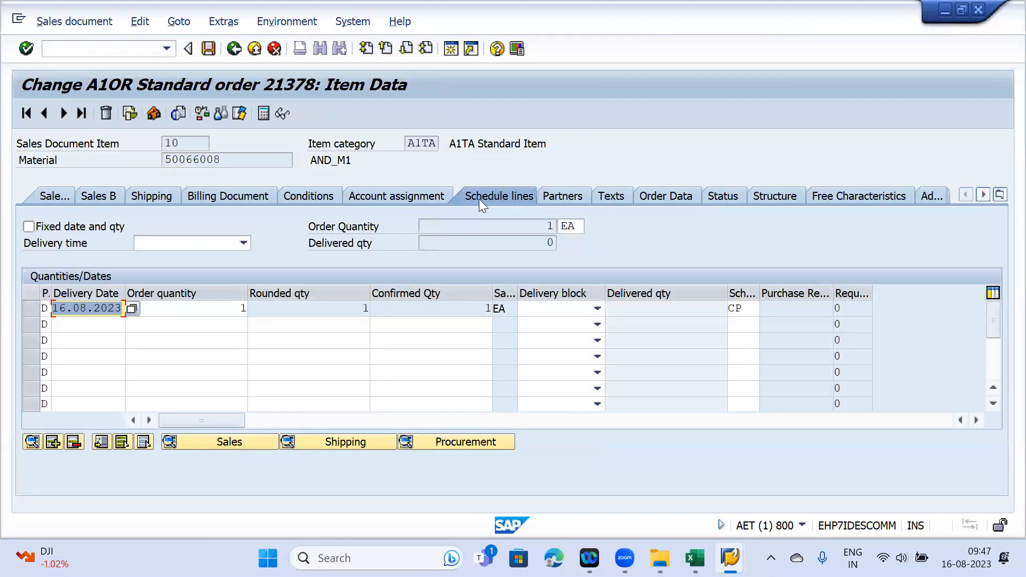
# - Check the first schedule line's 16.08.2023 delivery date, then return to licence 593
pyautogui.click(30, 307)
pyautogui.moveTo(117, 309); pyautogui.dragTo(43, 309)
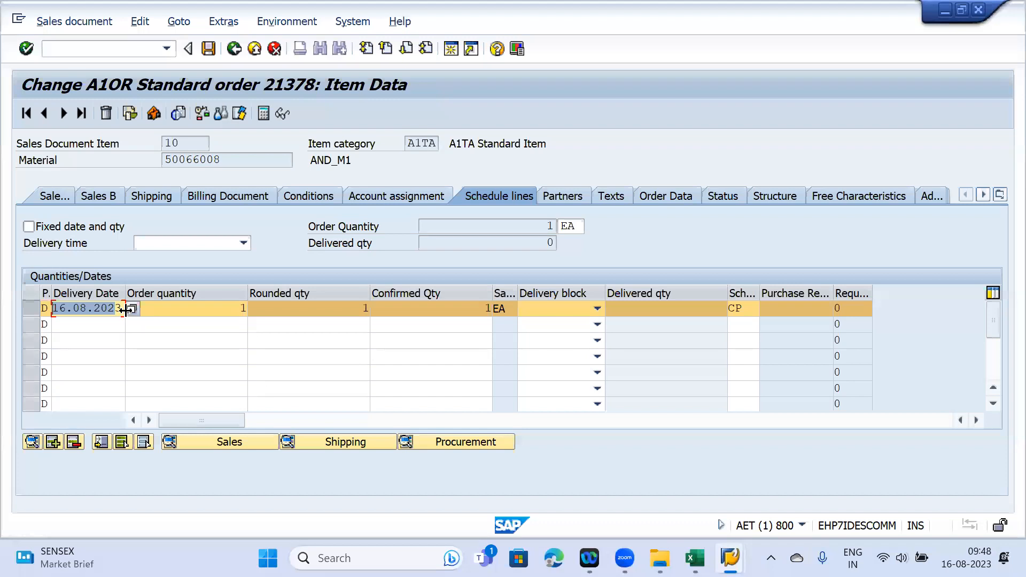
pyautogui.moveTo(120, 309); pyautogui.dragTo(42, 299)
pyautogui.click(43, 298)
pyautogui.moveTo(729, 558)
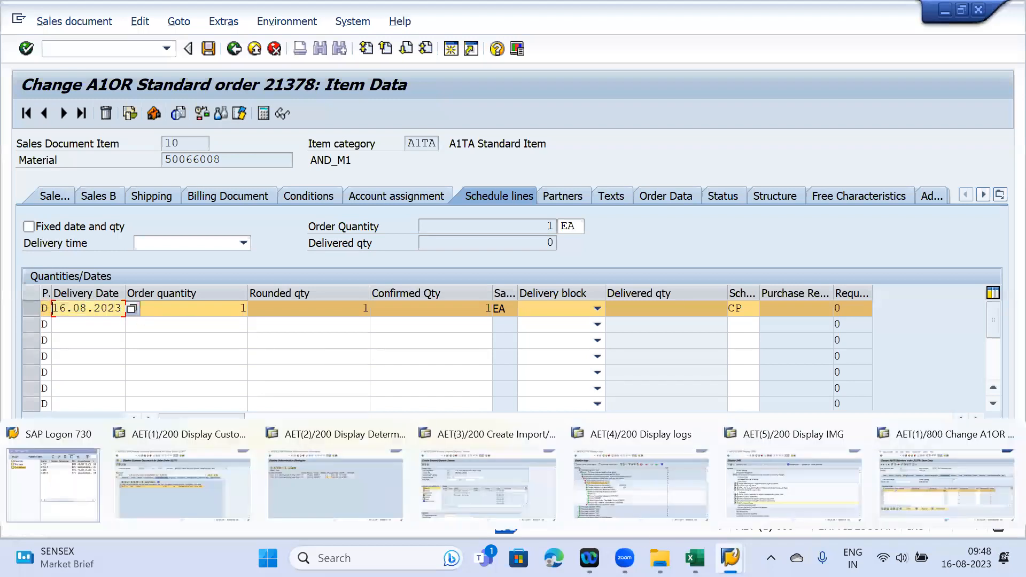
pyautogui.click(505, 497)
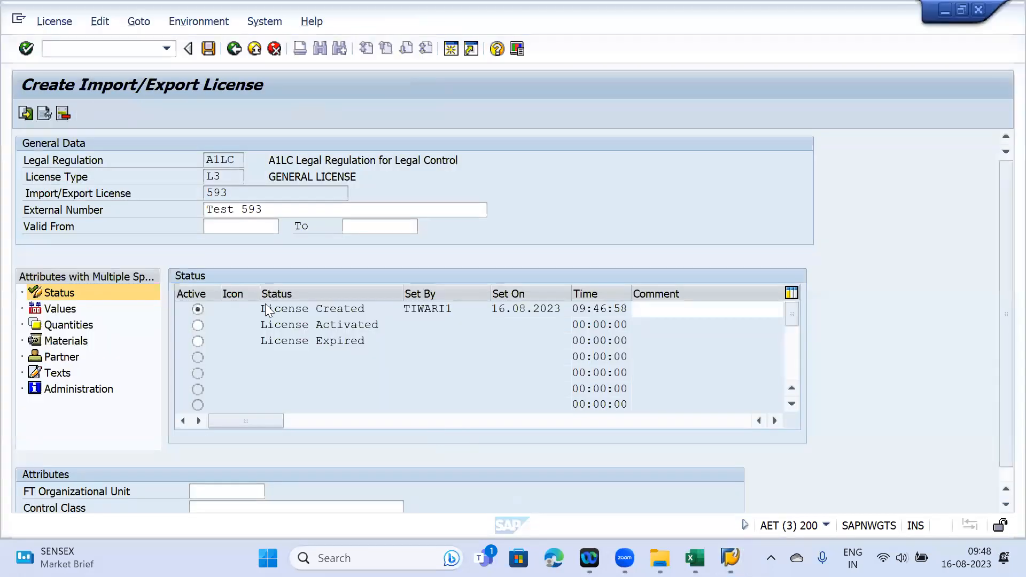
# - Make licence 593 valid from 16.08.2023 to 31.12.2023
pyautogui.click(217, 224)
pyautogui.write('16.08.2023')
pyautogui.click(383, 228)
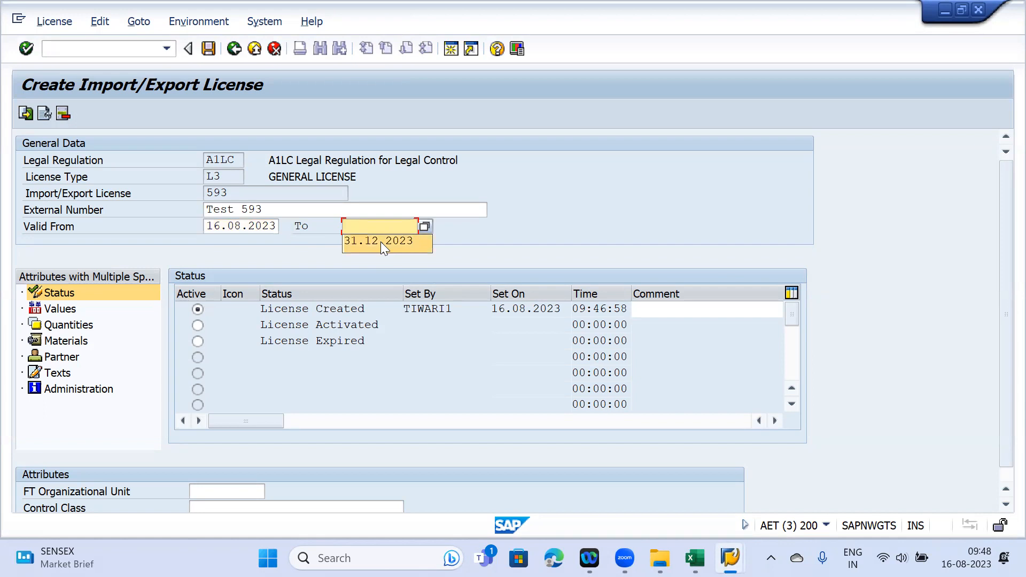
pyautogui.click(380, 242)
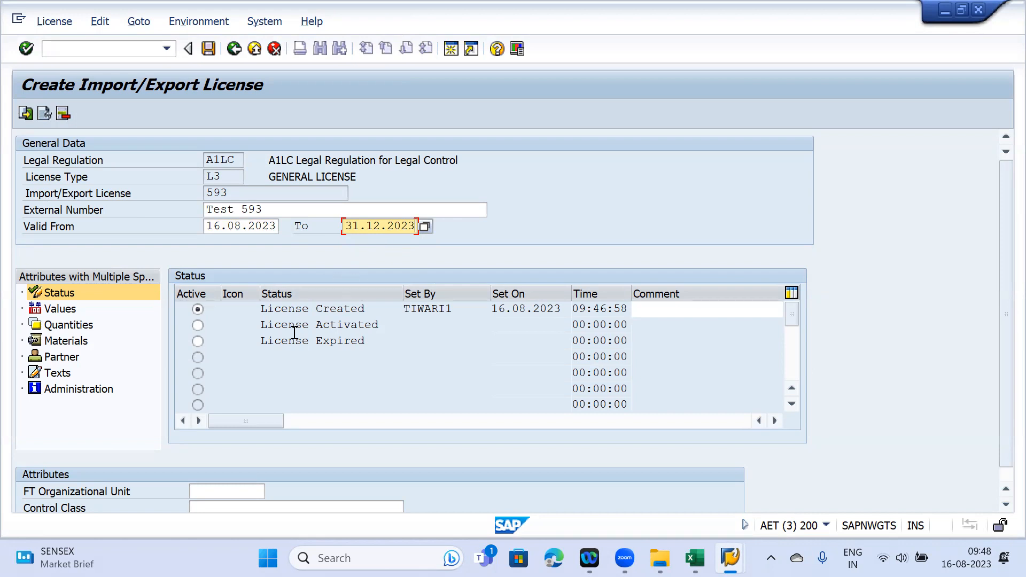
# - Show the licence's value limits, then review the license determination log for the L3 check
pyautogui.click(63, 310)
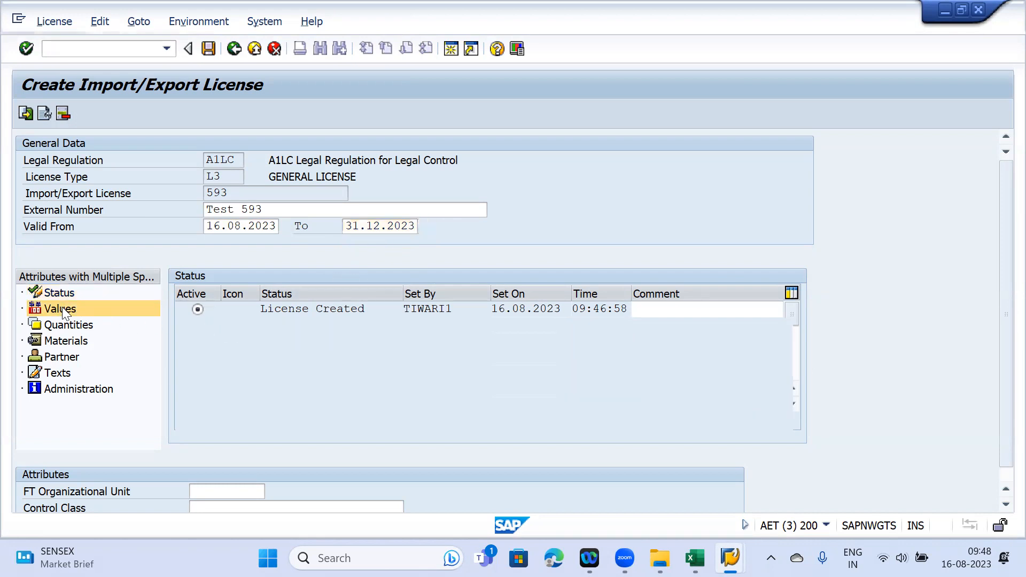
pyautogui.click(303, 293)
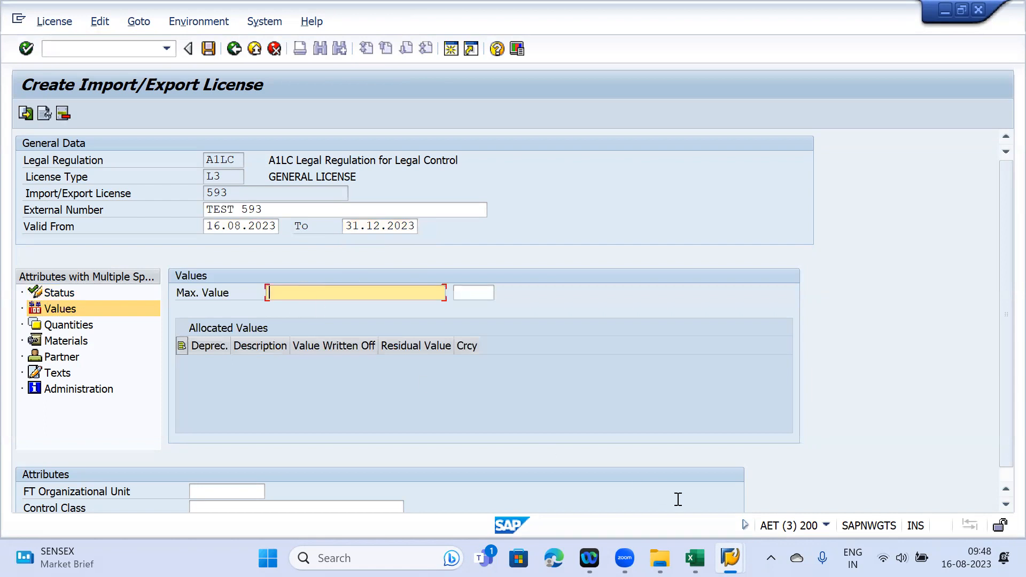
pyautogui.moveTo(709, 542)
pyautogui.moveTo(730, 556)
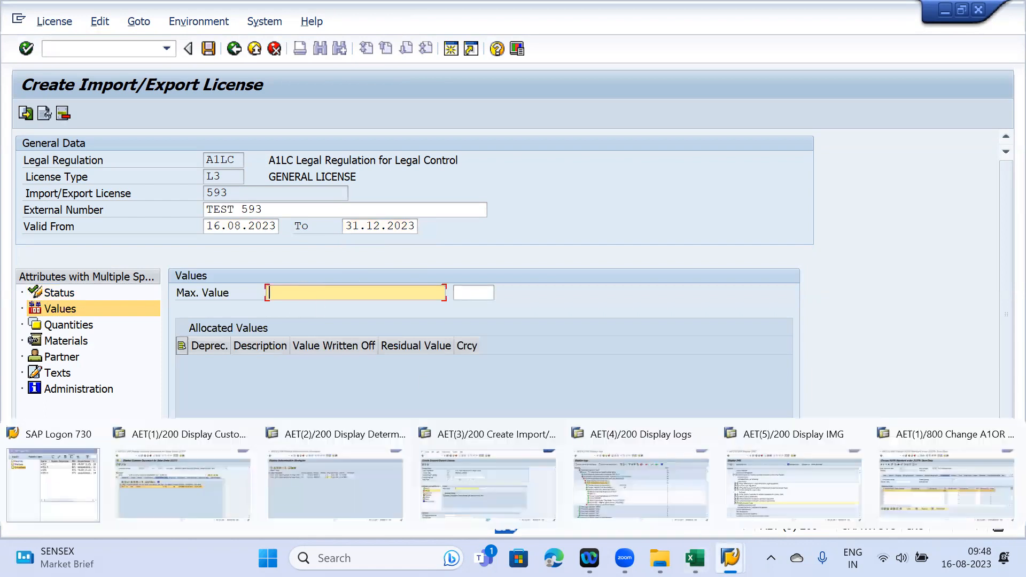
pyautogui.click(451, 473)
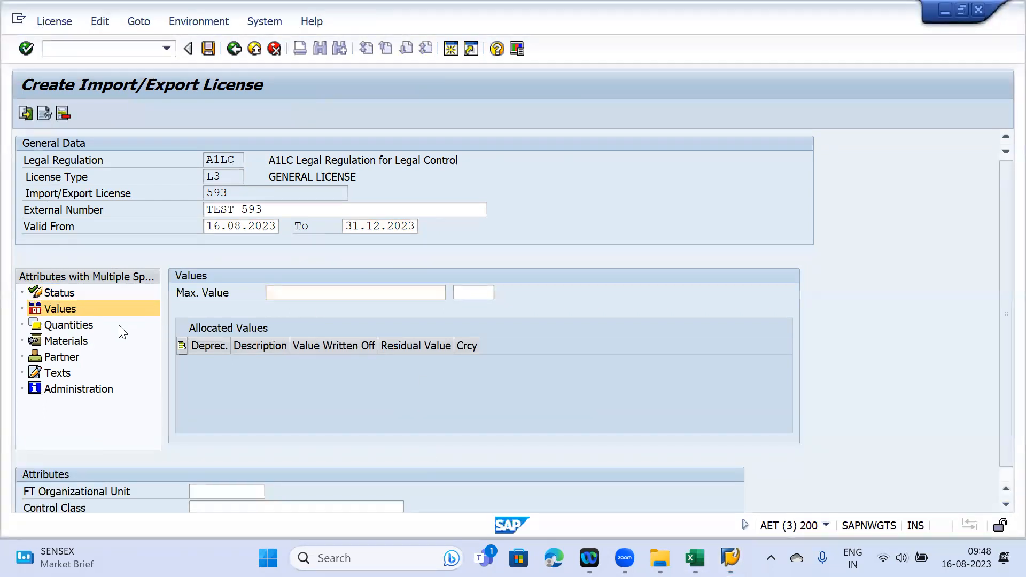
pyautogui.moveTo(729, 558)
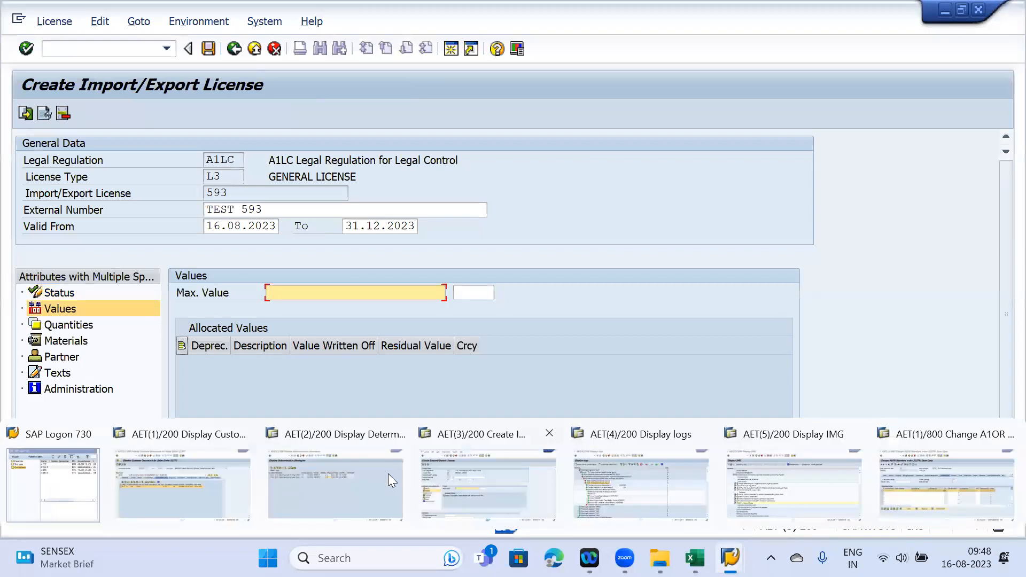
pyautogui.click(633, 491)
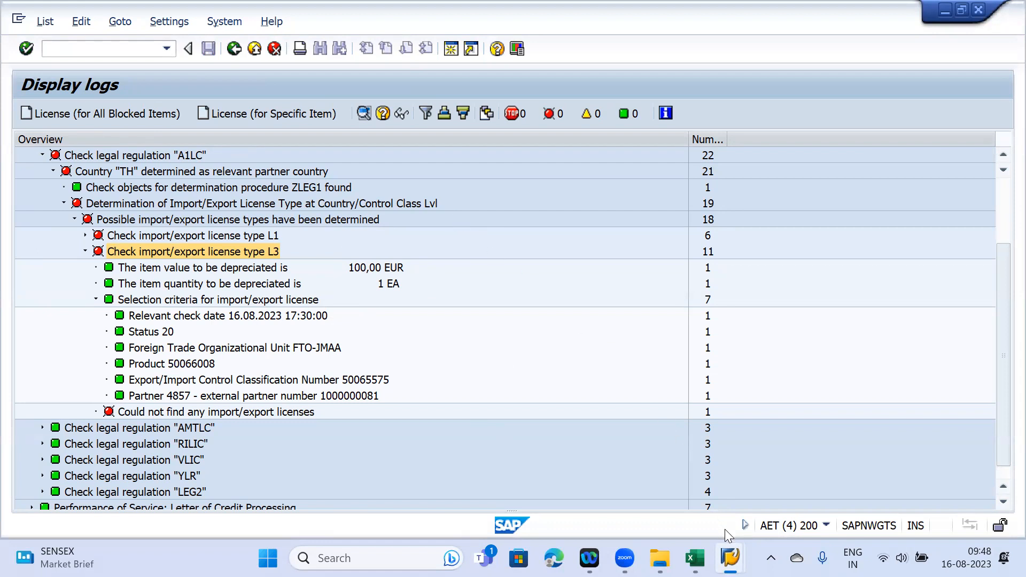
# - Enter a maximum value of 200.000,00 EUR for licence 593
pyautogui.moveTo(730, 556)
pyautogui.click(471, 436)
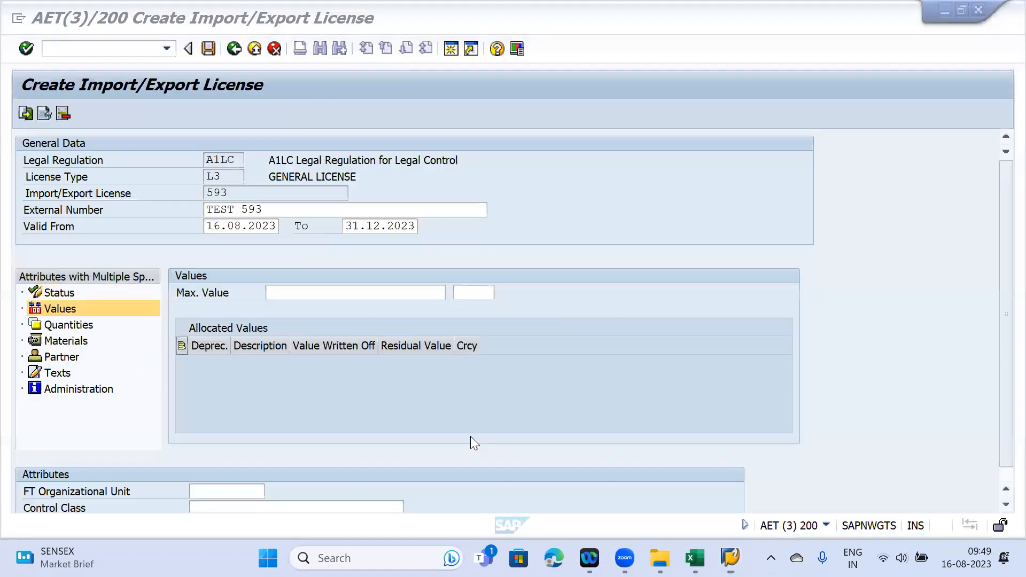
pyautogui.click(297, 293)
pyautogui.write('20000')
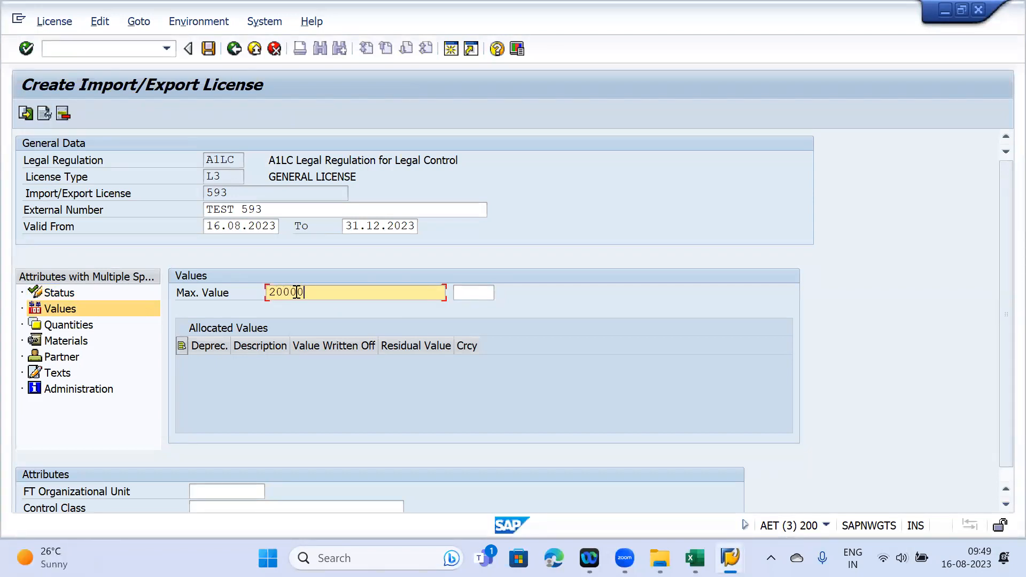
pyautogui.write('0')
pyautogui.press('Tab')
pyautogui.write('EUR')
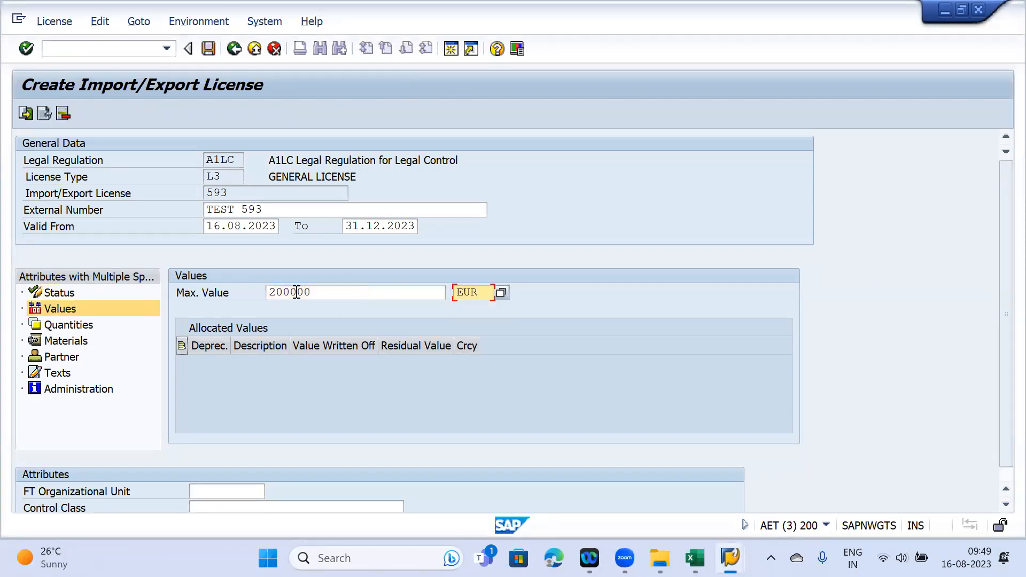
pyautogui.press('Return')
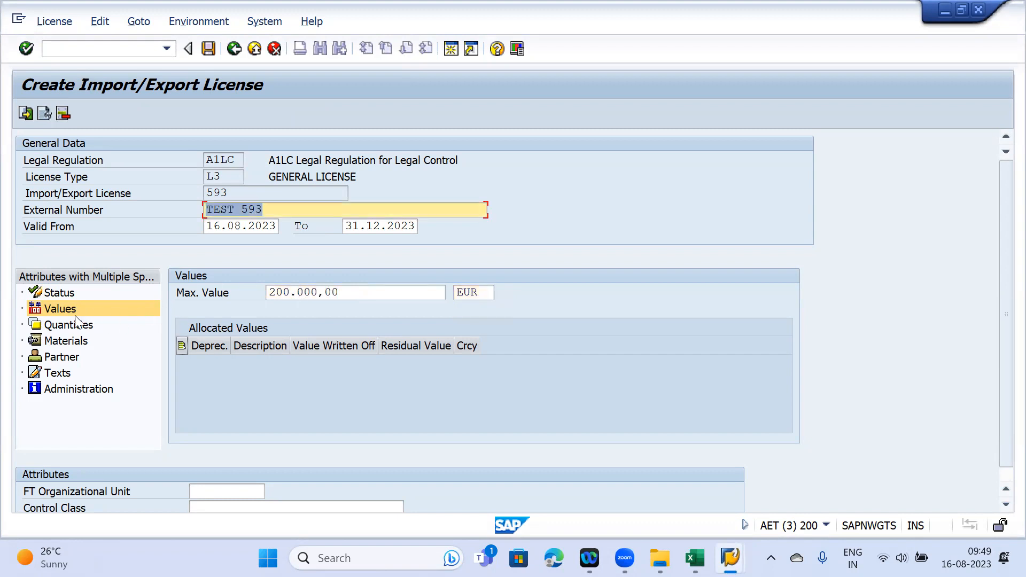
# - Enter a maximum quantity of 10 EA in the licence's quantity limits
pyautogui.click(76, 322)
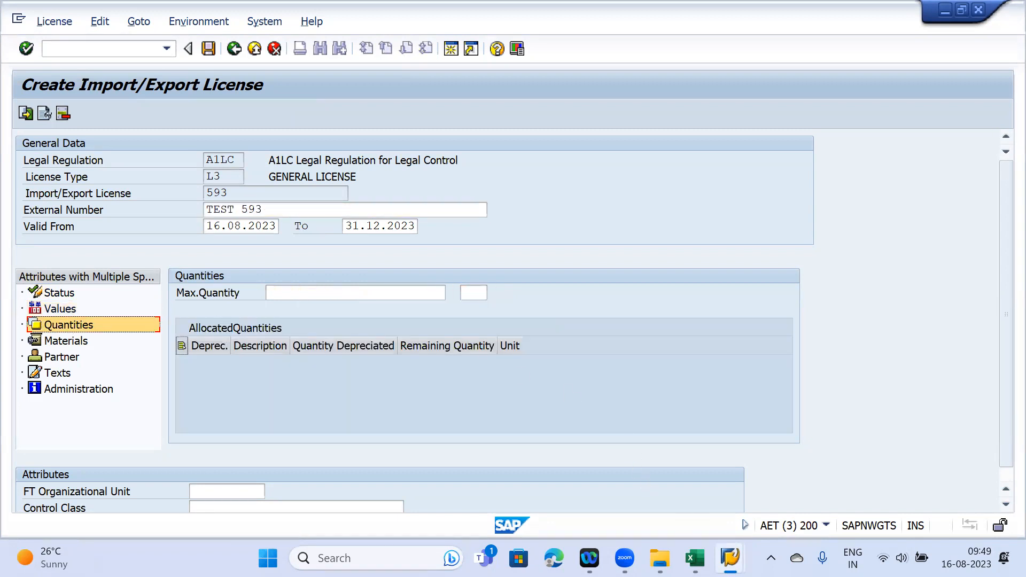
pyautogui.moveTo(730, 557)
pyautogui.click(640, 483)
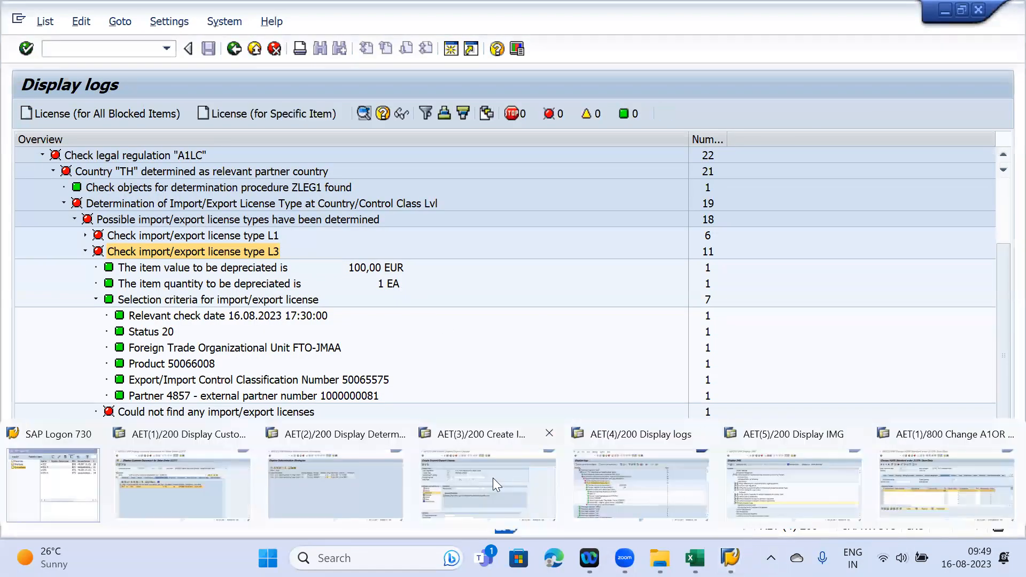
pyautogui.click(492, 478)
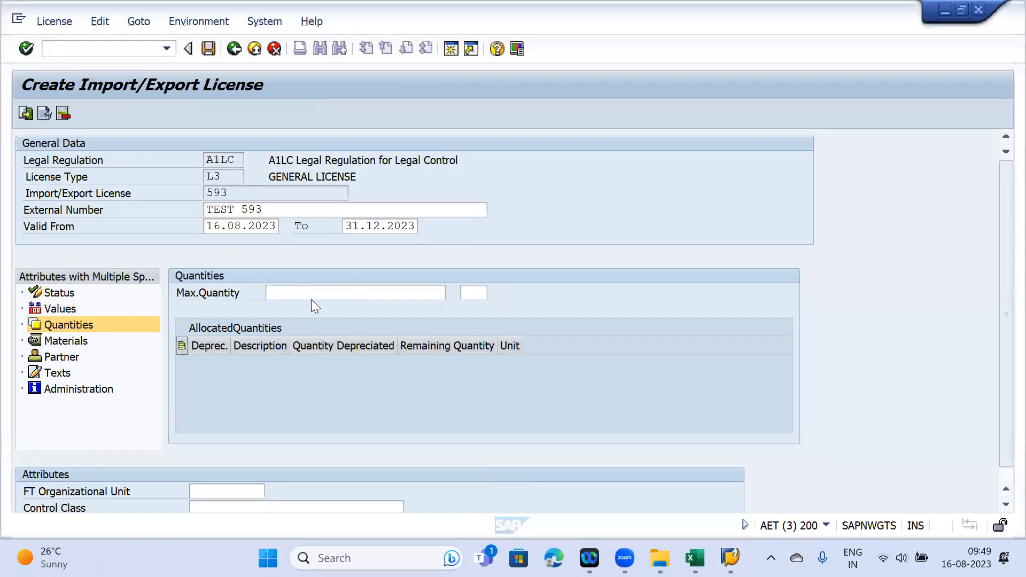
pyautogui.click(282, 292)
pyautogui.write('10')
pyautogui.press('Tab')
pyautogui.write('EA')
pyautogui.press('Return')
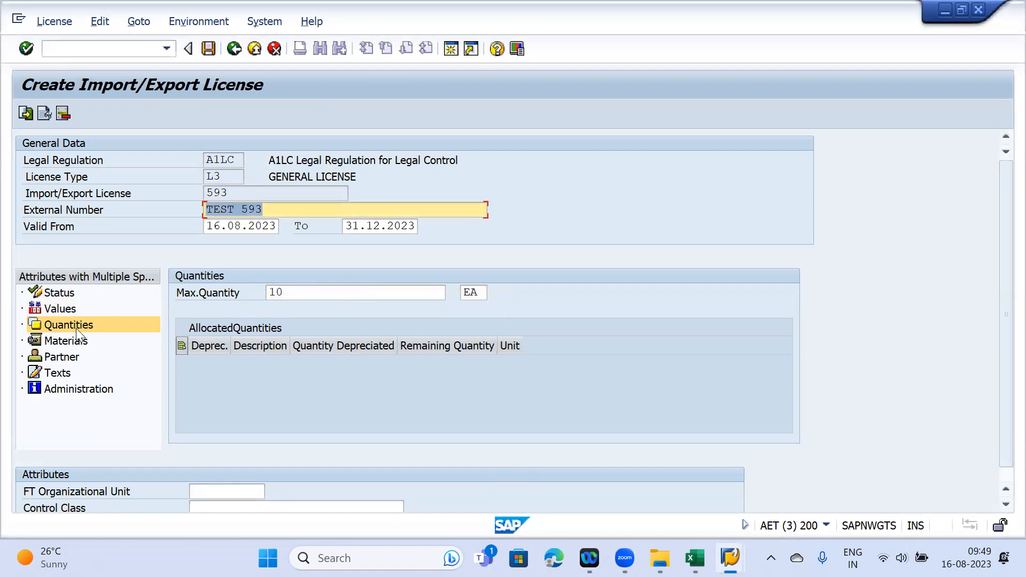
pyautogui.click(78, 342)
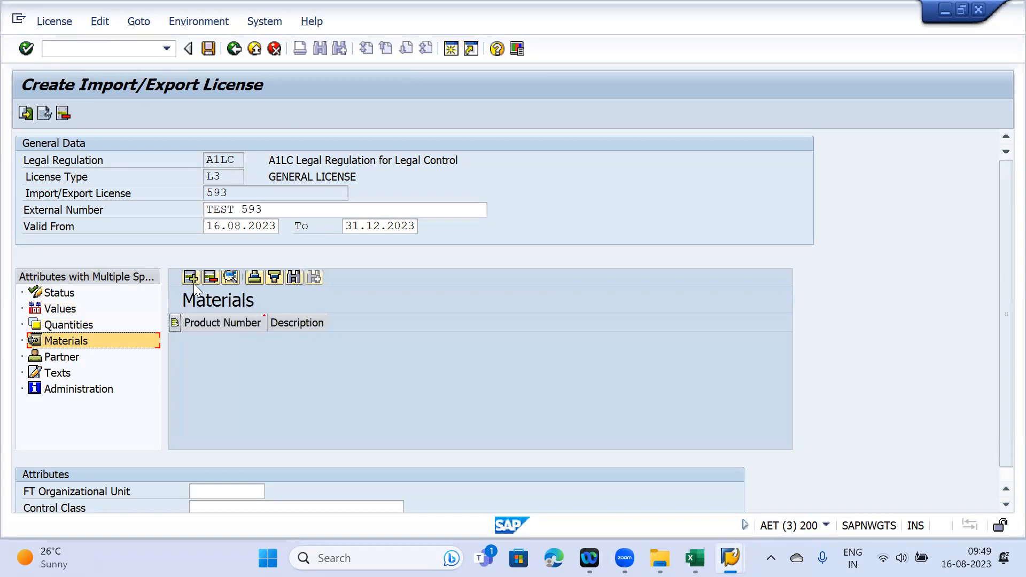
# - Insert an empty product row and copy material 50066008 from order 21378's item data
pyautogui.click(190, 277)
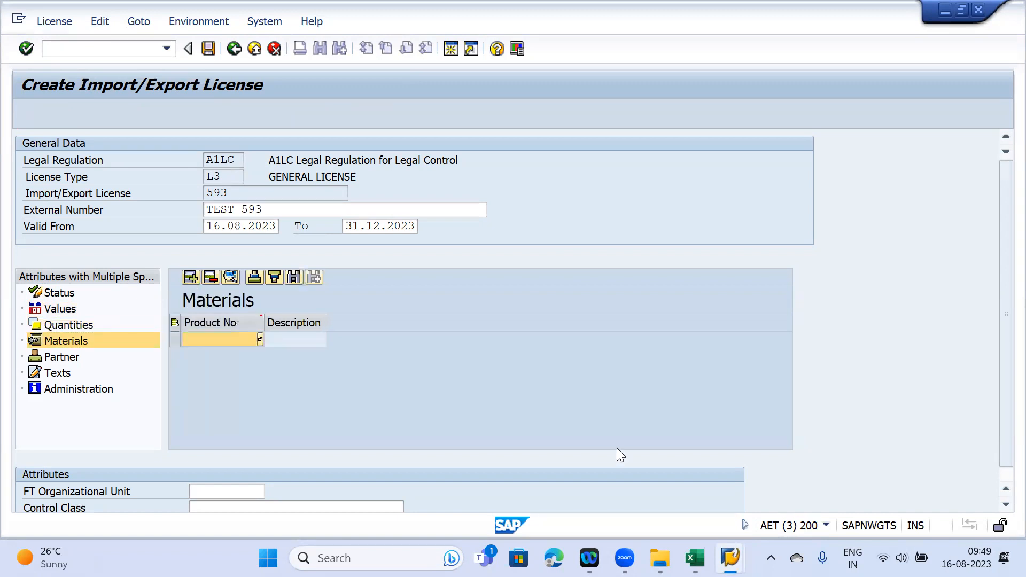
pyautogui.moveTo(729, 558)
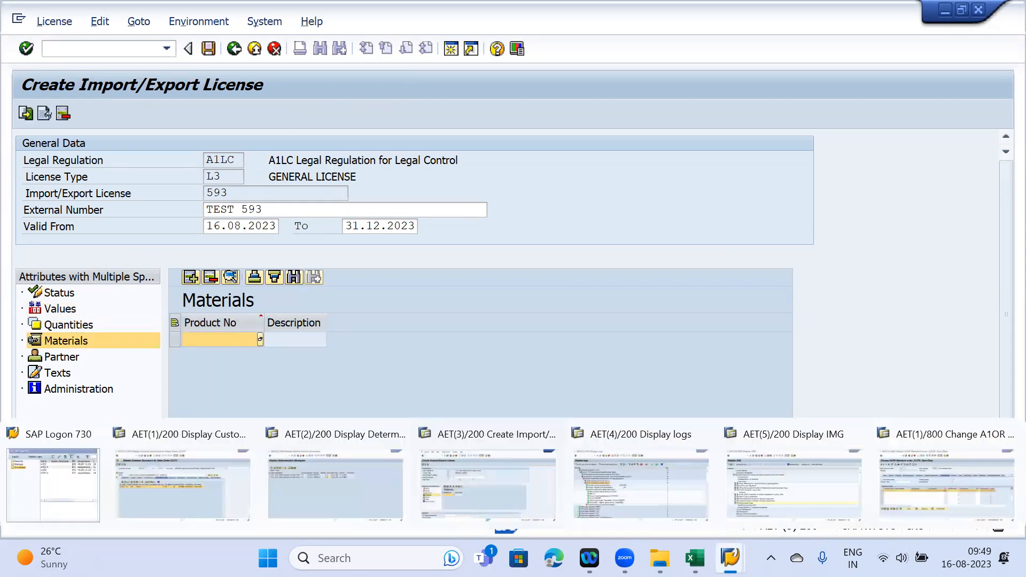
pyautogui.click(600, 482)
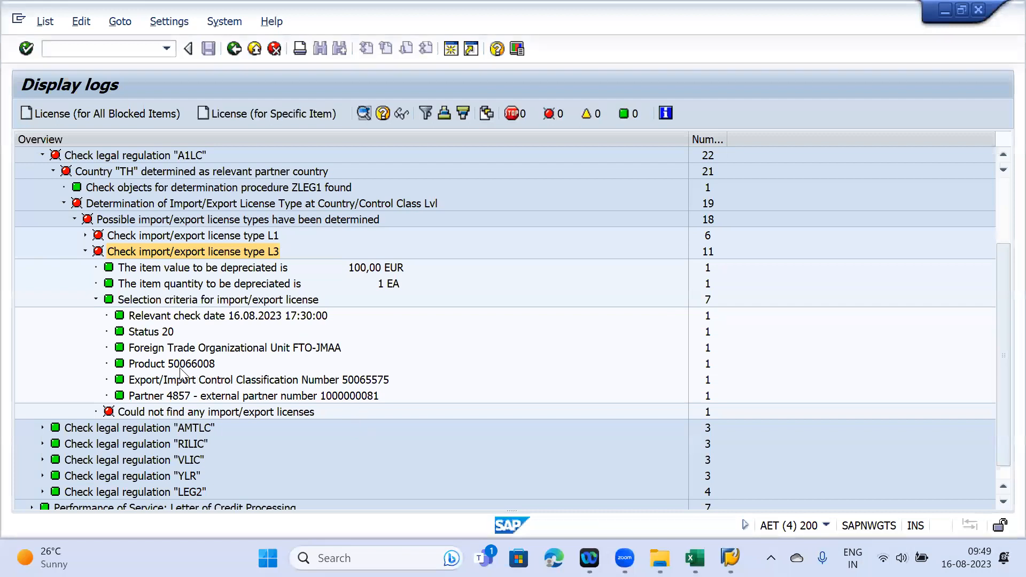
pyautogui.moveTo(730, 558)
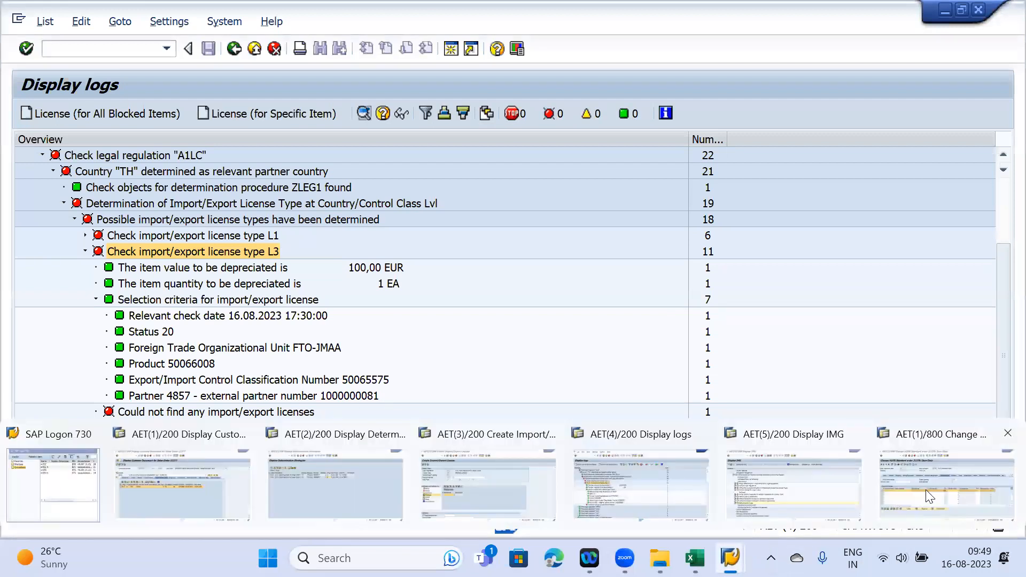
pyautogui.click(925, 489)
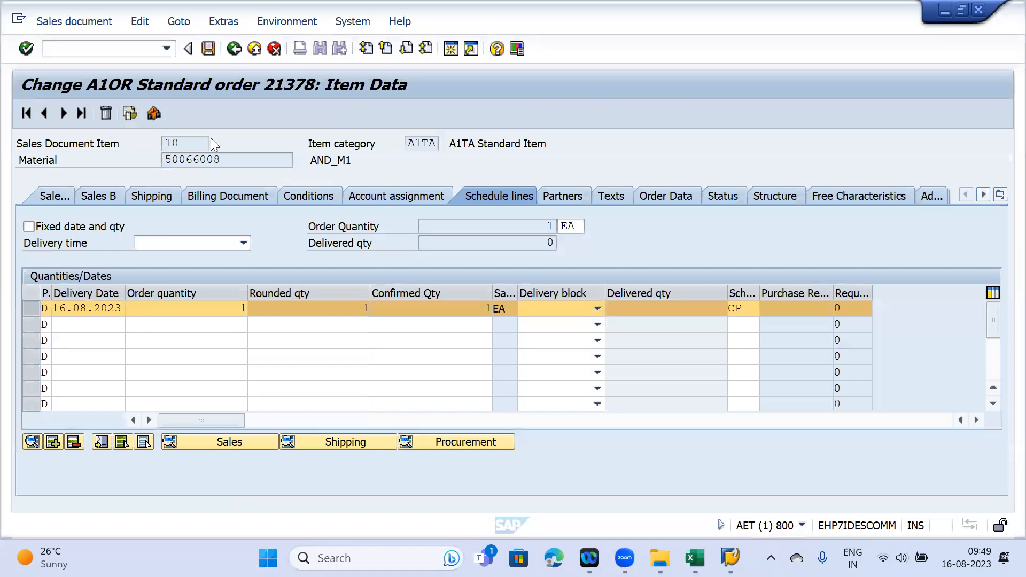
pyautogui.click(225, 159)
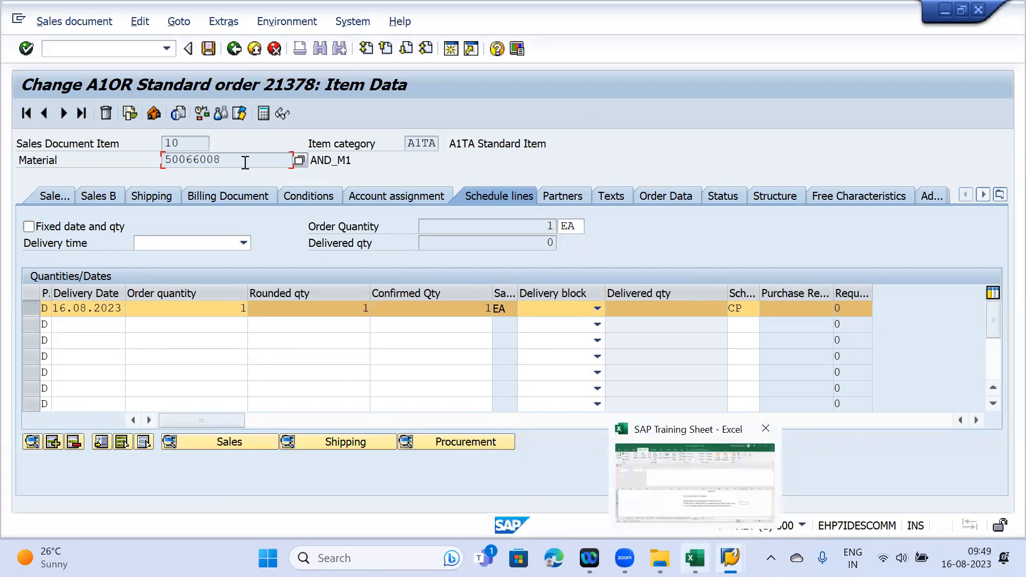
pyautogui.moveTo(238, 159); pyautogui.dragTo(152, 155)
pyautogui.hotkey('ctrl', 'c')
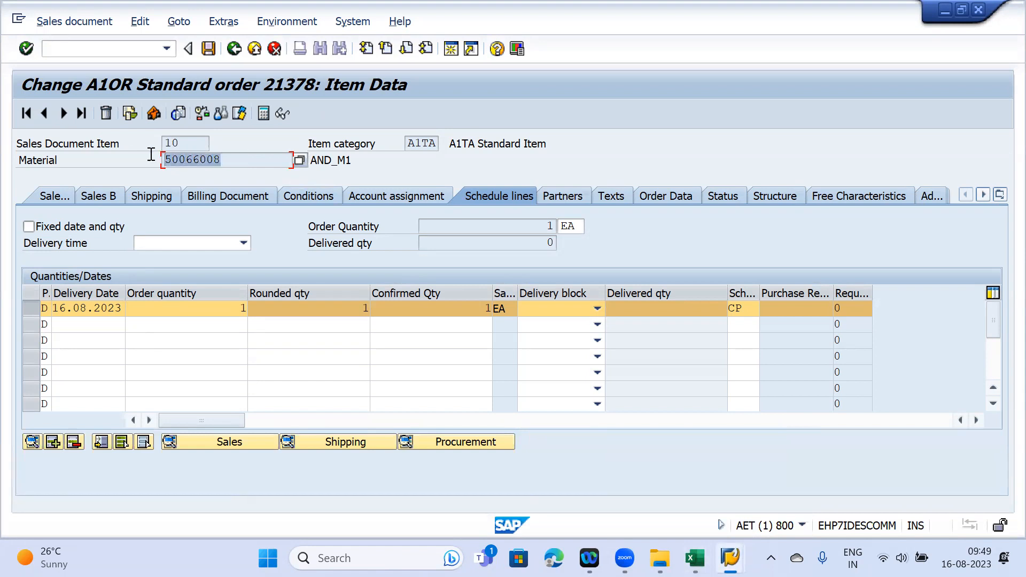
pyautogui.moveTo(731, 558)
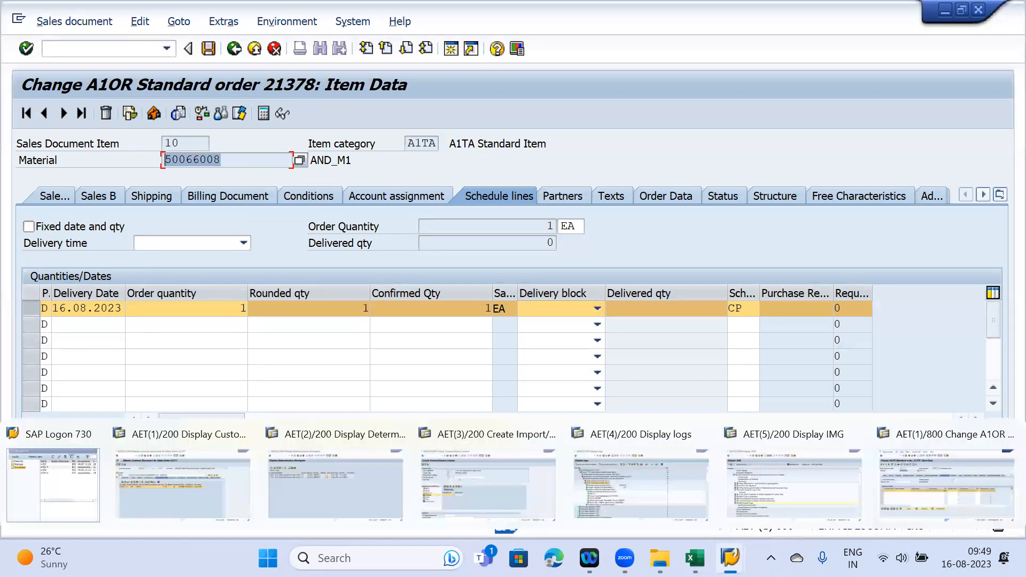
pyautogui.click(623, 486)
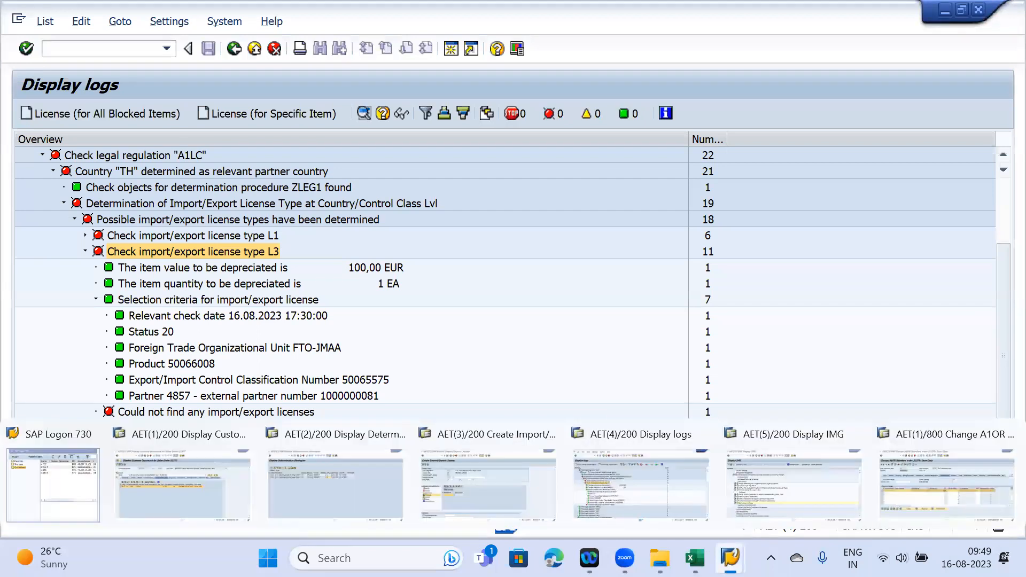
pyautogui.click(473, 486)
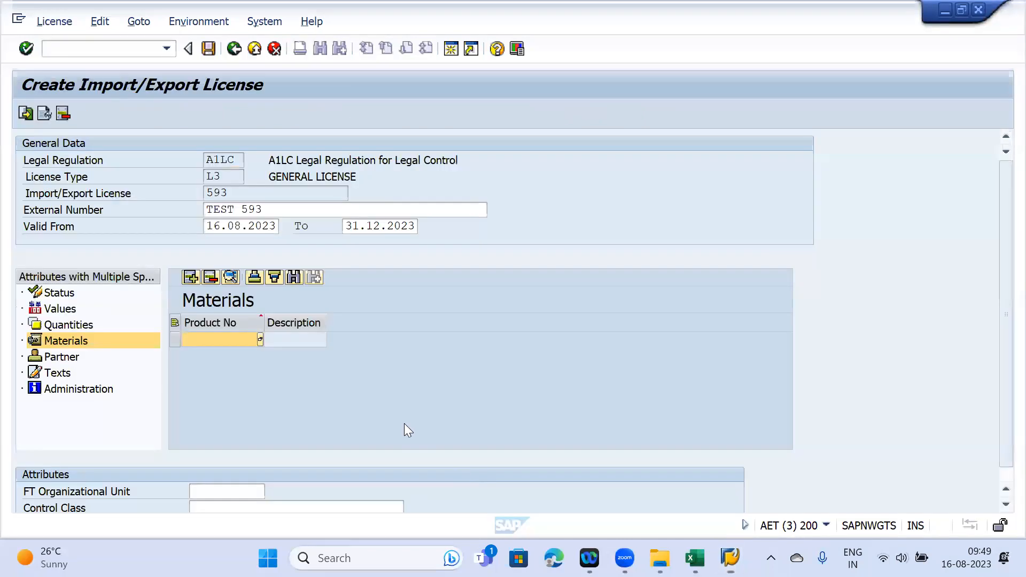
# - Paste 50066008 into the Product No cell and validate it as AND_M1
pyautogui.click(208, 337)
pyautogui.hotkey('ctrl', 'v')
pyautogui.hotkey('ctrl', 'v')
pyautogui.press('BackSpace')
pyautogui.press('BackSpace')
pyautogui.press('BackSpace')
pyautogui.press('BackSpace')
pyautogui.press('BackSpace')
pyautogui.press('BackSpace')
pyautogui.press('BackSpace')
pyautogui.press('BackSpace')
pyautogui.press('BackSpace')
pyautogui.press('BackSpace')
pyautogui.press('BackSpace')
pyautogui.hotkey('ctrl', 'v')
pyautogui.press('Return')
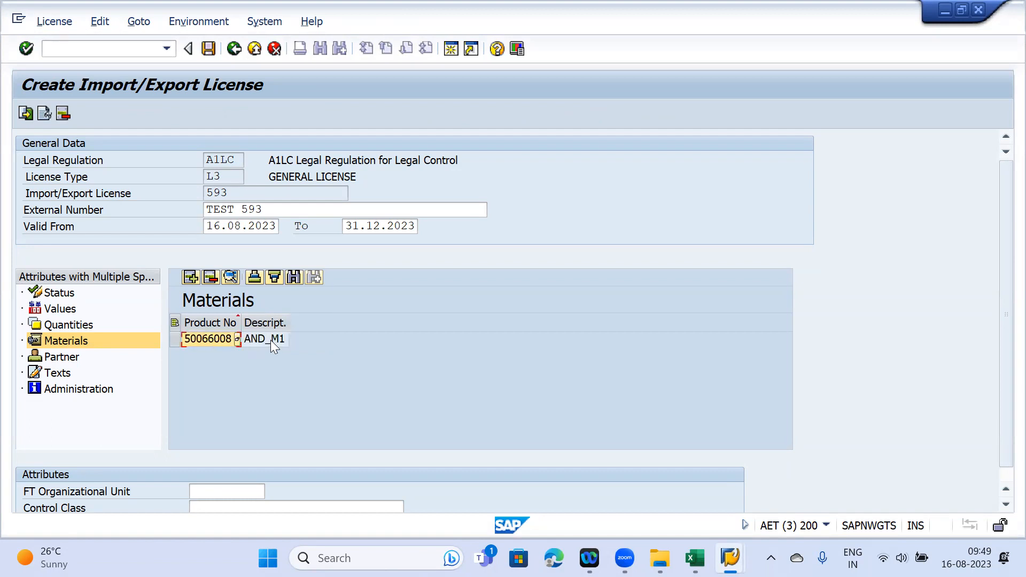
pyautogui.click(55, 357)
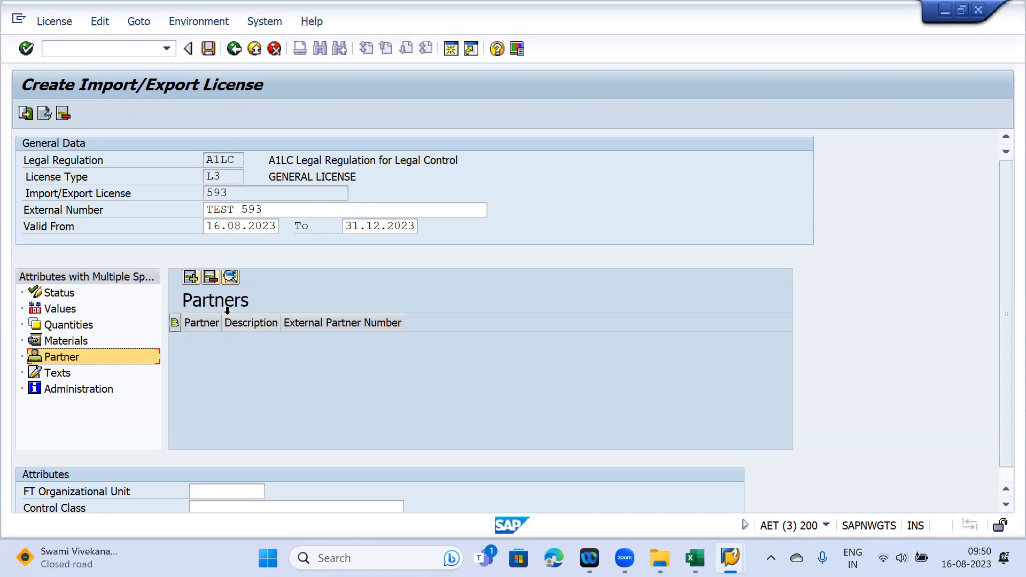
# - Add a partner row, open the external partner number search, and copy order 21378's sold-to party number
pyautogui.click(192, 276)
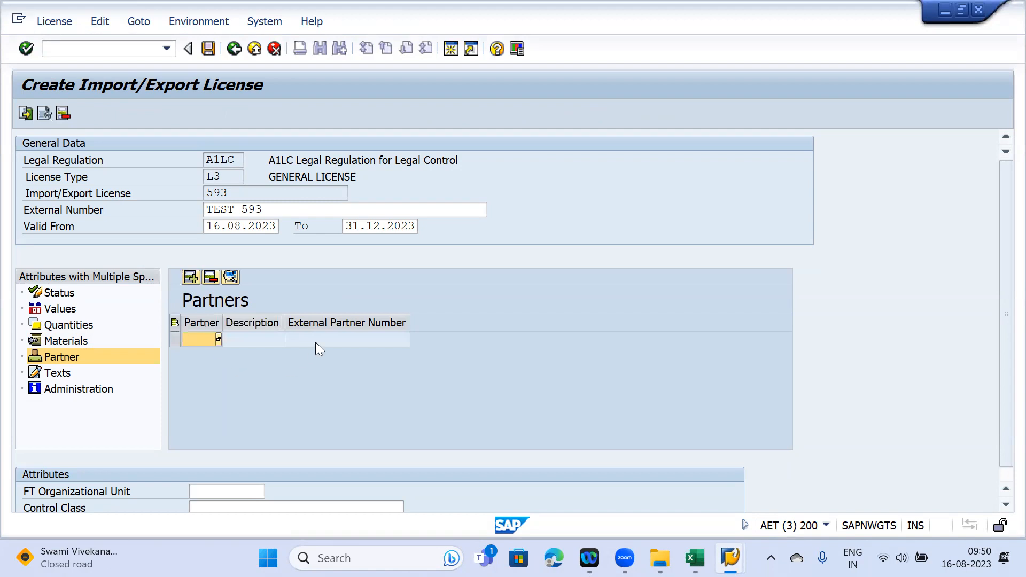
pyautogui.click(217, 336)
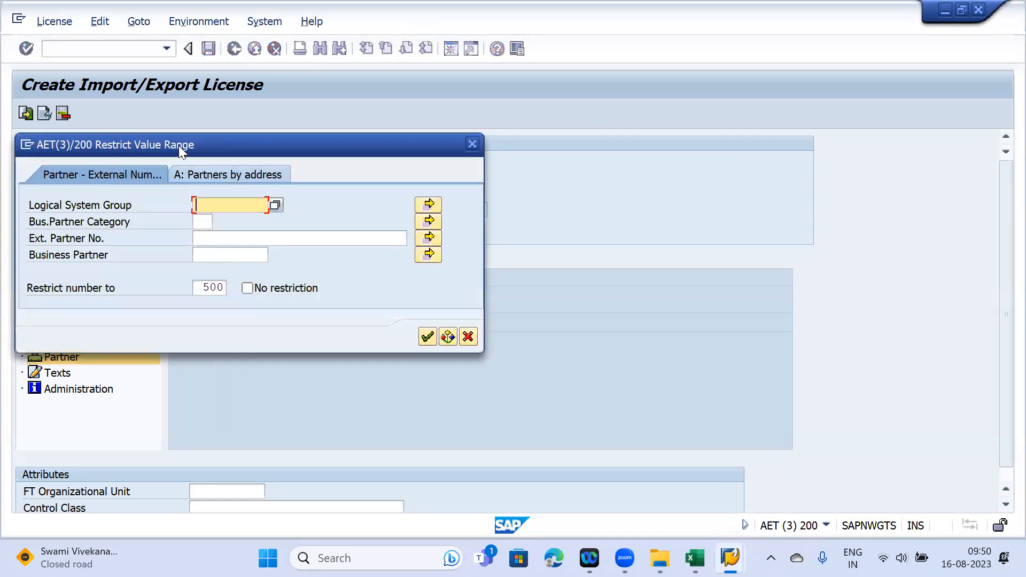
pyautogui.moveTo(179, 146); pyautogui.dragTo(460, 186)
pyautogui.click(488, 277)
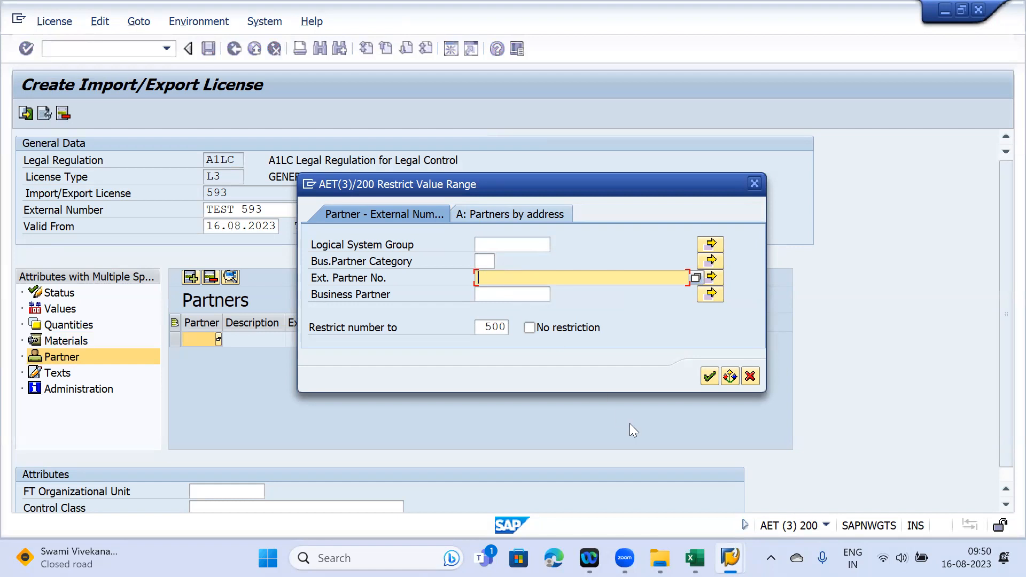
pyautogui.moveTo(730, 558)
pyautogui.click(610, 484)
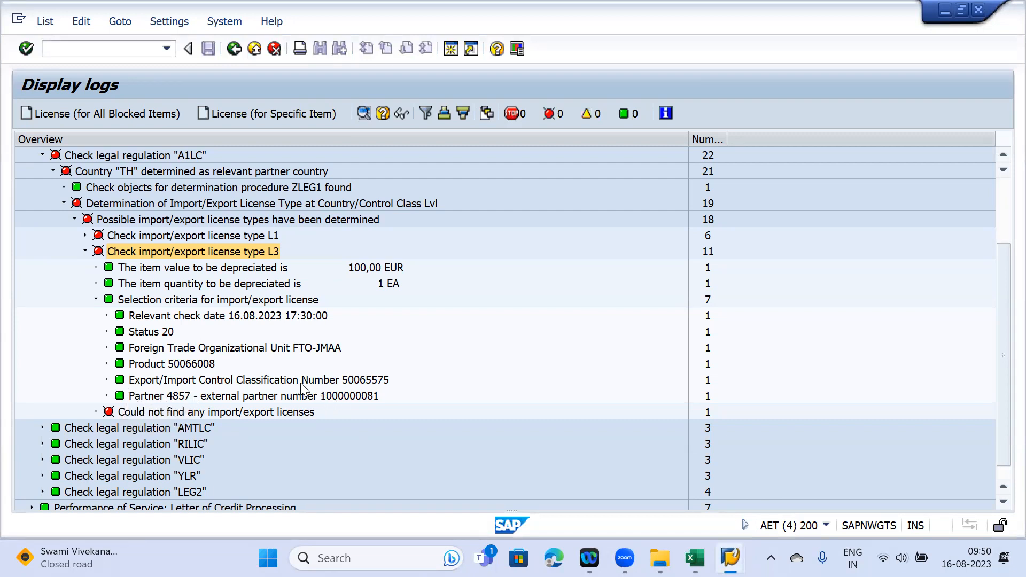
pyautogui.click(730, 558)
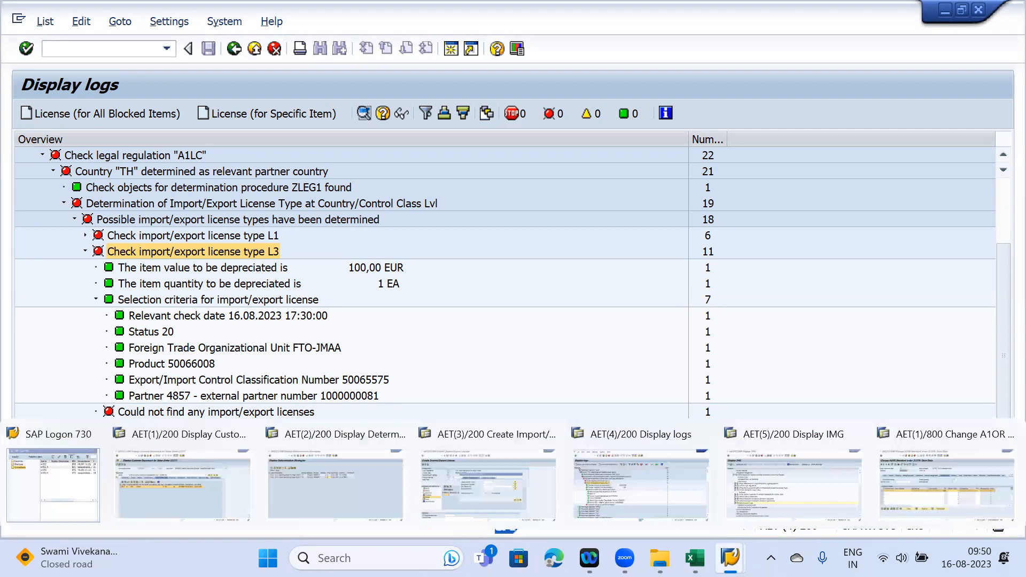
pyautogui.click(950, 471)
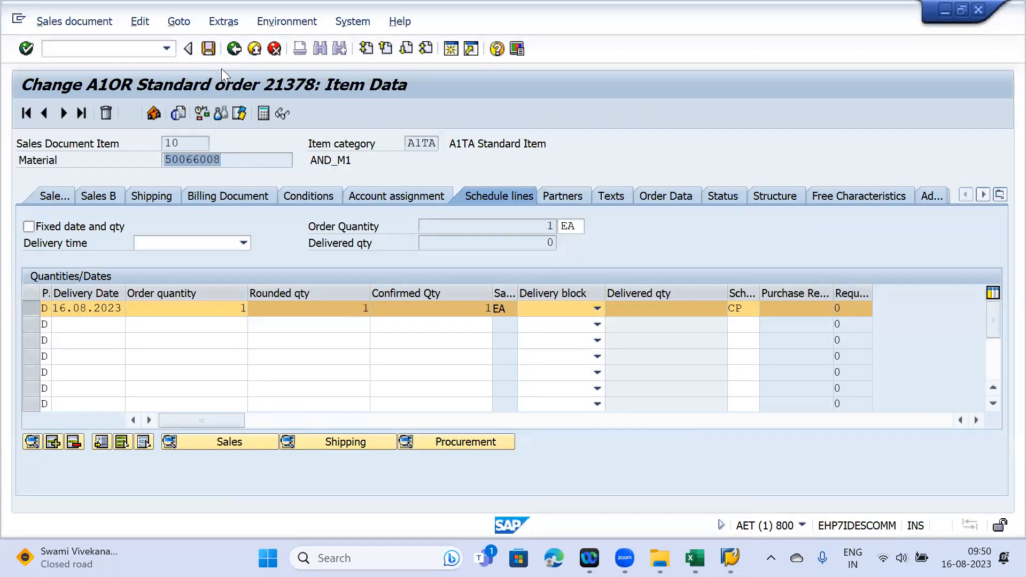
pyautogui.press('F3')
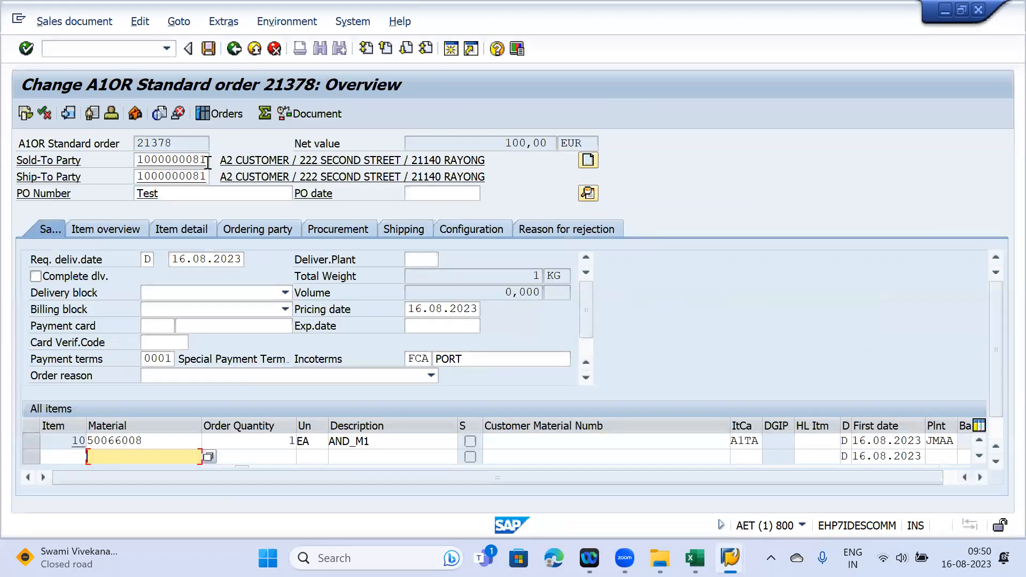
pyautogui.click(208, 162)
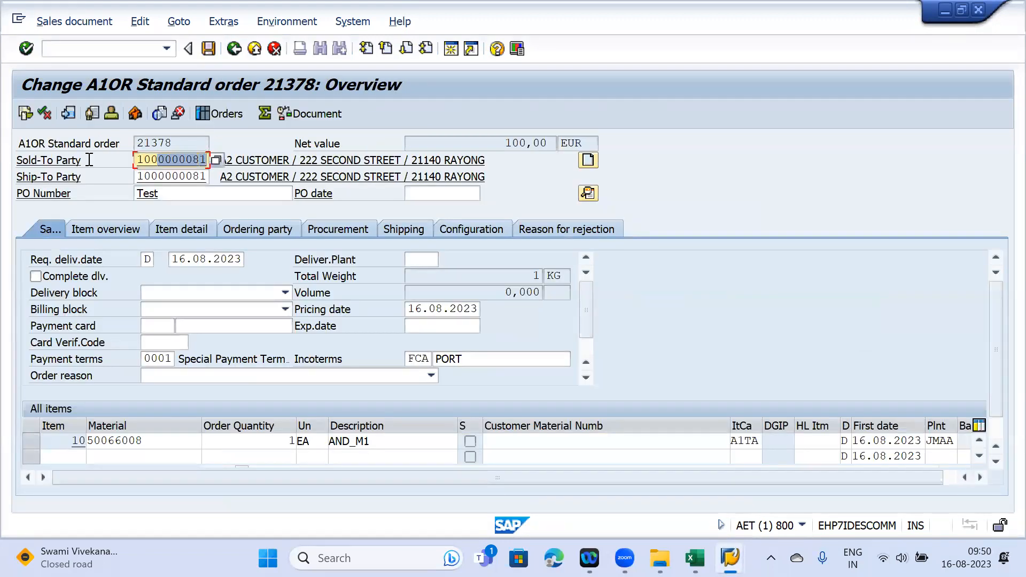
pyautogui.moveTo(730, 557)
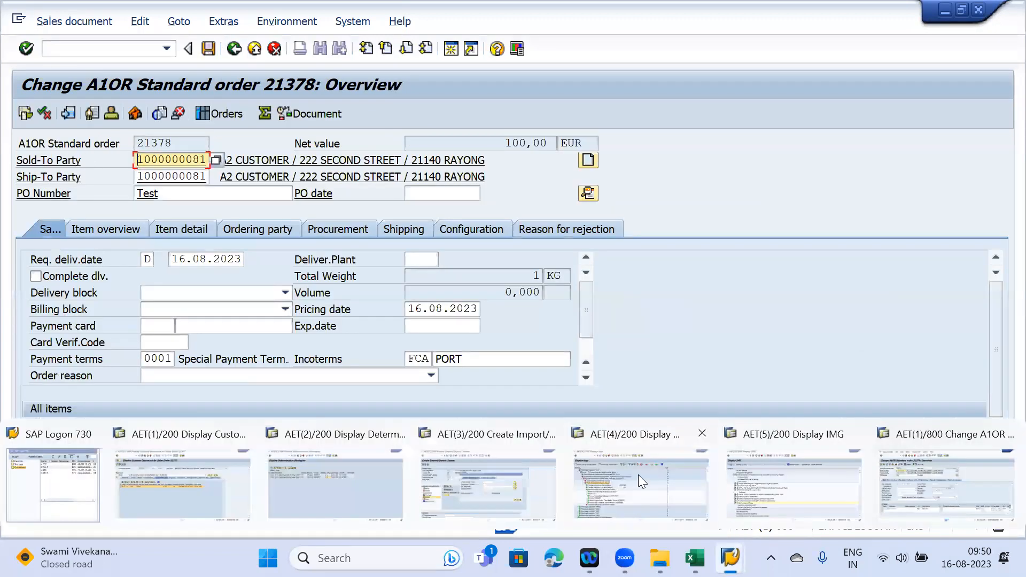
pyautogui.click(445, 481)
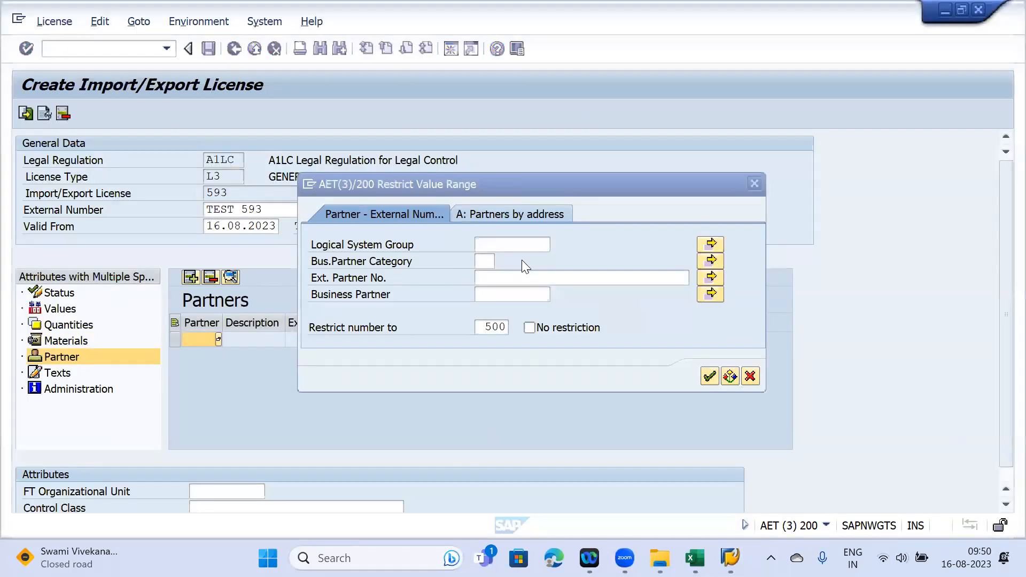
pyautogui.click(485, 278)
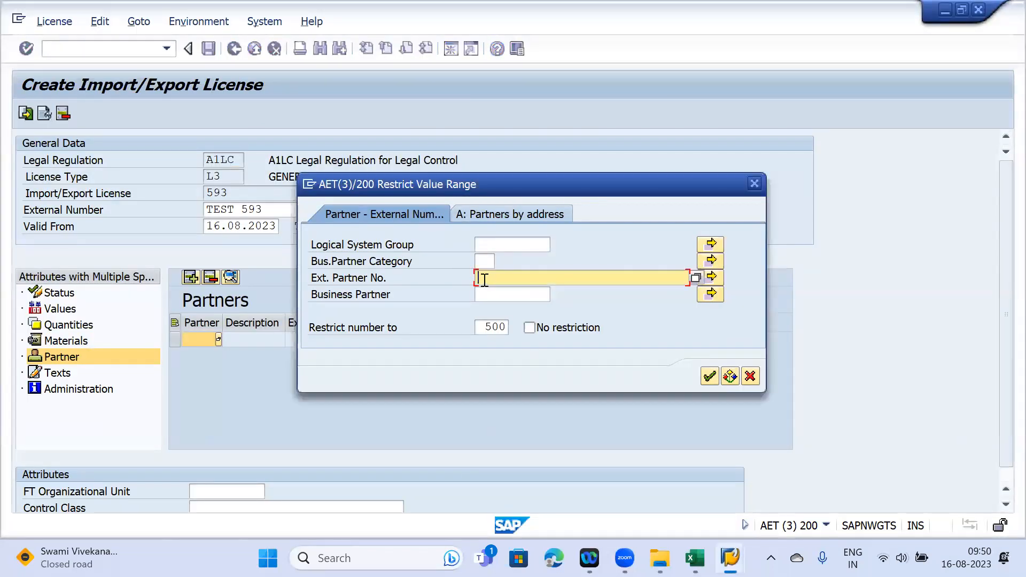
pyautogui.hotkey('ctrl', 'v')
pyautogui.click(711, 376)
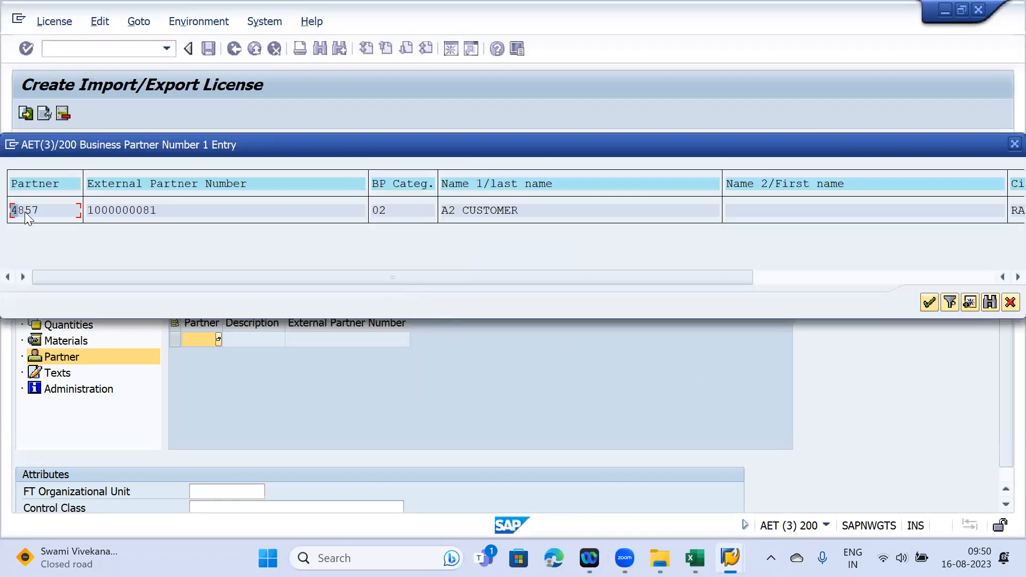
pyautogui.doubleClick(25, 210)
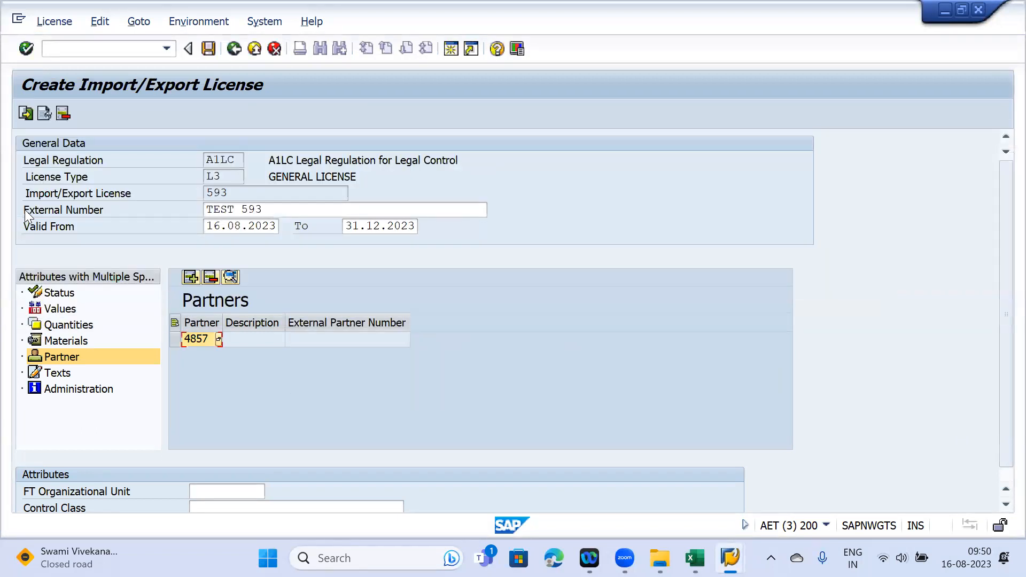
pyautogui.press('Return')
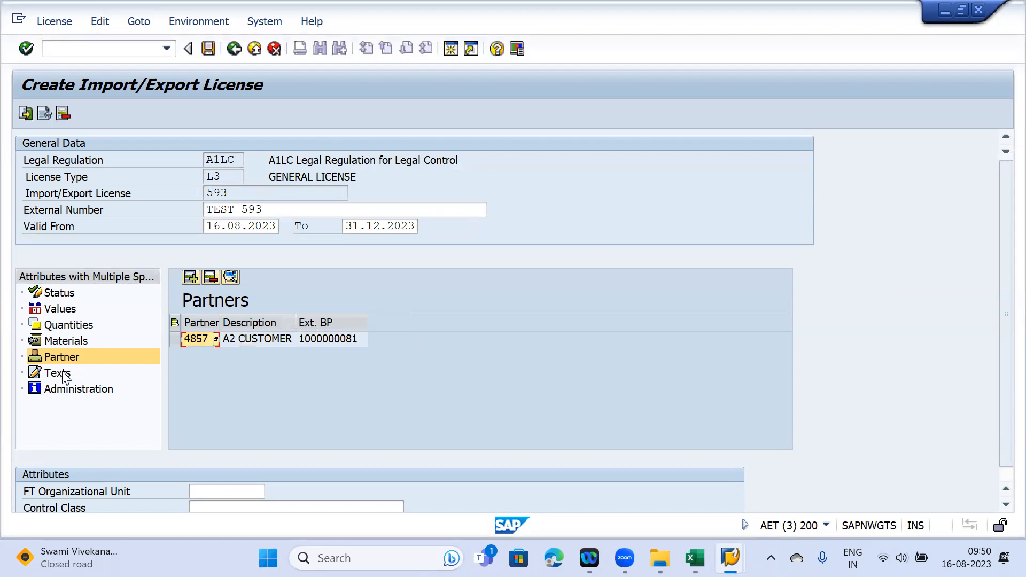
pyautogui.click(63, 373)
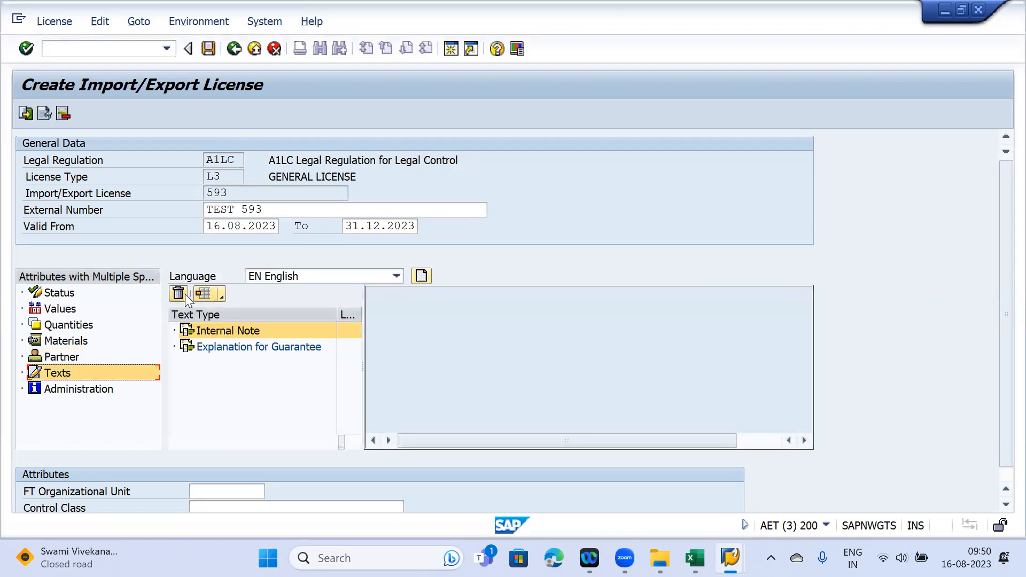
# - Write the English internal note 'Test License', then go back to the Status section
pyautogui.click(421, 275)
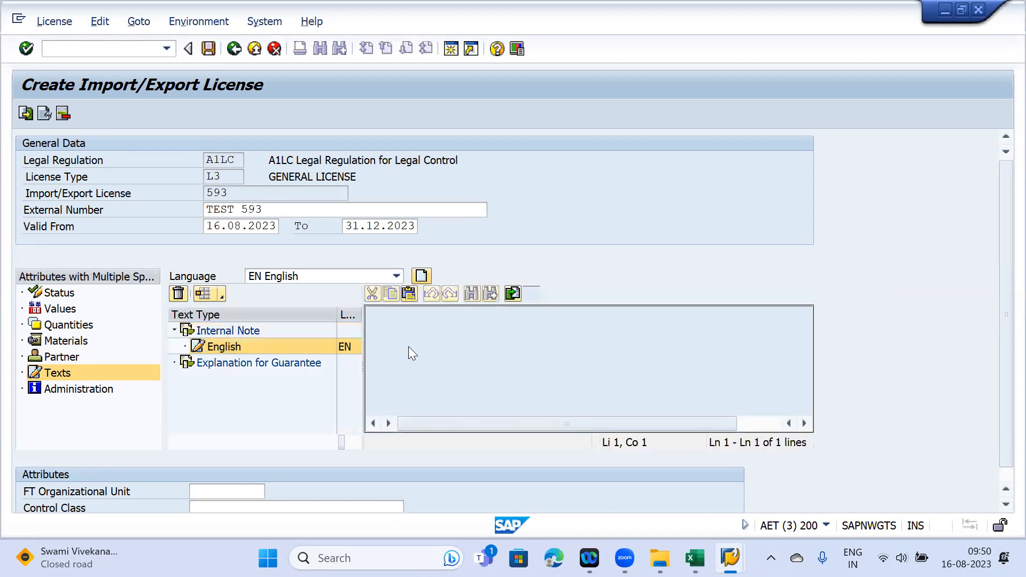
pyautogui.write('Test ')
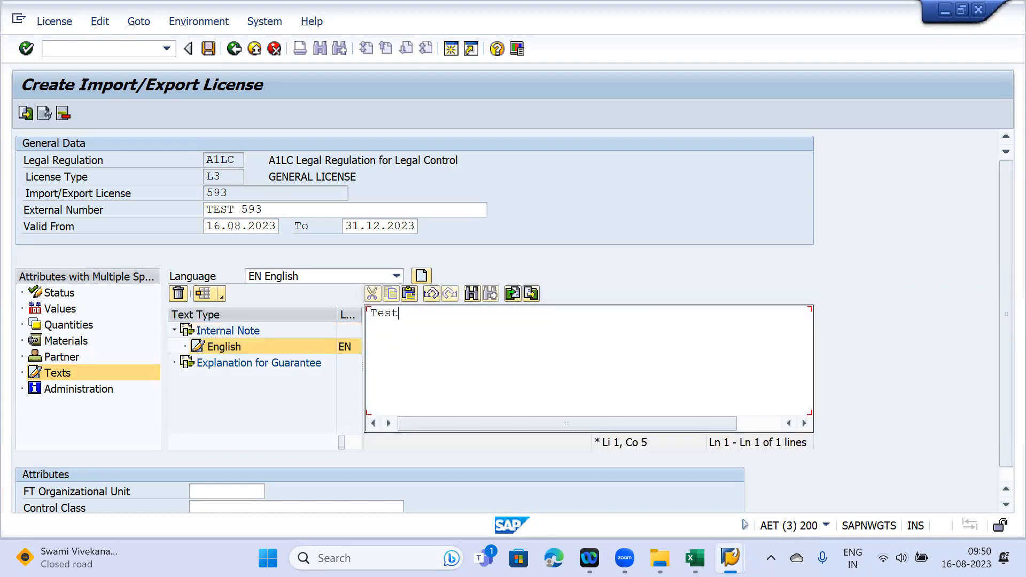
pyautogui.write(':i')
pyautogui.press('BackSpace')
pyautogui.press('BackSpace')
pyautogui.press('BackSpace')
pyautogui.write('License')
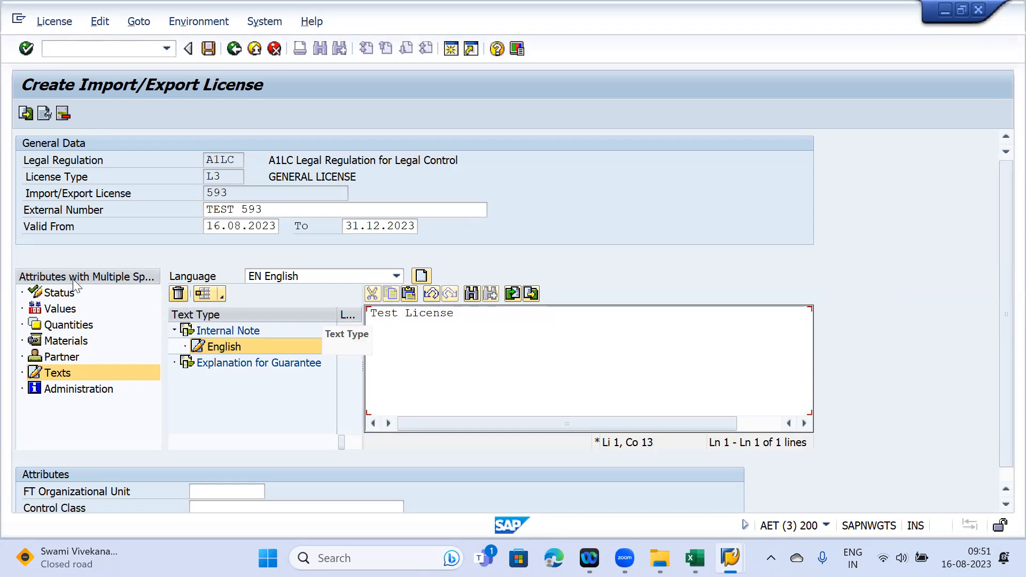
pyautogui.click(61, 298)
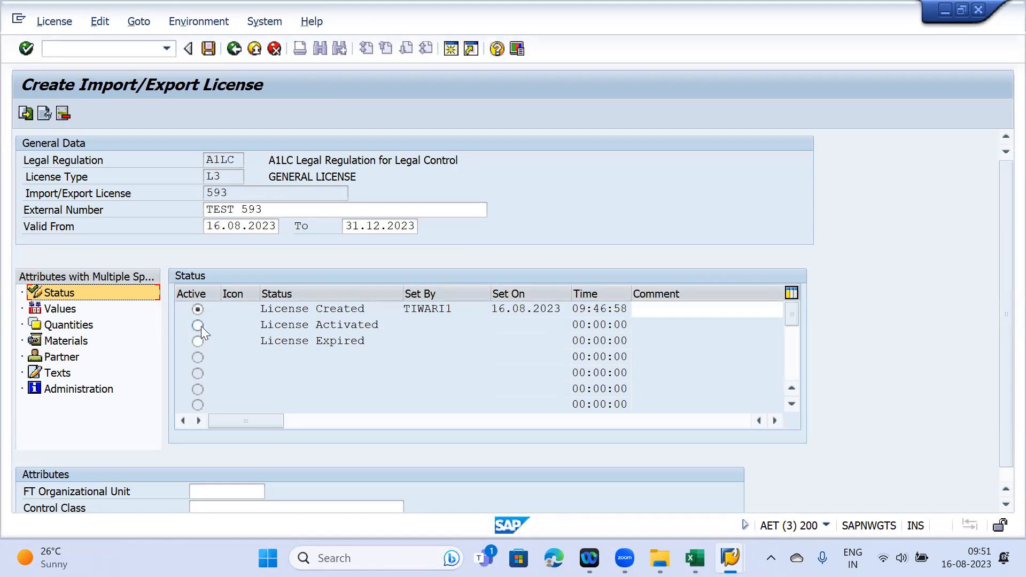
# - Enter FT organizational unit FTO-JMAA on licence 593
pyautogui.moveTo(1000, 267); pyautogui.dragTo(997, 367)
pyautogui.click(205, 477)
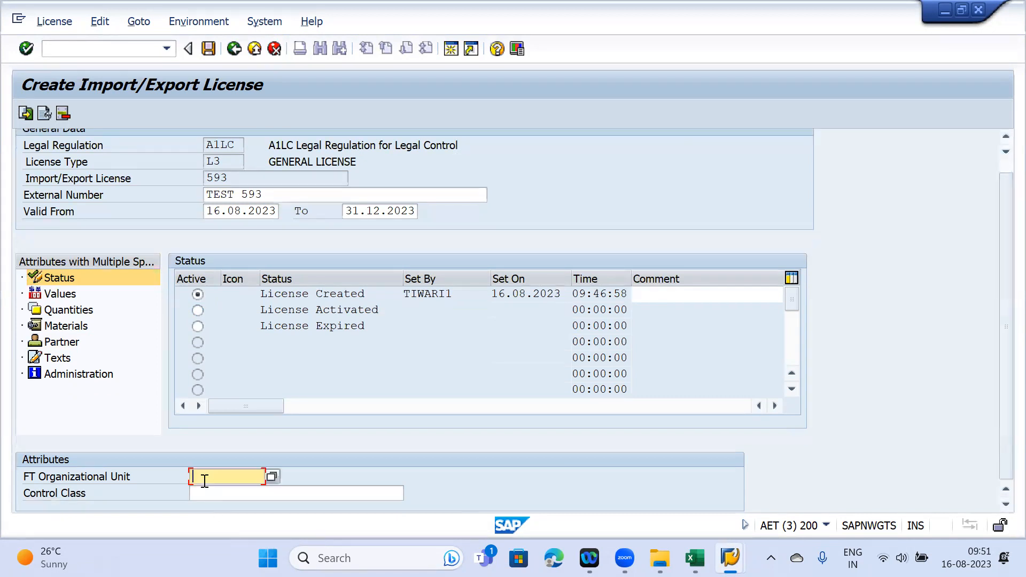
pyautogui.moveTo(730, 557)
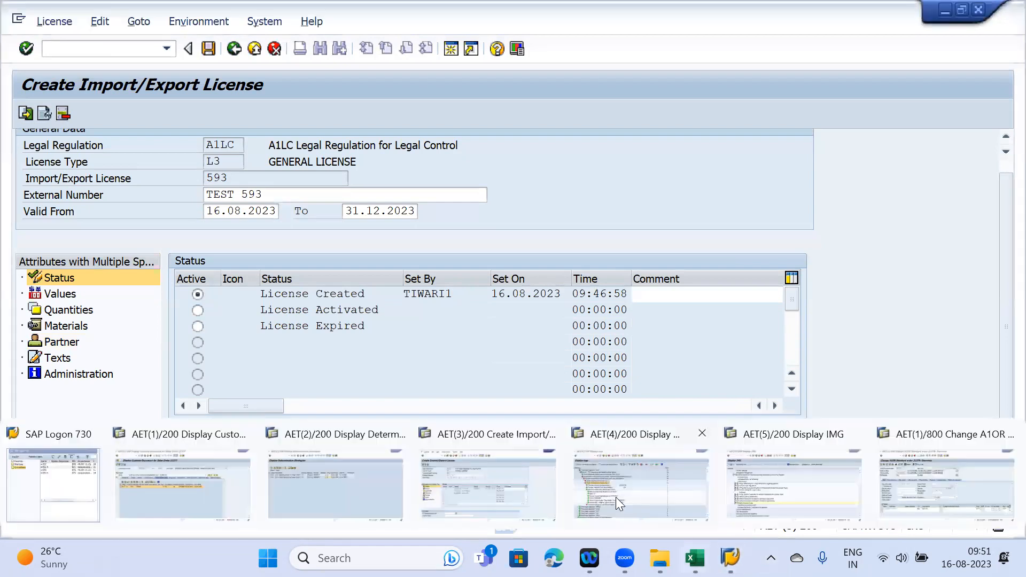
pyautogui.click(615, 496)
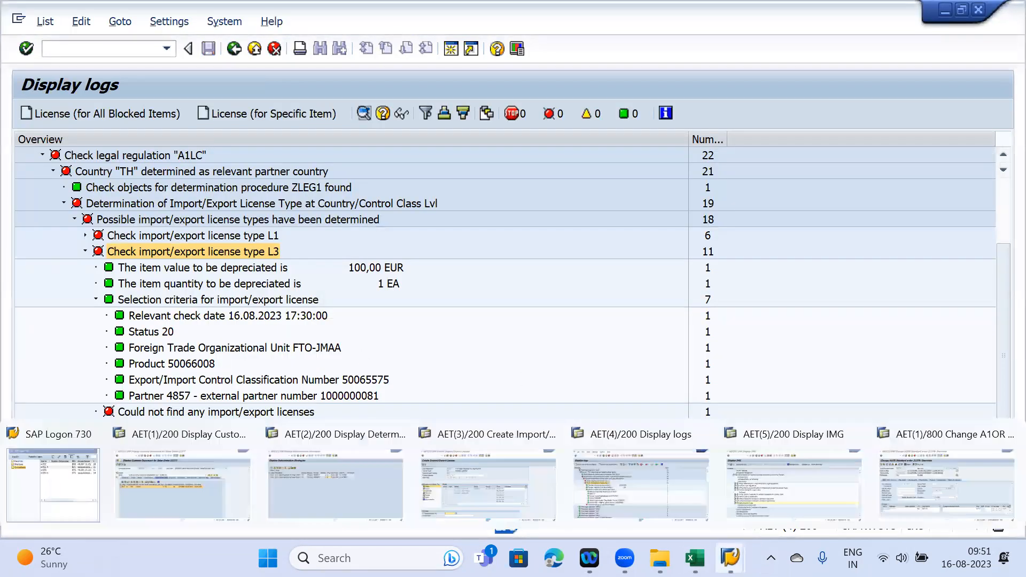
pyautogui.click(457, 480)
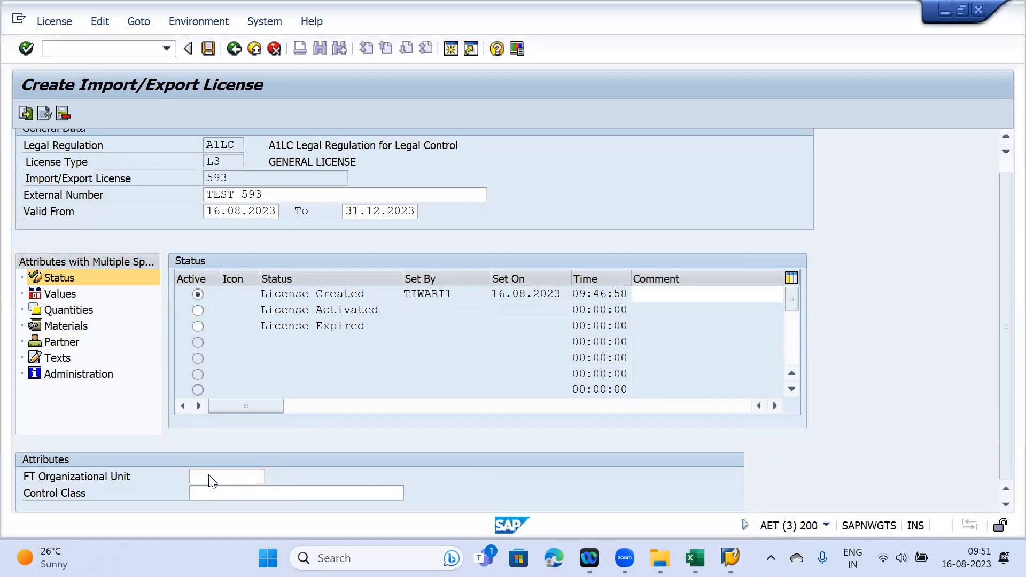
pyautogui.click(203, 478)
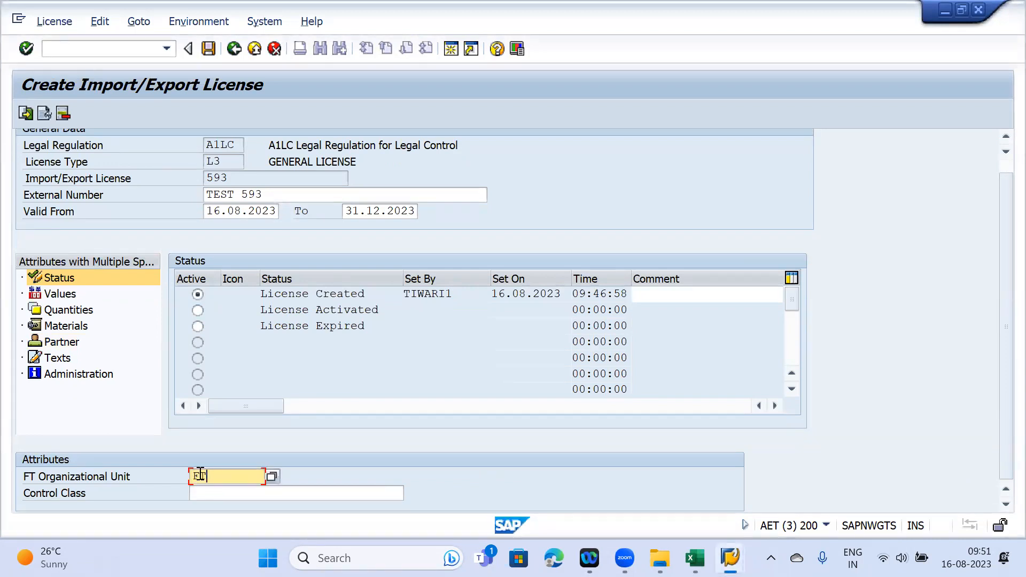
pyautogui.write('ETO-JMAA')
pyautogui.click(214, 494)
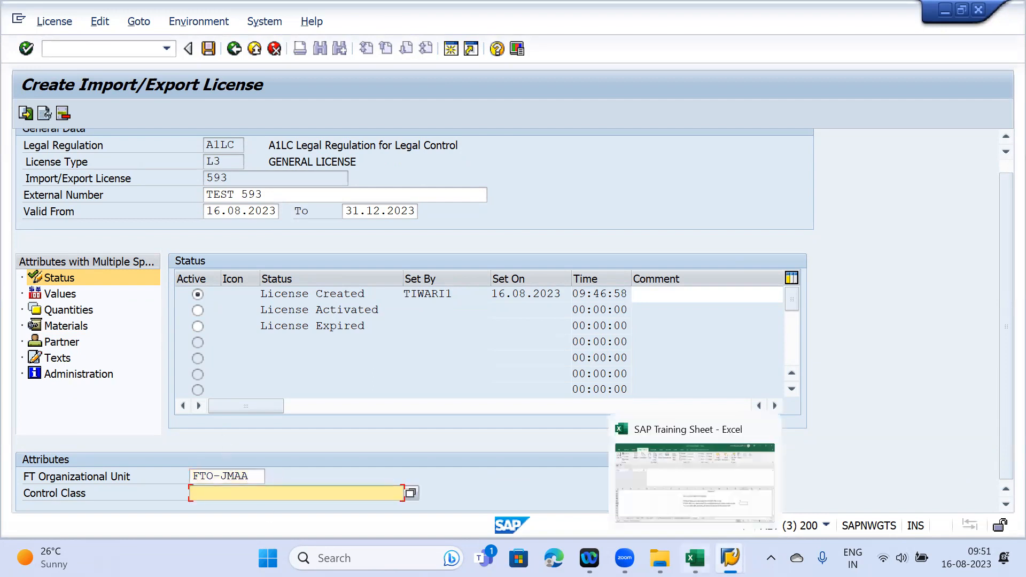
# - Enter control class 50065575 and set the licence status to License Activated
pyautogui.moveTo(729, 557)
pyautogui.click(597, 471)
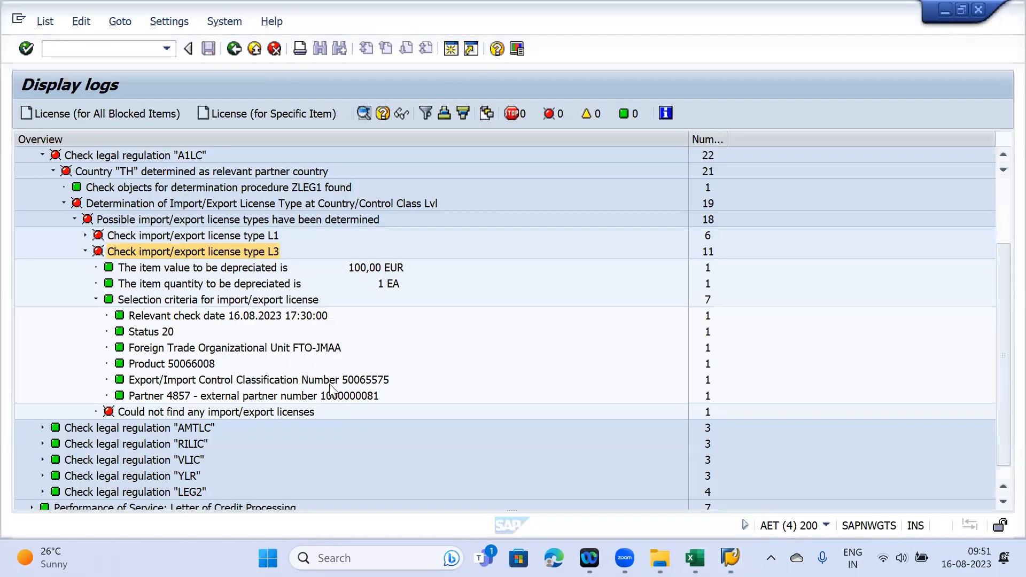
pyautogui.moveTo(730, 558)
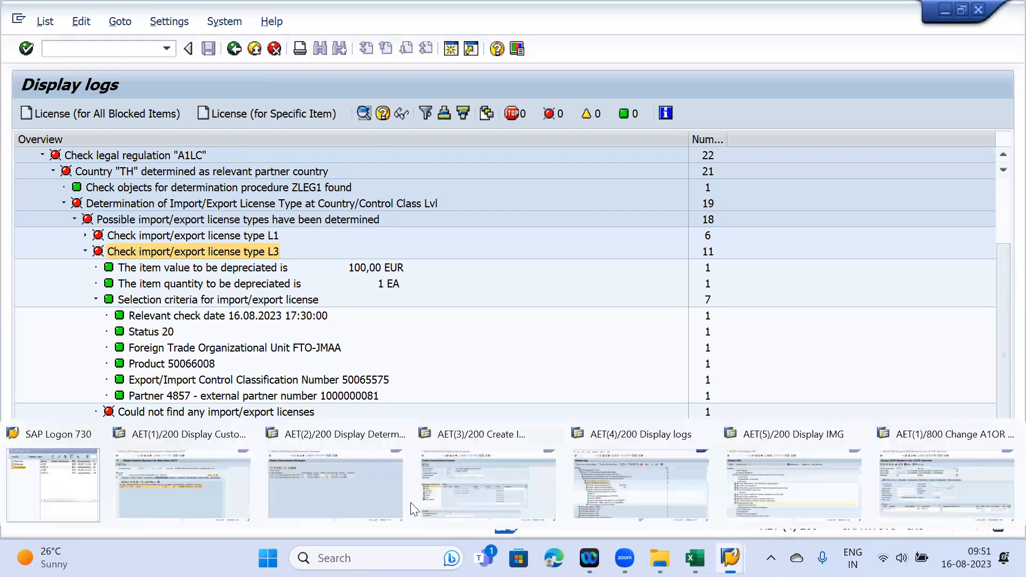
pyautogui.click(435, 488)
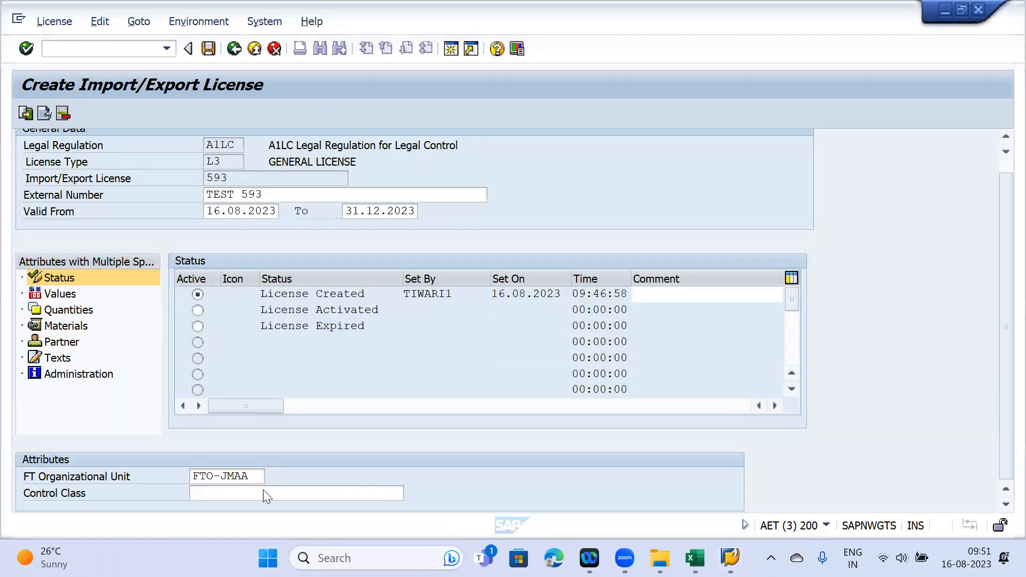
pyautogui.click(206, 494)
pyautogui.write('50065575')
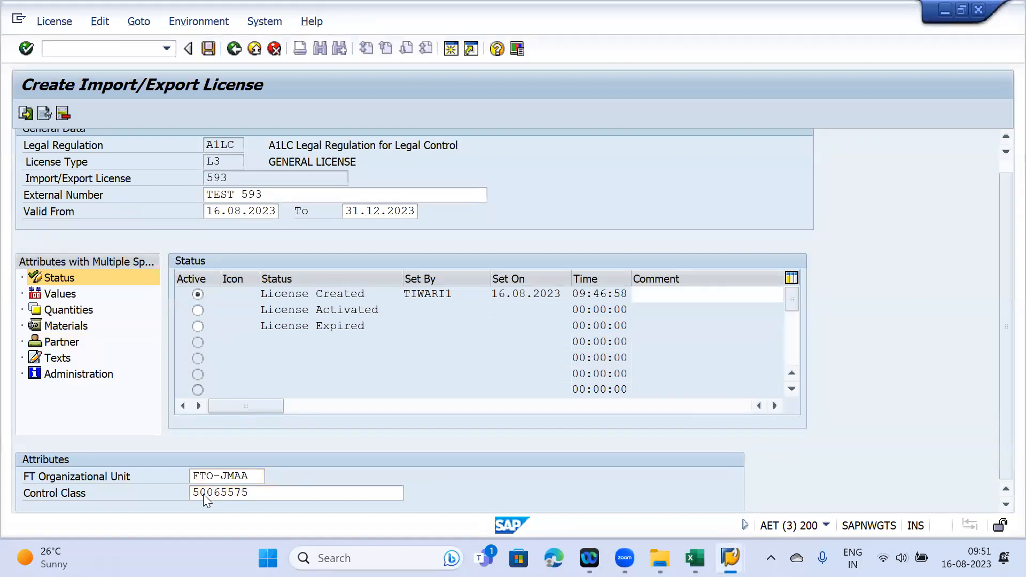
pyautogui.press('Return')
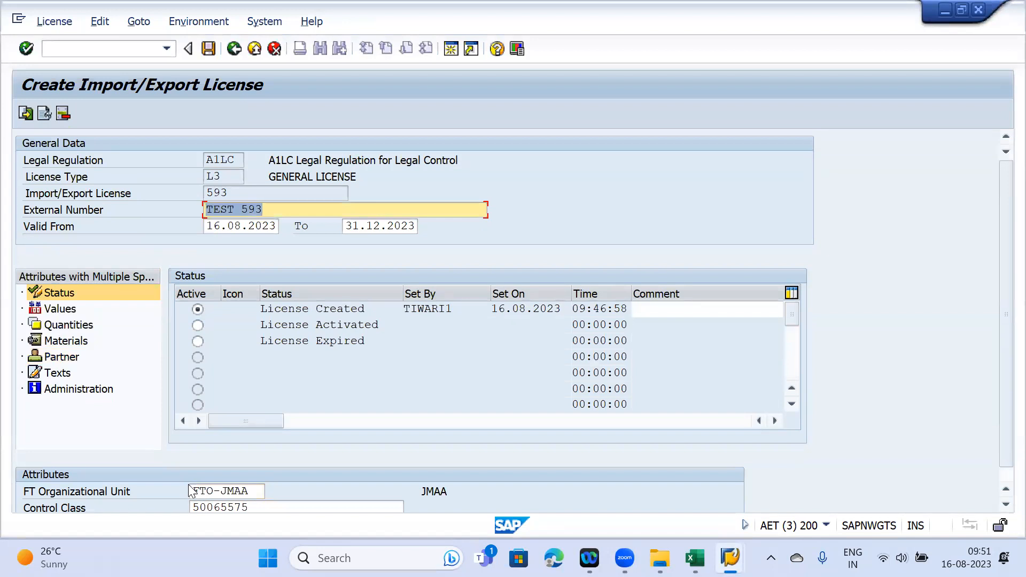
pyautogui.click(198, 325)
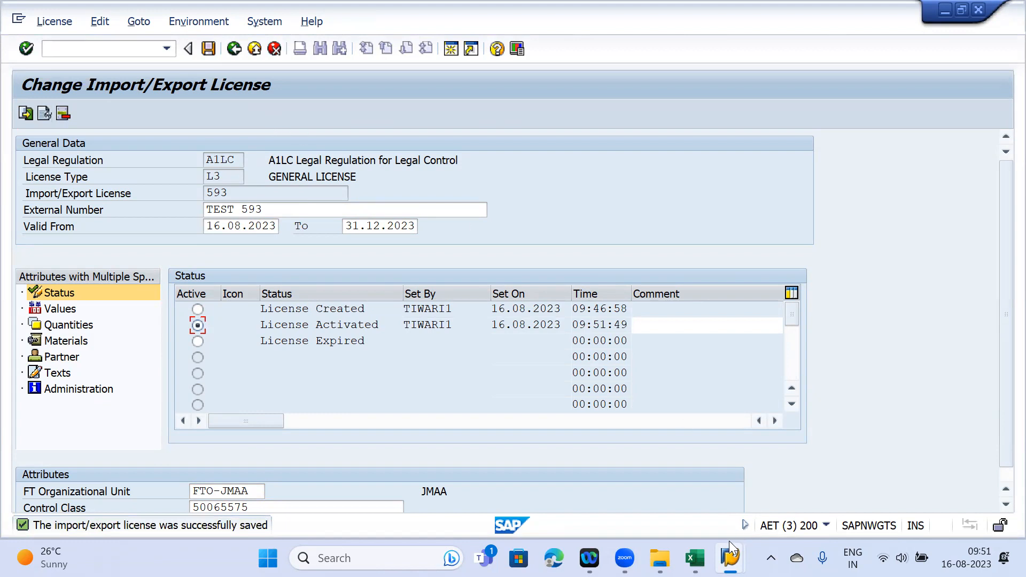
pyautogui.click(694, 558)
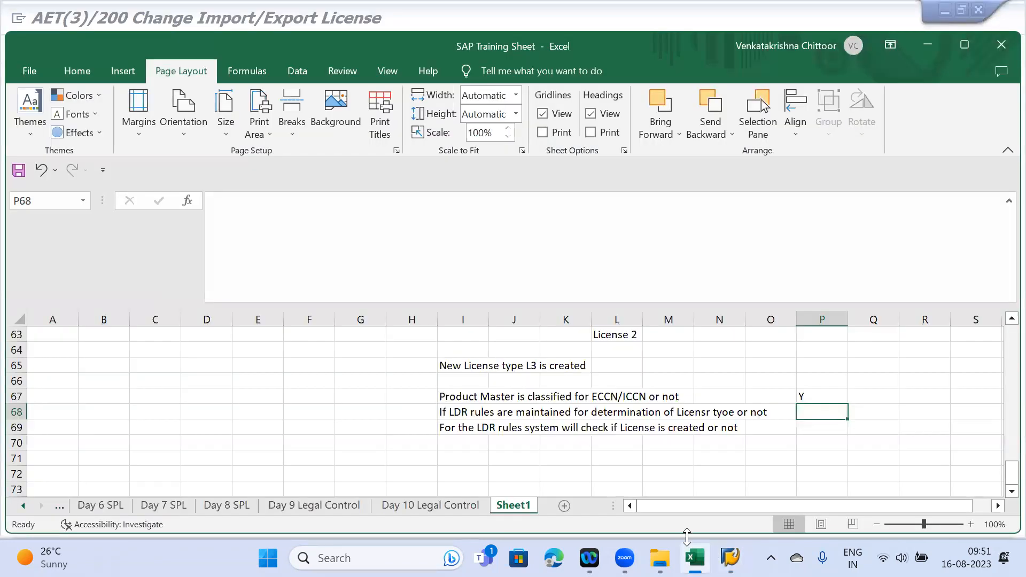
# - Mark checklist cell P68 with Y, then return to licence 593 (TEST 593) in Change Import/Export License
pyautogui.doubleClick(816, 418)
pyautogui.press('Return')
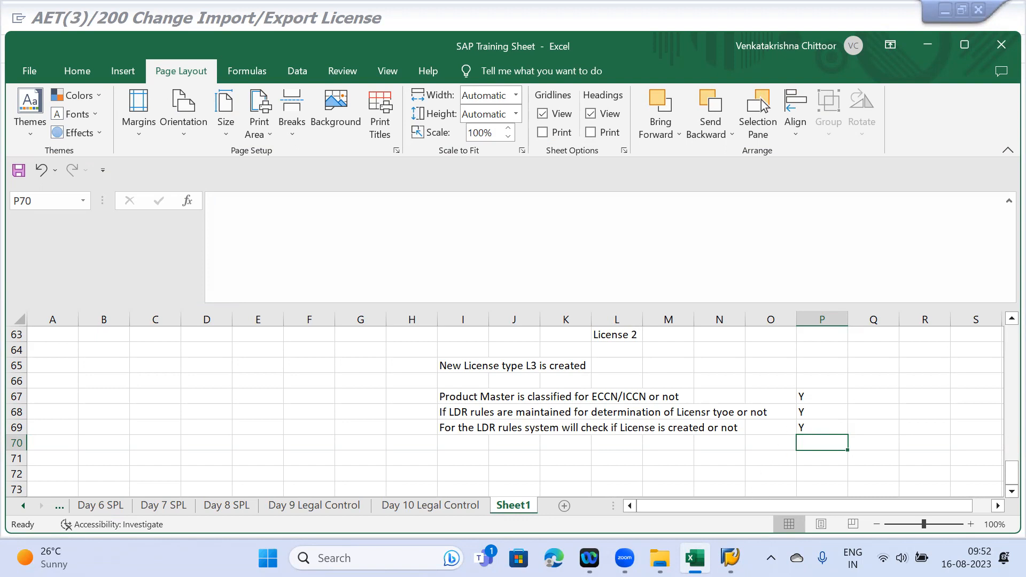
pyautogui.click(730, 558)
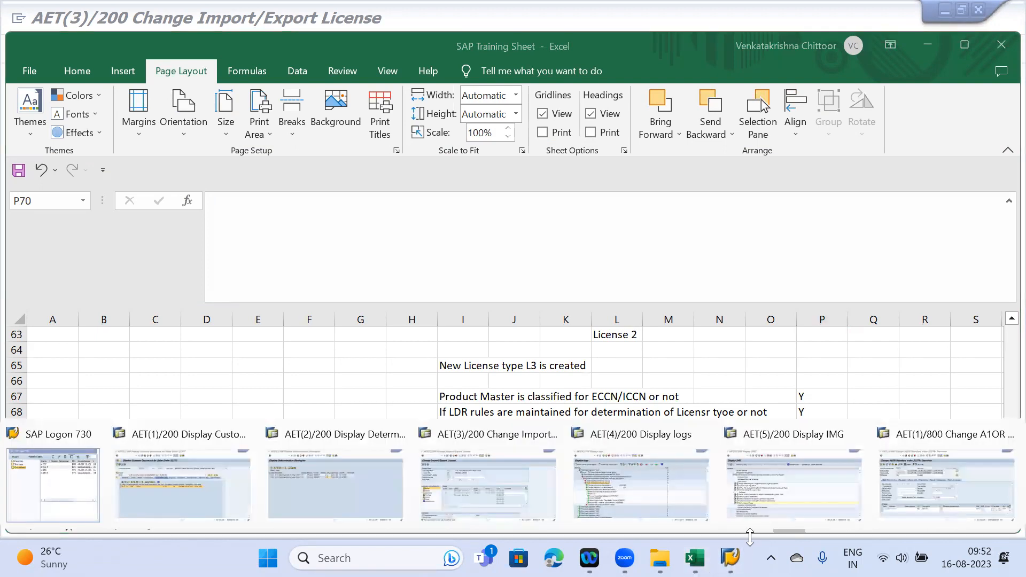
pyautogui.click(517, 483)
pyautogui.moveTo(272, 213); pyautogui.dragTo(178, 212)
pyautogui.click(273, 209)
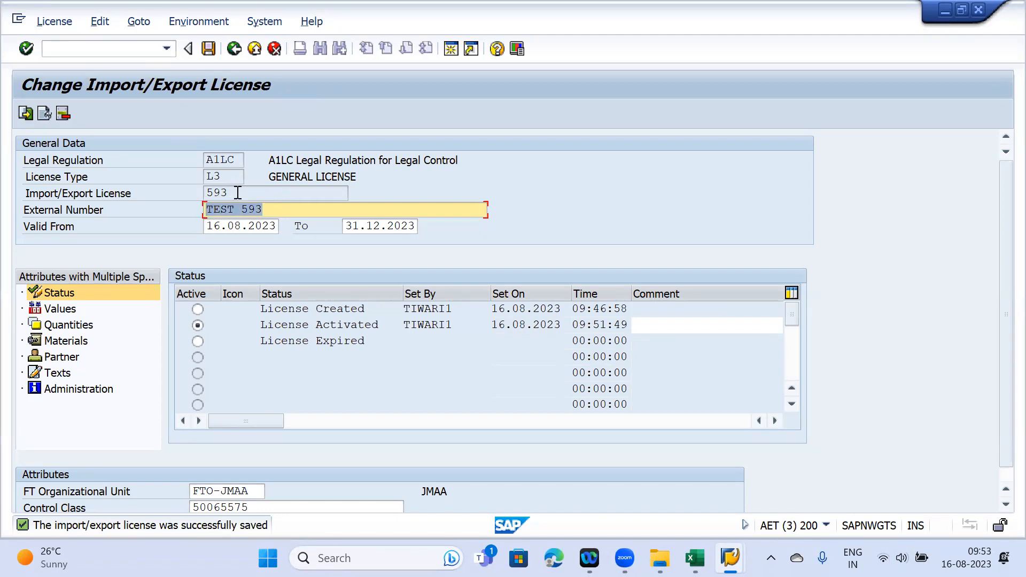
# - Review licence 593 (external number TEST 593), then return to the Legal Control - Export menu
pyautogui.moveTo(231, 193); pyautogui.dragTo(201, 194)
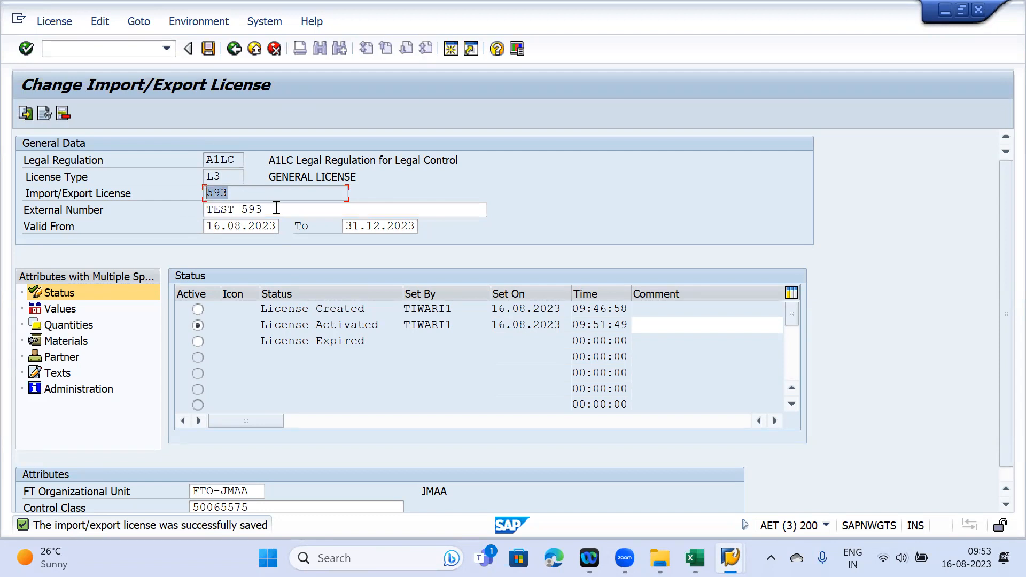
pyautogui.moveTo(275, 209); pyautogui.dragTo(176, 208)
pyautogui.click(175, 207)
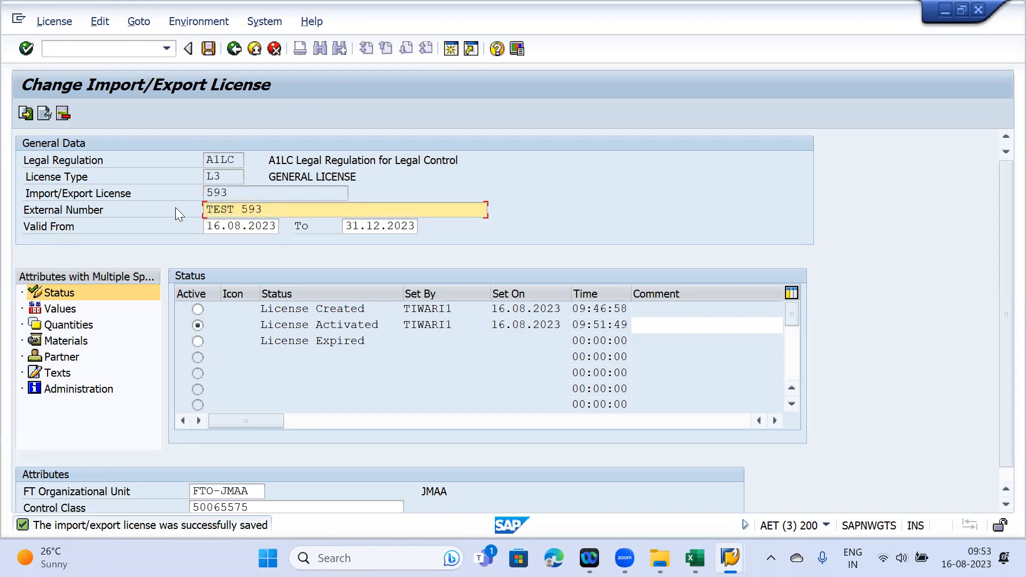
pyautogui.click(234, 63)
pyautogui.click(234, 63)
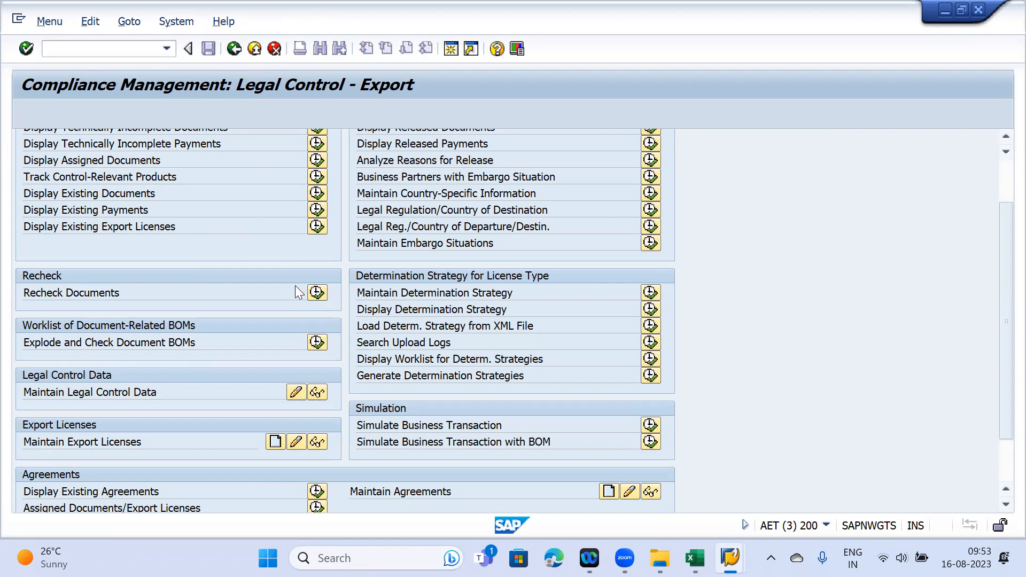
# - Run the export customs document recheck for reference 21378 with log output
pyautogui.click(316, 293)
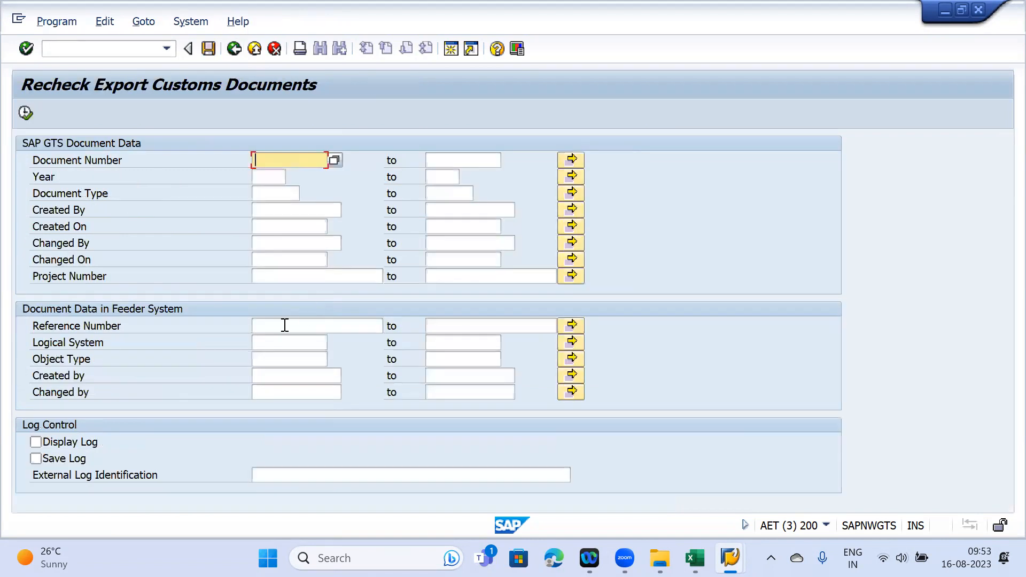
pyautogui.click(281, 326)
pyautogui.click(283, 341)
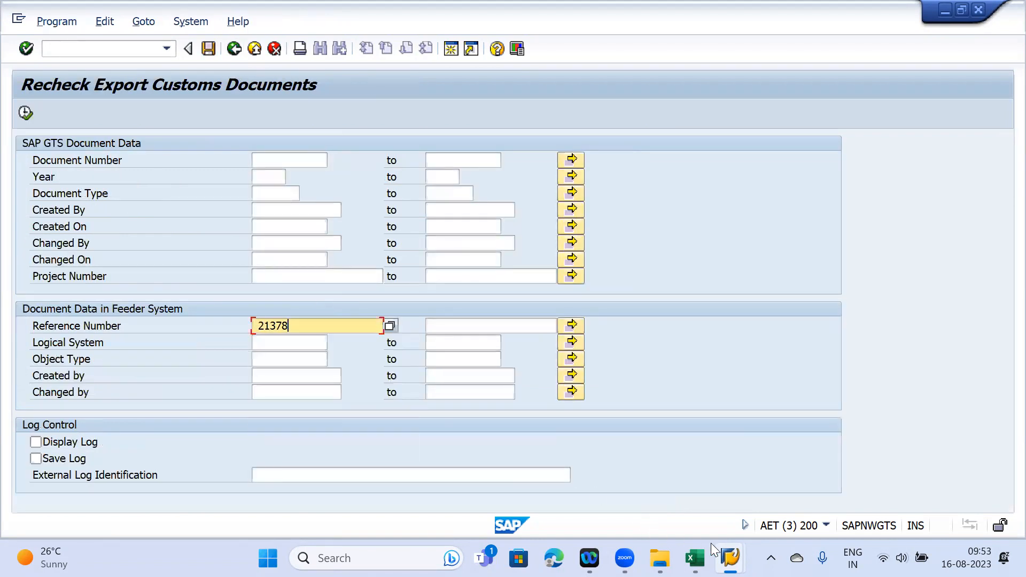
pyautogui.moveTo(727, 543)
pyautogui.click(914, 492)
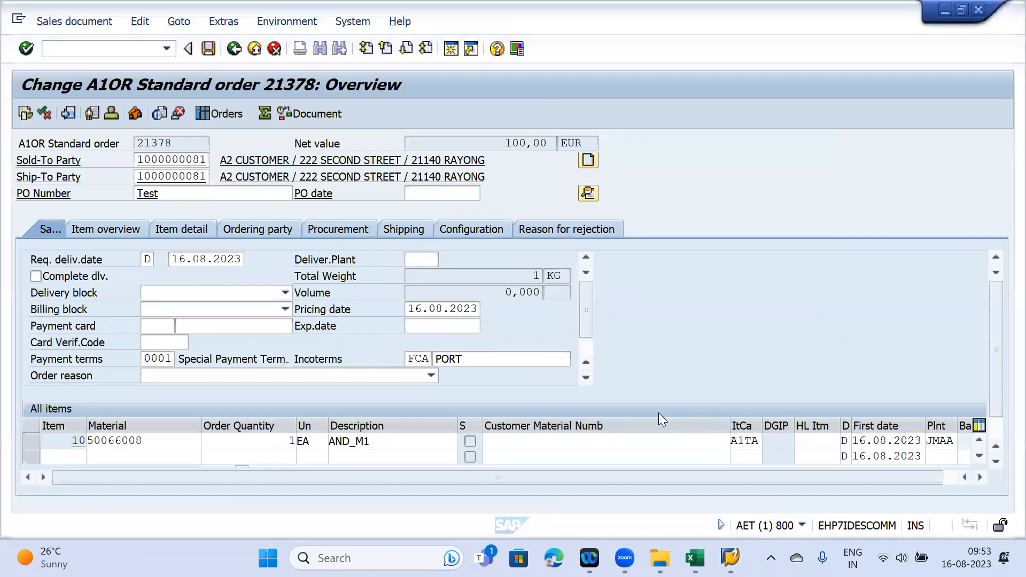
pyautogui.click(531, 493)
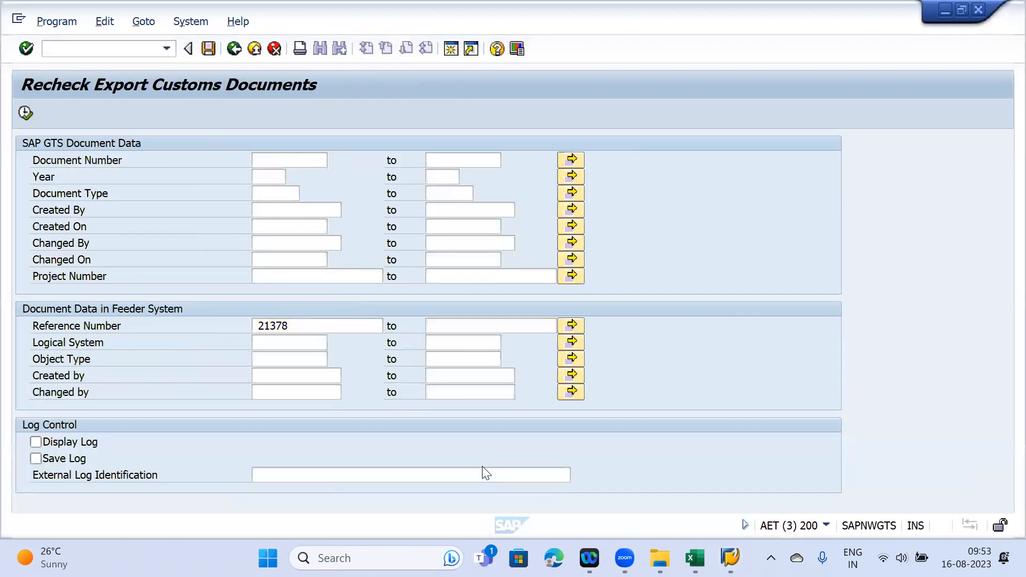
pyautogui.click(51, 440)
pyautogui.click(26, 112)
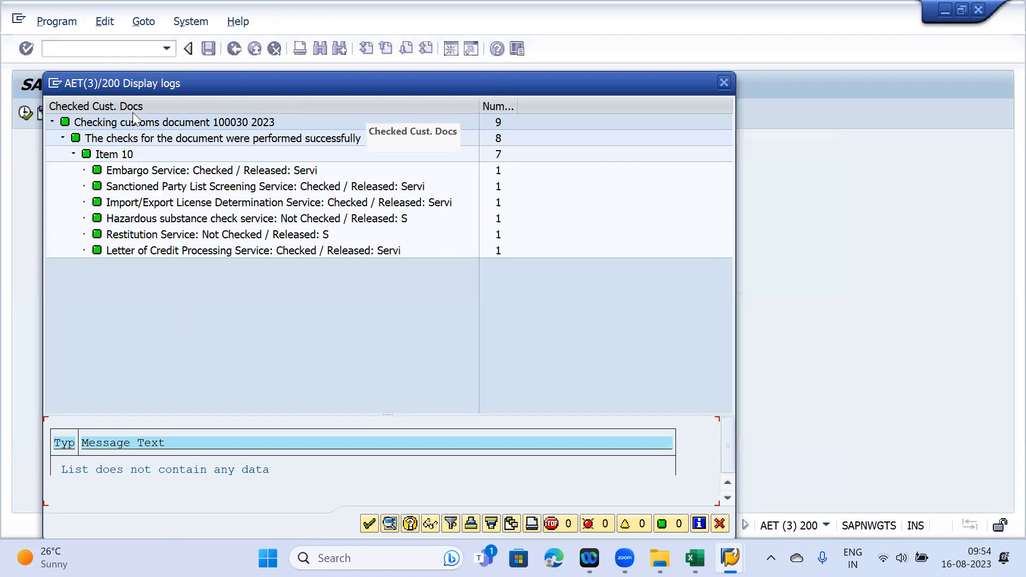
# - Close the recheck log and return to the earlier licence-check log window
pyautogui.click(724, 81)
pyautogui.moveTo(729, 557)
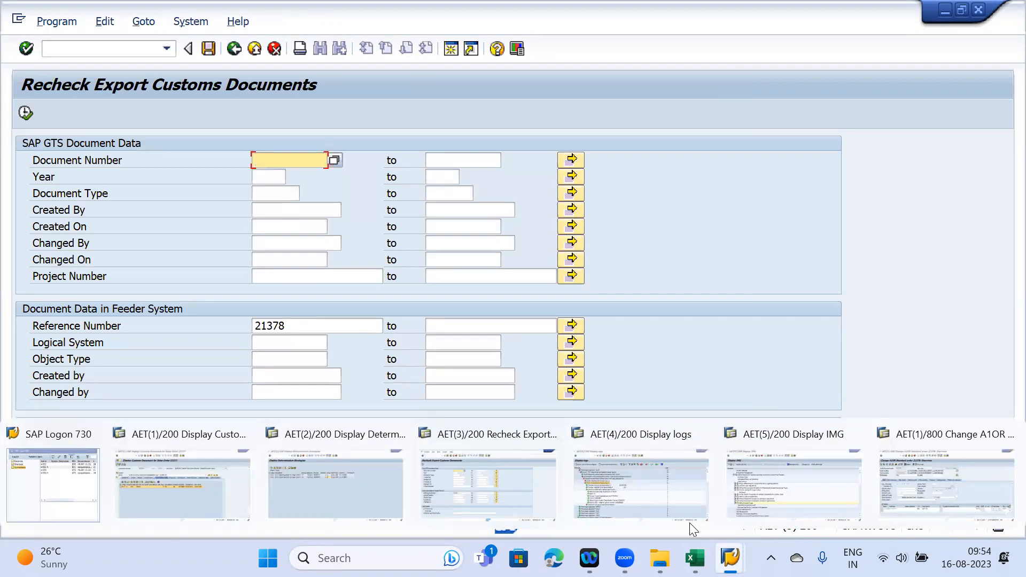
pyautogui.click(659, 498)
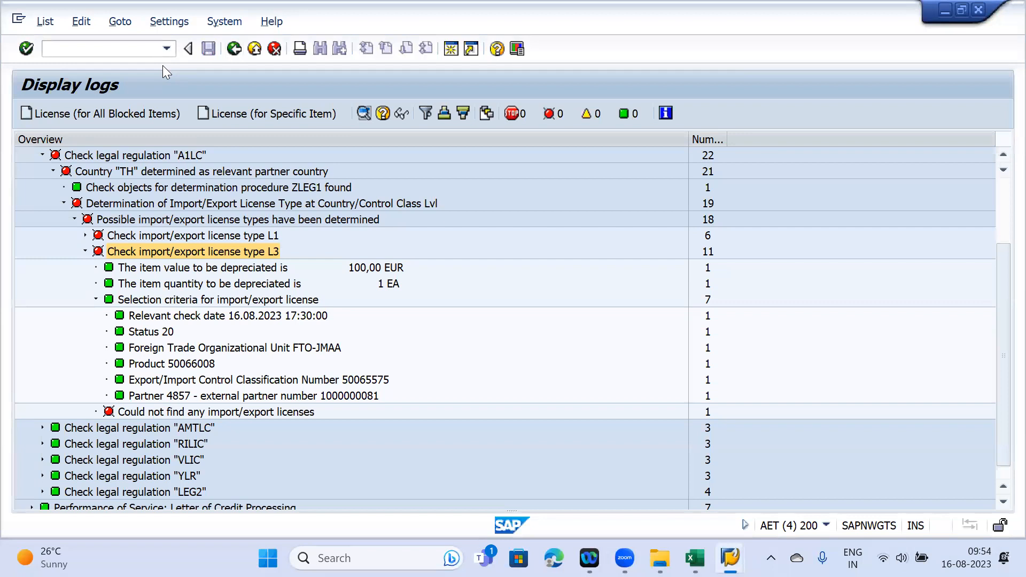
# - List blocked A1LC export documents for reference 21378 and confirm no data is found
pyautogui.press('F3')
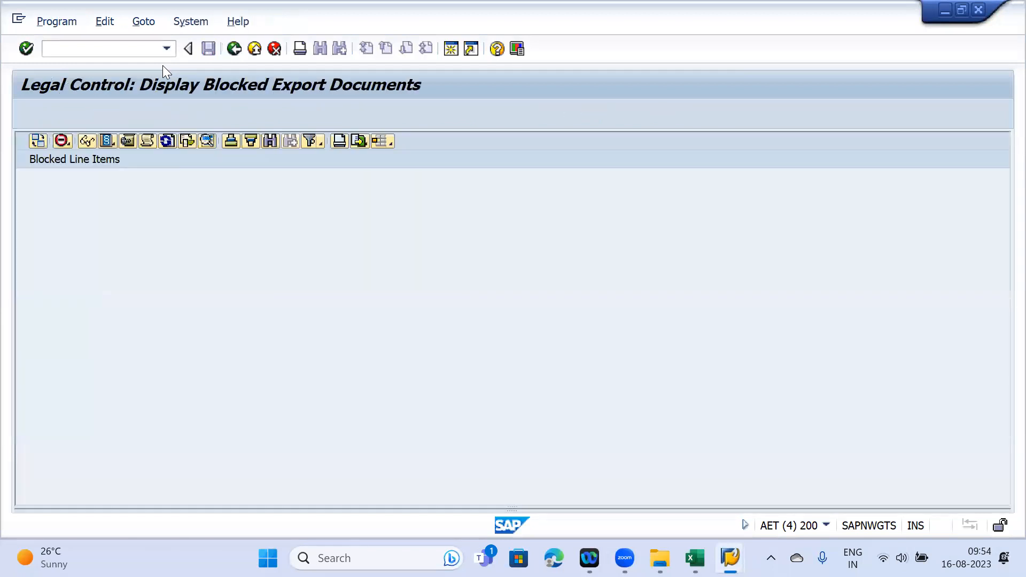
pyautogui.press('F3')
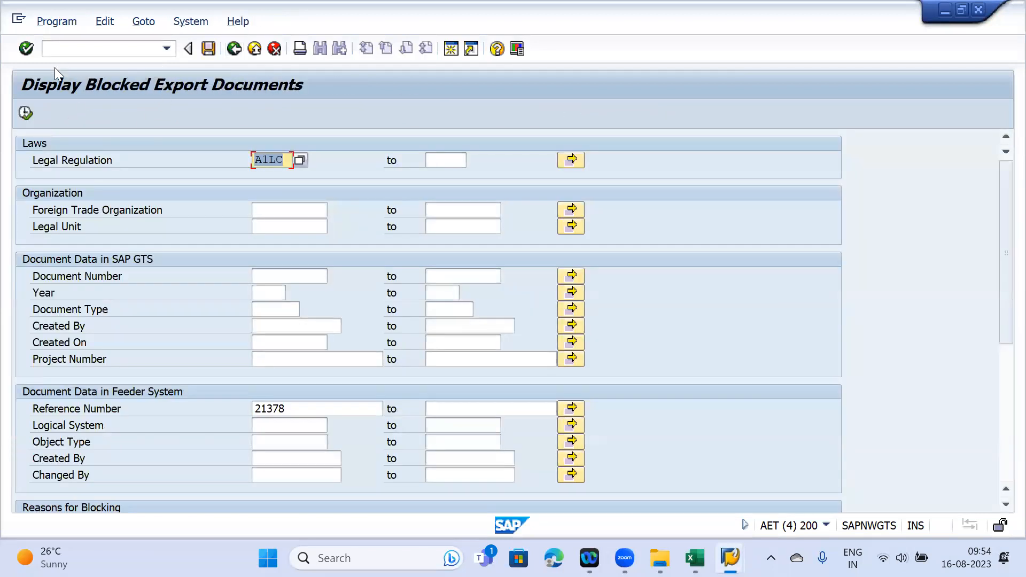
pyautogui.click(25, 112)
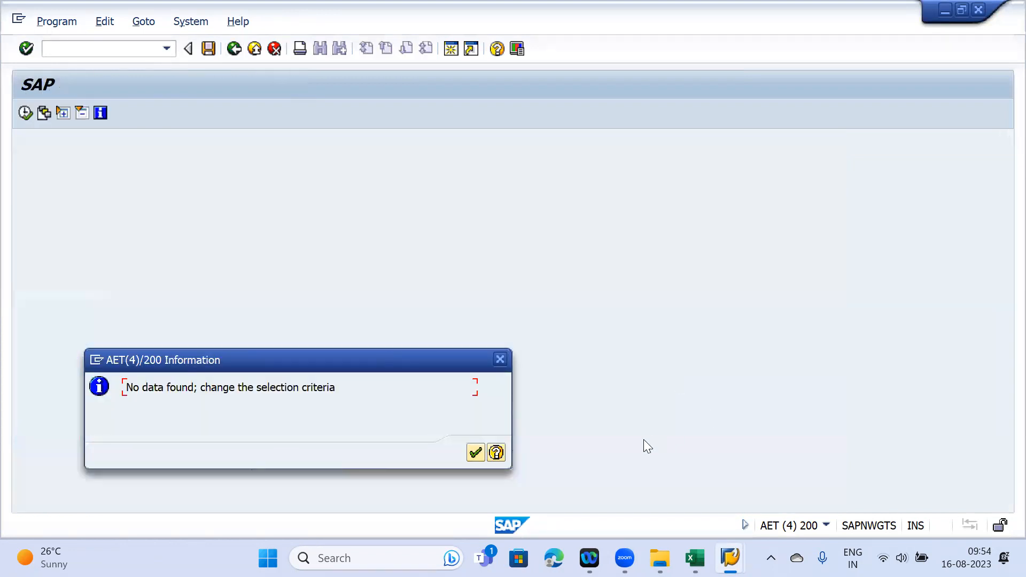
pyautogui.click(481, 454)
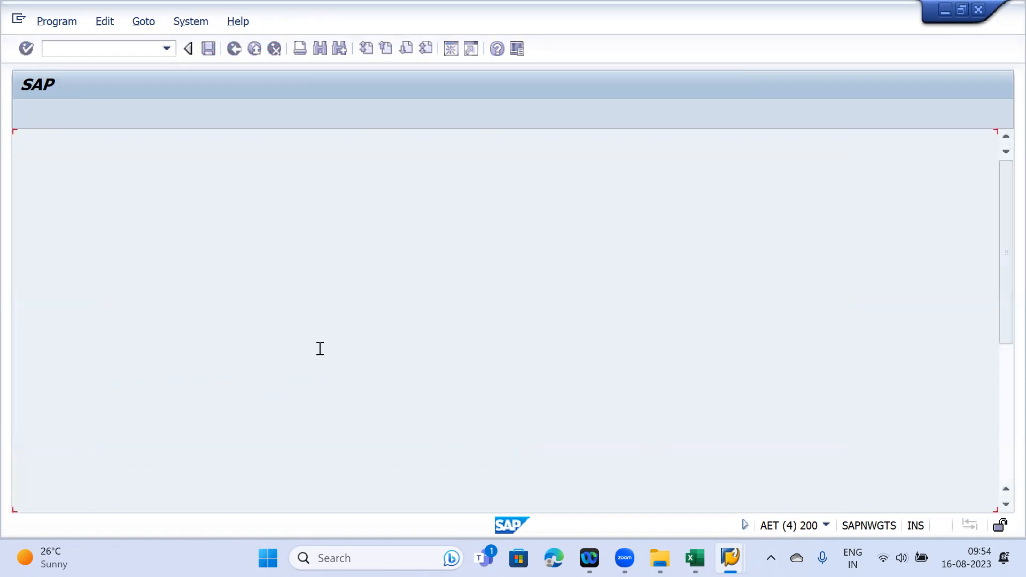
# - List all blocked A1LC documents without a reference, then open Display Existing Documents
pyautogui.press('BackSpace')
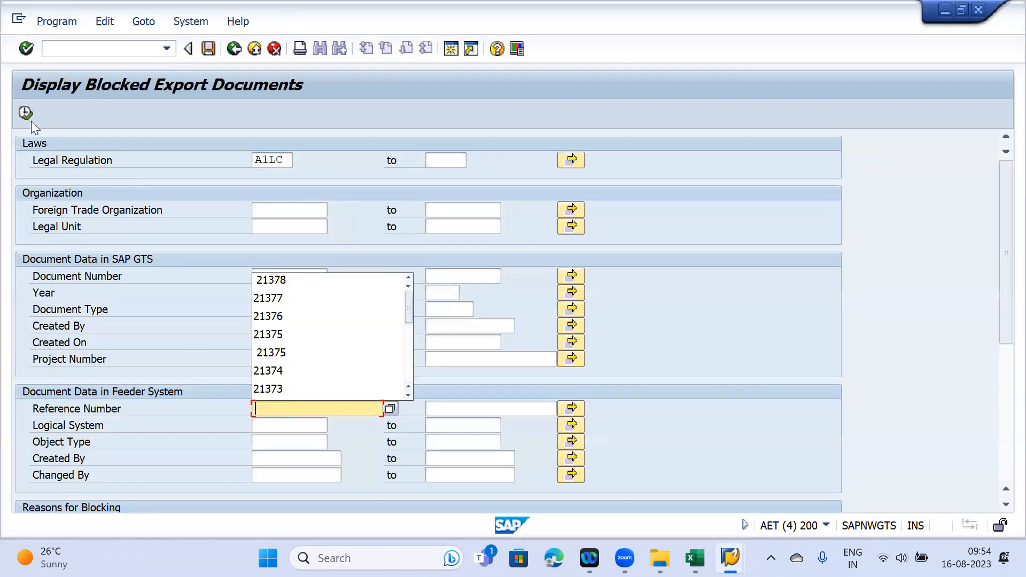
pyautogui.click(24, 114)
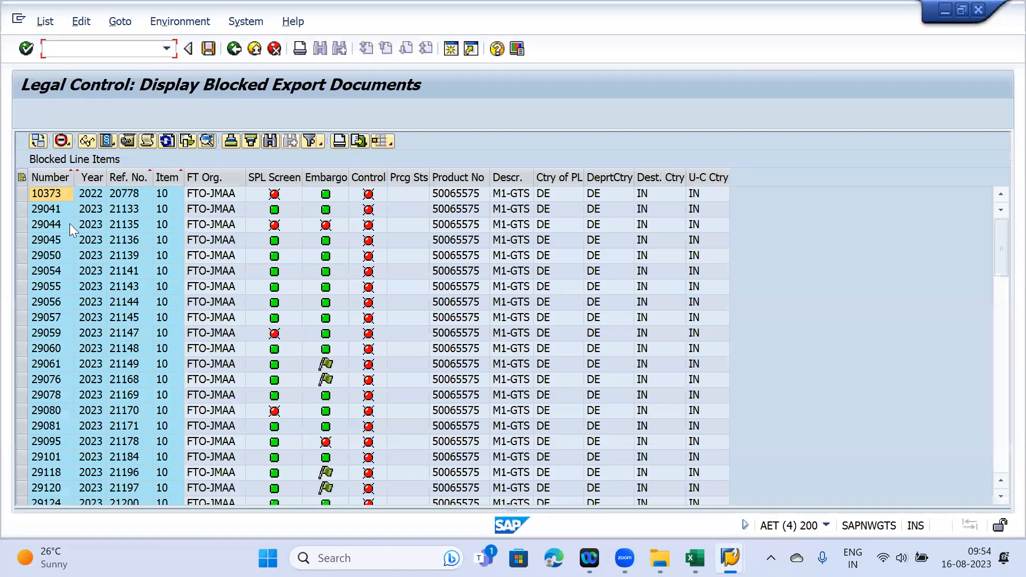
pyautogui.click(22, 240)
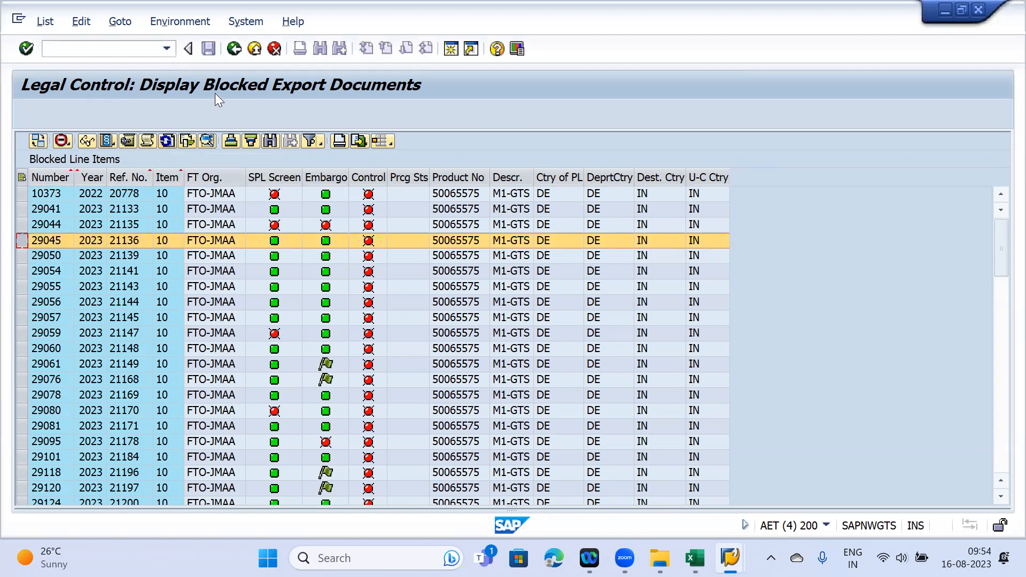
pyautogui.press('F3')
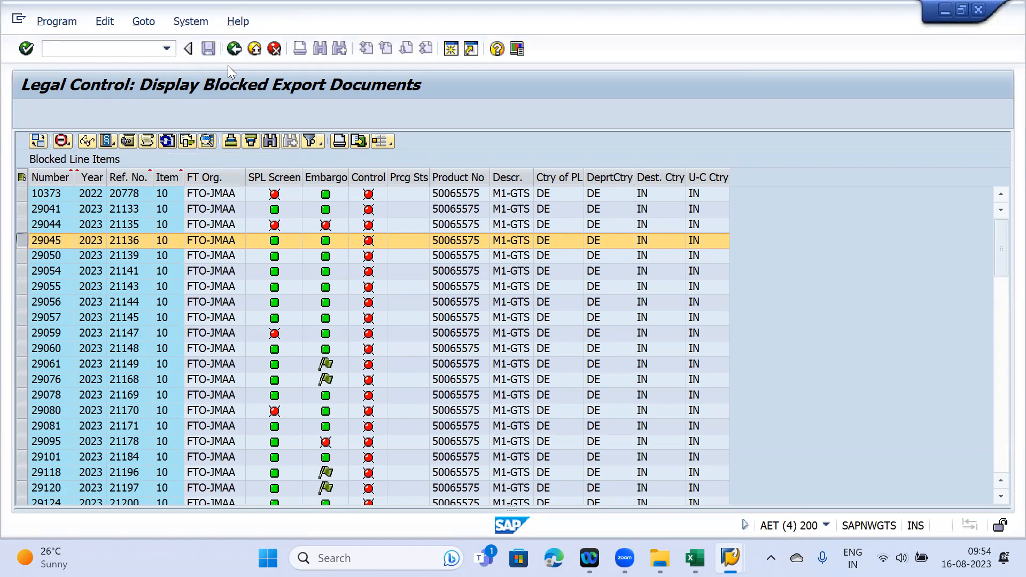
pyautogui.press('F3')
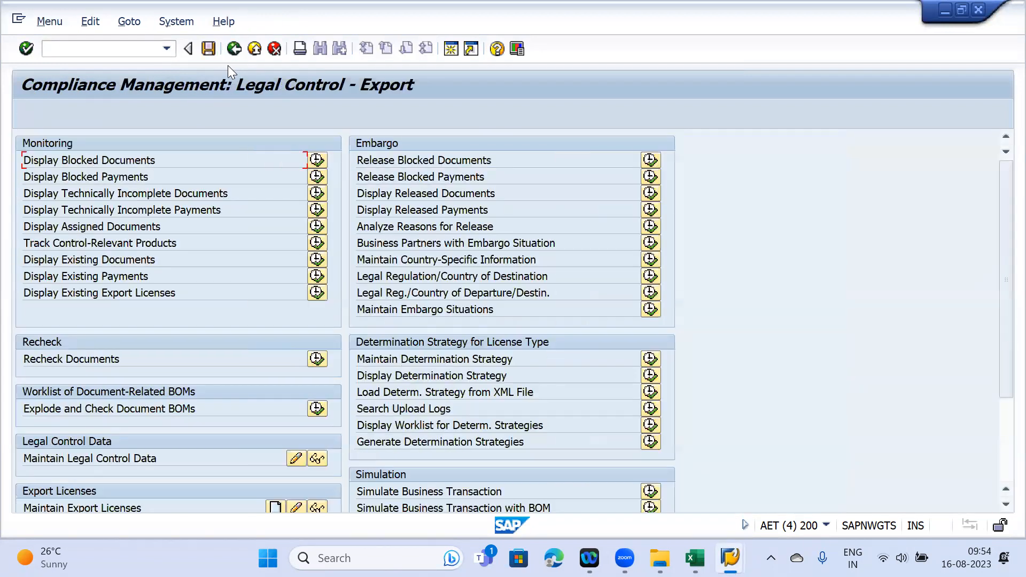
pyautogui.click(317, 259)
# - List existing export documents for reference 21378 and open the document's check log
pyautogui.click(283, 324)
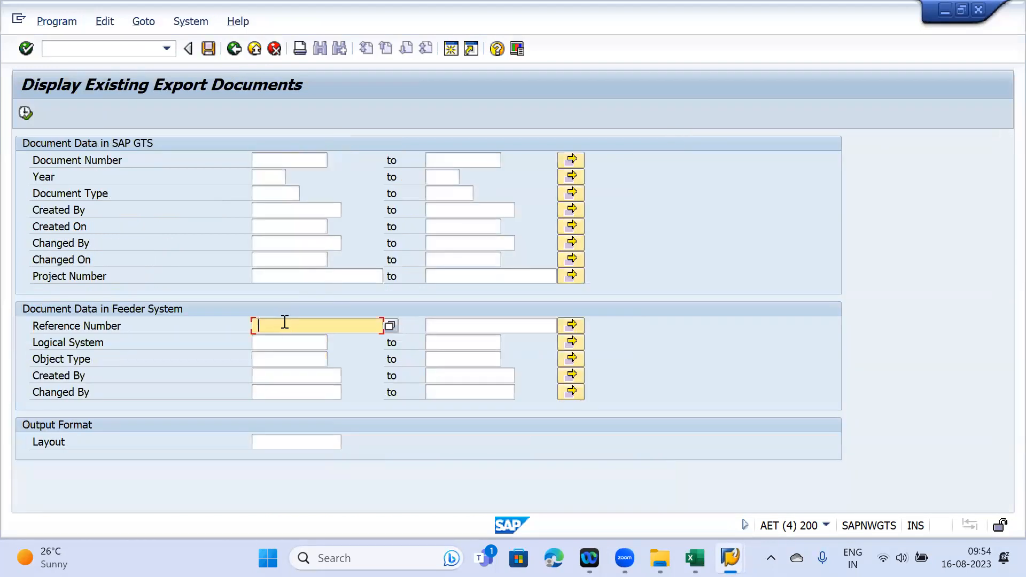
pyautogui.click(289, 343)
pyautogui.click(26, 112)
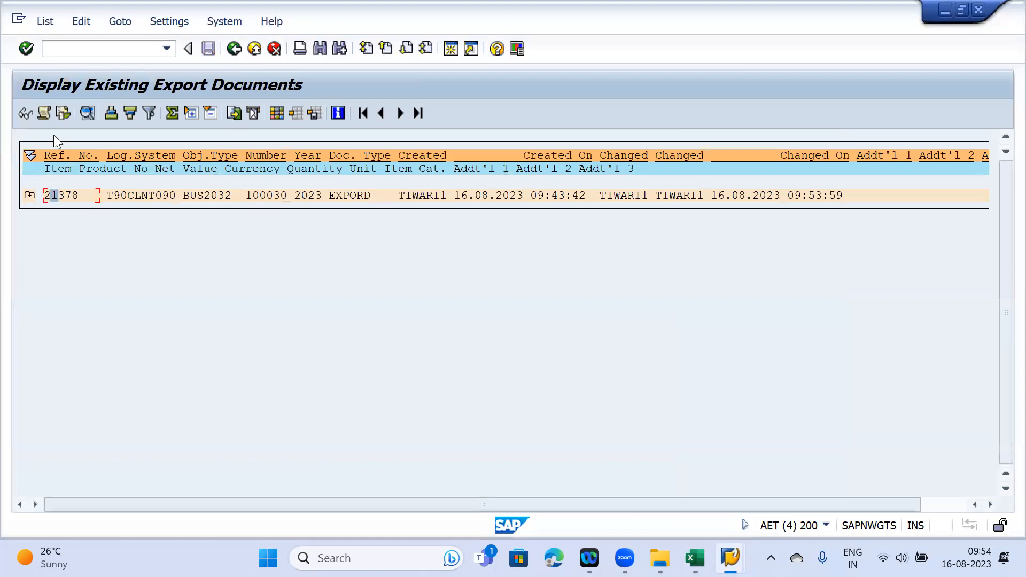
pyautogui.click(44, 113)
# - Expand the log from item 10 through A1LC and country TH down to licence type L3 and licence 593
pyautogui.click(45, 113)
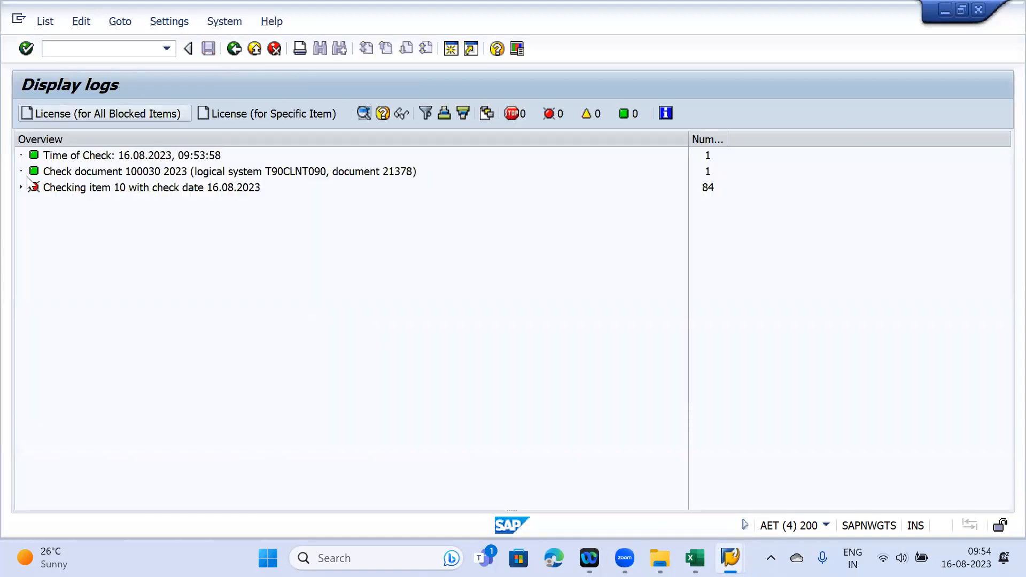
pyautogui.click(21, 188)
pyautogui.click(31, 236)
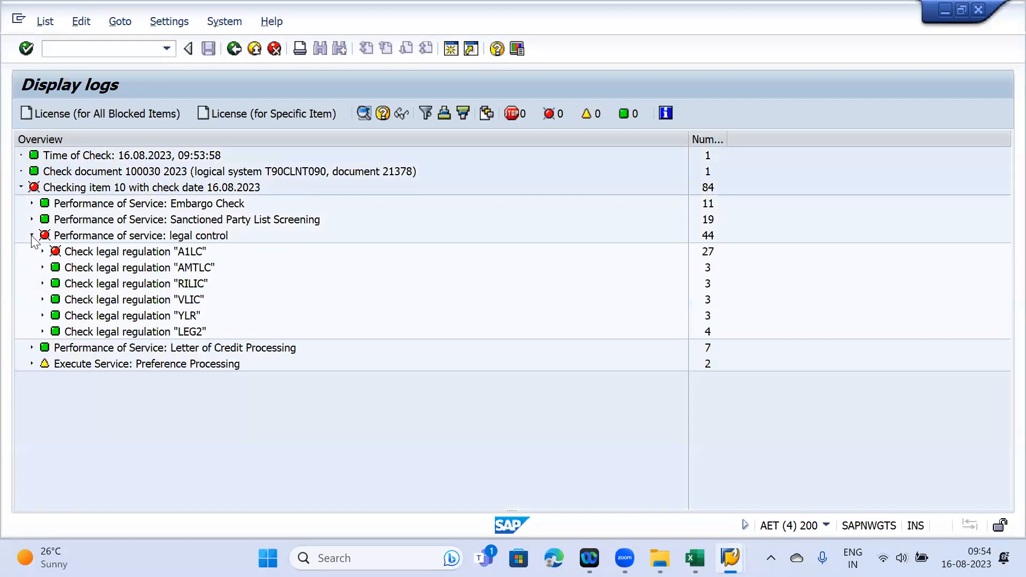
pyautogui.click(42, 251)
pyautogui.click(53, 268)
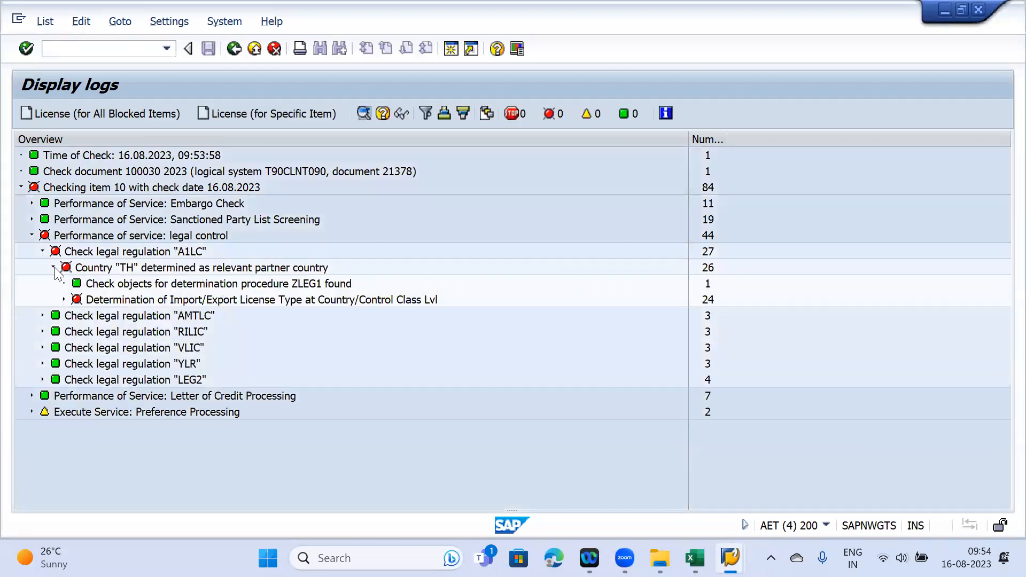
pyautogui.click(63, 300)
pyautogui.click(74, 315)
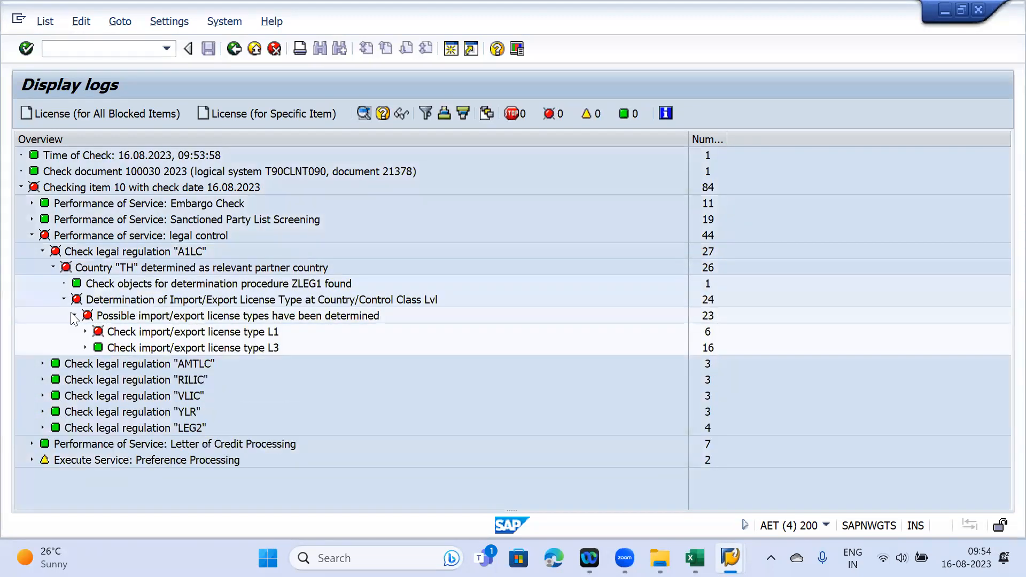
pyautogui.click(85, 347)
pyautogui.scroll(-2, 405, 235)
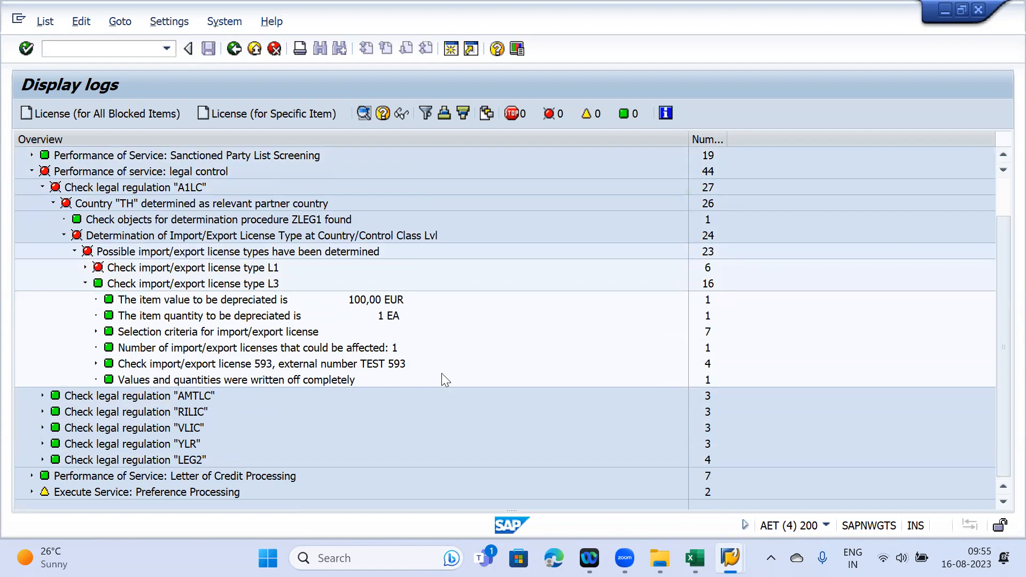
pyautogui.click(95, 363)
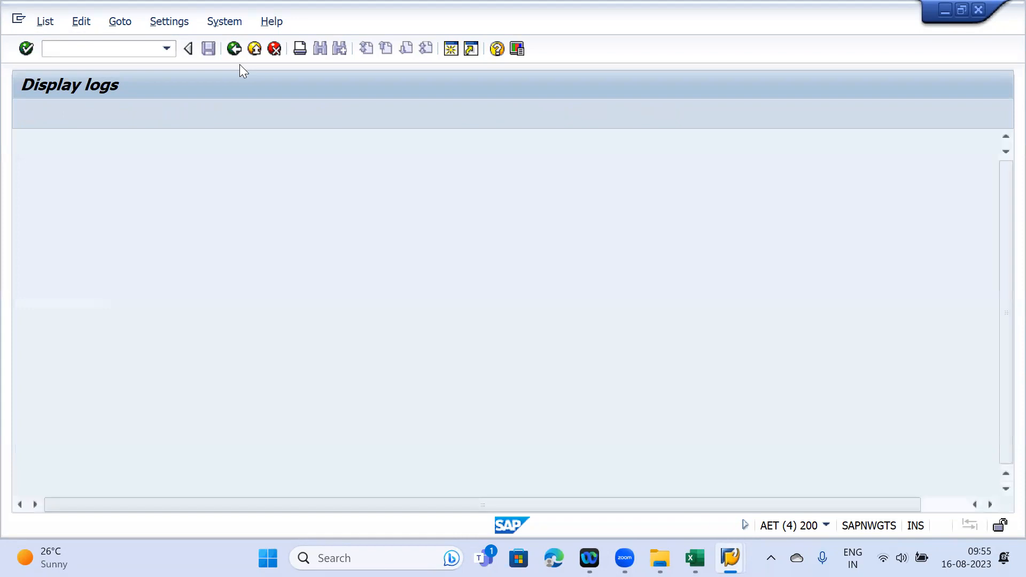
# - Open licence 593 from item 10's legal control data in the customs document for 21378
pyautogui.click(23, 112)
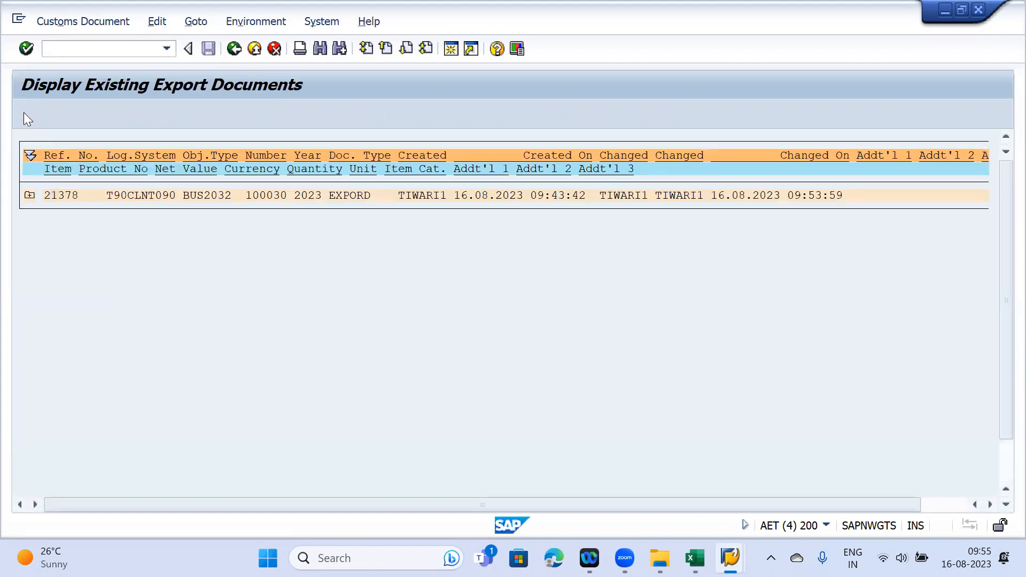
pyautogui.click(26, 178)
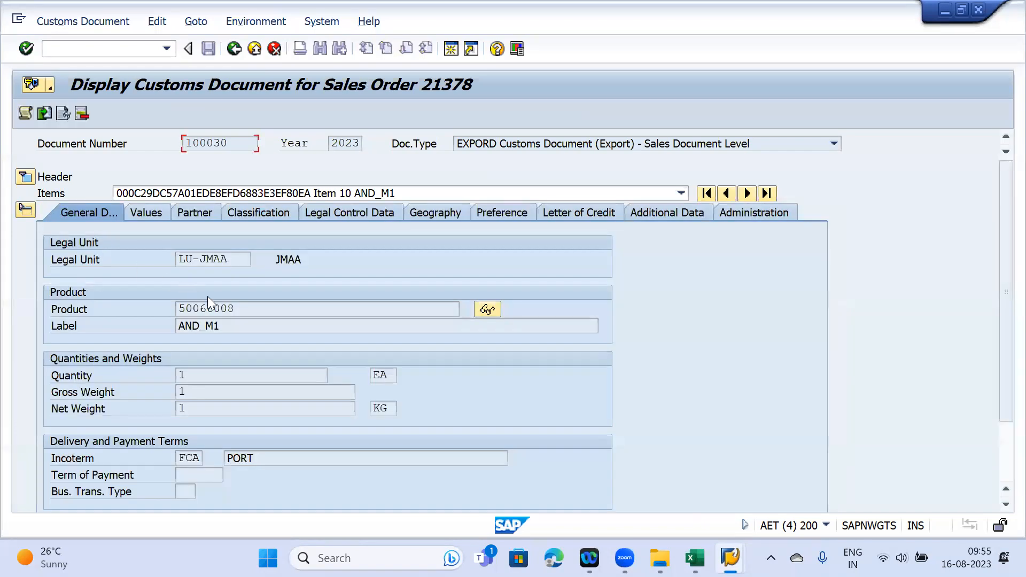
pyautogui.click(351, 214)
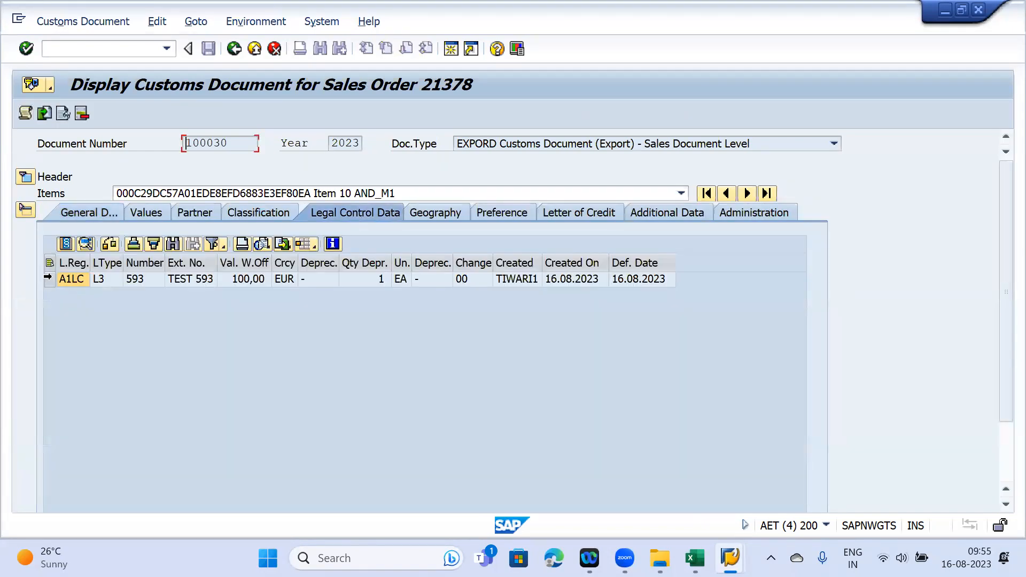
pyautogui.click(48, 279)
pyautogui.click(65, 243)
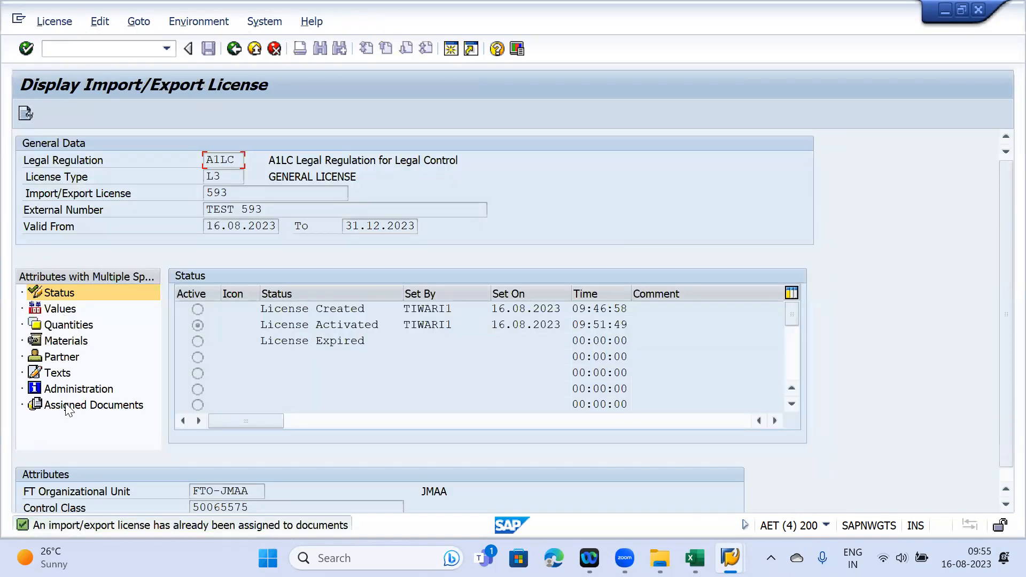
# - Review licence 593's assigned documents and values: 100,00 written off, 199.900,00 remaining
pyautogui.click(67, 406)
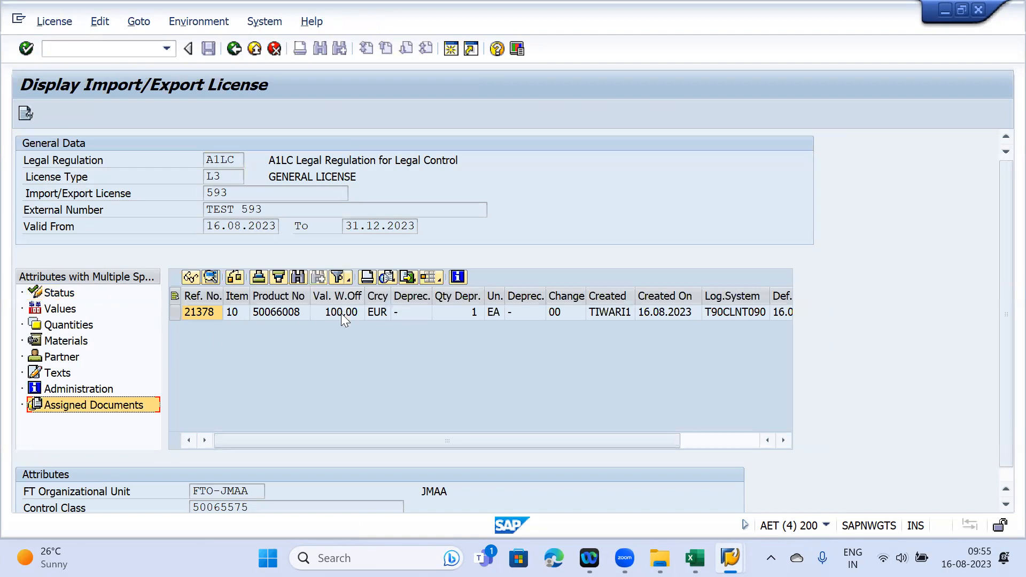
pyautogui.click(339, 313)
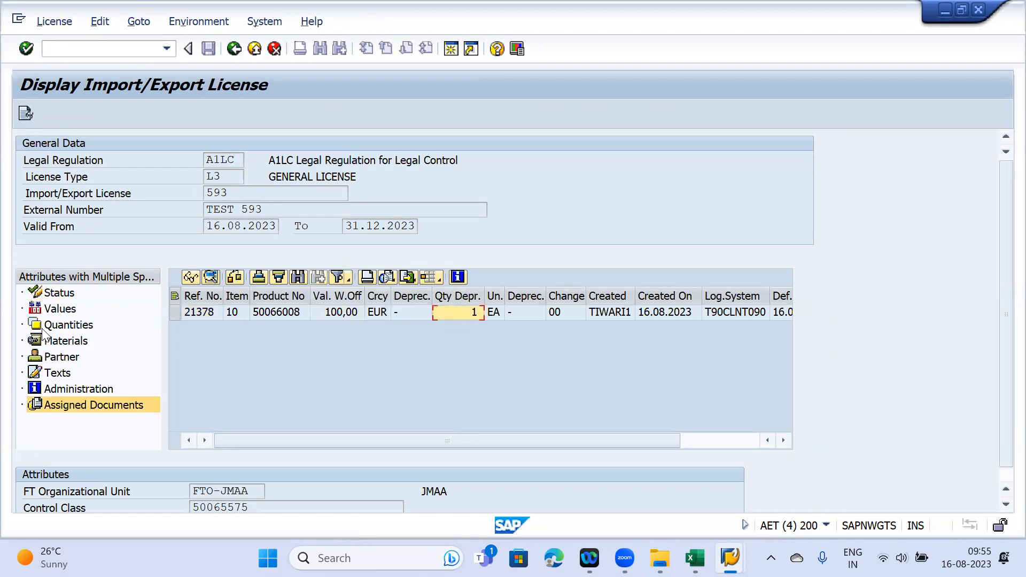
pyautogui.click(64, 325)
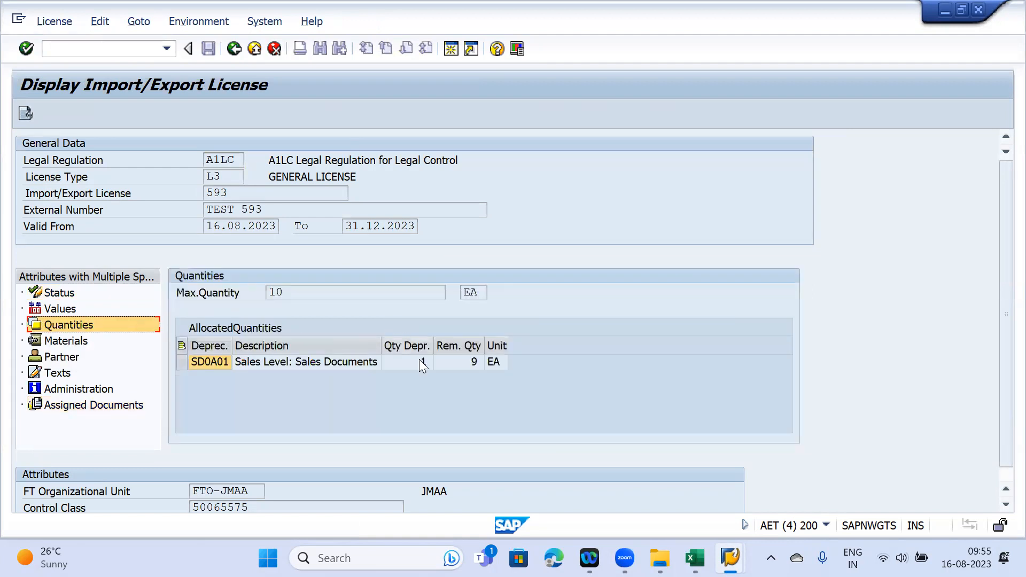
pyautogui.click(63, 310)
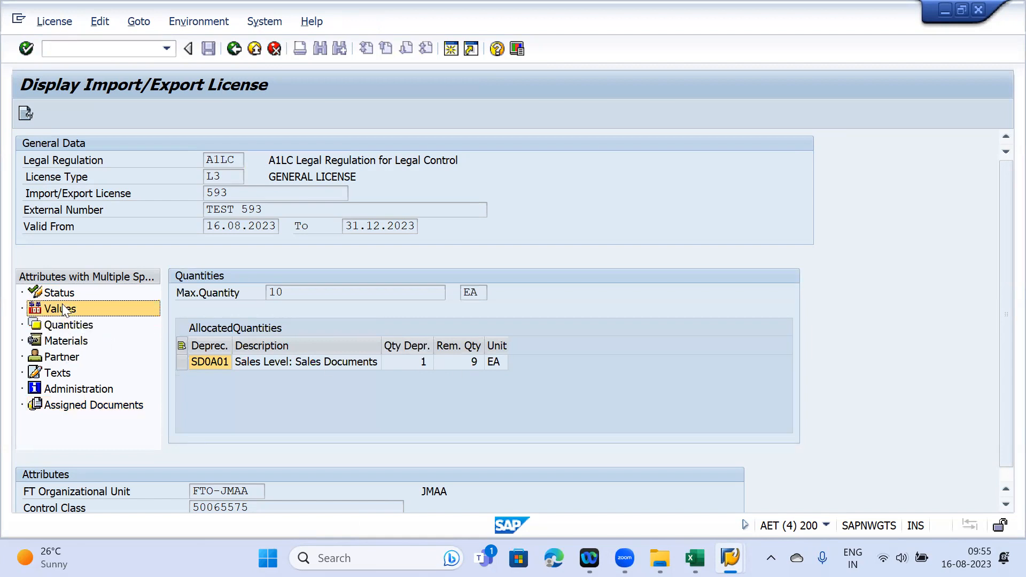
pyautogui.click(467, 361)
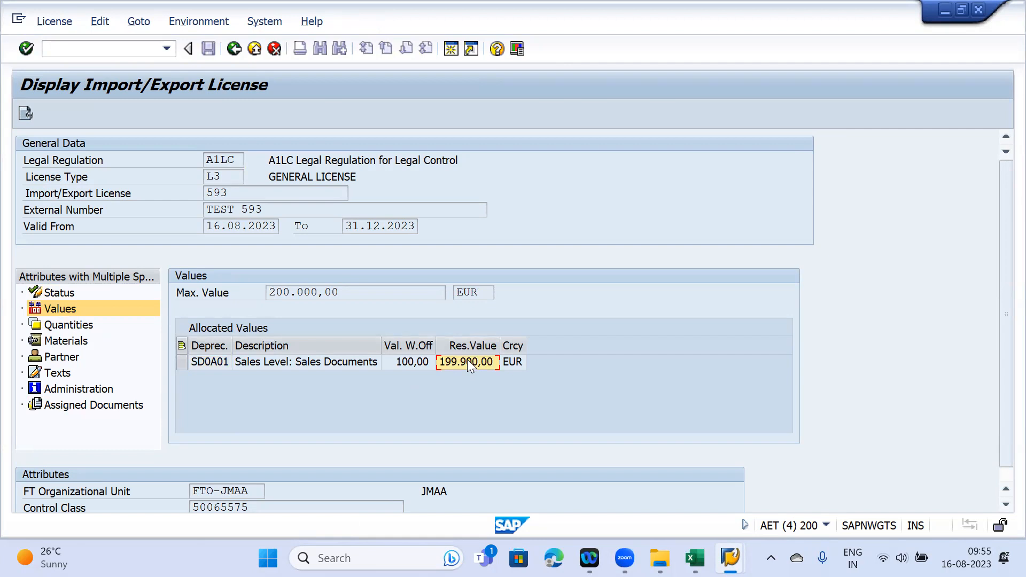
pyautogui.click(254, 65)
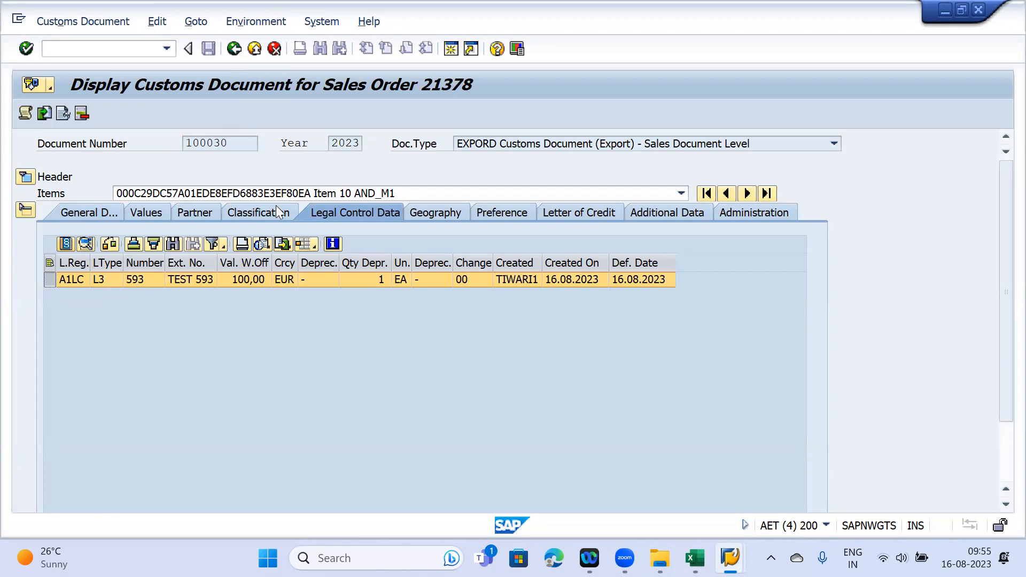
pyautogui.click(227, 65)
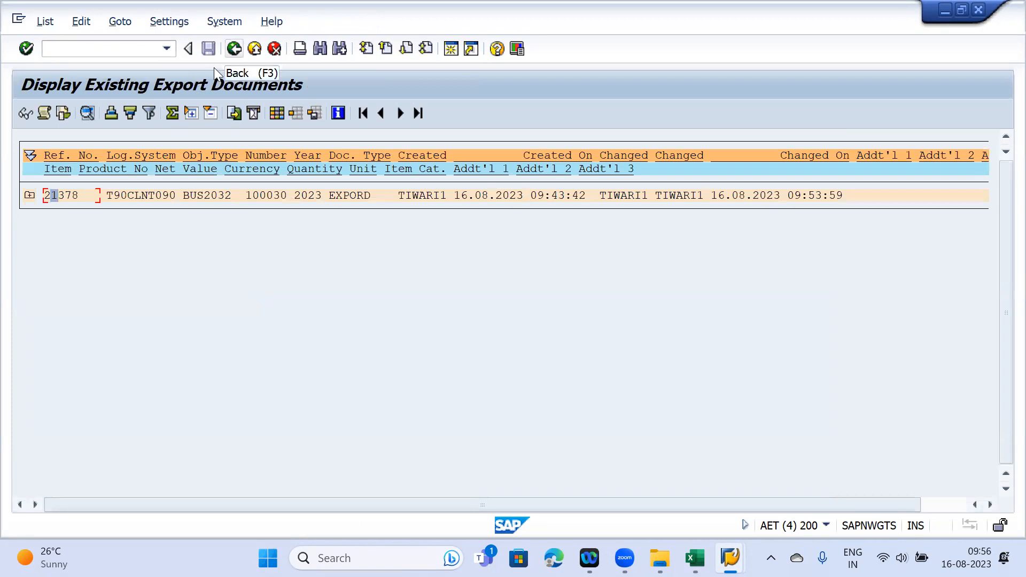
# - Leave the existing export documents report for the Legal Control - Export menu
pyautogui.click(233, 48)
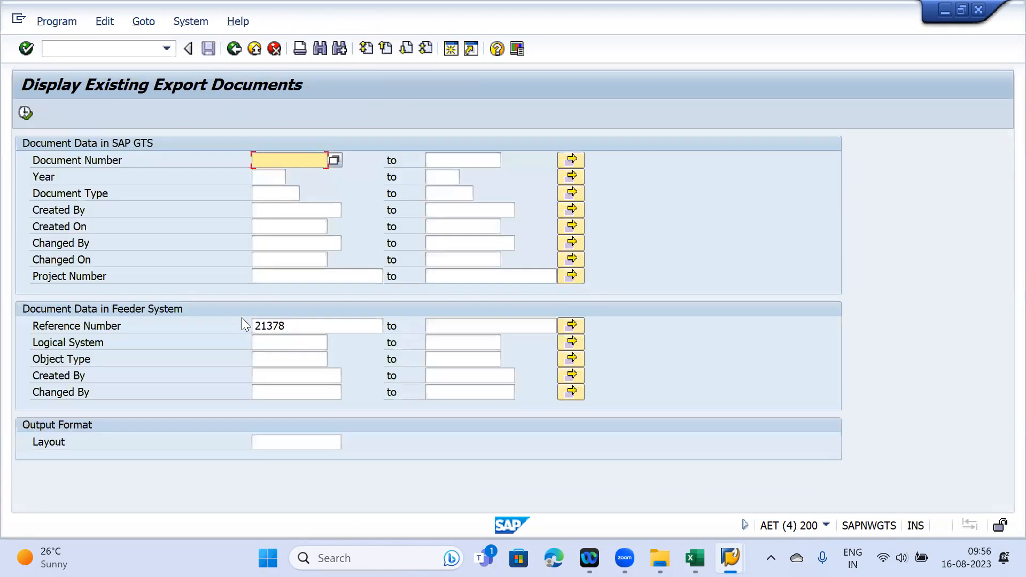
pyautogui.click(272, 324)
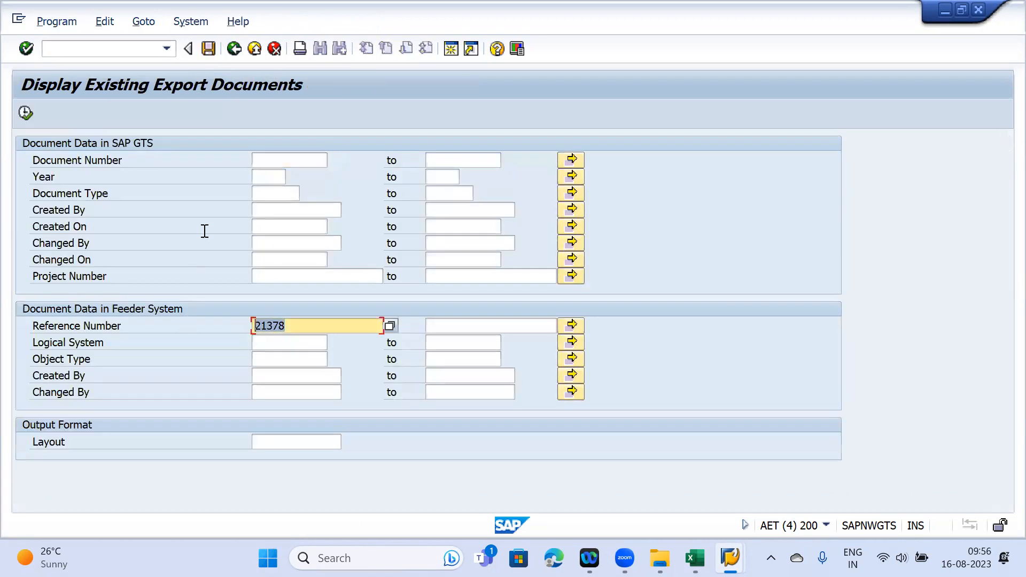
pyautogui.click(235, 65)
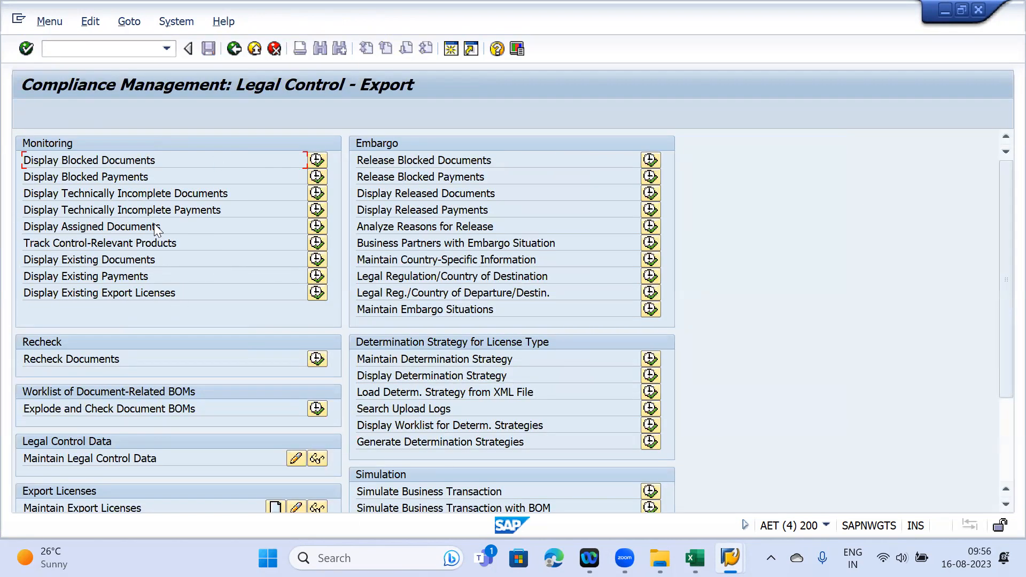
# - Run Display Assigned Documents for reference 21378, showing it under L3 licence 593
pyautogui.click(316, 229)
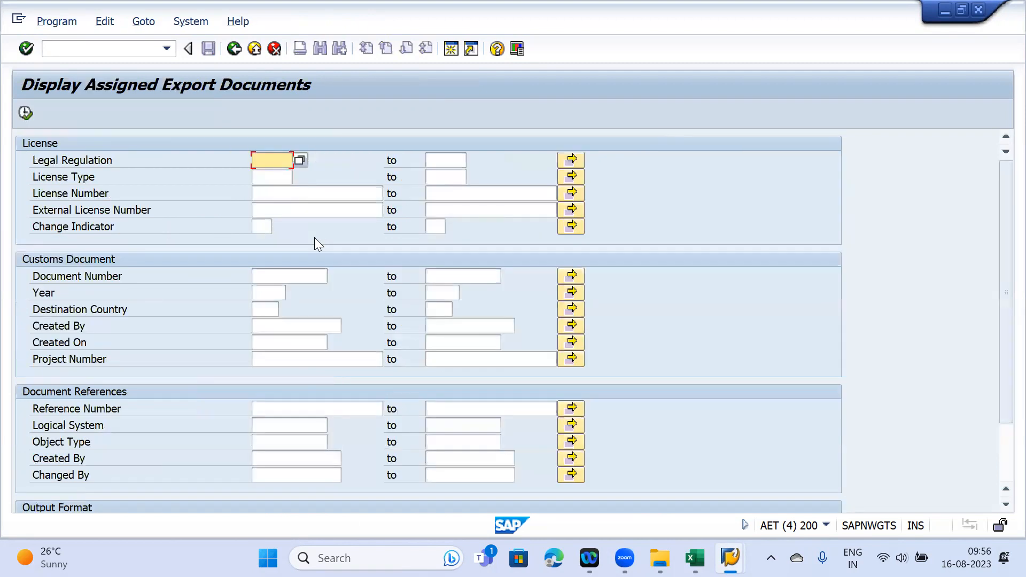
pyautogui.click(272, 409)
pyautogui.hotkey('ctrl', 'v')
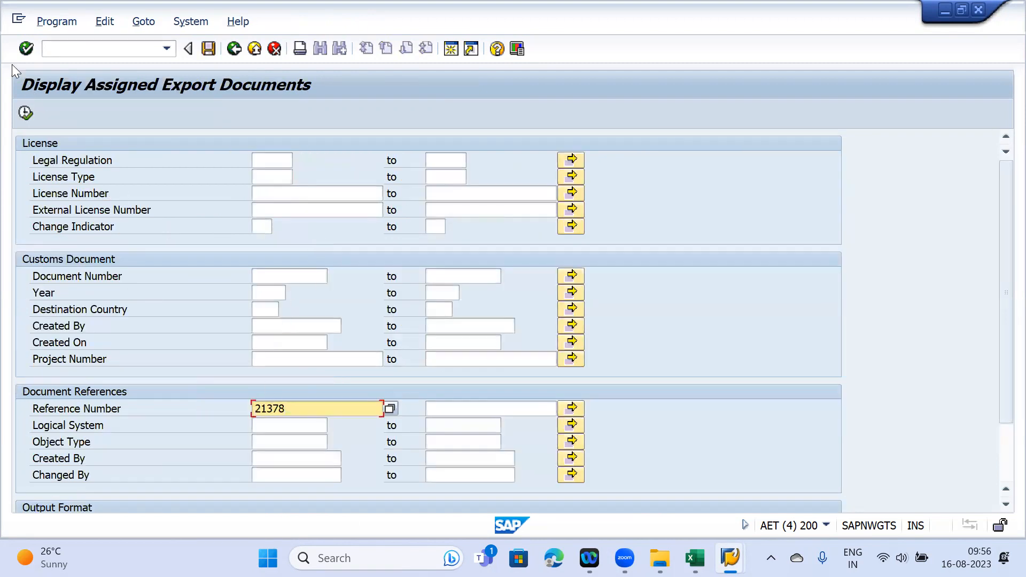
pyautogui.click(27, 109)
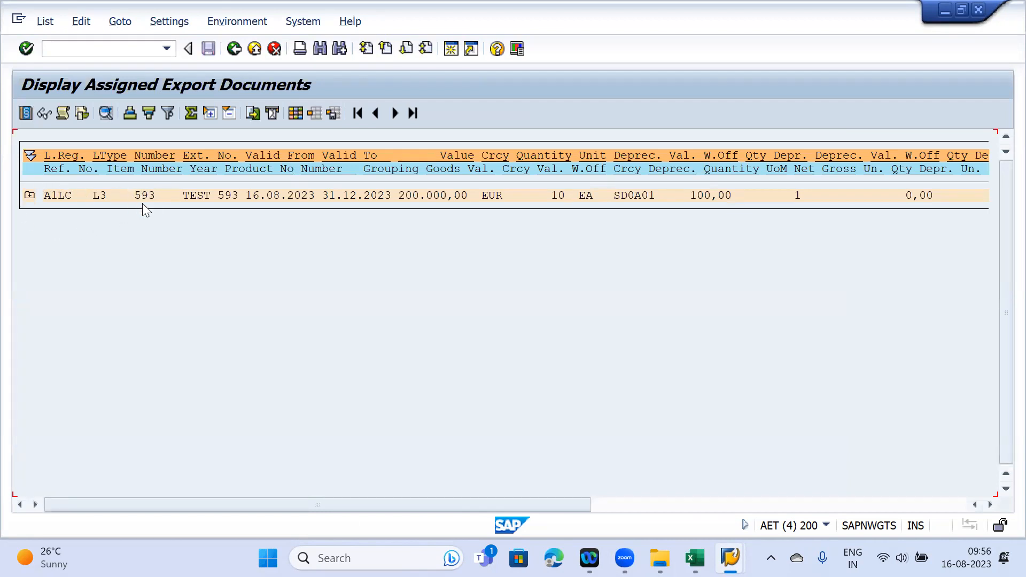
pyautogui.click(29, 196)
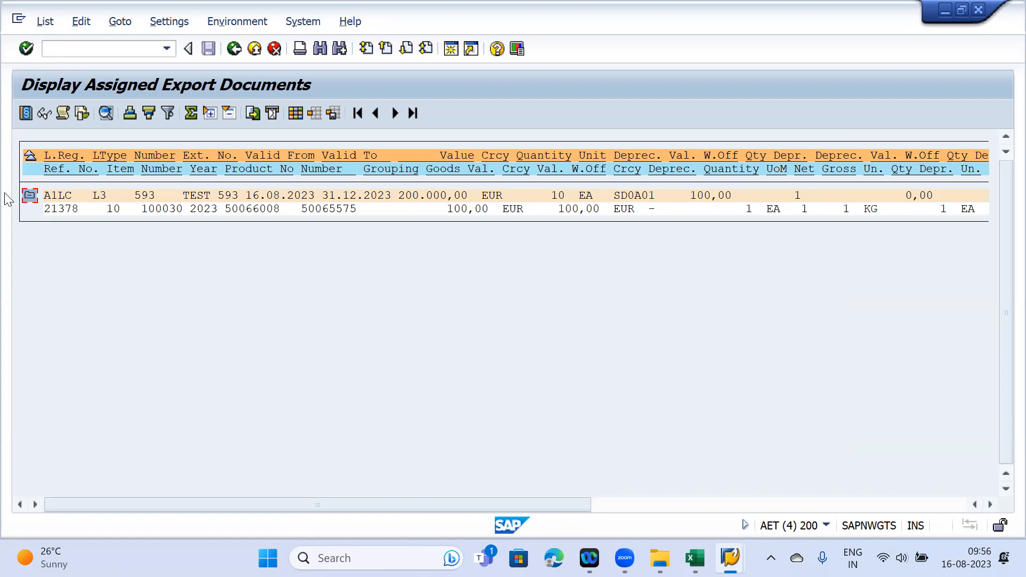
pyautogui.click(103, 197)
pyautogui.click(99, 196)
pyautogui.click(145, 198)
# - Return to the Legal Control - Export menu and switch to the Excel training sheet
pyautogui.moveTo(550, 505); pyautogui.dragTo(988, 504)
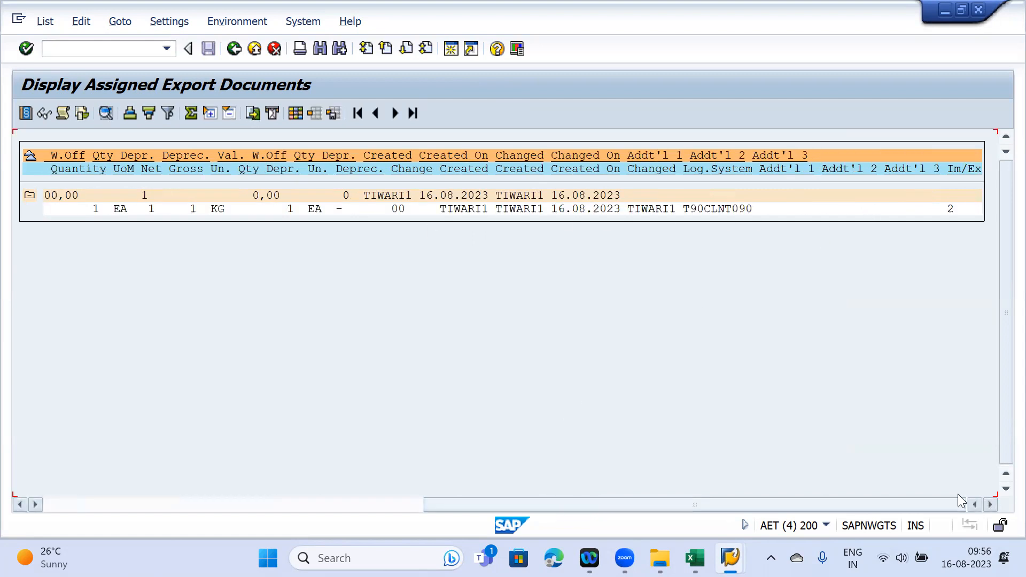
pyautogui.moveTo(876, 505); pyautogui.dragTo(343, 488)
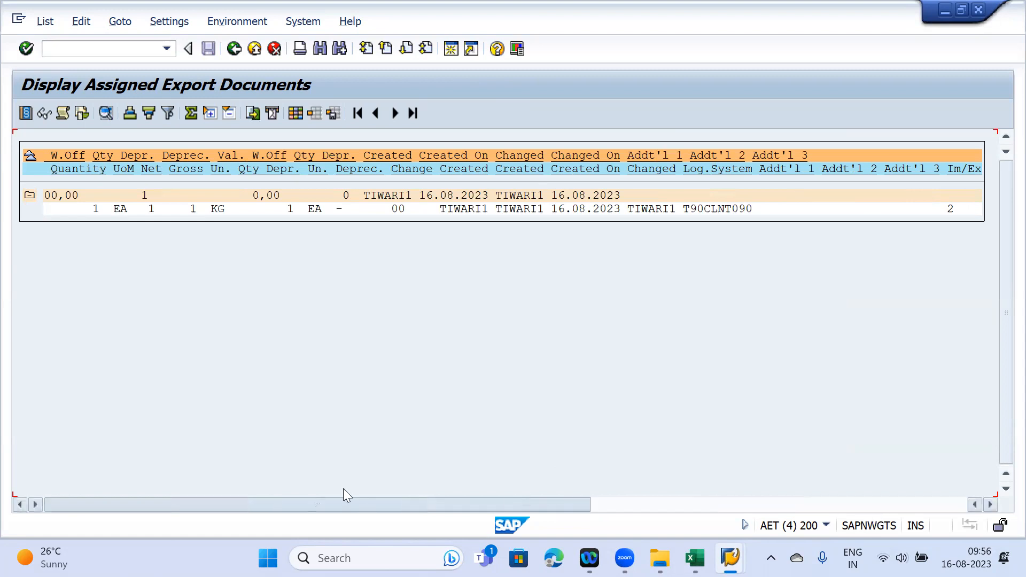
pyautogui.click(295, 113)
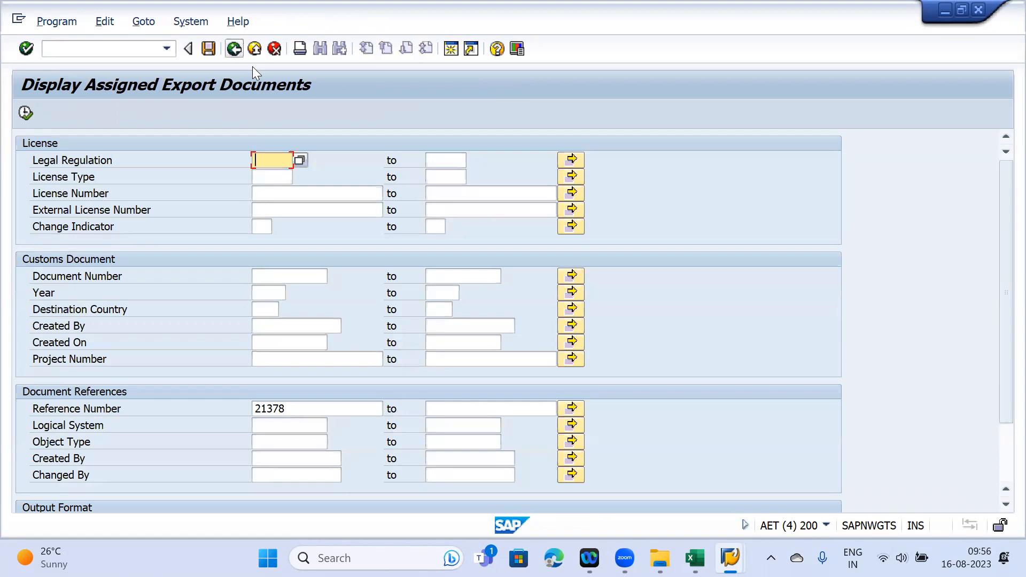
pyautogui.press('F3')
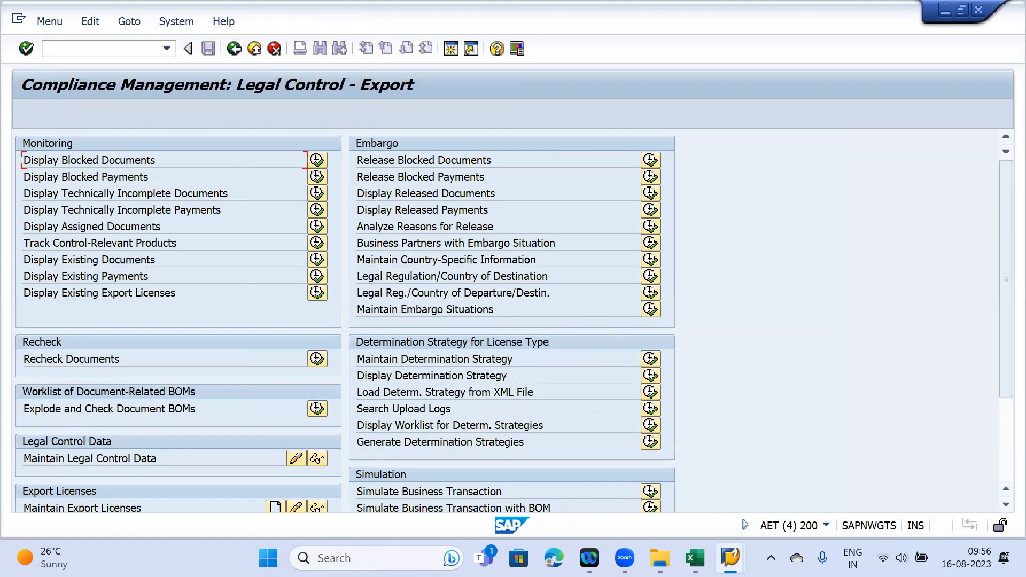
pyautogui.hotkey('alt', 'Tab')
pyautogui.scroll(-2, 515, 360)
# - Enter 'Manual Assignmnet Number' in cell I72 below the checklist
pyautogui.scroll(1, 494, 359)
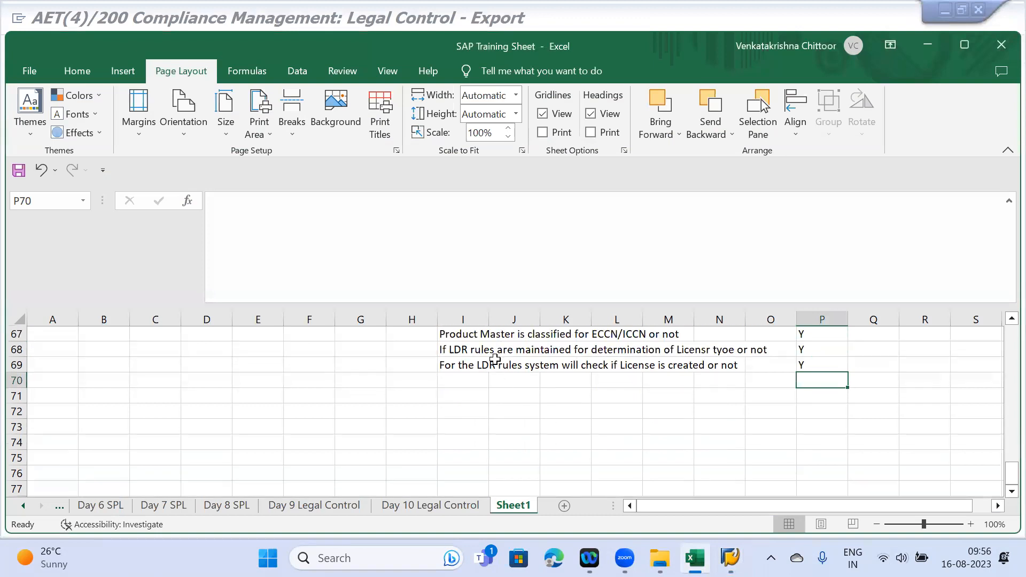
pyautogui.scroll(1, 495, 359)
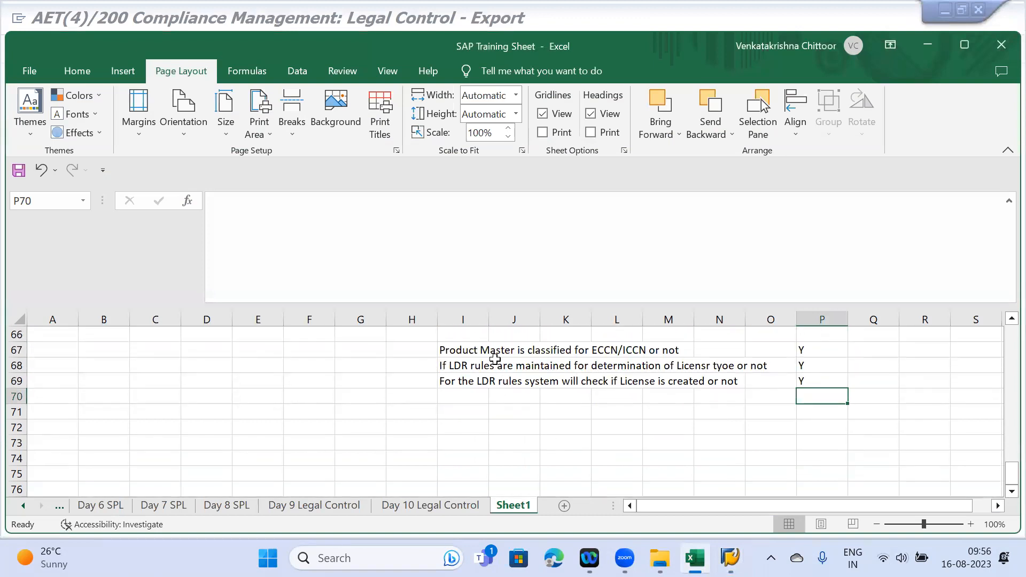
pyautogui.click(452, 426)
pyautogui.write('Manual Assignmnet')
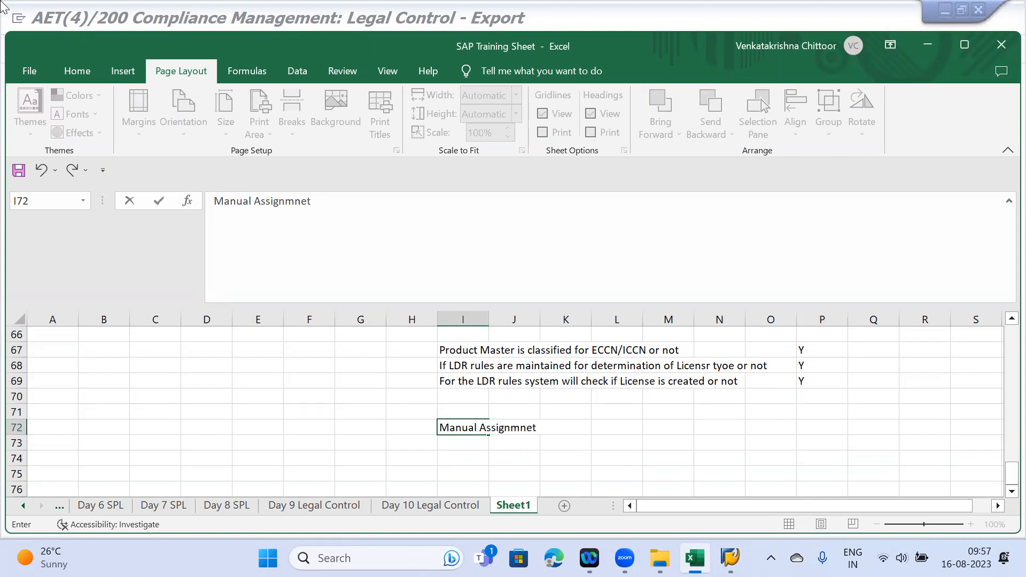
pyautogui.write(' Number')
pyautogui.press('Return')
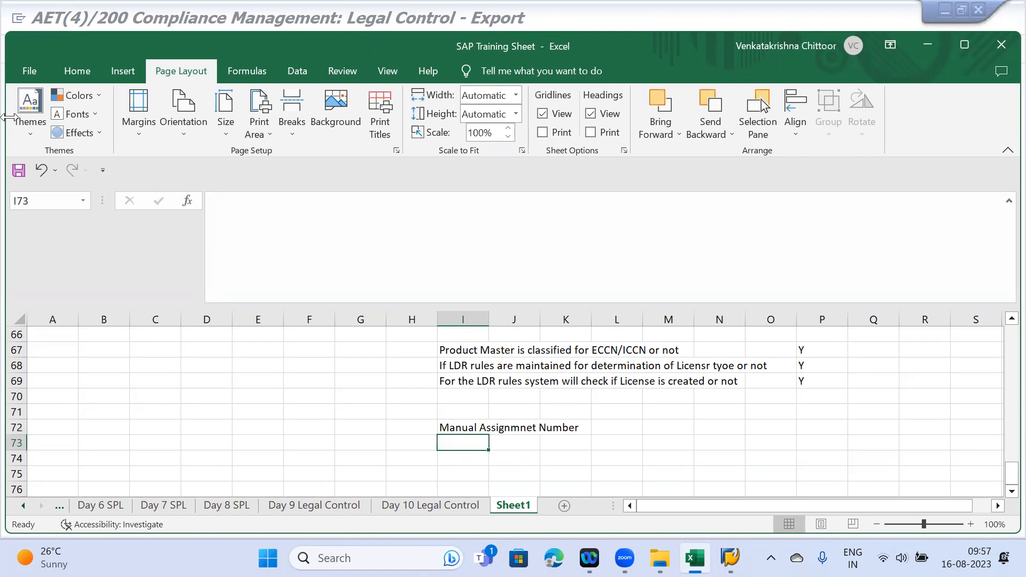
pyautogui.moveTo(450, 351); pyautogui.dragTo(822, 381)
pyautogui.click(451, 445)
# - Return to the SAP implementation guide and open Define License Types
pyautogui.click(729, 558)
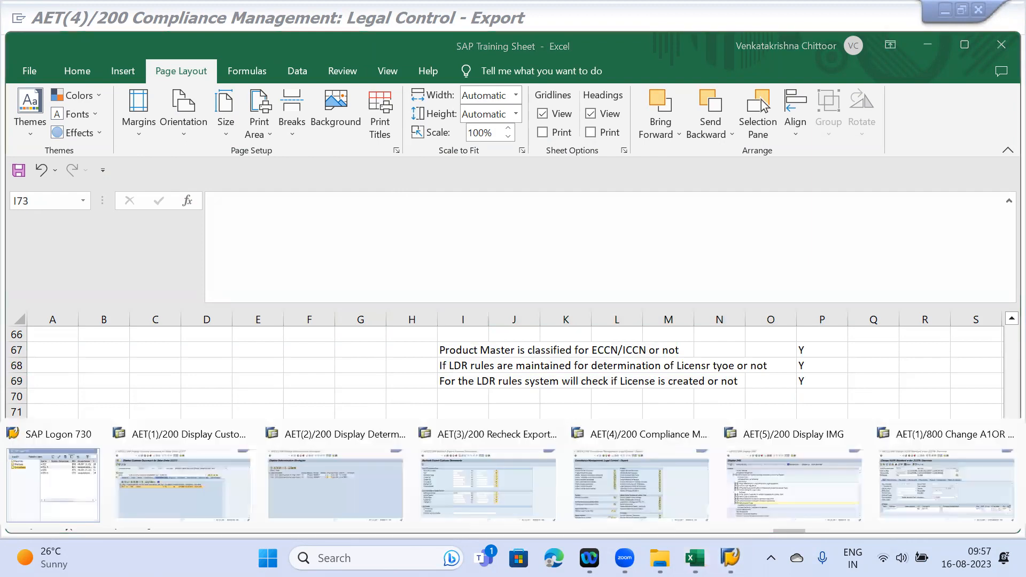
pyautogui.click(785, 519)
pyautogui.click(95, 399)
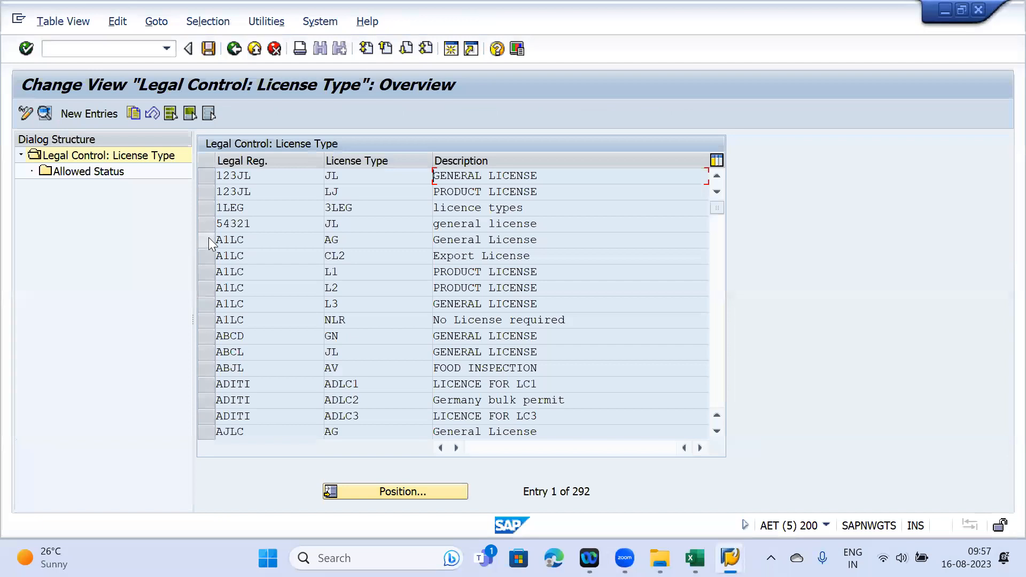
# - Make A1LC licence type L3 check Document Number with B Unlimited attributes, and save
pyautogui.click(210, 302)
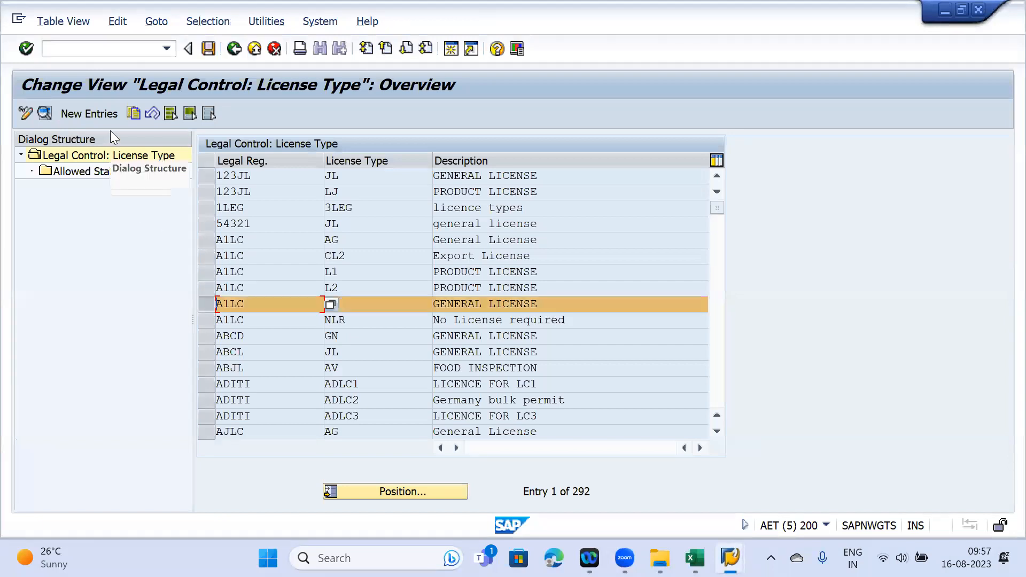
pyautogui.click(43, 111)
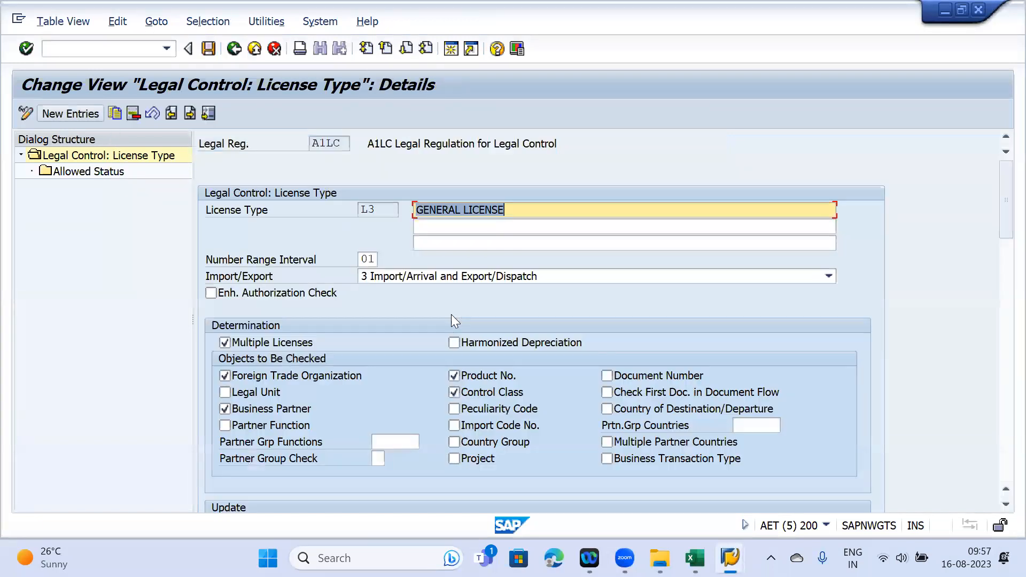
pyautogui.click(632, 376)
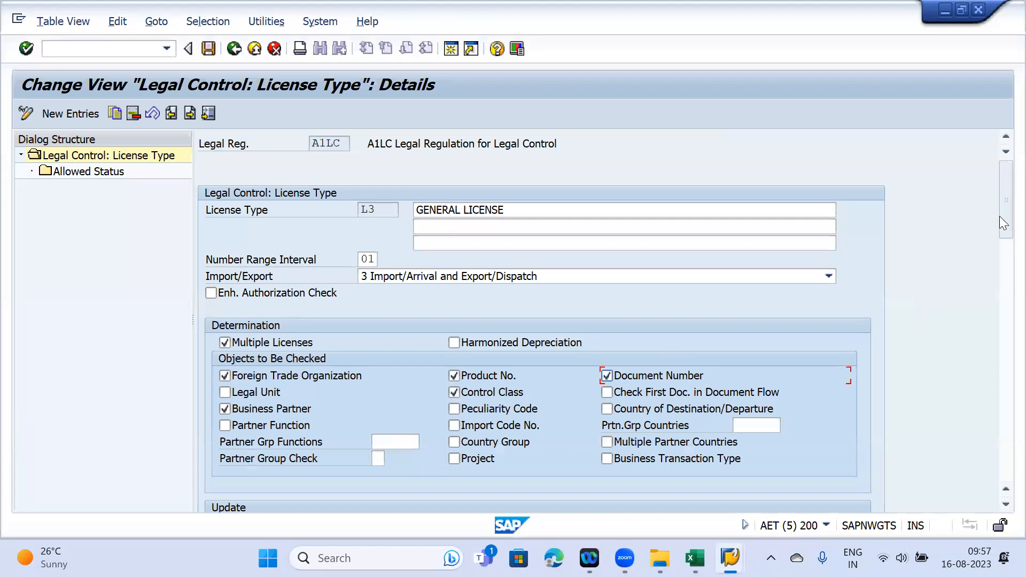
pyautogui.moveTo(1000, 194); pyautogui.dragTo(998, 302)
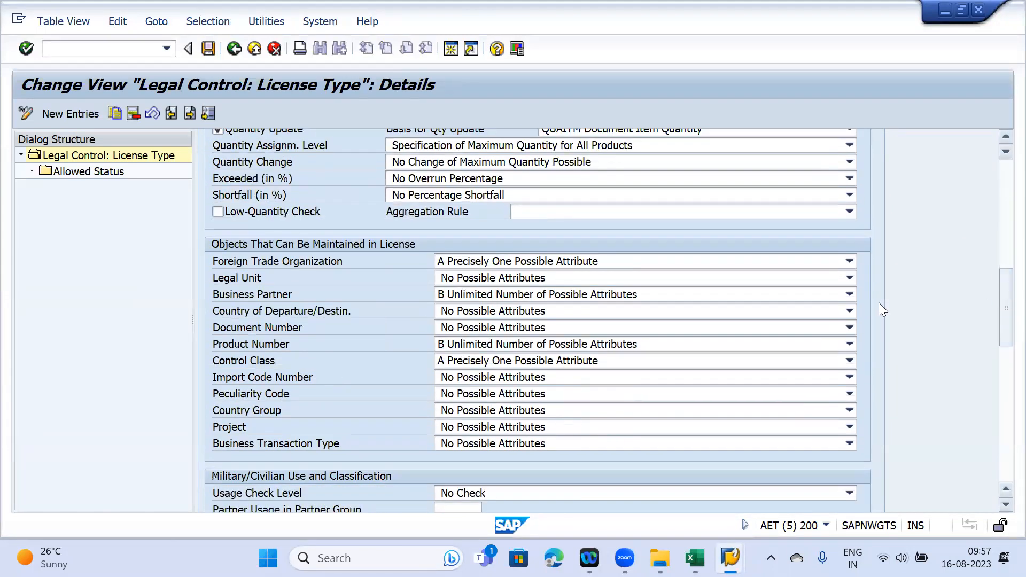
pyautogui.click(530, 328)
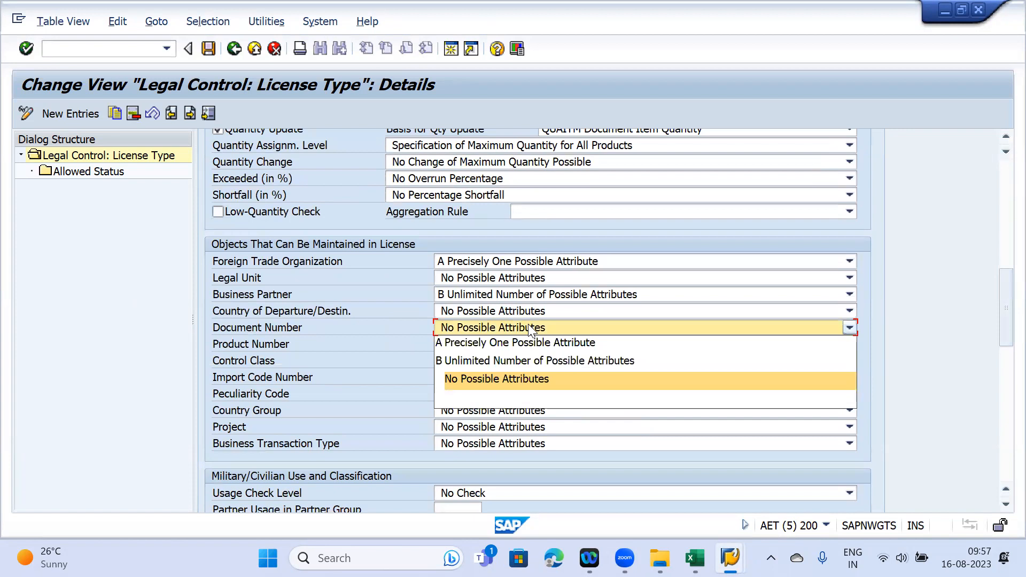
pyautogui.click(526, 358)
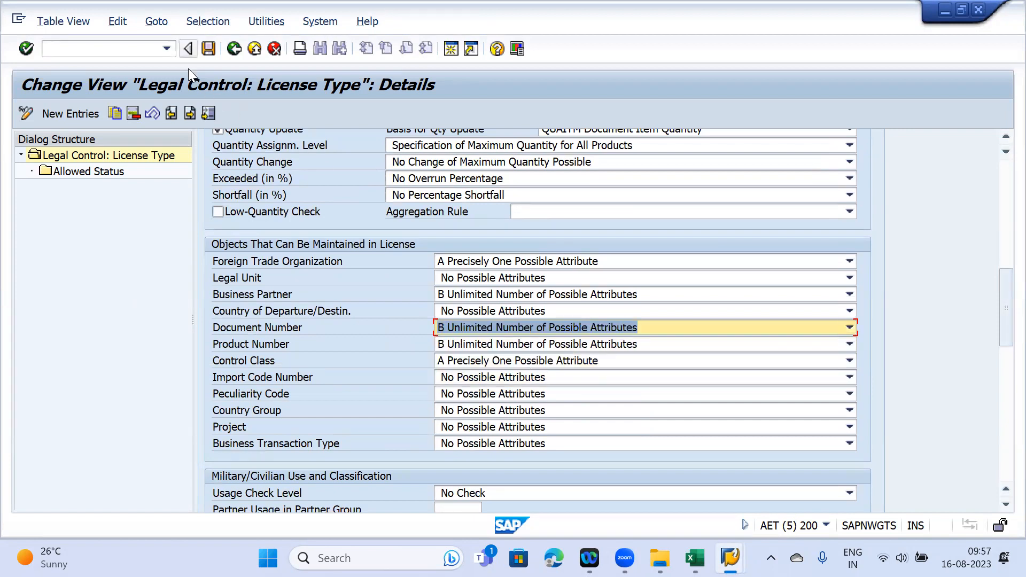
pyautogui.hotkey('ctrl', 's')
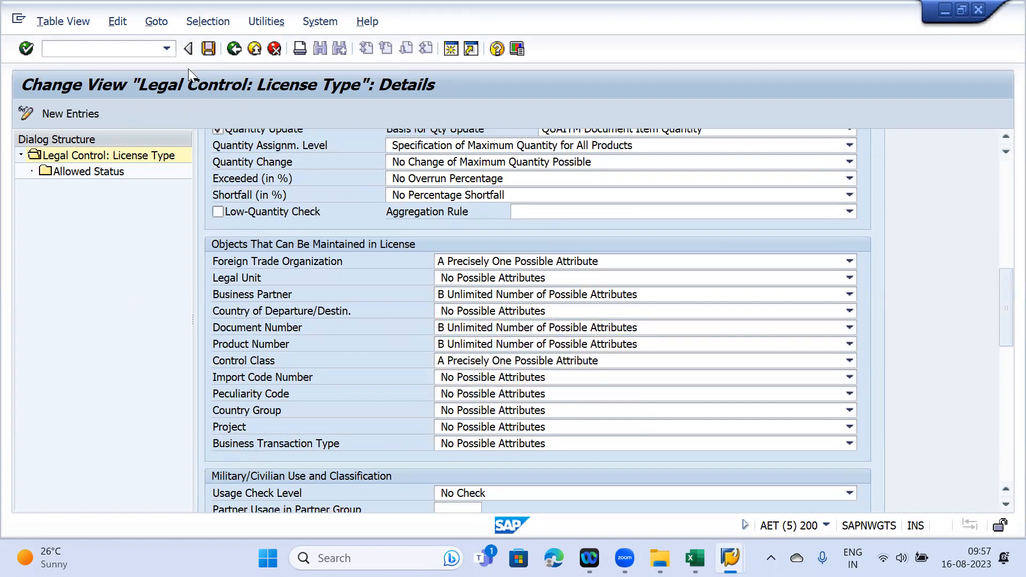
# - Leave the IMG and launch /NVA01 from the sales order 21378 window
pyautogui.press('F3')
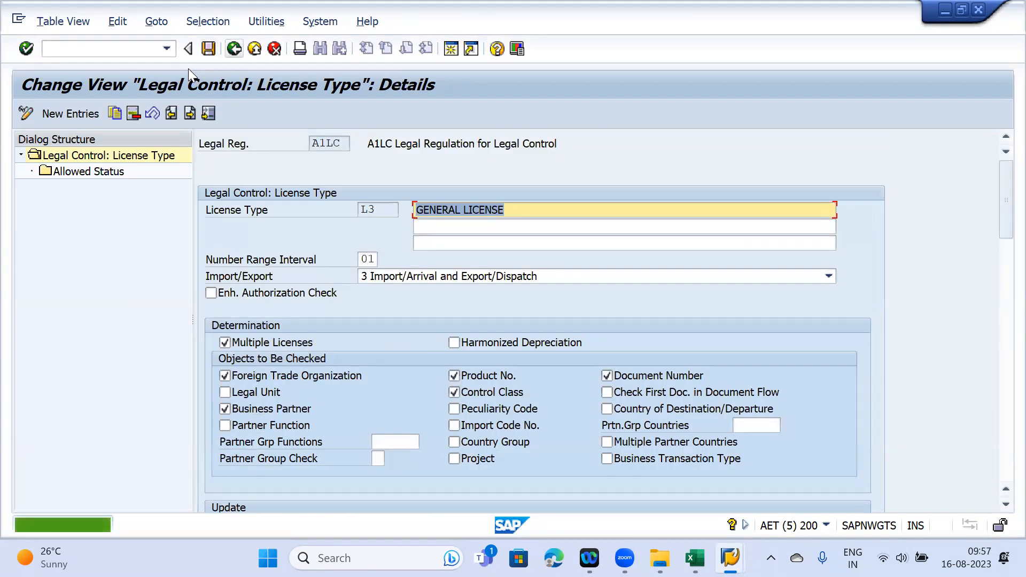
pyautogui.press('F3')
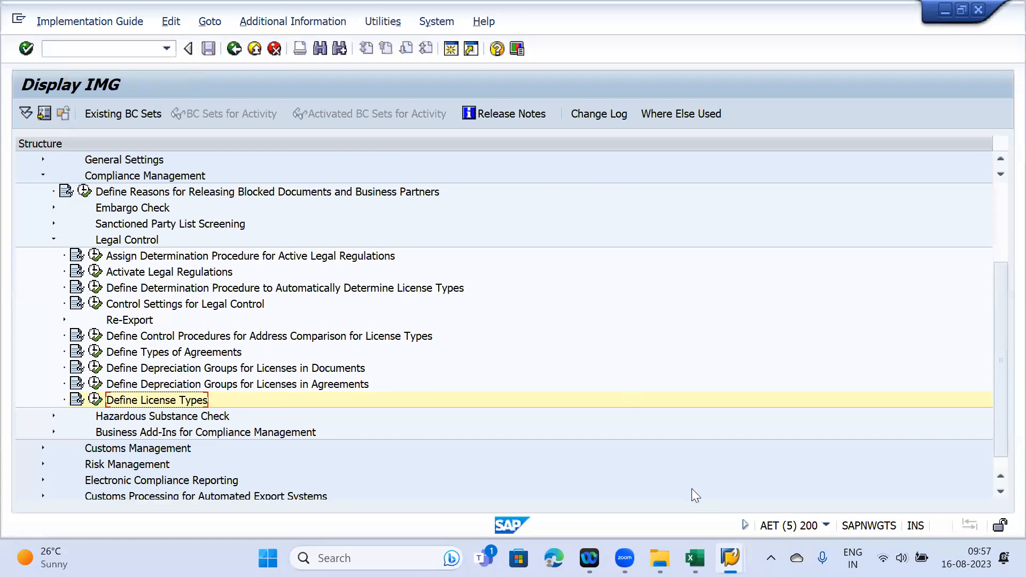
pyautogui.moveTo(730, 558)
pyautogui.click(945, 483)
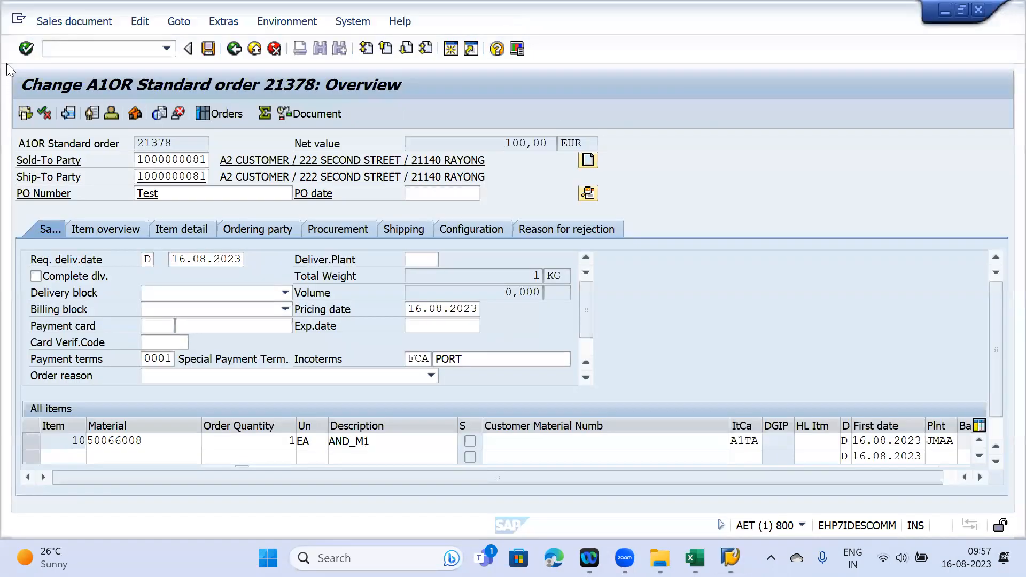
pyautogui.click(57, 48)
pyautogui.write('/NVA01')
pyautogui.press('Return')
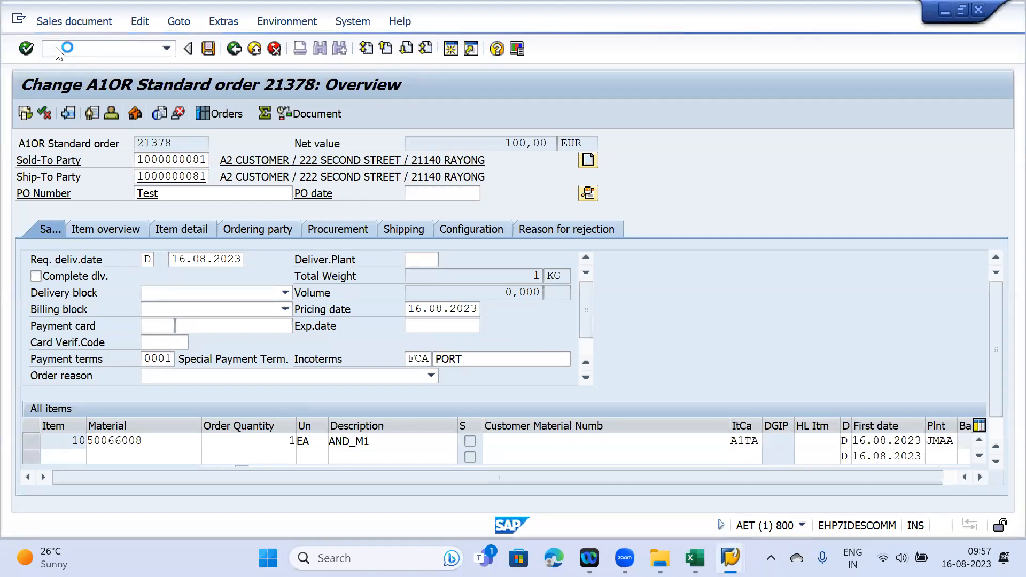
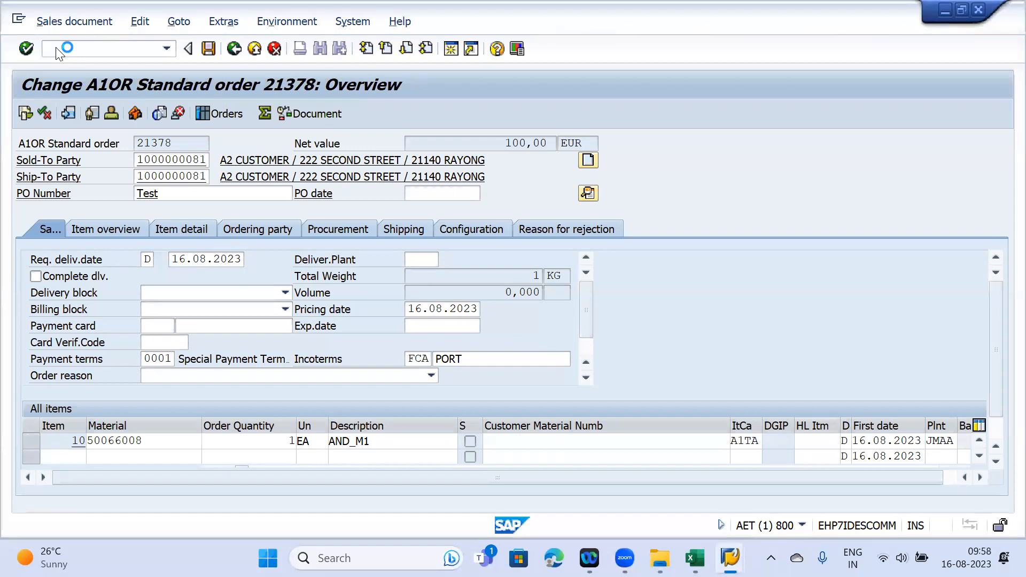
# - Stop the hung order transaction and dismiss the connection error without details
pyautogui.click(18, 21)
pyautogui.click(54, 183)
pyautogui.click(20, 20)
pyautogui.click(69, 175)
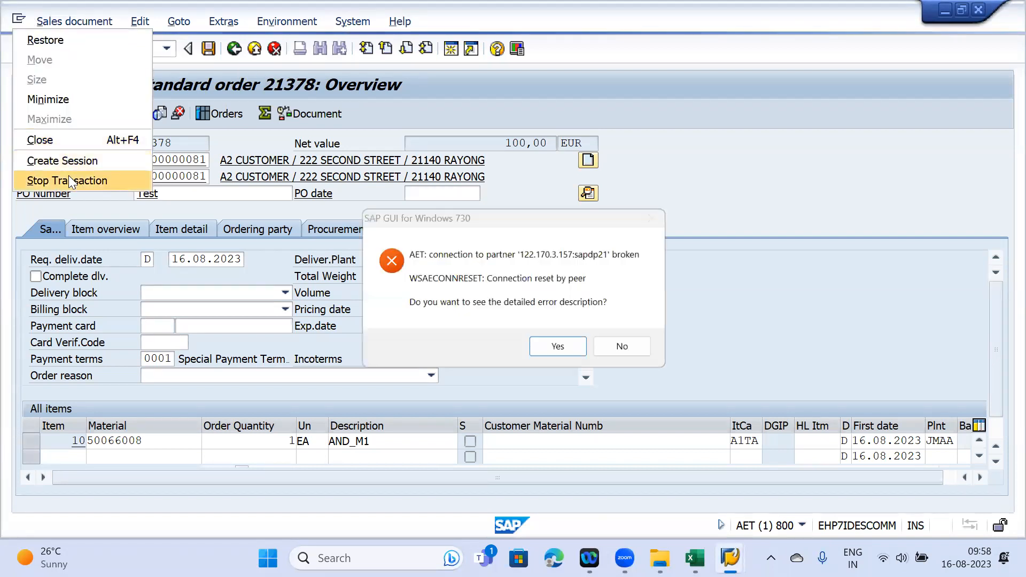
pyautogui.click(626, 348)
# - Try reconnecting to the ECC N system from SAP Logon and dismiss the failed-connection error
pyautogui.moveTo(730, 558)
pyautogui.click(59, 458)
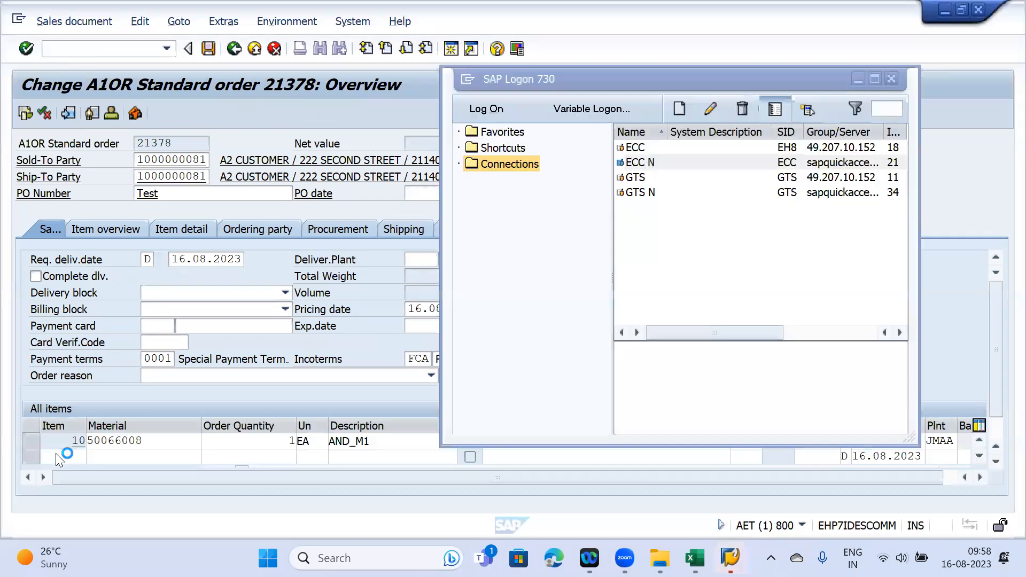
pyautogui.click(645, 163)
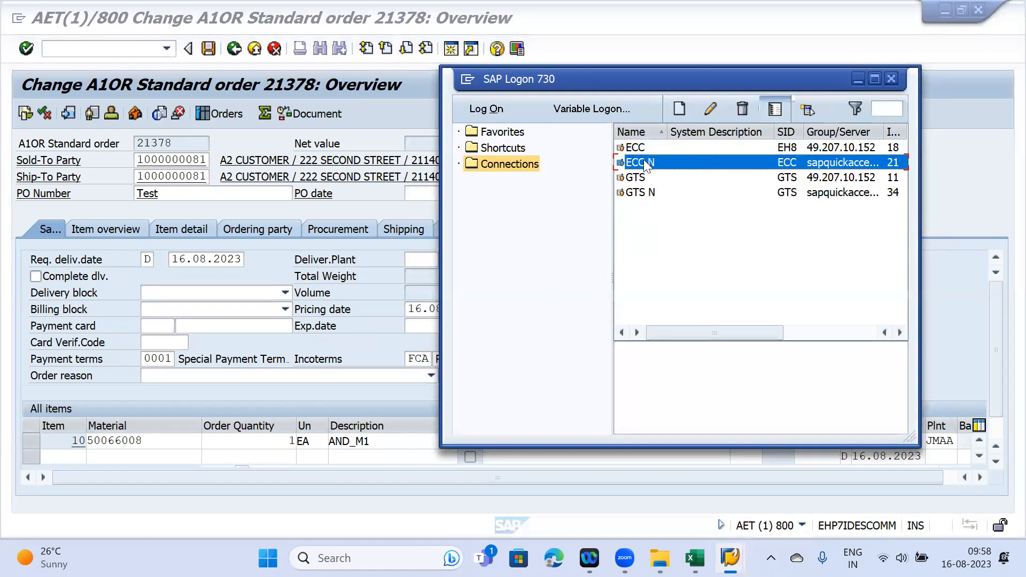
pyautogui.doubleClick(644, 163)
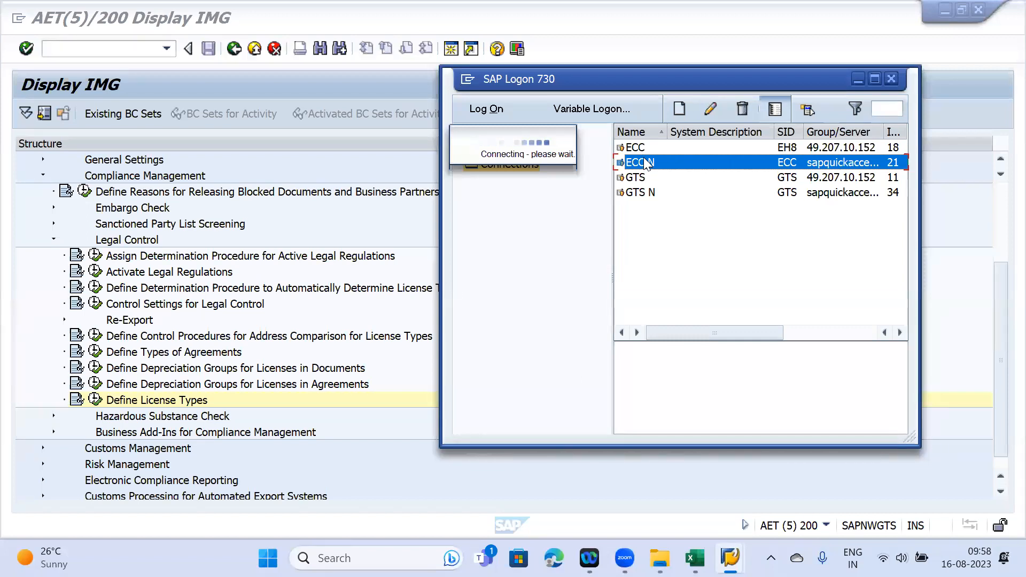
pyautogui.click(618, 347)
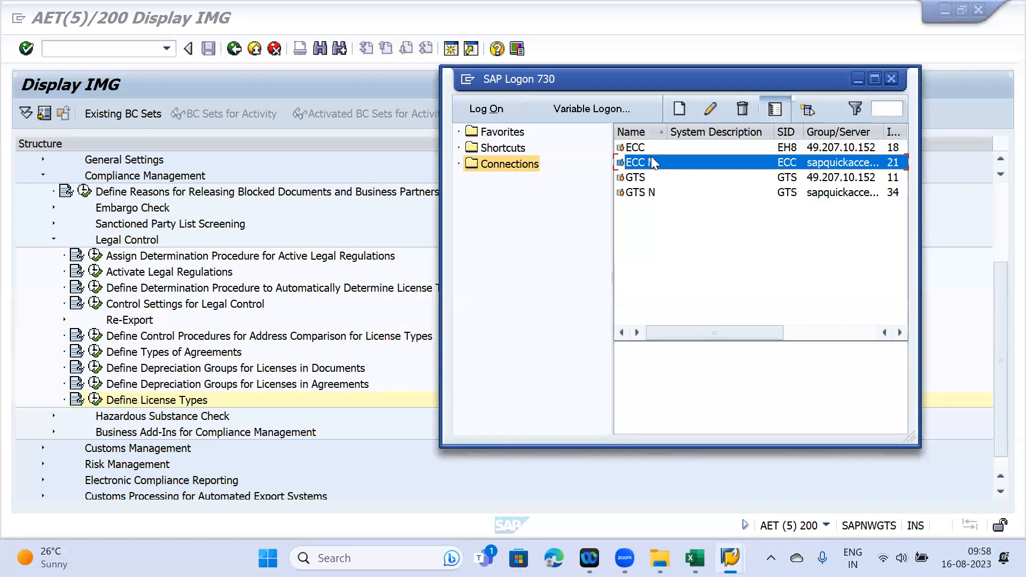
# - Log on to client 800 with the saved user name, continuing despite the other active session
pyautogui.moveTo(730, 558)
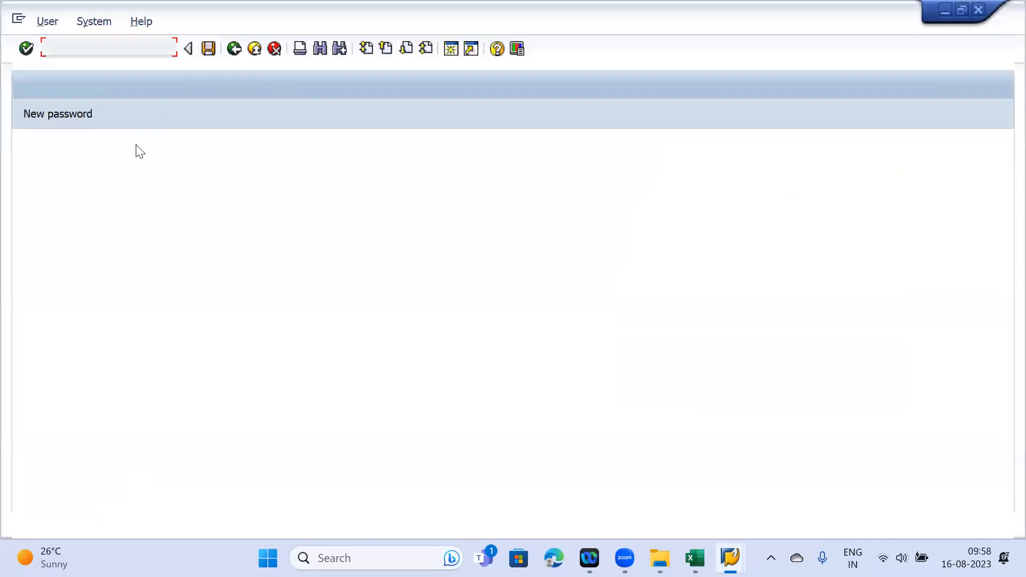
pyautogui.click(170, 178)
pyautogui.click(186, 193)
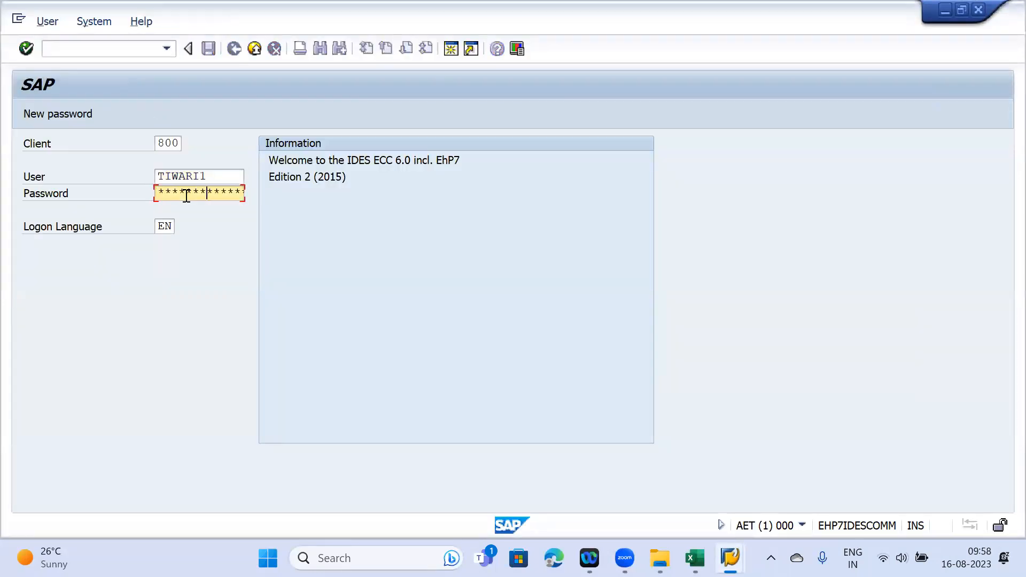
pyautogui.press('Return')
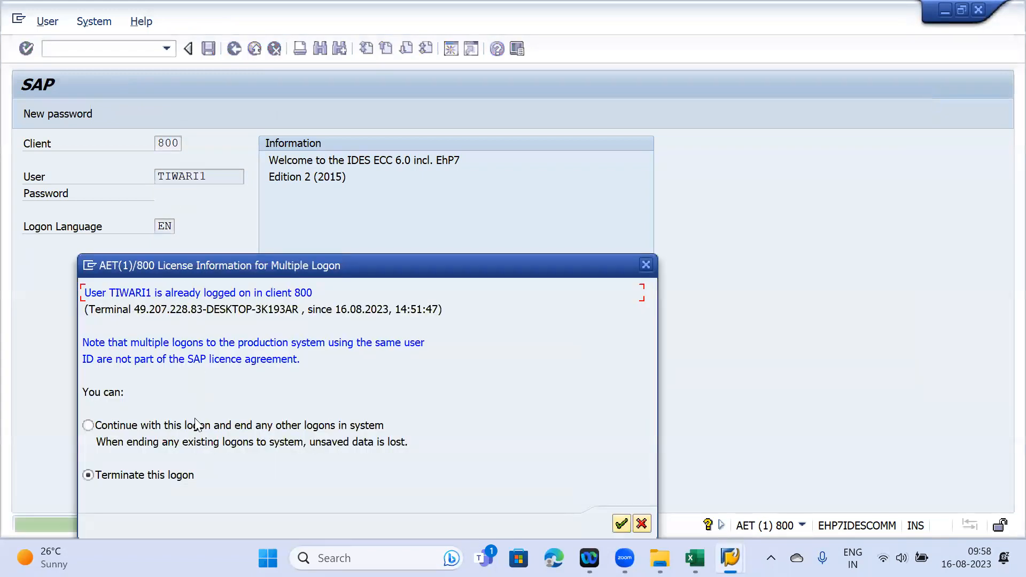
pyautogui.click(620, 519)
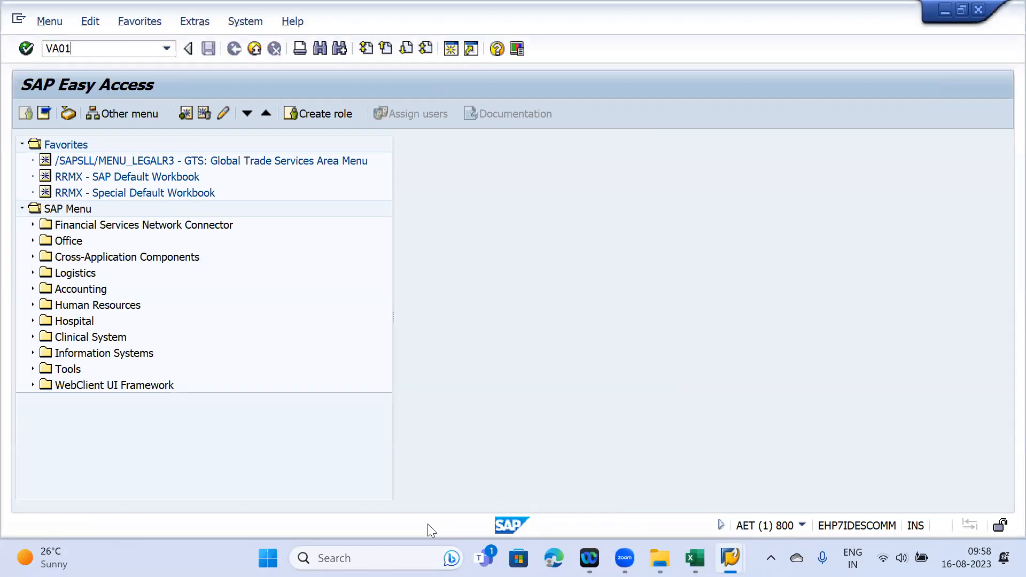
# - Start VA01 with order type A1OR, sales organization JMAA, distribution channel JM and division JM
pyautogui.press('Return')
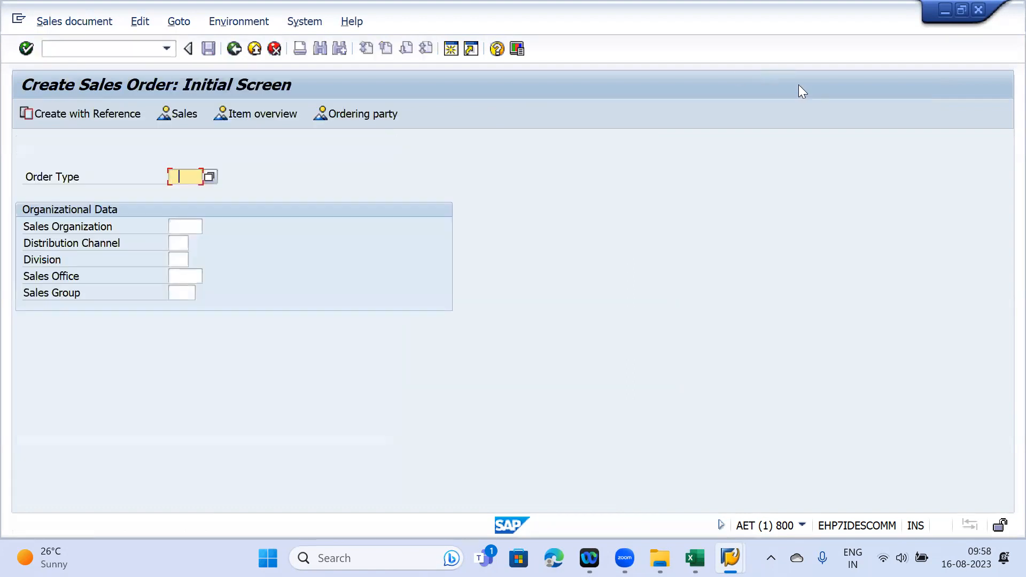
pyautogui.click(185, 191)
pyautogui.click(179, 227)
pyautogui.click(182, 242)
pyautogui.click(183, 244)
pyautogui.click(183, 261)
pyautogui.click(184, 261)
pyautogui.click(184, 278)
pyautogui.press('Return')
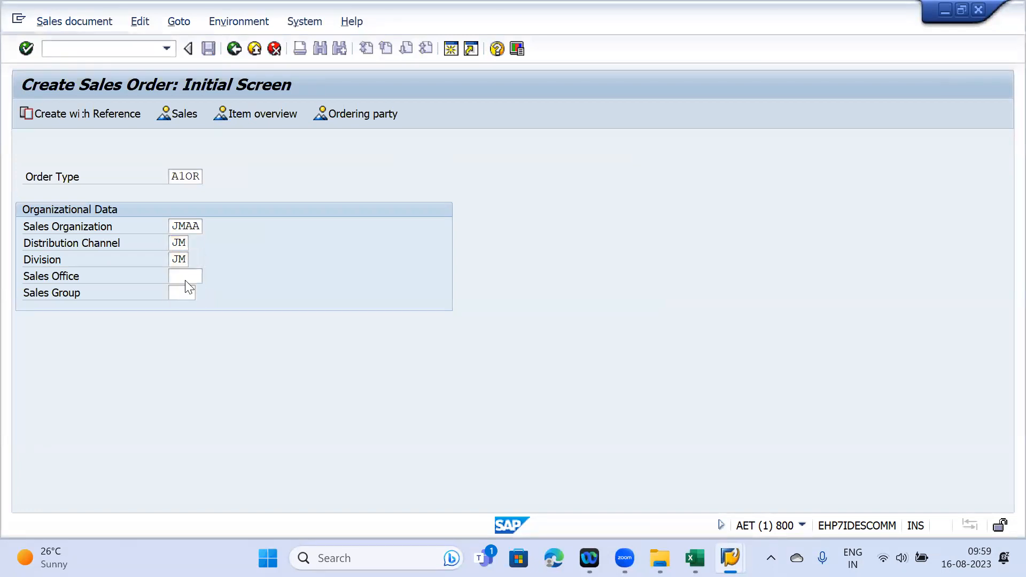
pyautogui.click(184, 160)
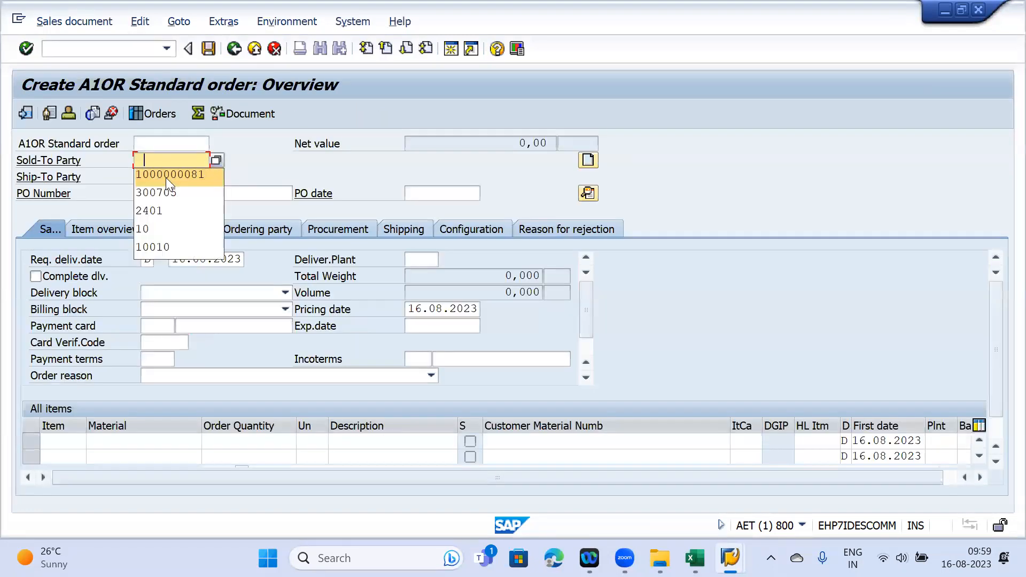
pyautogui.click(182, 172)
pyautogui.click(177, 176)
pyautogui.click(183, 190)
pyautogui.click(178, 199)
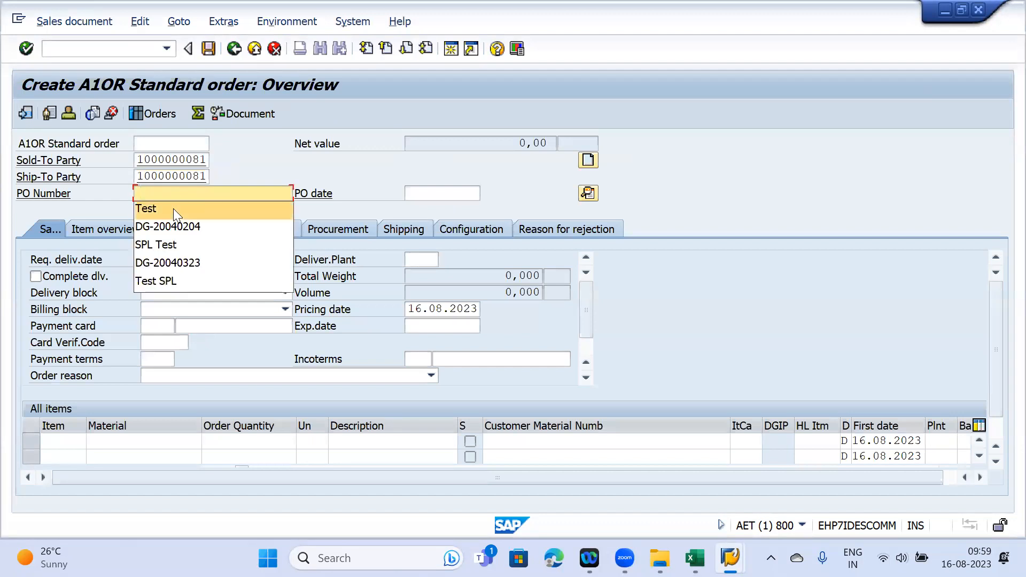
pyautogui.click(173, 208)
pyautogui.click(154, 446)
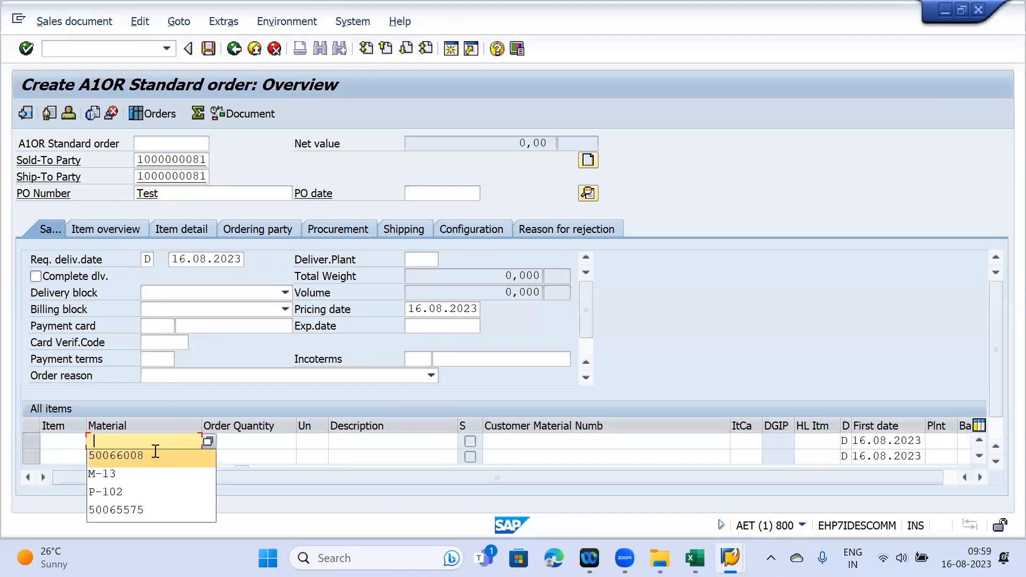
pyautogui.click(155, 453)
pyautogui.press('Tab')
pyautogui.write('1')
pyautogui.press('Return')
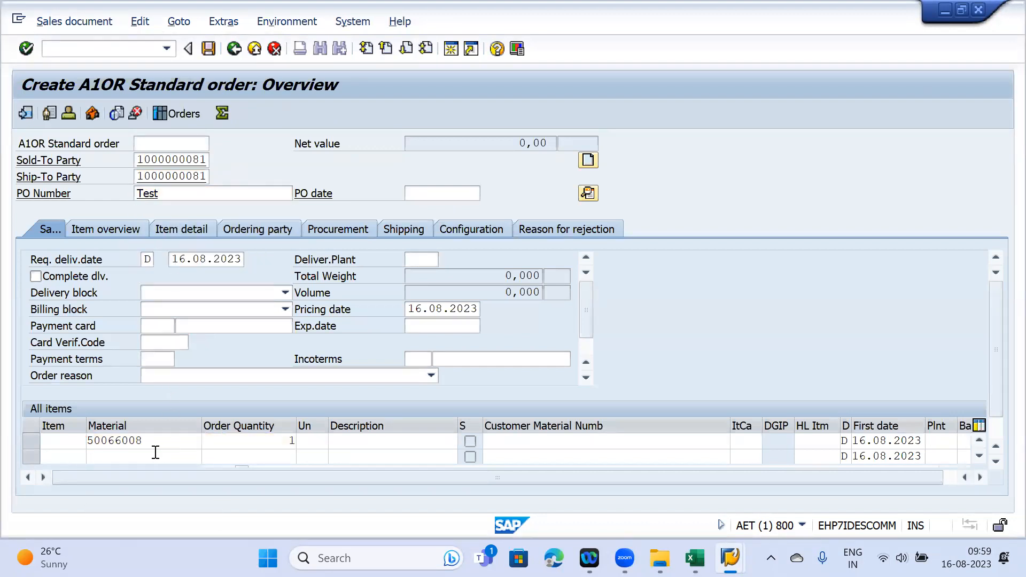
# - Save the order, copy its blocked document number 21379, and close the GTS check result
pyautogui.hotkey('ctrl', 's')
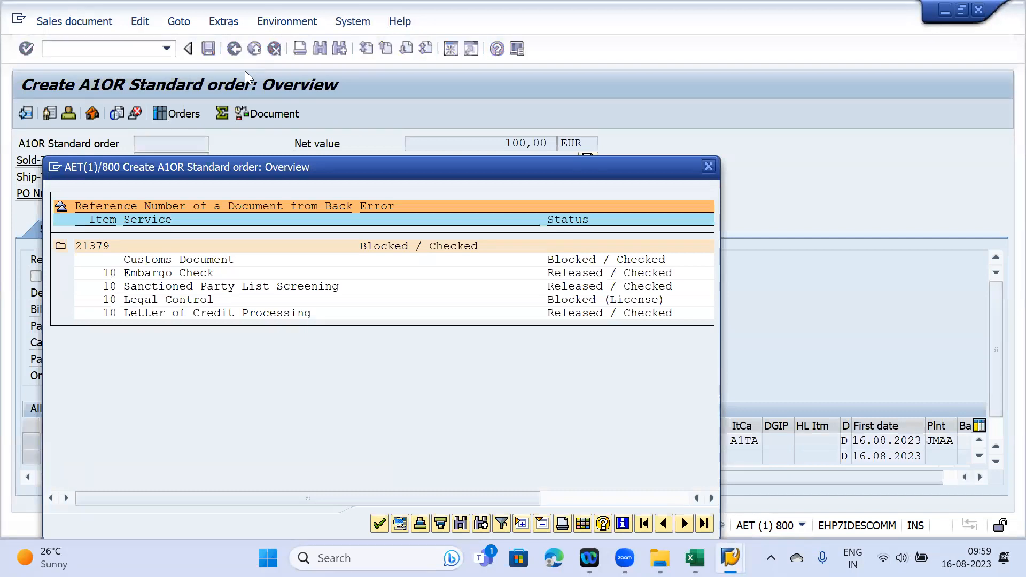
pyautogui.click(100, 247)
pyautogui.moveTo(73, 246); pyautogui.dragTo(121, 247)
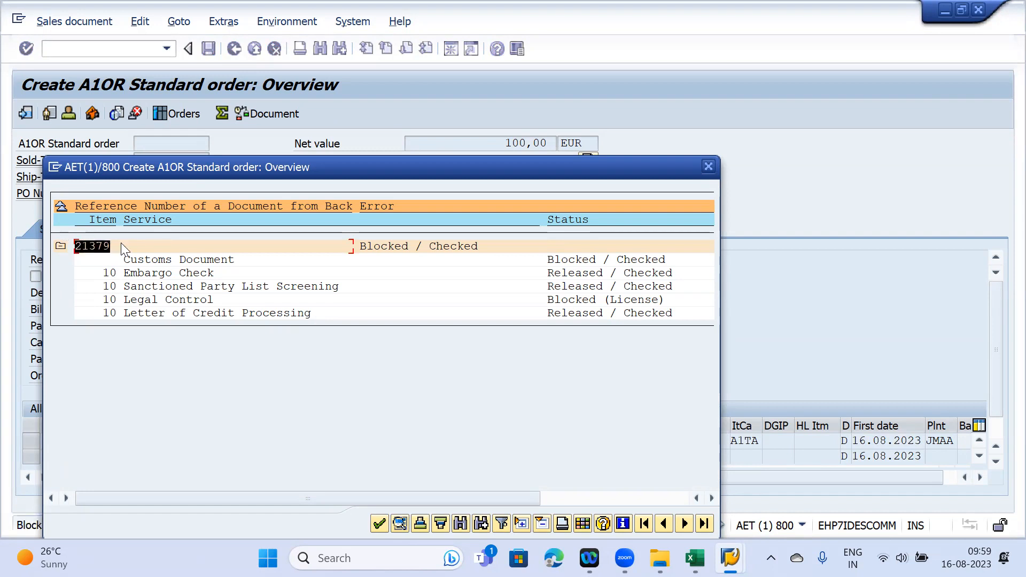
pyautogui.hotkey('ctrl', 'c')
pyautogui.click(376, 523)
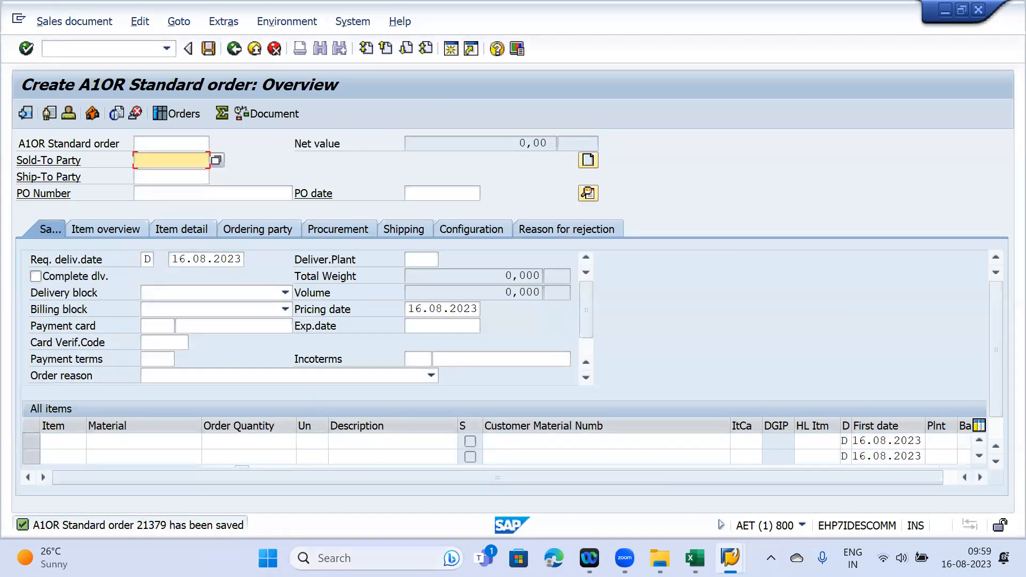
# - In the GTS session, display blocked export documents for reference 21379 and open the item's check log
pyautogui.moveTo(729, 537)
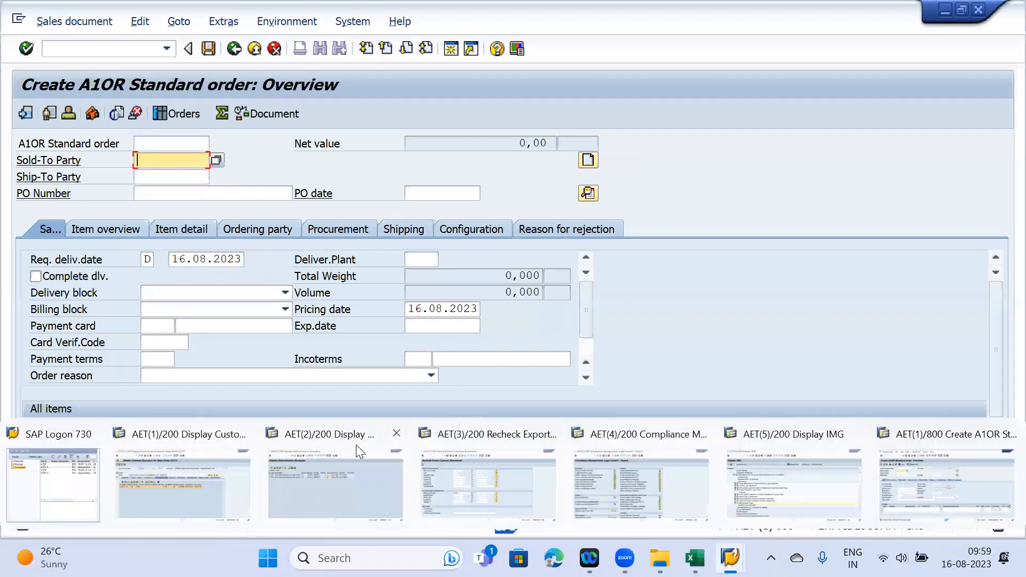
pyautogui.click(460, 477)
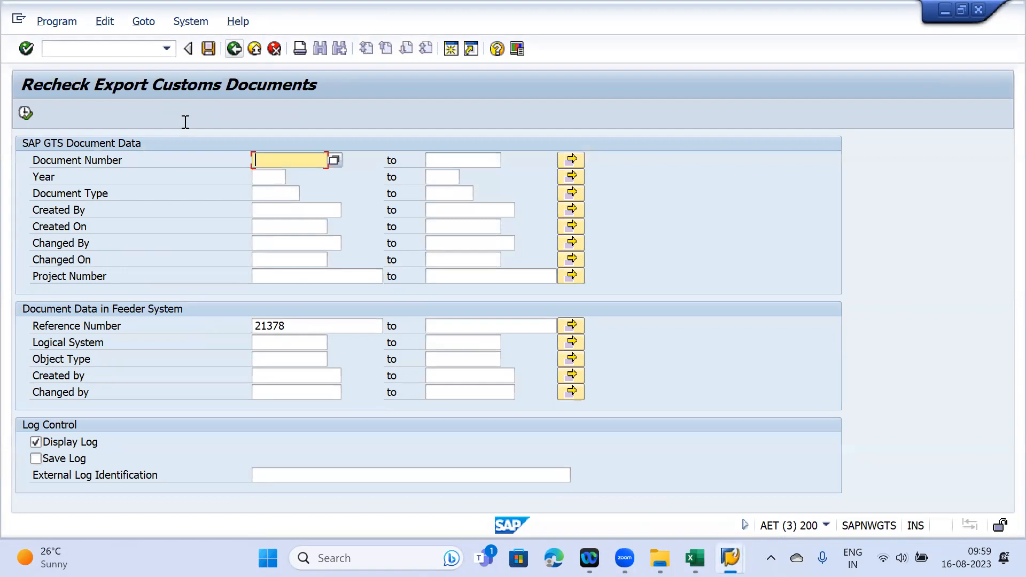
pyautogui.press('F3')
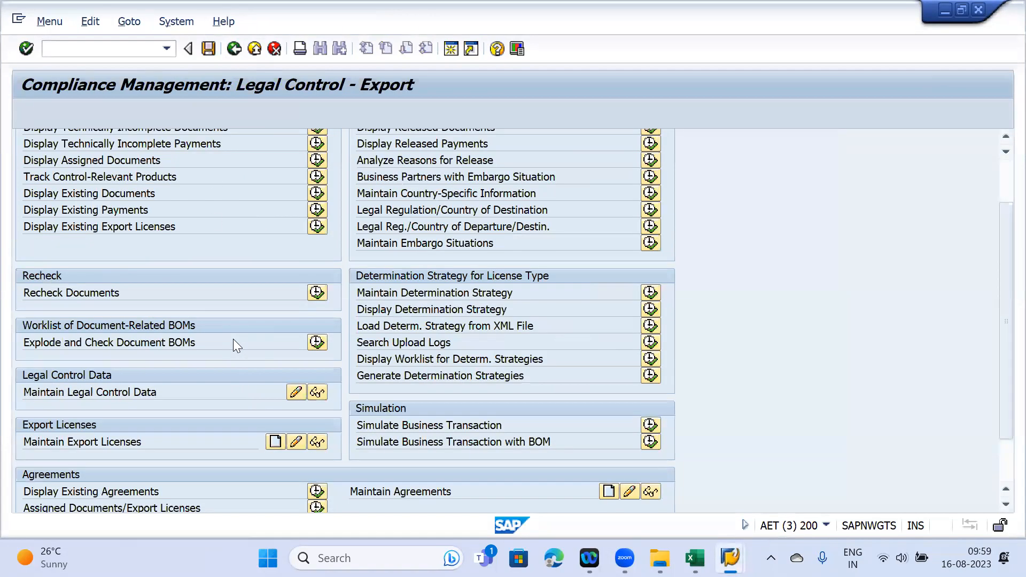
pyautogui.scroll(1, 235, 248)
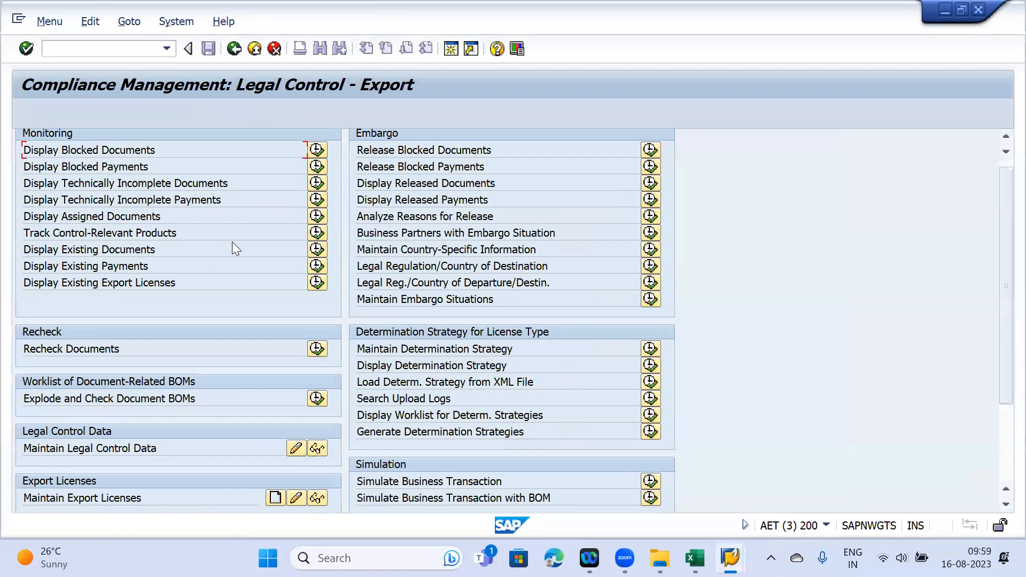
pyautogui.click(319, 148)
pyautogui.click(274, 409)
pyautogui.write('21379')
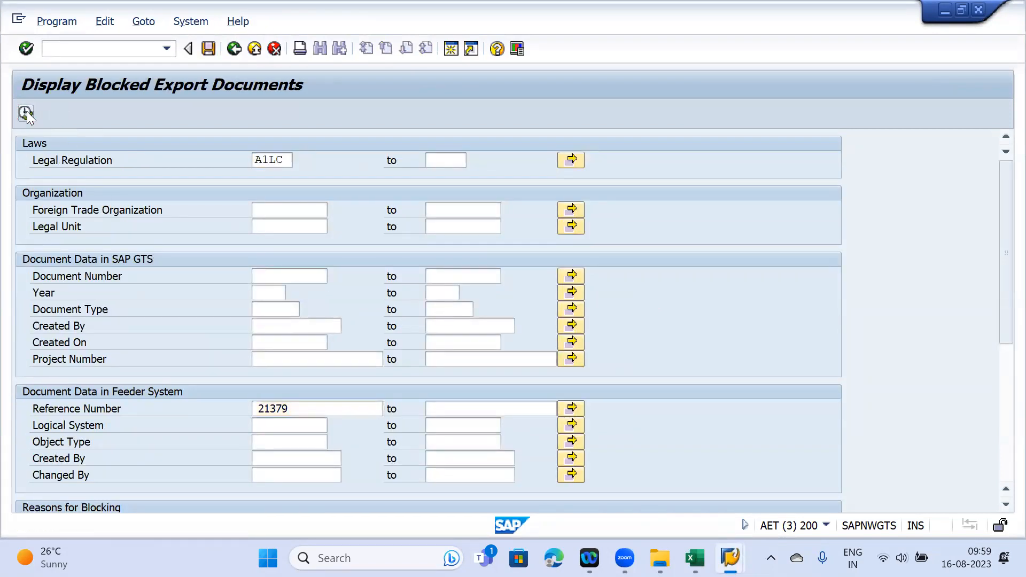
pyautogui.click(26, 112)
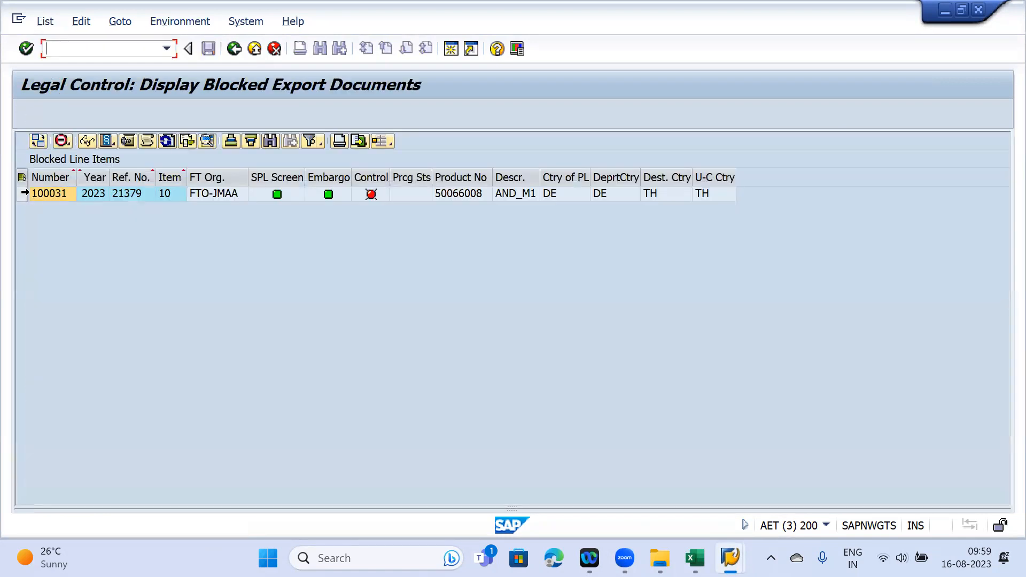
pyautogui.click(22, 193)
pyautogui.click(148, 140)
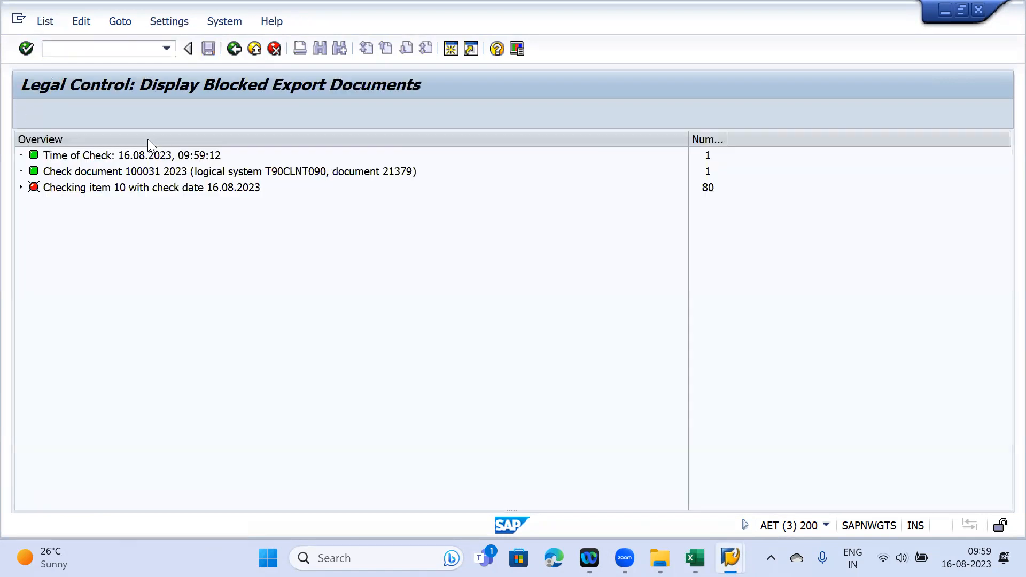
# - Expand item 10's log through the A1LC check, country TH and the possible licence types
pyautogui.click(20, 187)
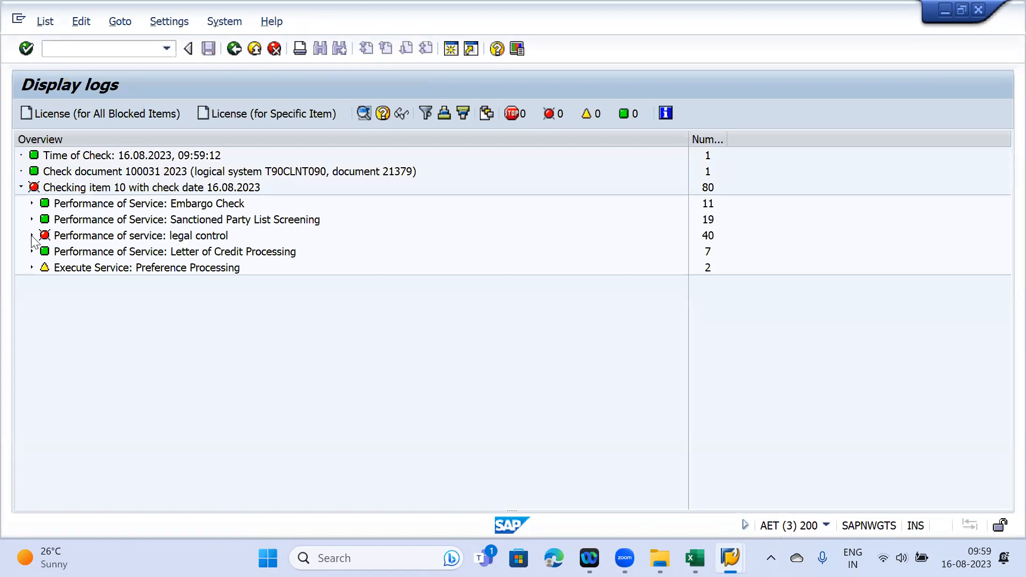
pyautogui.click(31, 235)
pyautogui.click(43, 251)
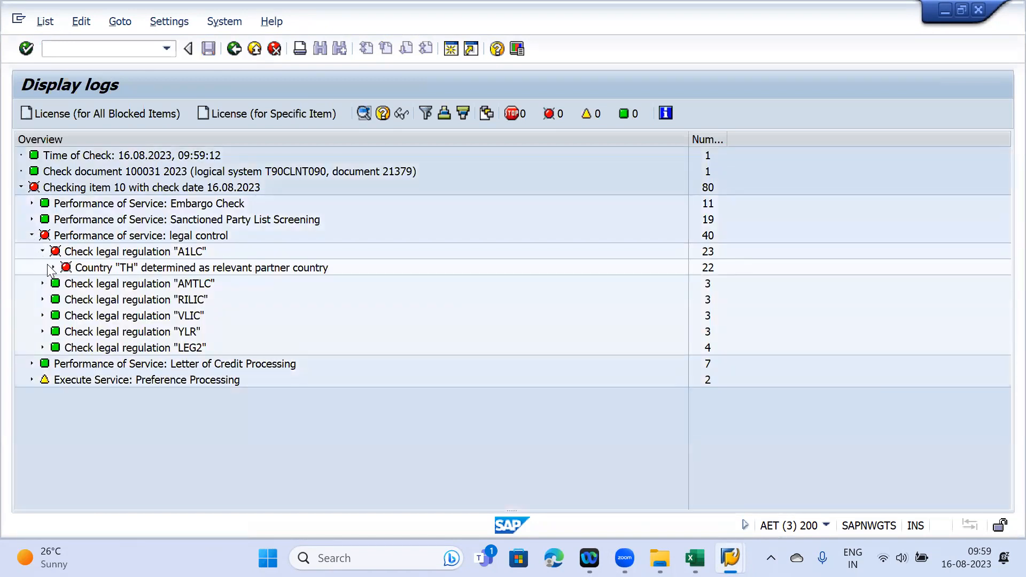
pyautogui.click(53, 268)
pyautogui.click(64, 300)
pyautogui.click(74, 316)
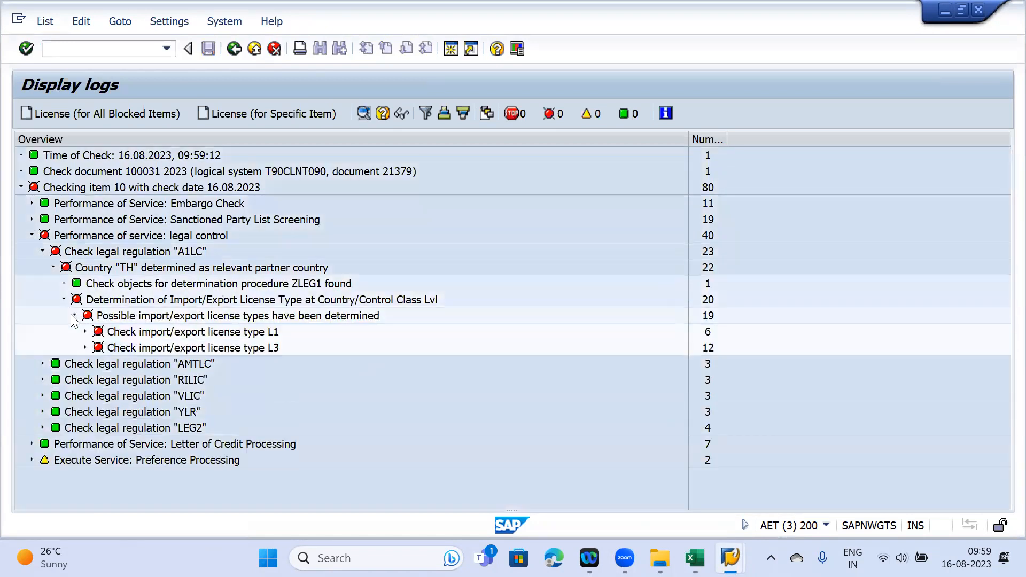
# - Expand the L3 check's selection criteria, select the L3 entry, and create a licence for this item
pyautogui.click(84, 348)
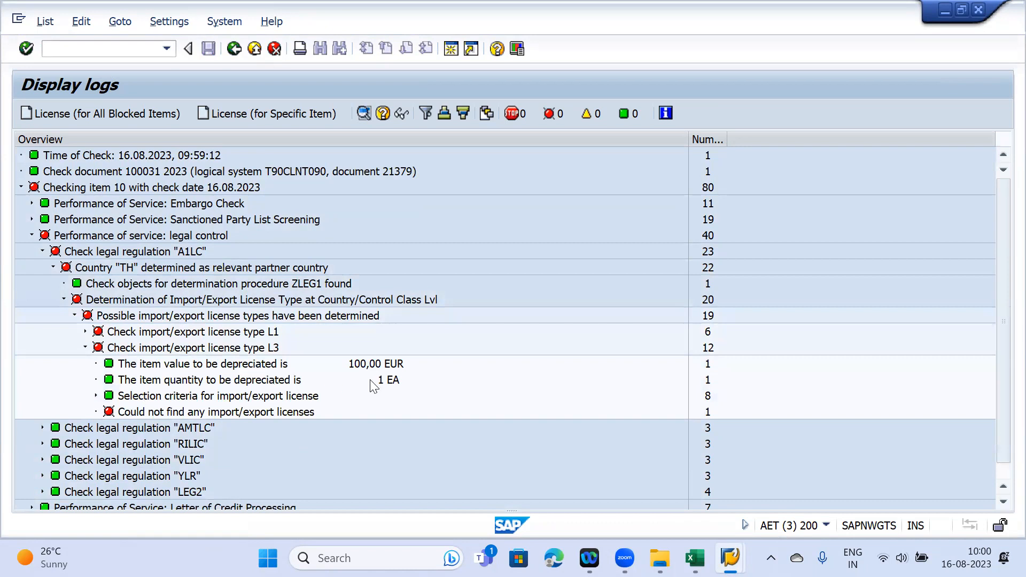
pyautogui.scroll(-1, 248, 390)
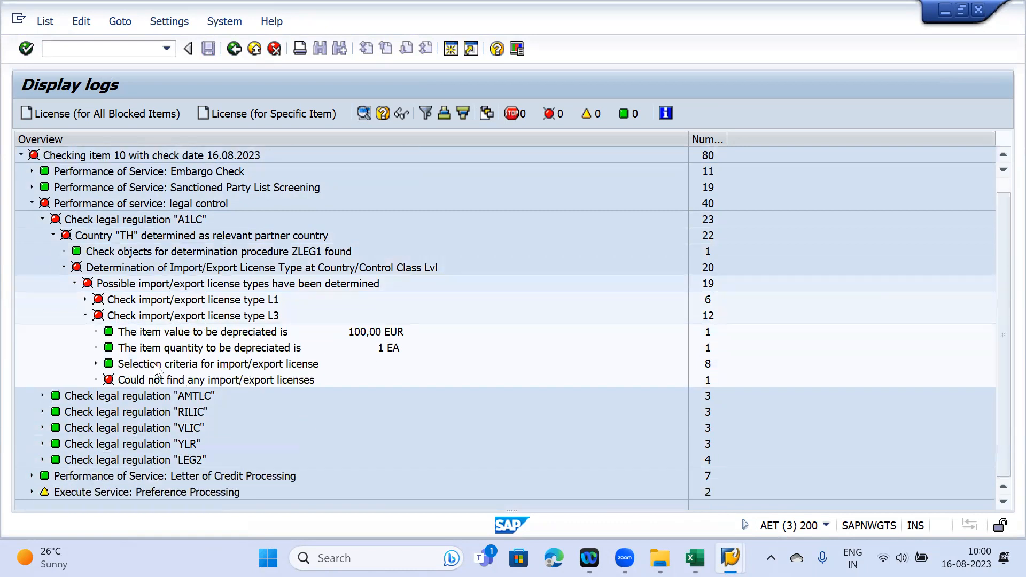
pyautogui.click(96, 365)
pyautogui.scroll(-1, 374, 449)
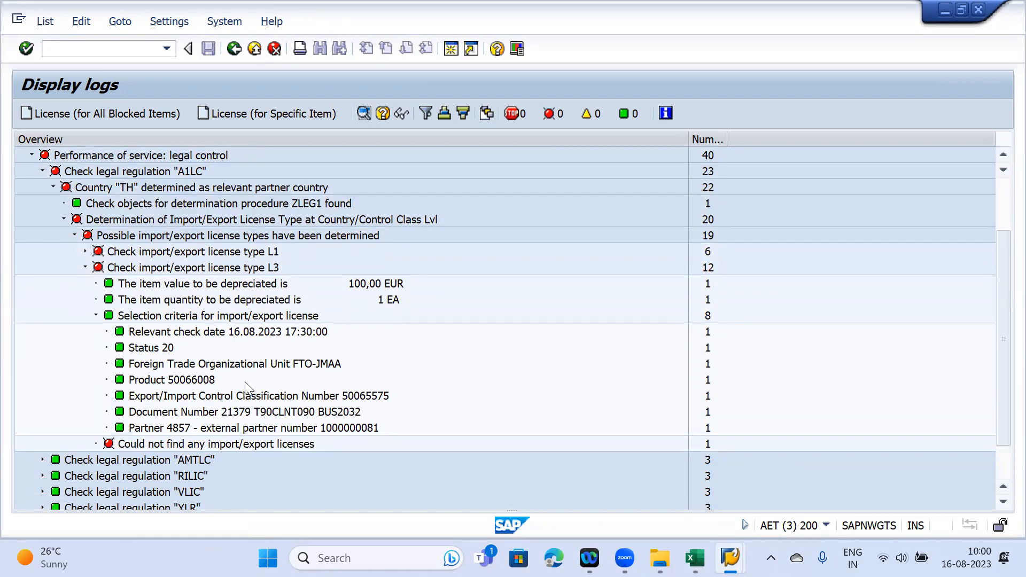
pyautogui.scroll(2, 244, 382)
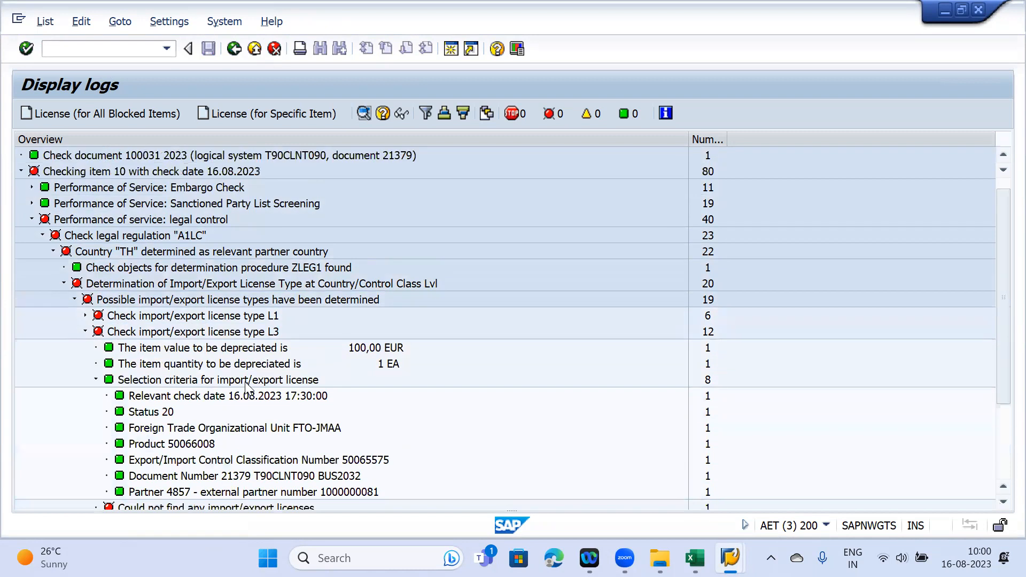
pyautogui.click(228, 333)
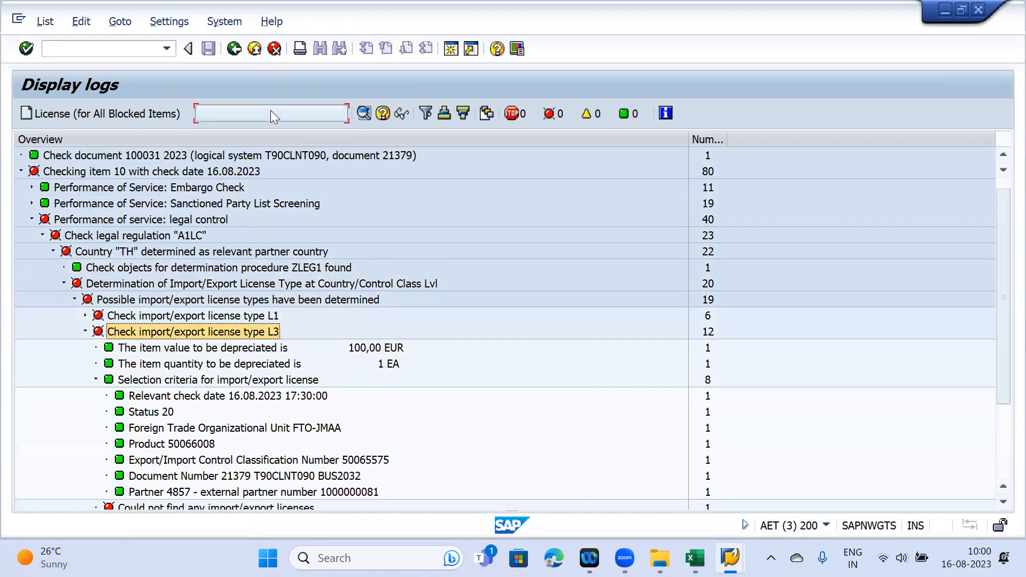
pyautogui.click(270, 112)
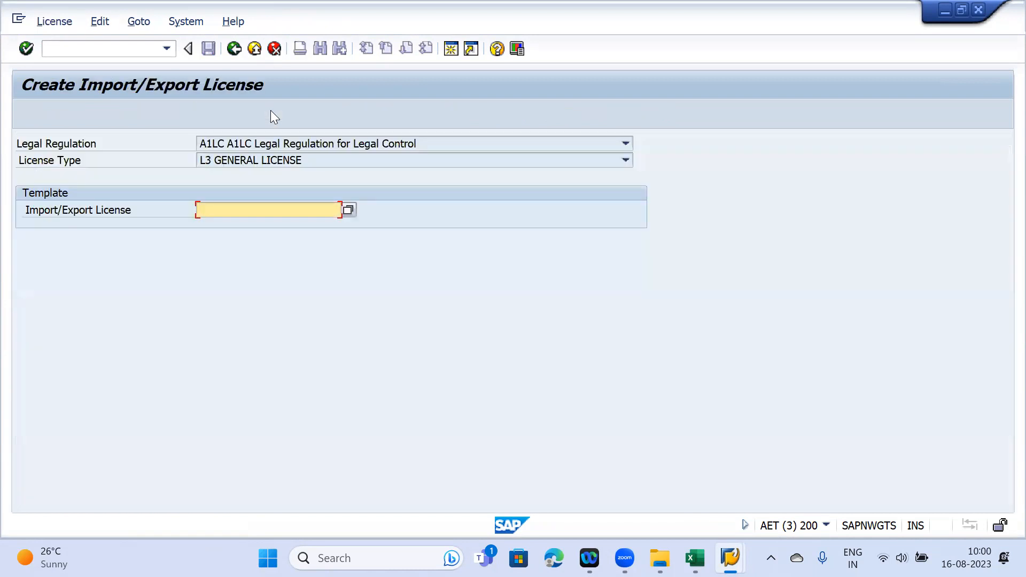
# - Open the new licence, review its values, quantities, materials, documents and partners, and enter external number Test 594
pyautogui.press('Return')
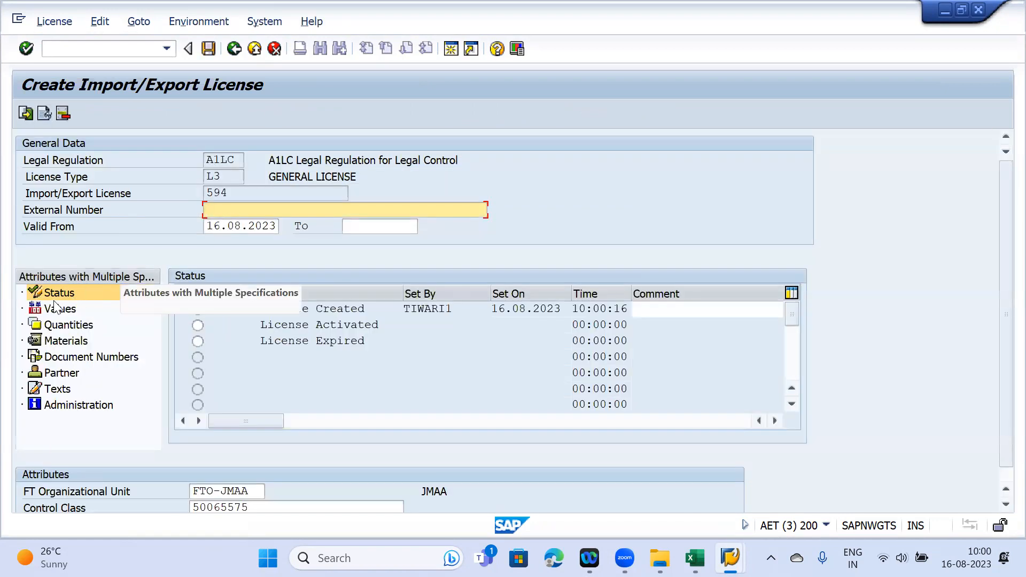
pyautogui.click(50, 306)
pyautogui.click(67, 325)
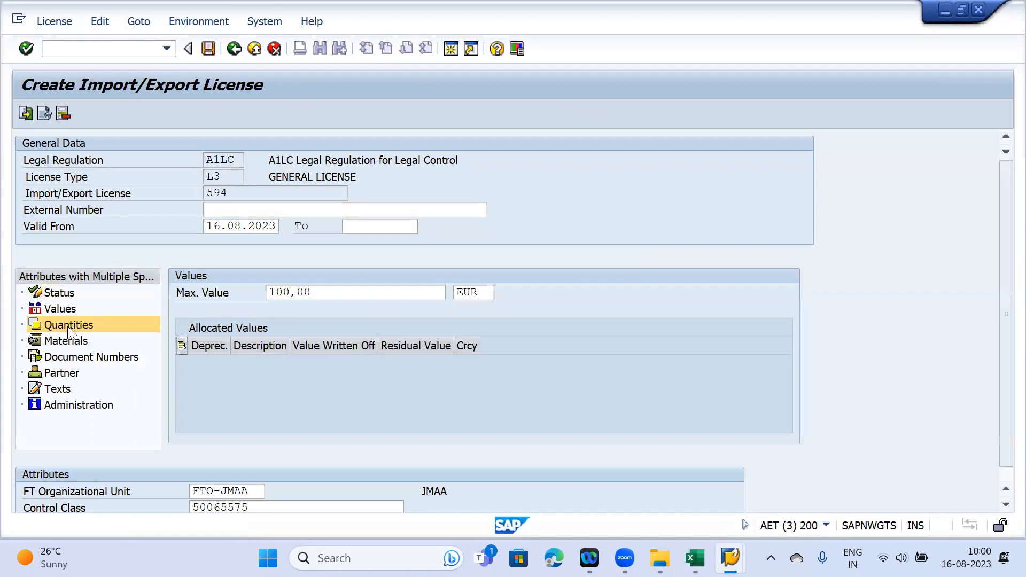
pyautogui.click(68, 342)
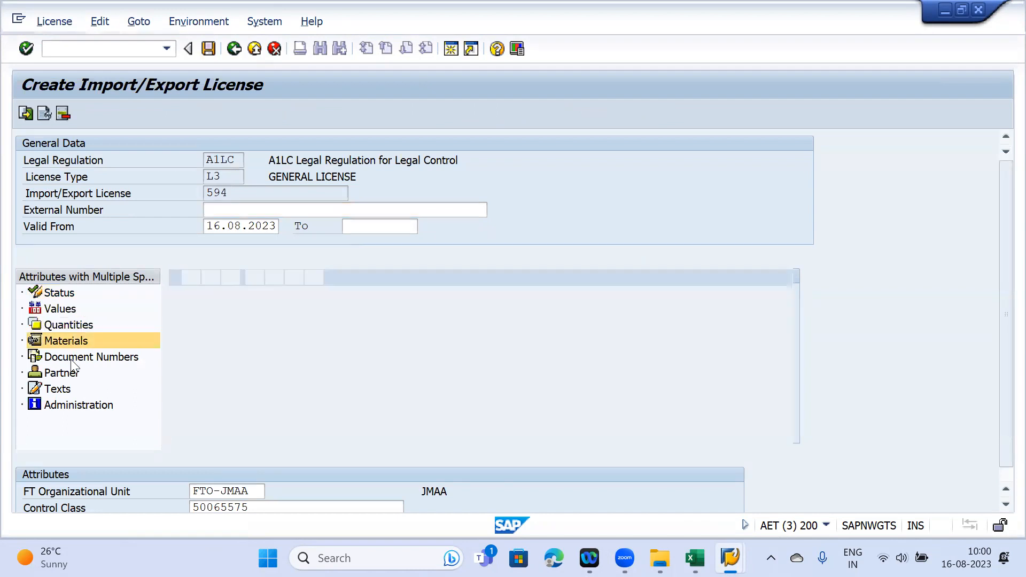
pyautogui.click(63, 357)
pyautogui.click(58, 373)
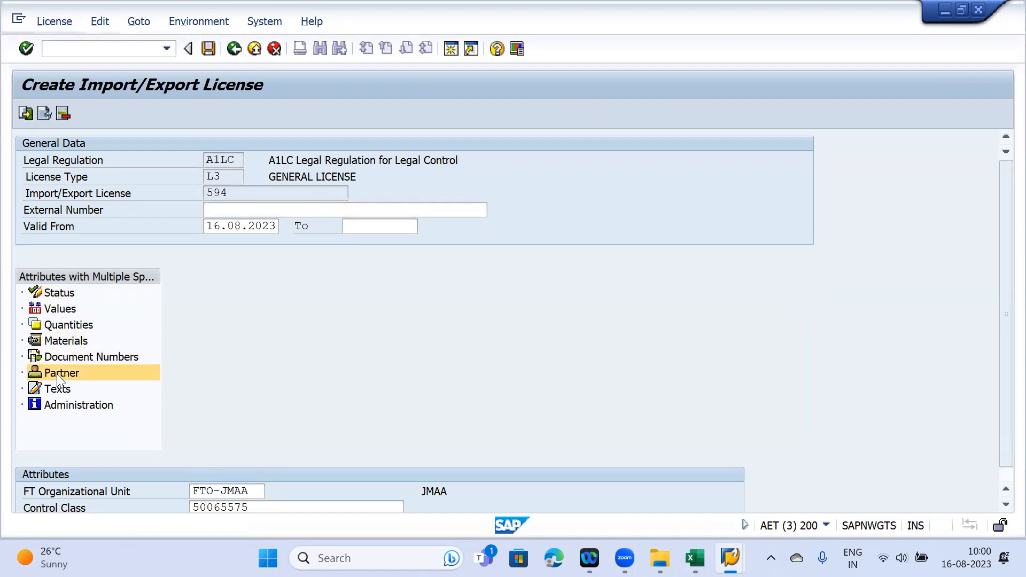
pyautogui.click(63, 295)
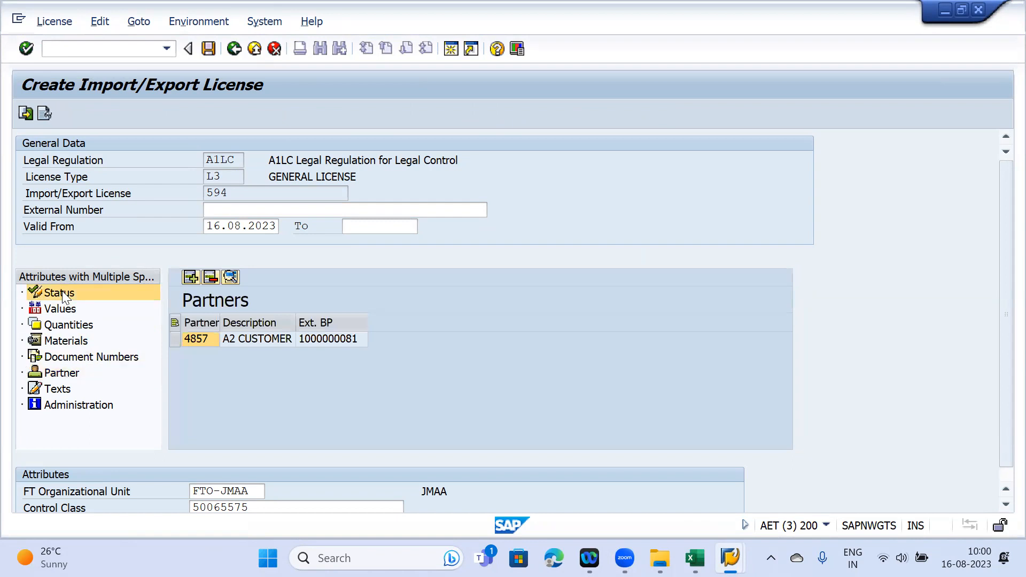
pyautogui.click(59, 310)
pyautogui.click(236, 209)
pyautogui.write('Test 594')
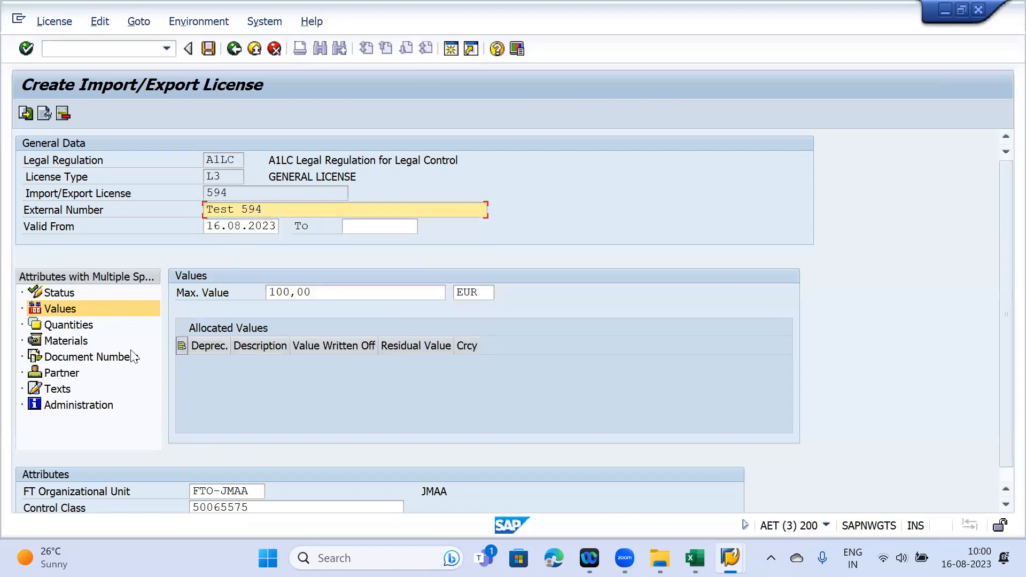
pyautogui.click(75, 357)
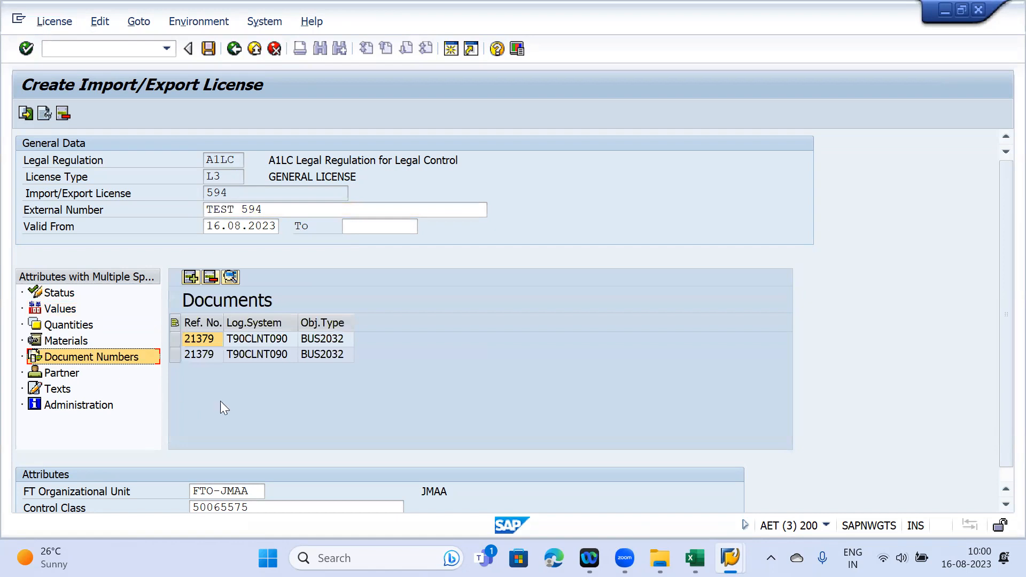
# - Inspect the referenced document entries' logical system and object type BUS2032
pyautogui.click(175, 340)
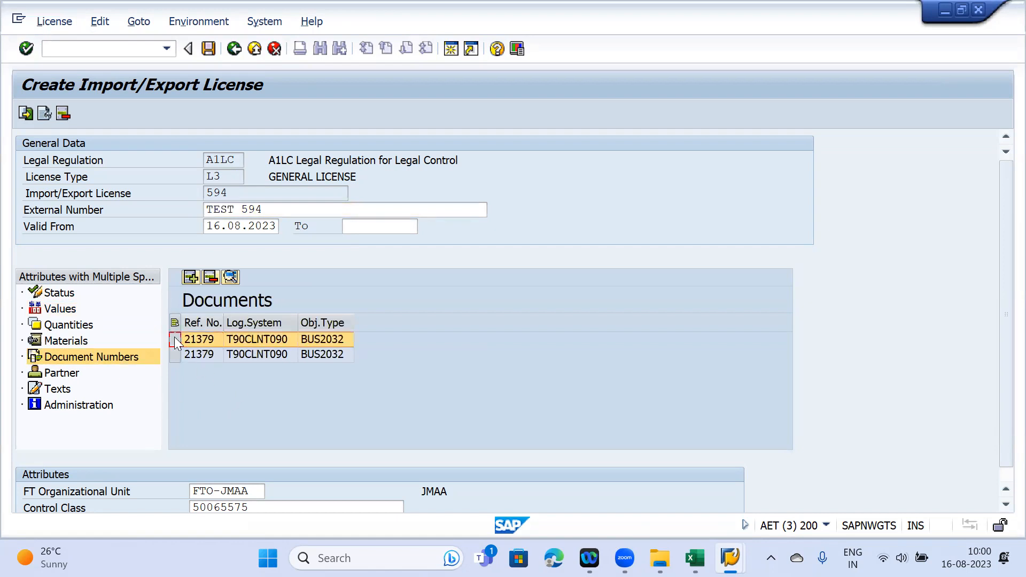
pyautogui.click(263, 354)
pyautogui.click(254, 339)
pyautogui.click(322, 339)
pyautogui.click(264, 338)
pyautogui.click(317, 341)
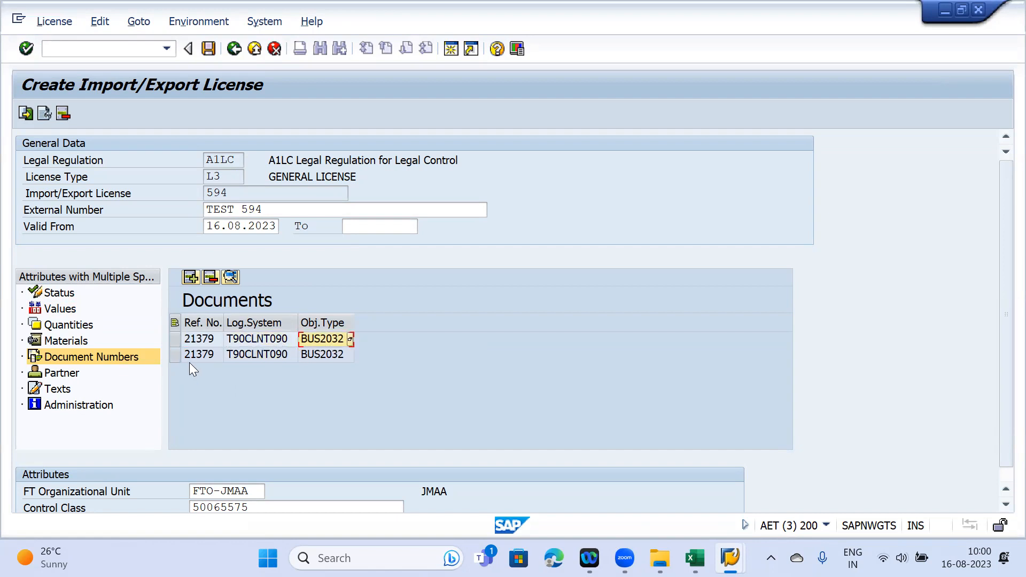
pyautogui.click(250, 323)
pyautogui.click(333, 324)
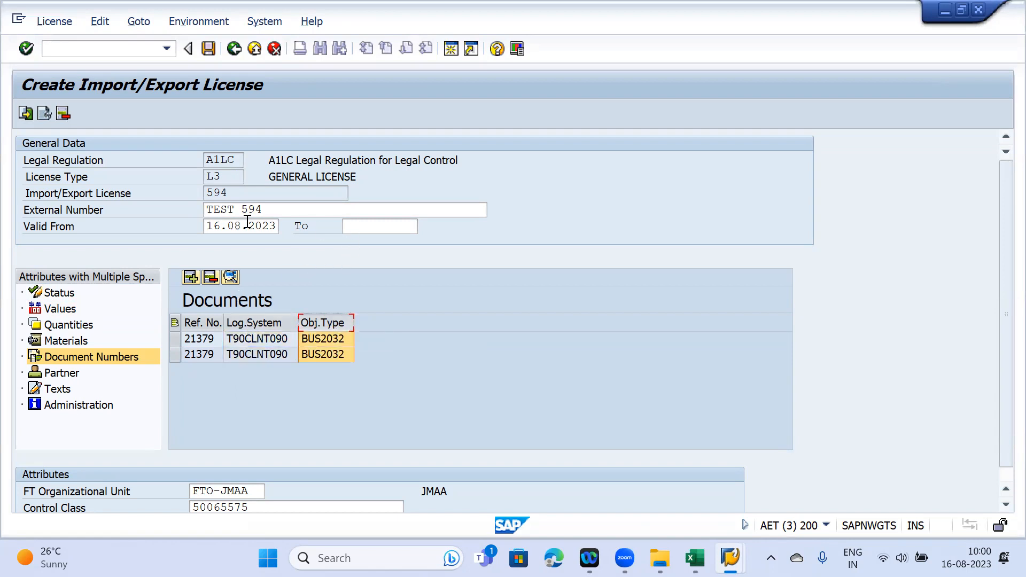
# - Set Valid To 31.12.2023, mark the licence License Activated, and save licence 594
pyautogui.moveTo(208, 223); pyautogui.dragTo(279, 225)
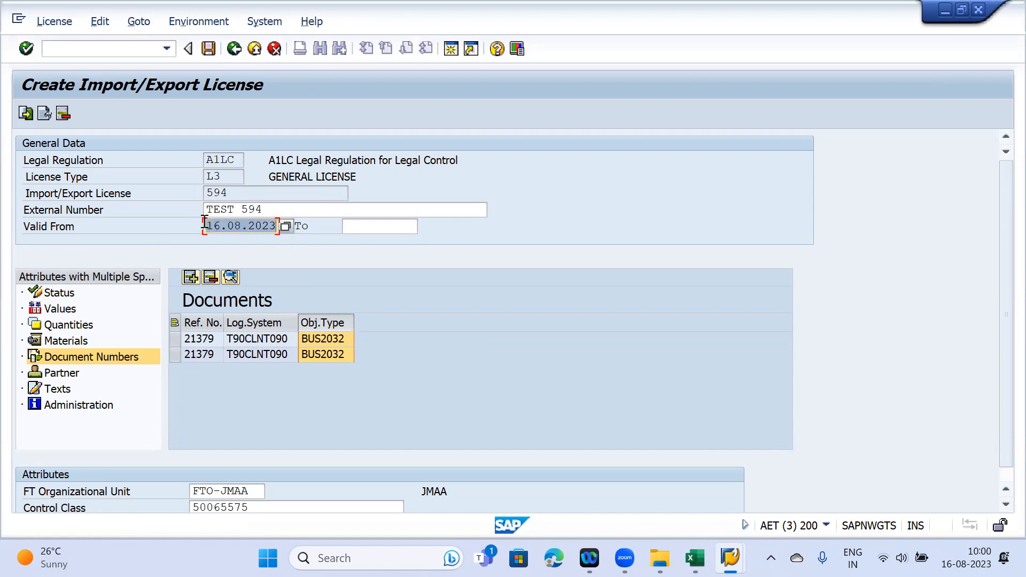
pyautogui.moveTo(207, 224); pyautogui.dragTo(283, 232)
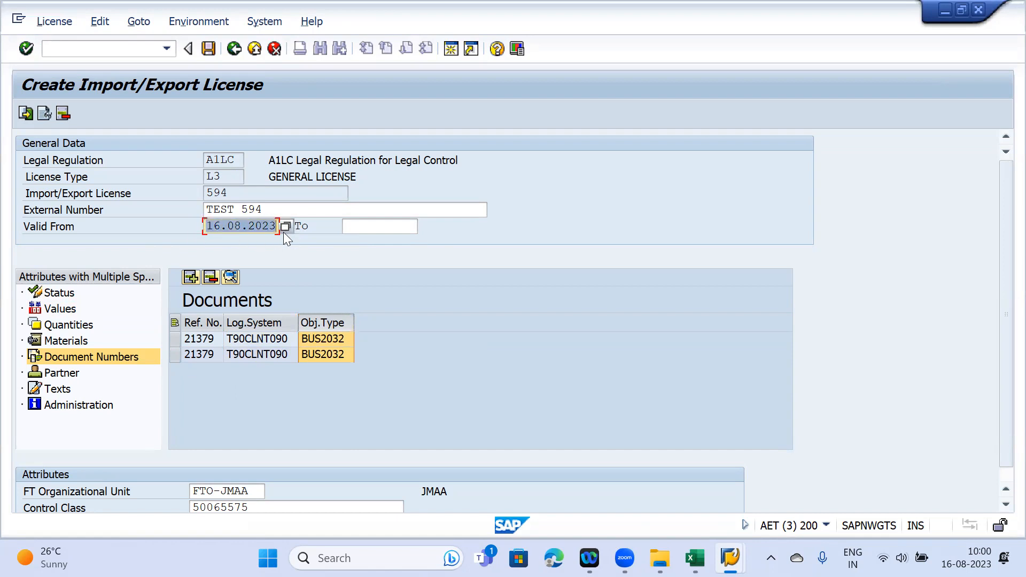
pyautogui.click(358, 227)
pyautogui.click(358, 227)
pyautogui.click(369, 240)
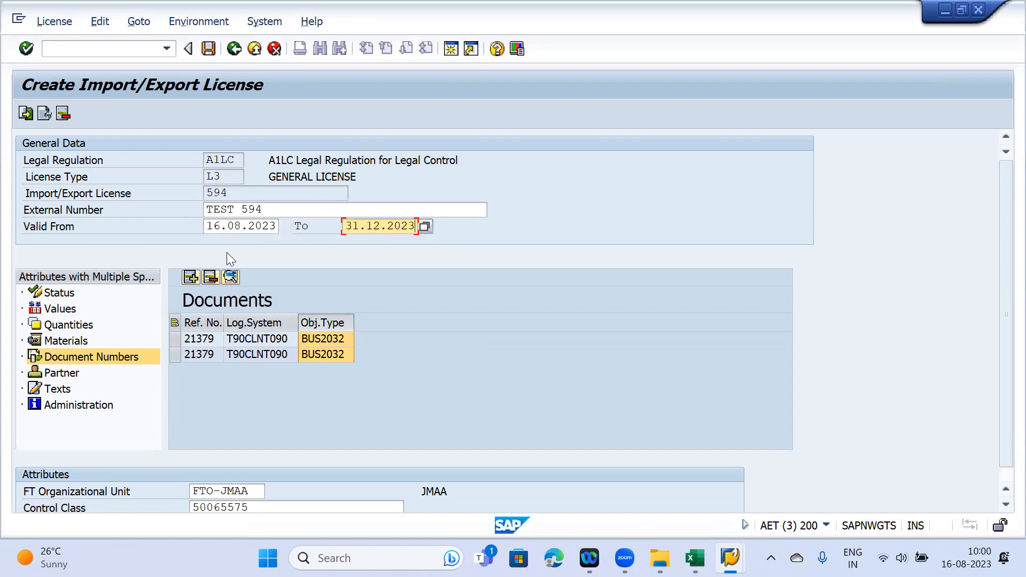
pyautogui.click(57, 295)
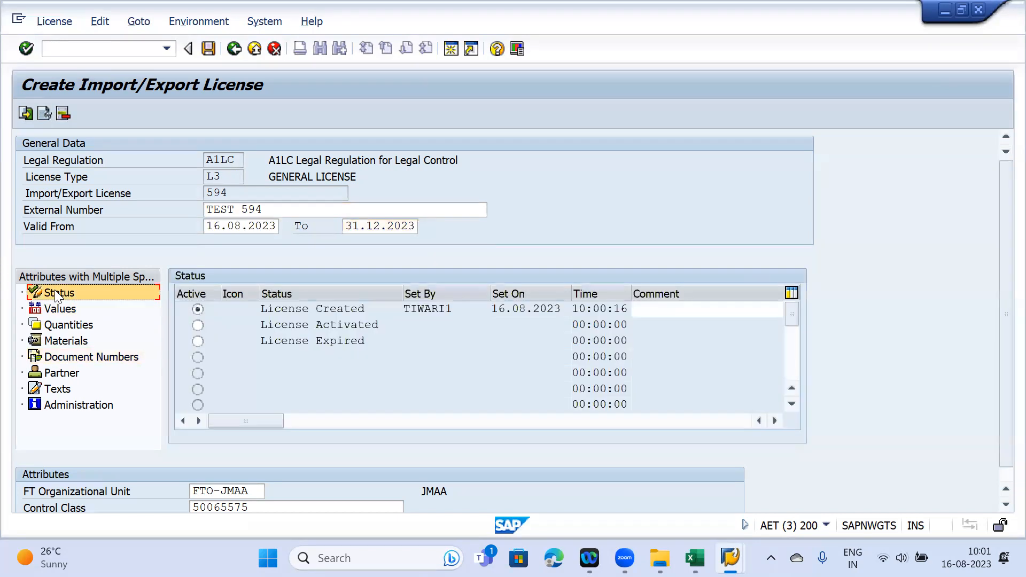
pyautogui.click(197, 324)
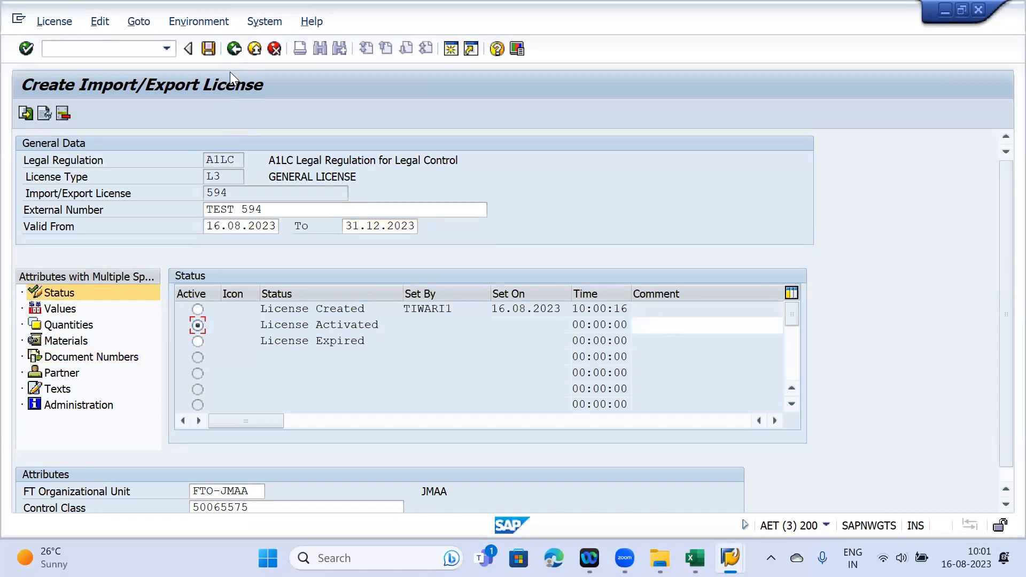
pyautogui.hotkey('ctrl', 's')
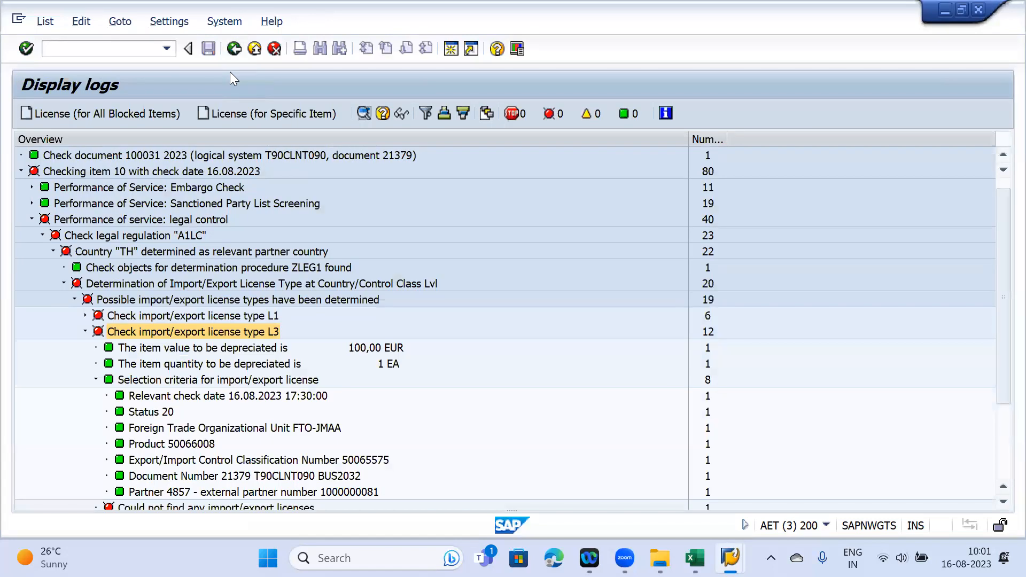
# - Perform a new screening of blocked document 100031, save the result, and go back to the export menu
pyautogui.press('F3')
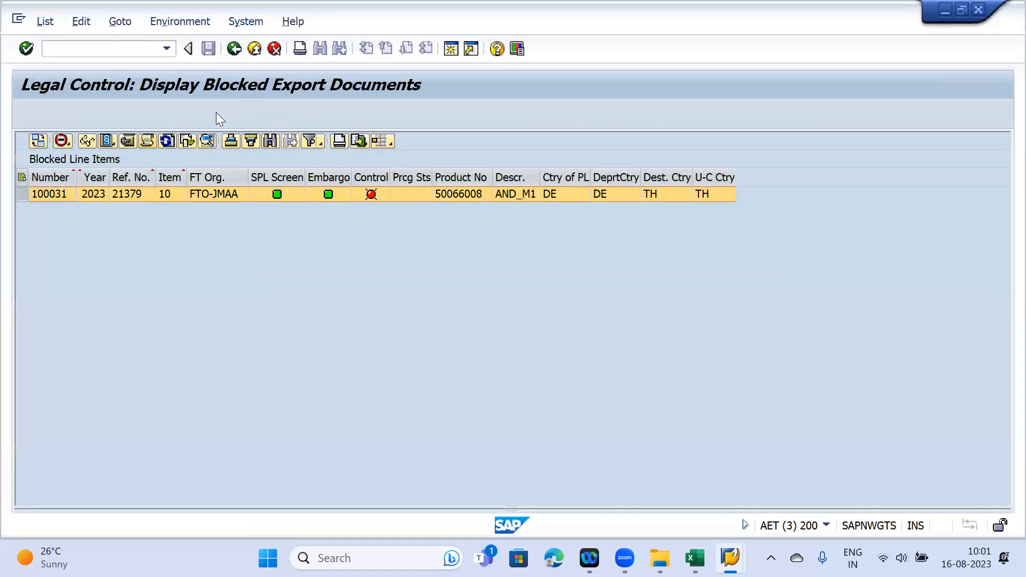
pyautogui.click(20, 193)
pyautogui.click(167, 140)
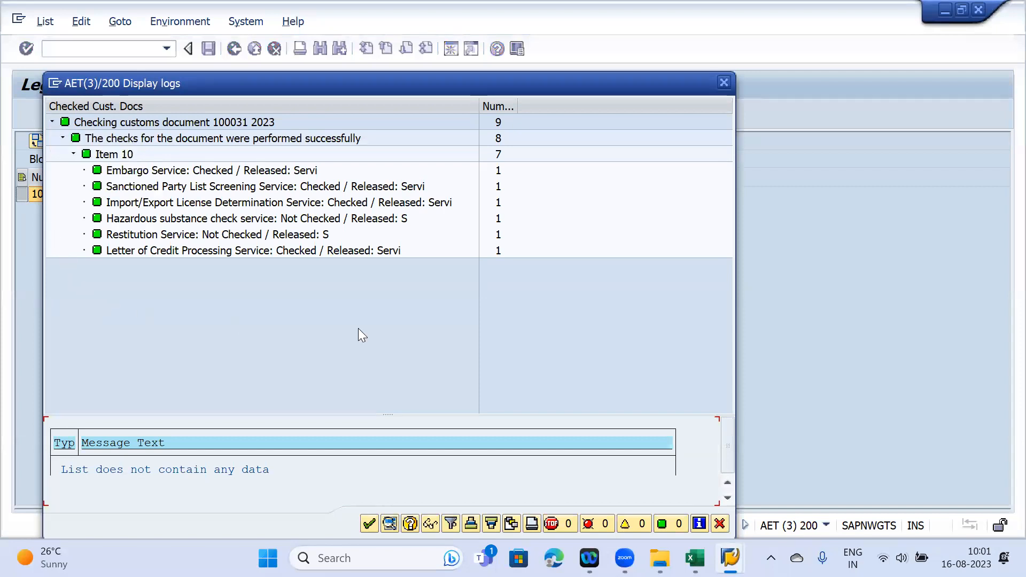
pyautogui.click(724, 83)
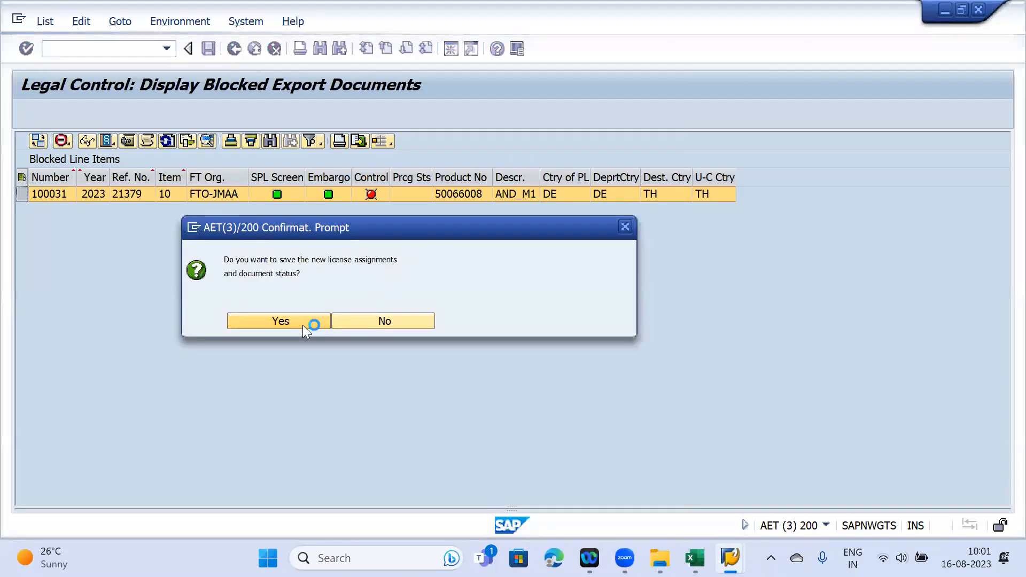
pyautogui.click(302, 325)
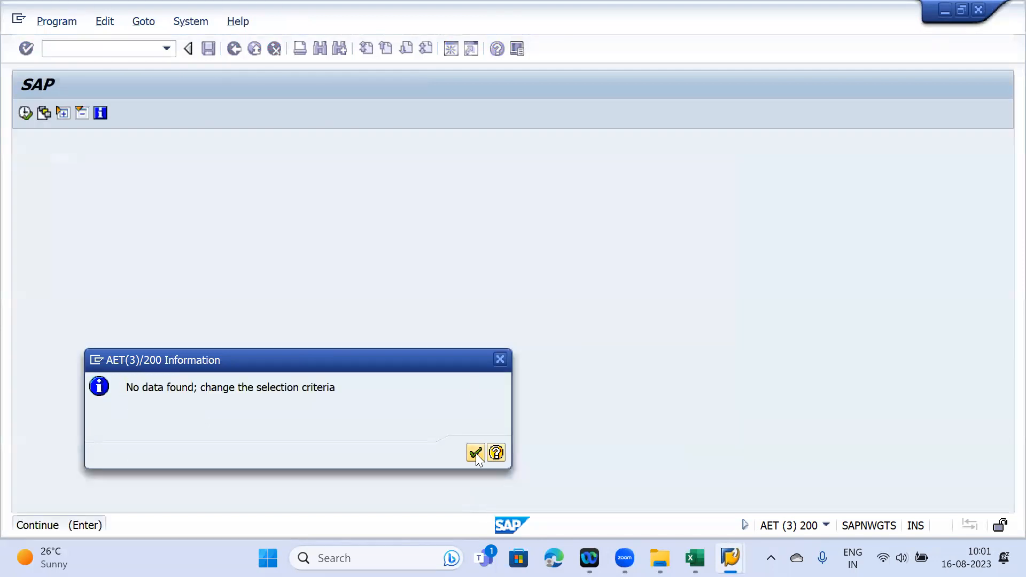
pyautogui.click(476, 453)
pyautogui.press('F3')
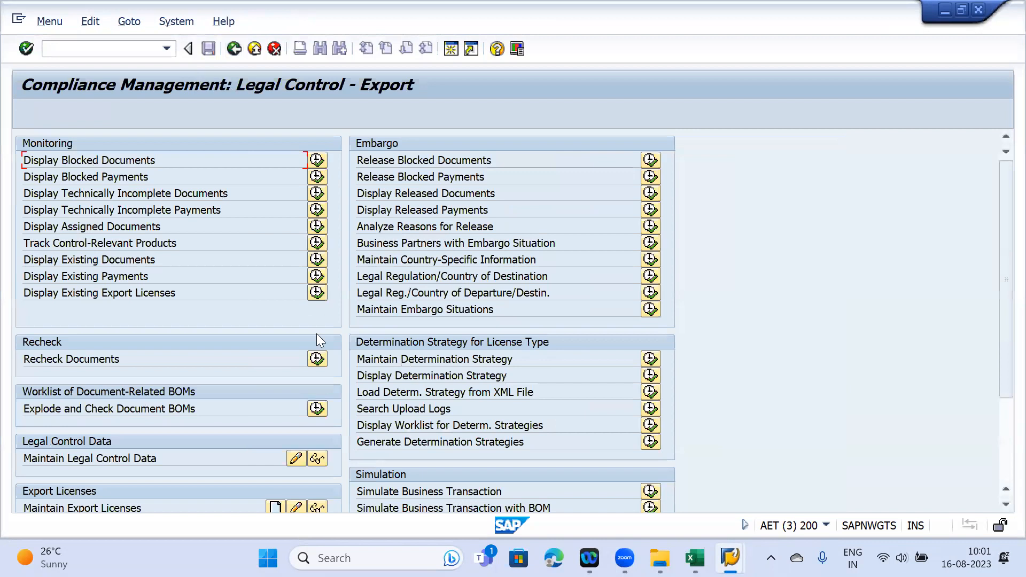
# - Search existing export documents for reference 21379 and open customs document 100031
pyautogui.click(317, 293)
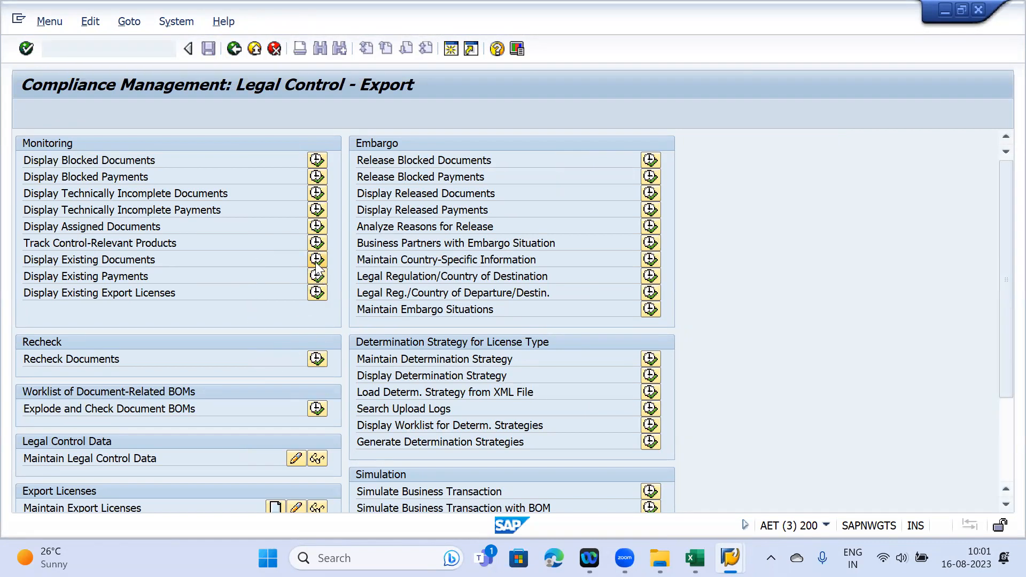
pyautogui.click(316, 260)
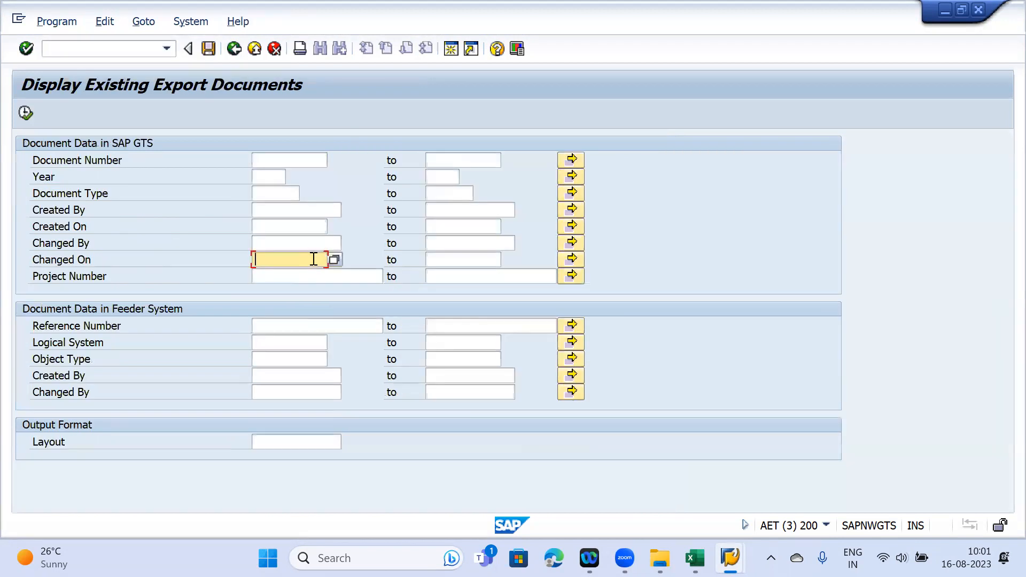
pyautogui.click(267, 327)
pyautogui.write('21379')
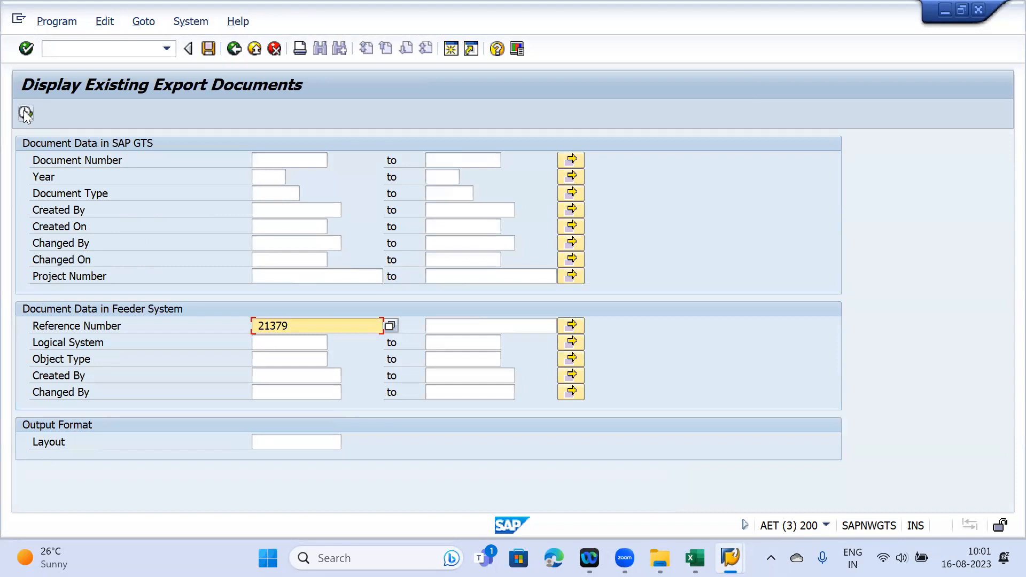
pyautogui.click(26, 113)
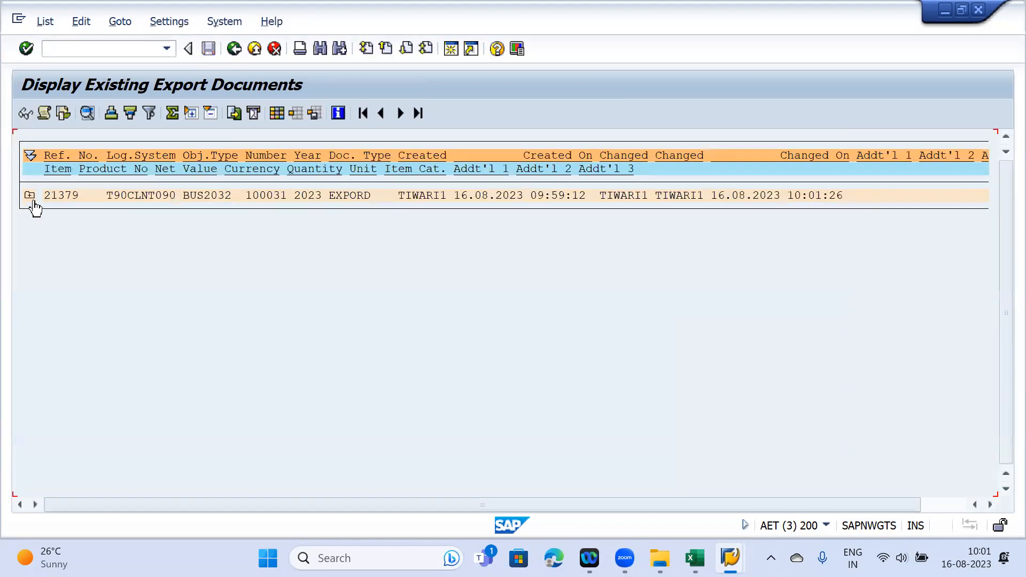
pyautogui.click(53, 196)
pyautogui.click(23, 113)
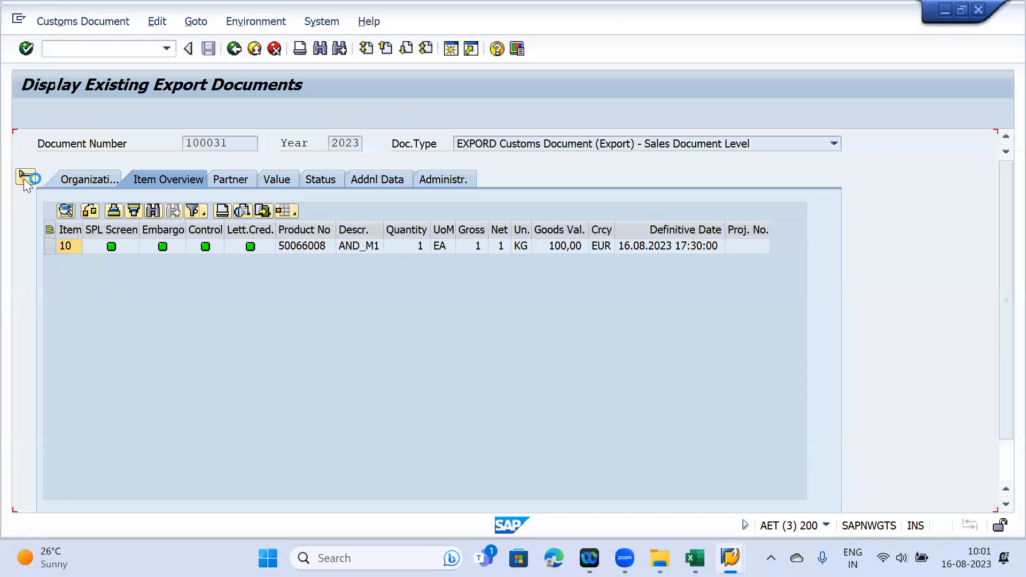
# - Show item 10's legal control data, select the A1LC row, and open assigned licence 594
pyautogui.click(25, 178)
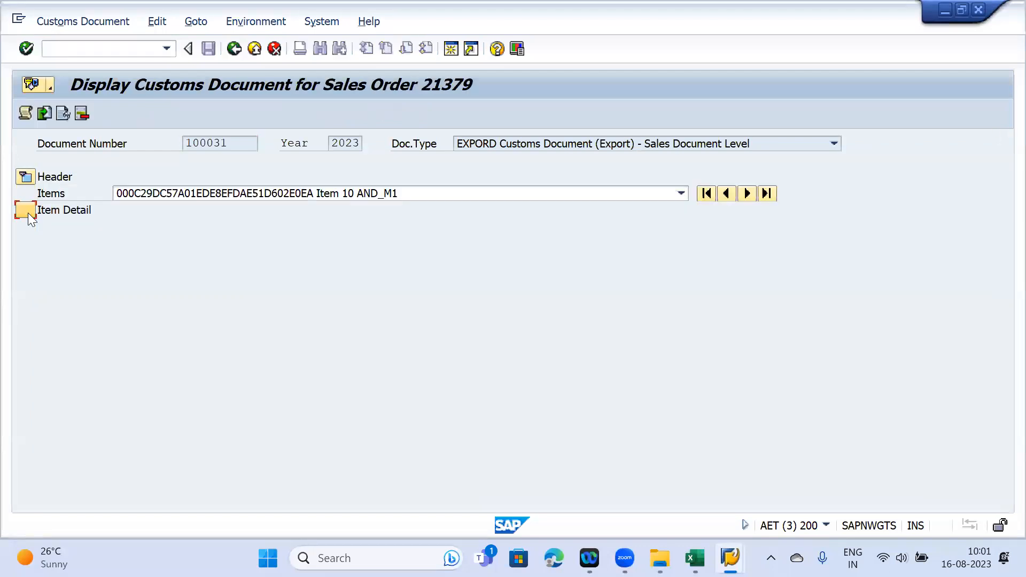
pyautogui.click(333, 212)
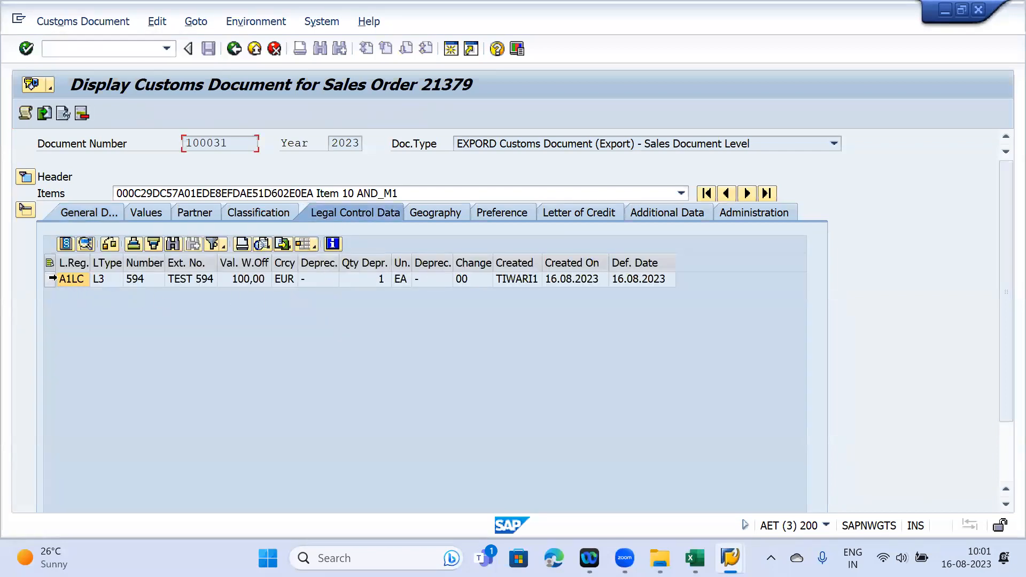
pyautogui.click(49, 279)
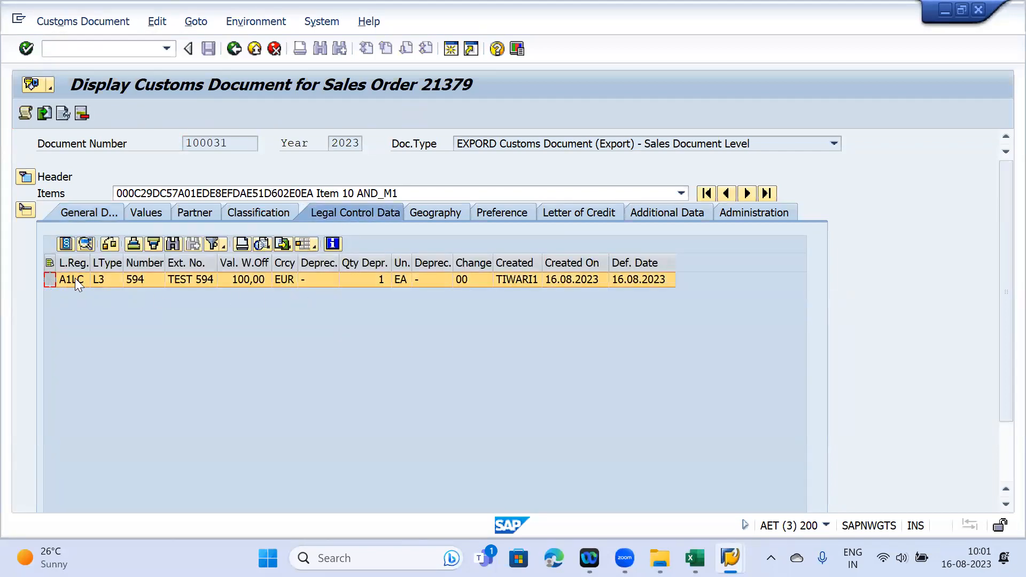
pyautogui.click(67, 244)
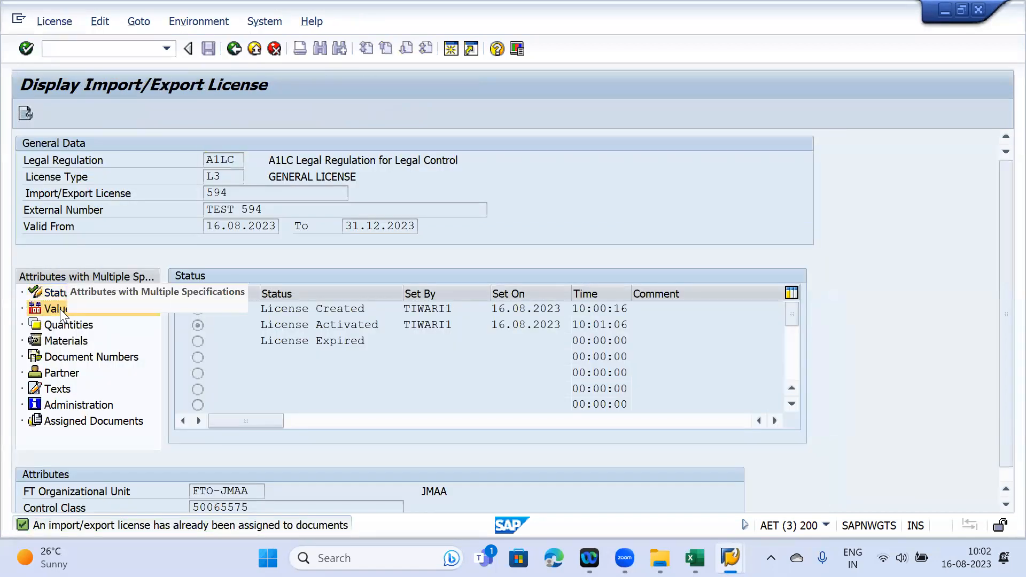
# - Review licence 594's values (100,00 written off), quantities, materials and documents, then go back
pyautogui.click(59, 309)
pyautogui.click(401, 363)
pyautogui.click(327, 292)
pyautogui.doubleClick(300, 294)
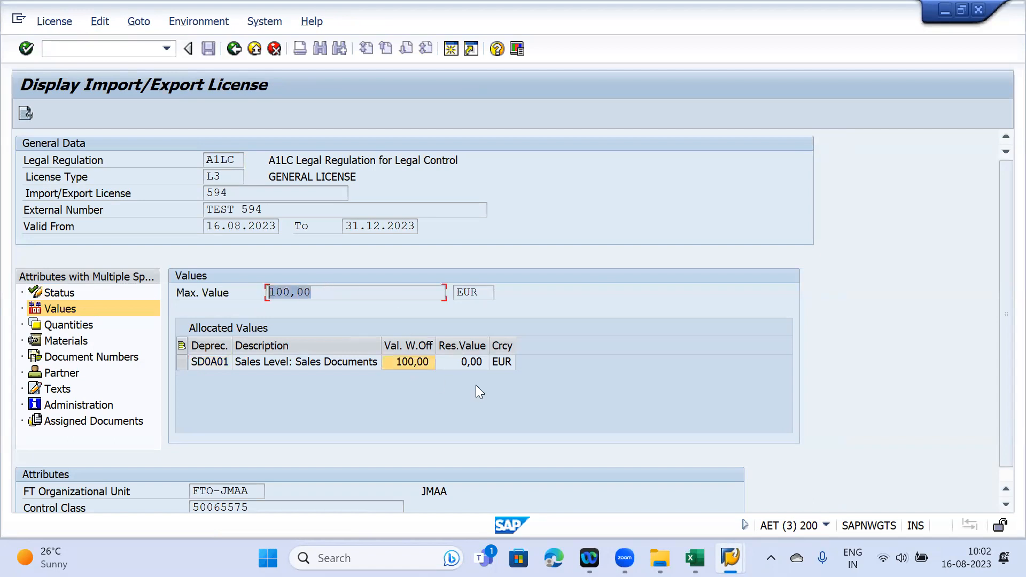
pyautogui.click(74, 323)
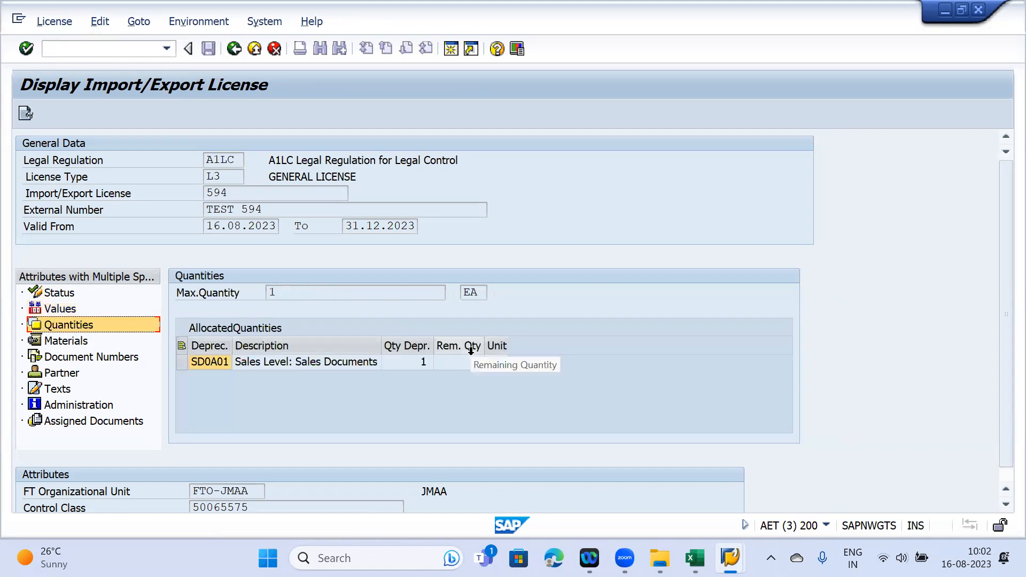
pyautogui.click(63, 341)
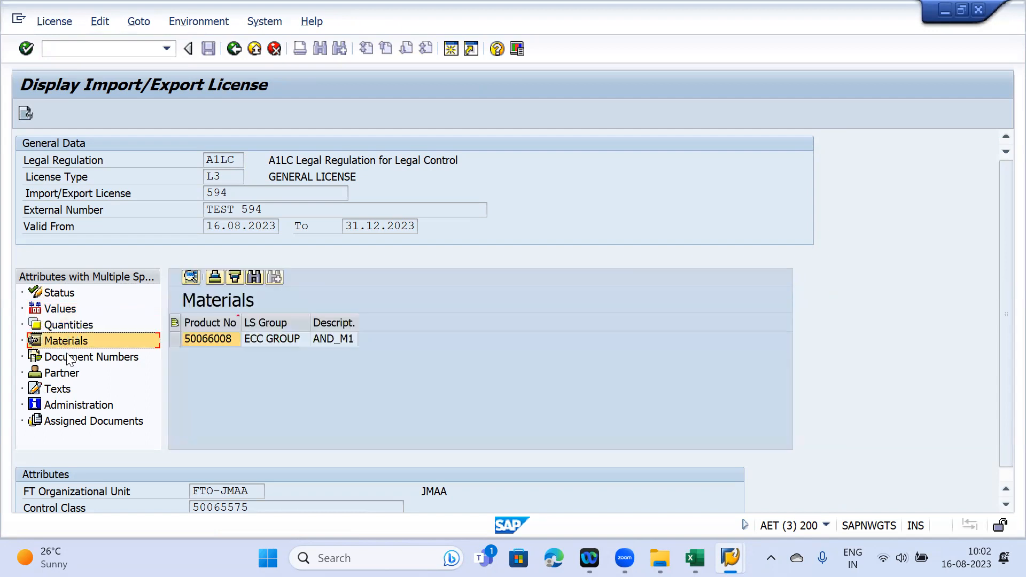
pyautogui.click(69, 357)
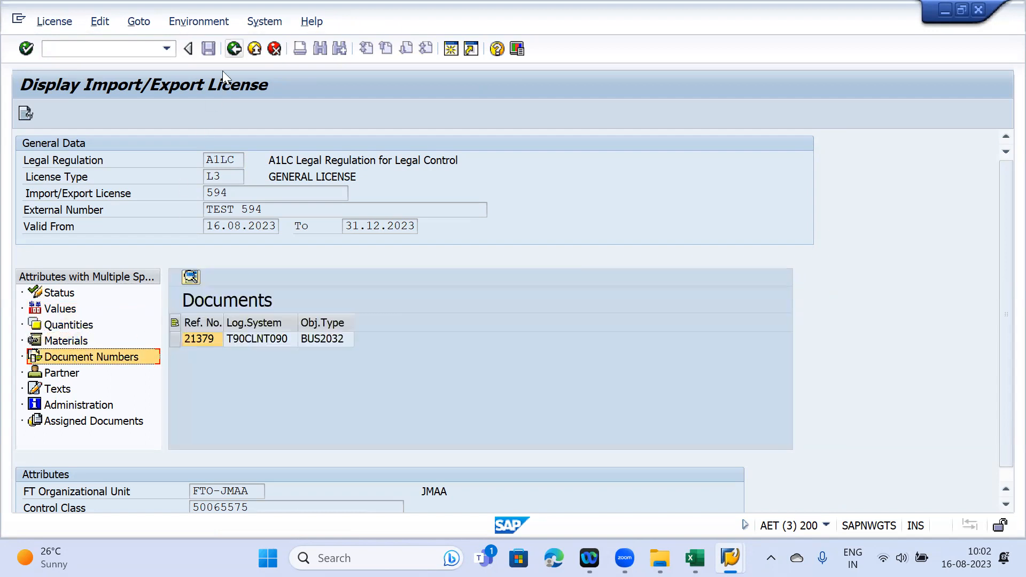
pyautogui.press('F3')
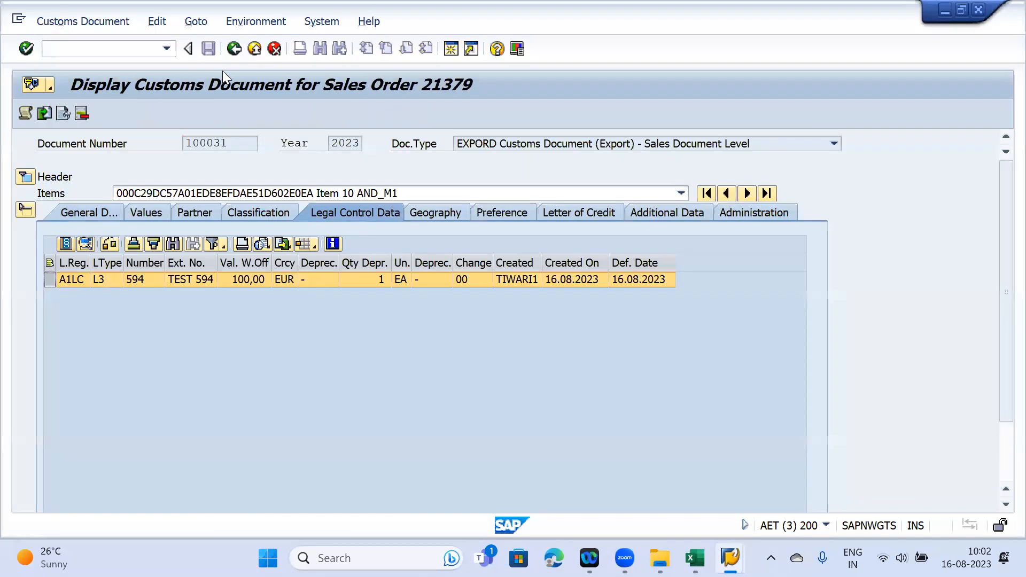
# - Back out to the search screen, switch to the Legal Control cockpit, and create a new export licence
pyautogui.press('F3')
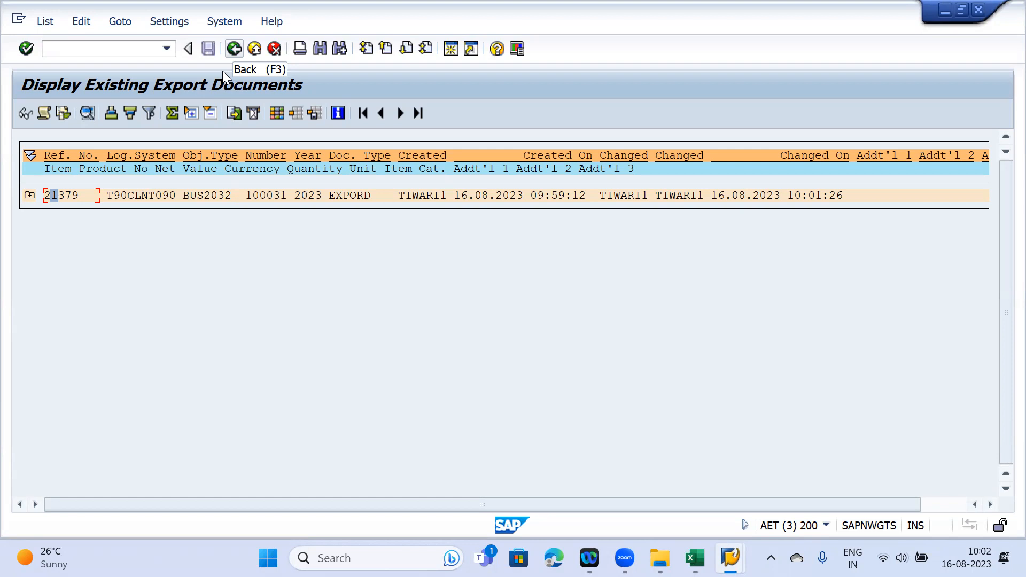
pyautogui.press('F3')
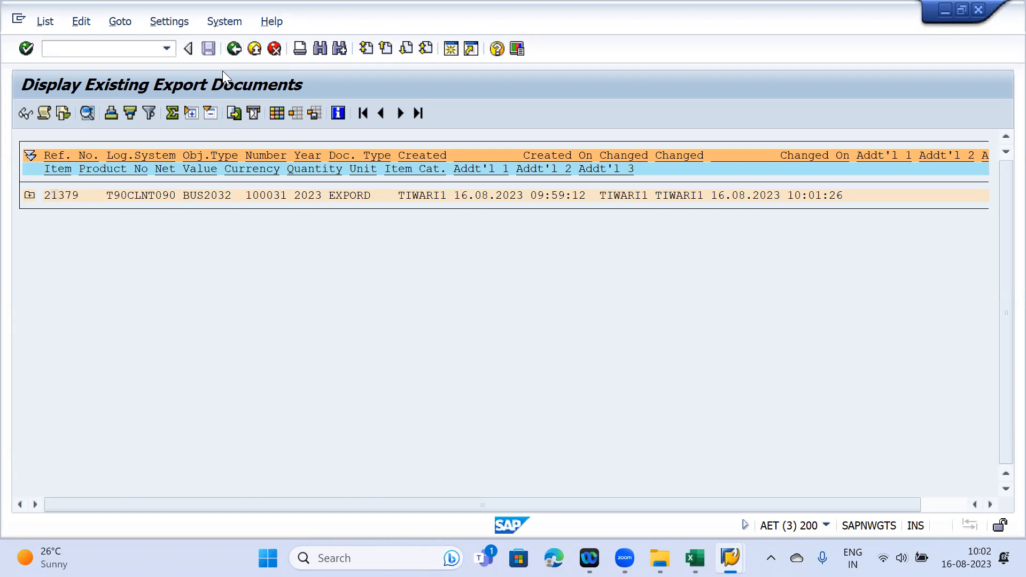
pyautogui.click(730, 557)
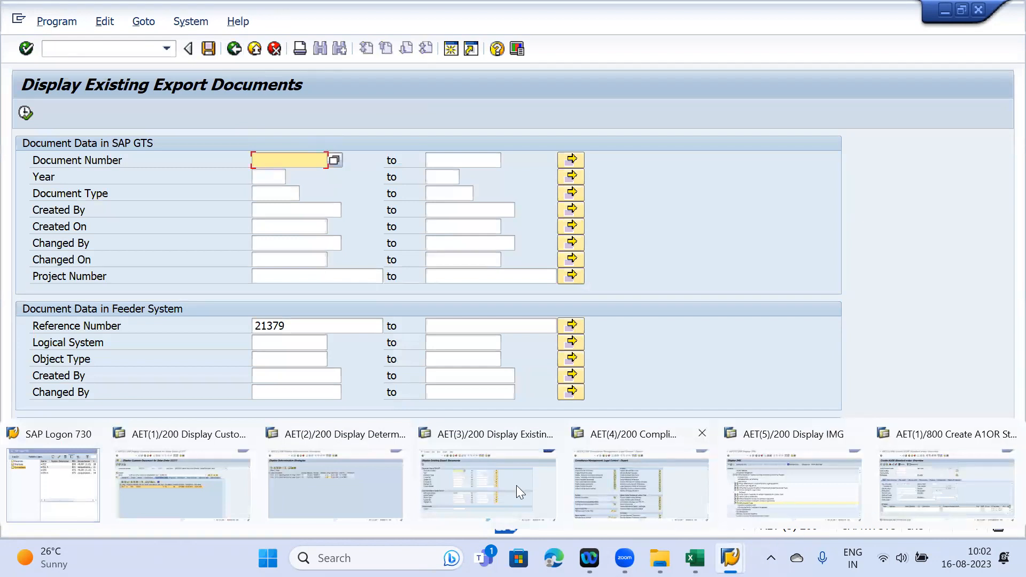
pyautogui.click(159, 469)
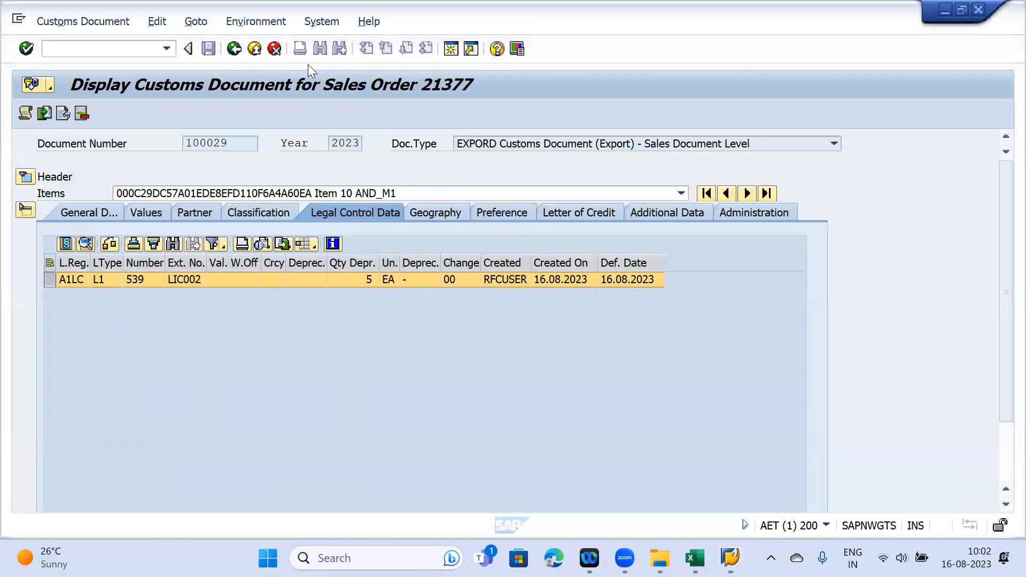
pyautogui.click(730, 557)
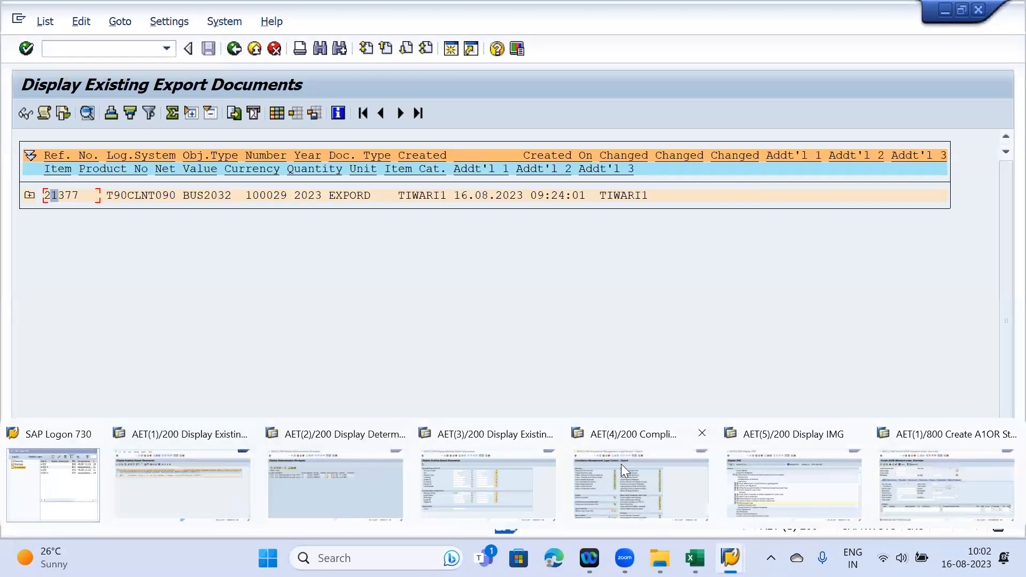
pyautogui.click(623, 470)
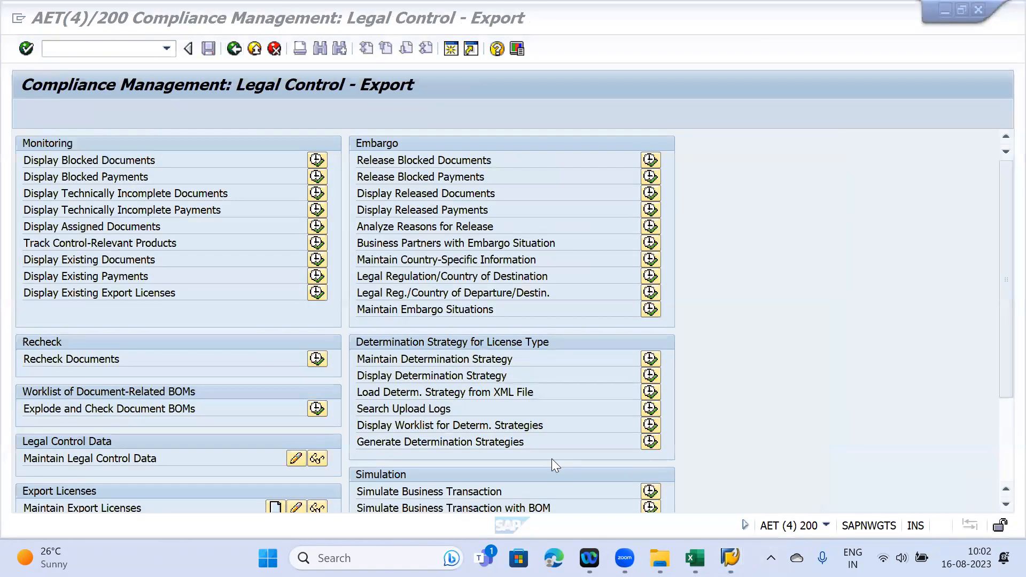
pyautogui.moveTo(1000, 246); pyautogui.dragTo(998, 342)
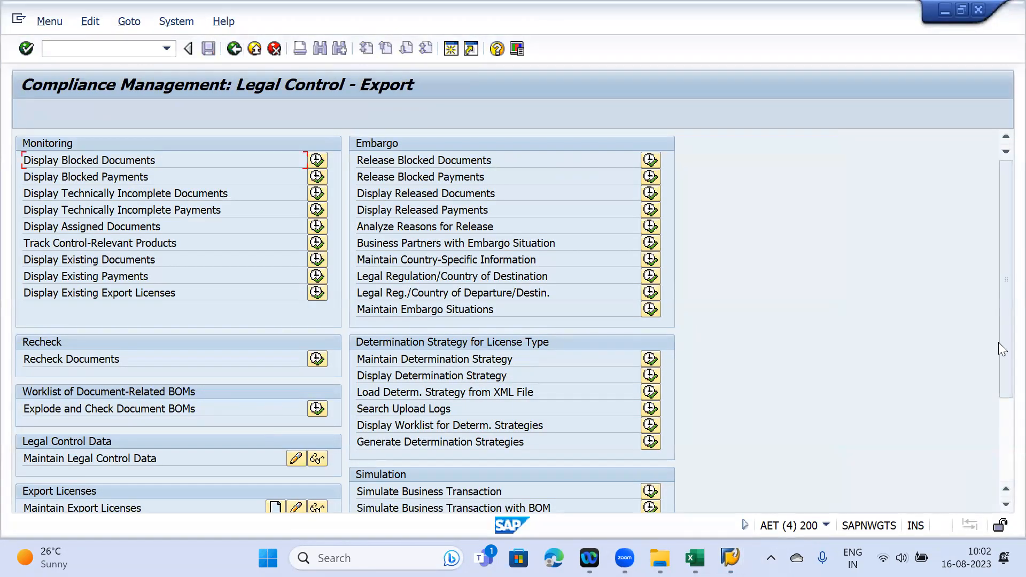
pyautogui.click(285, 377)
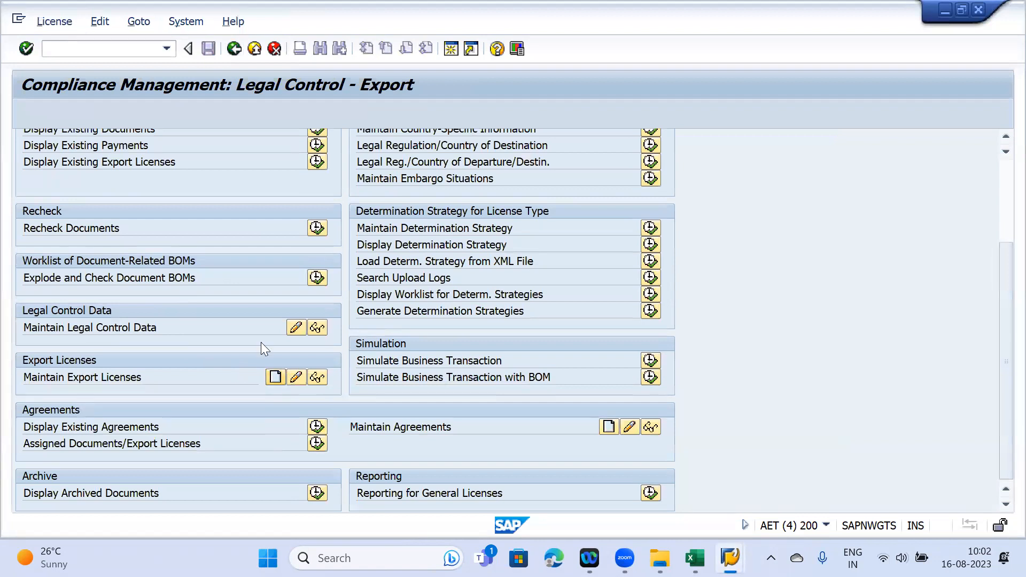
pyautogui.press('Return')
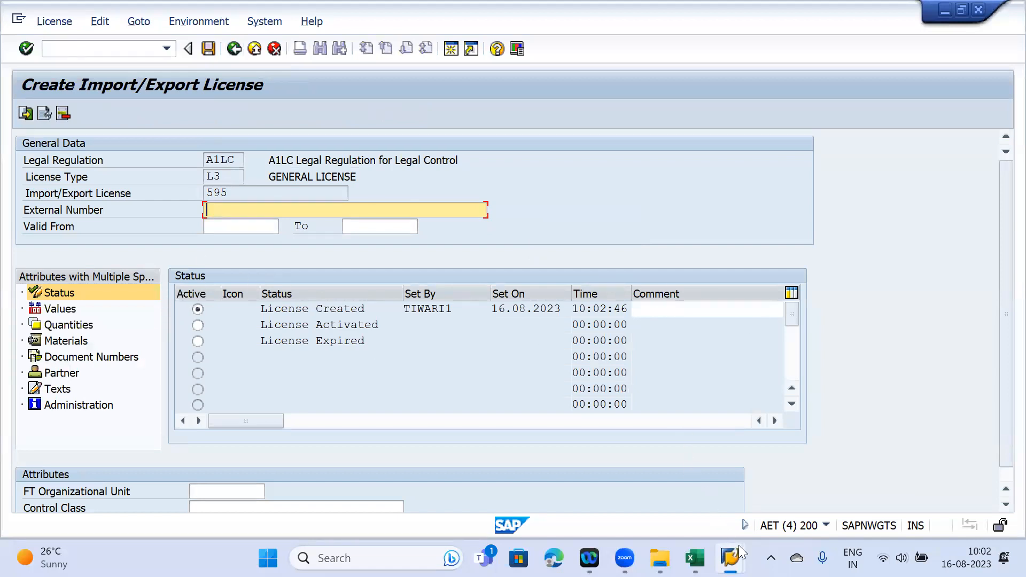
pyautogui.moveTo(730, 558)
pyautogui.click(780, 476)
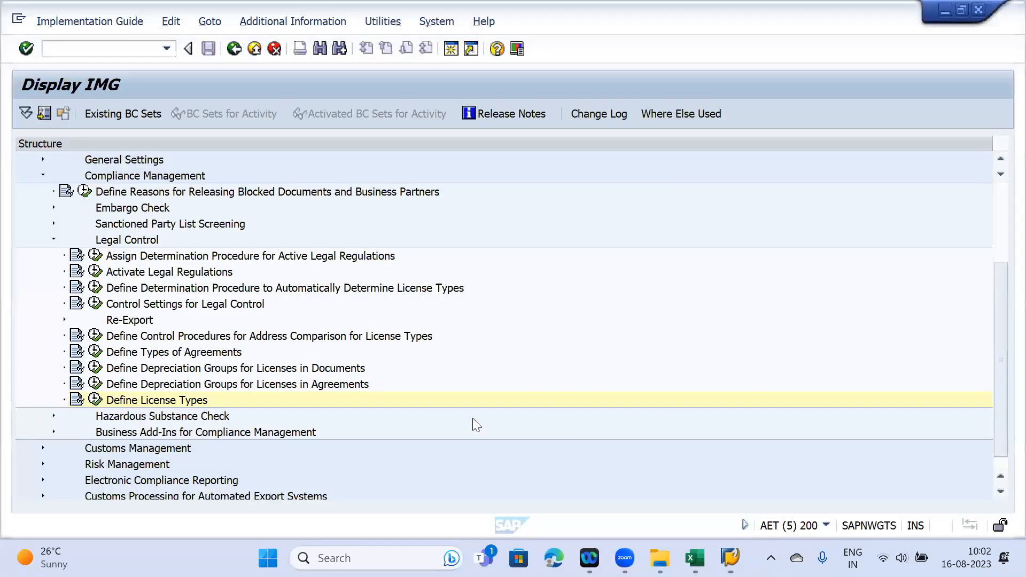
pyautogui.click(95, 401)
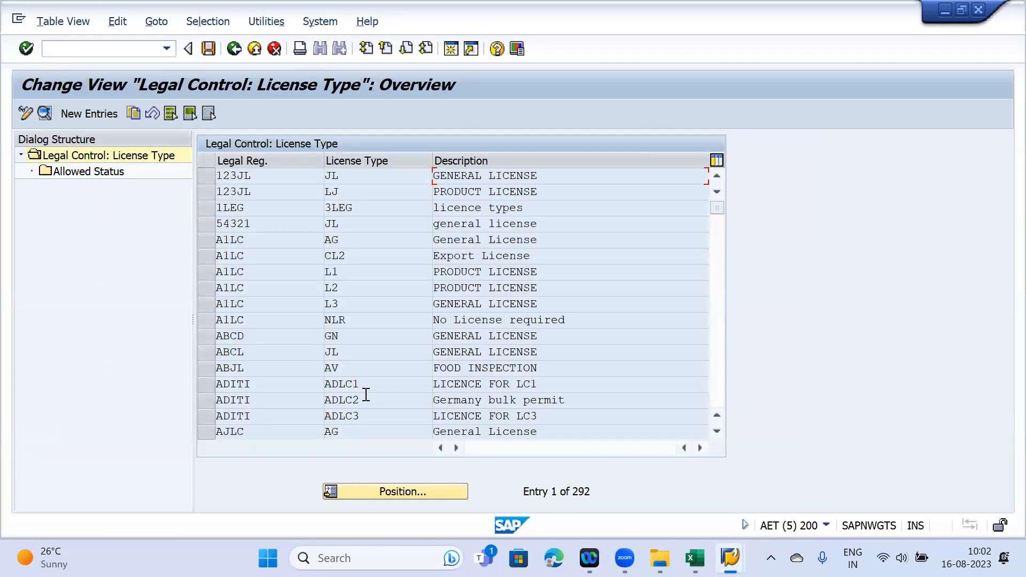
pyautogui.click(205, 305)
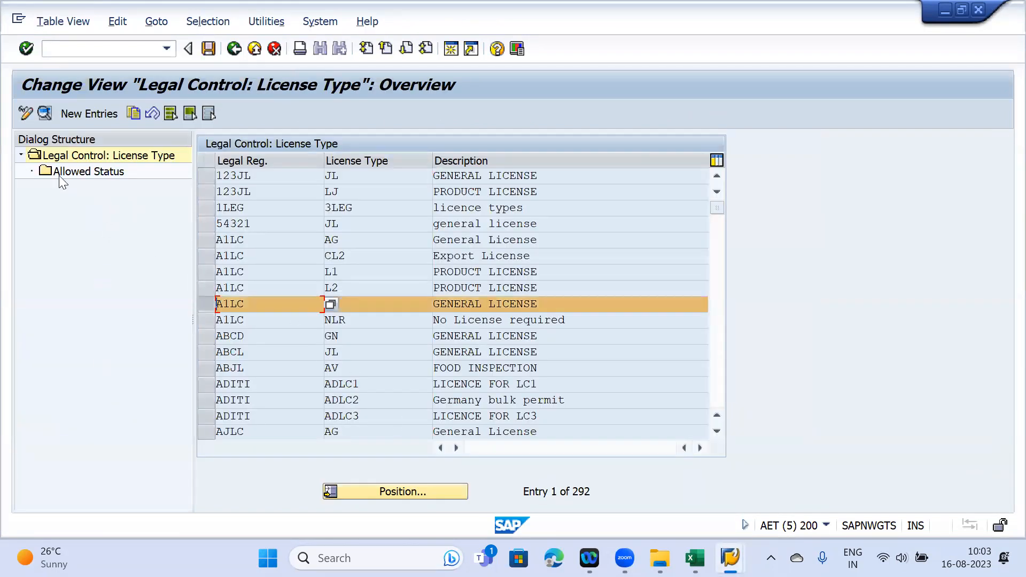
pyautogui.doubleClick(75, 172)
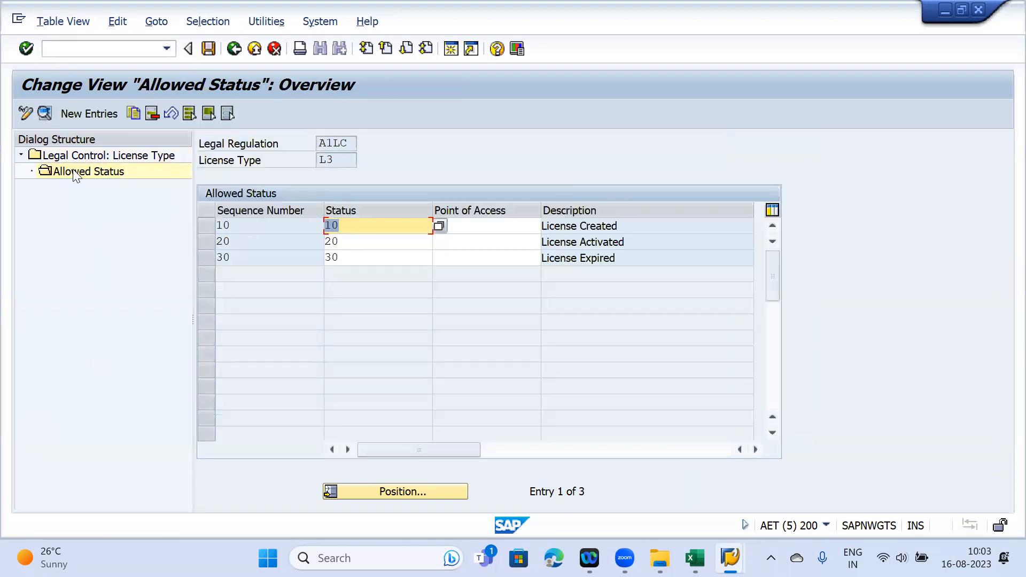
pyautogui.click(653, 225)
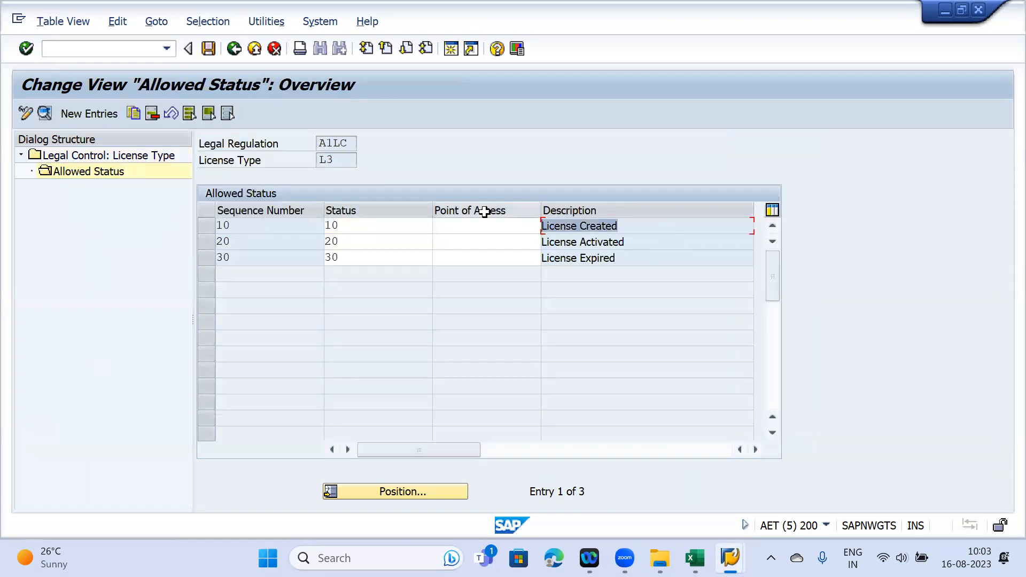
pyautogui.moveTo(729, 558)
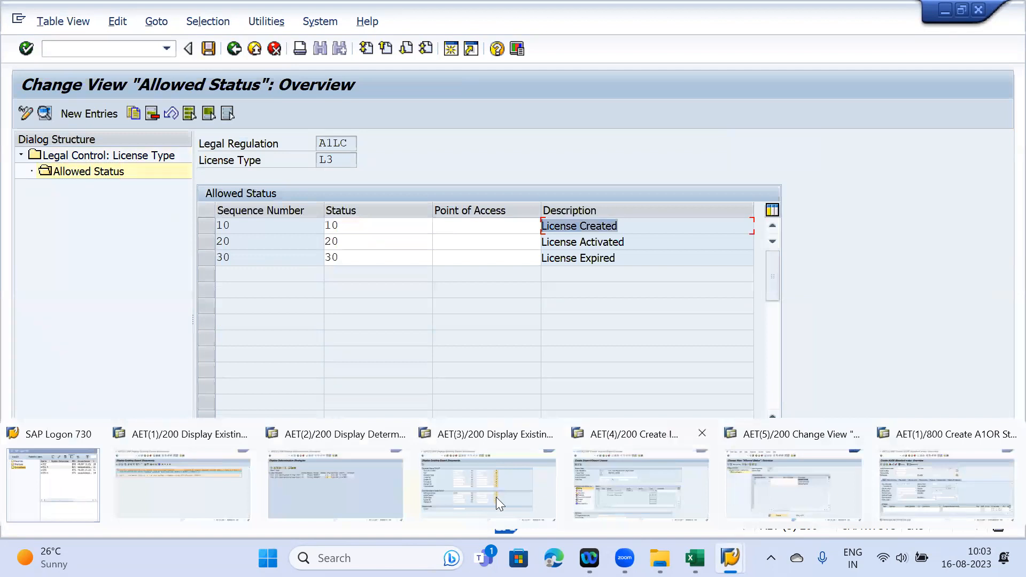
pyautogui.click(630, 476)
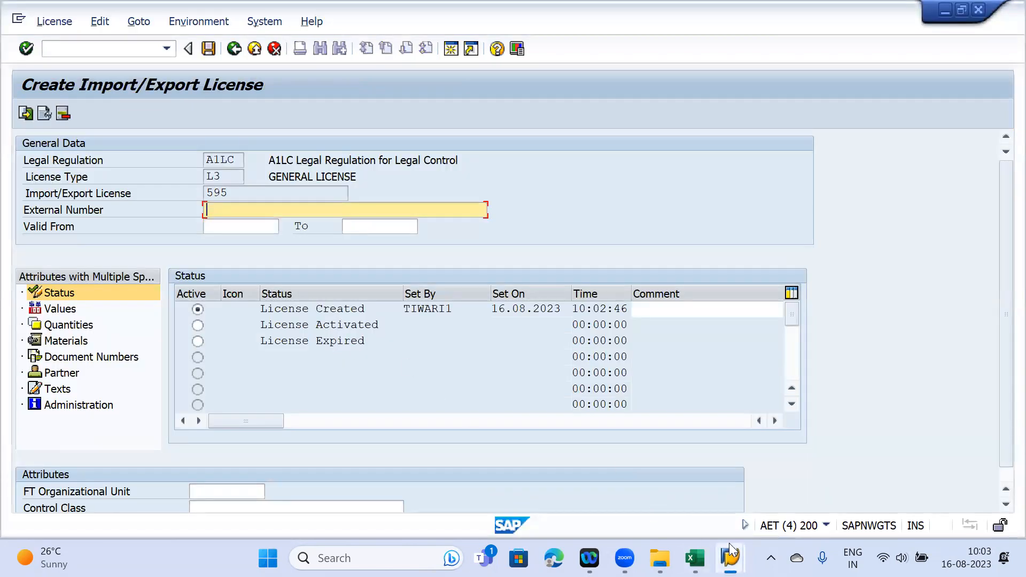
pyautogui.moveTo(729, 543)
pyautogui.click(791, 490)
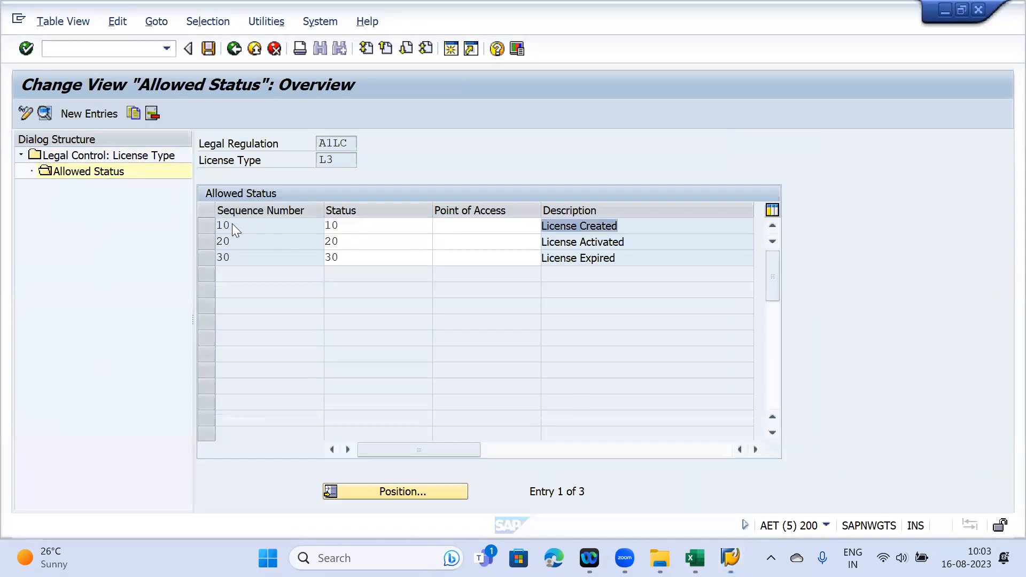
pyautogui.doubleClick(339, 226)
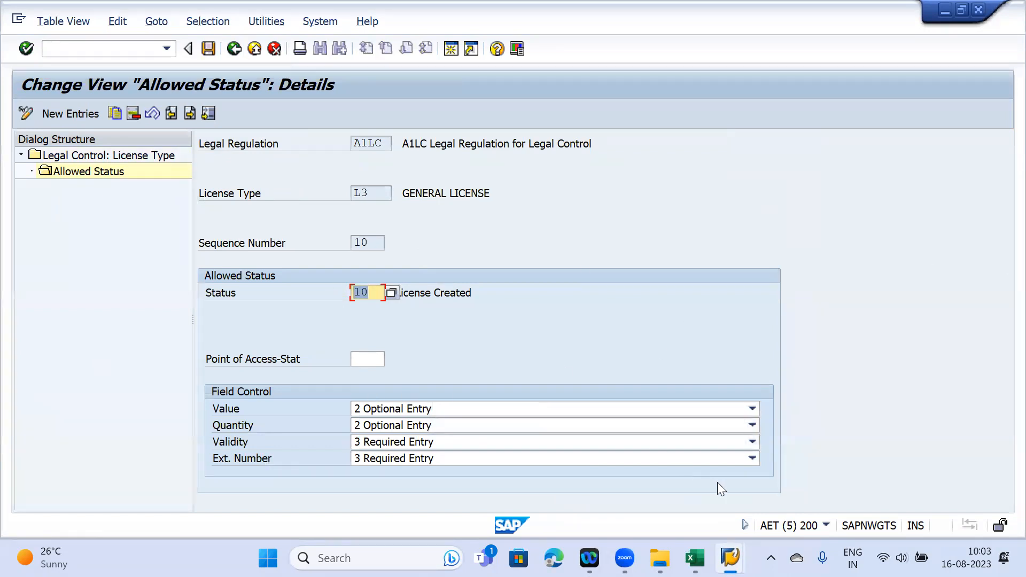
pyautogui.moveTo(730, 557)
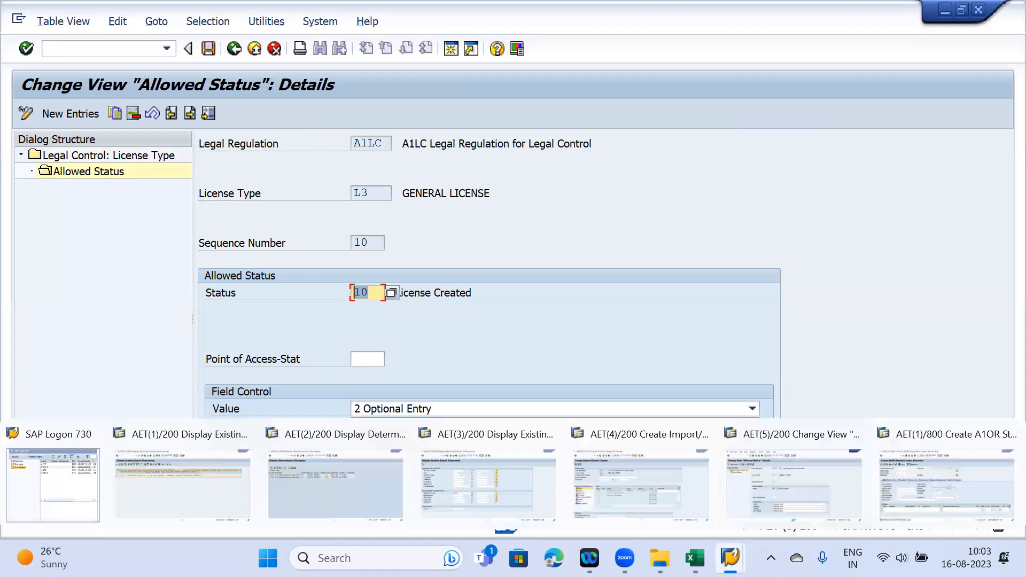
pyautogui.click(607, 493)
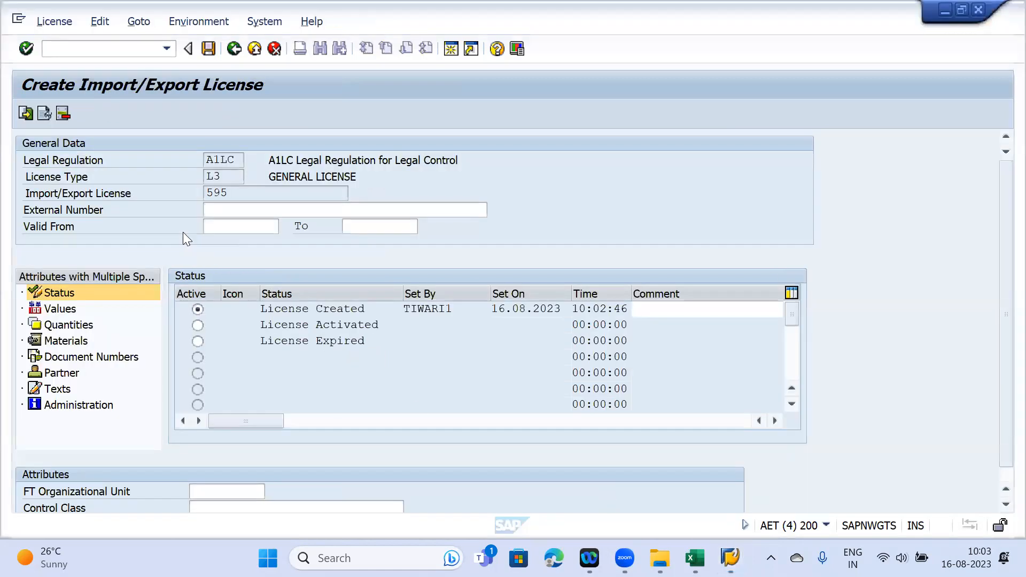
pyautogui.click(239, 212)
pyautogui.click(96, 211)
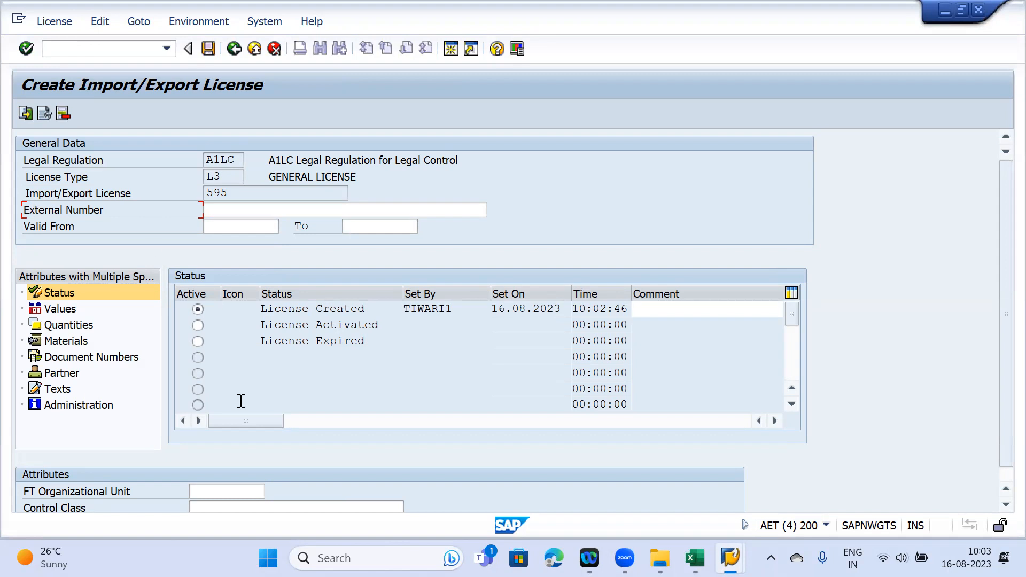
pyautogui.moveTo(730, 558)
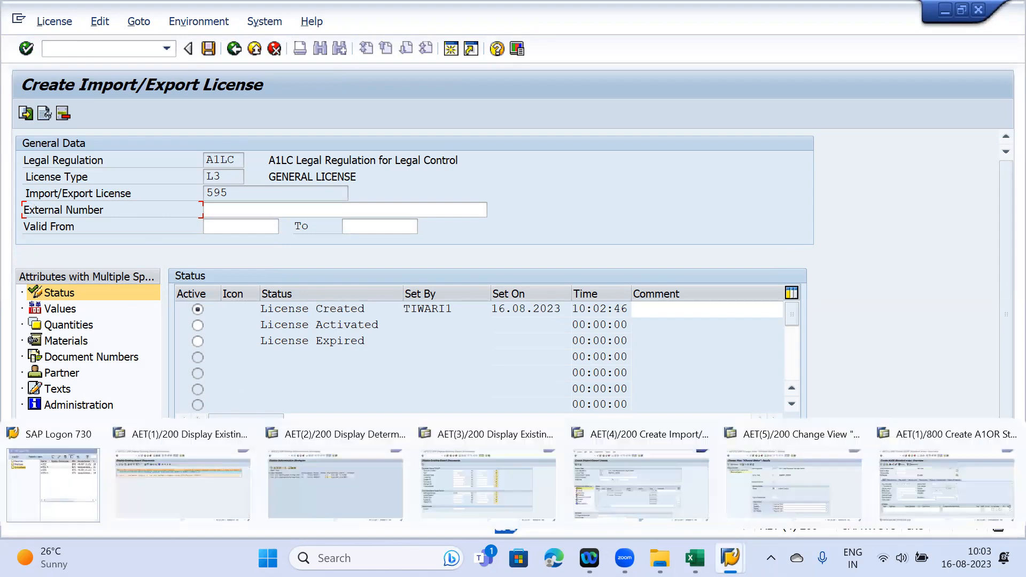
pyautogui.click(785, 486)
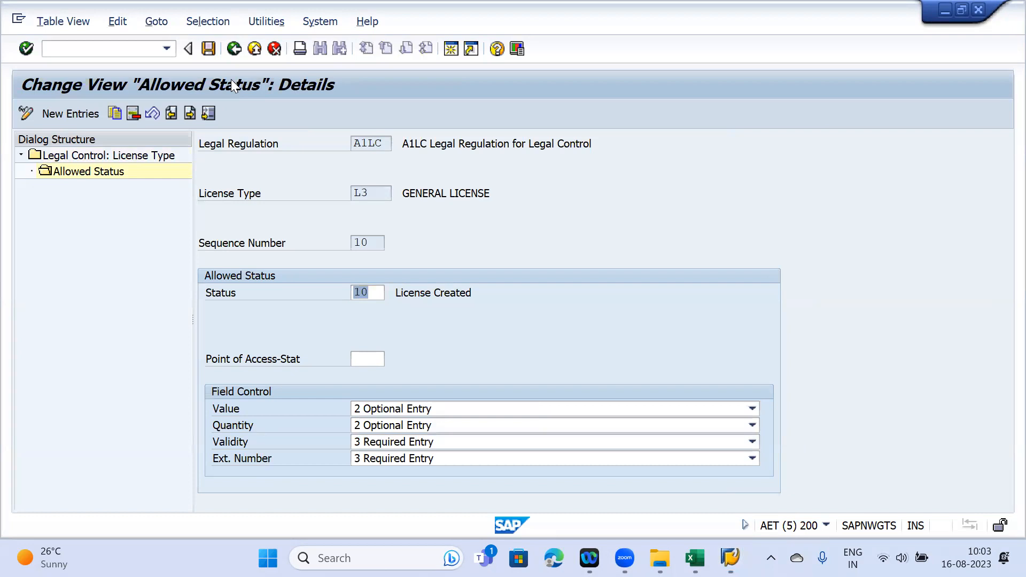
pyautogui.press('F3')
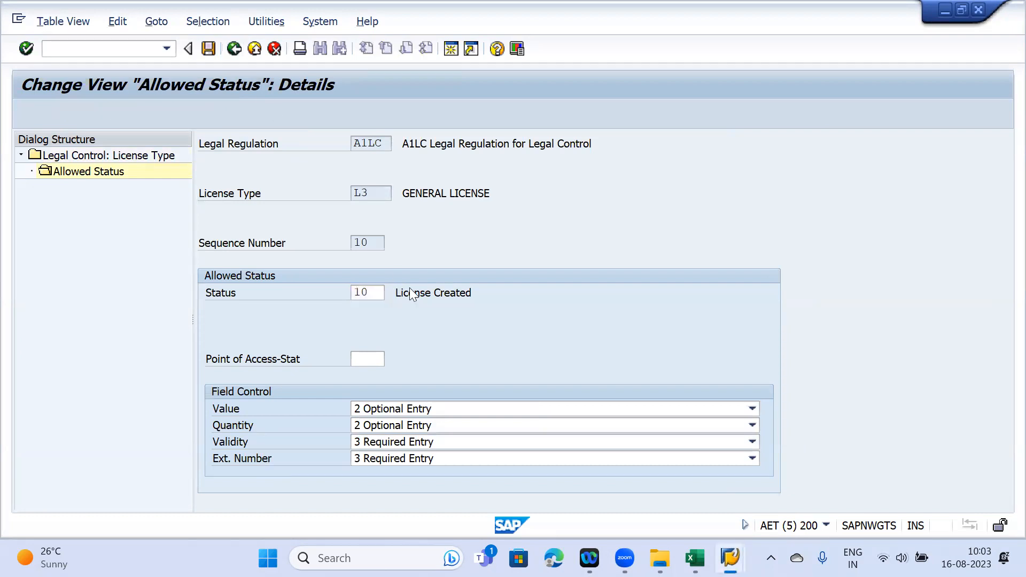
pyautogui.moveTo(628, 222); pyautogui.dragTo(473, 230)
pyautogui.moveTo(651, 245); pyautogui.dragTo(501, 250)
pyautogui.moveTo(619, 261); pyautogui.dragTo(489, 260)
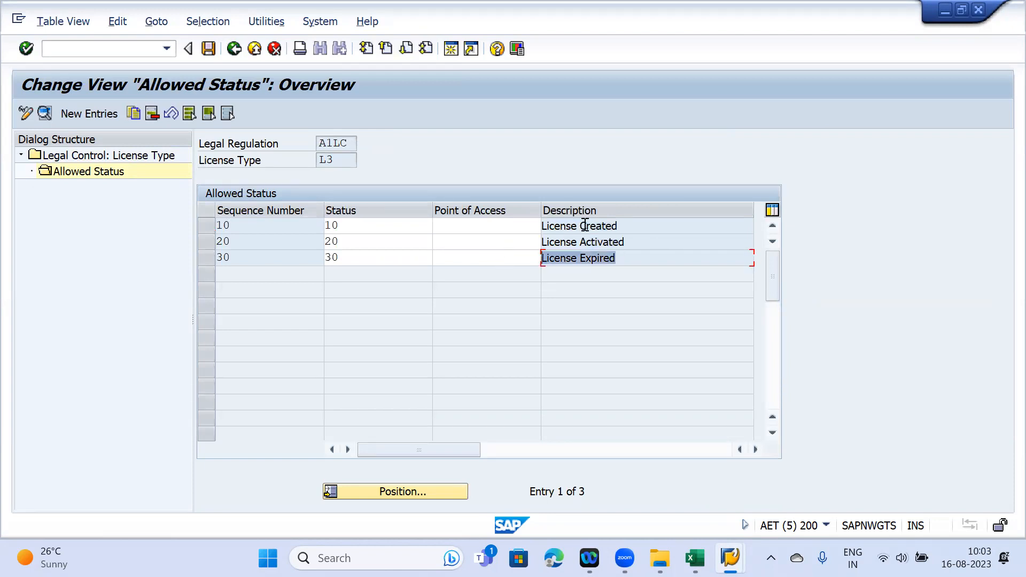
pyautogui.moveTo(649, 222); pyautogui.dragTo(522, 224)
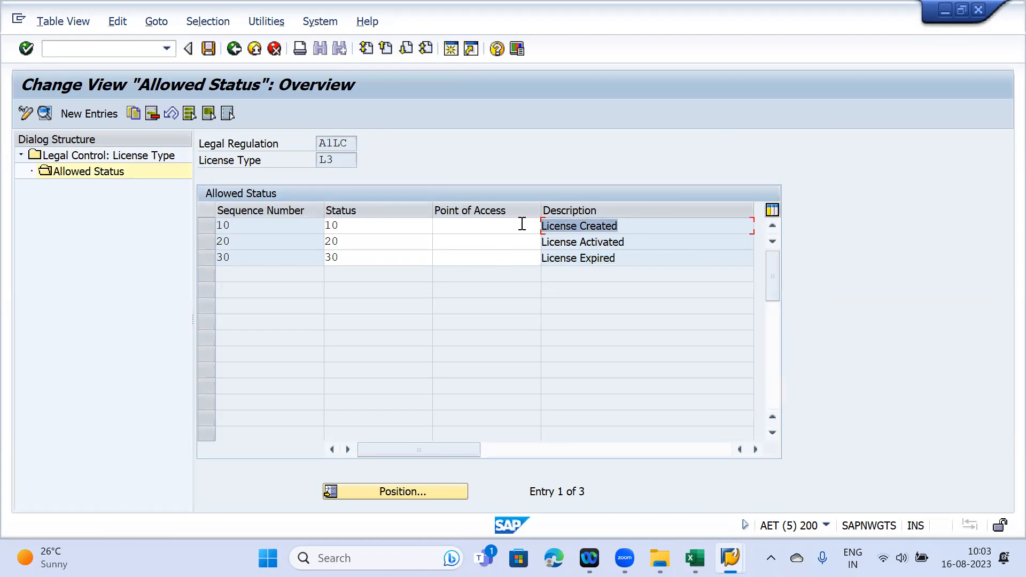
pyautogui.doubleClick(270, 223)
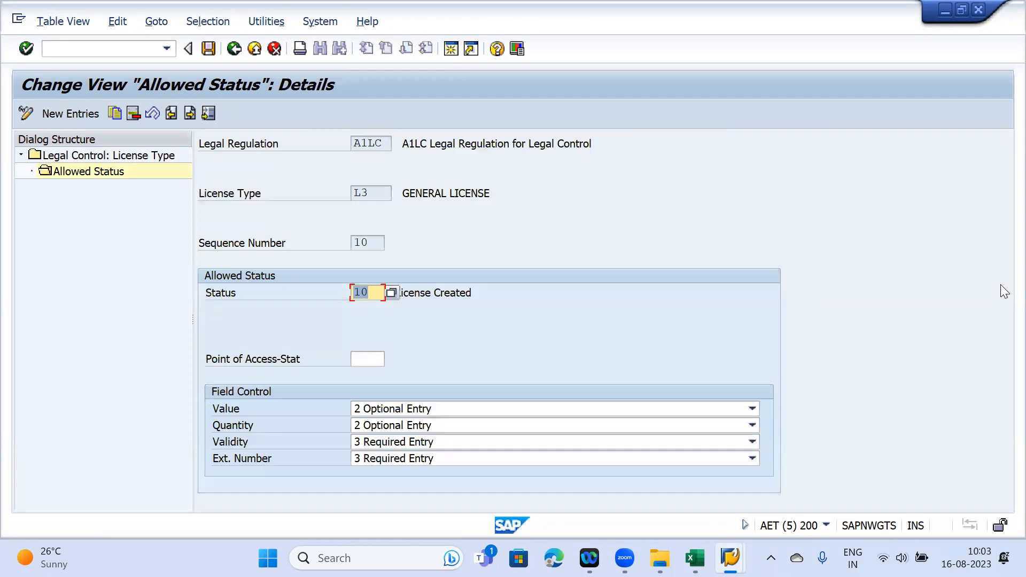
pyautogui.click(962, 9)
pyautogui.click(945, 10)
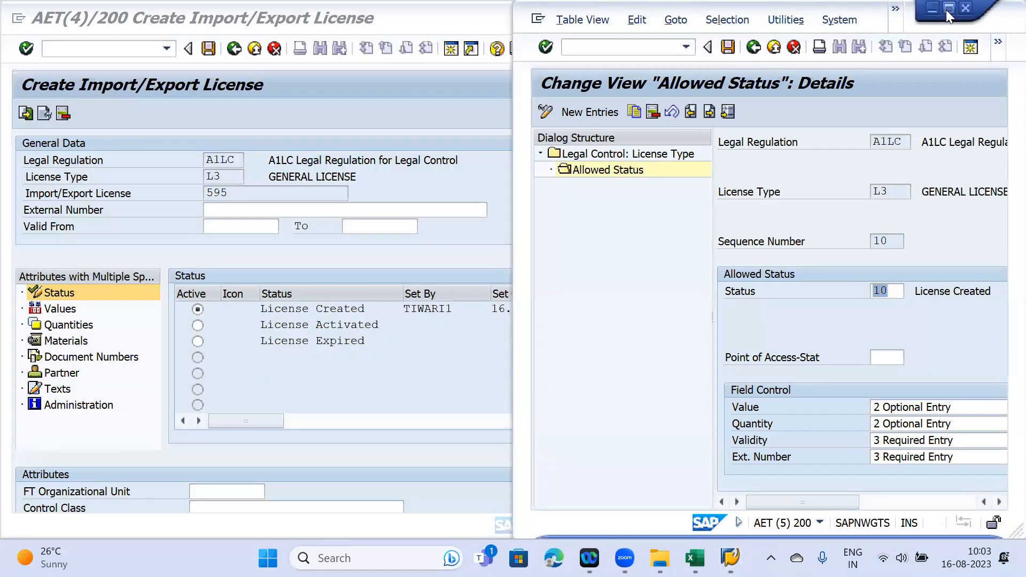
pyautogui.click(945, 9)
pyautogui.hotkey('alt', 'Tab')
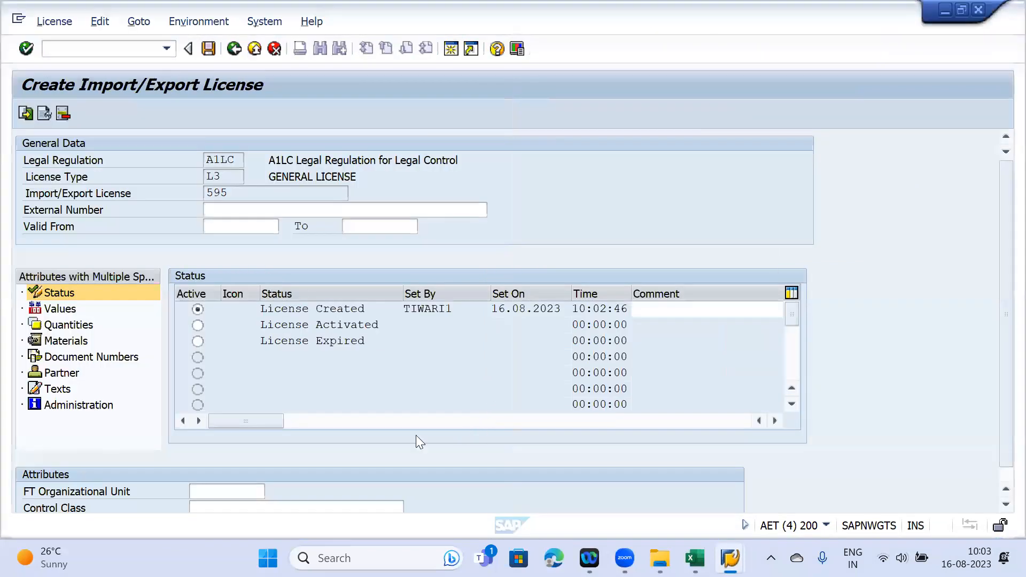
pyautogui.moveTo(729, 558)
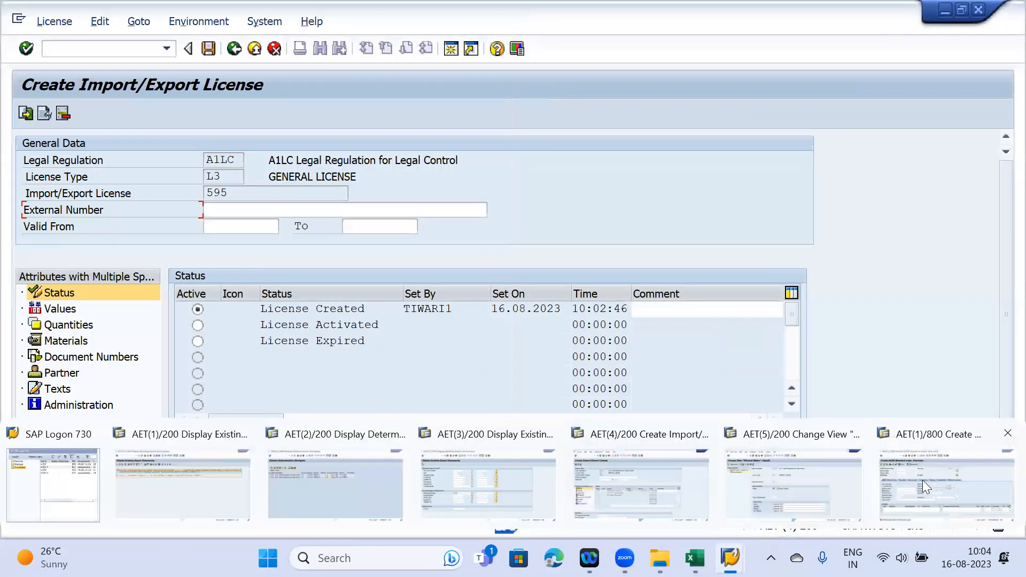
pyautogui.click(752, 484)
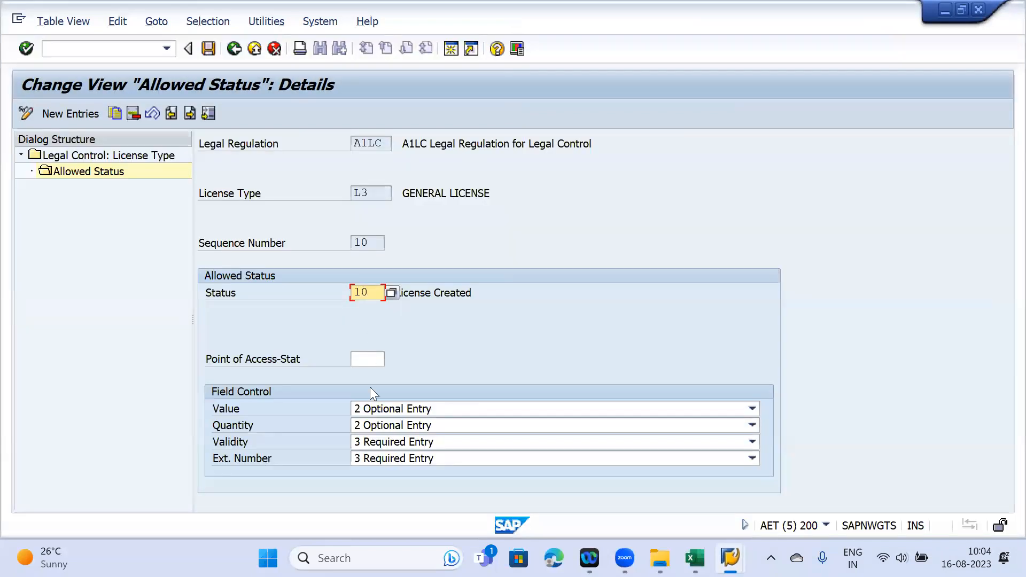
pyautogui.click(381, 456)
pyautogui.click(381, 456)
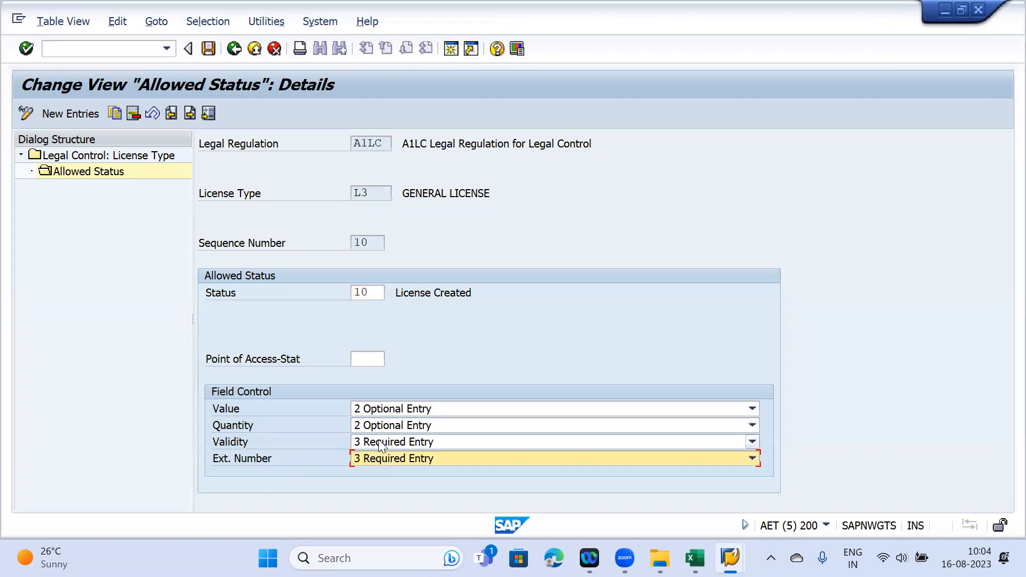
pyautogui.click(381, 443)
pyautogui.click(383, 443)
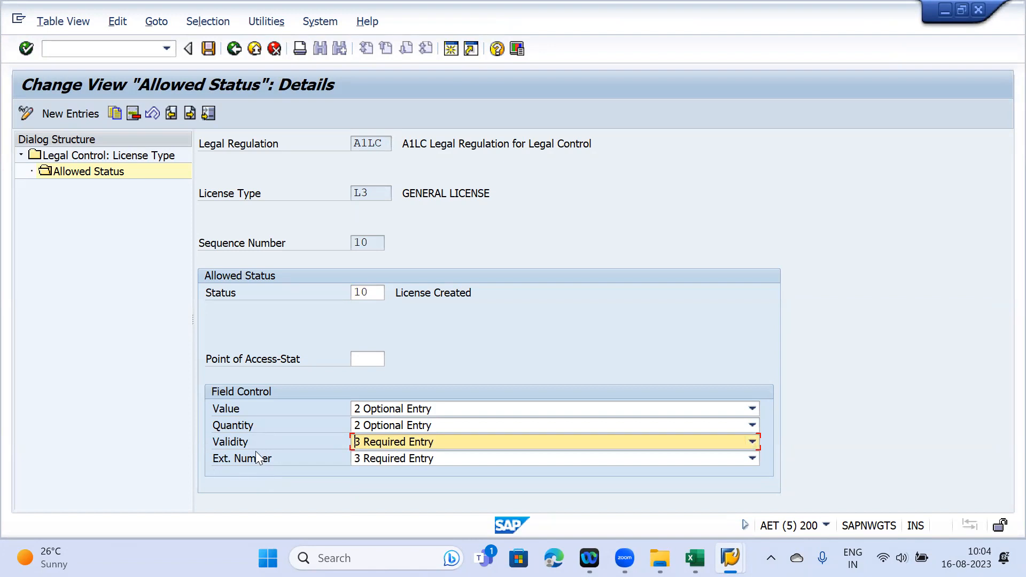
pyautogui.moveTo(730, 558)
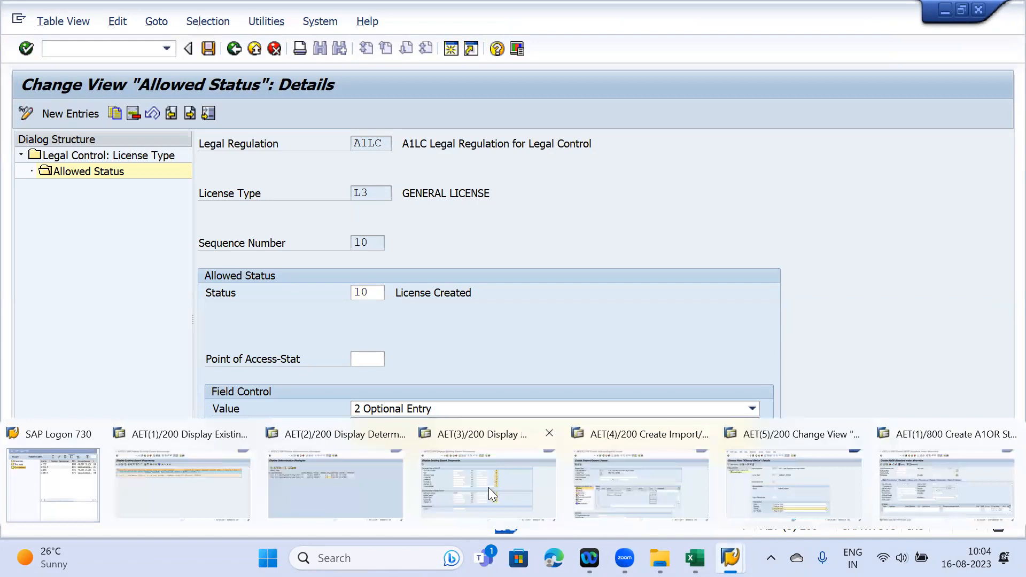
pyautogui.click(664, 482)
pyautogui.click(220, 64)
pyautogui.hotkey('ctrl', 's')
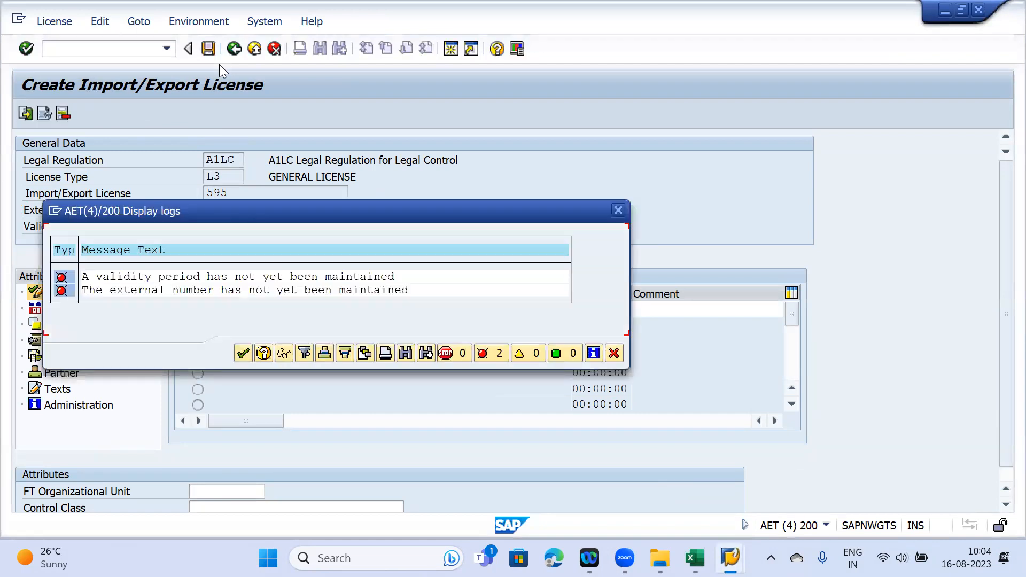
pyautogui.moveTo(191, 212); pyautogui.dragTo(548, 259)
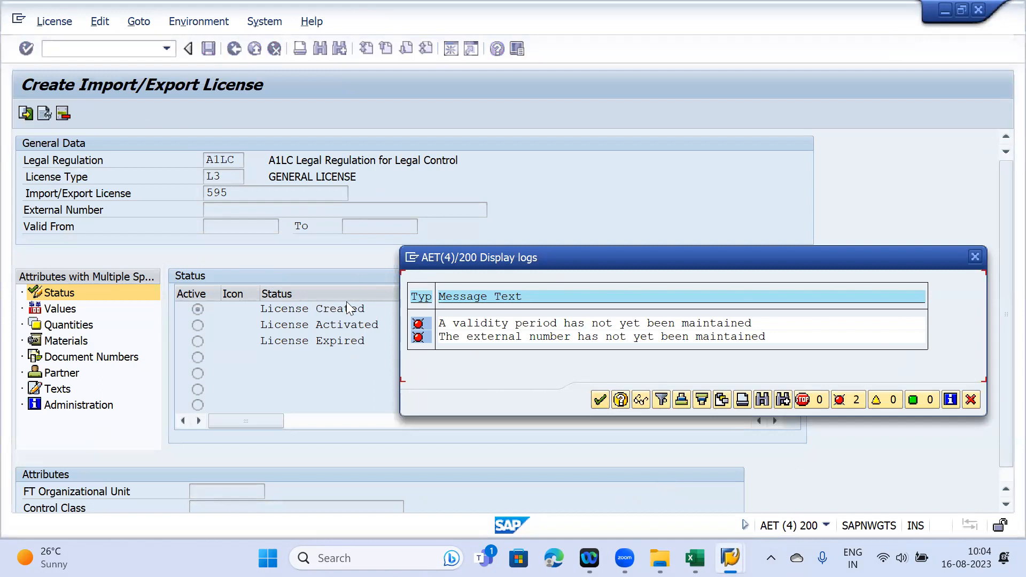
pyautogui.click(975, 258)
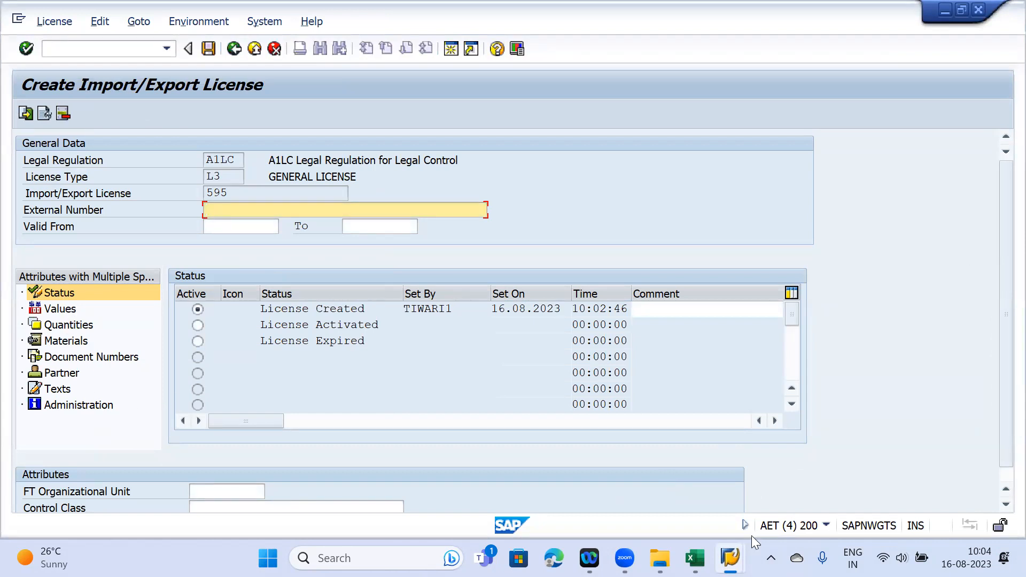
# - Set the Value and Quantity fields to Hidden for License Created and save
pyautogui.moveTo(730, 558)
pyautogui.click(783, 506)
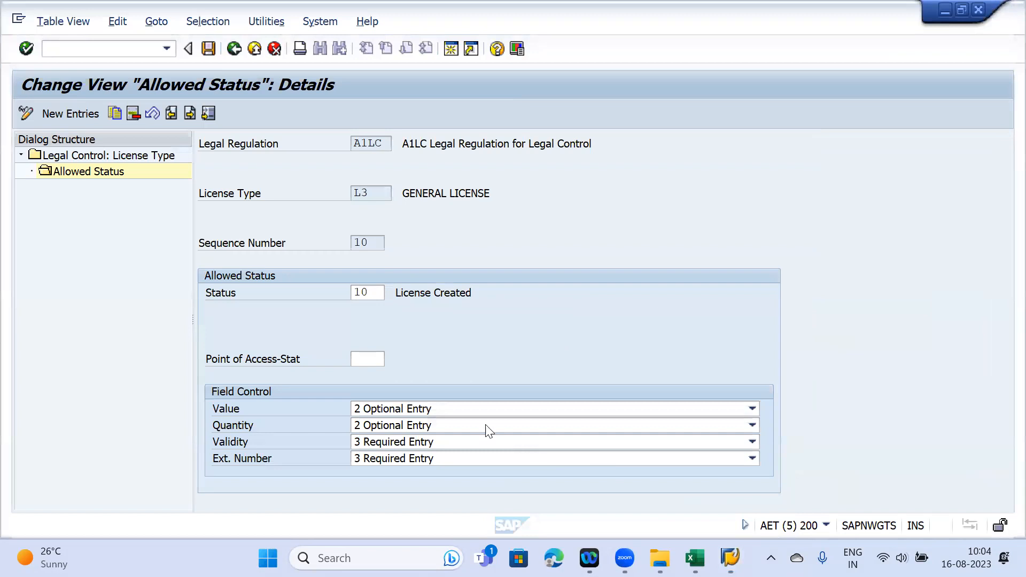
pyautogui.click(427, 411)
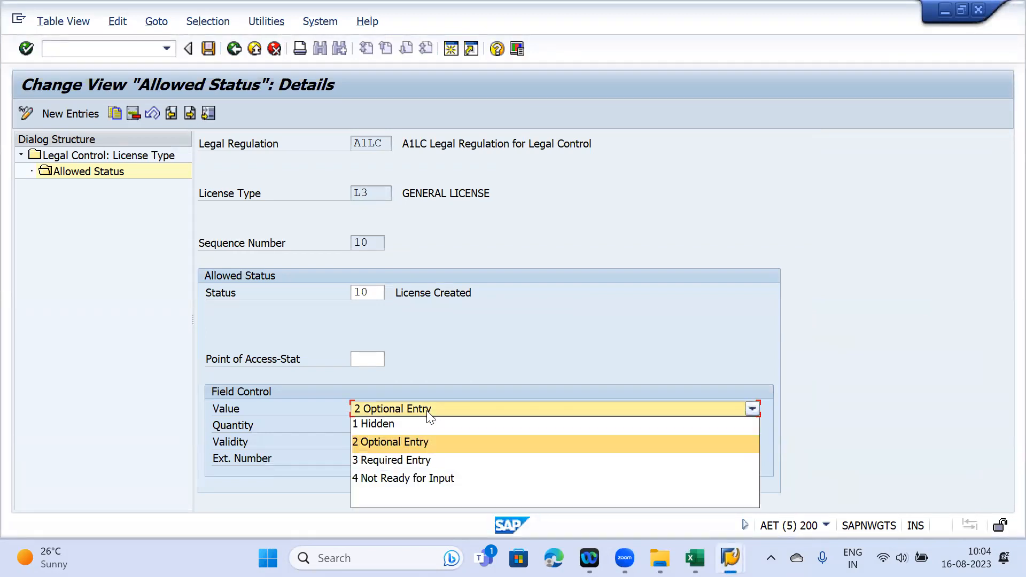
pyautogui.click(409, 427)
pyautogui.click(393, 426)
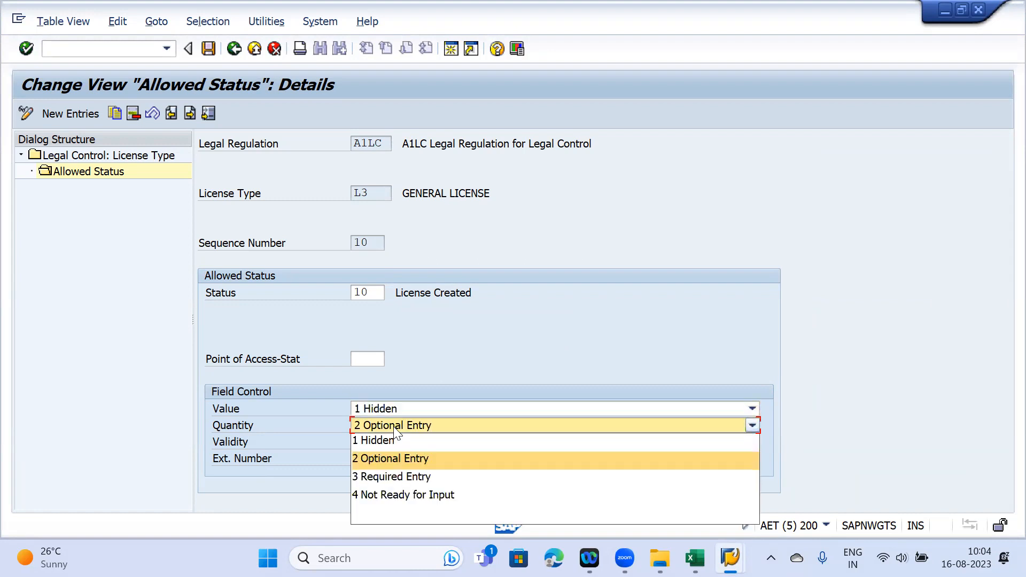
pyautogui.click(401, 441)
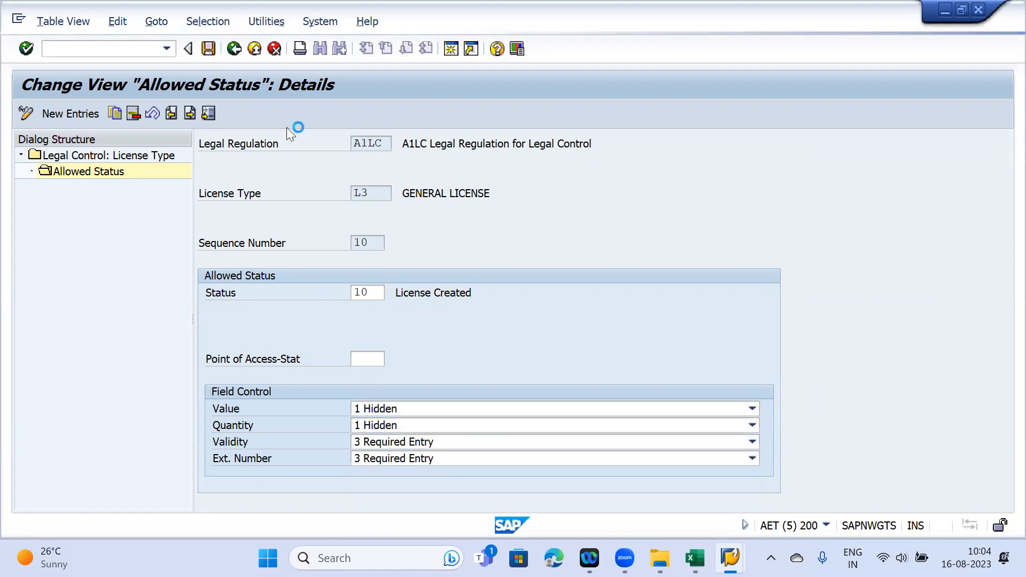
pyautogui.hotkey('ctrl', 's')
# - Discard unsaved licence 595 and return to the Allowed Status settings
pyautogui.moveTo(731, 556)
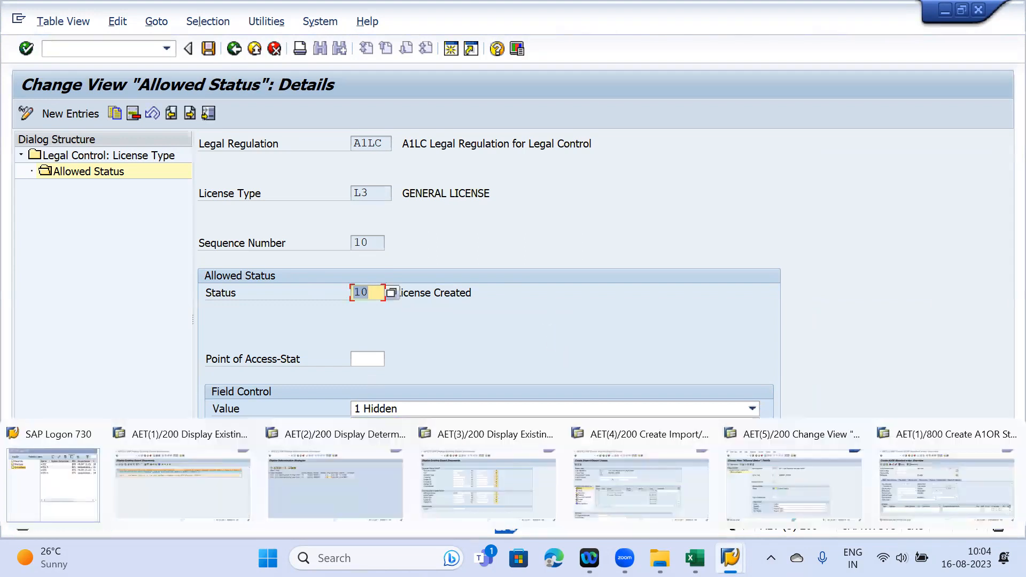
pyautogui.click(634, 492)
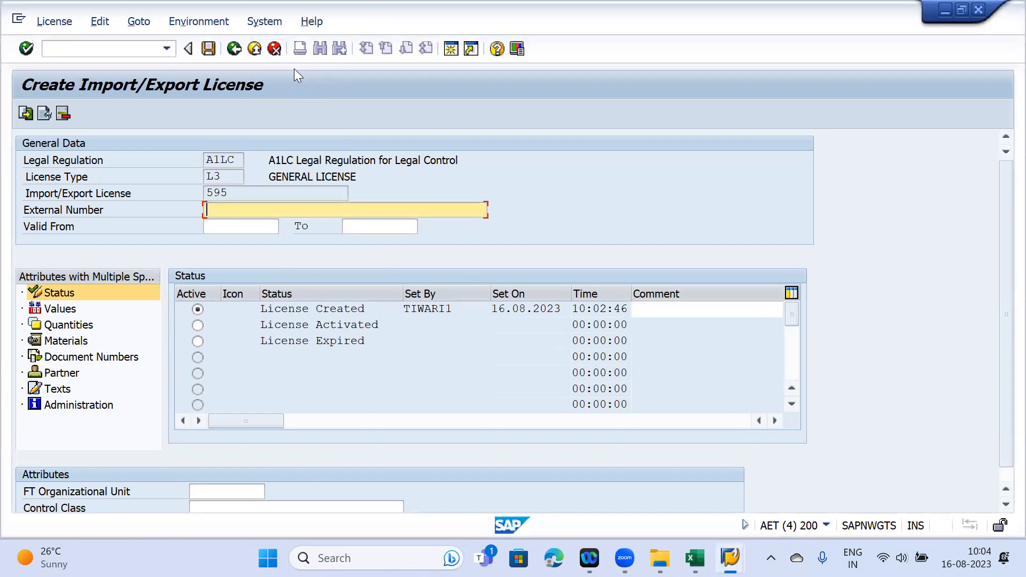
pyautogui.press('F12')
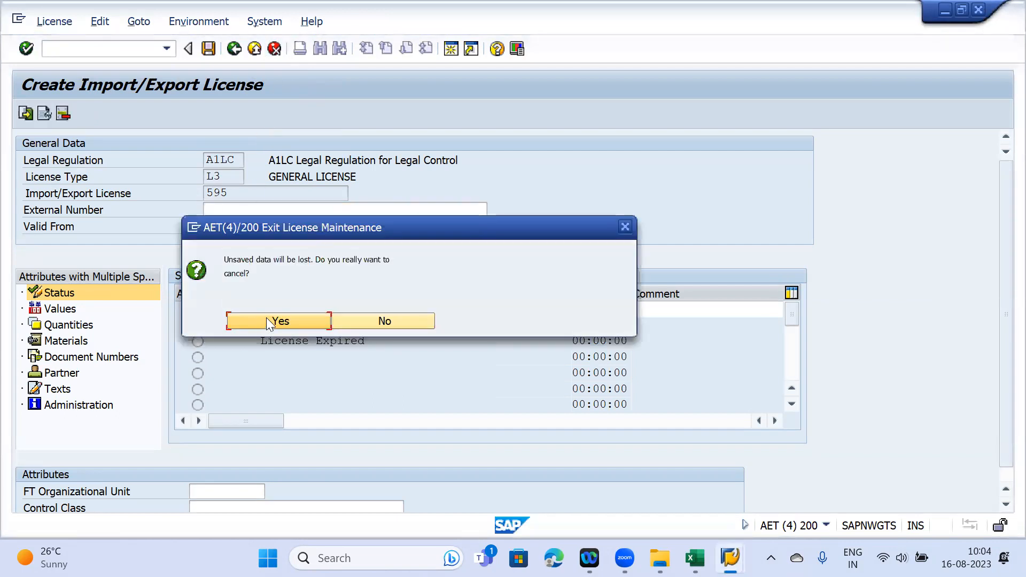
pyautogui.click(267, 322)
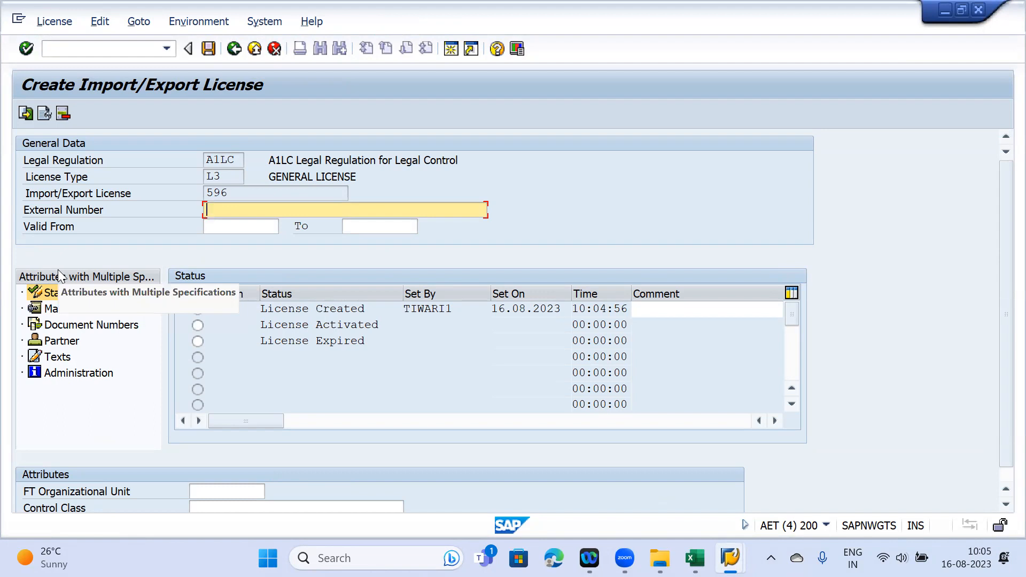
pyautogui.moveTo(730, 557)
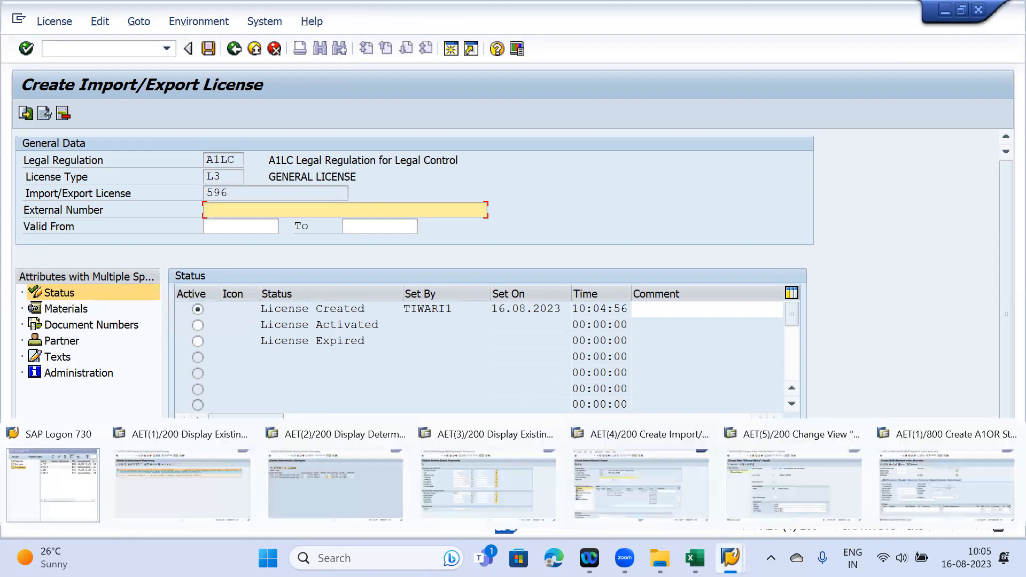
pyautogui.click(794, 493)
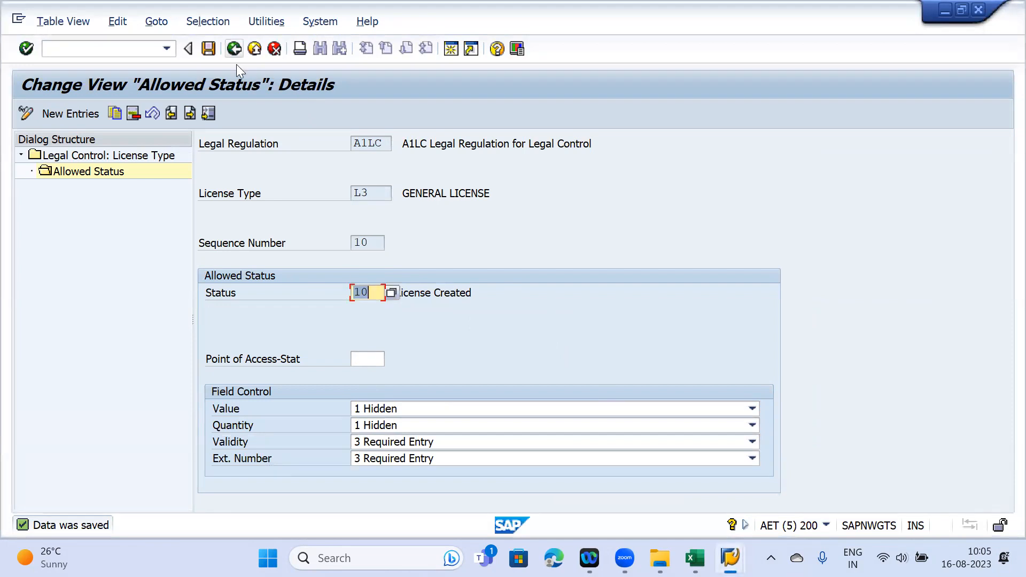
# - Review the License Activated and License Expired status details for the L3 licence
pyautogui.press('F3')
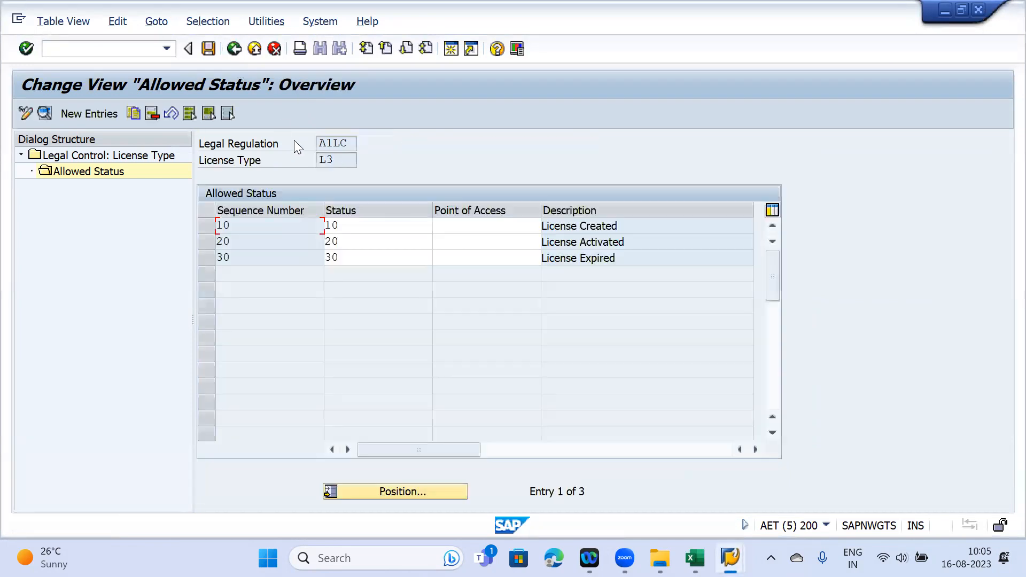
pyautogui.doubleClick(361, 240)
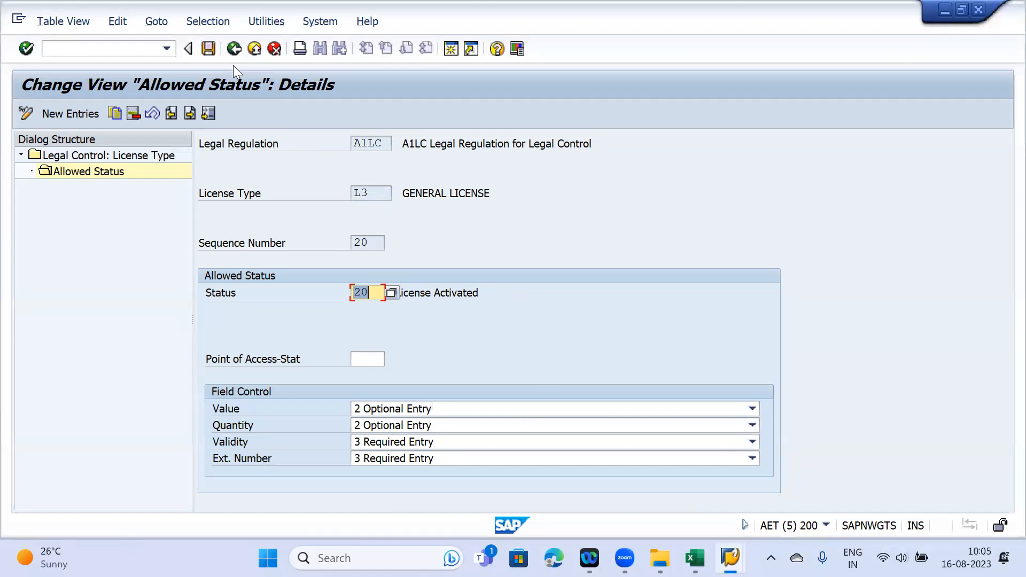
pyautogui.press('F3')
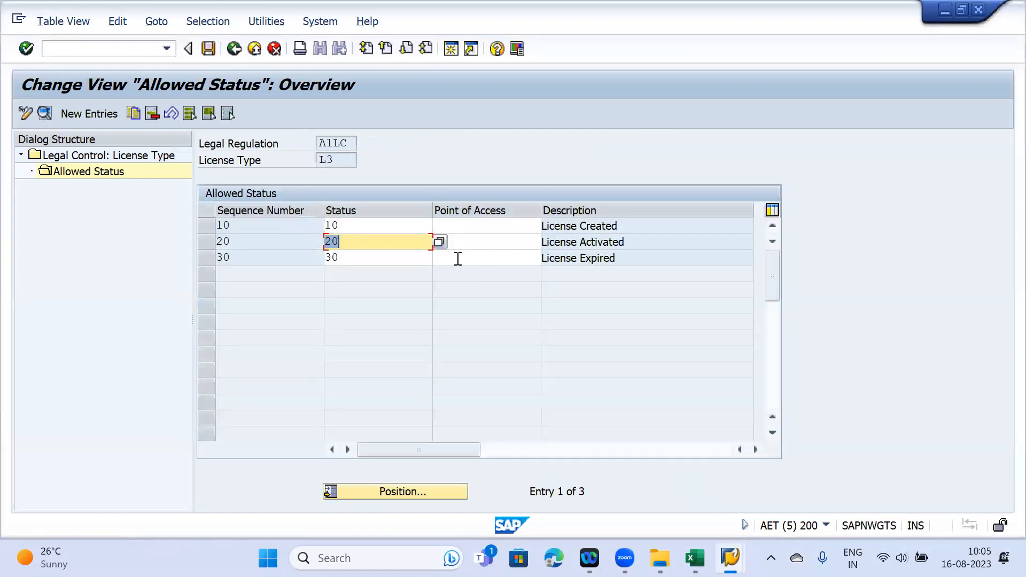
pyautogui.doubleClick(365, 259)
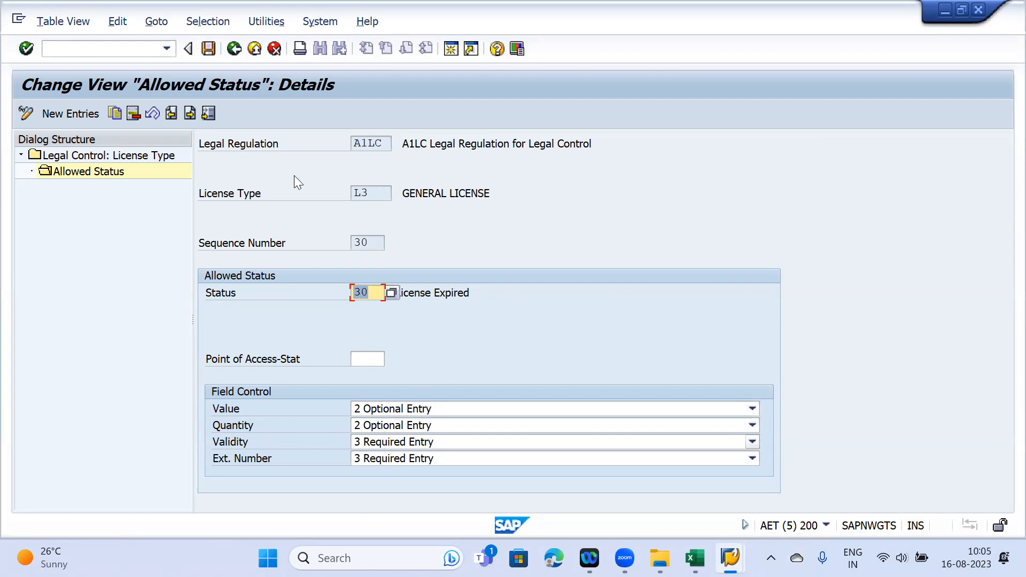
# - Recheck License Activated, then open the details of sequence 10, License Created
pyautogui.press('F3')
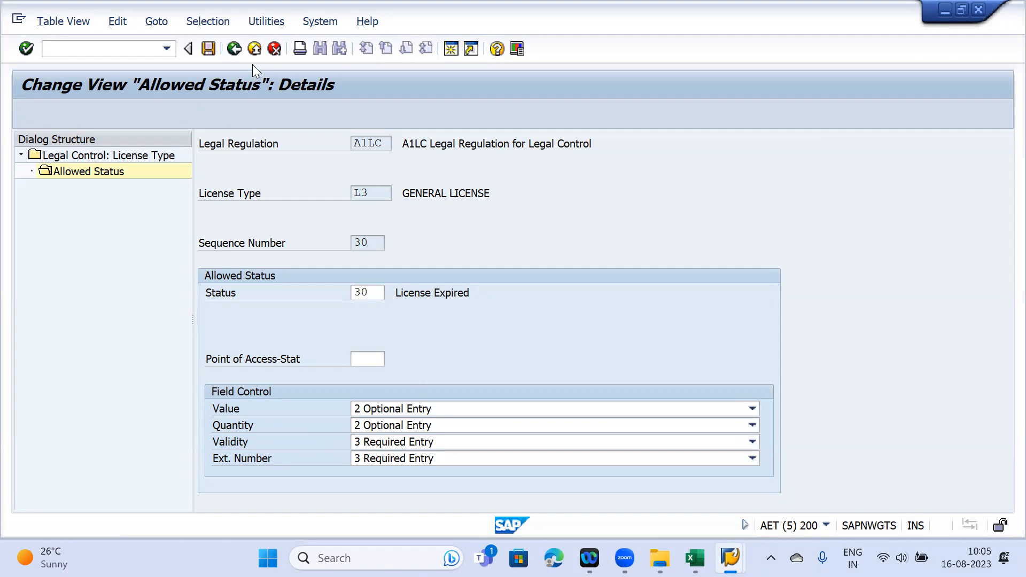
pyautogui.click(359, 244)
pyautogui.doubleClick(359, 246)
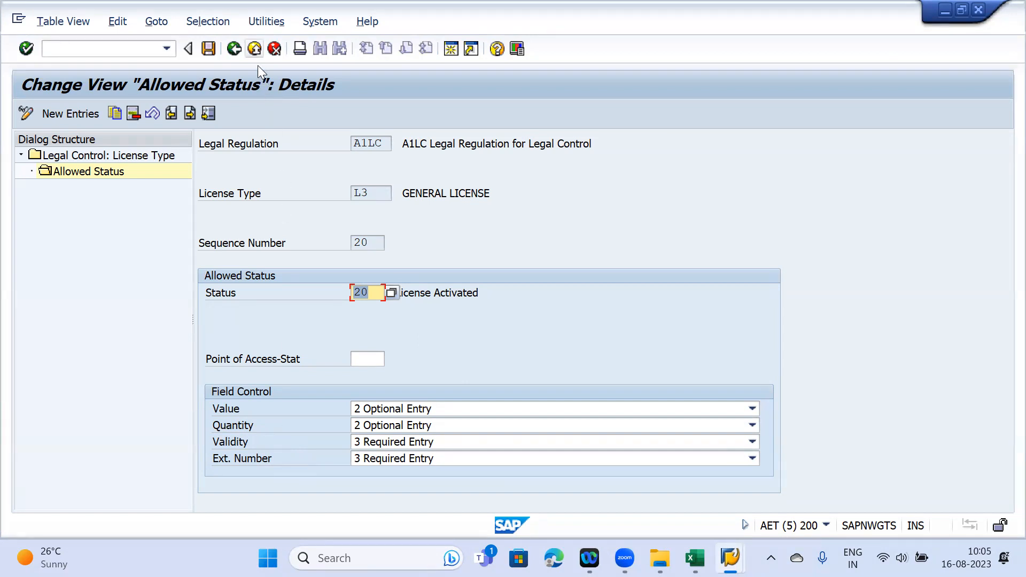
pyautogui.click(233, 48)
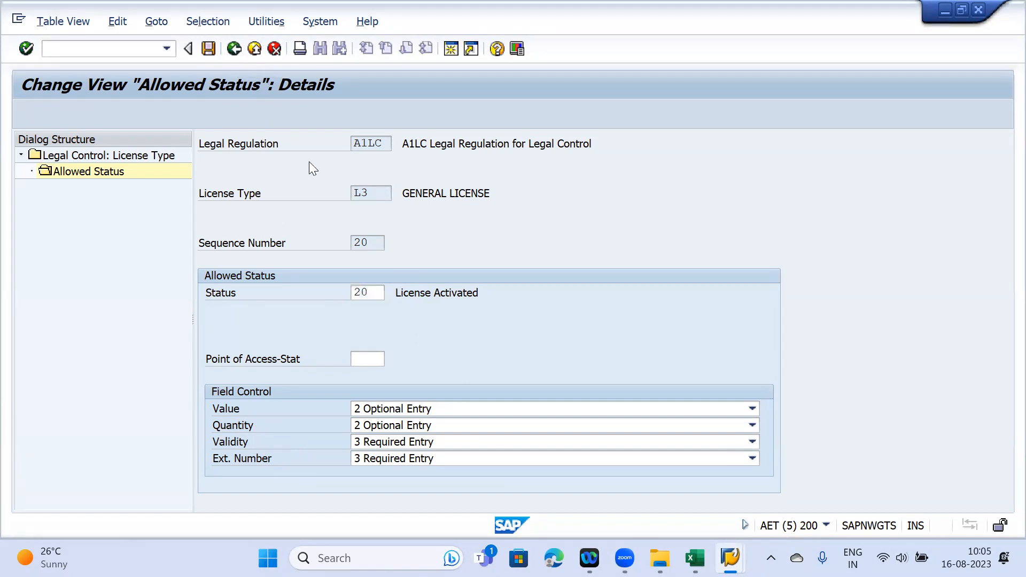
pyautogui.doubleClick(337, 225)
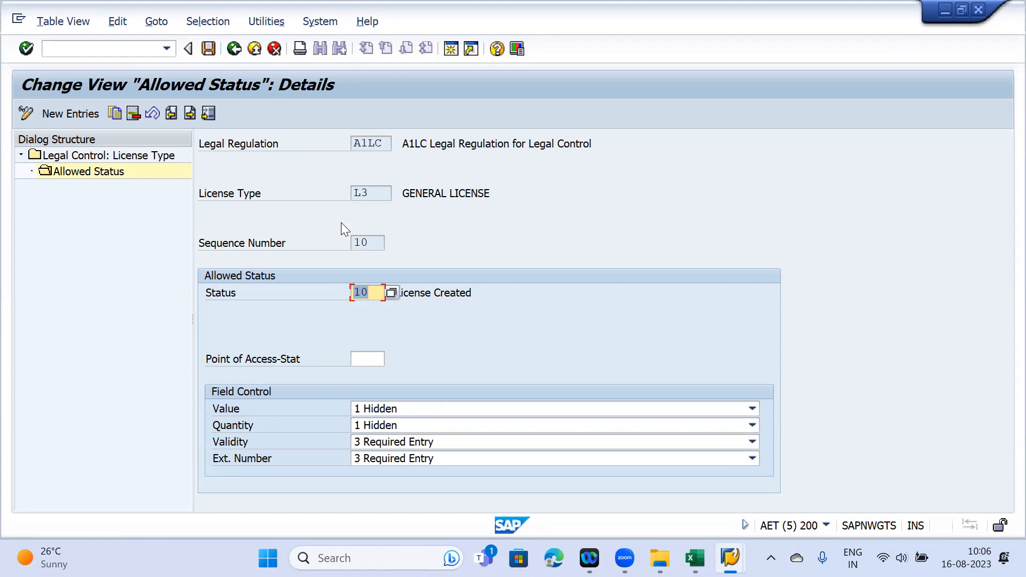
# - Set Value and Quantity to '2 Optional Entry' and save
pyautogui.click(417, 409)
pyautogui.click(416, 444)
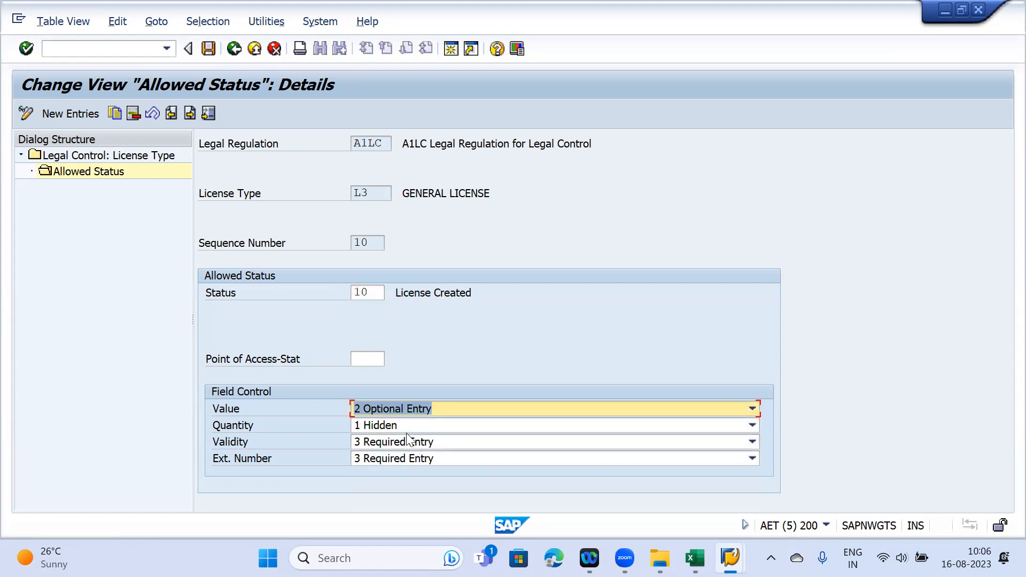
pyautogui.click(399, 426)
pyautogui.click(405, 459)
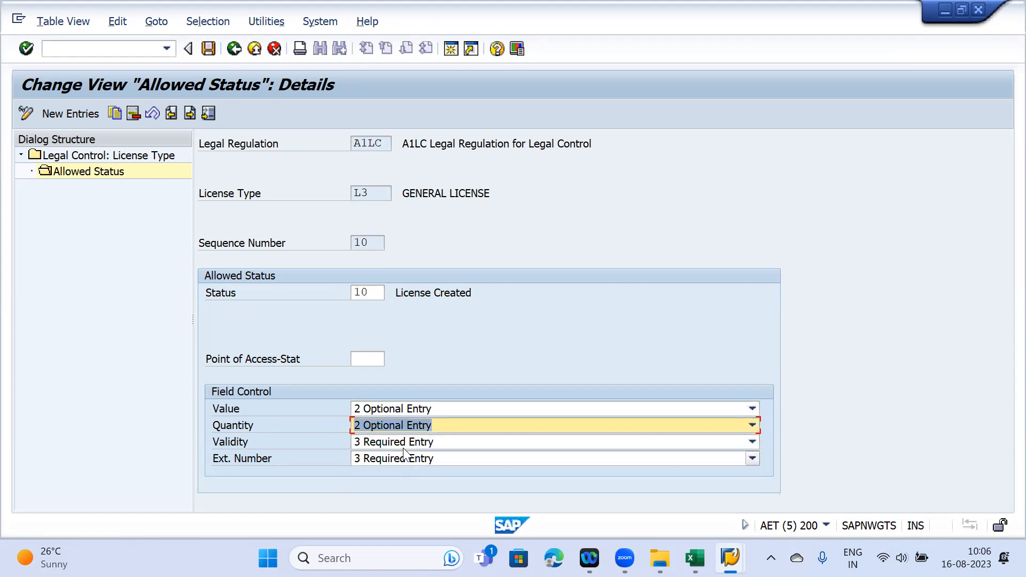
pyautogui.hotkey('ctrl', 's')
# - Cancel the unsaved licence entry in the licence creation session
pyautogui.moveTo(729, 558)
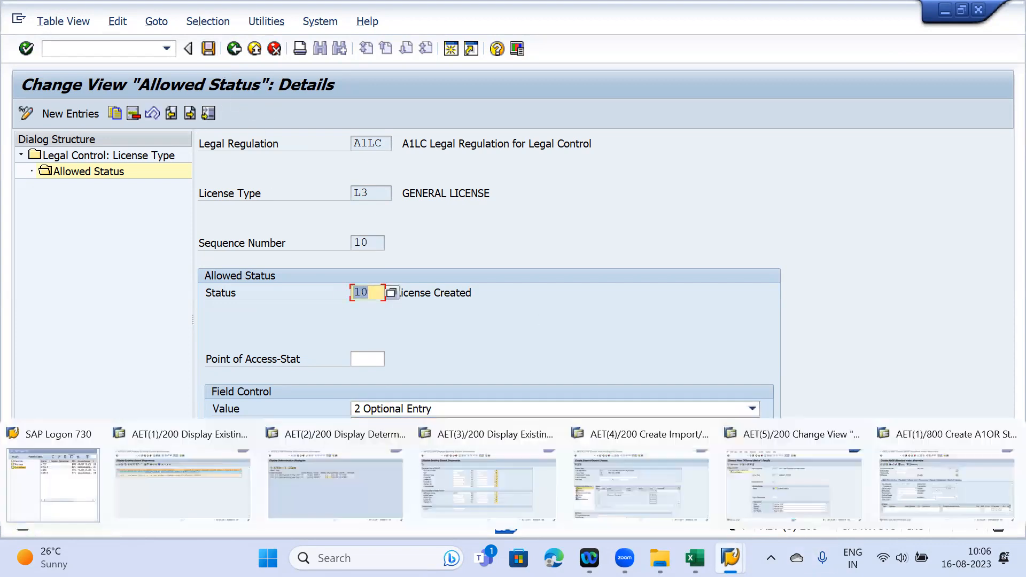
pyautogui.click(635, 470)
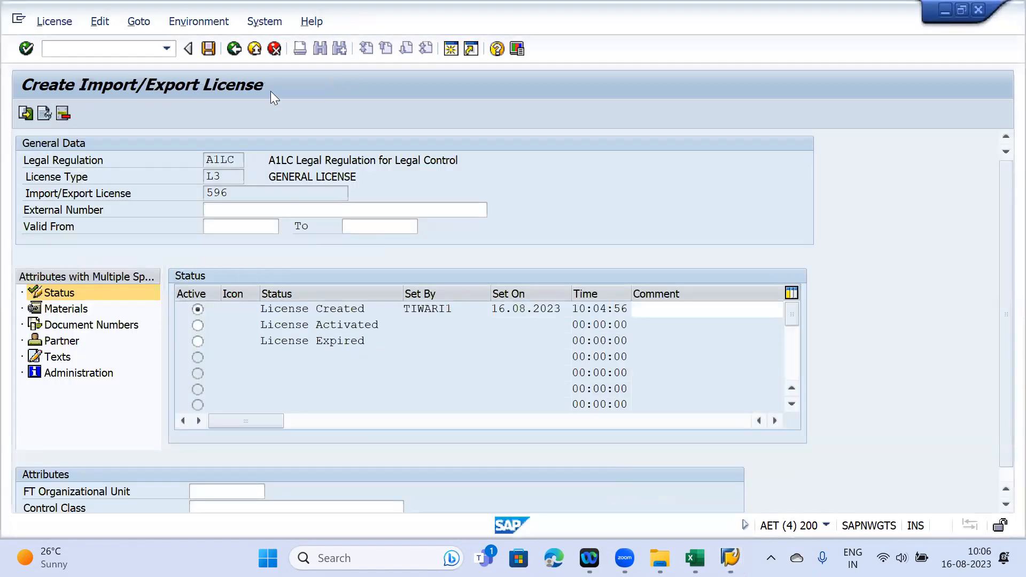
pyautogui.click(276, 77)
pyautogui.press('F12')
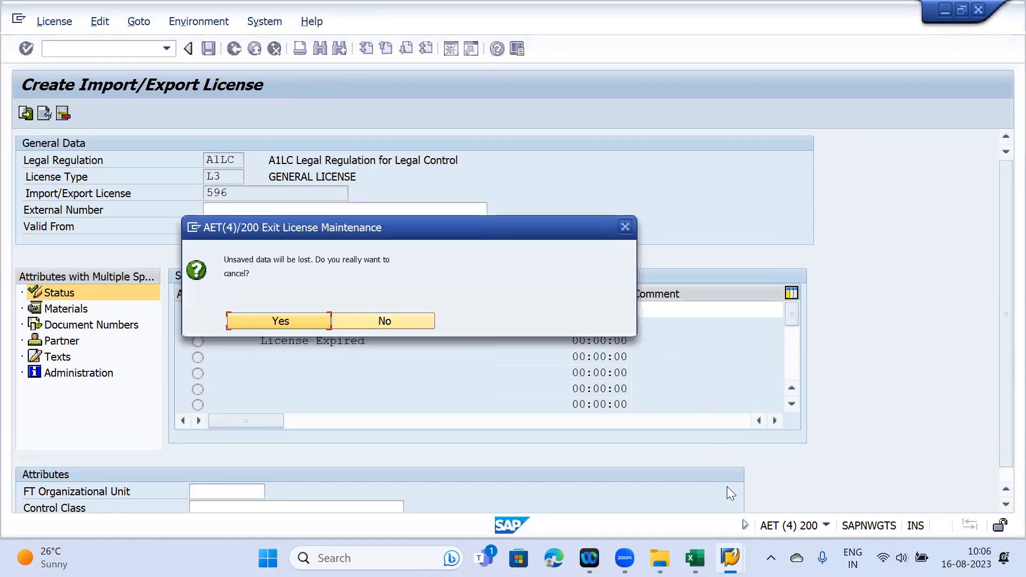
pyautogui.moveTo(729, 558)
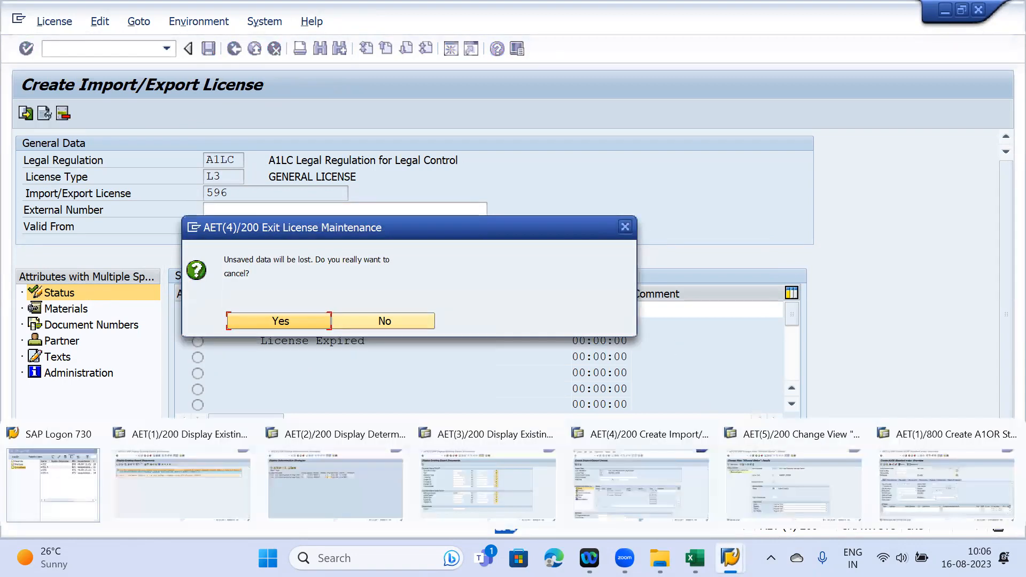
pyautogui.click(774, 501)
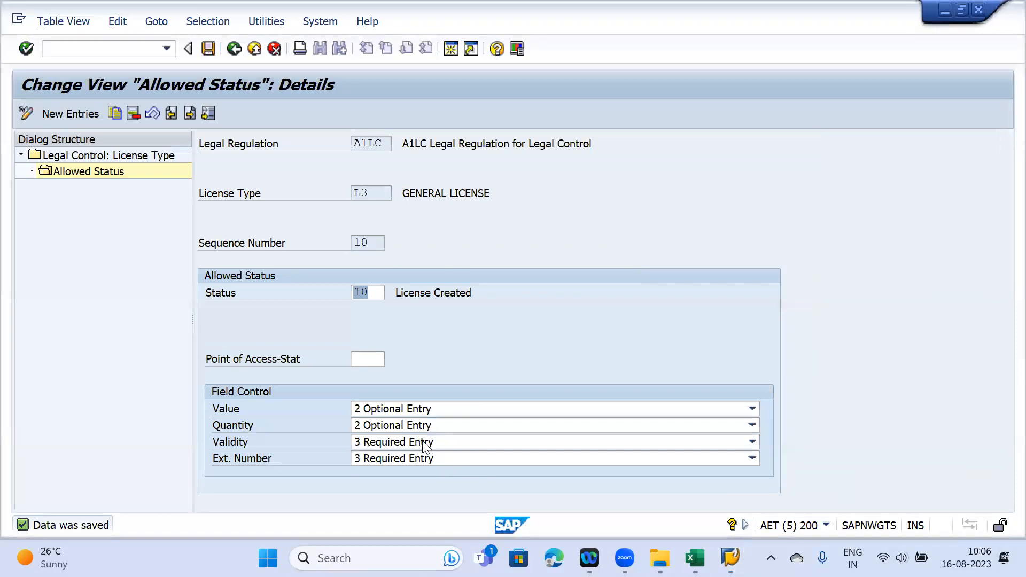
# - Set Validity and Ext. Number to '2 Optional Entry' and save the field controls
pyautogui.click(423, 442)
pyautogui.click(423, 443)
pyautogui.click(420, 455)
pyautogui.click(406, 458)
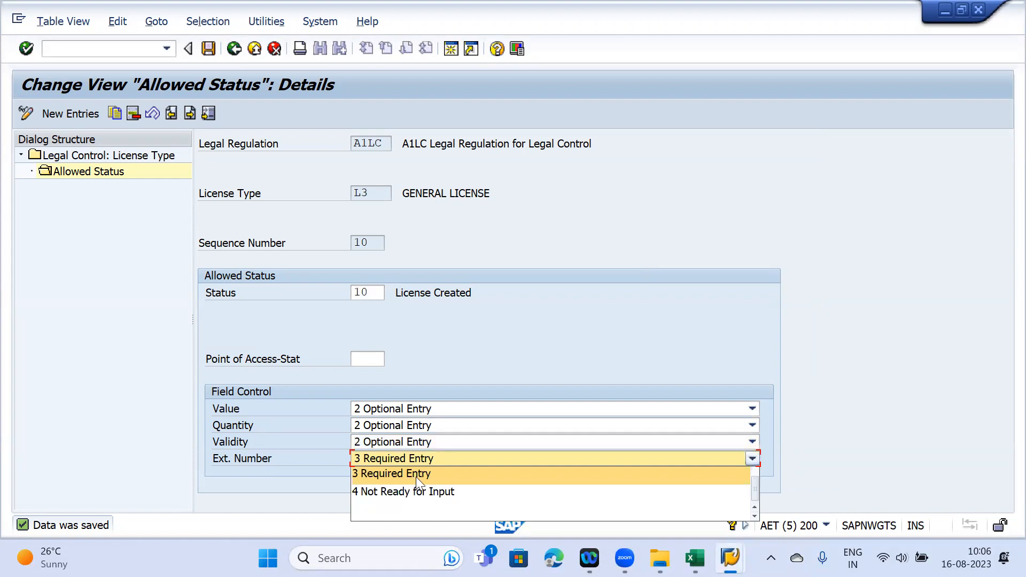
pyautogui.scroll(1, 416, 476)
pyautogui.click(408, 491)
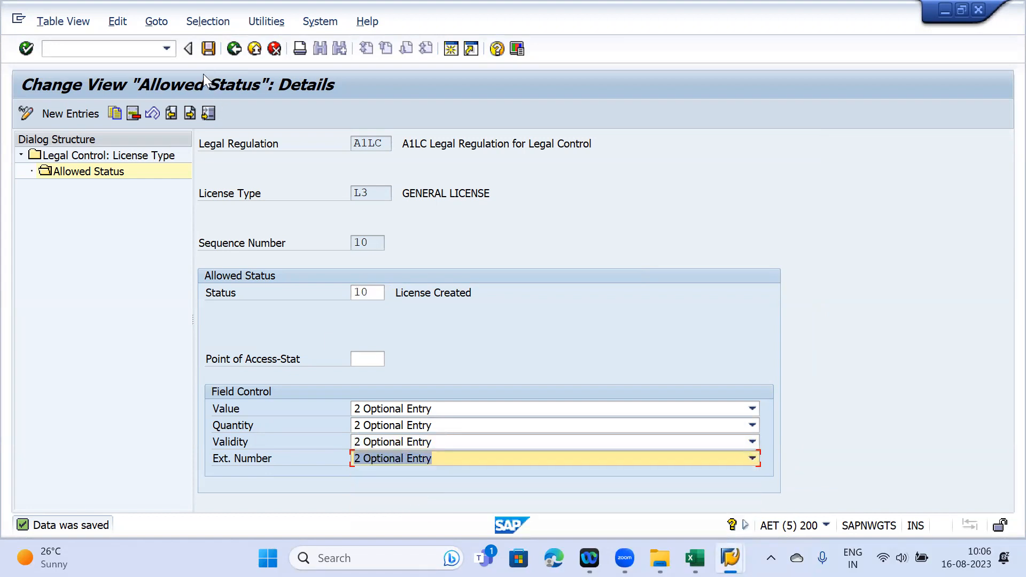
pyautogui.click(207, 52)
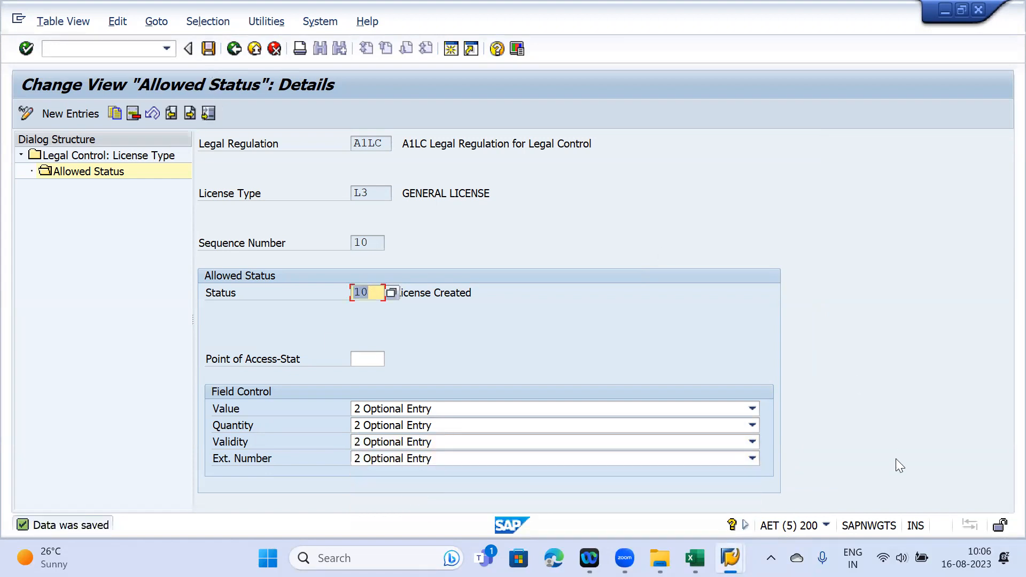
pyautogui.moveTo(730, 558)
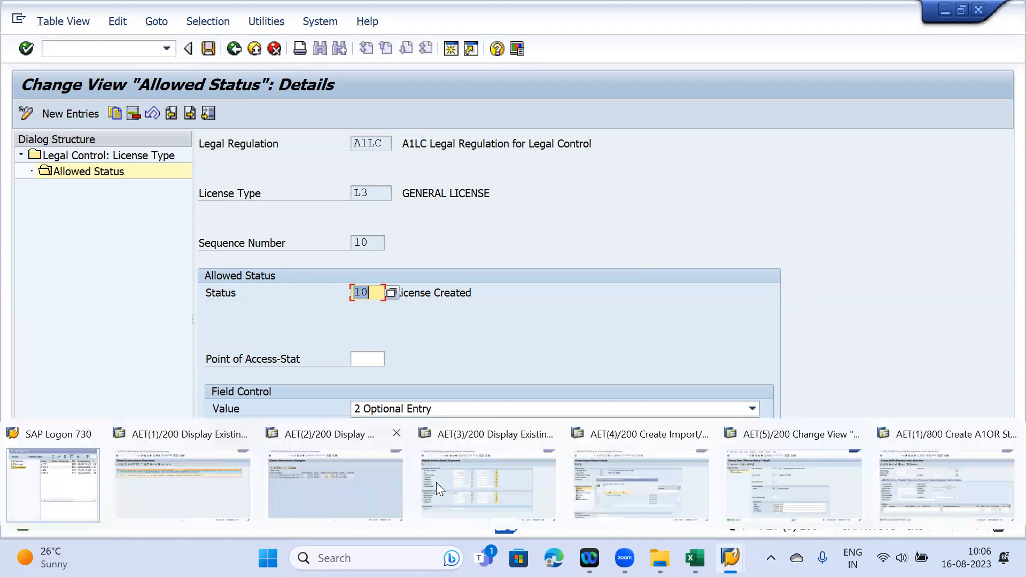
pyautogui.click(630, 482)
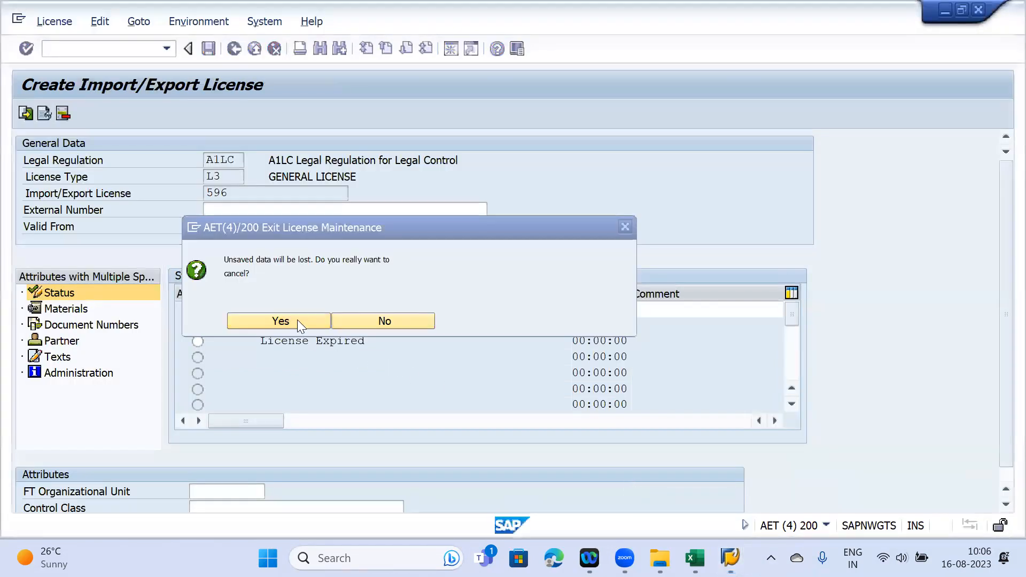
# - Discard the unsaved licence and generate a new A1LC L3 licence record
pyautogui.click(280, 320)
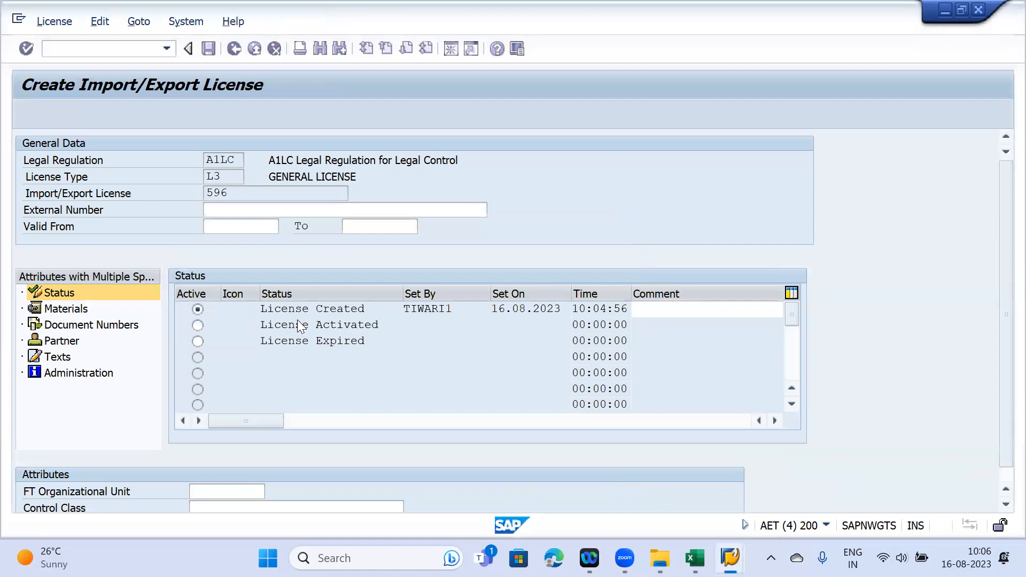
pyautogui.press('Return')
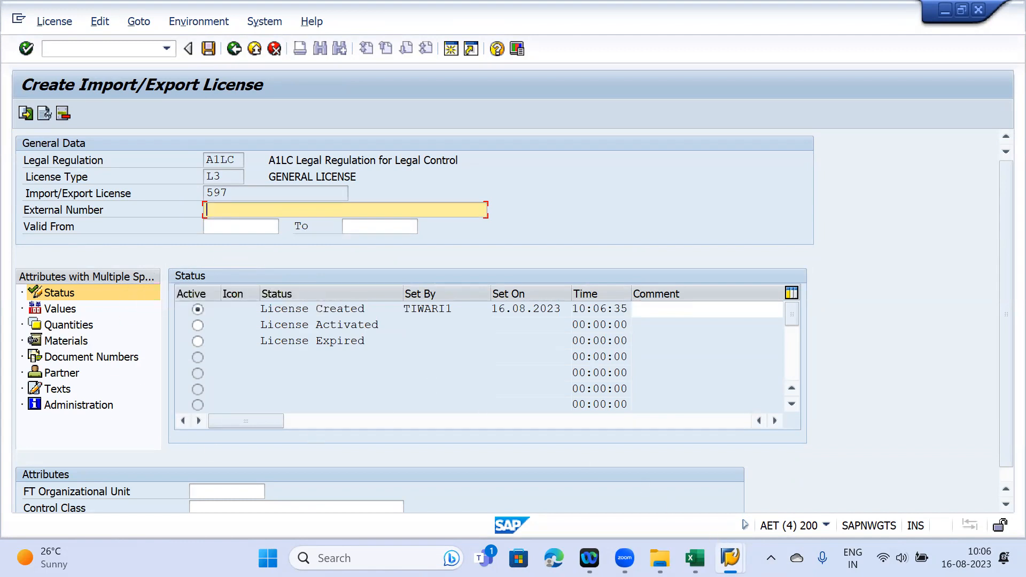
pyautogui.moveTo(730, 557)
pyautogui.click(759, 484)
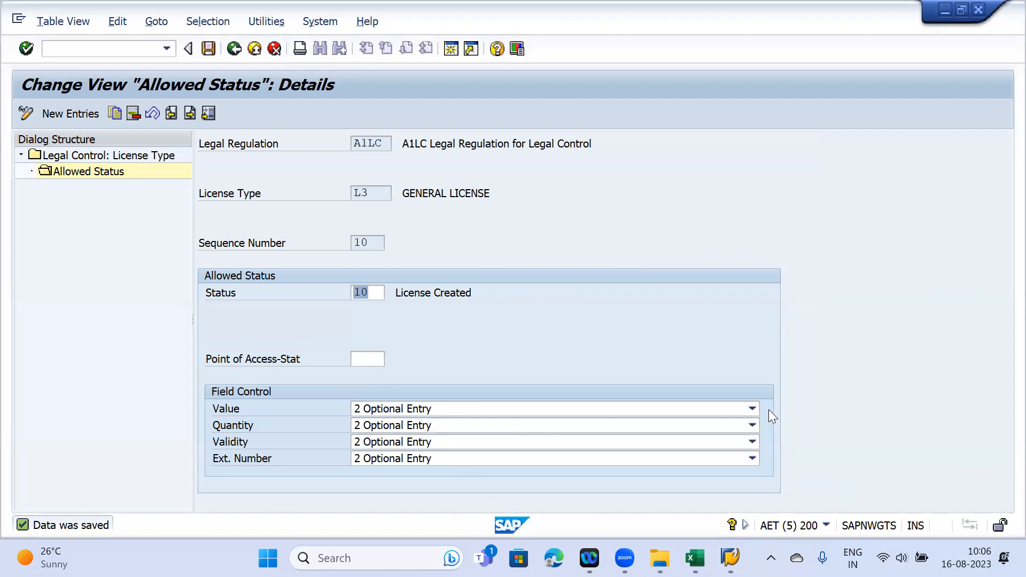
pyautogui.moveTo(729, 558)
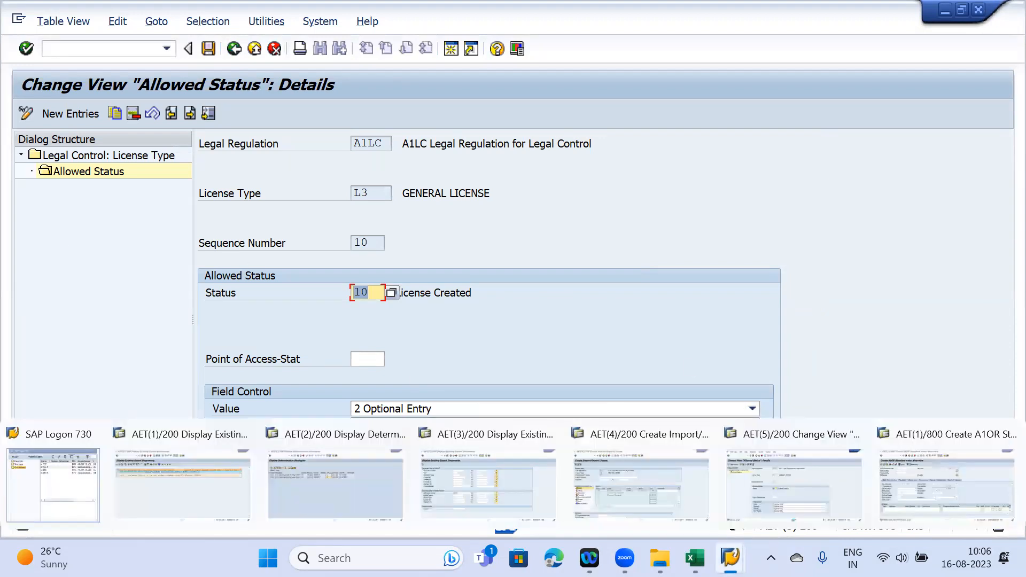
pyautogui.click(627, 486)
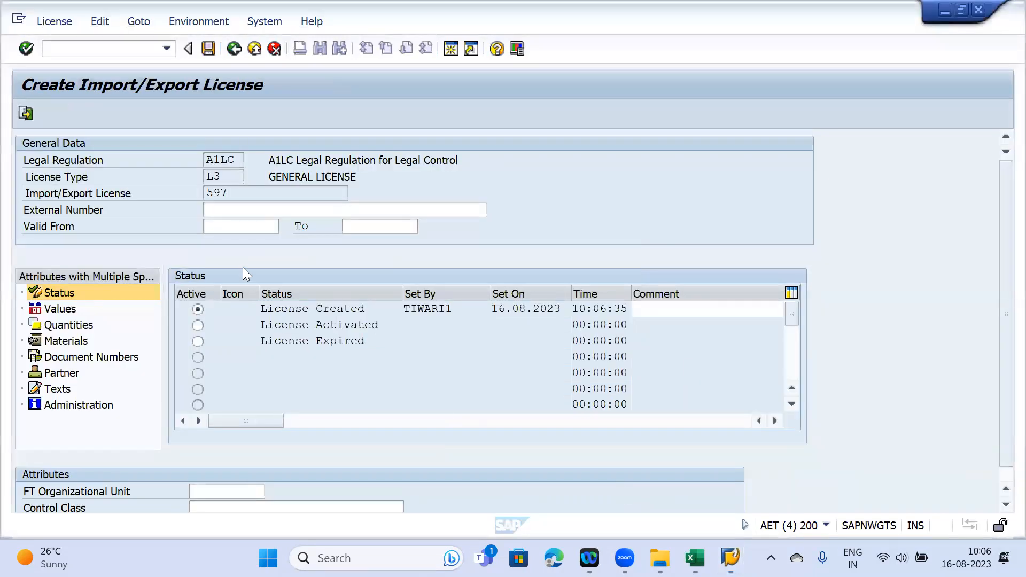
# - Save licence 597 with no external number or validity dates
pyautogui.moveTo(234, 192); pyautogui.dragTo(203, 192)
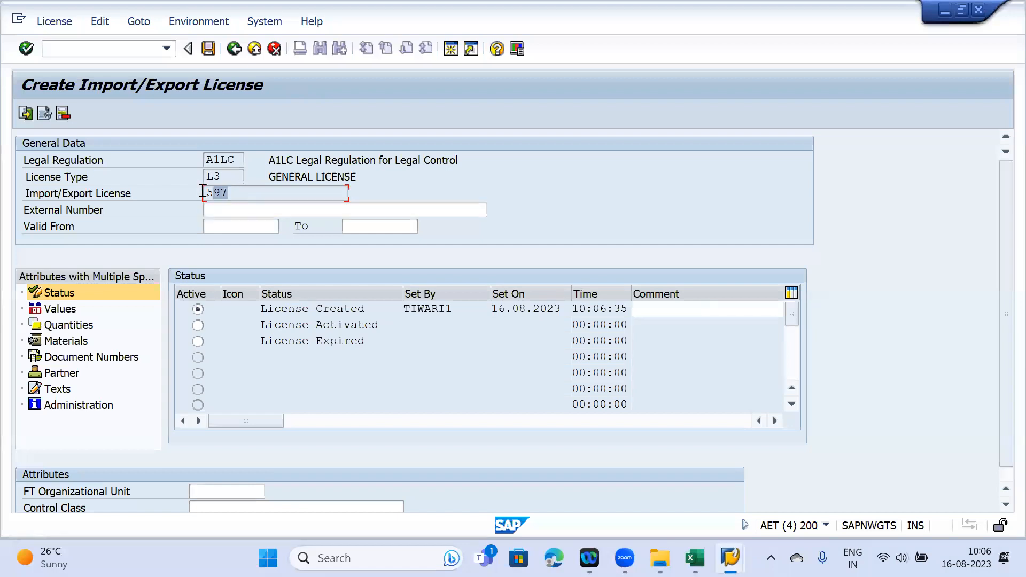
pyautogui.click(208, 62)
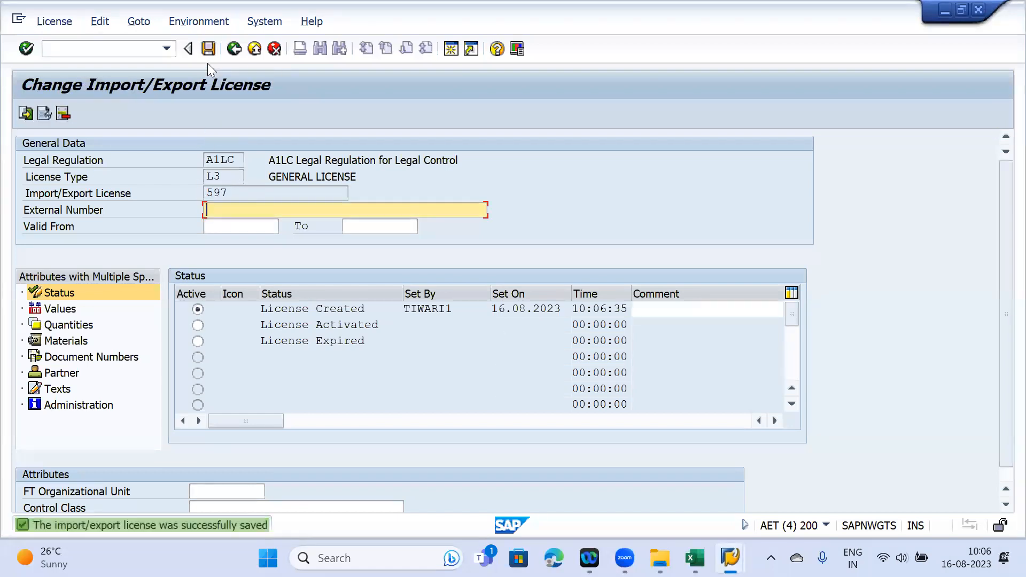
pyautogui.doubleClick(230, 192)
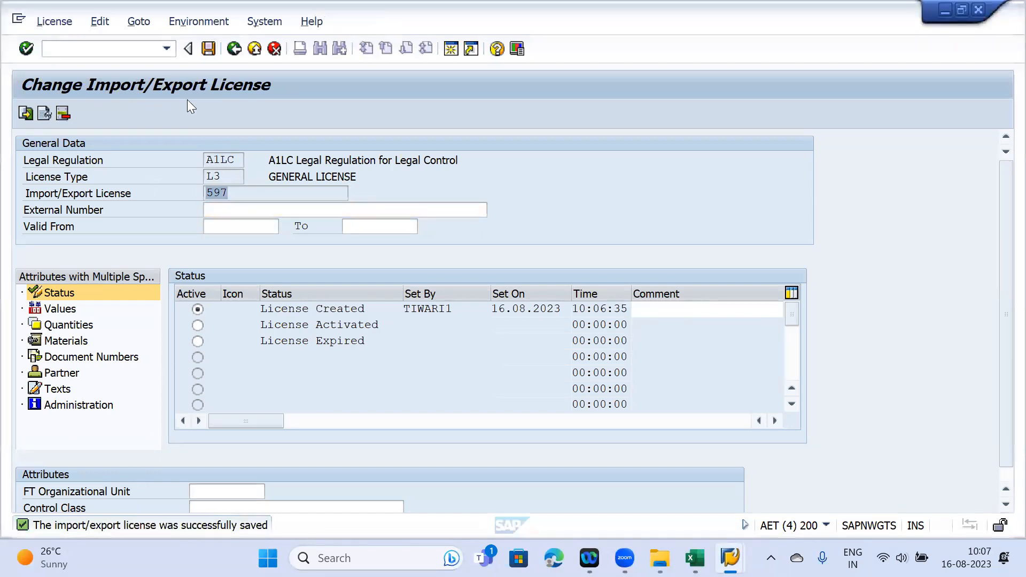
pyautogui.press('F3')
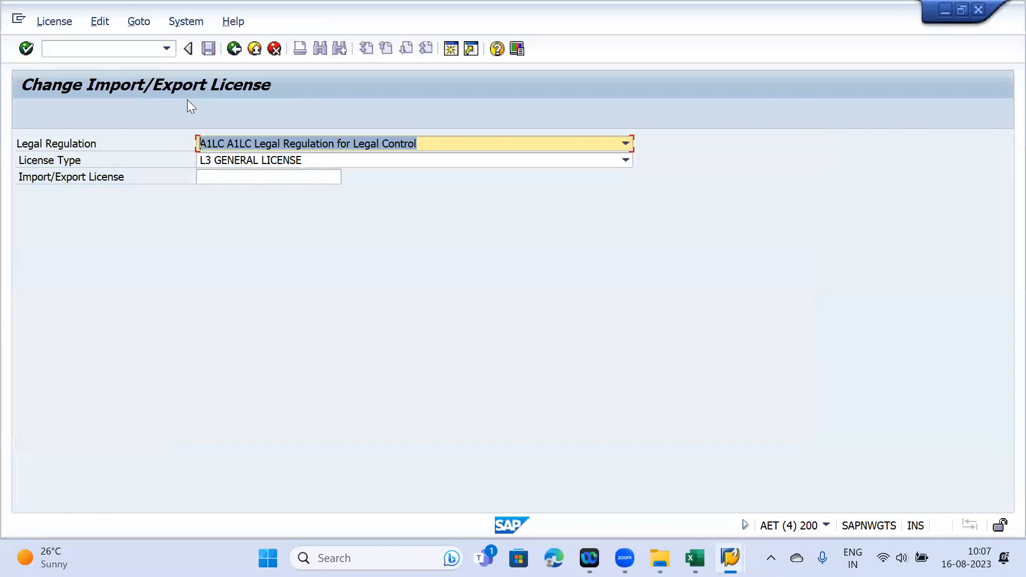
pyautogui.press('F3')
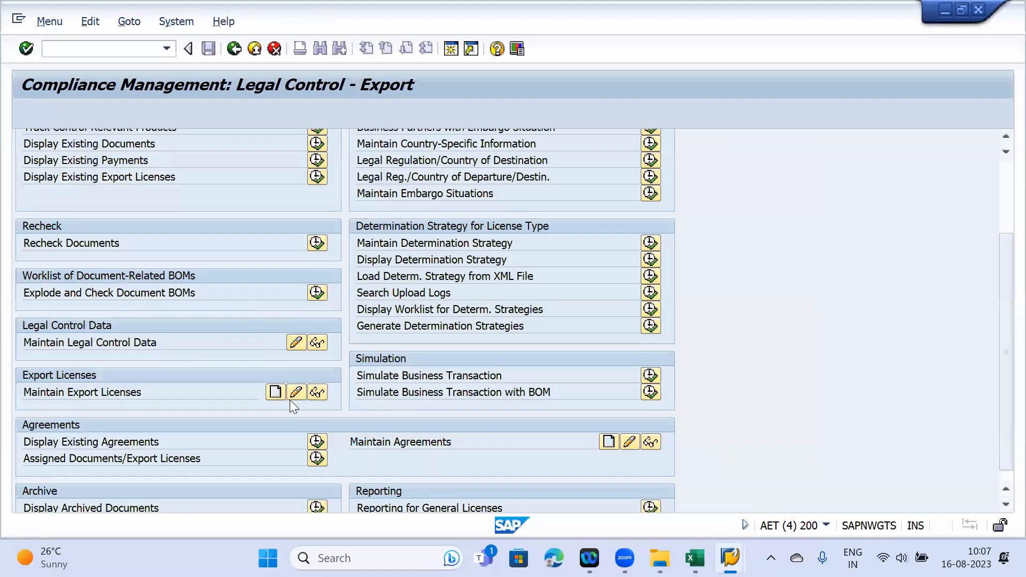
pyautogui.click(297, 392)
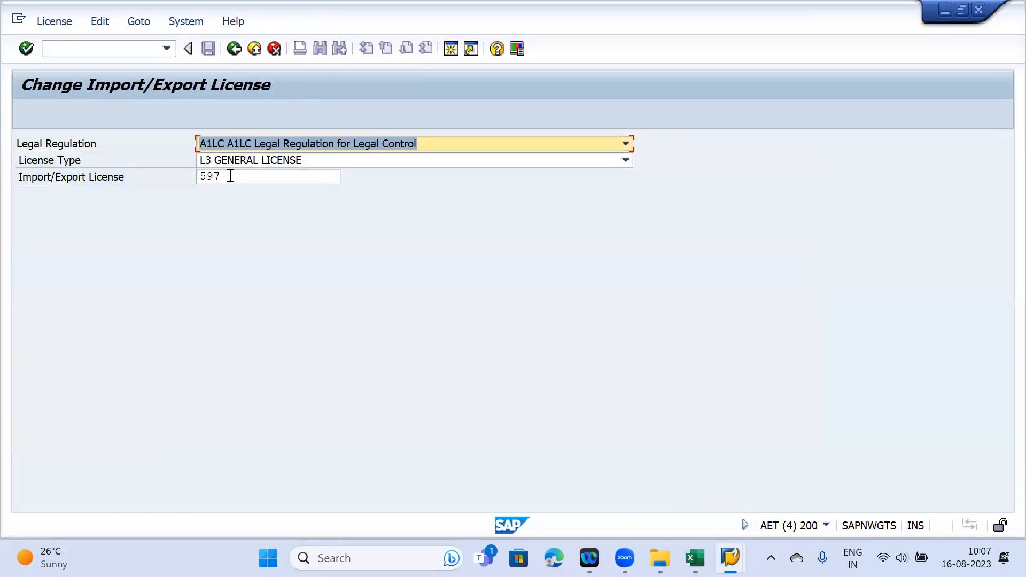
pyautogui.press('Return')
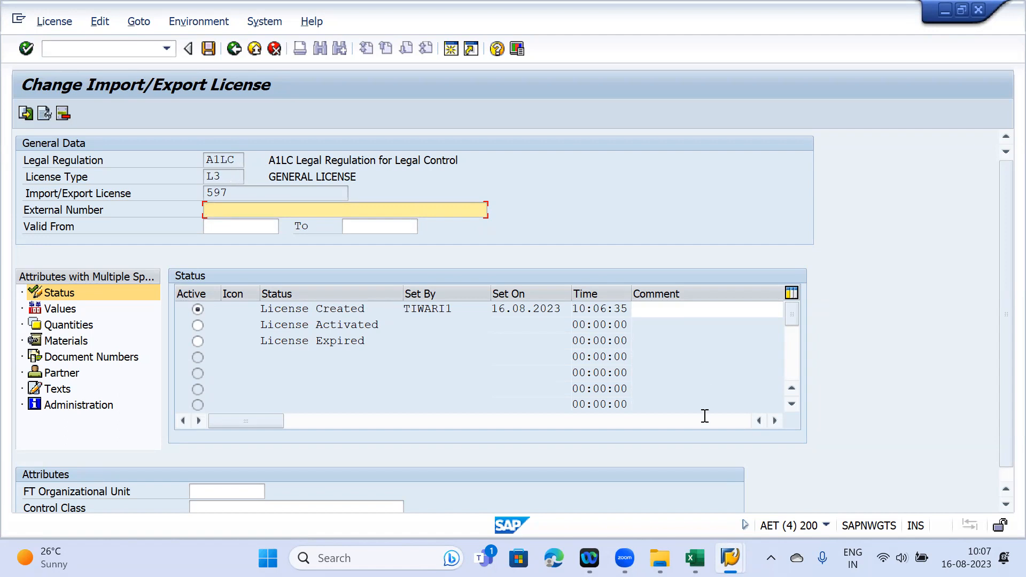
pyautogui.moveTo(729, 558)
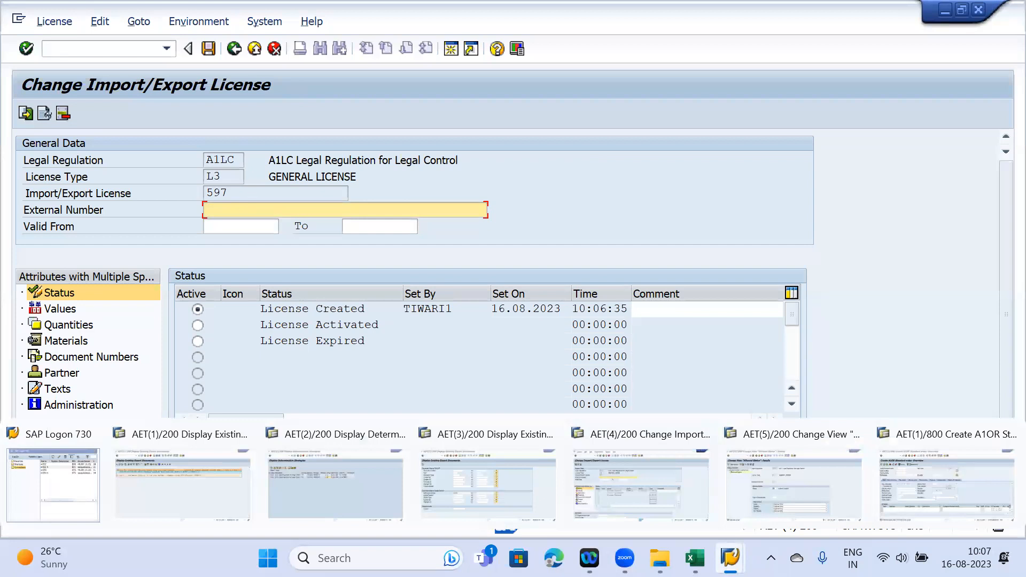
# - Leave the Allowed Status views and open Control Settings for Legal Control
pyautogui.click(794, 484)
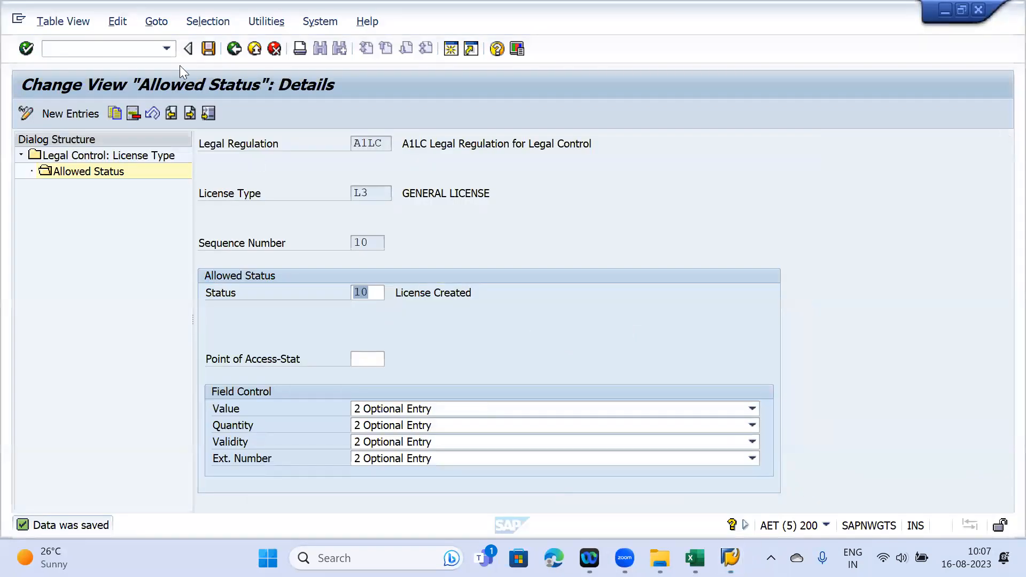
pyautogui.press('F3')
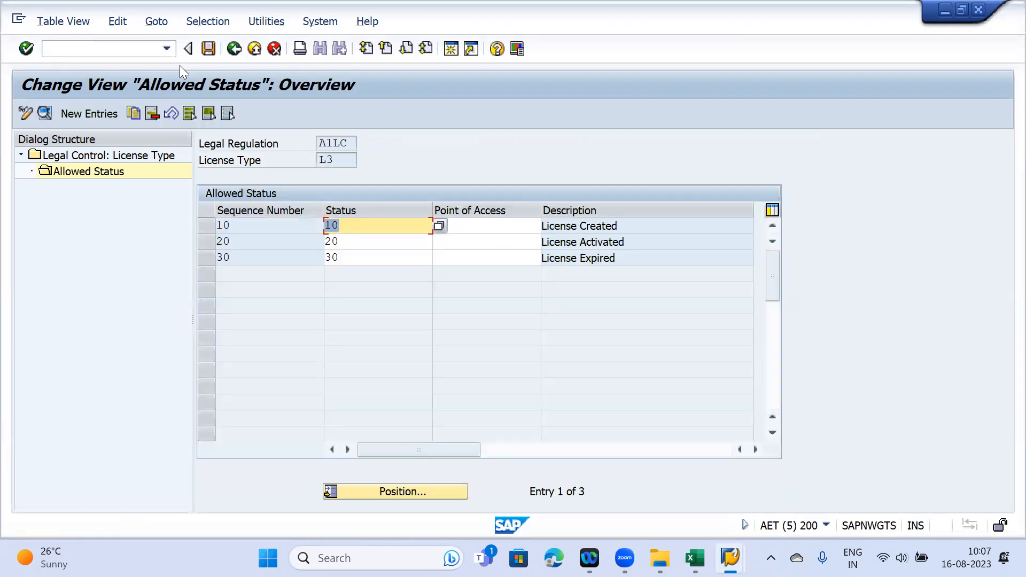
pyautogui.press('F3')
pyautogui.press('F3')
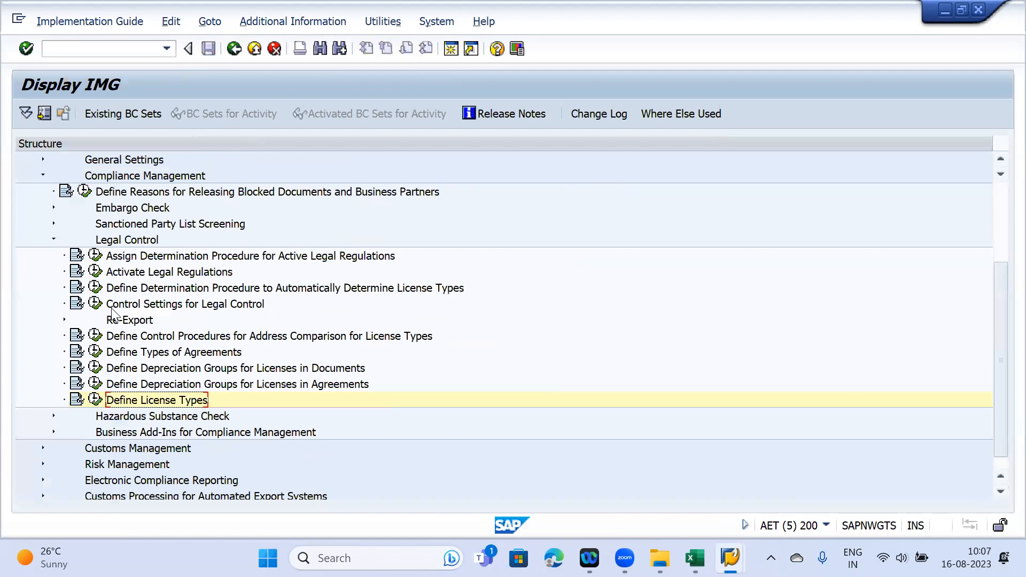
pyautogui.click(96, 304)
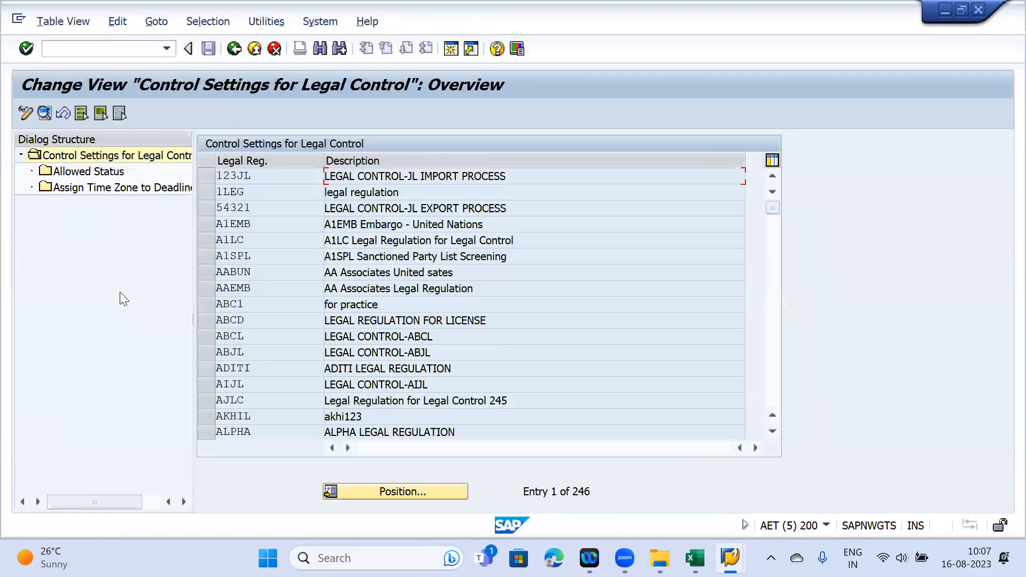
# - Go to the Excel training sheet and move down to the next empty row
pyautogui.hotkey('alt', 'Tab')
pyautogui.scroll(-2, 604, 350)
pyautogui.press('Down')
# - Enter 'Product Mix' in J74, '10000 Products' in J76, and '10000 Products require a license' in L76
pyautogui.press('Right')
pyautogui.write('P')
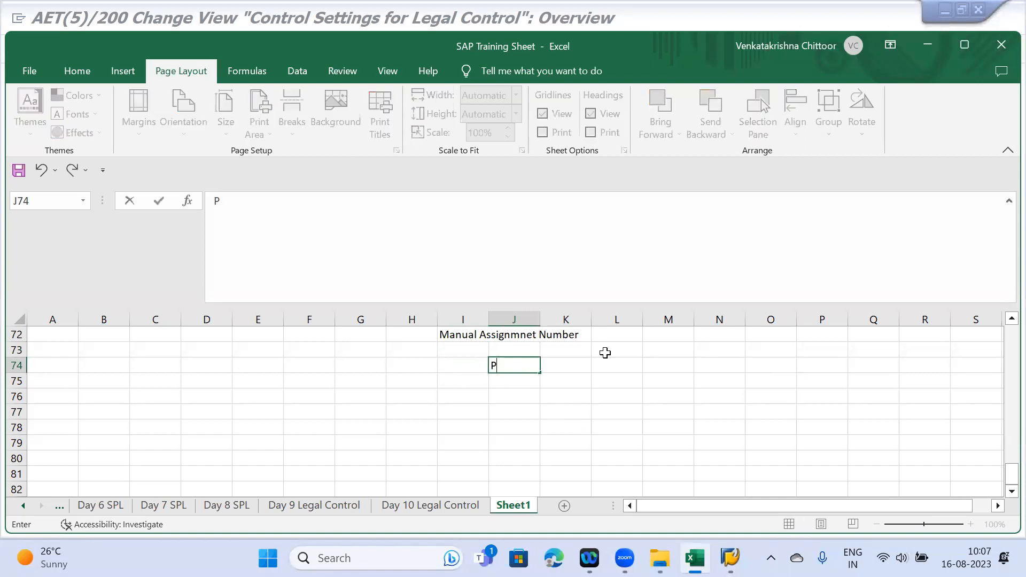
pyautogui.write('roduct Mix')
pyautogui.press('Return')
pyautogui.press('Return')
pyautogui.write('100')
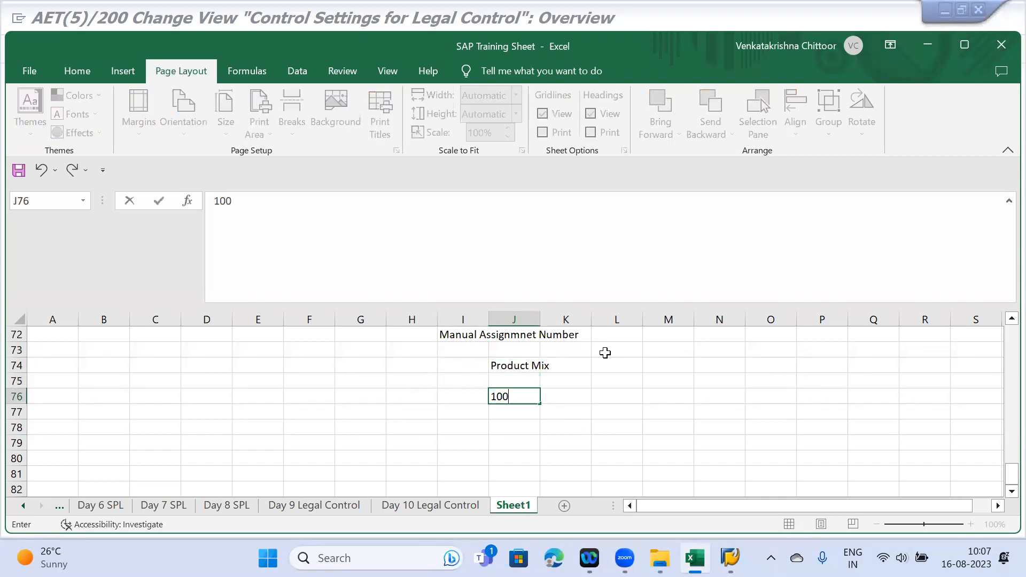
pyautogui.write('00 Product')
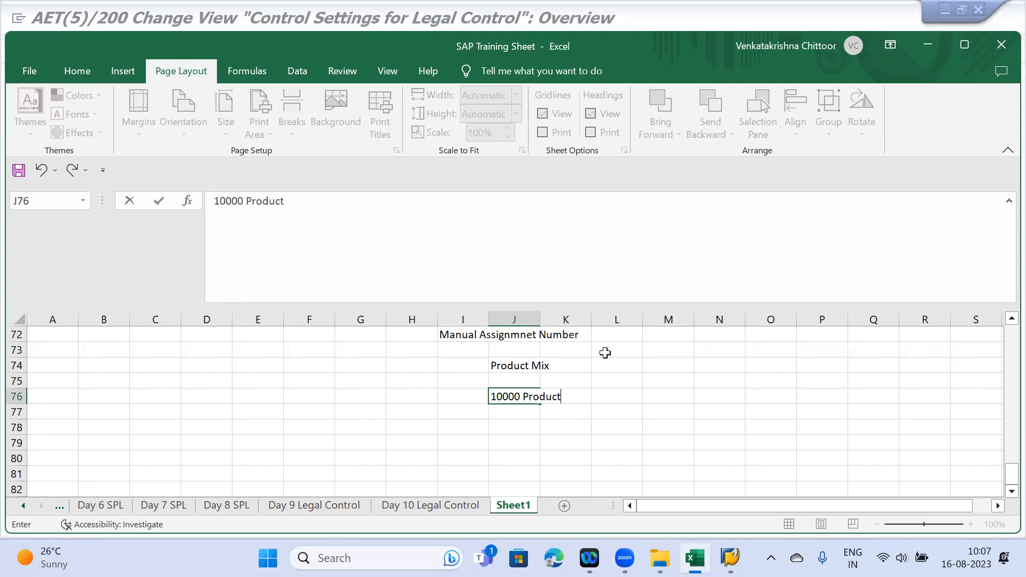
pyautogui.write('s')
pyautogui.press('Tab')
pyautogui.press('Tab')
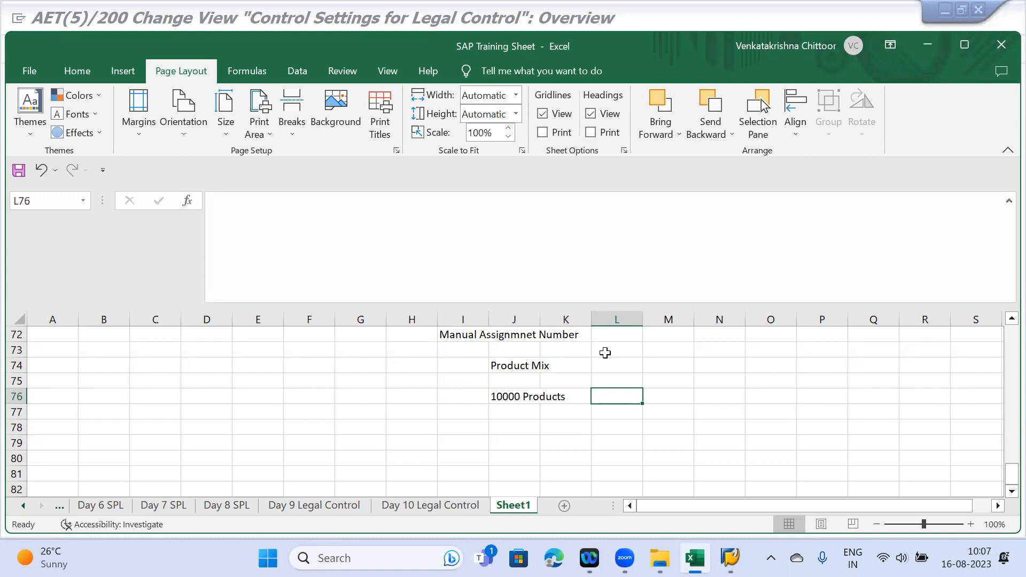
pyautogui.write('10000 P')
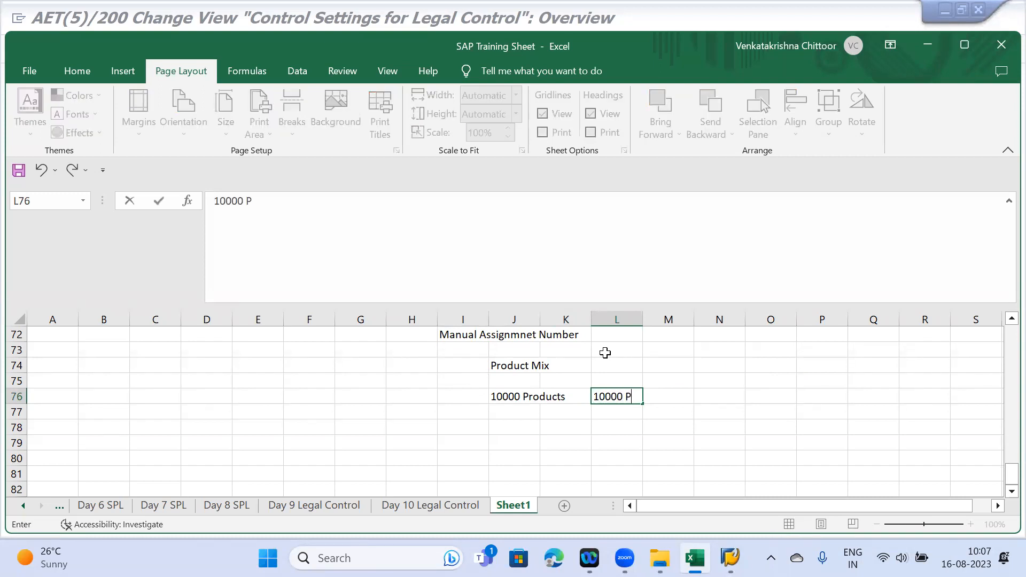
pyautogui.write('roducts req')
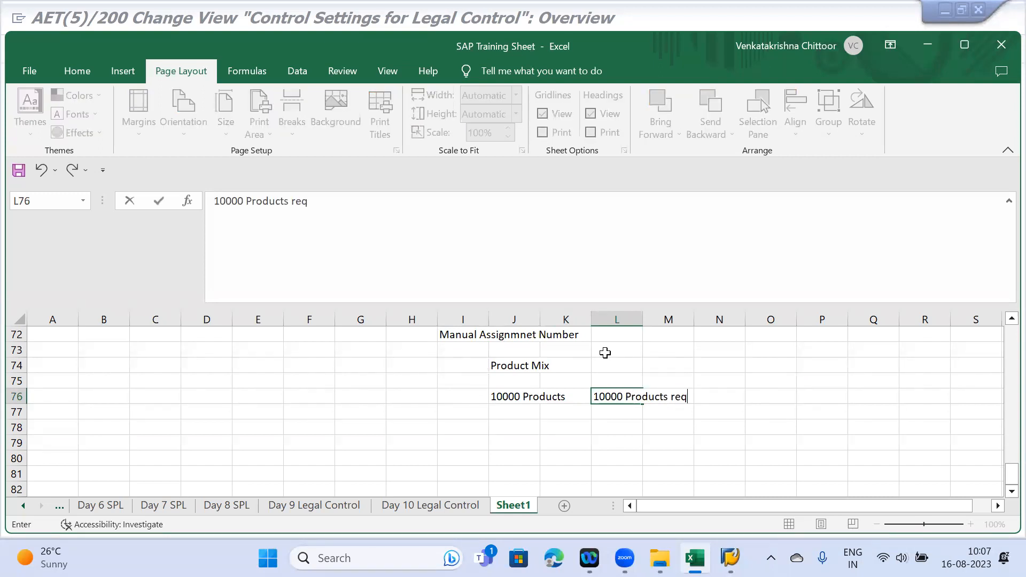
pyautogui.write('uire a license')
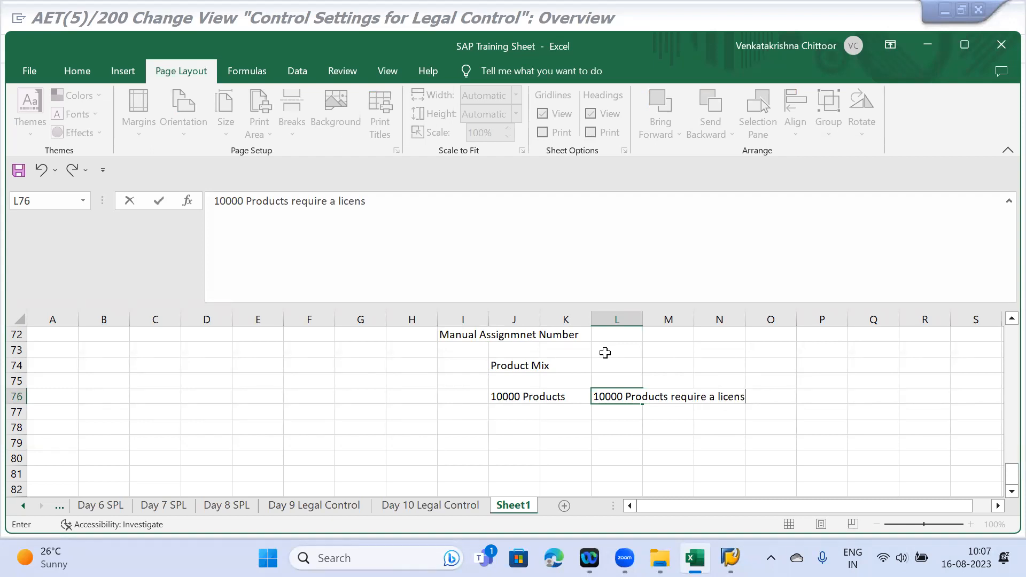
pyautogui.press('Return')
pyautogui.press('Right')
pyautogui.press('Right')
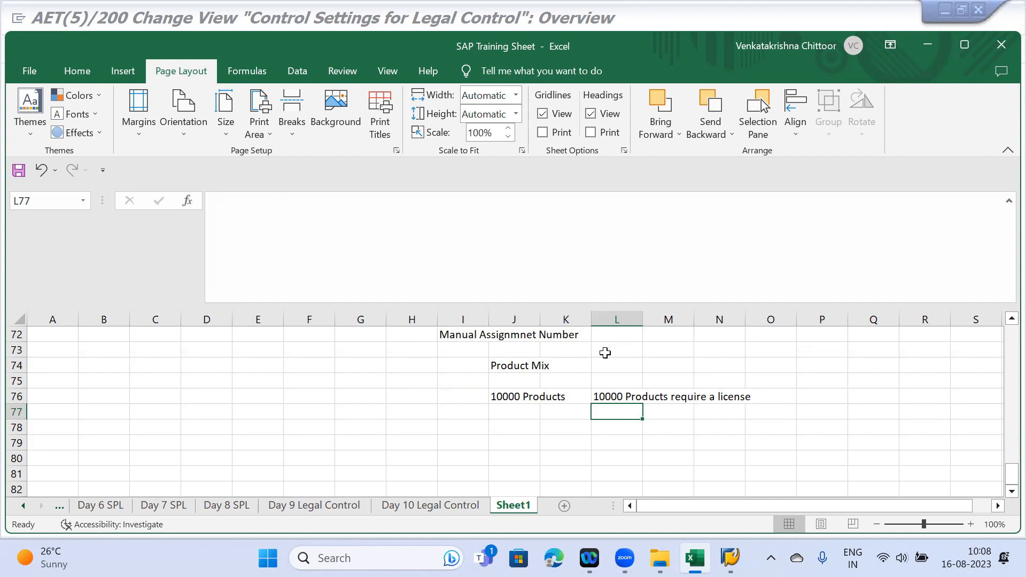
# - Edit L76 to read 'All 10000 Products require a license'
pyautogui.click(600, 397)
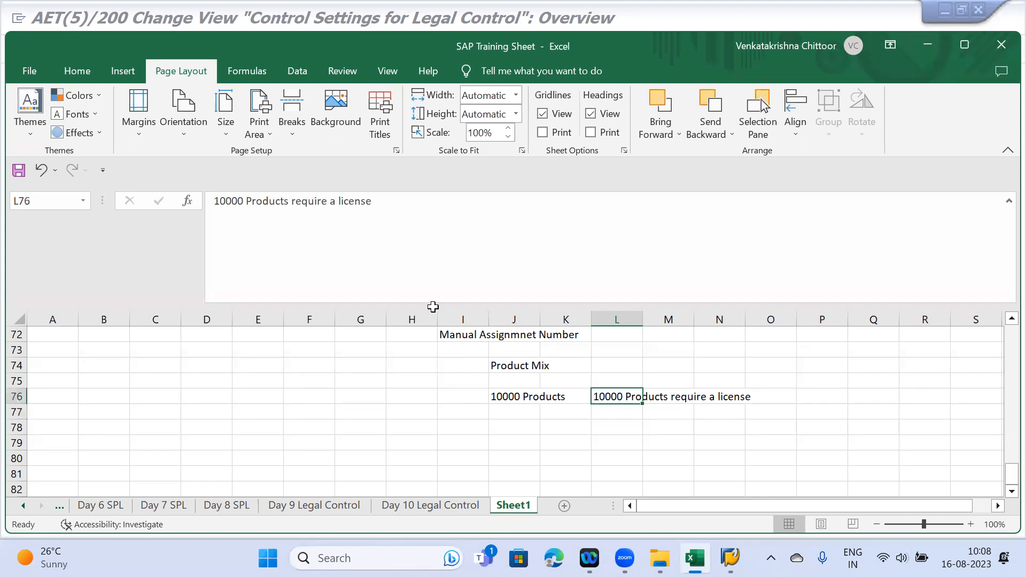
pyautogui.click(216, 200)
pyautogui.write('All')
pyautogui.press('Return')
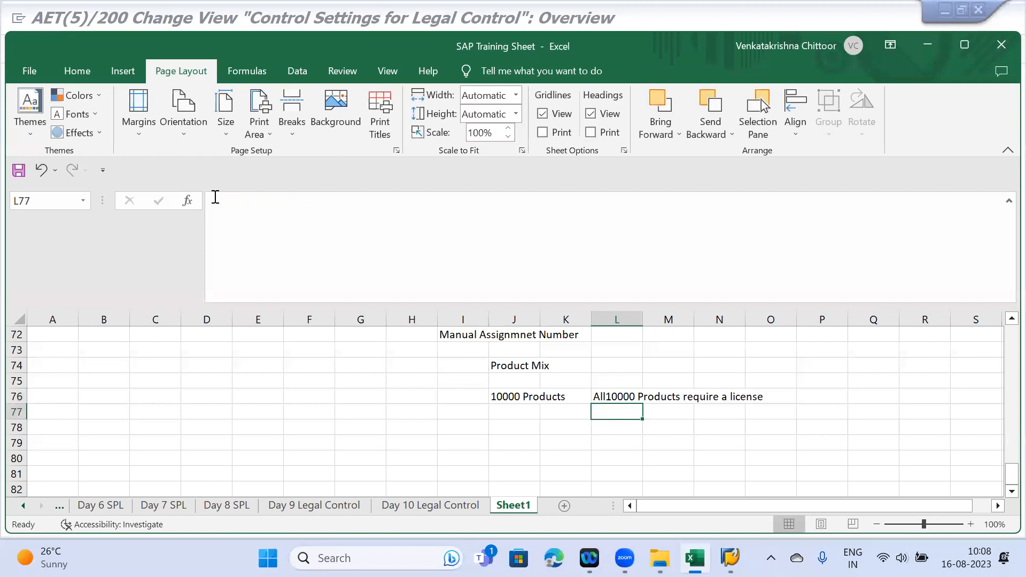
pyautogui.click(593, 398)
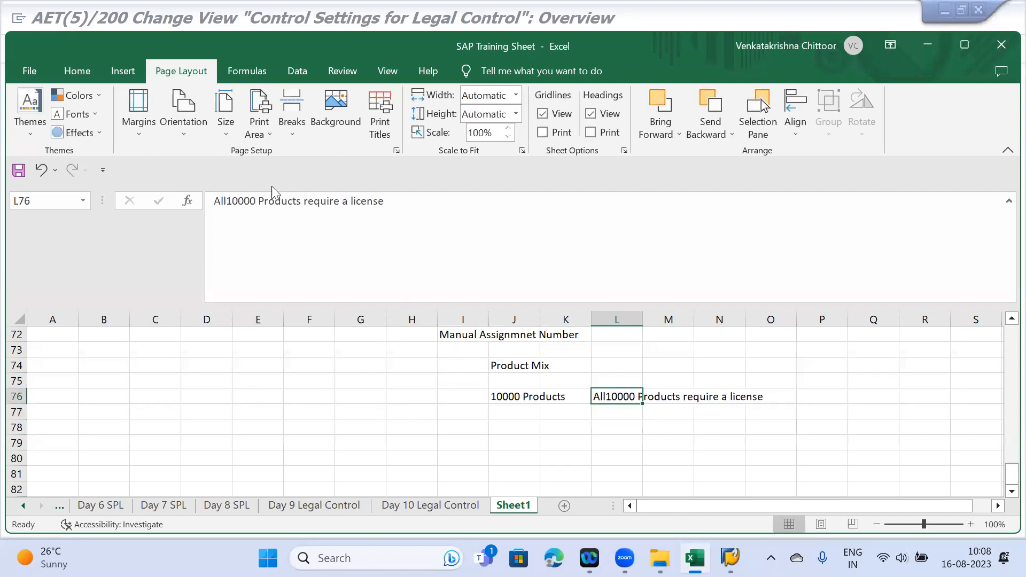
pyautogui.click(230, 200)
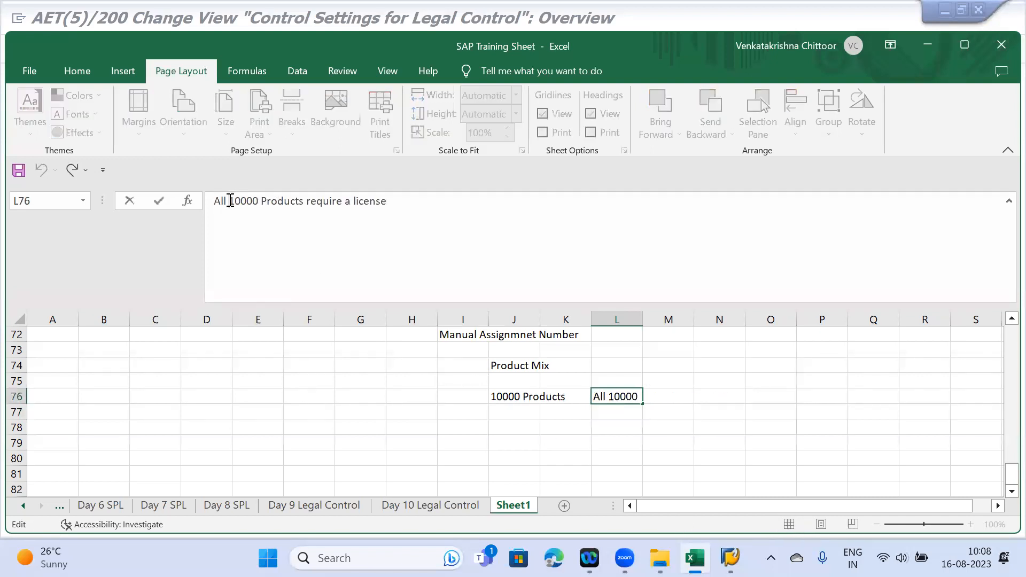
pyautogui.click(611, 409)
# - Add an L77 note that only 1000 products require a licence and 9000 can be ignored
pyautogui.write('Onl')
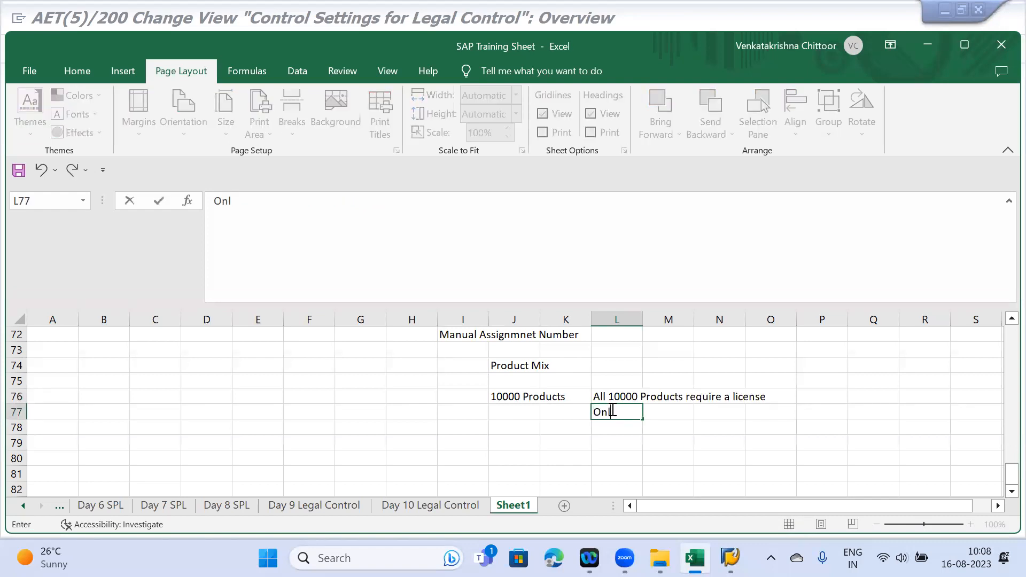
pyautogui.write('y 1000 pr')
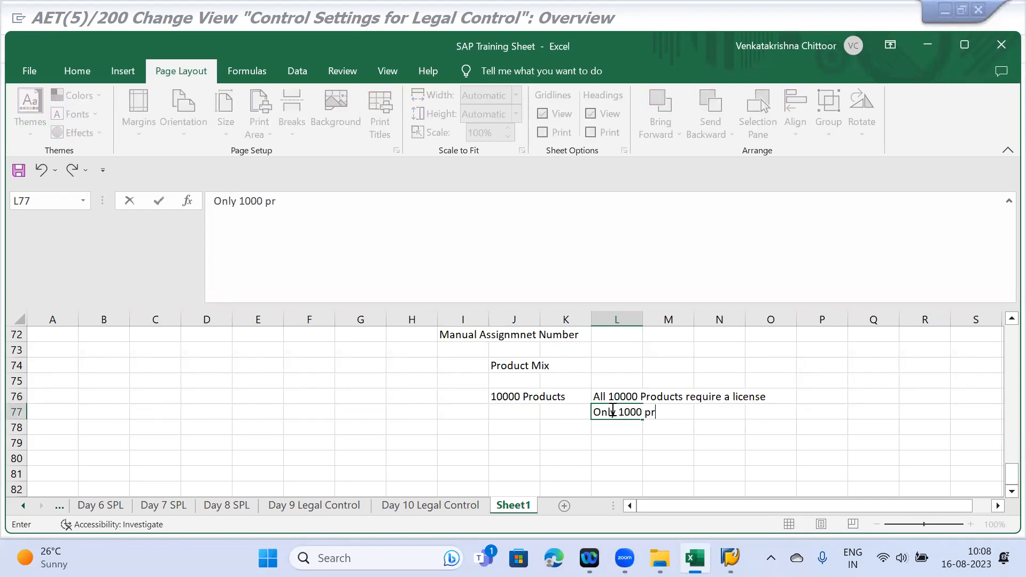
pyautogui.write('oducts requi')
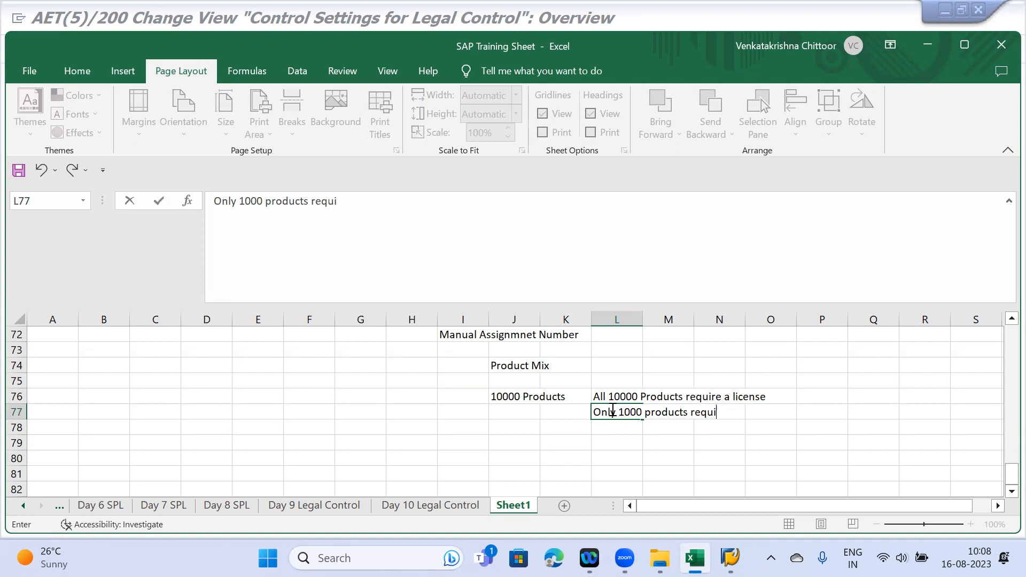
pyautogui.write('re a require and90')
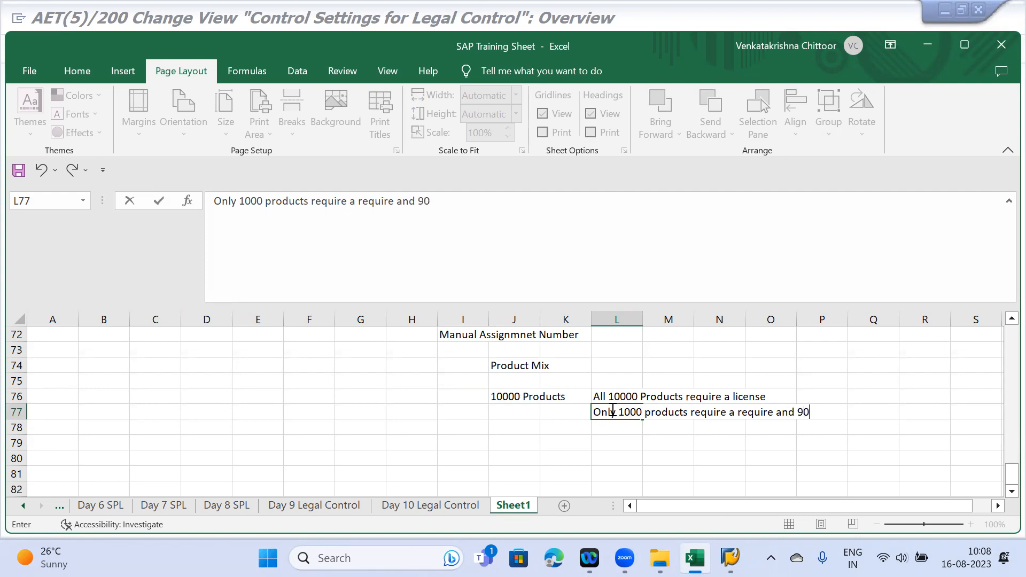
pyautogui.write('00 ca be ignoe')
pyautogui.write('d')
pyautogui.press('Return')
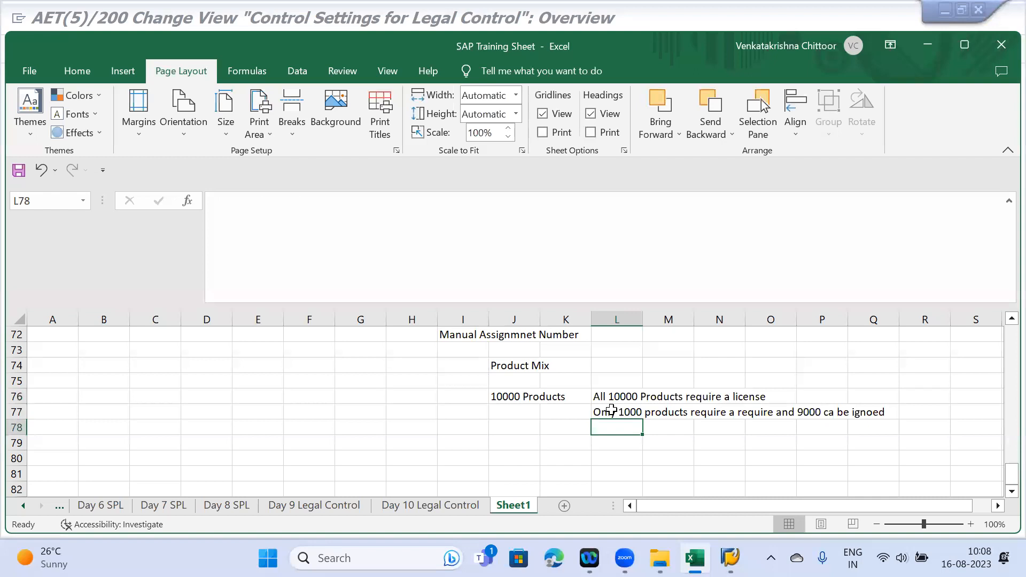
pyautogui.click(611, 410)
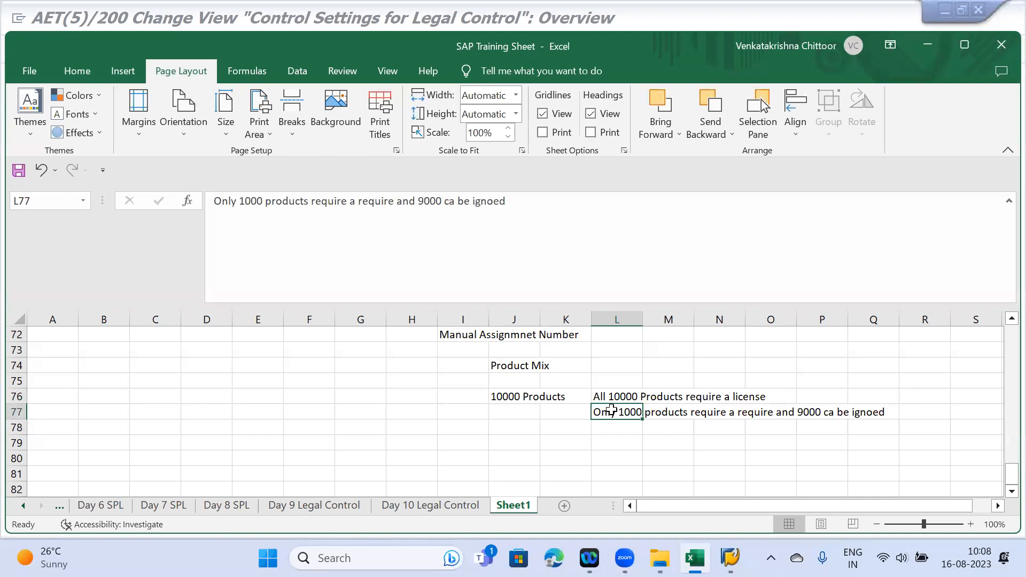
pyautogui.click(262, 200)
pyautogui.moveTo(263, 200); pyautogui.dragTo(236, 200)
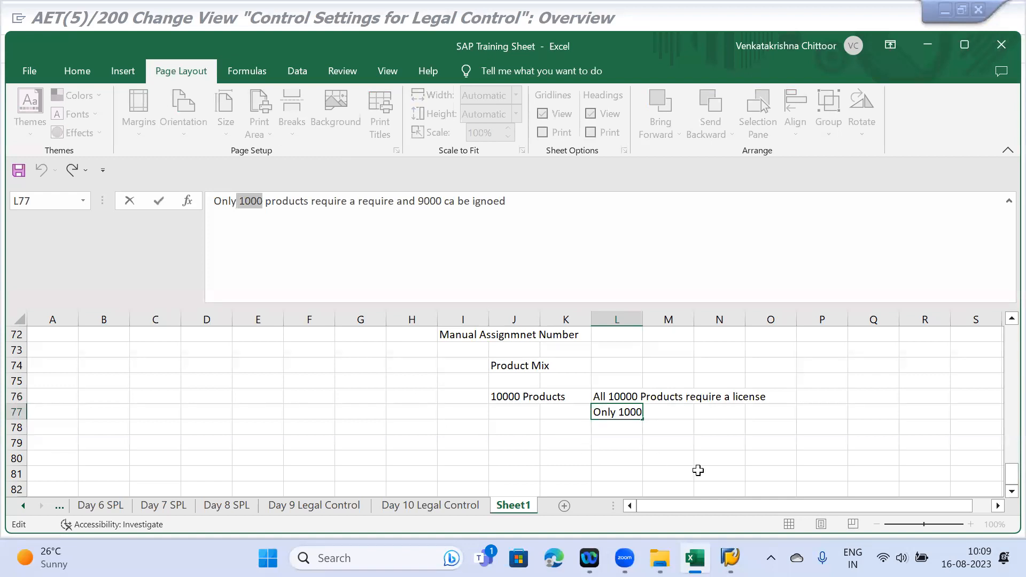
# - Open A1LC's Legal Control details and leave Product Master Maintenance at 'A Every Product Is Relevant for Checks'
pyautogui.moveTo(729, 557)
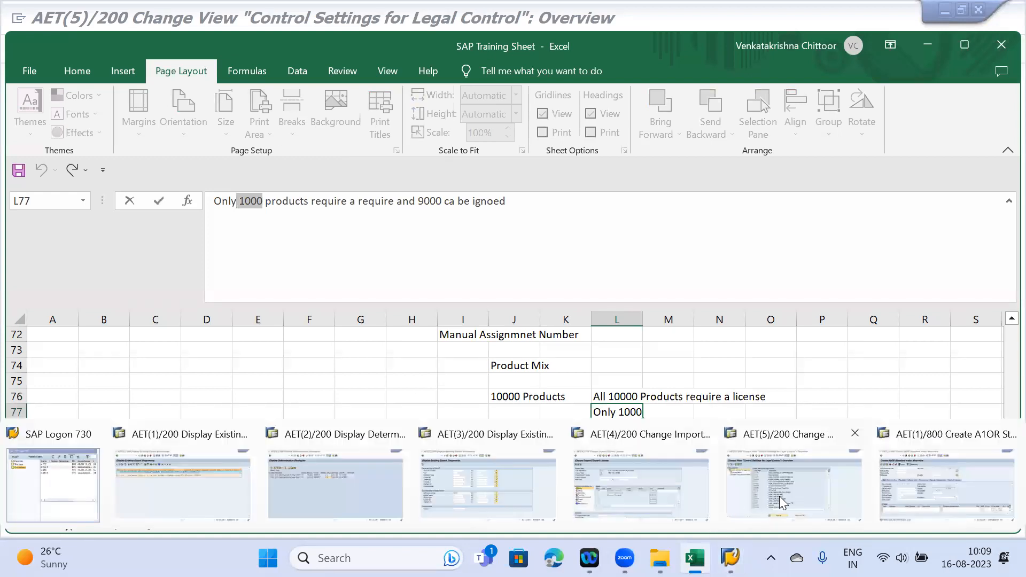
pyautogui.click(804, 490)
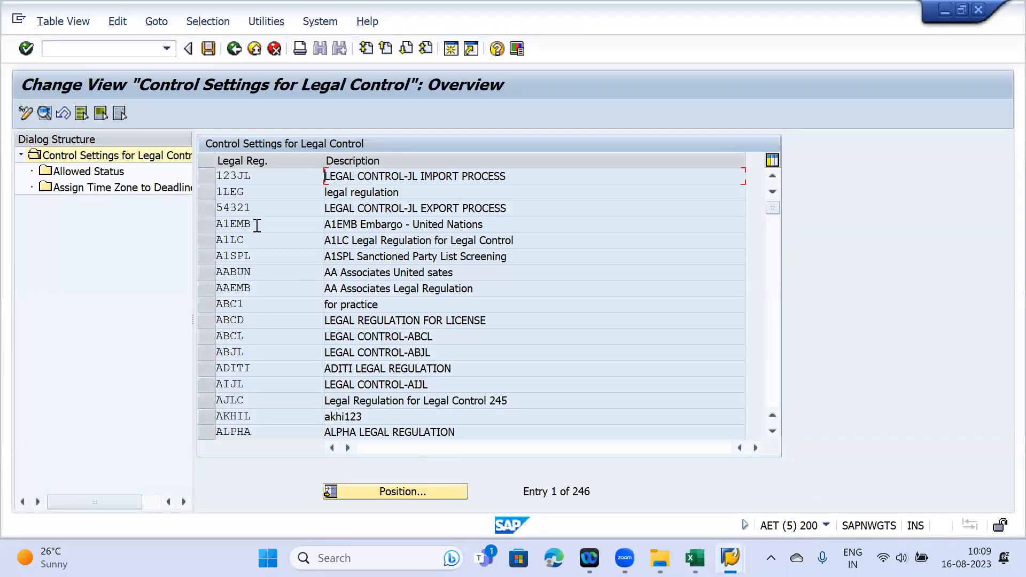
pyautogui.click(206, 240)
pyautogui.click(44, 110)
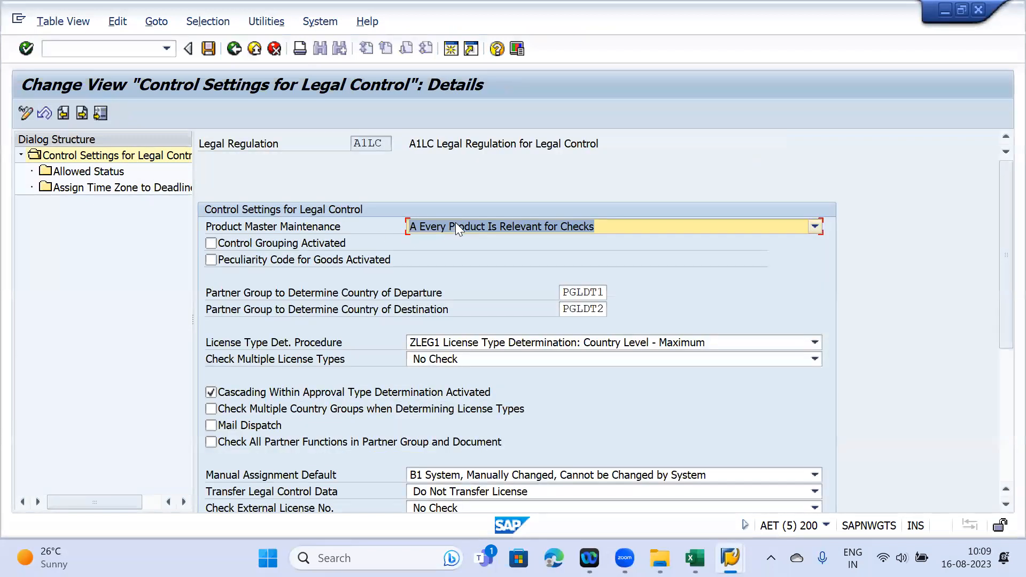
pyautogui.click(456, 227)
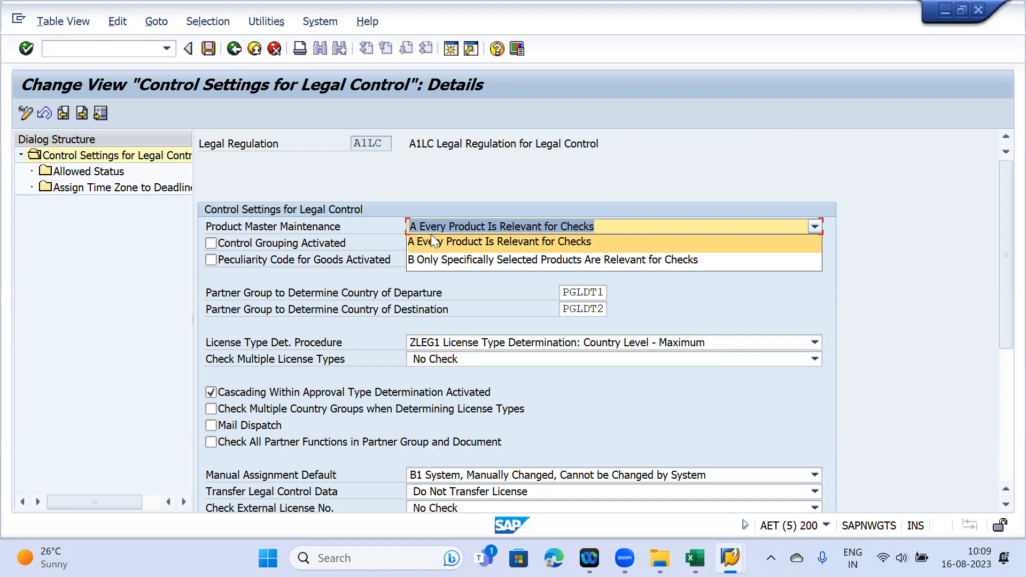
pyautogui.click(296, 186)
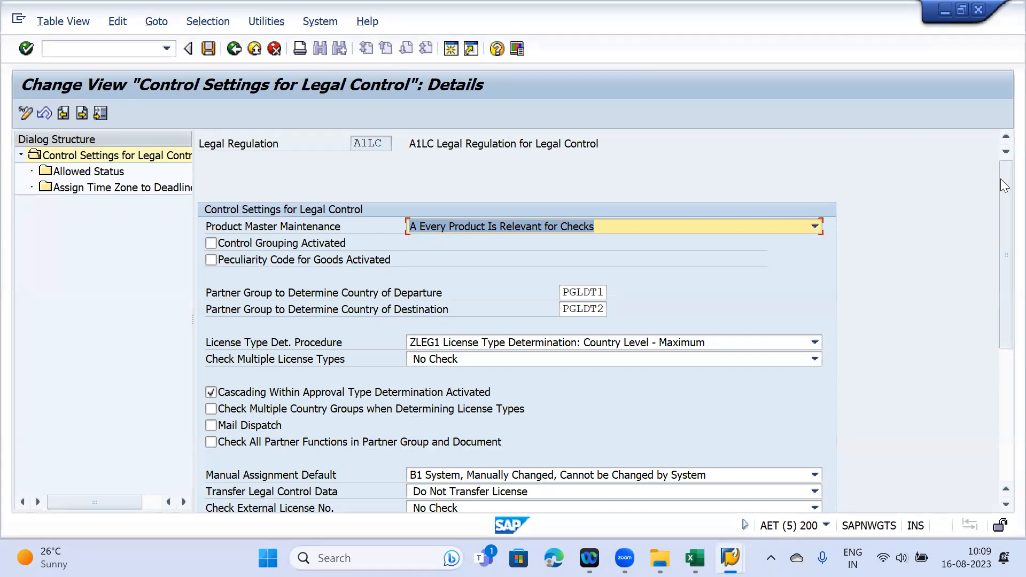